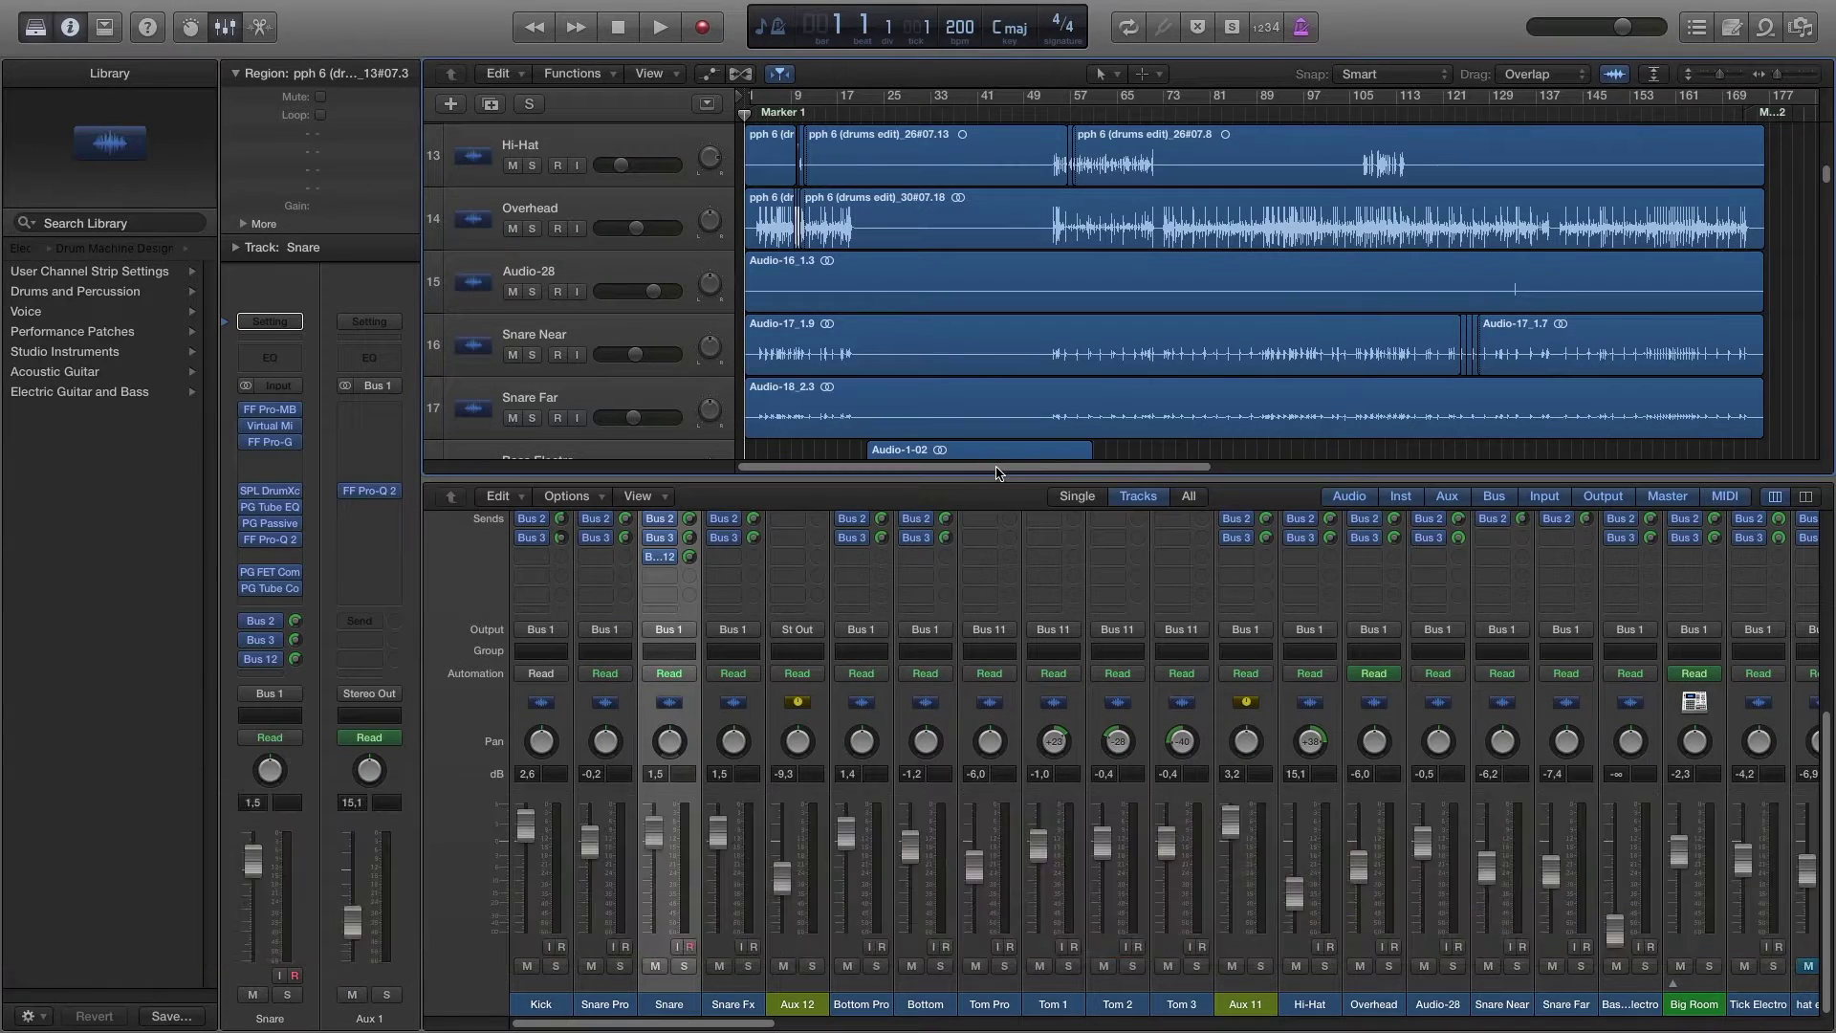
Step: Open the Virtual Tape Machines plug-in on the Stereo Out channel and position its window clear of the channel's inserts
mouse_move(998, 467)
mouse_down()
mouse_move(1021, 469)
mouse_move(986, 476)
mouse_up()
drag(771, 1027, 1831, 1030)
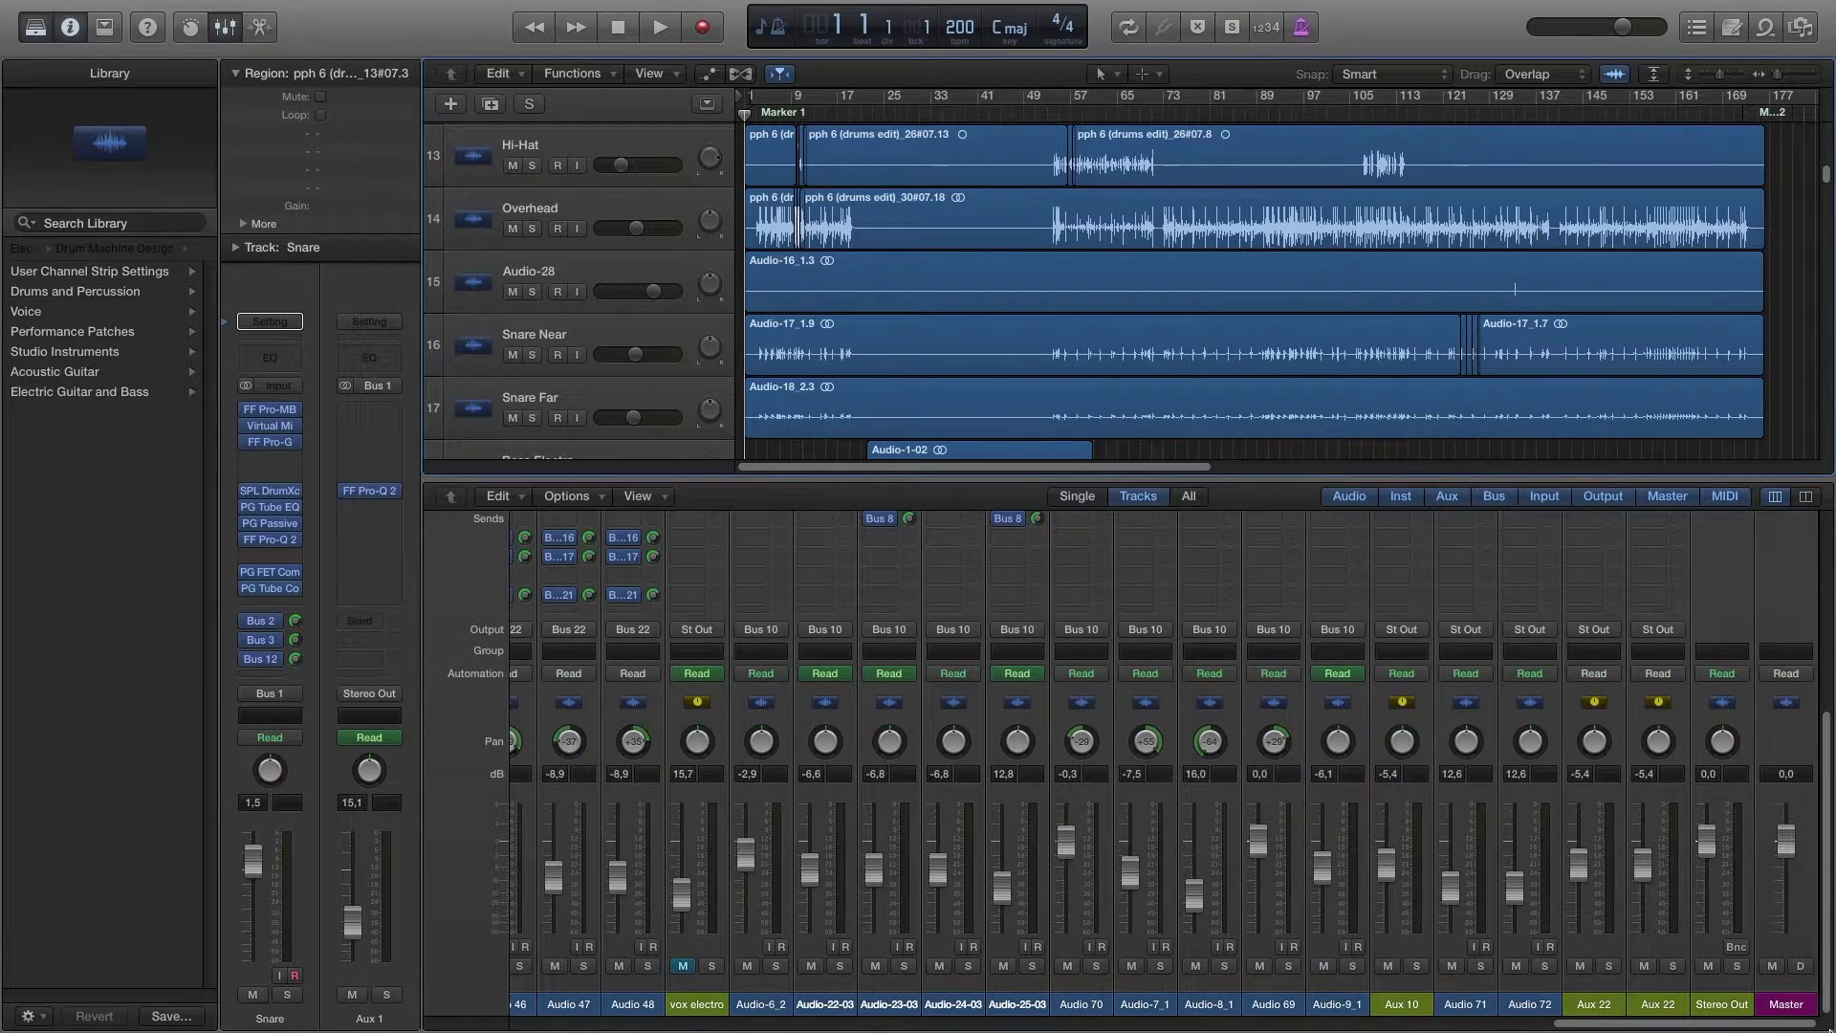
click(1727, 1006)
scroll(1746, 687, up, 3)
scroll(1745, 687, up, 2)
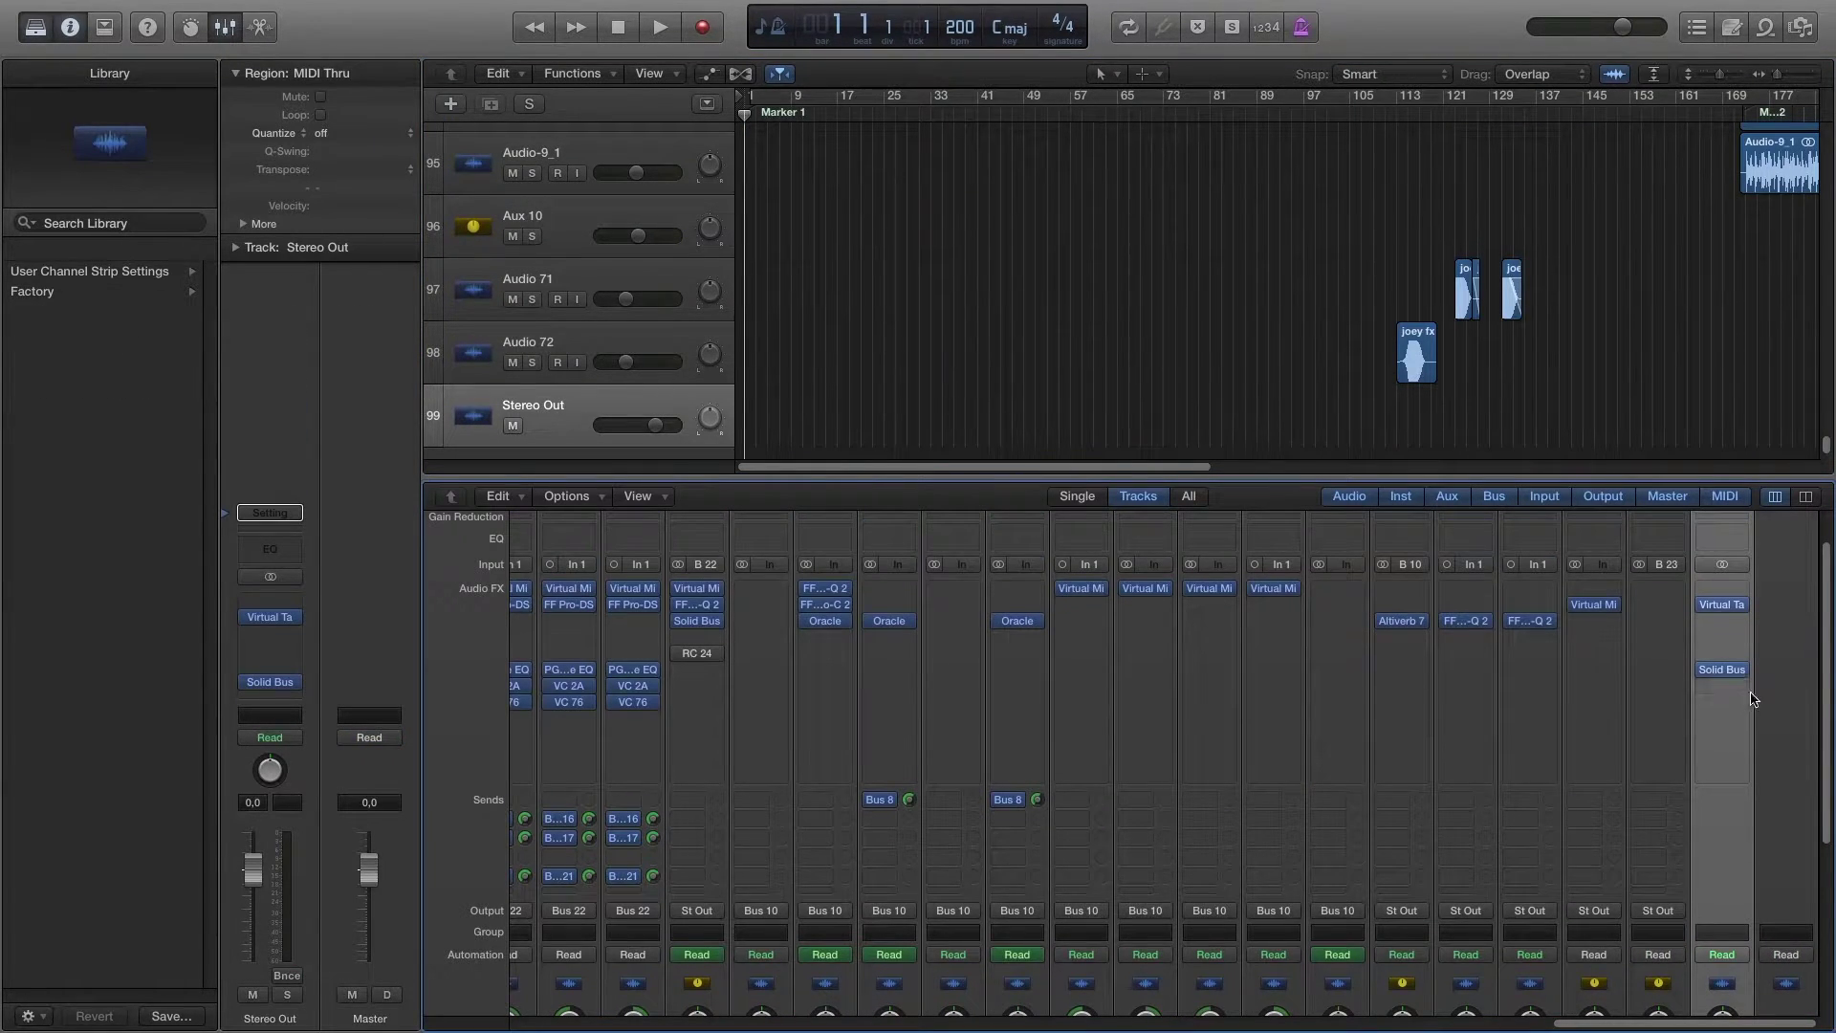
click(1728, 607)
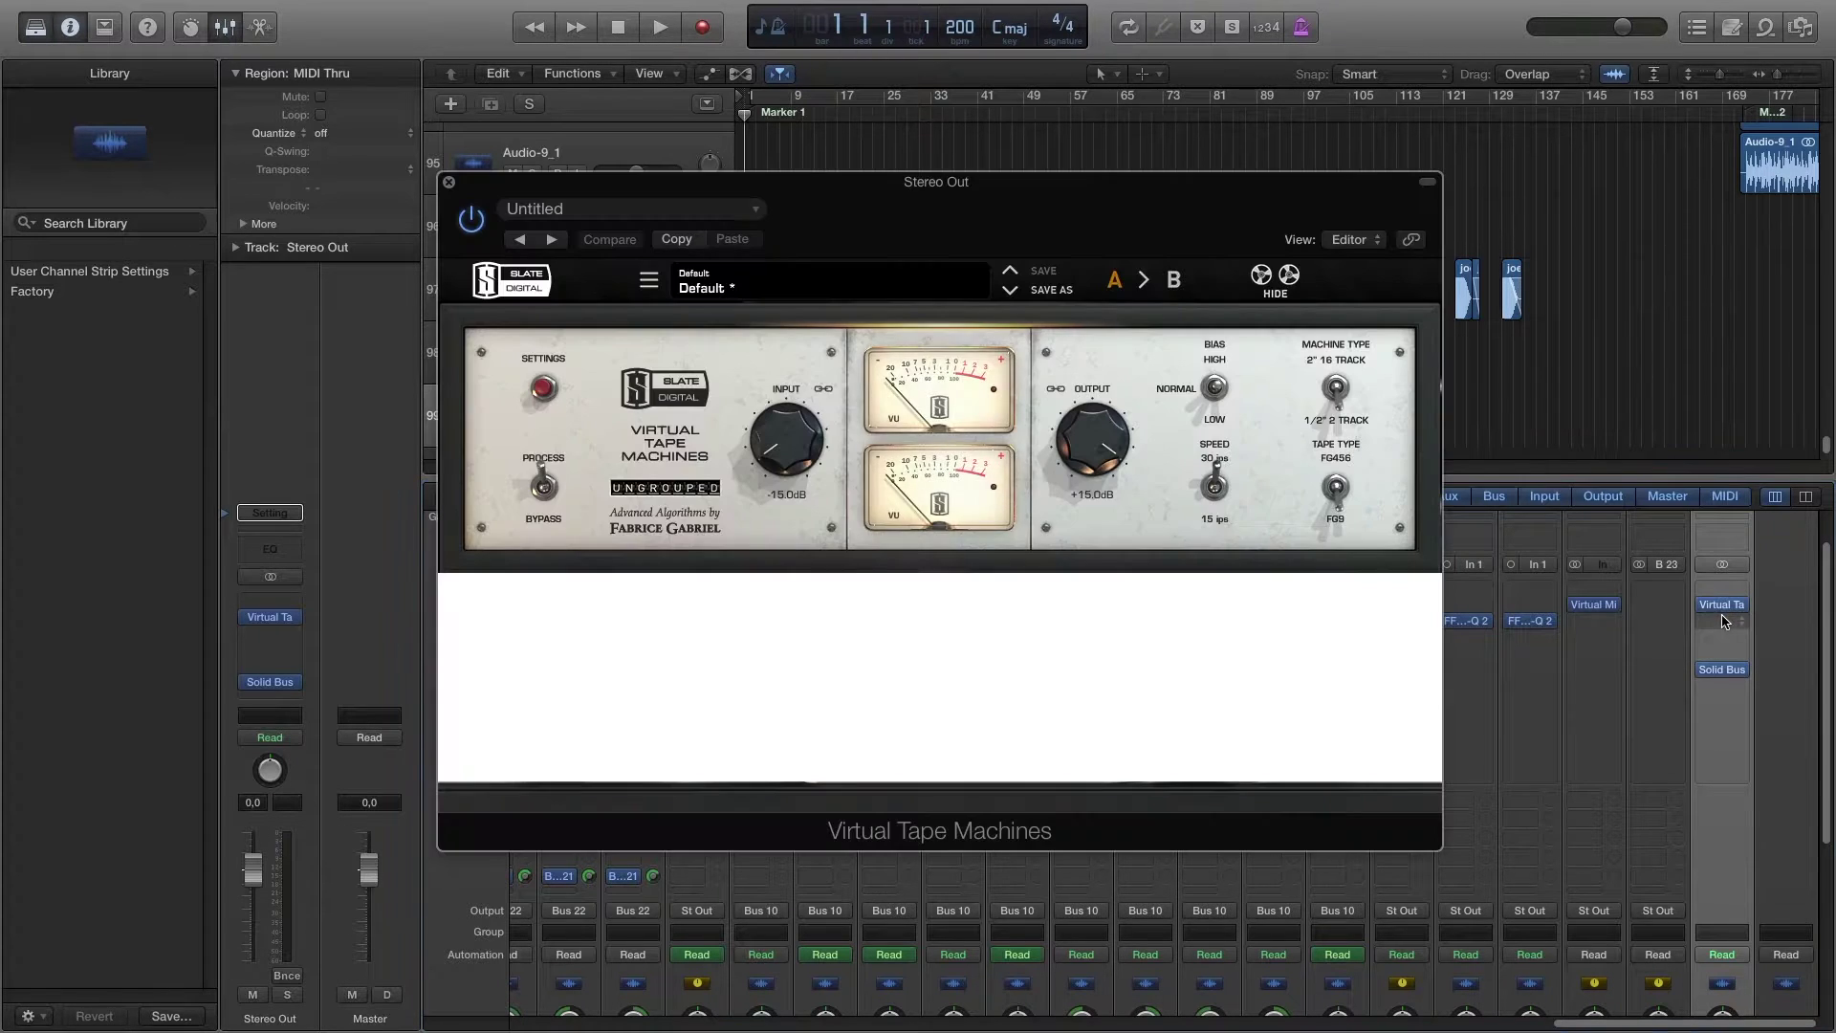
drag(1033, 216, 954, 154)
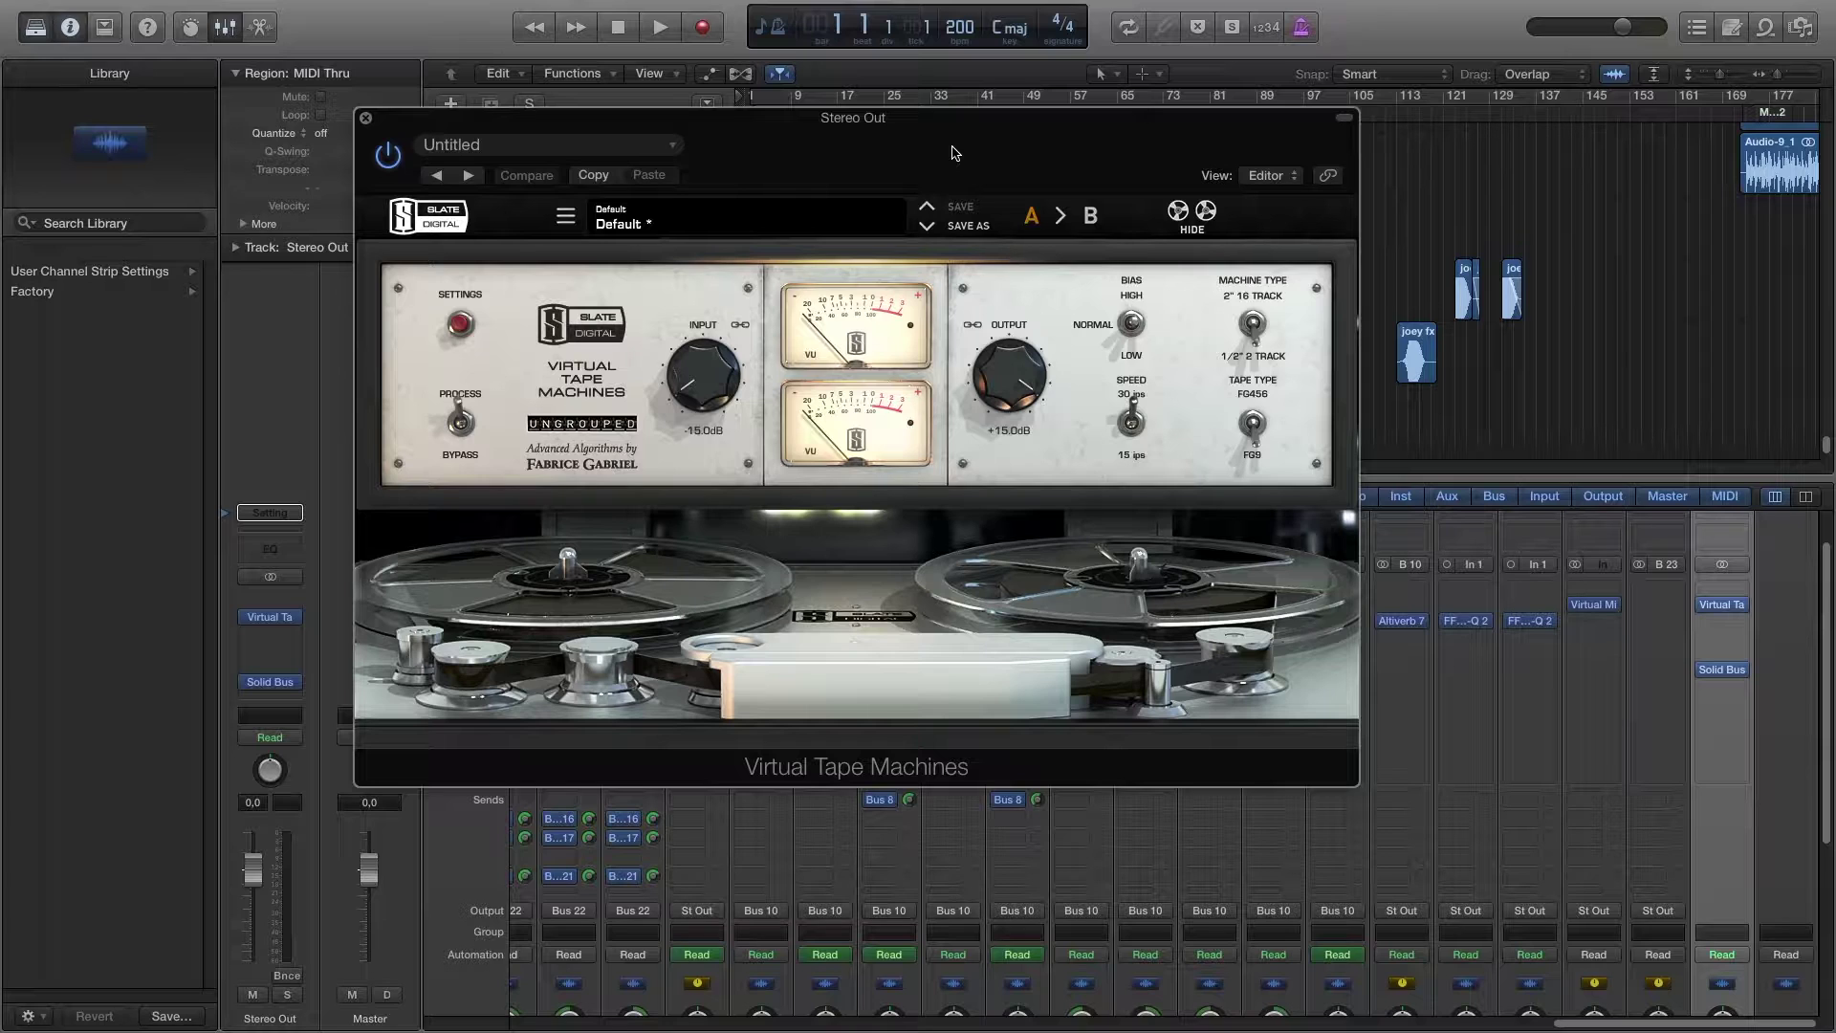
drag(957, 143, 952, 122)
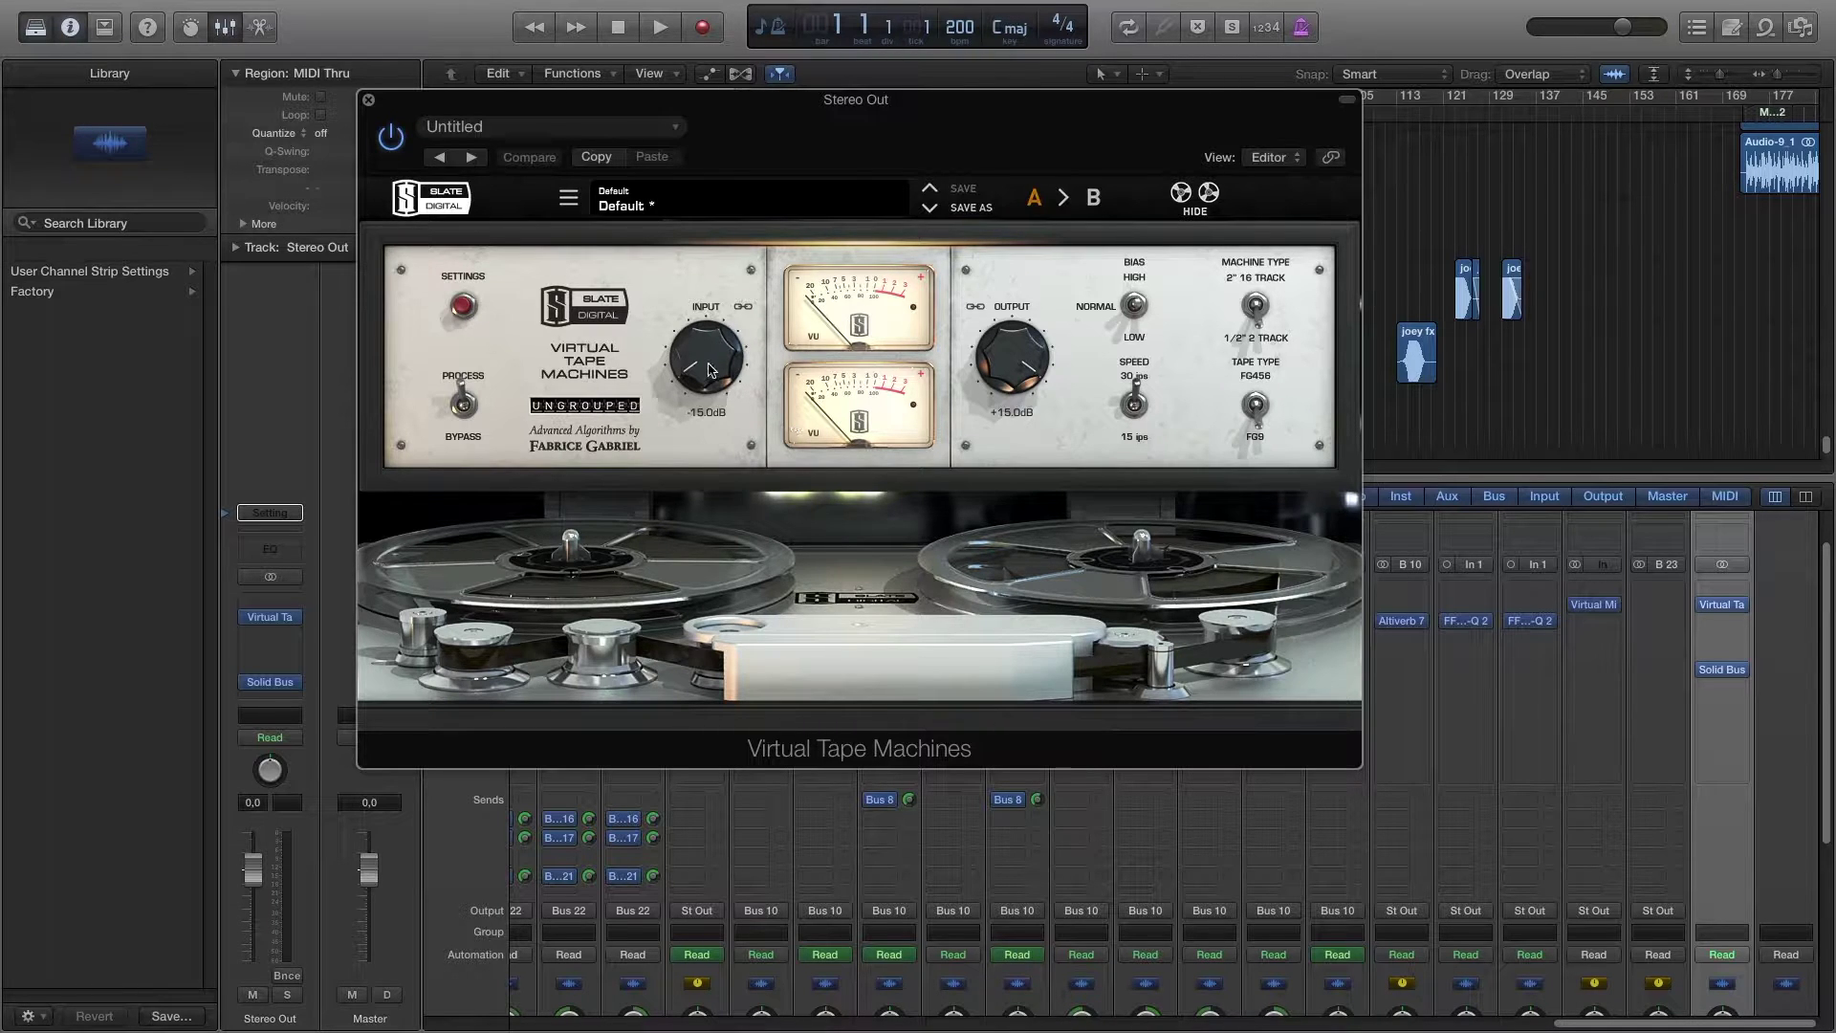
drag(878, 141, 917, 181)
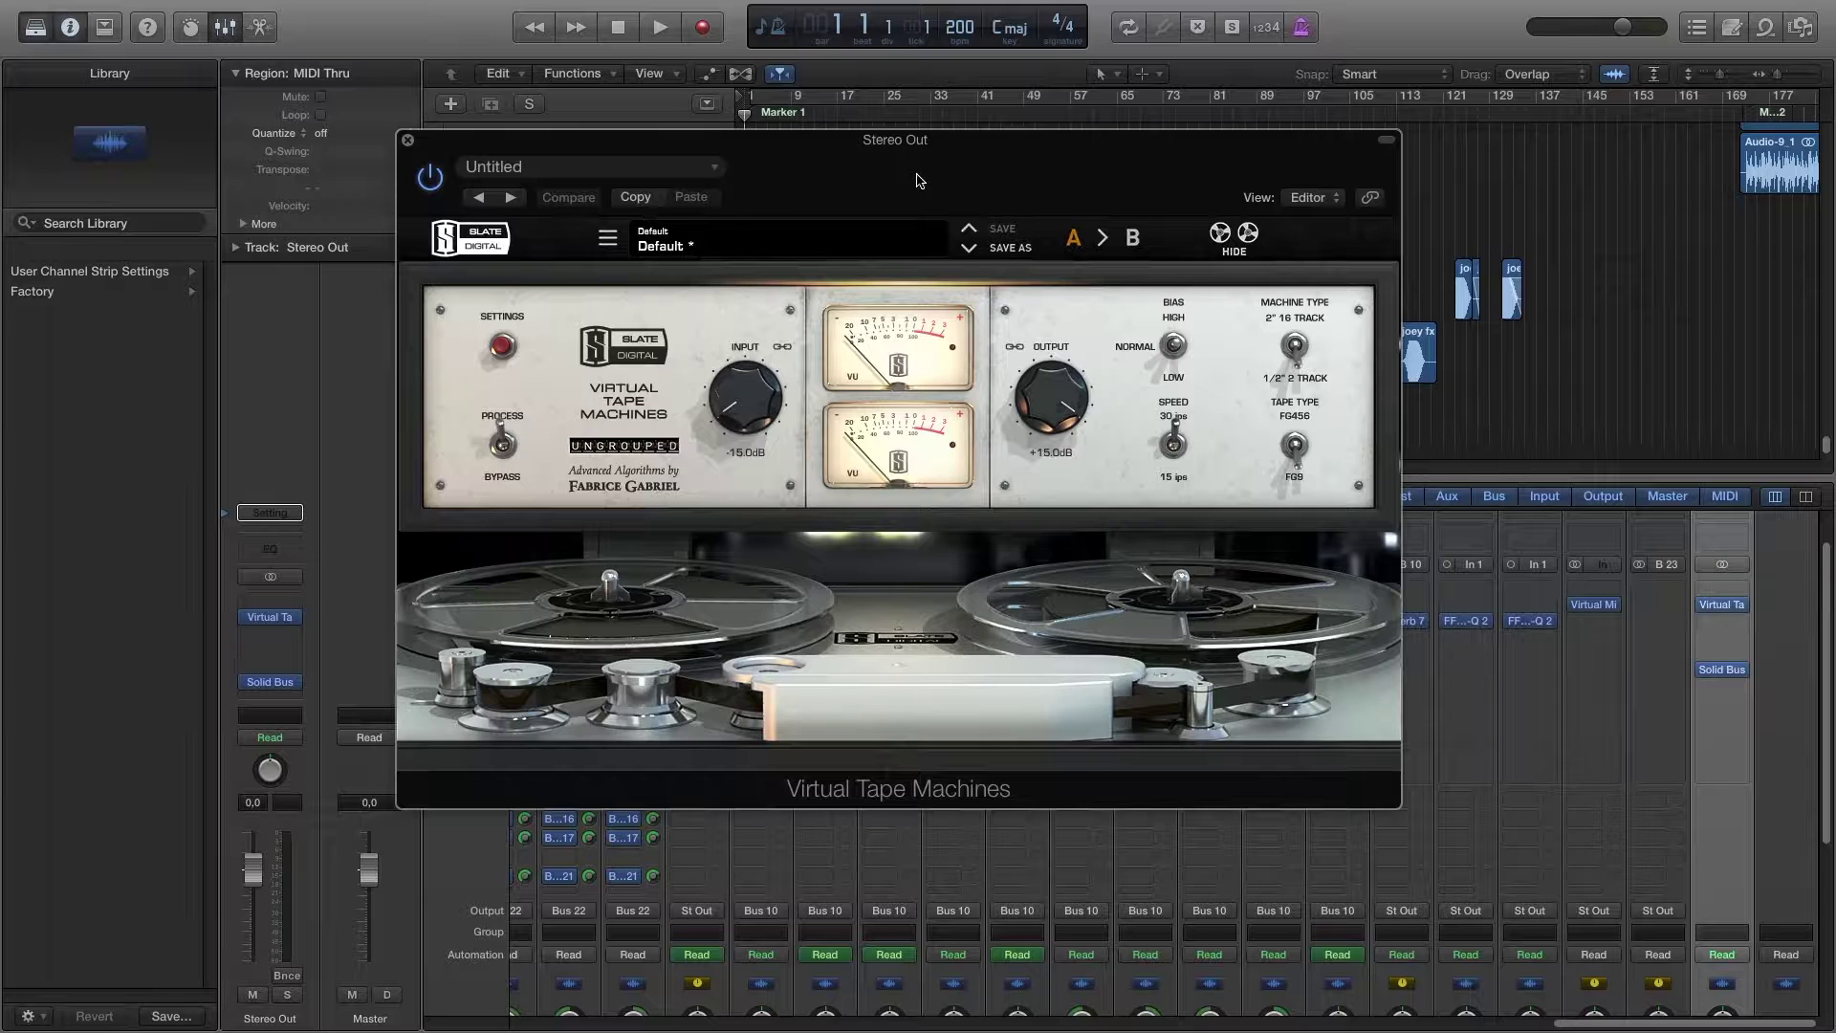
Step: Bypass the Solid Bus Comp insert on Stereo Out and play the song's opening with only Virtual Tape Machines active
mouse_move(1710, 681)
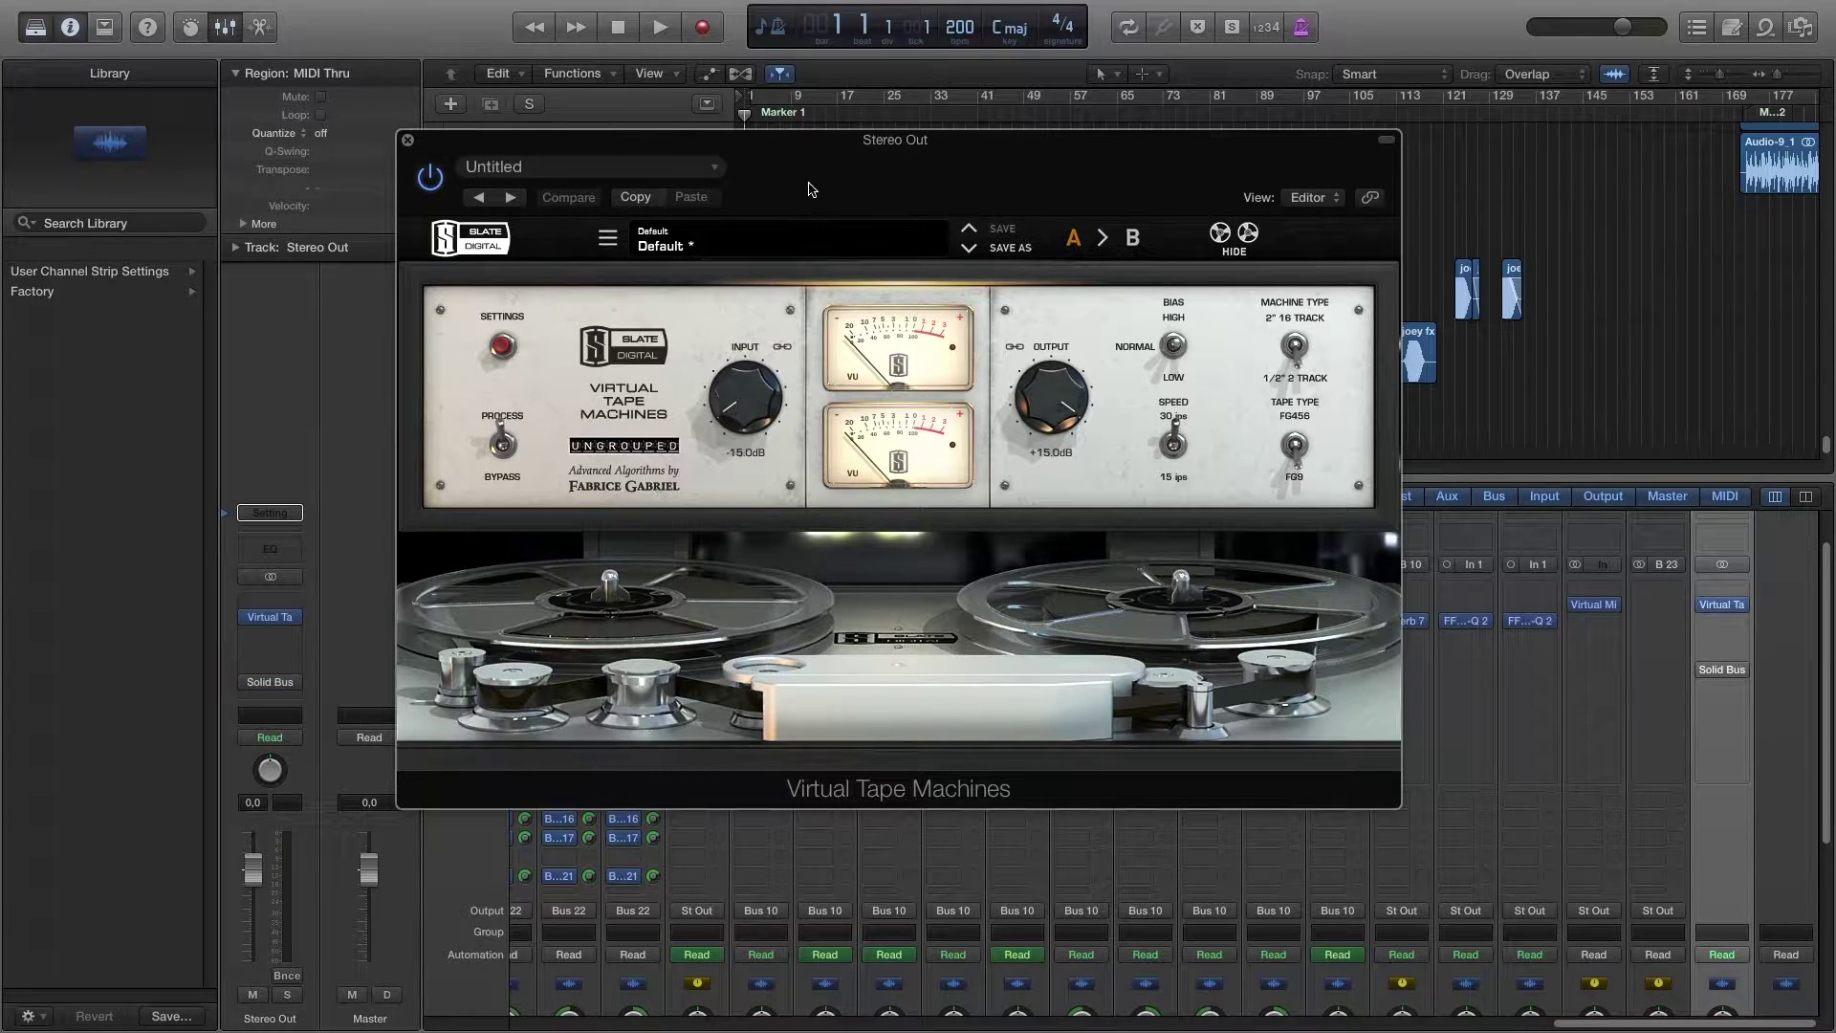
key(space)
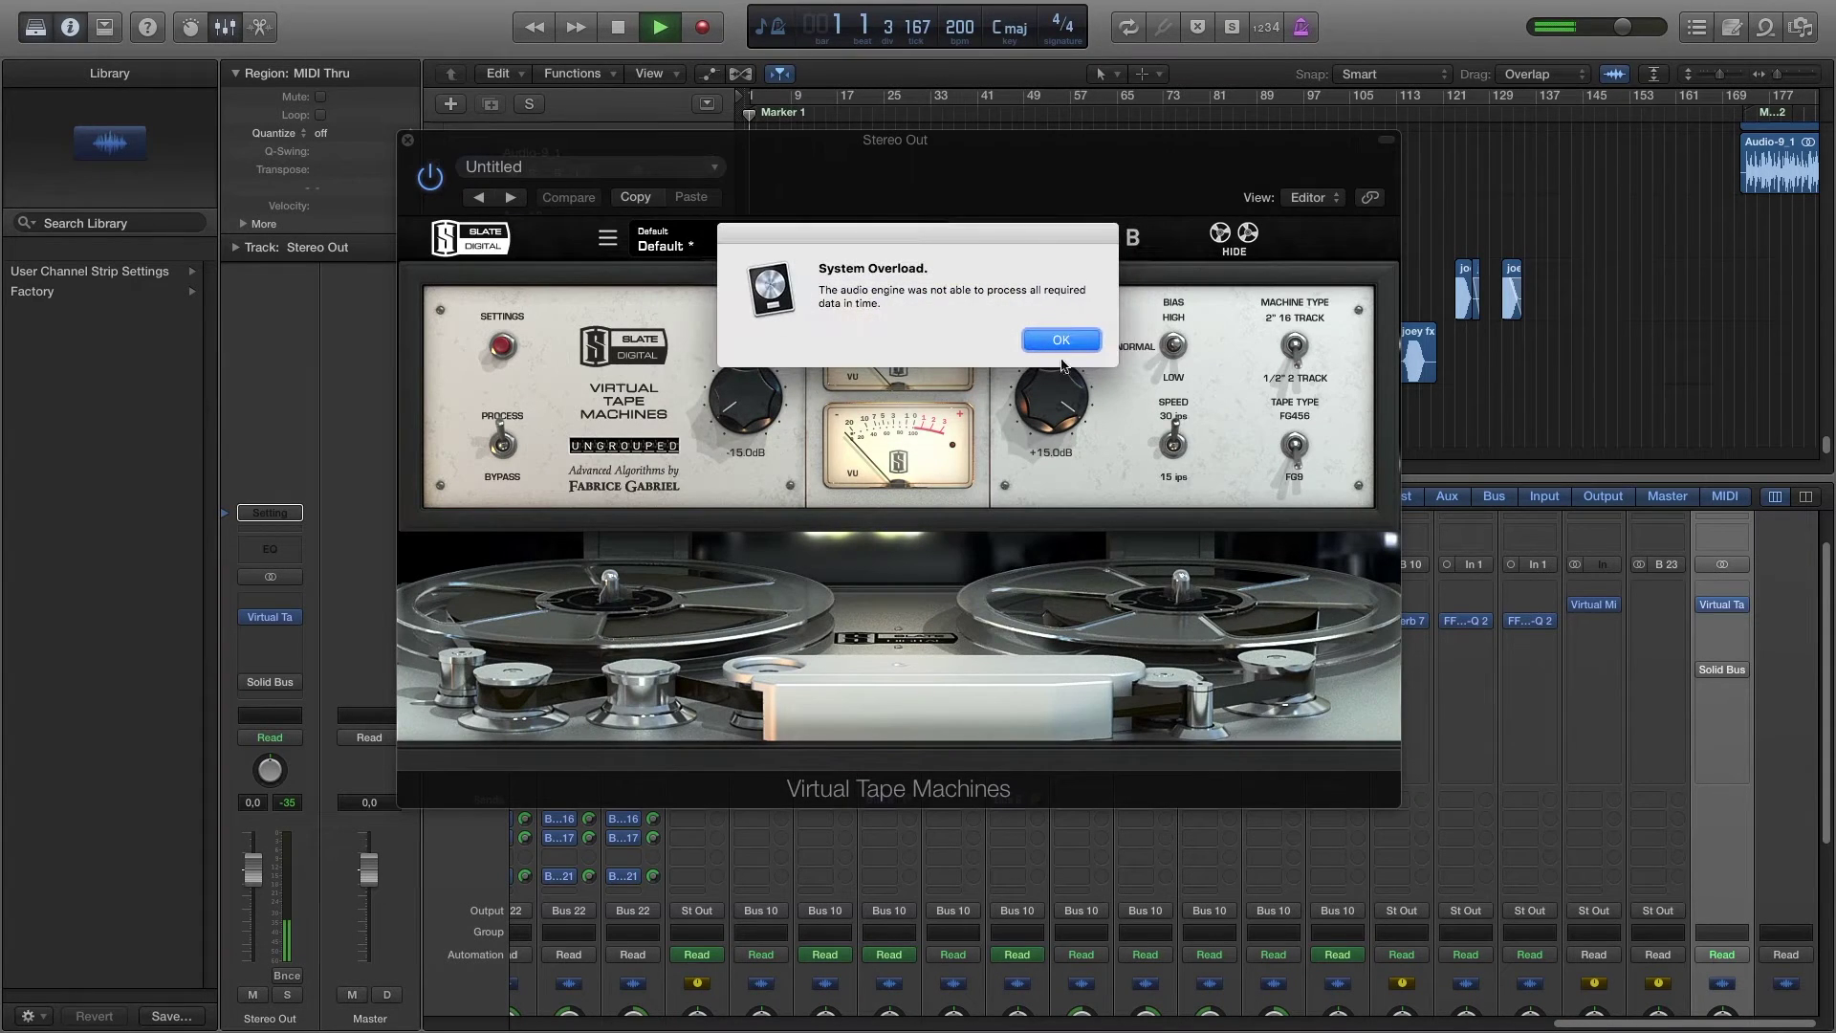
click(1064, 341)
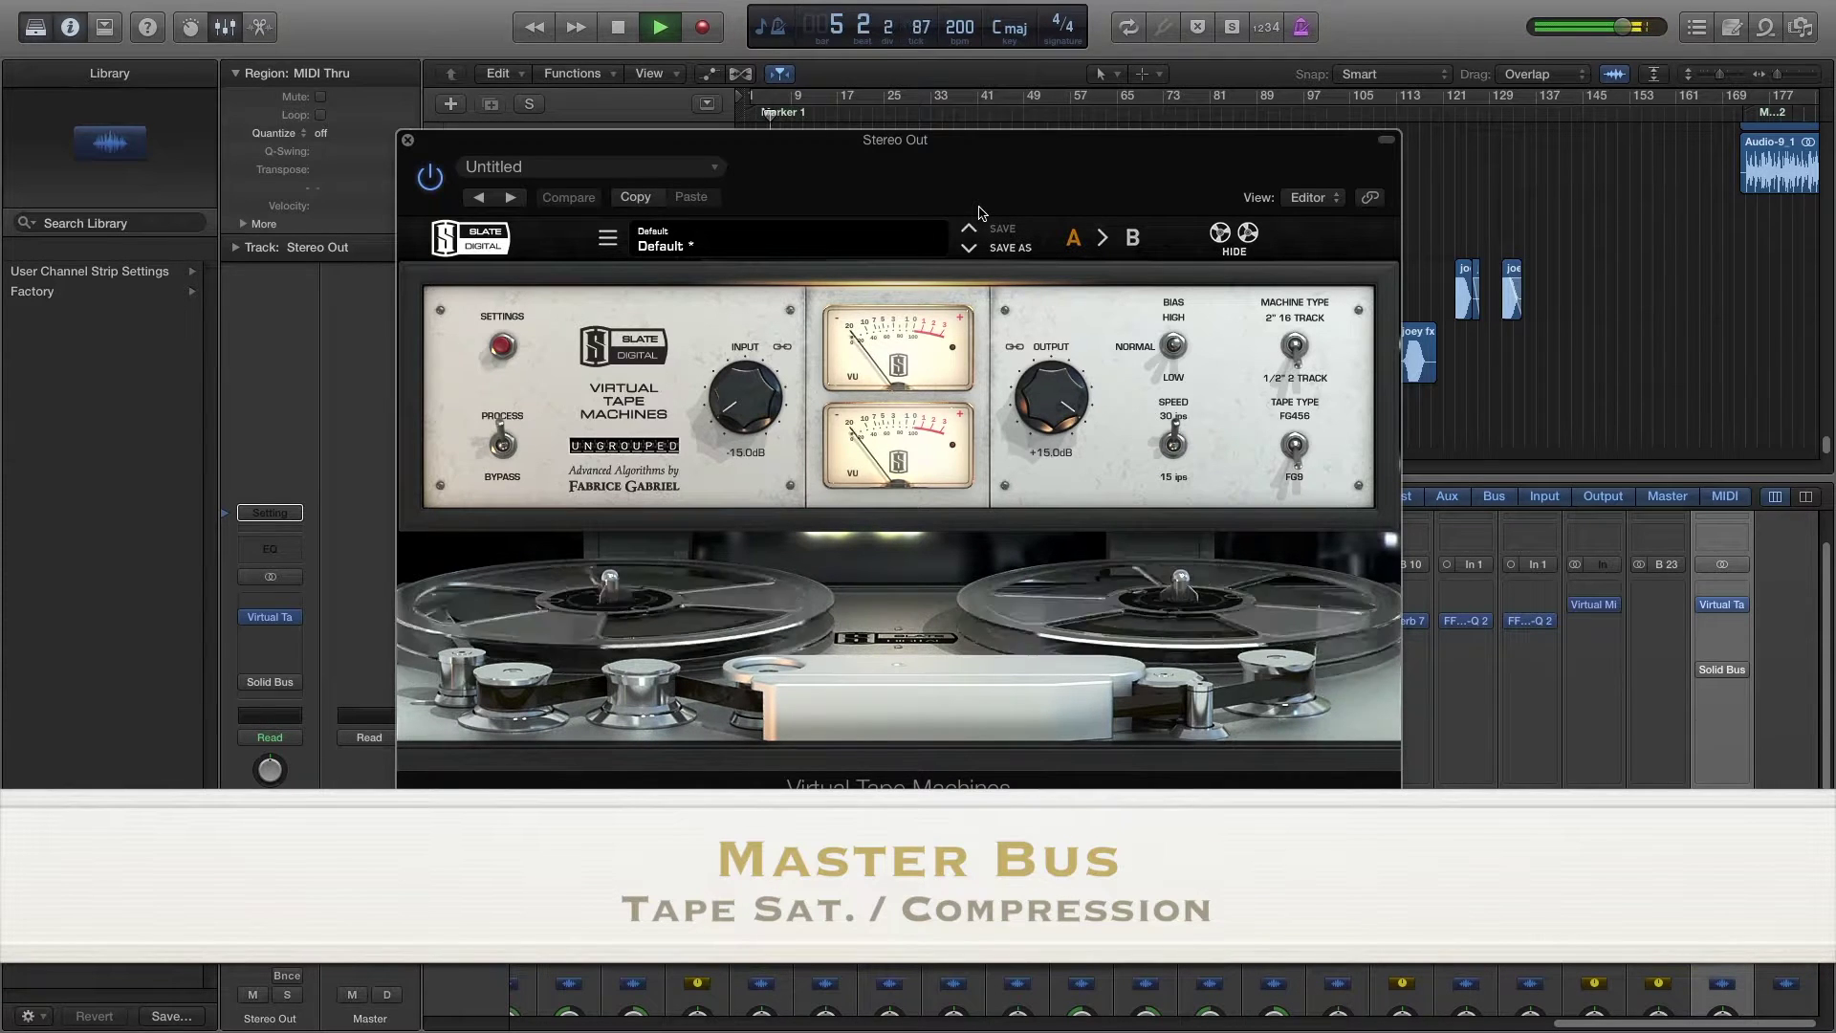
key(space)
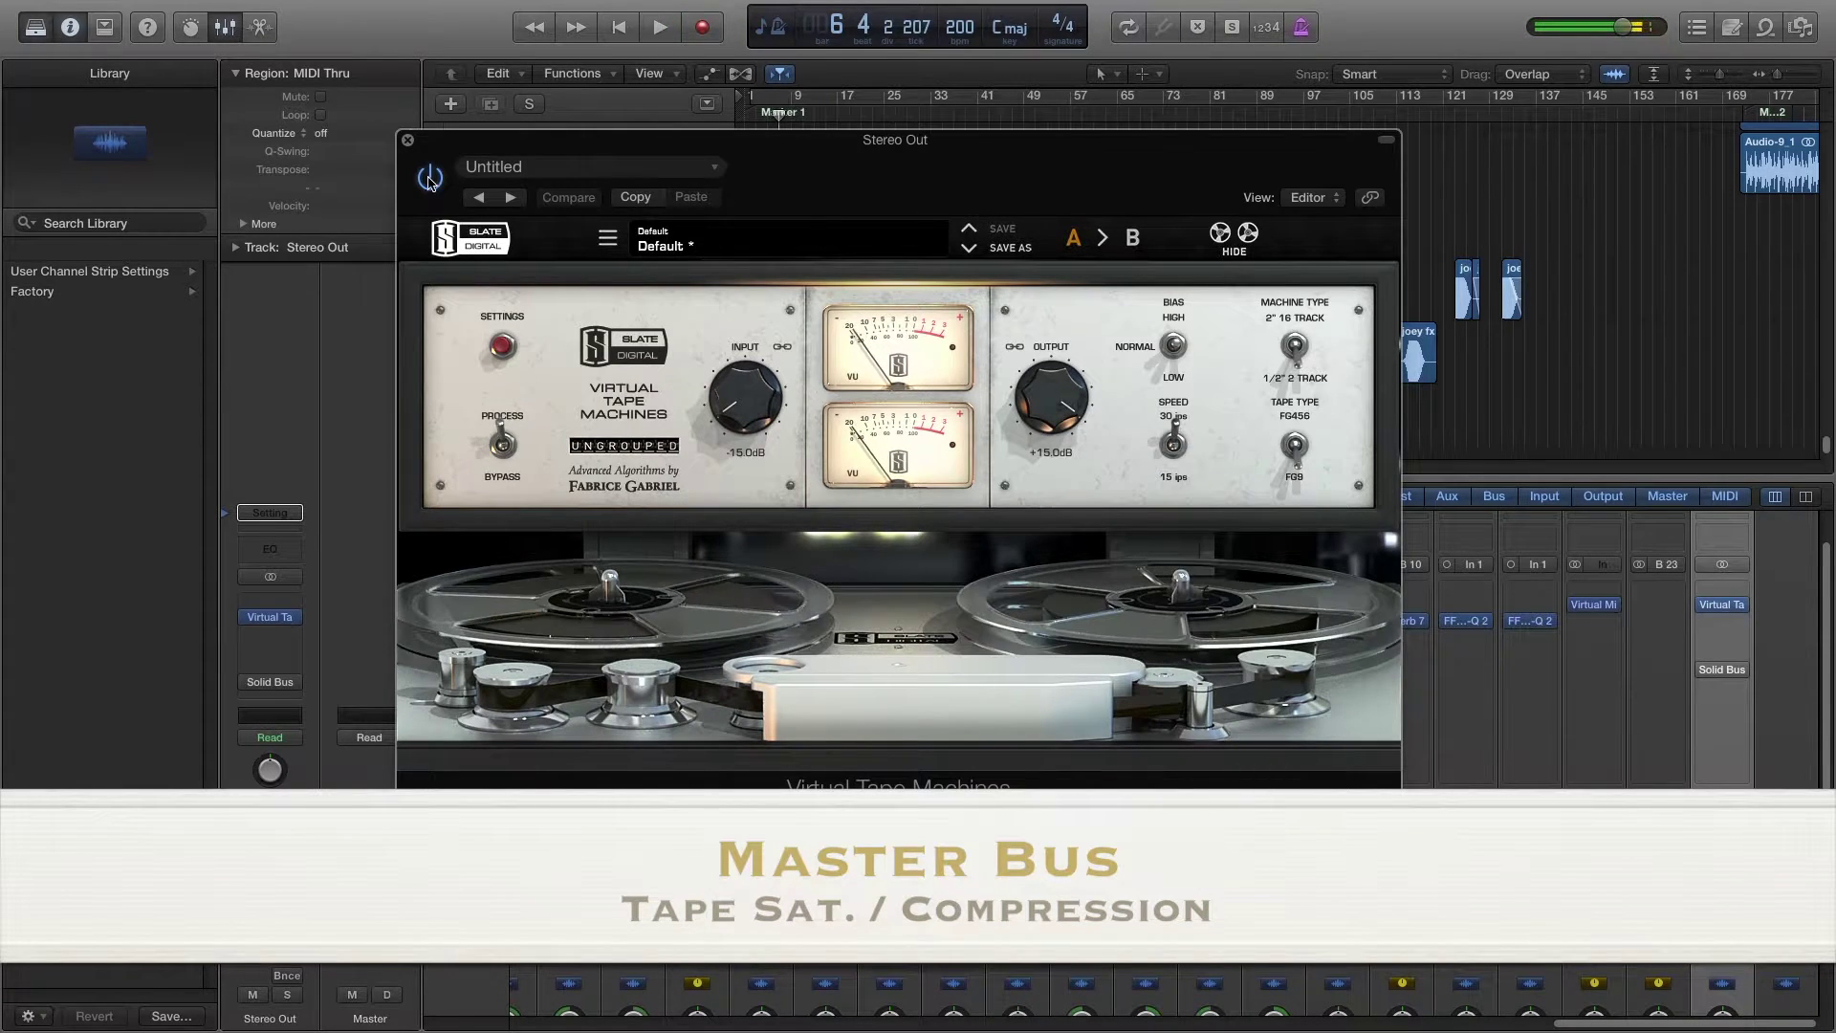
Step: Bypass Virtual Tape Machines and continue playback for a few bars to hear the mix without tape saturation
click(430, 179)
key(space)
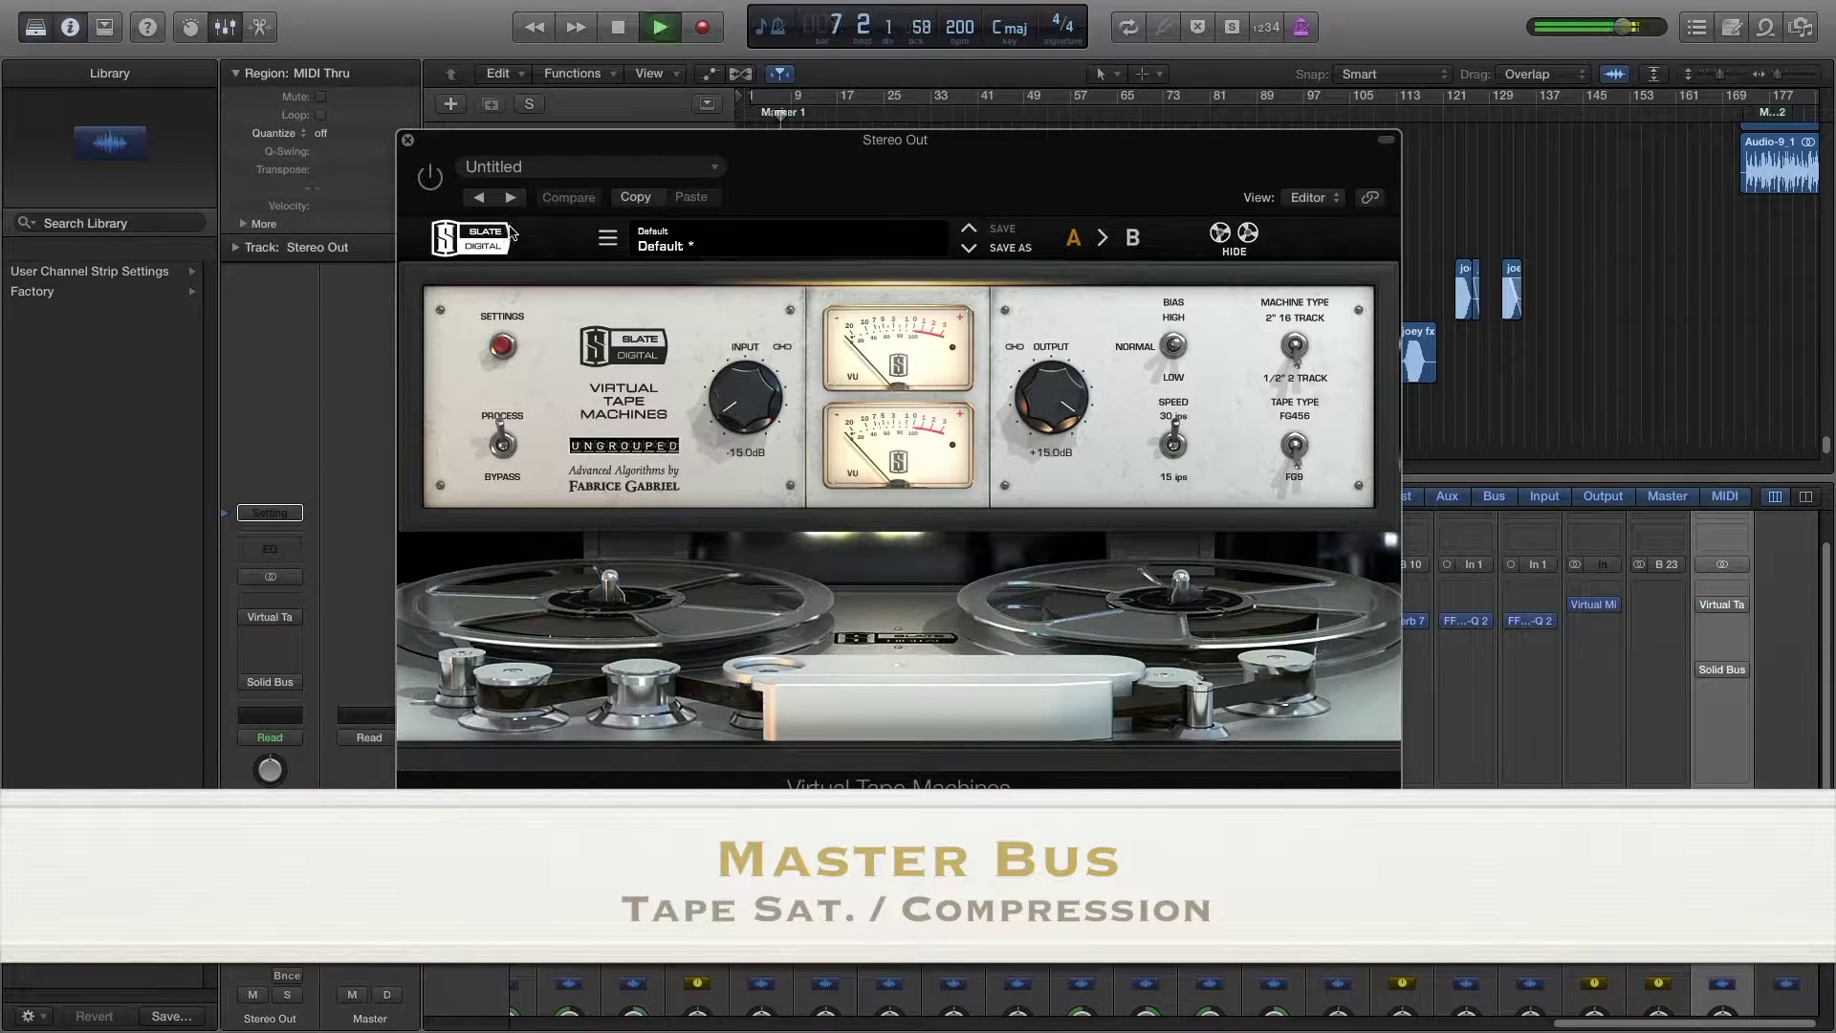
key(space)
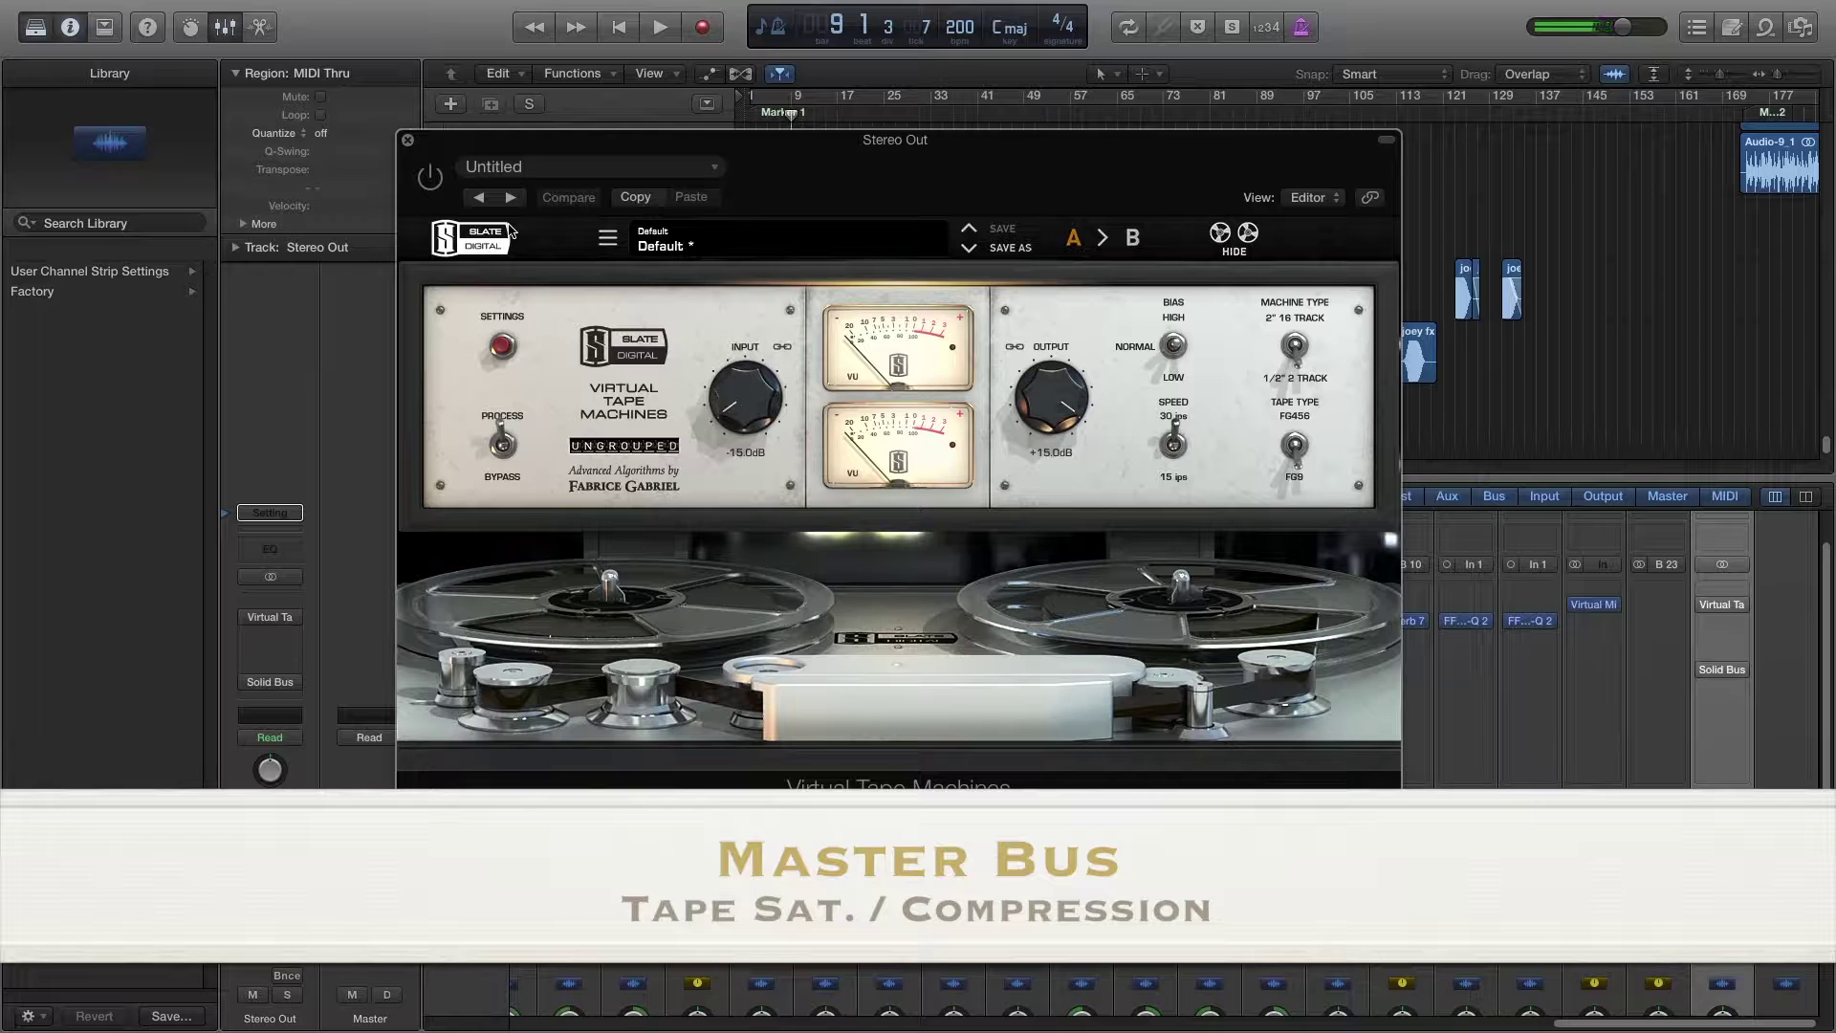
Step: Replay the mix from bar 3, comparing Virtual Tape Machines enabled and bypassed, and leave the plug-in enabled
click(758, 115)
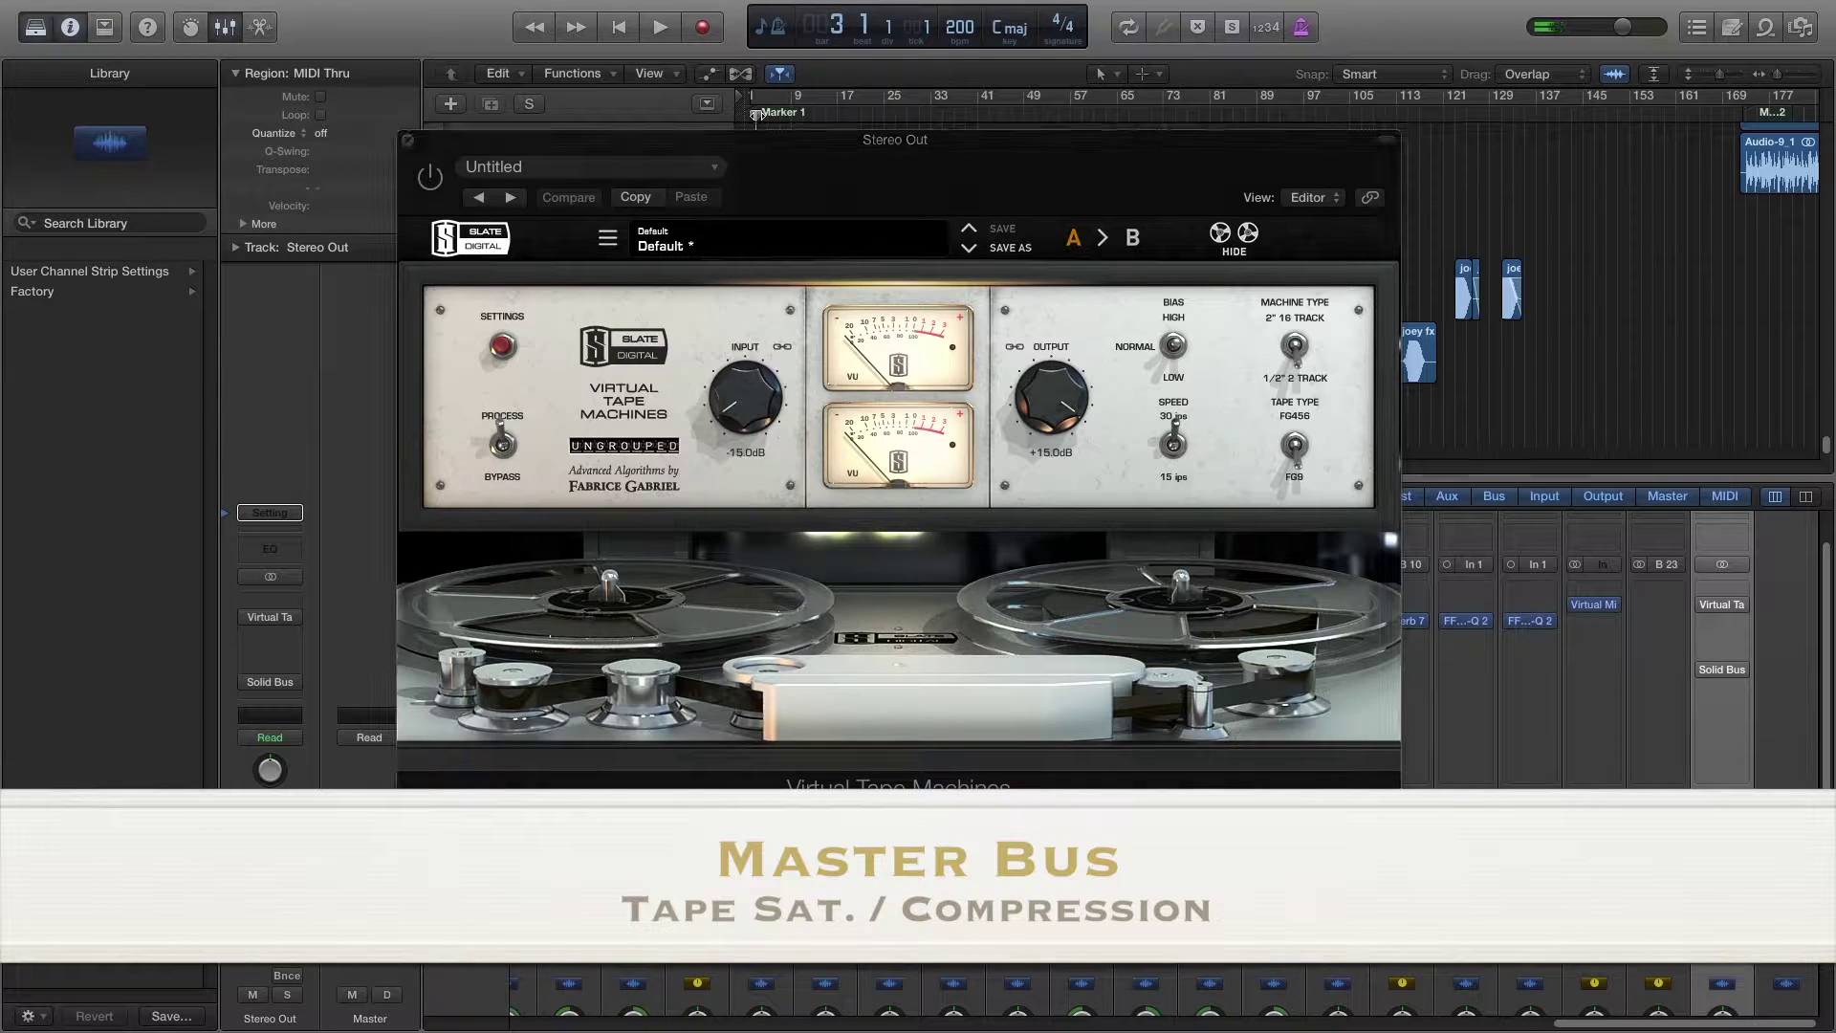
click(428, 187)
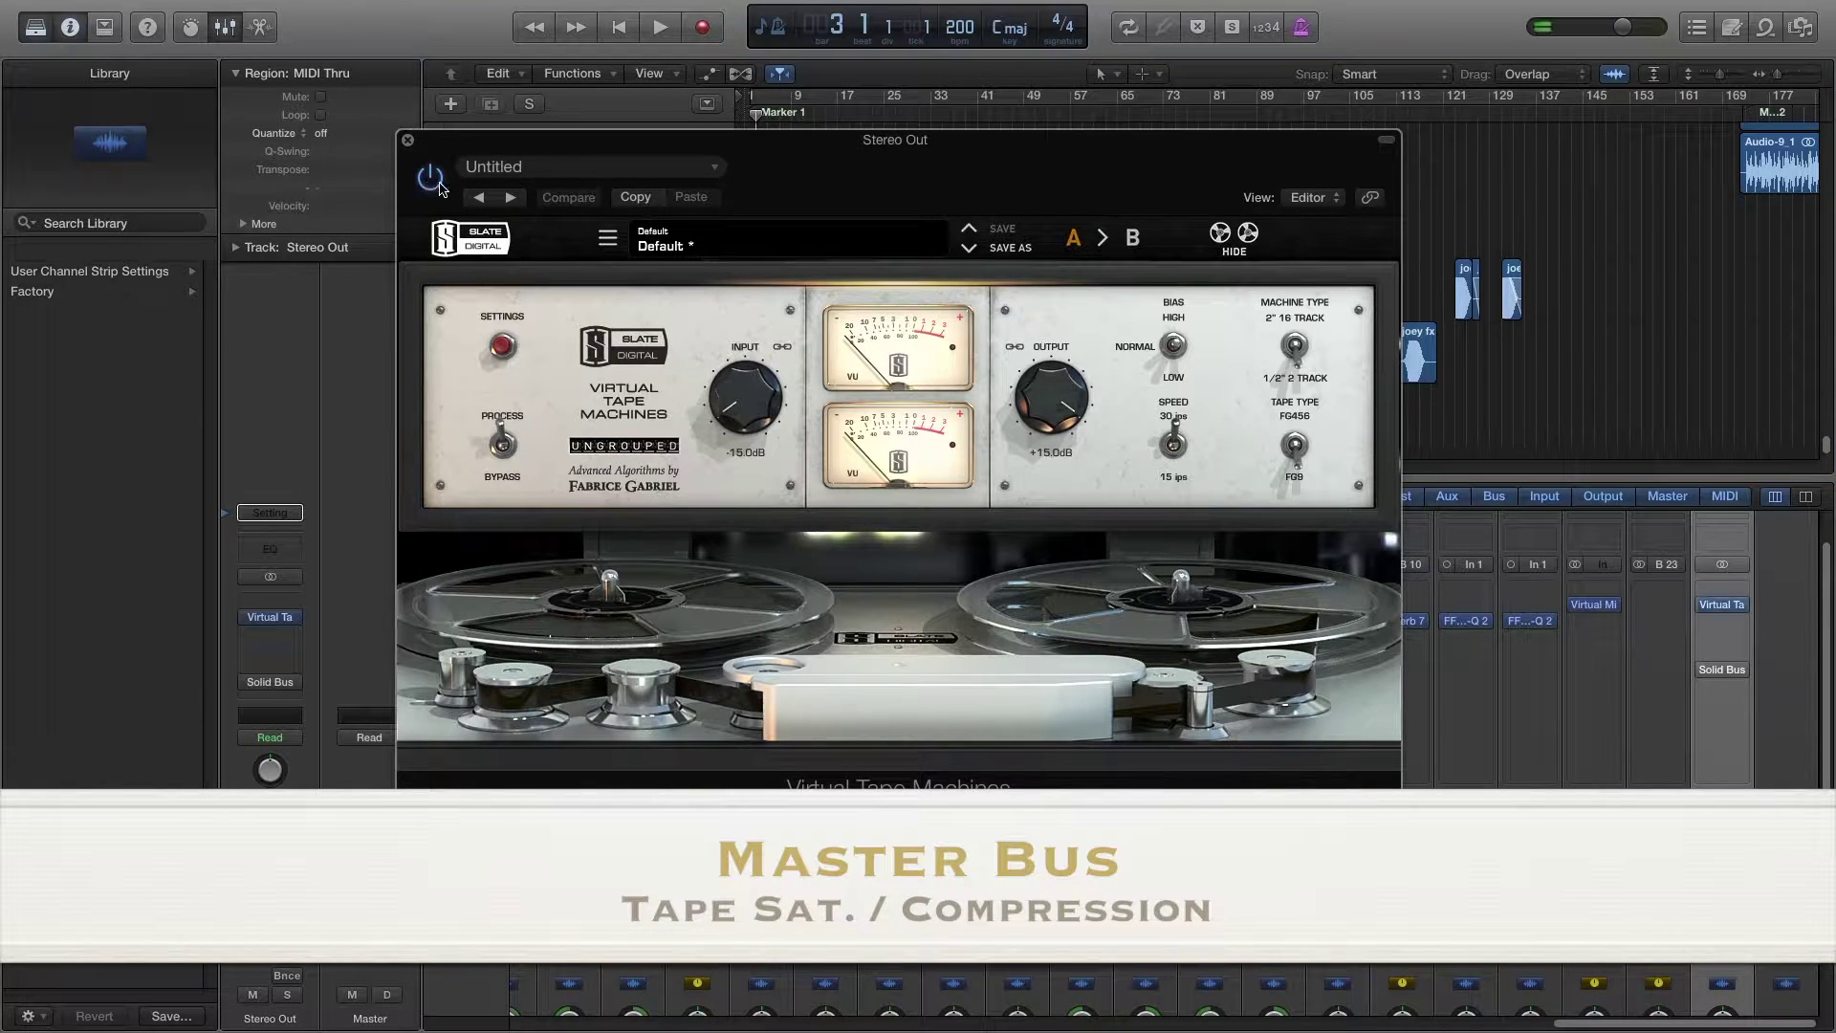
key(space)
click(1062, 340)
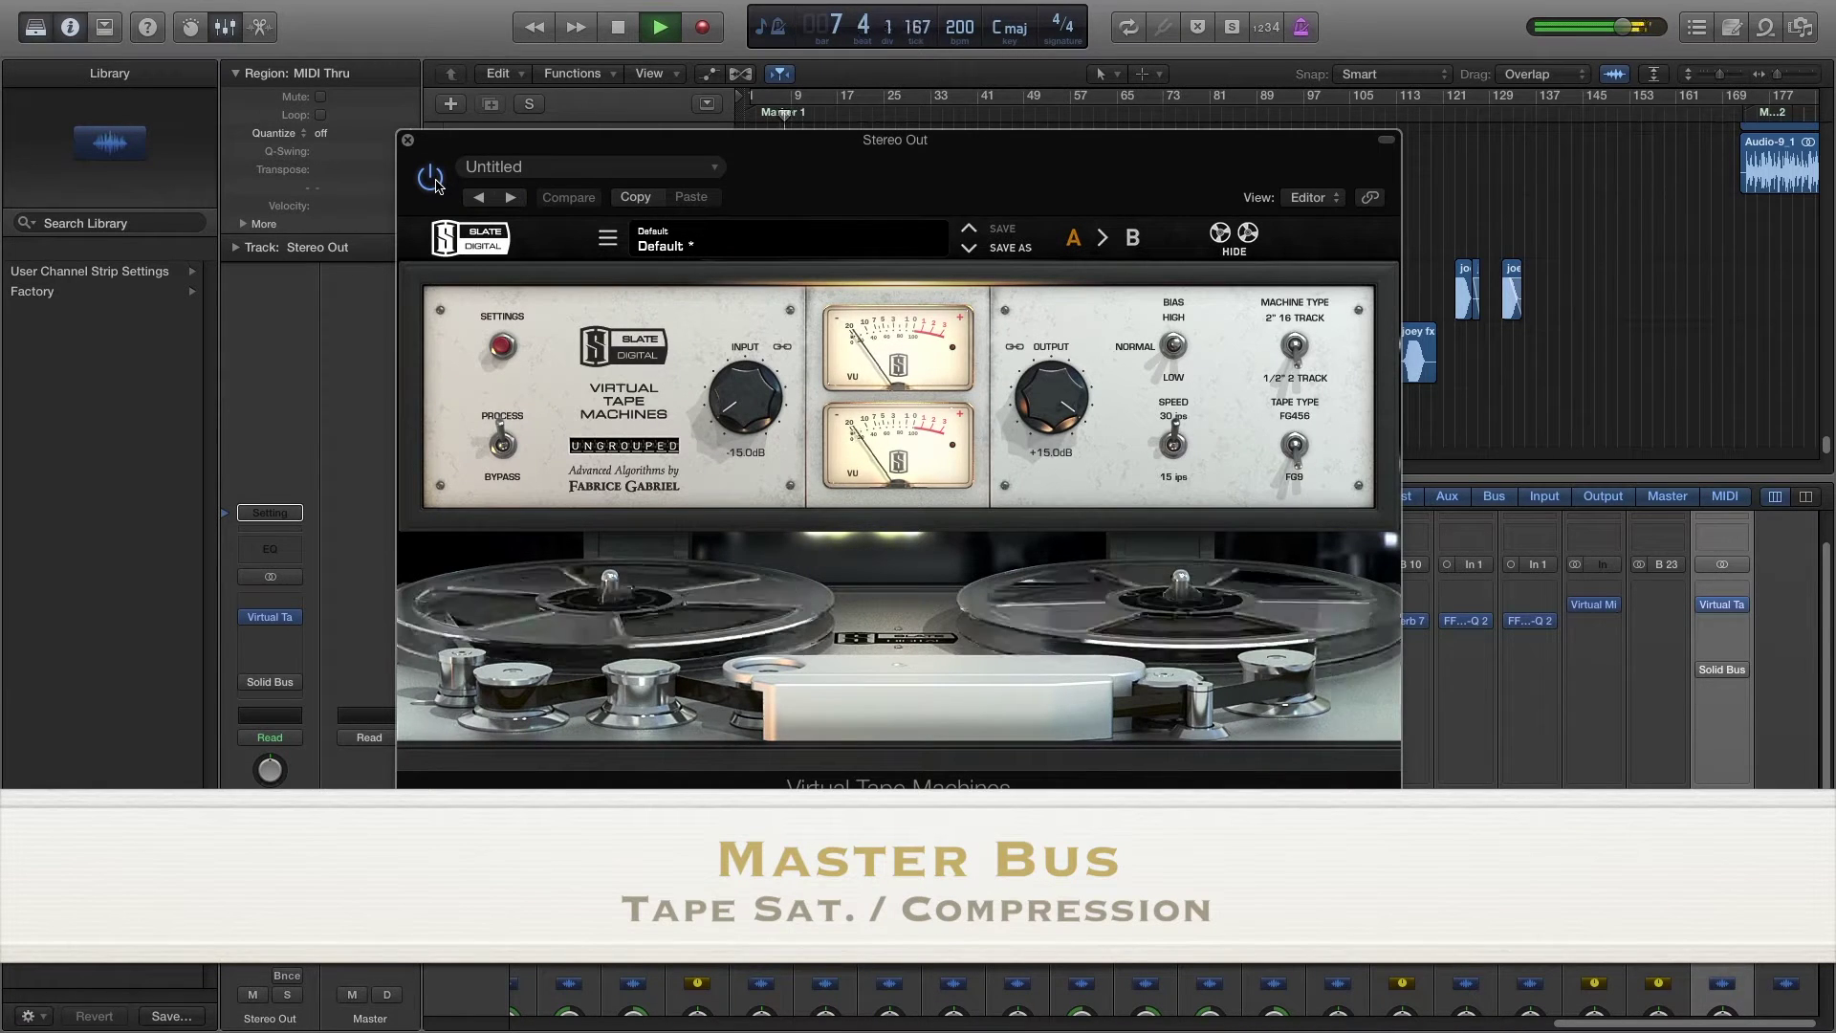
click(432, 180)
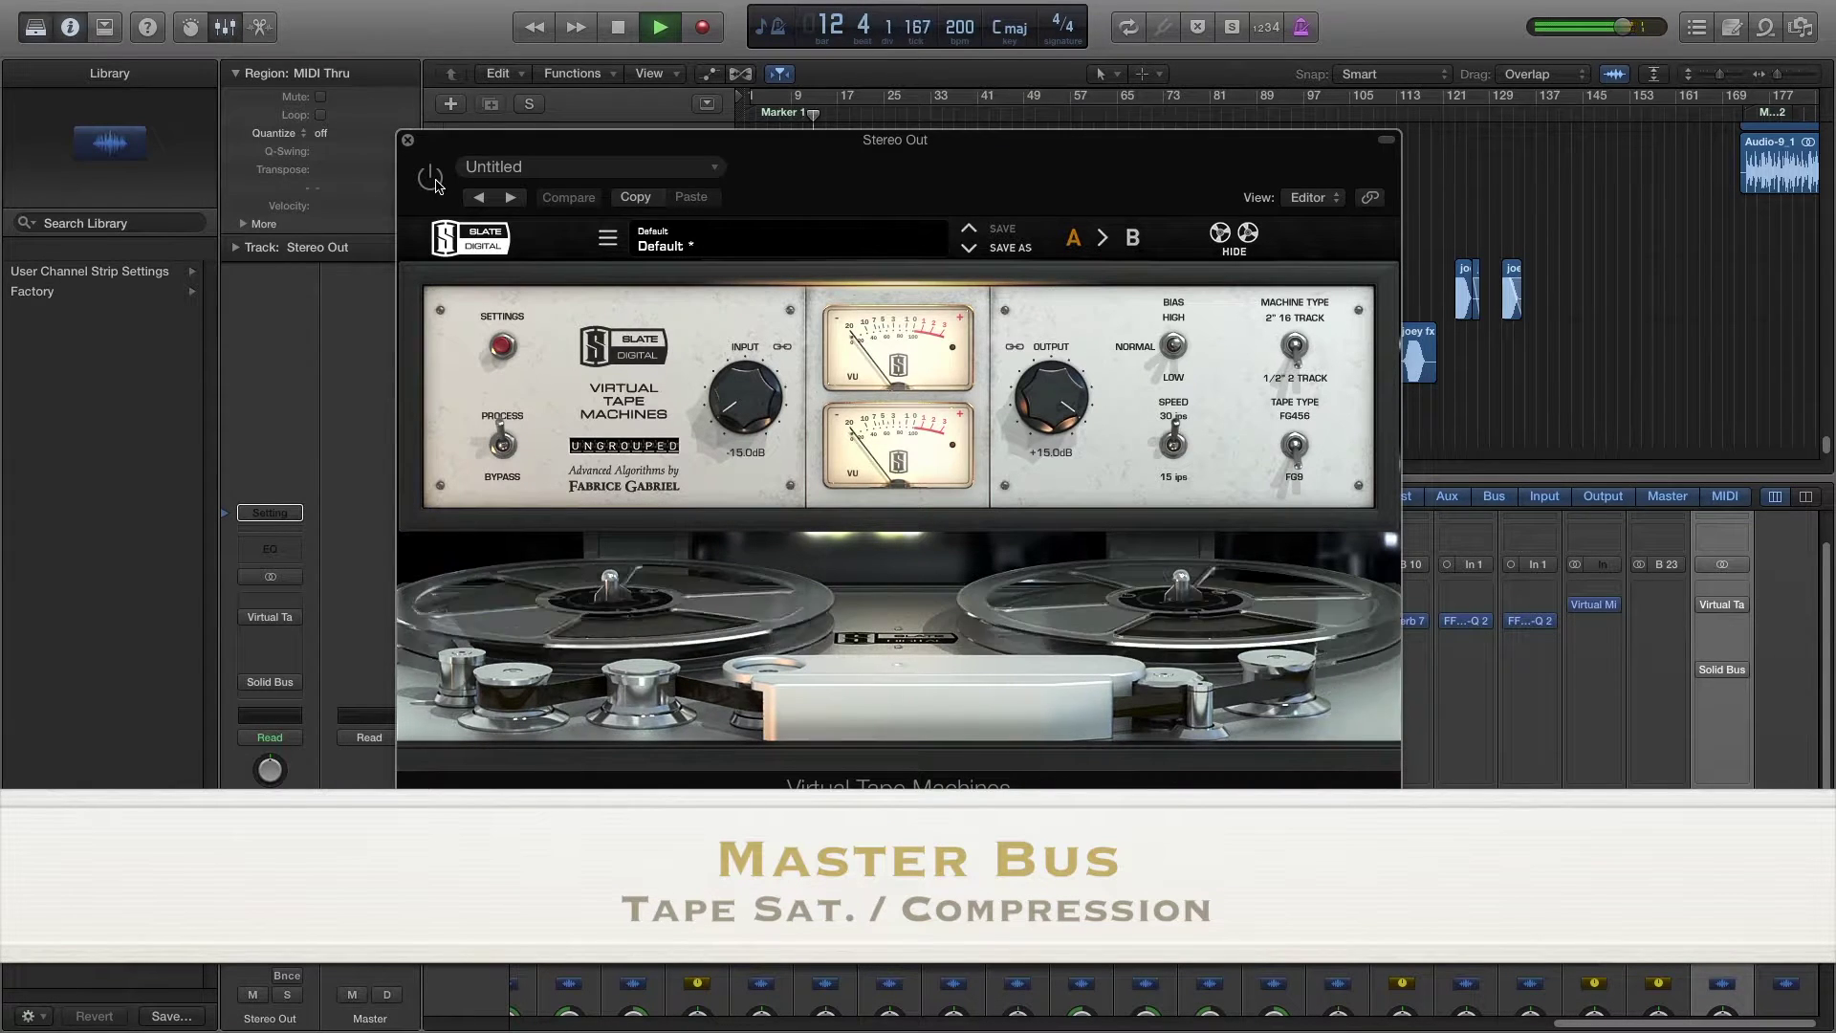
key(space)
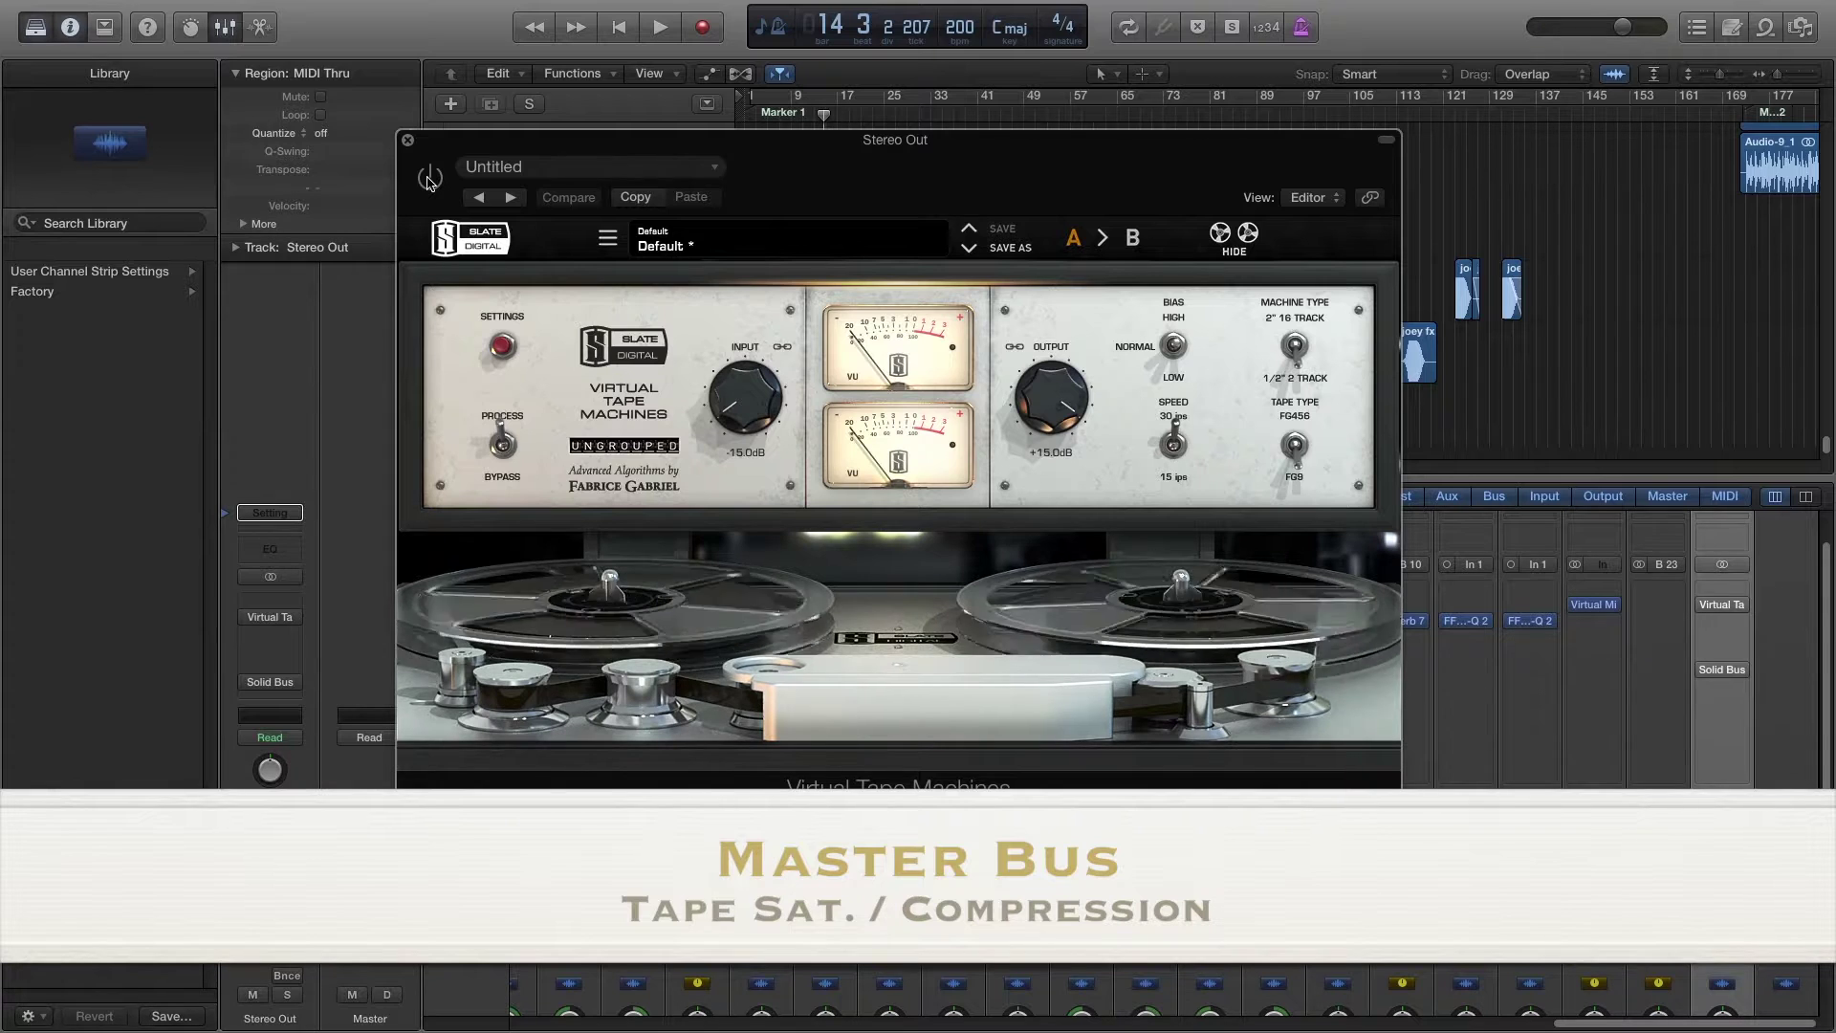
click(429, 178)
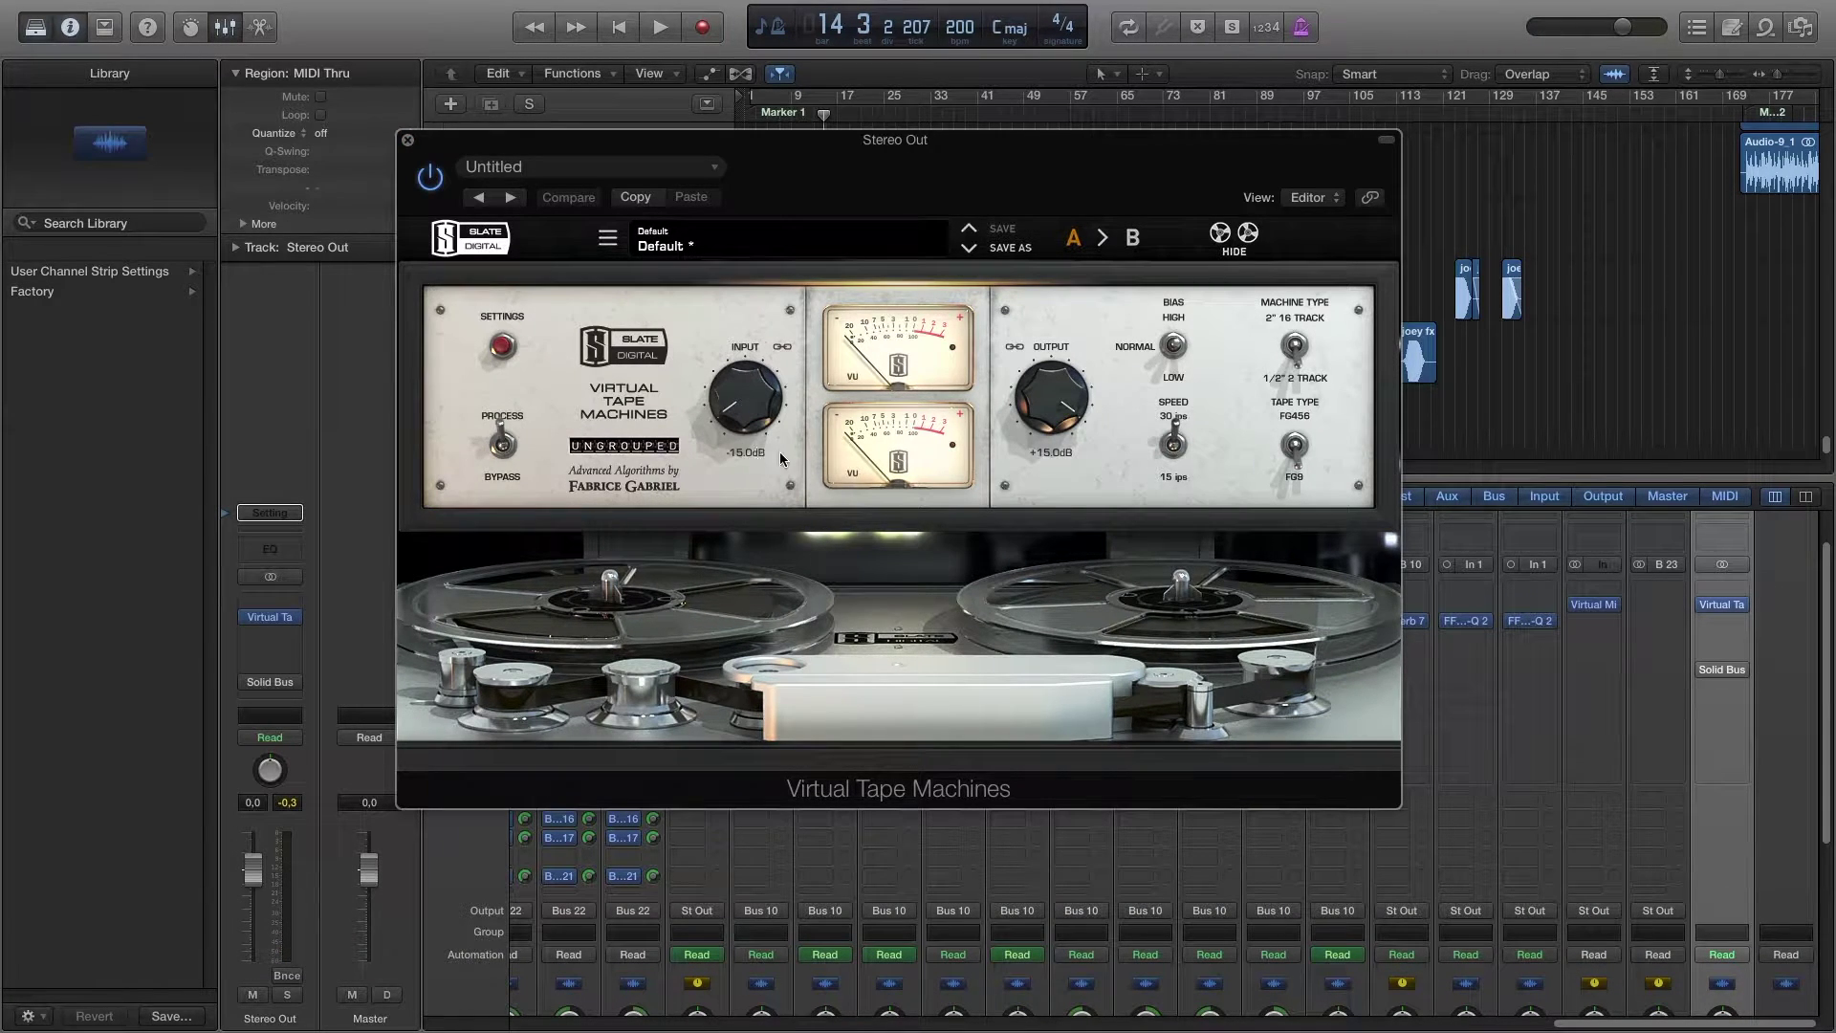
Step: Close Virtual Tape Machines and open the Solid Bus Comp plug-in on the Stereo Out channel
click(407, 139)
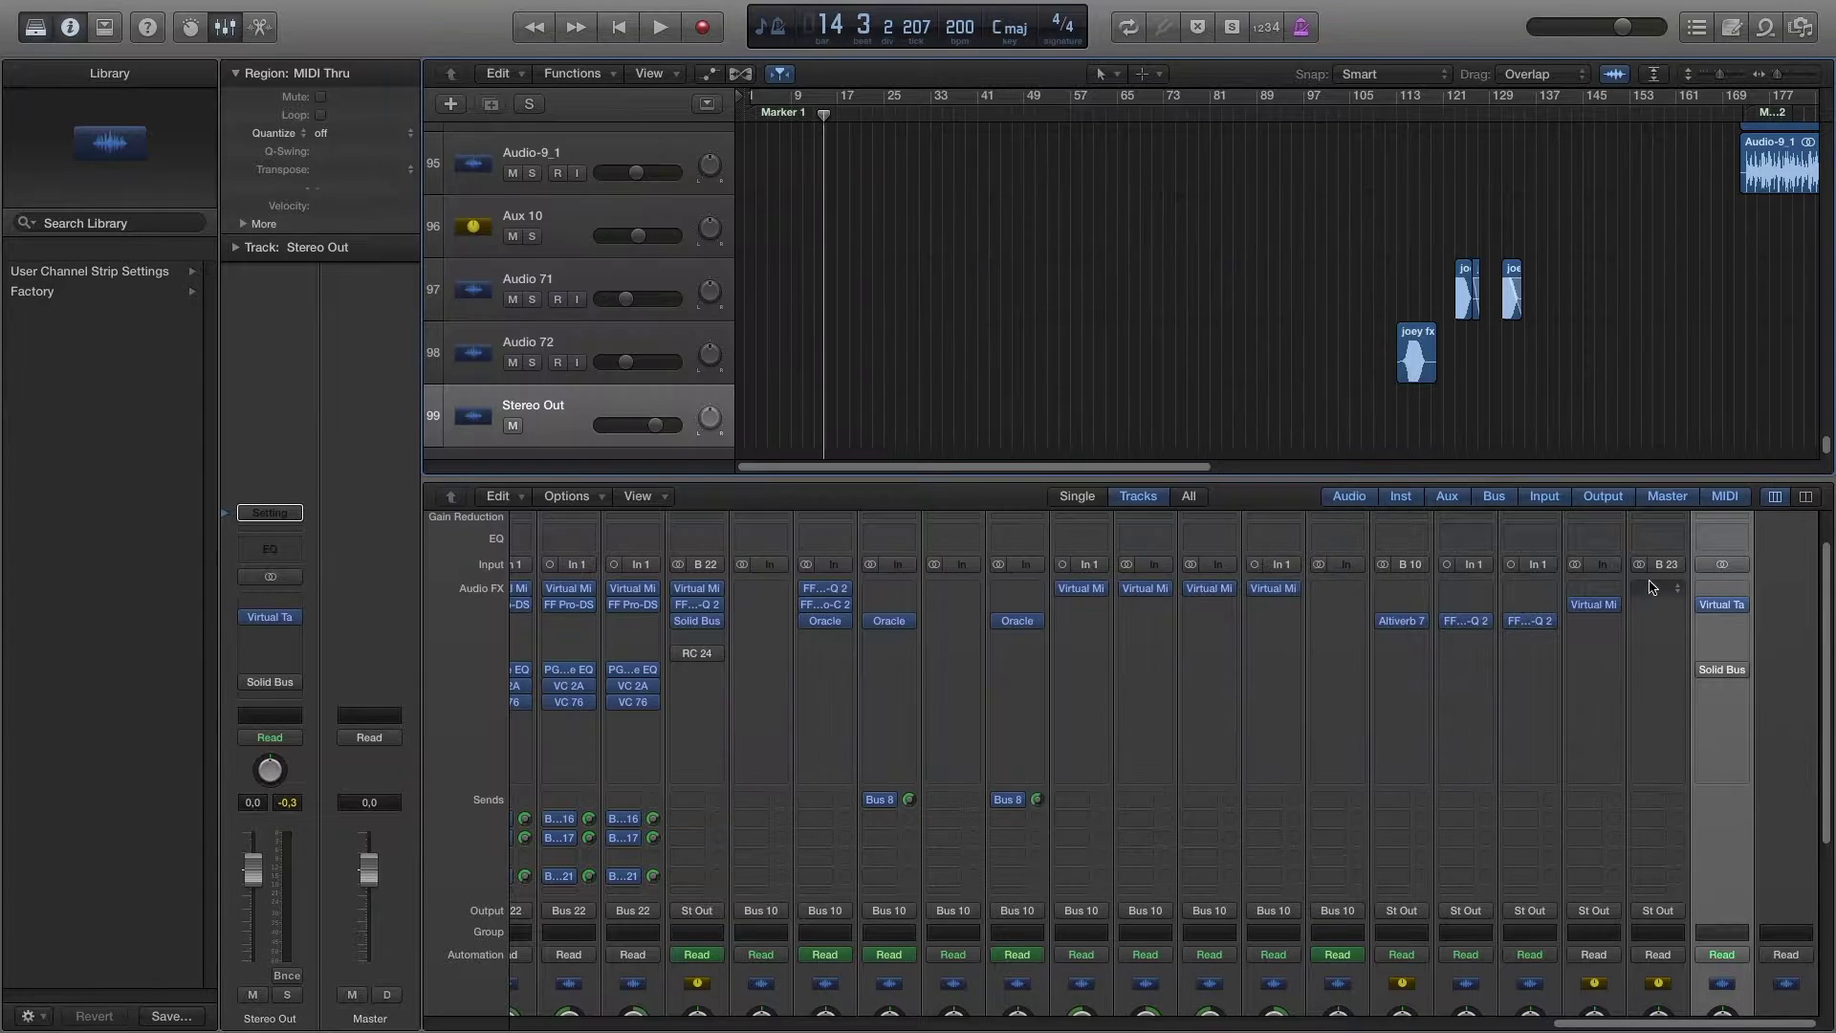
click(1727, 675)
drag(1175, 212, 1000, 221)
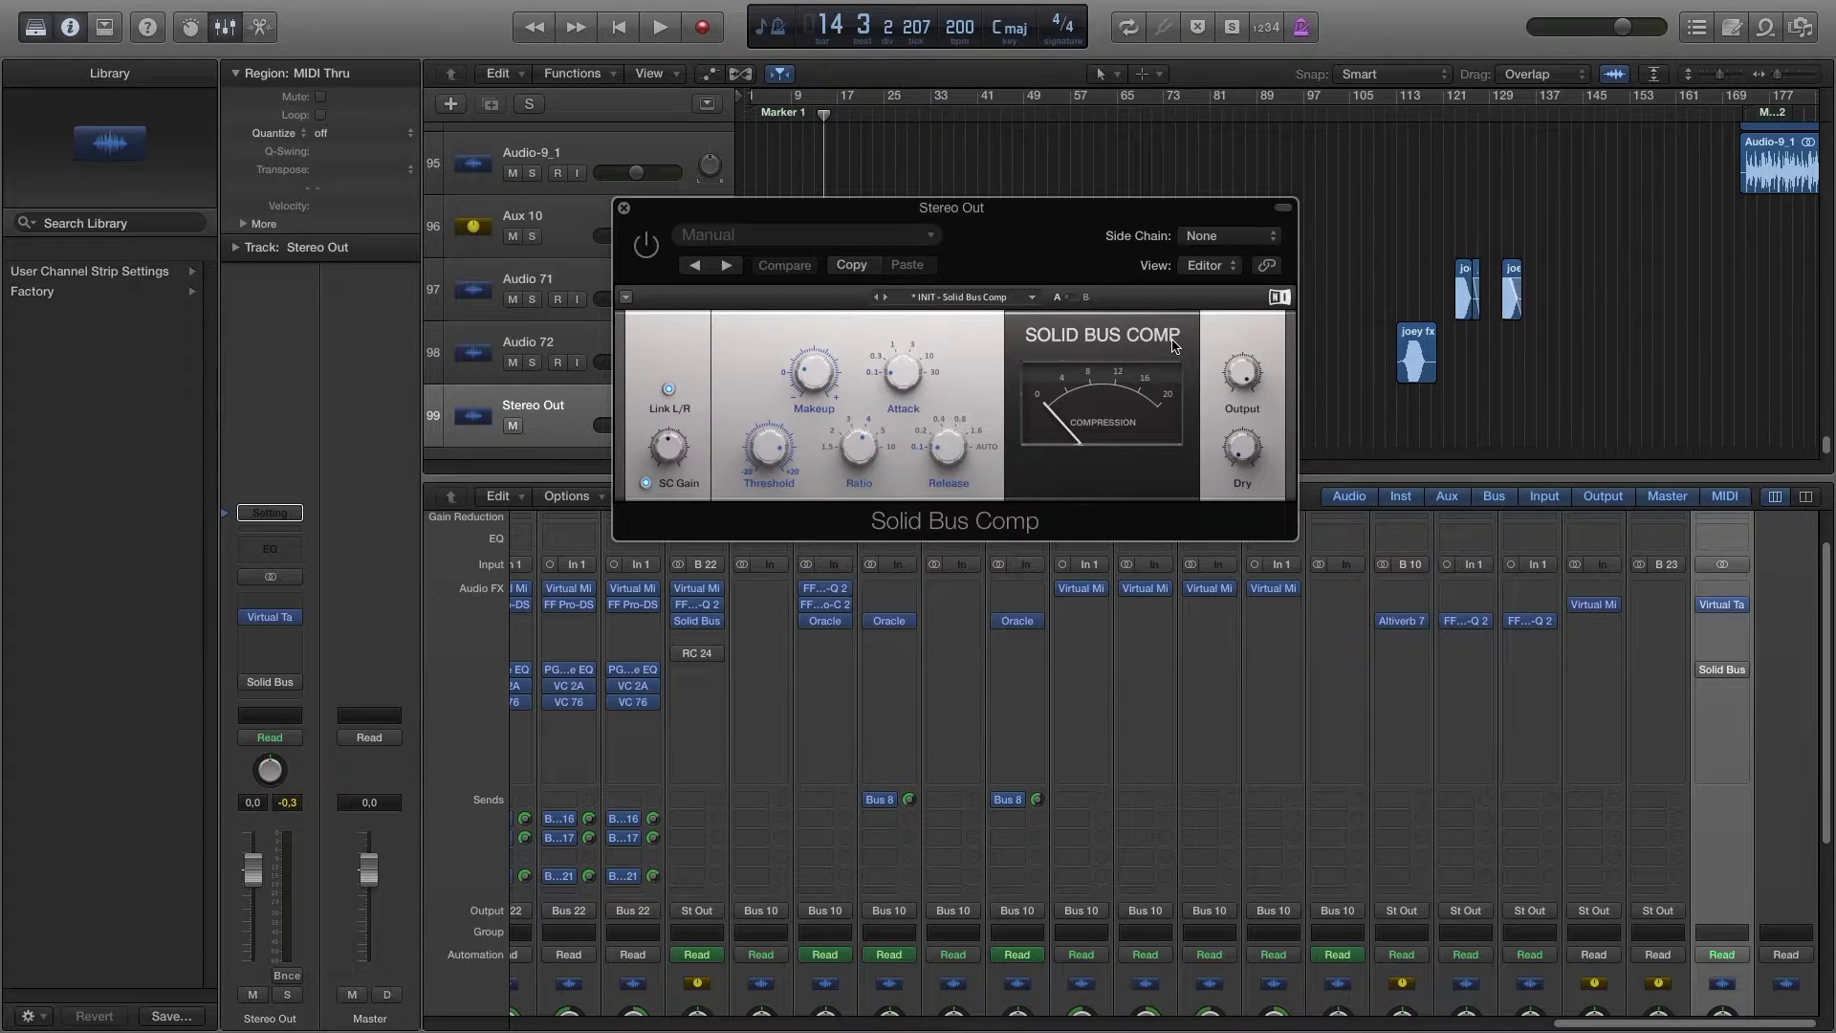
drag(801, 220, 799, 269)
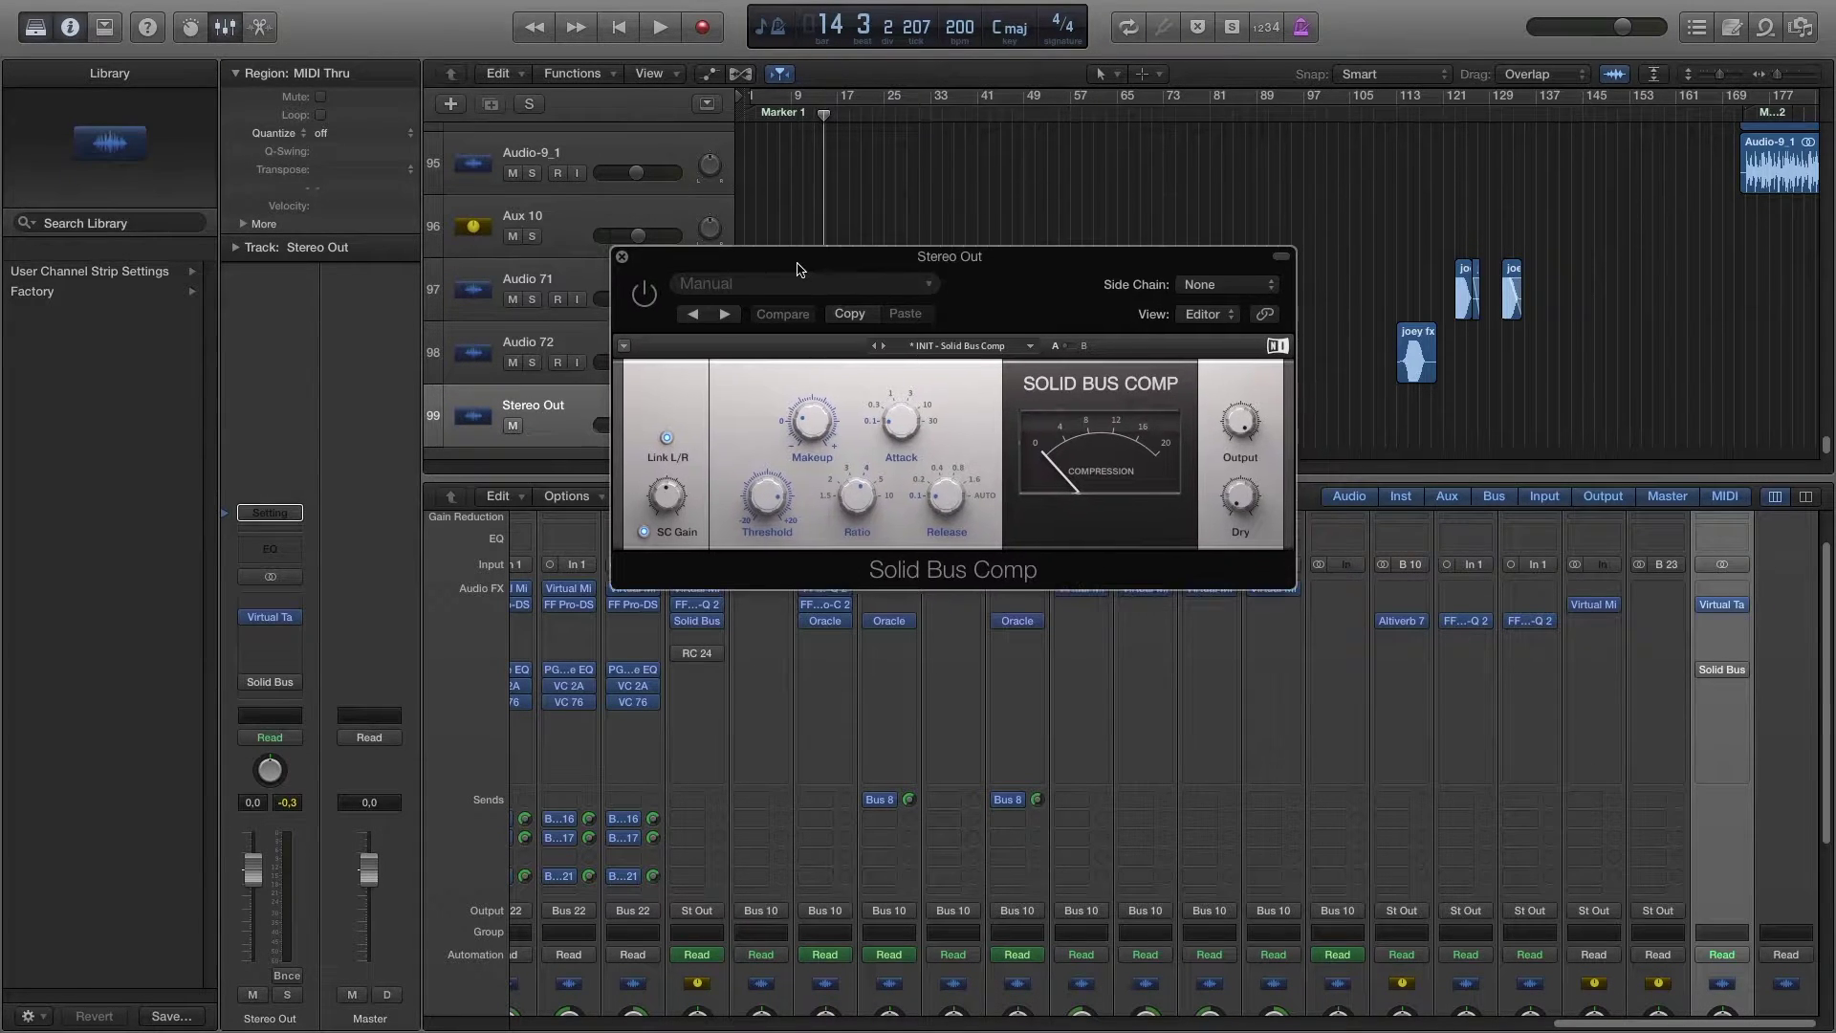
Step: Play the mix from bar 3 for a few bars with Solid Bus Comp still bypassed
click(758, 116)
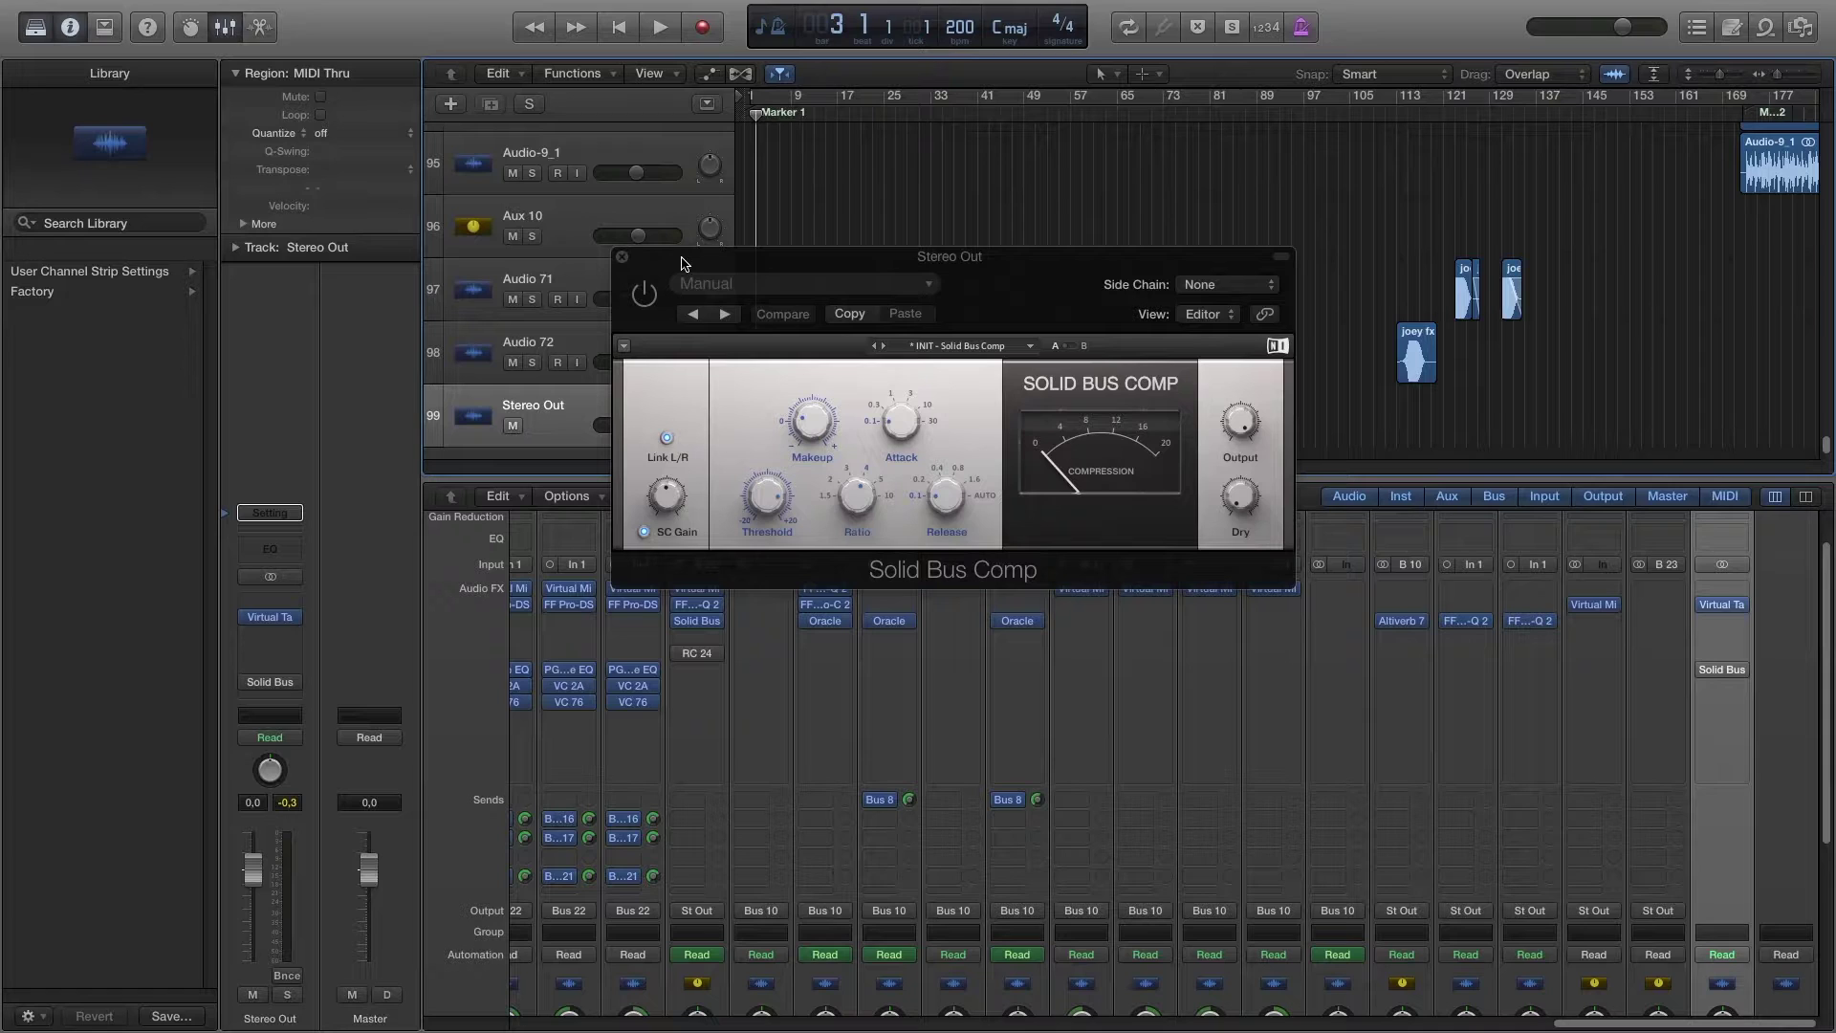
key(space)
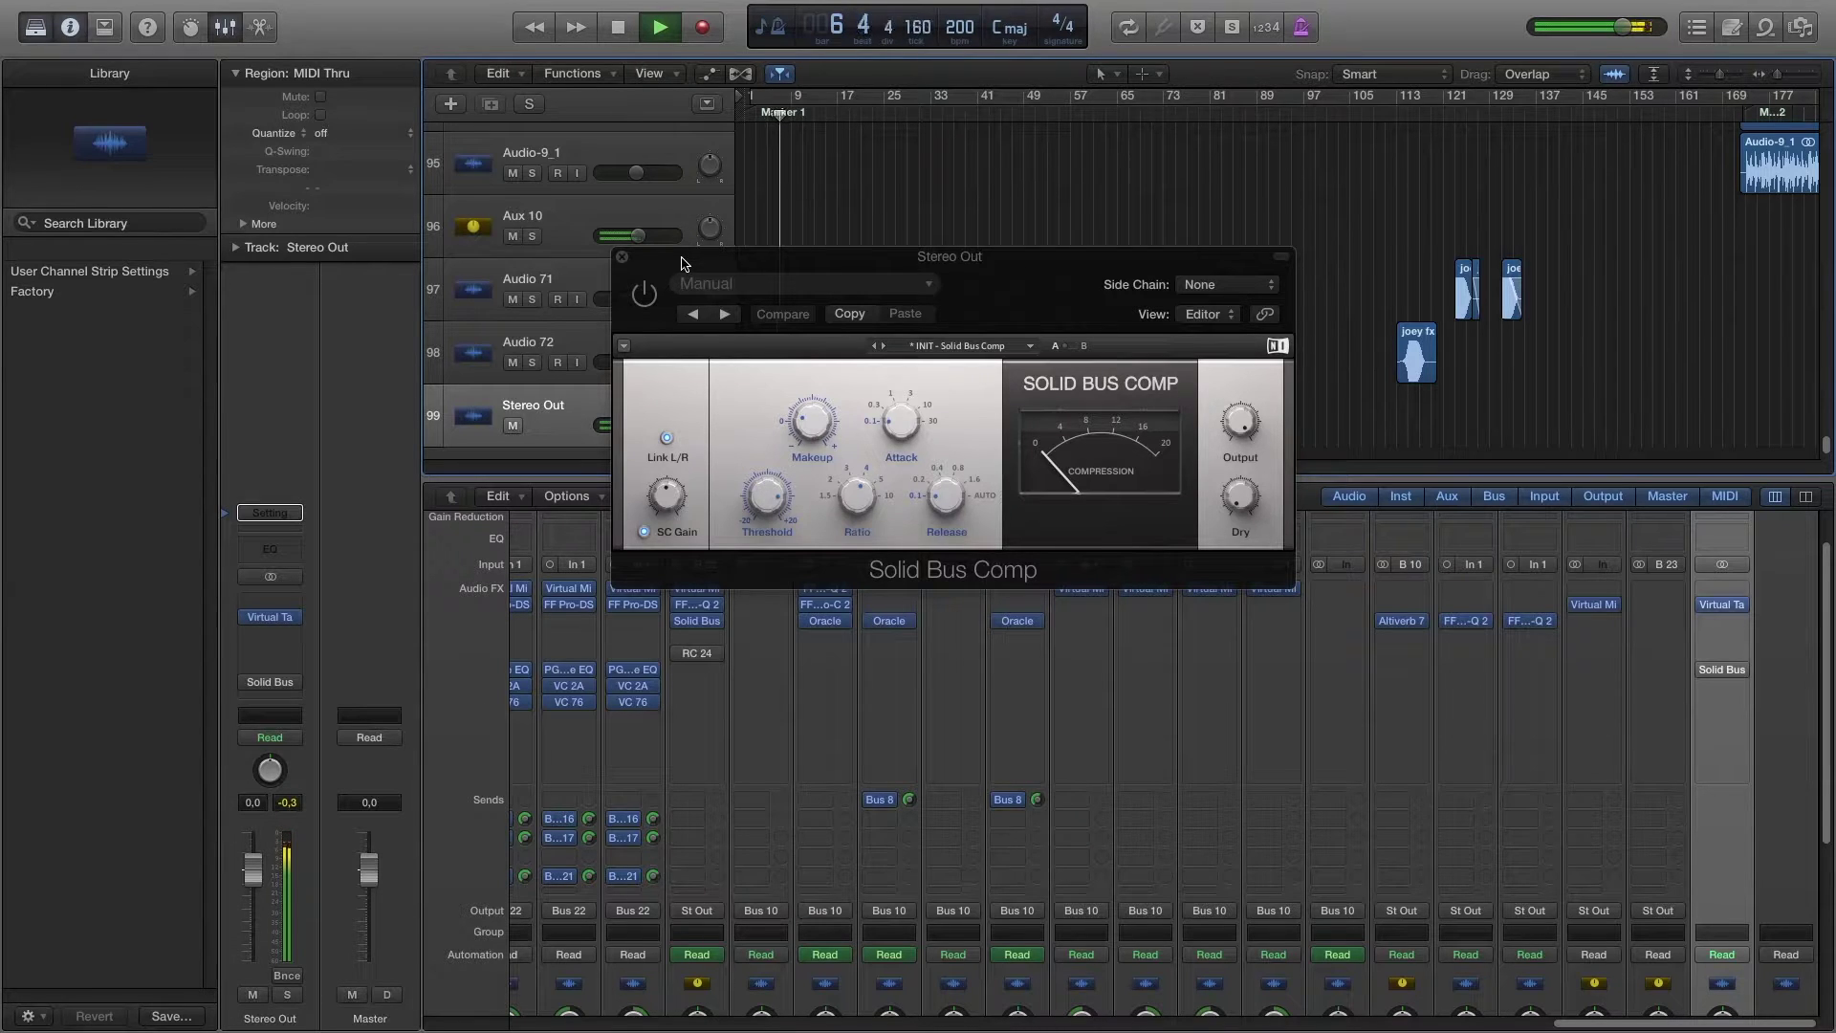
key(space)
drag(684, 264, 680, 277)
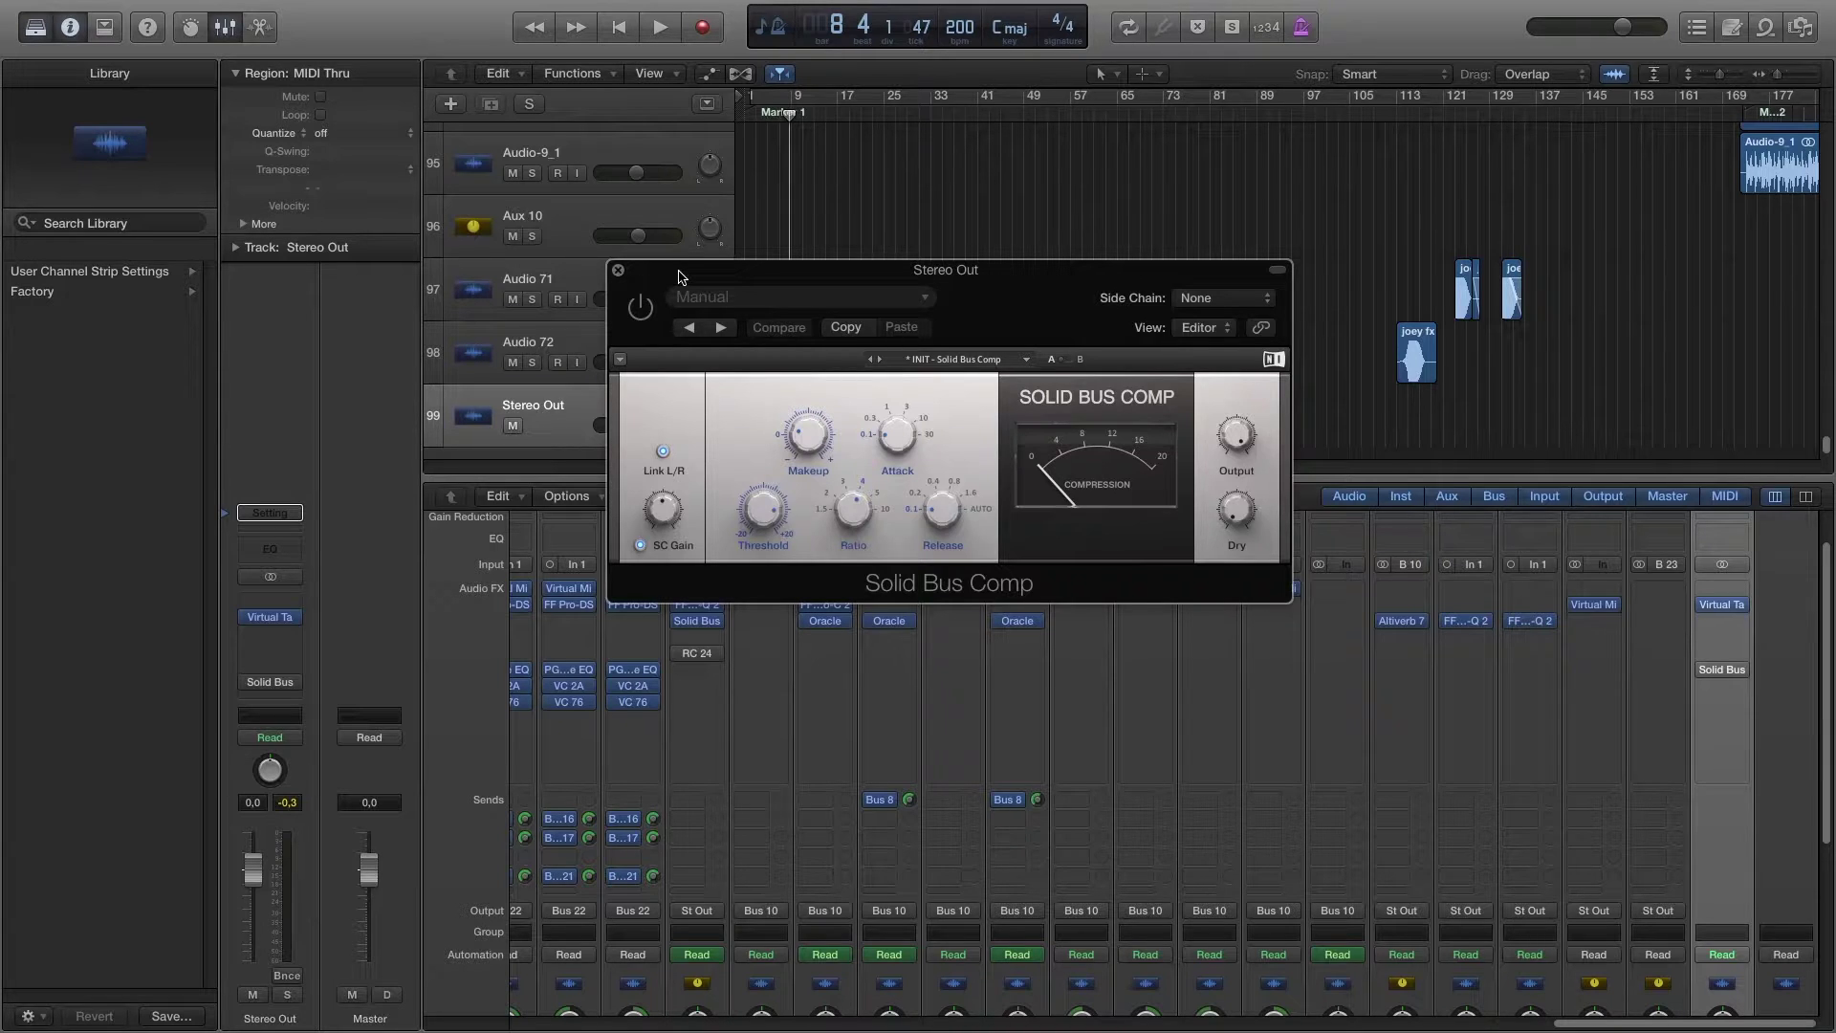
Step: Enable Solid Bus Comp on Stereo Out and replay the mix from bar 3 to hear the compression
click(756, 118)
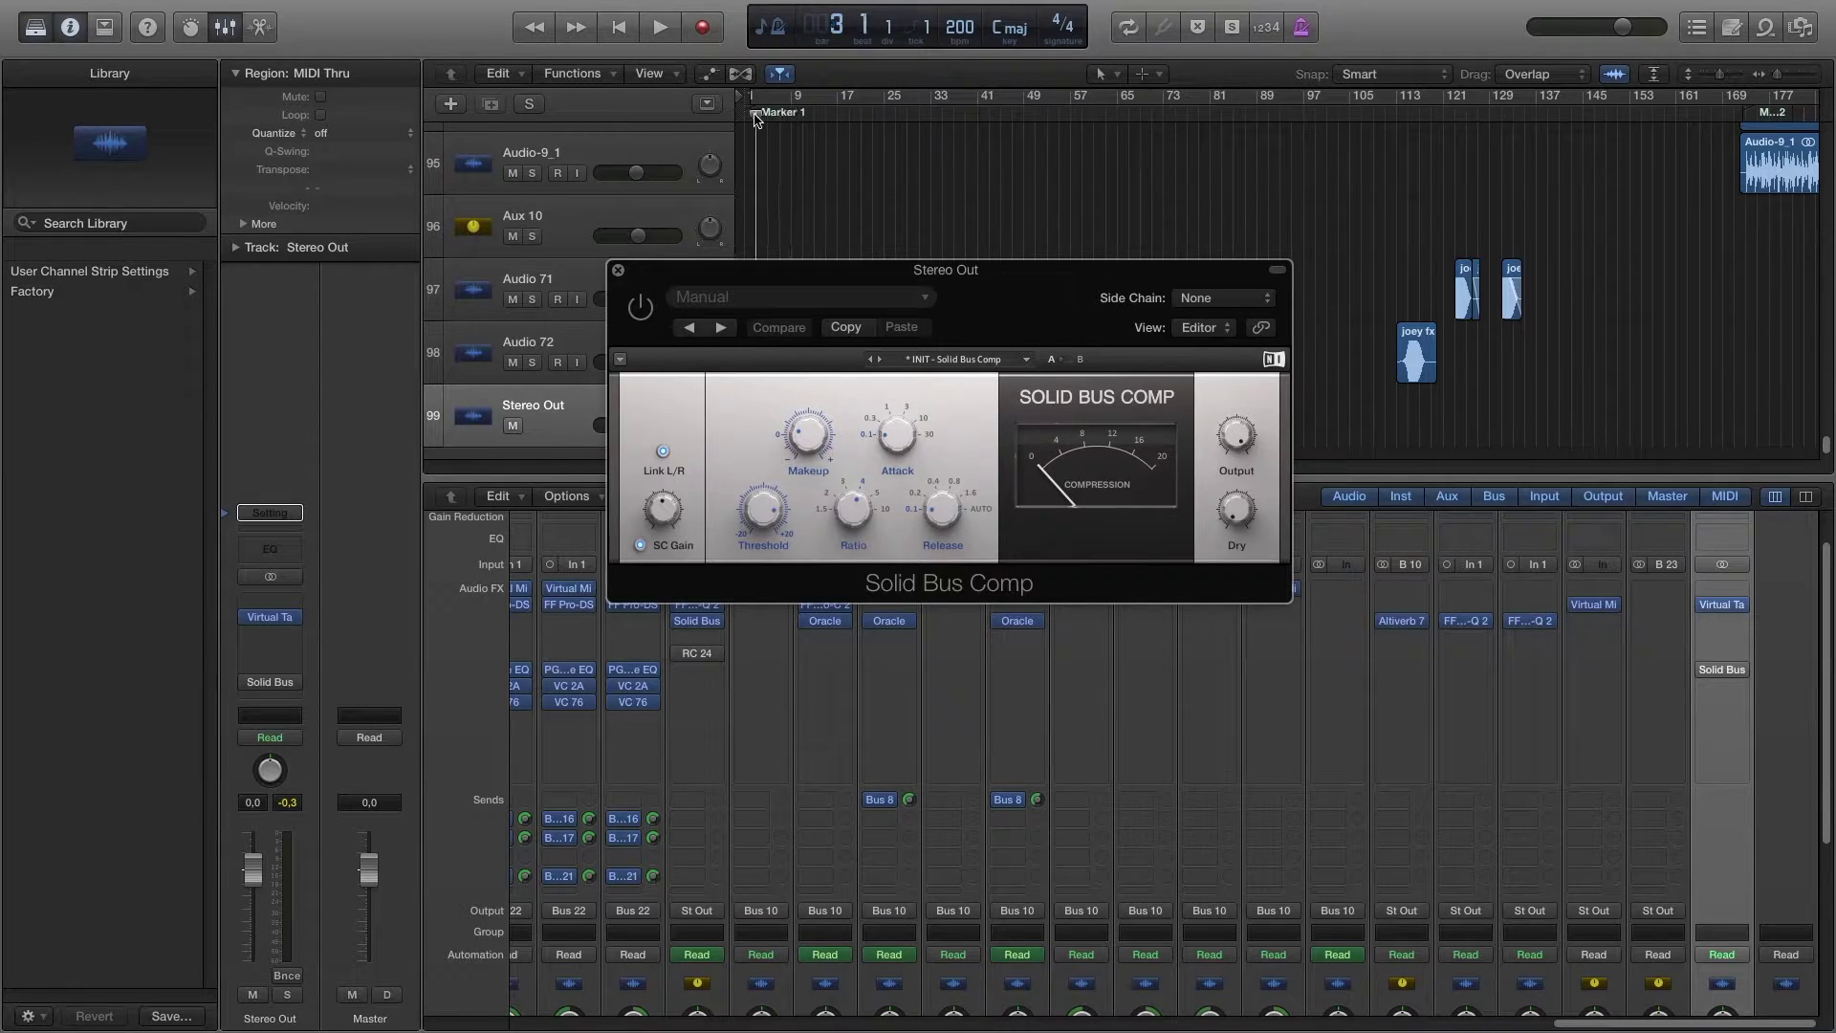
click(640, 308)
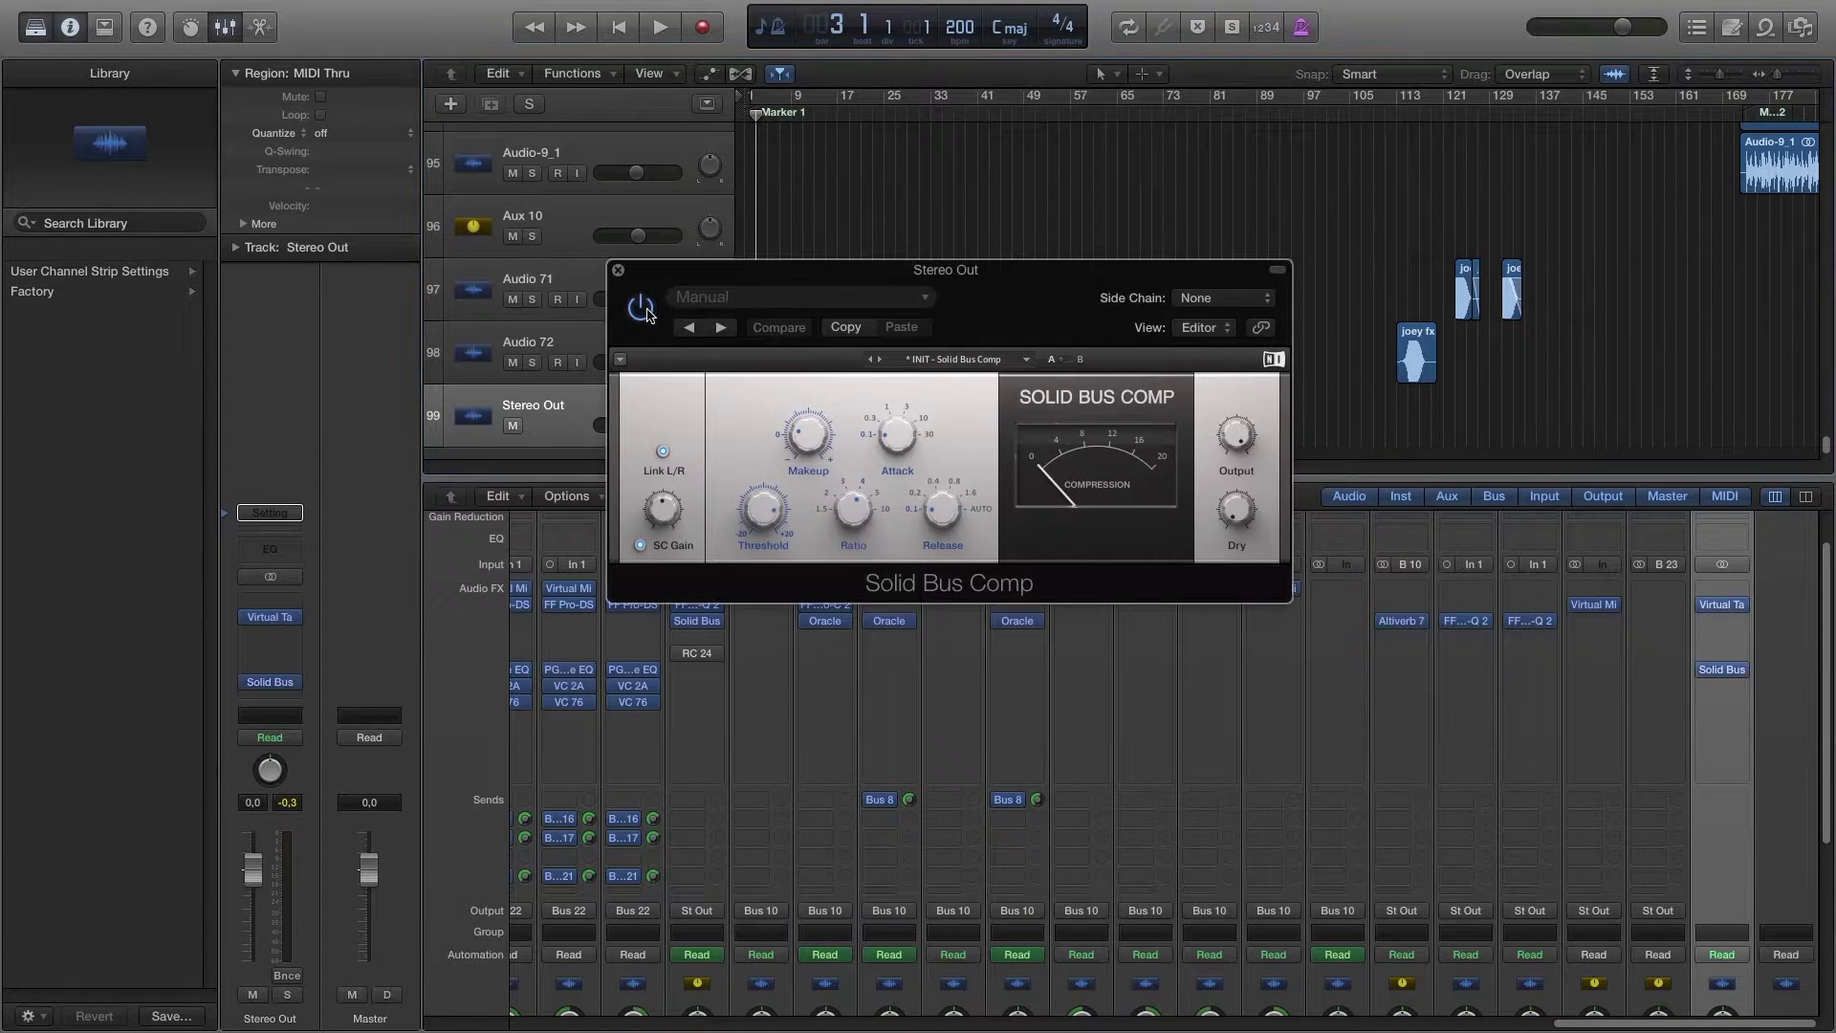
key(space)
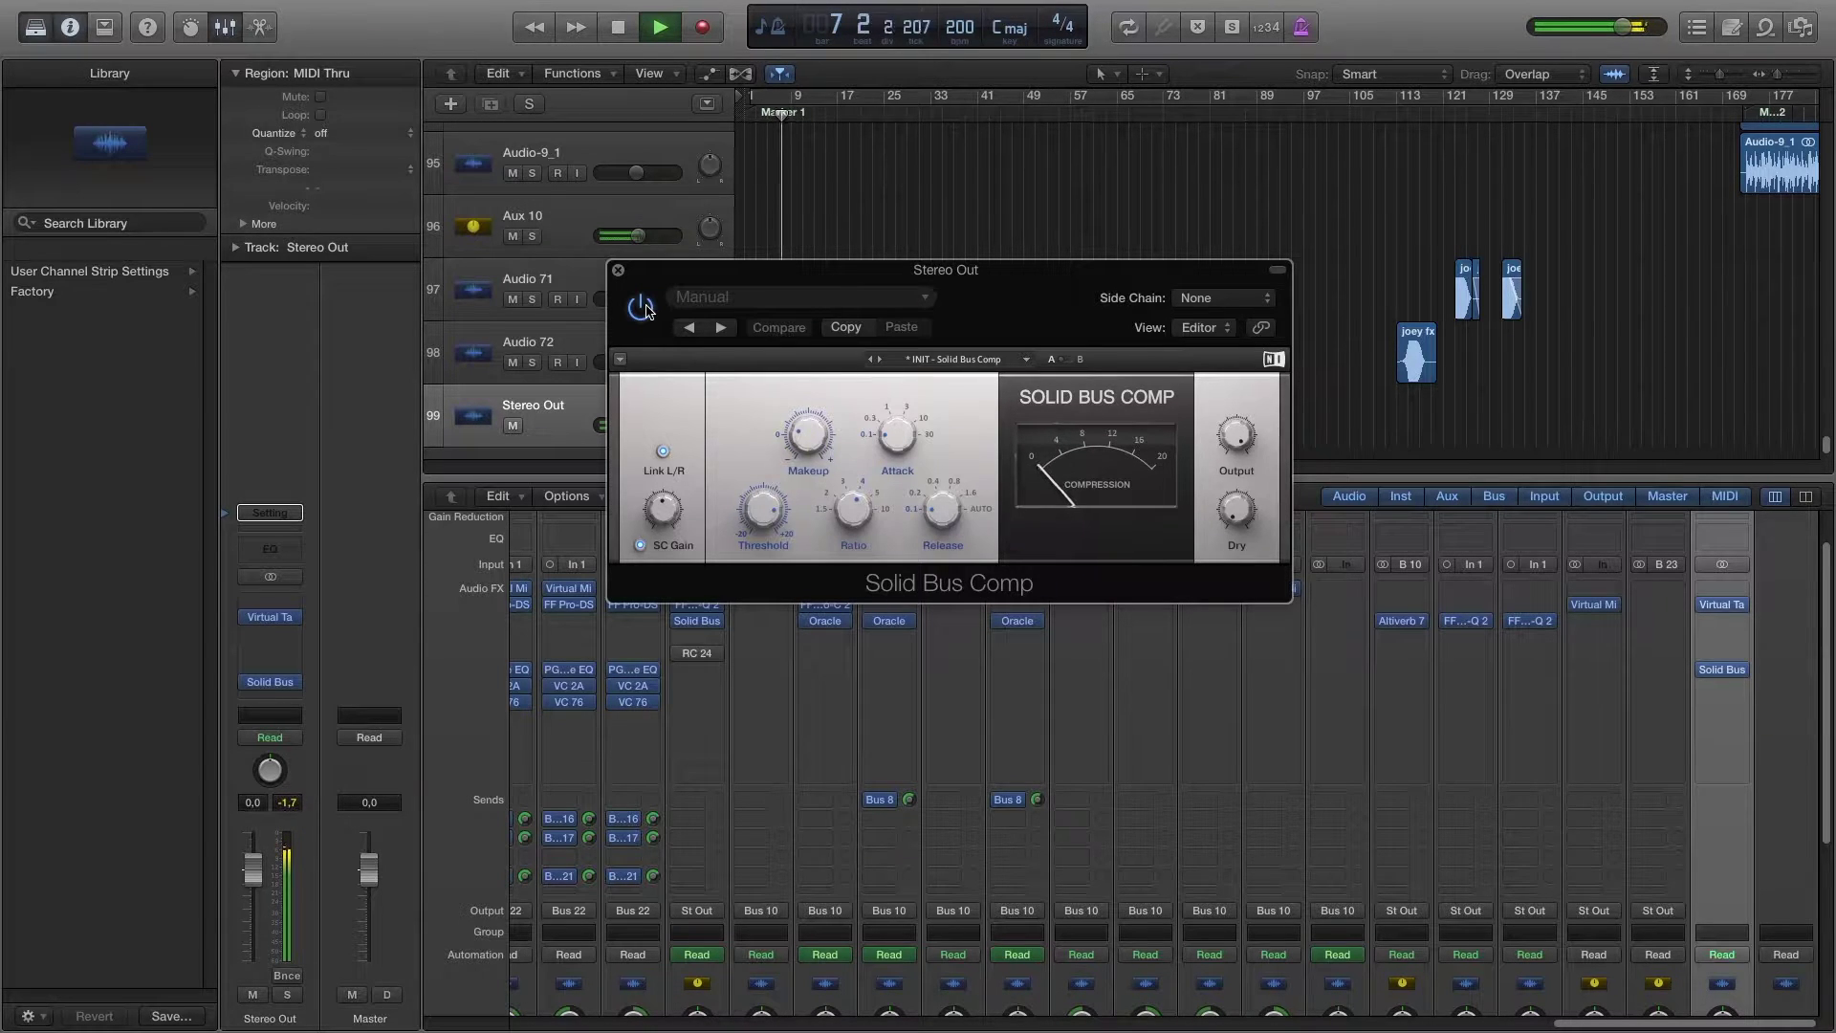
key(space)
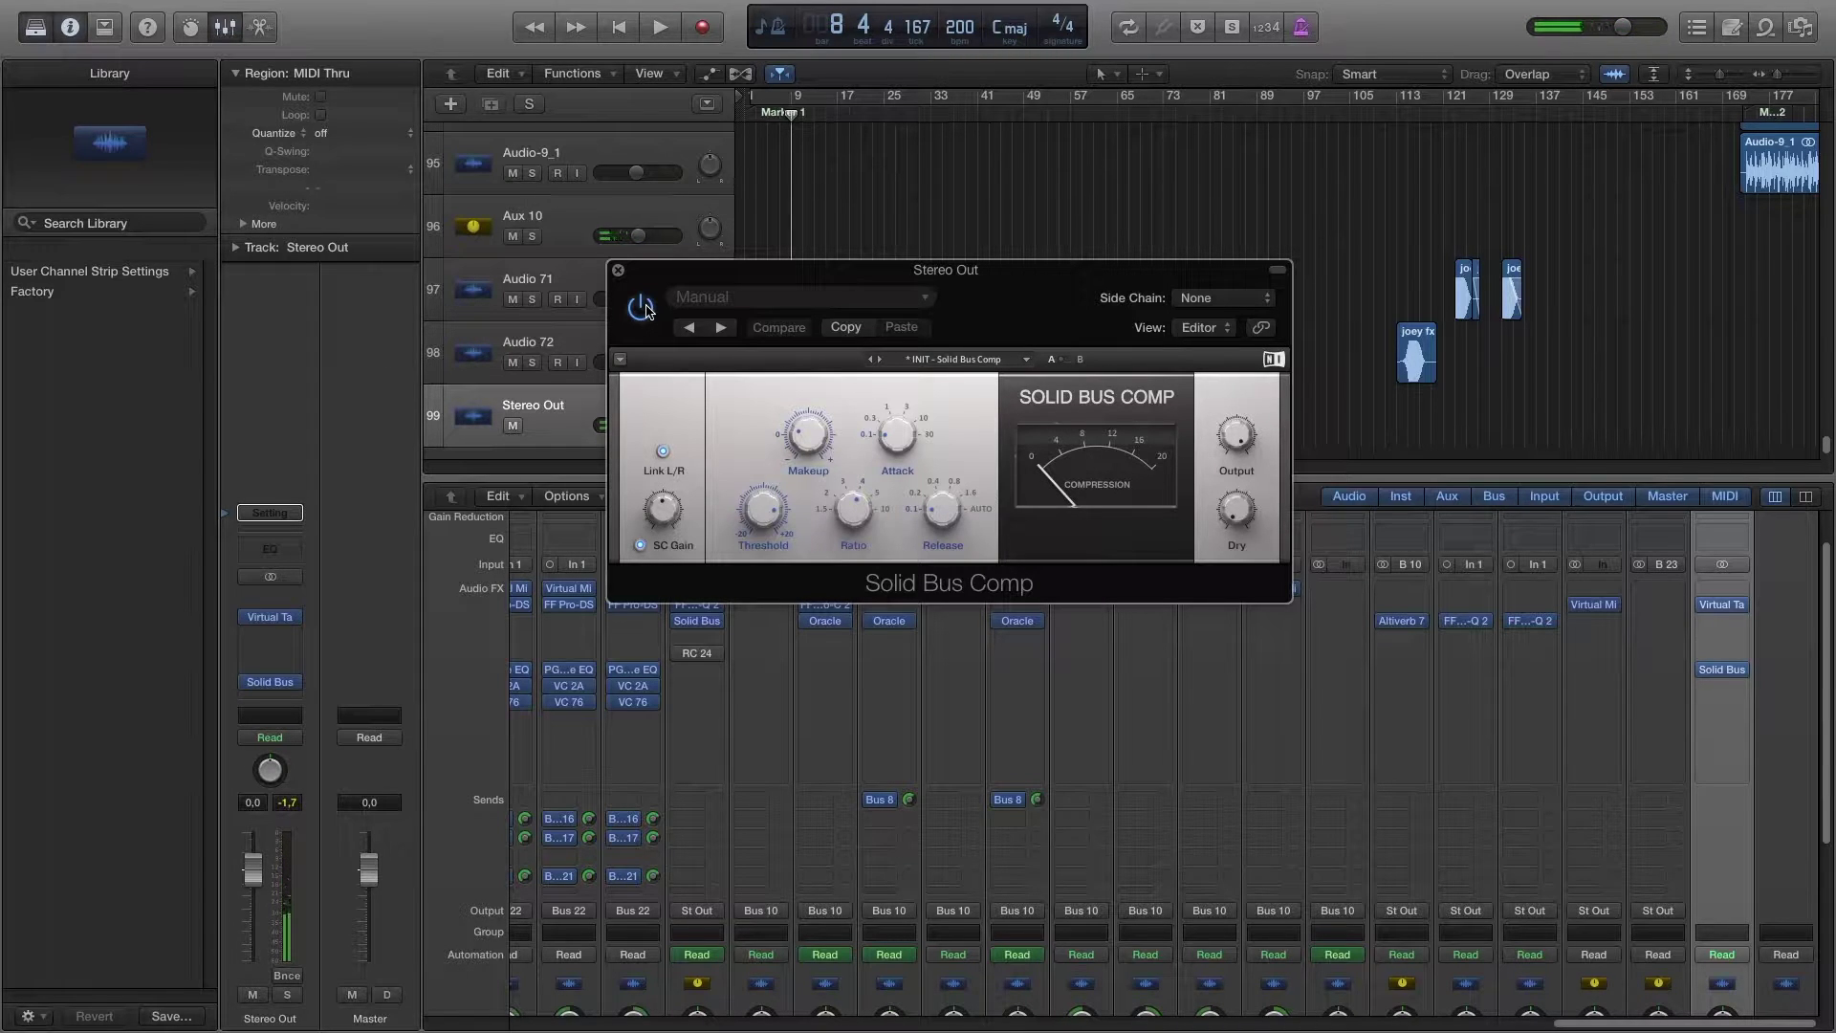
drag(656, 285, 784, 284)
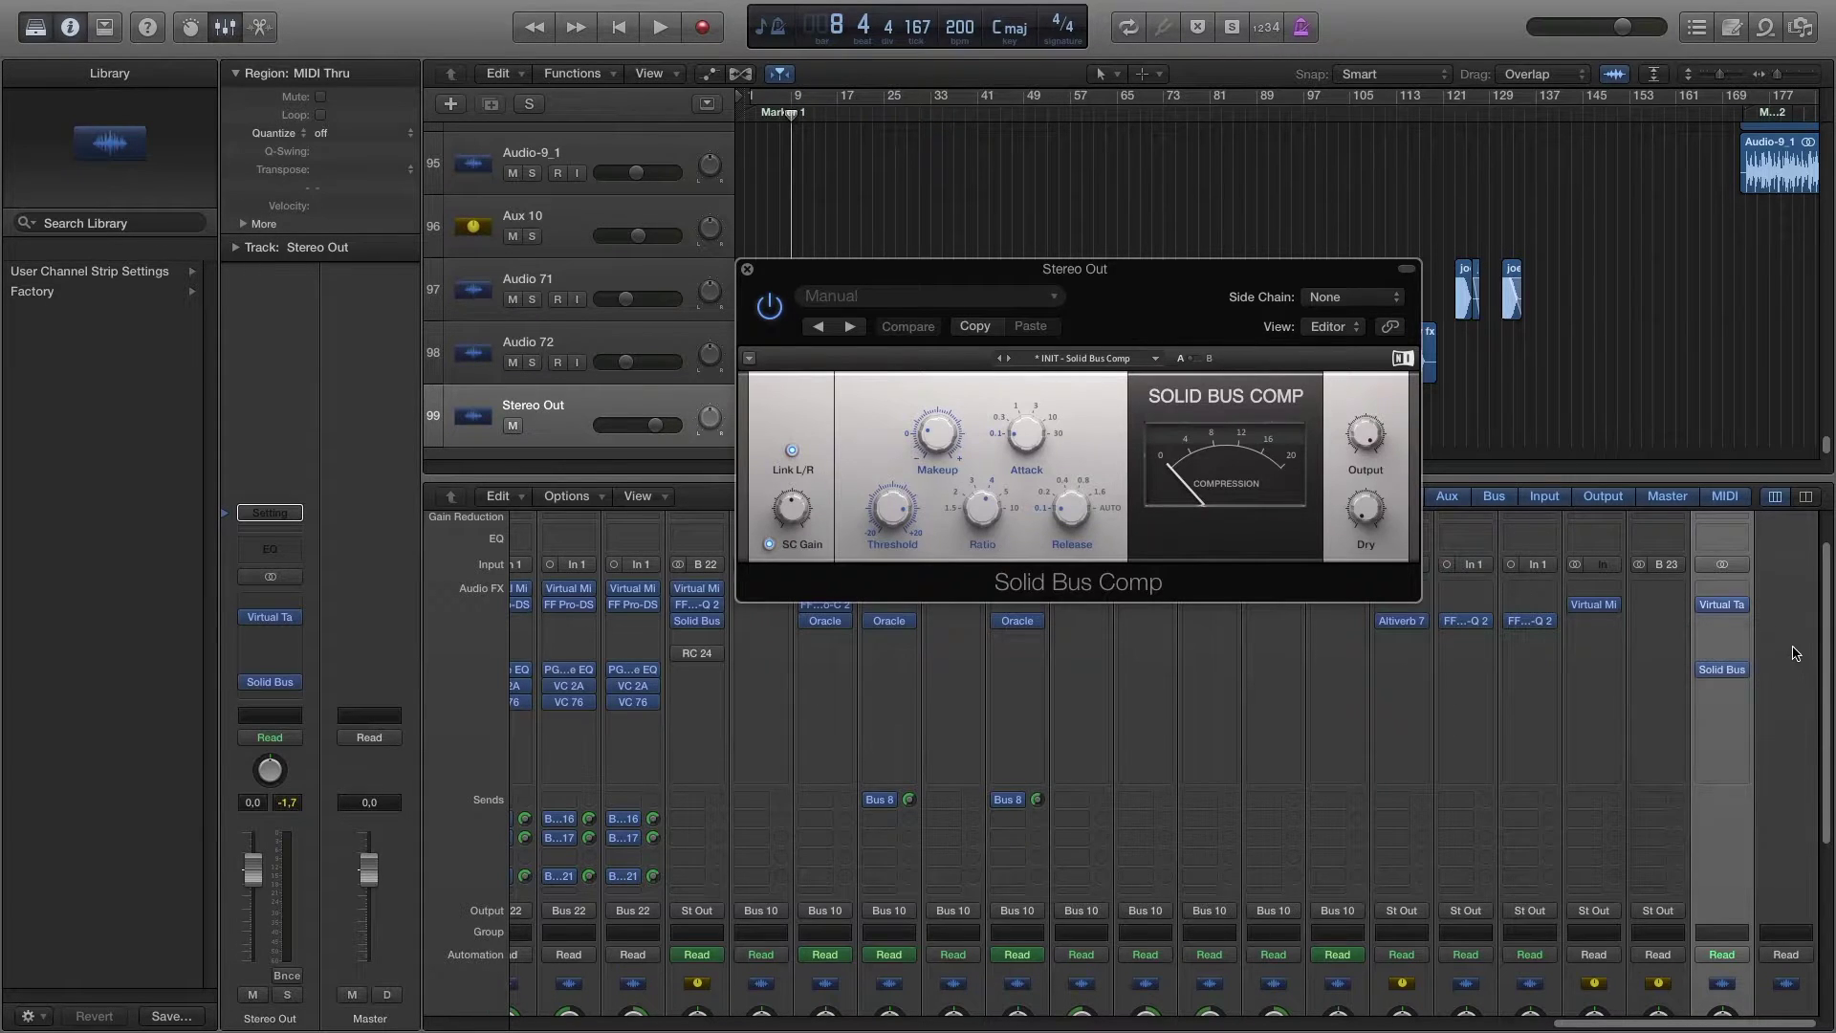
Step: Mute Kick, Snare Pro, Snare, Snare Fx, Bottom Pro, Bottom, Snare Near and Snare Far together, and resume playback with Solid Bus Comp open
scroll(1795, 658, down, 5)
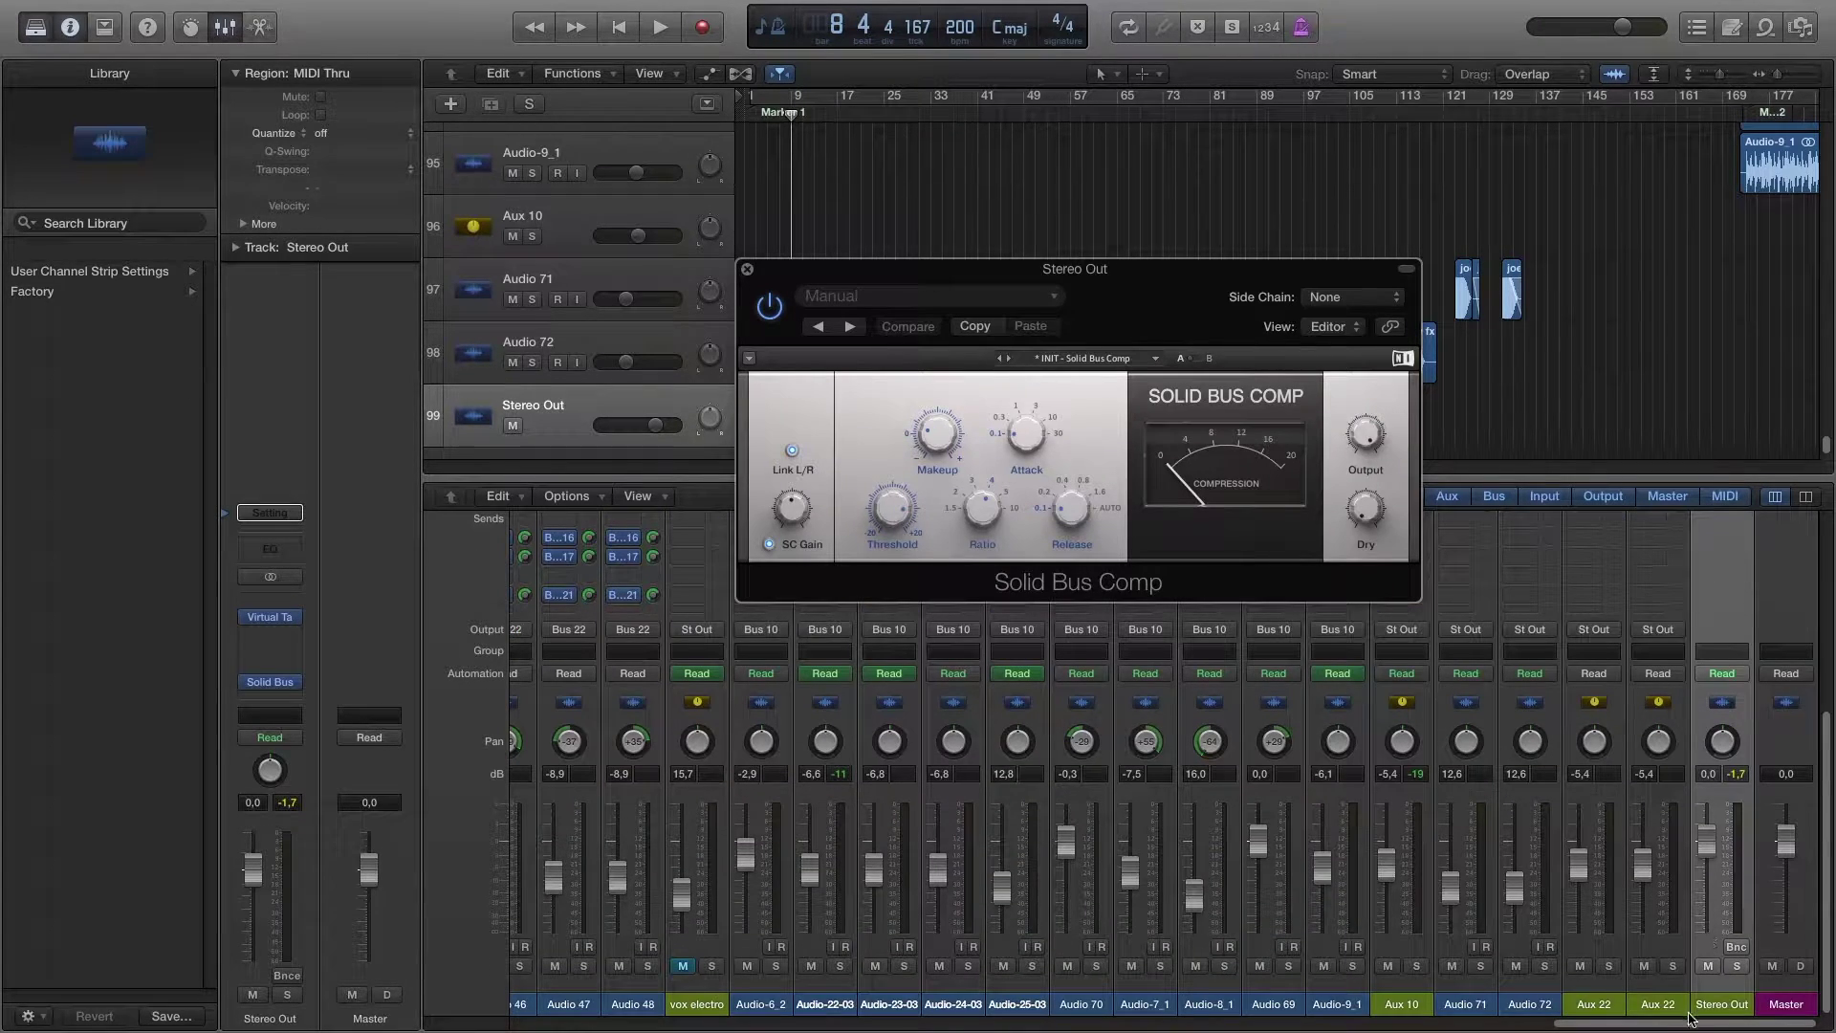
drag(1688, 1026, 538, 1026)
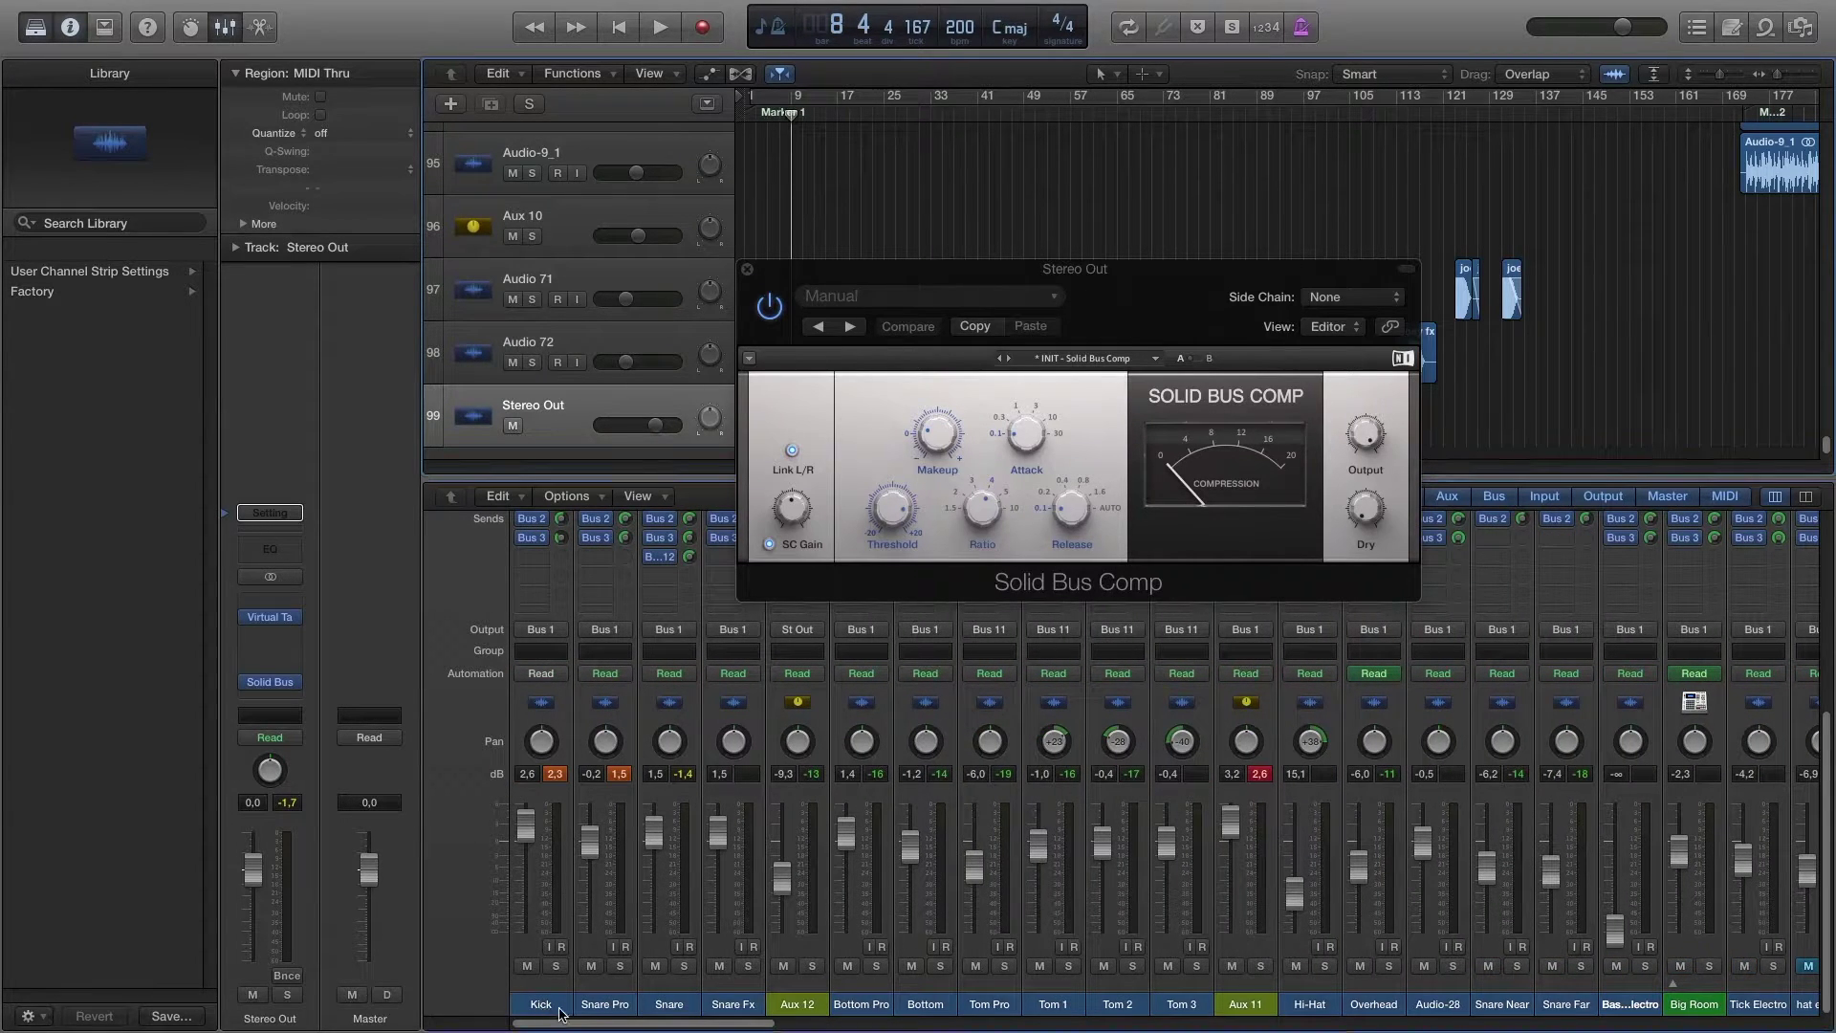
click(541, 1006)
shift+click(732, 1006)
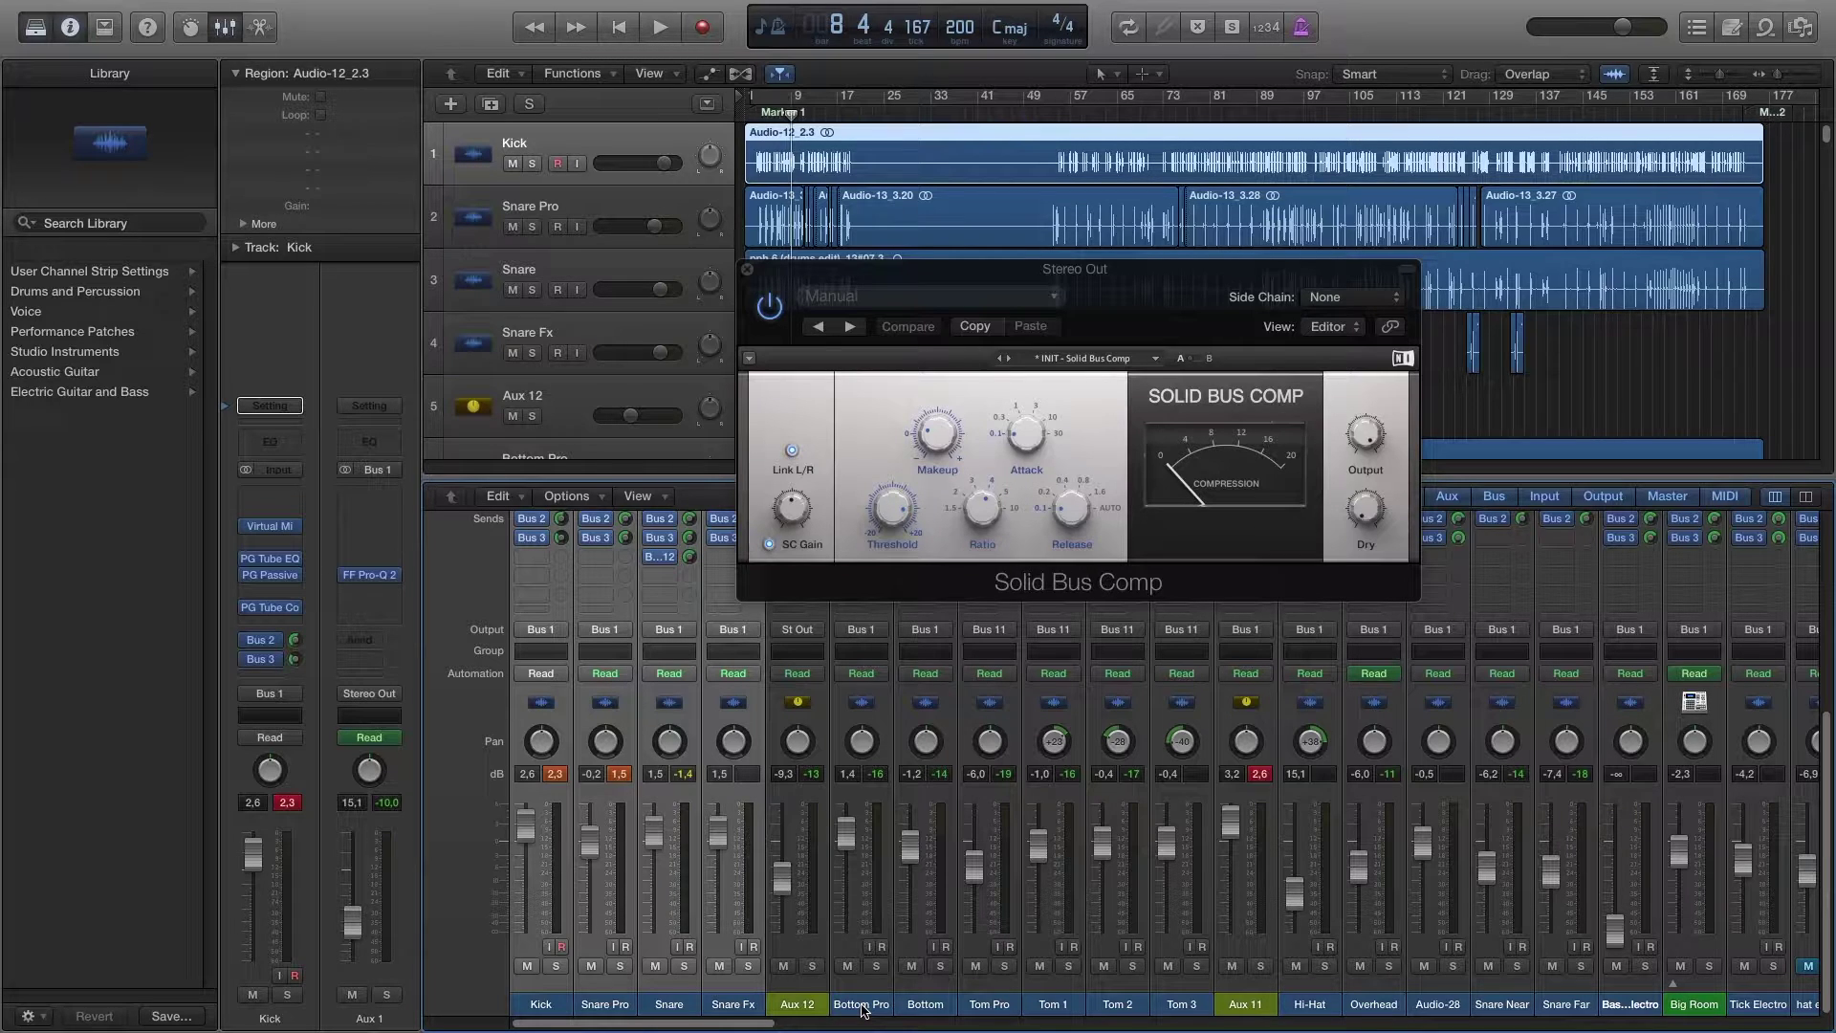
drag(863, 1011, 926, 1009)
drag(1561, 1011, 1499, 1010)
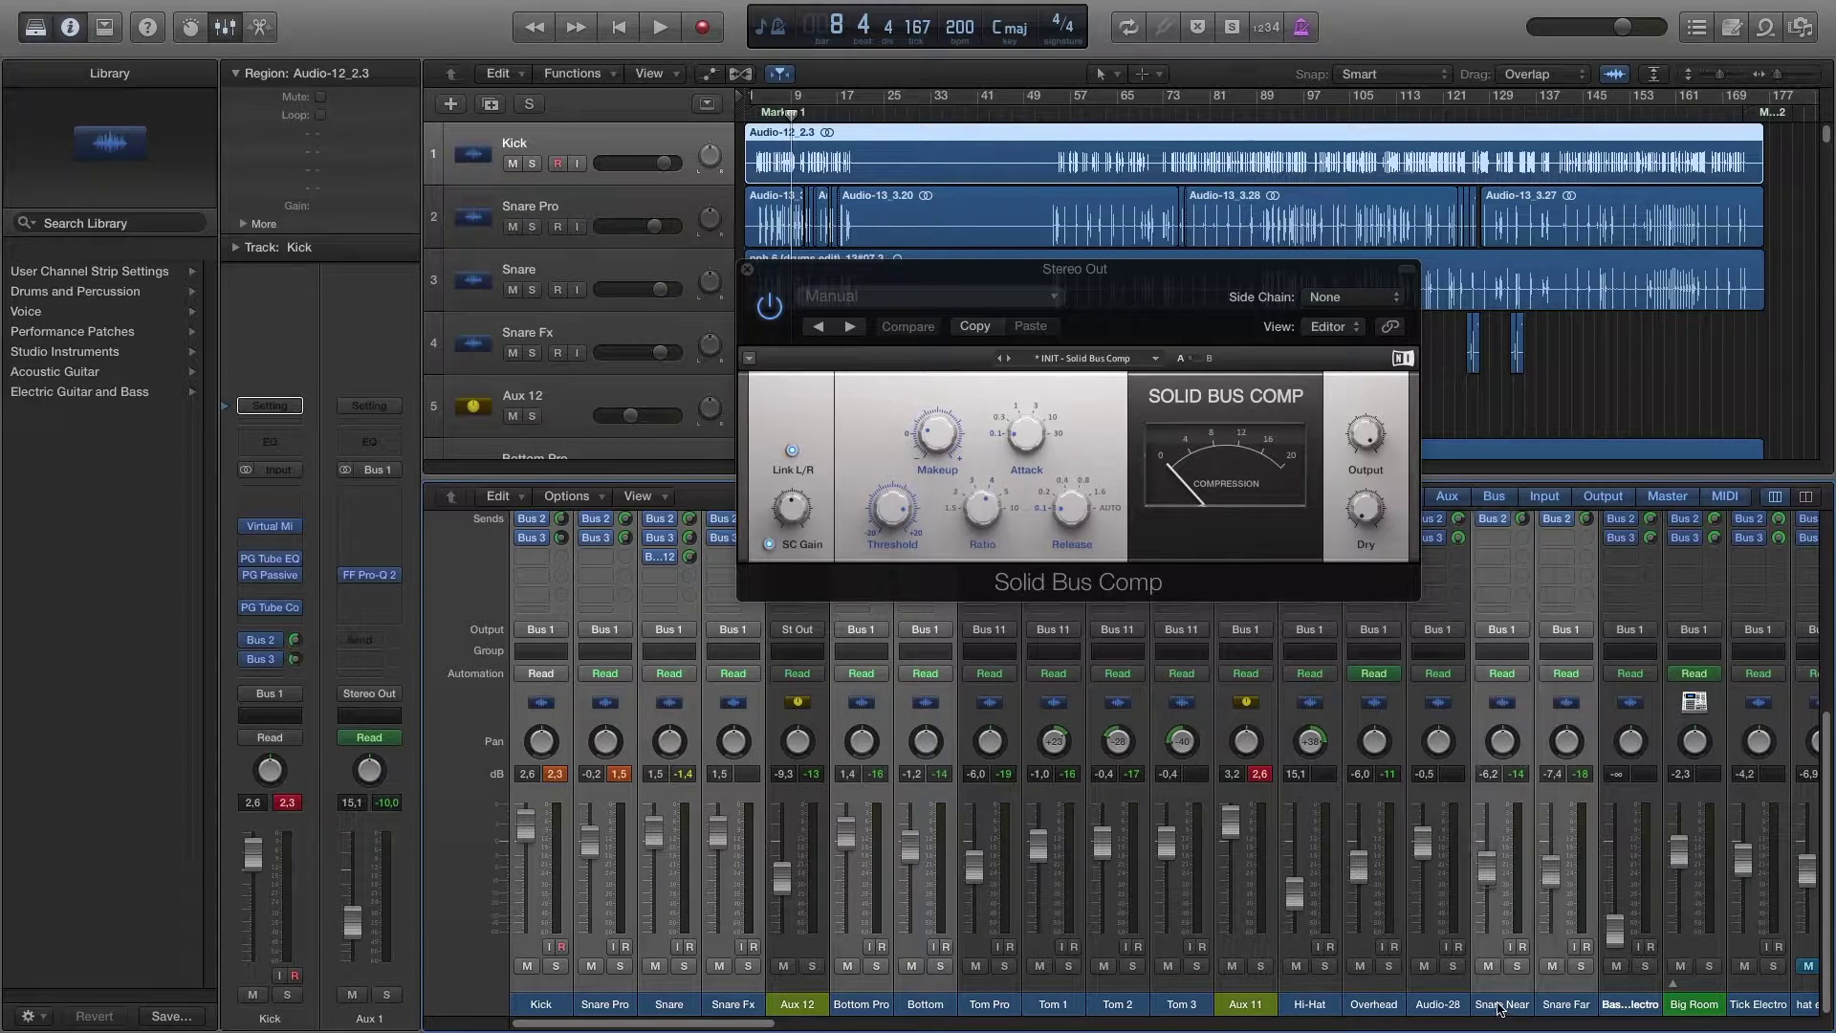
click(848, 967)
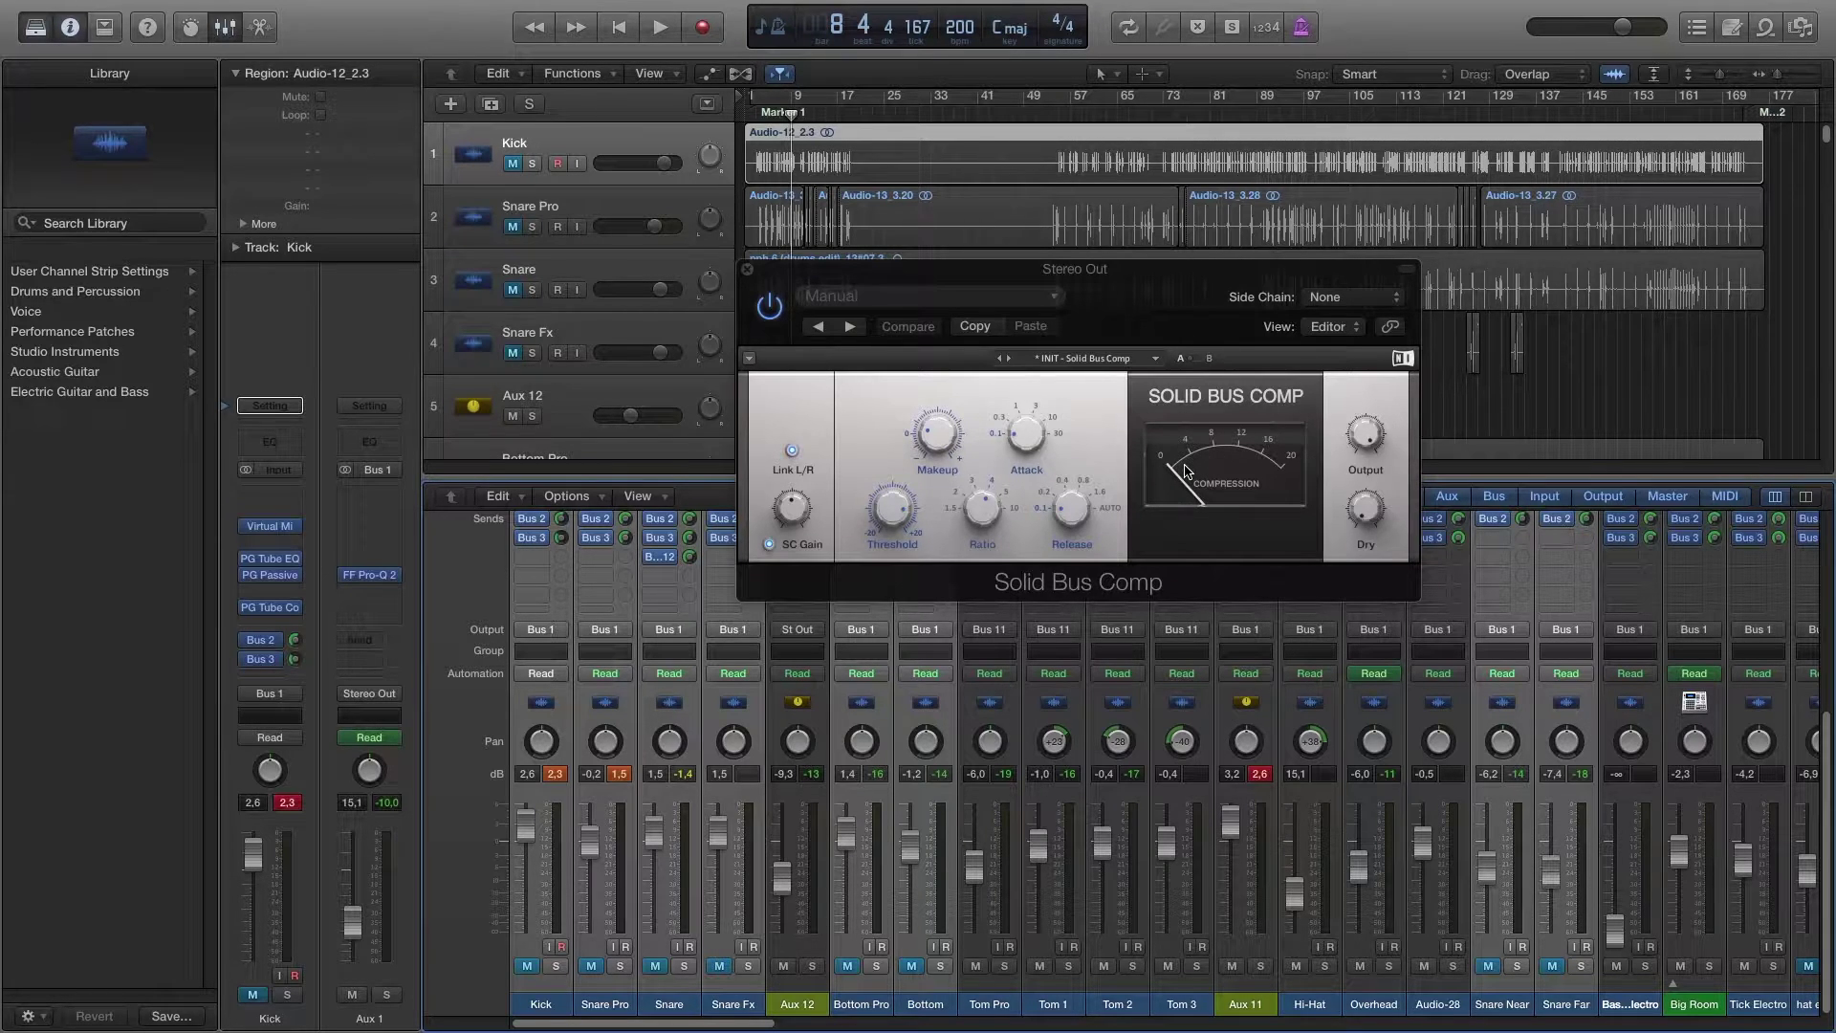
key(space)
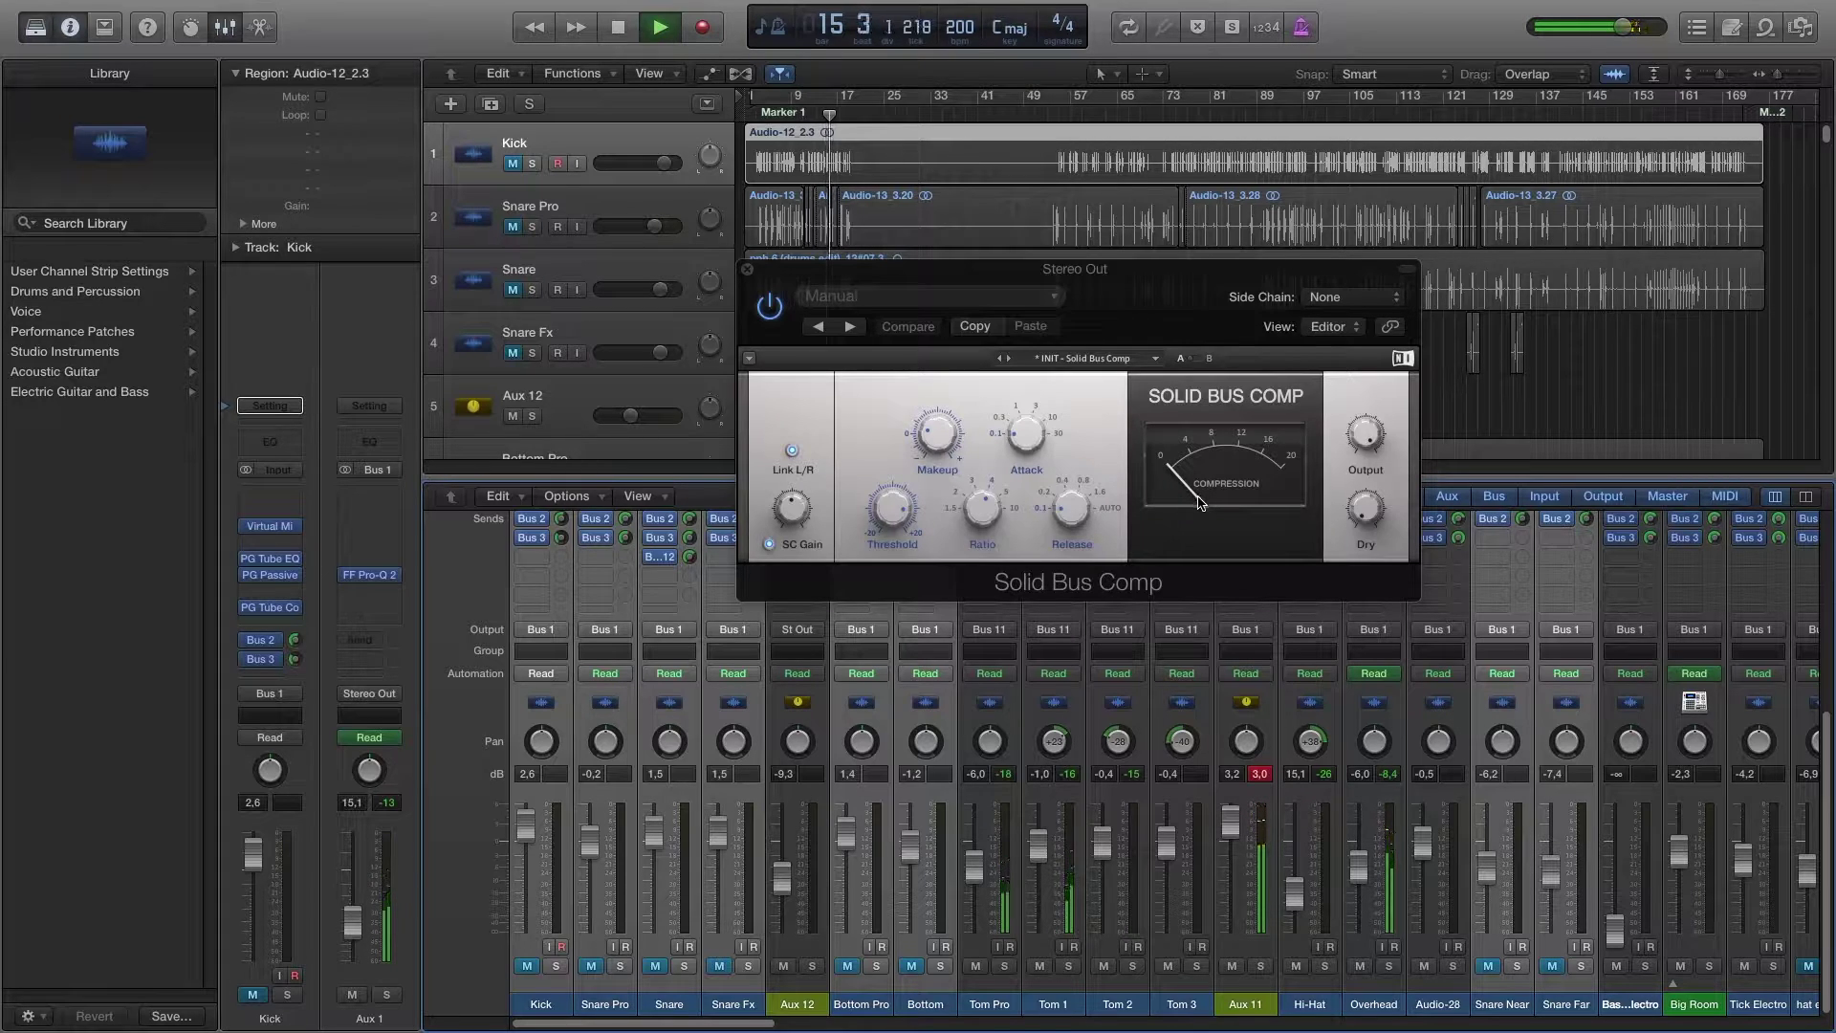
Step: Stop playback, clear the mixer's peak level readings and slightly reposition the Solid Bus Comp window
key(space)
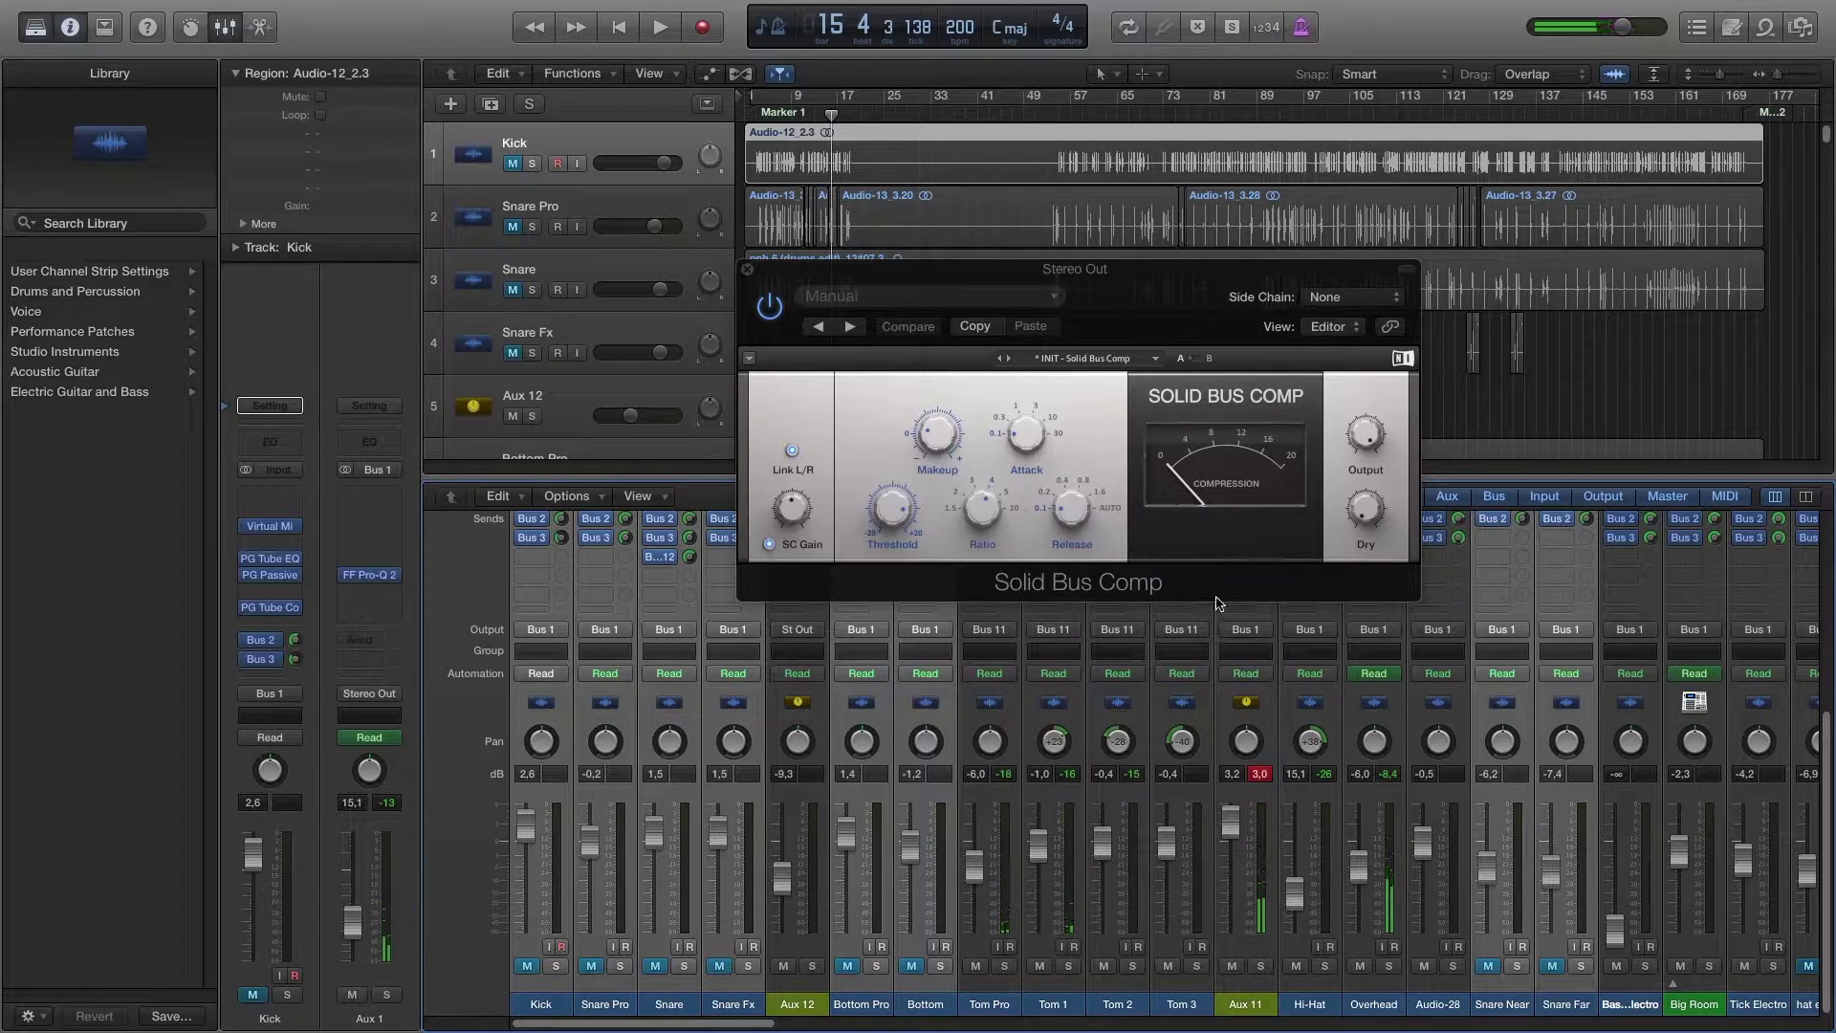
click(1260, 775)
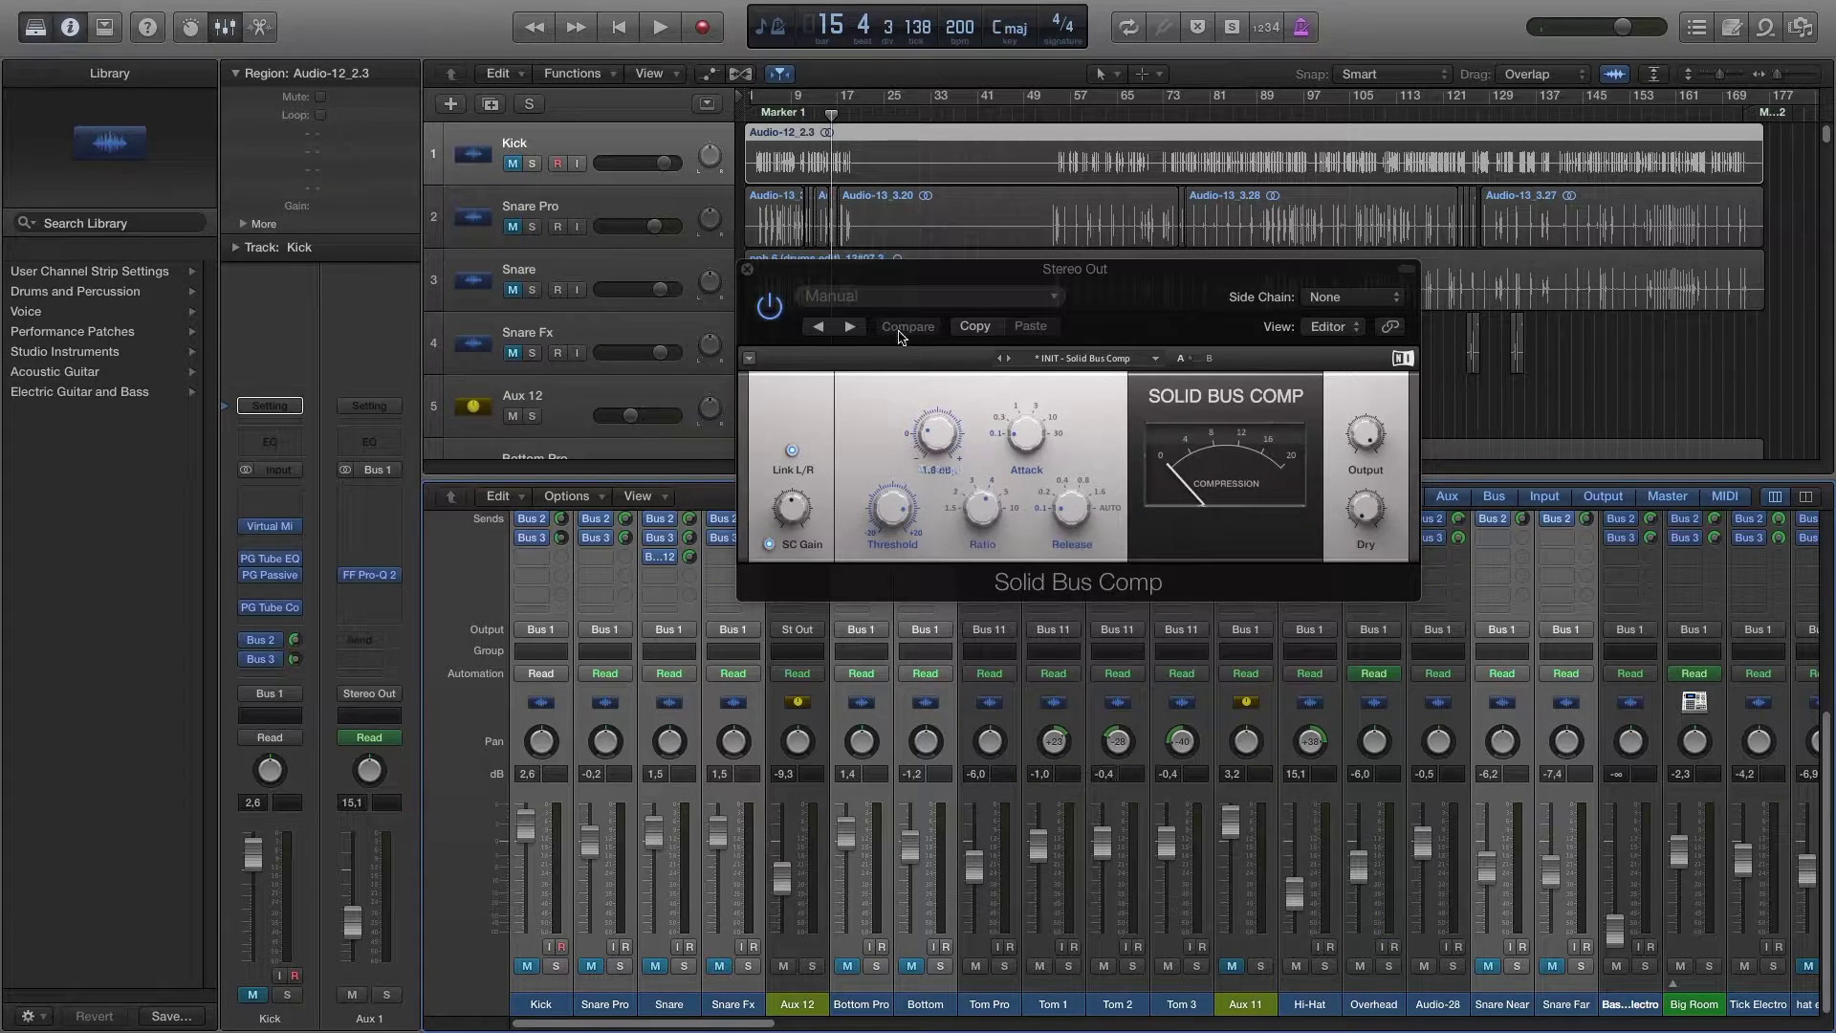
mouse_move(904, 271)
mouse_down()
mouse_move(909, 298)
mouse_move(912, 269)
mouse_up()
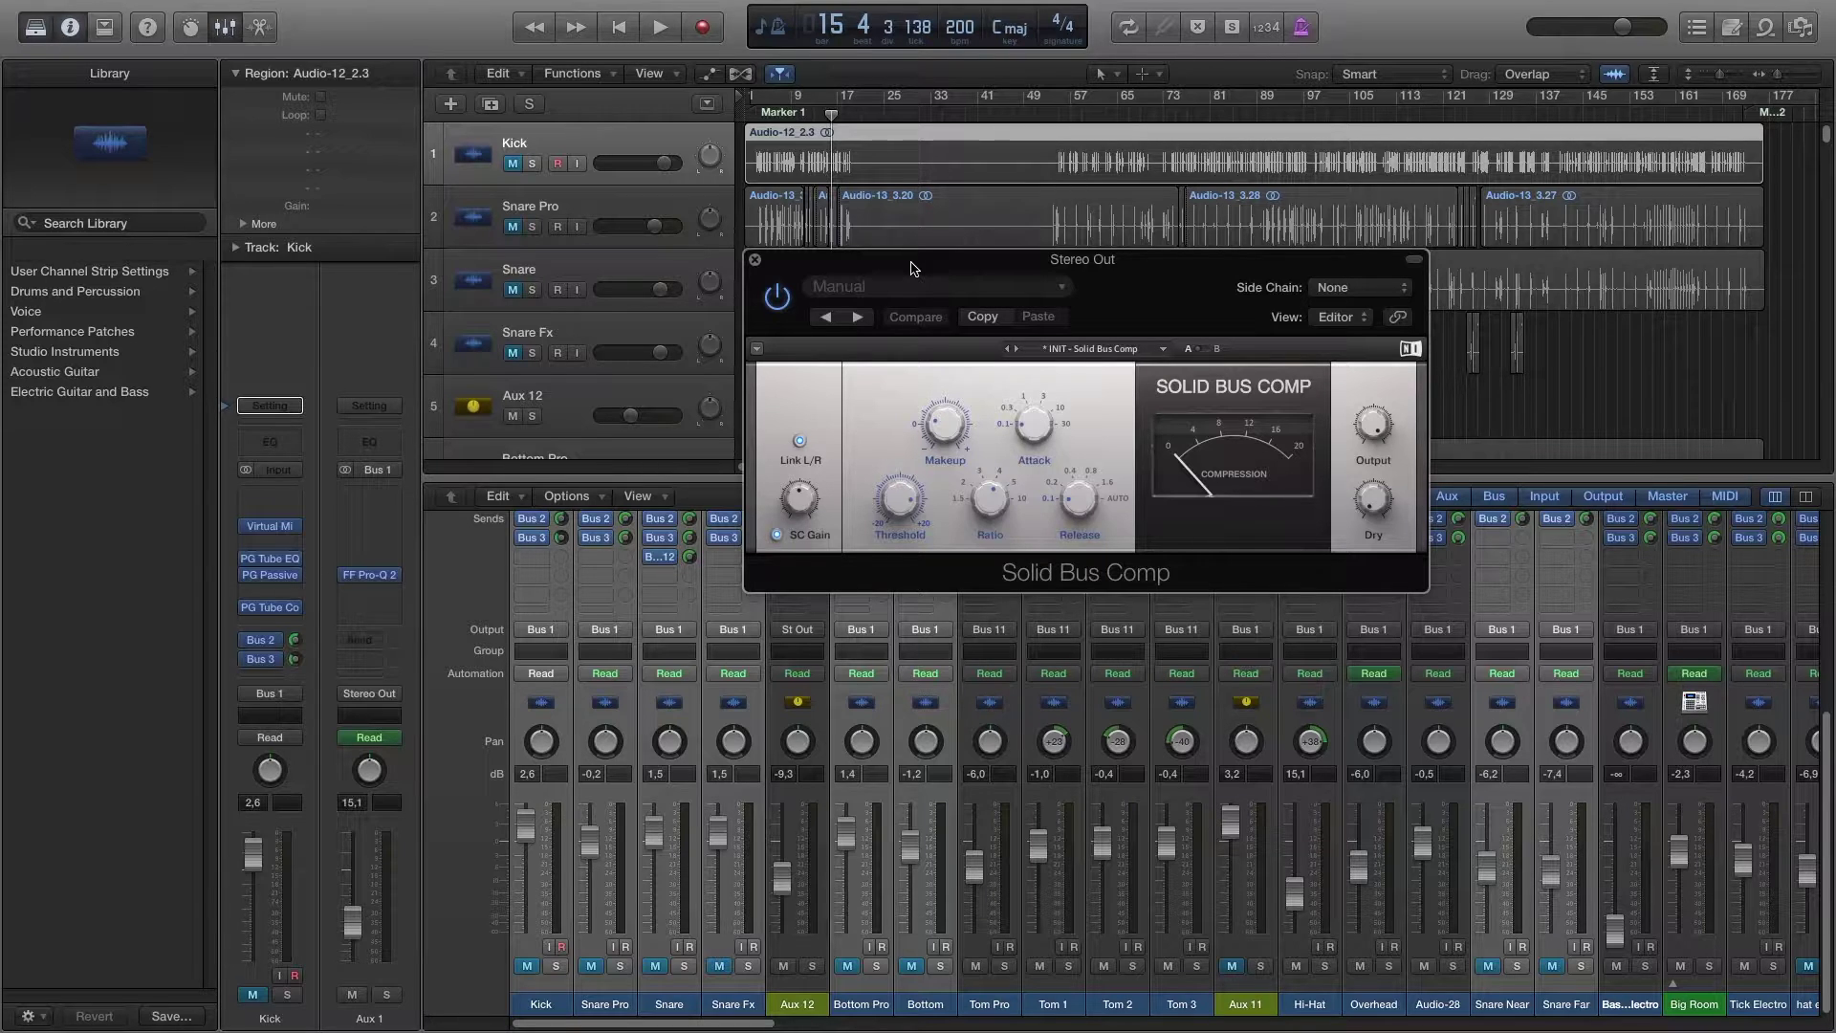
Step: Unmute the kick and snare channels and Aux 11, and play the mix from bar 15 with Solid Bus Comp open
click(525, 967)
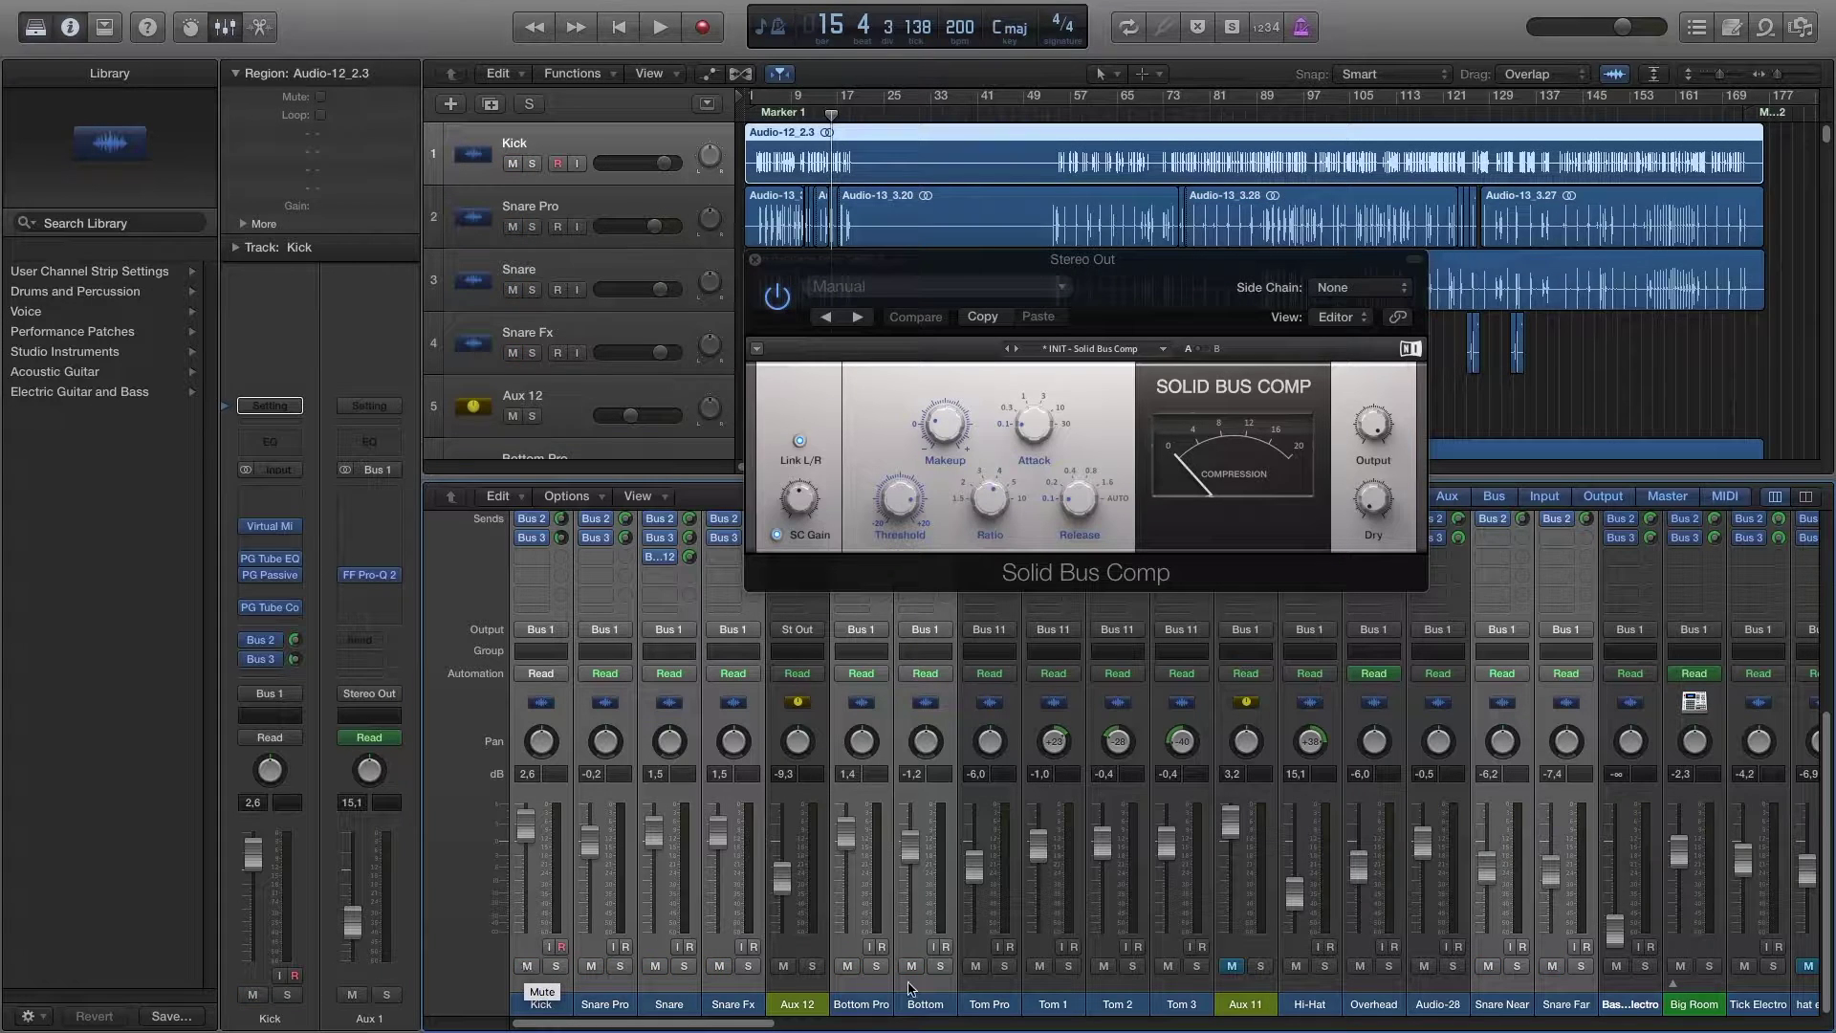
click(1232, 966)
key(space)
click(1028, 335)
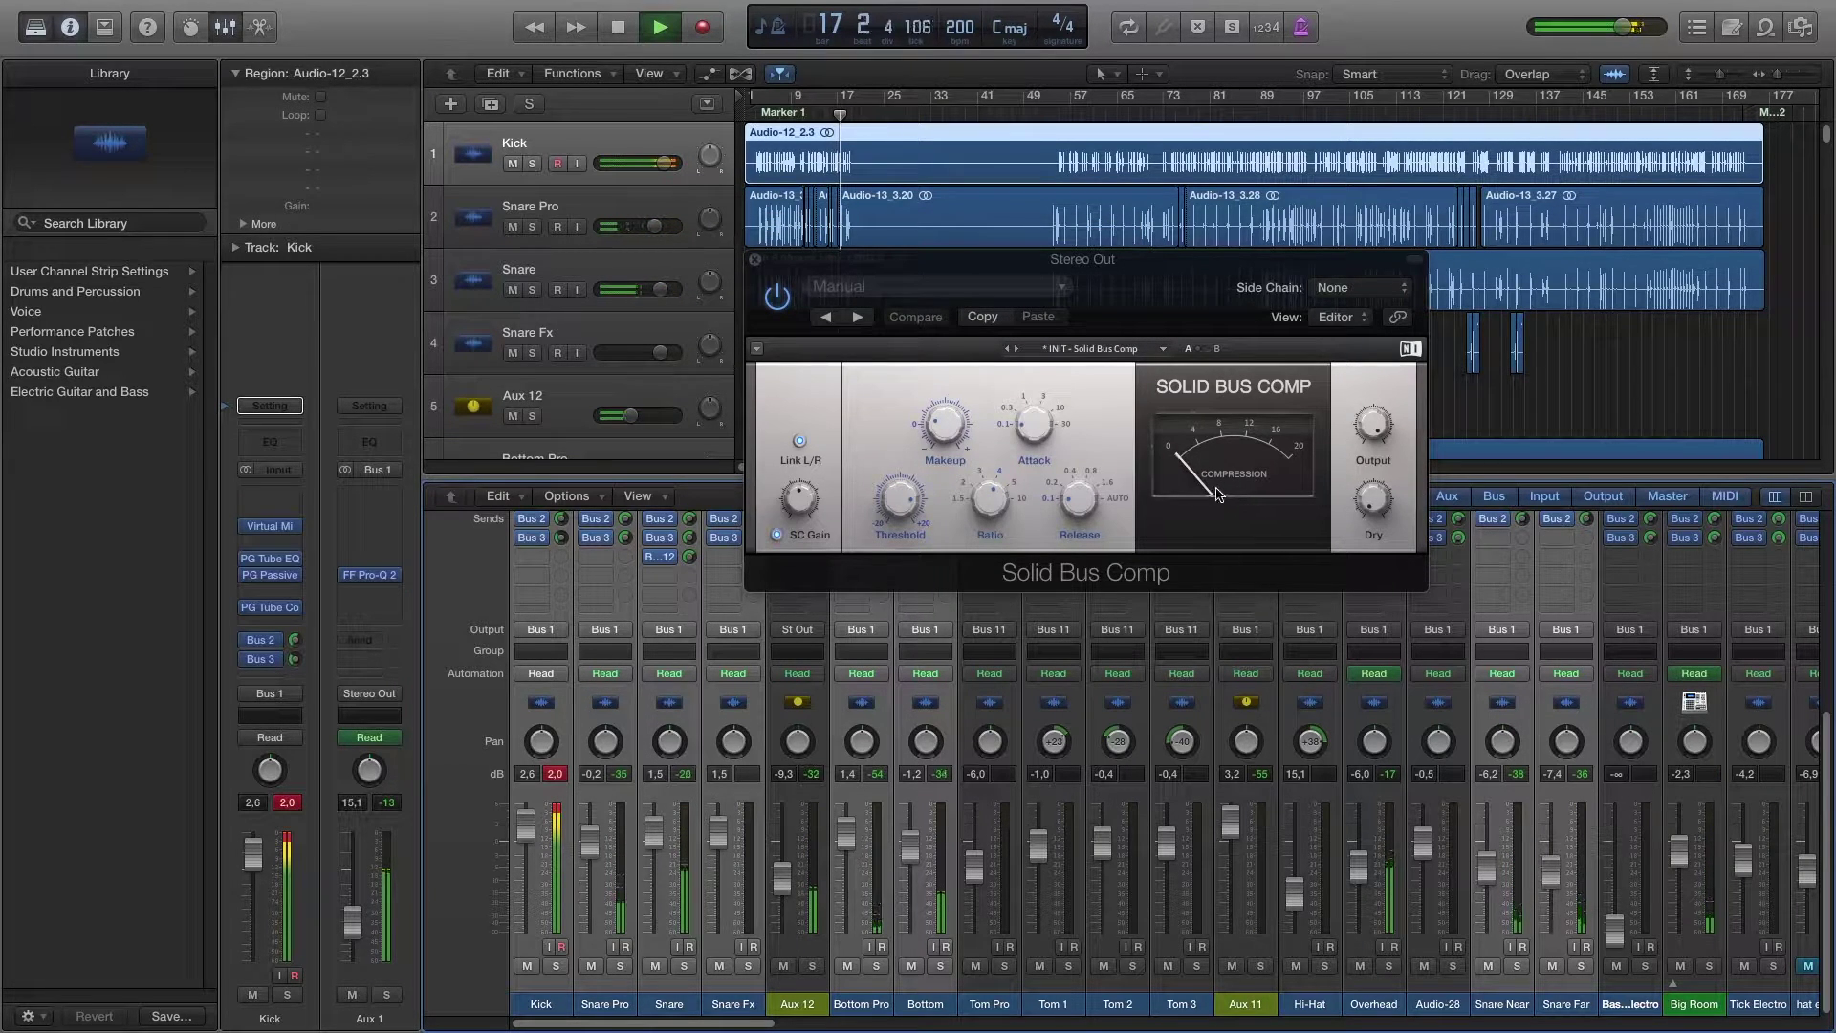
key(space)
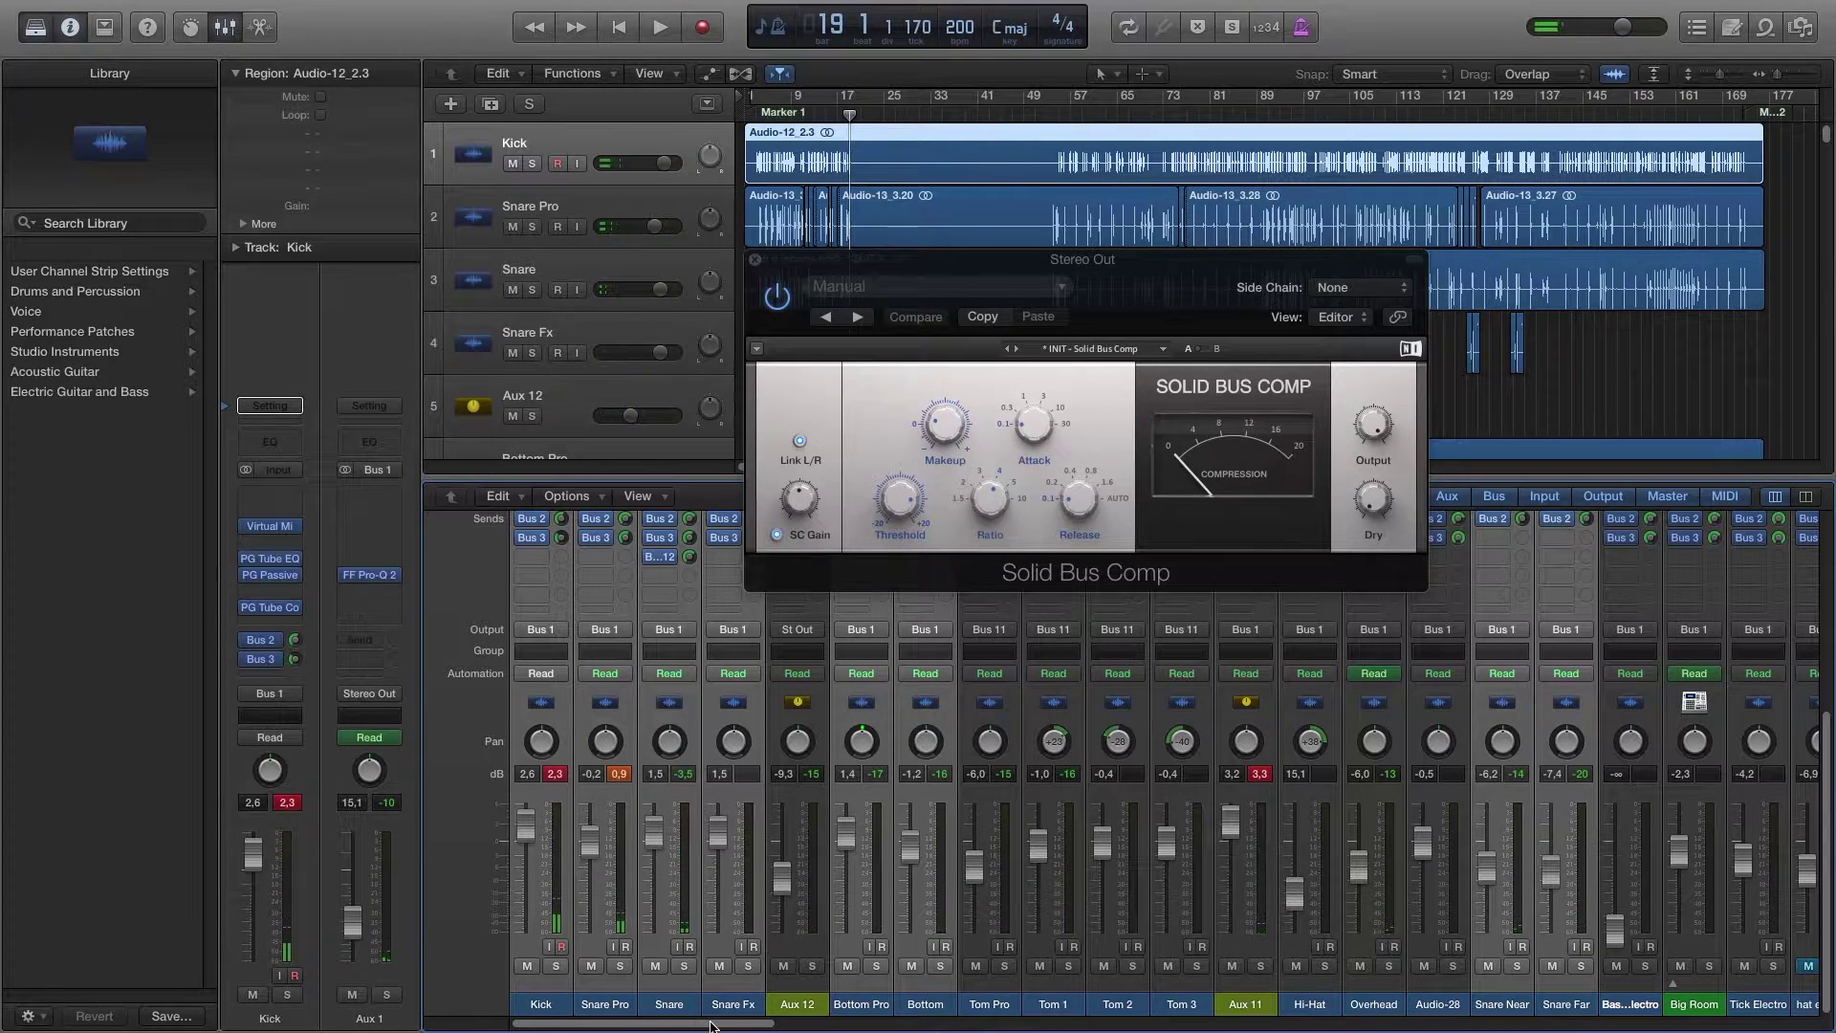
Step: Bring the Stereo Out inserts into view and close the Solid Bus Comp plug-in
scroll(1580, 1025, right, 10)
scroll(1580, 1025, right, 10)
scroll(1750, 660, up, 5)
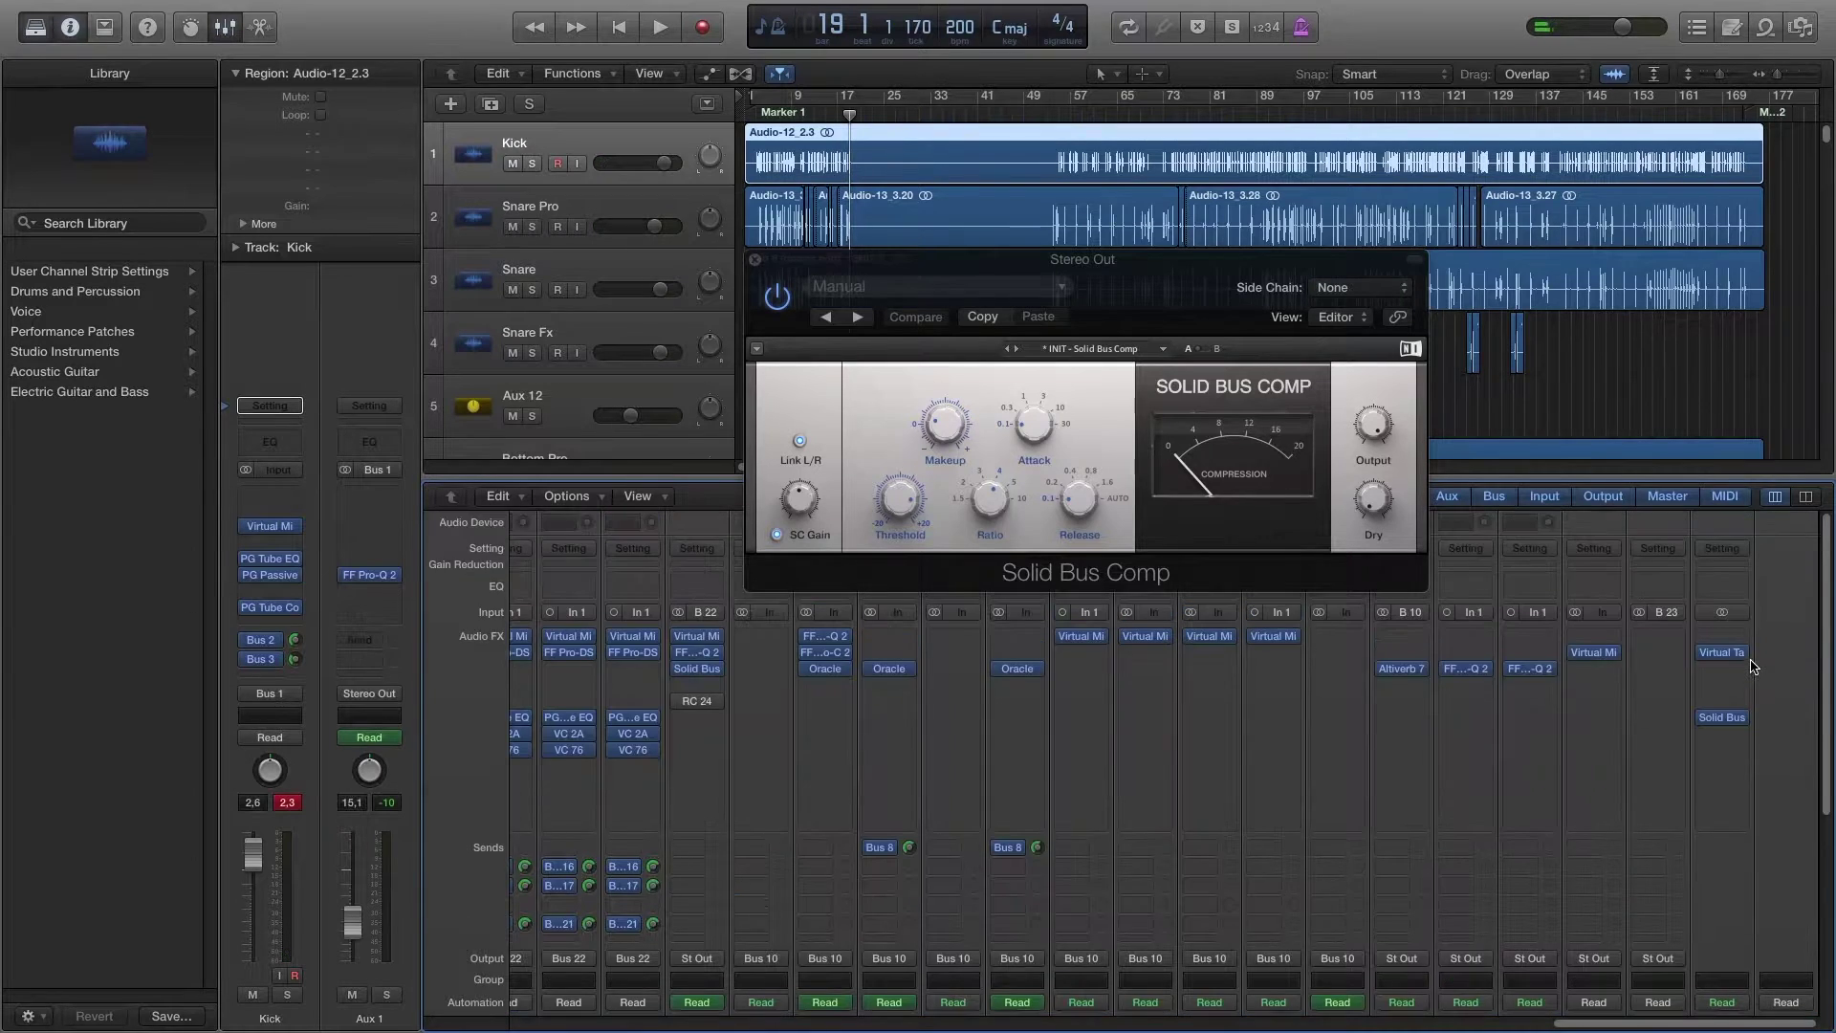
click(754, 259)
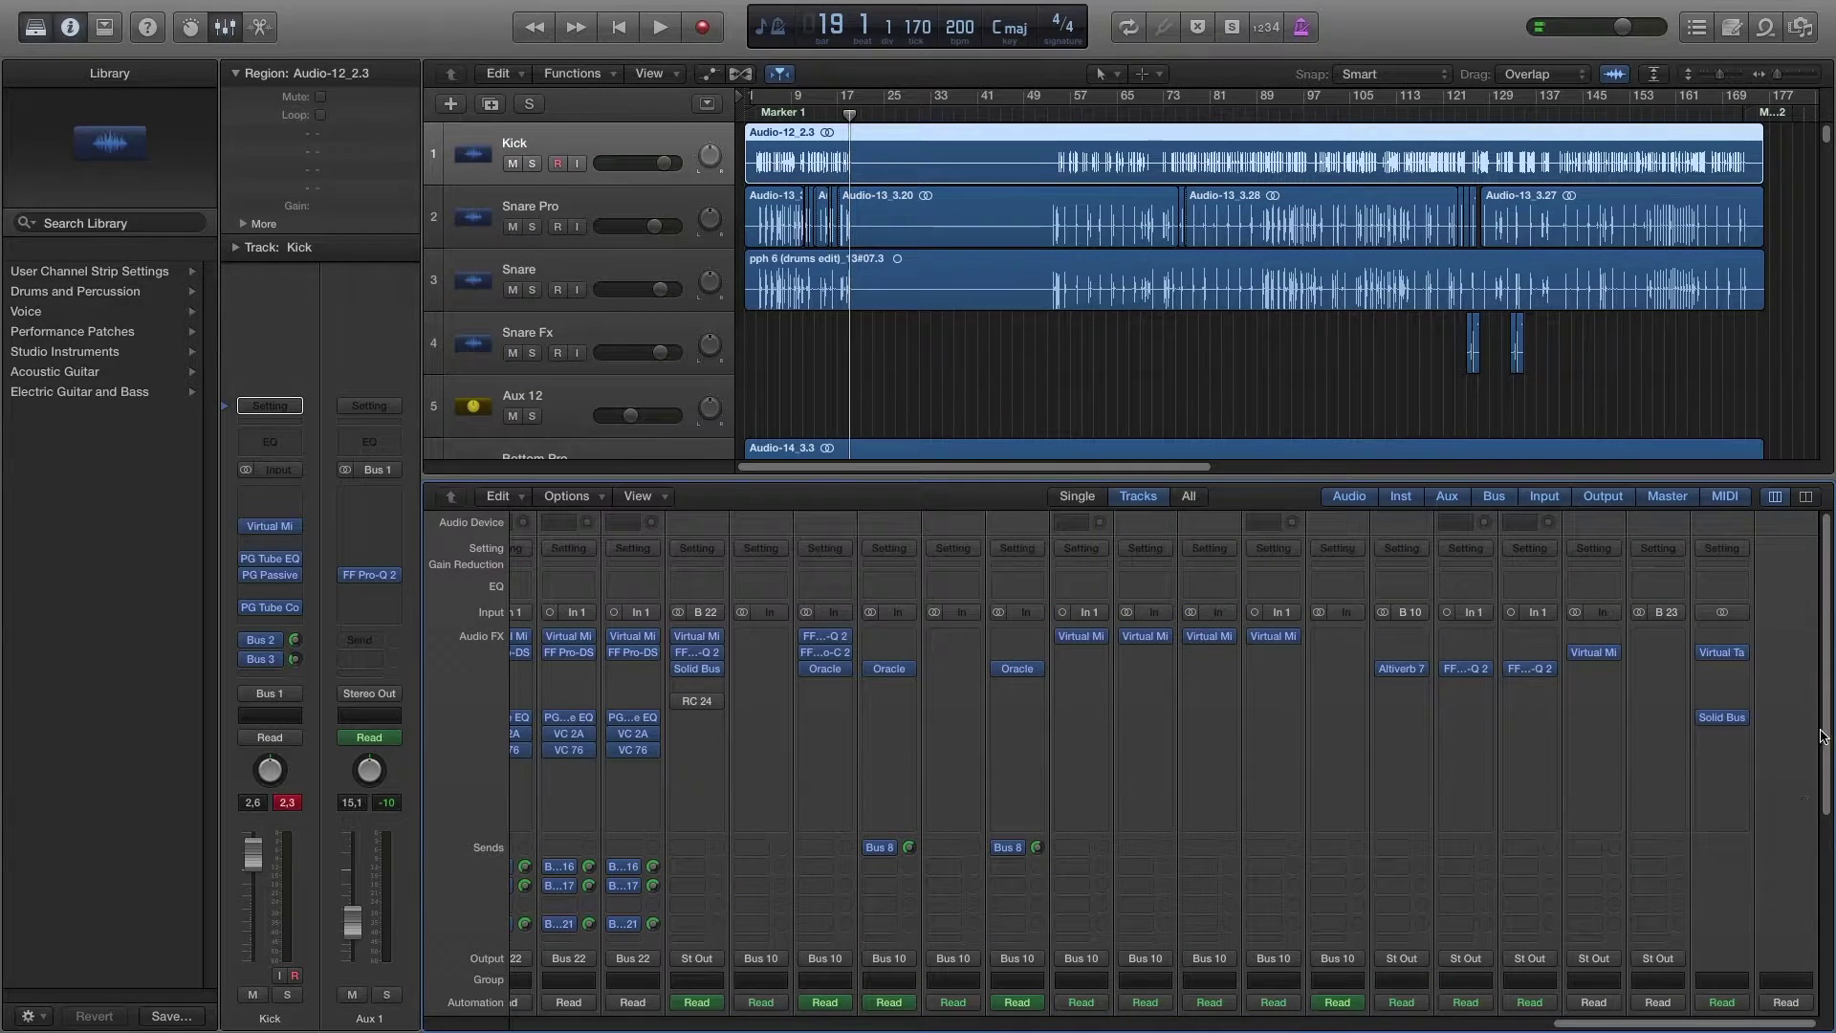
Step: Solo the Aux 1 drum bus and return the mixer to the drum channels
scroll(1827, 736, down, 5)
scroll(1833, 899, down, 3)
drag(1676, 1025, 904, 1028)
click(1086, 966)
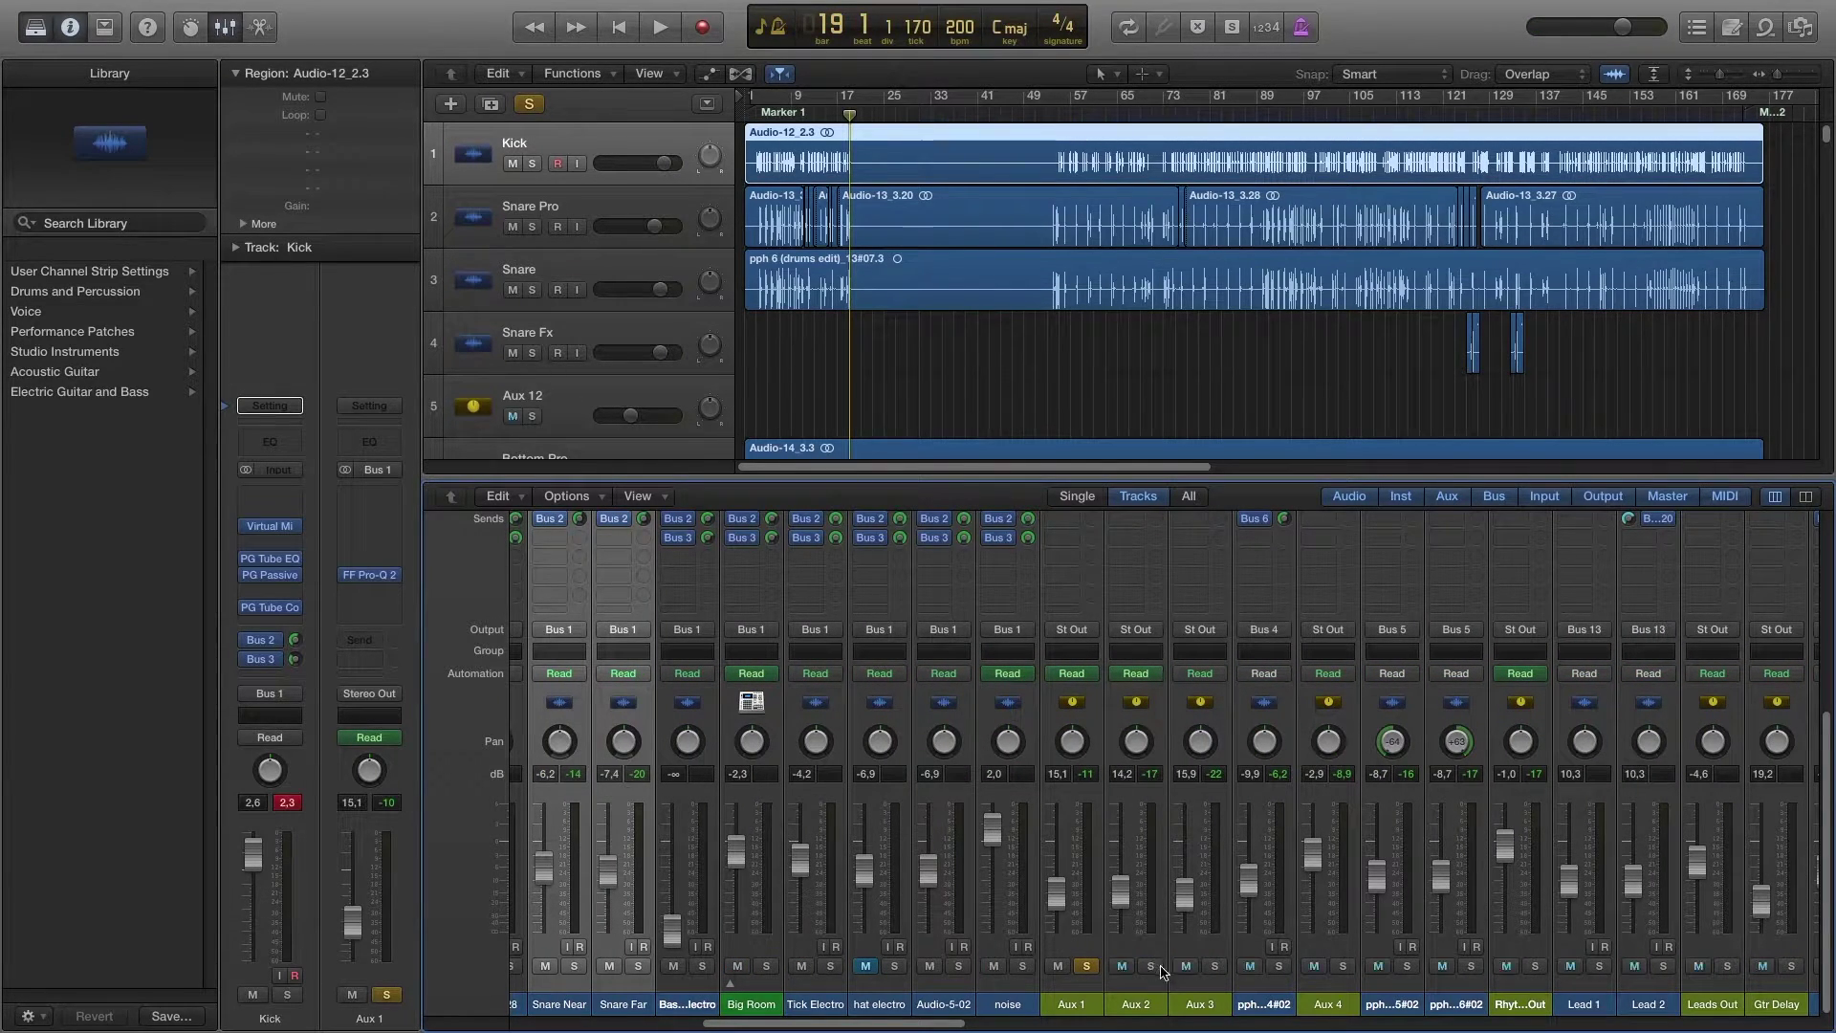
drag(935, 1024, 581, 1006)
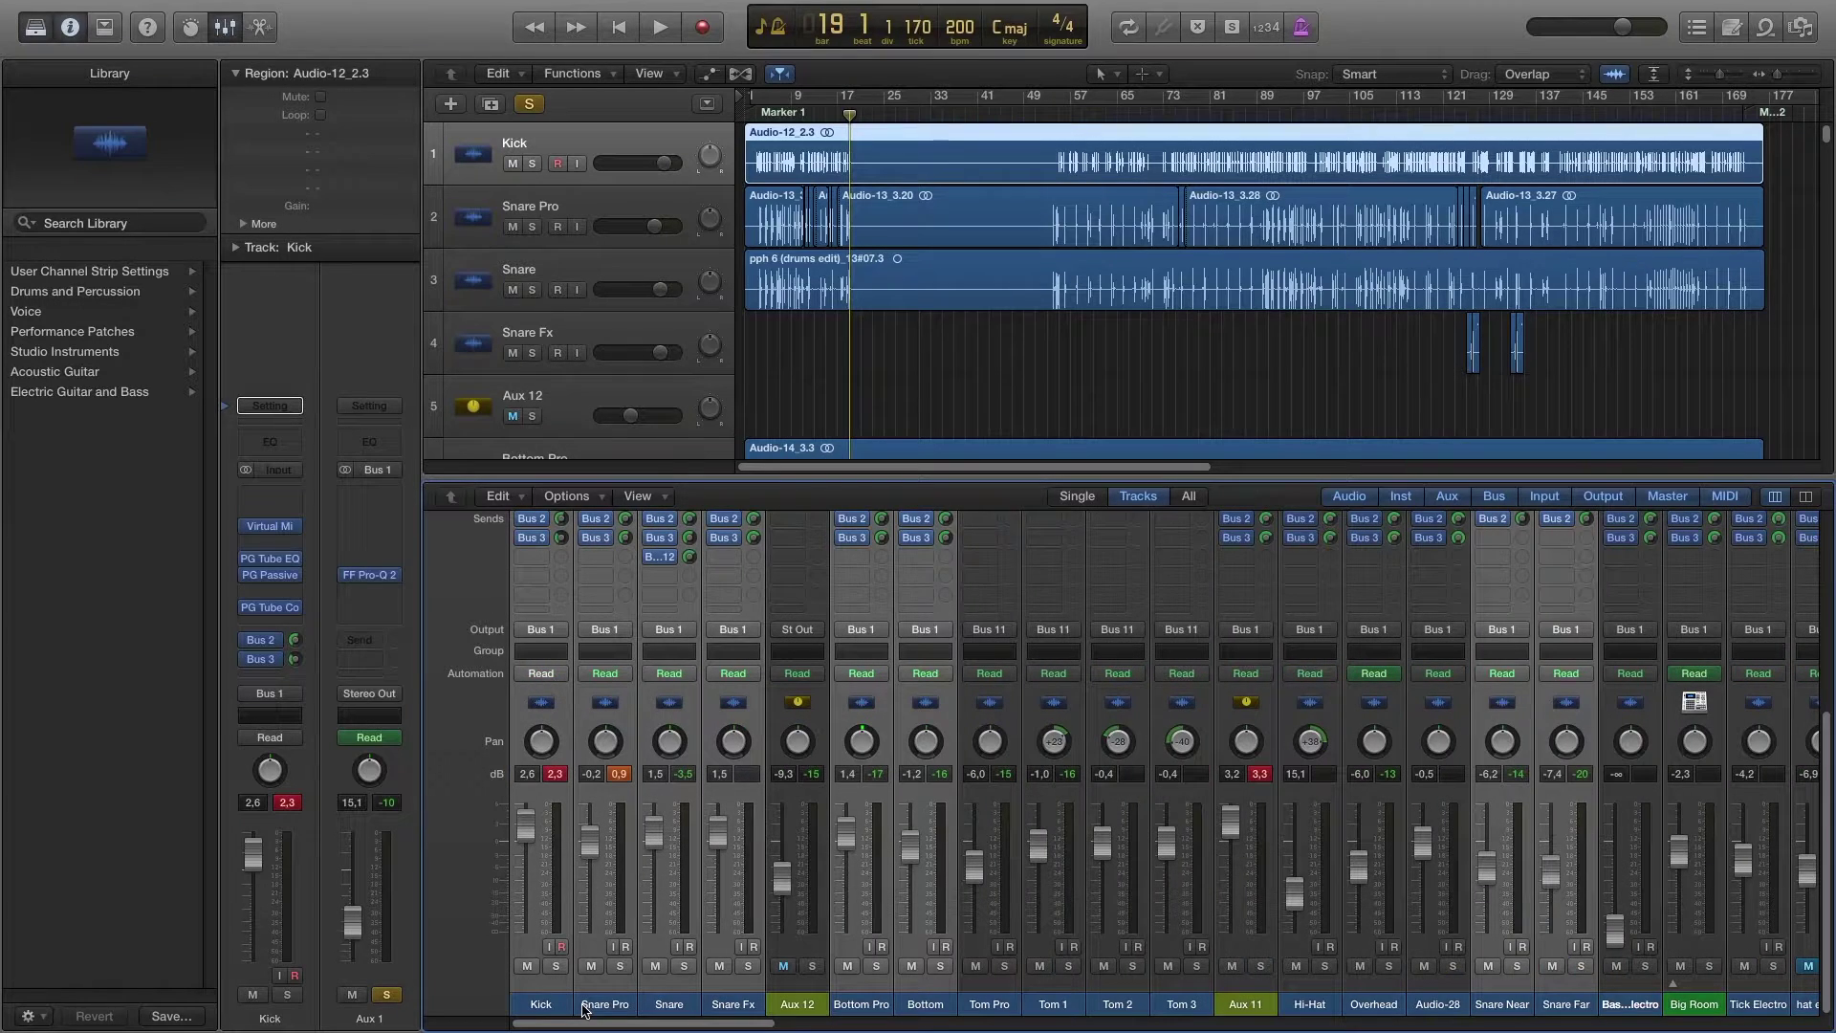
Step: Play the soloed drums from bar 3 for about eleven bars and stop
click(752, 112)
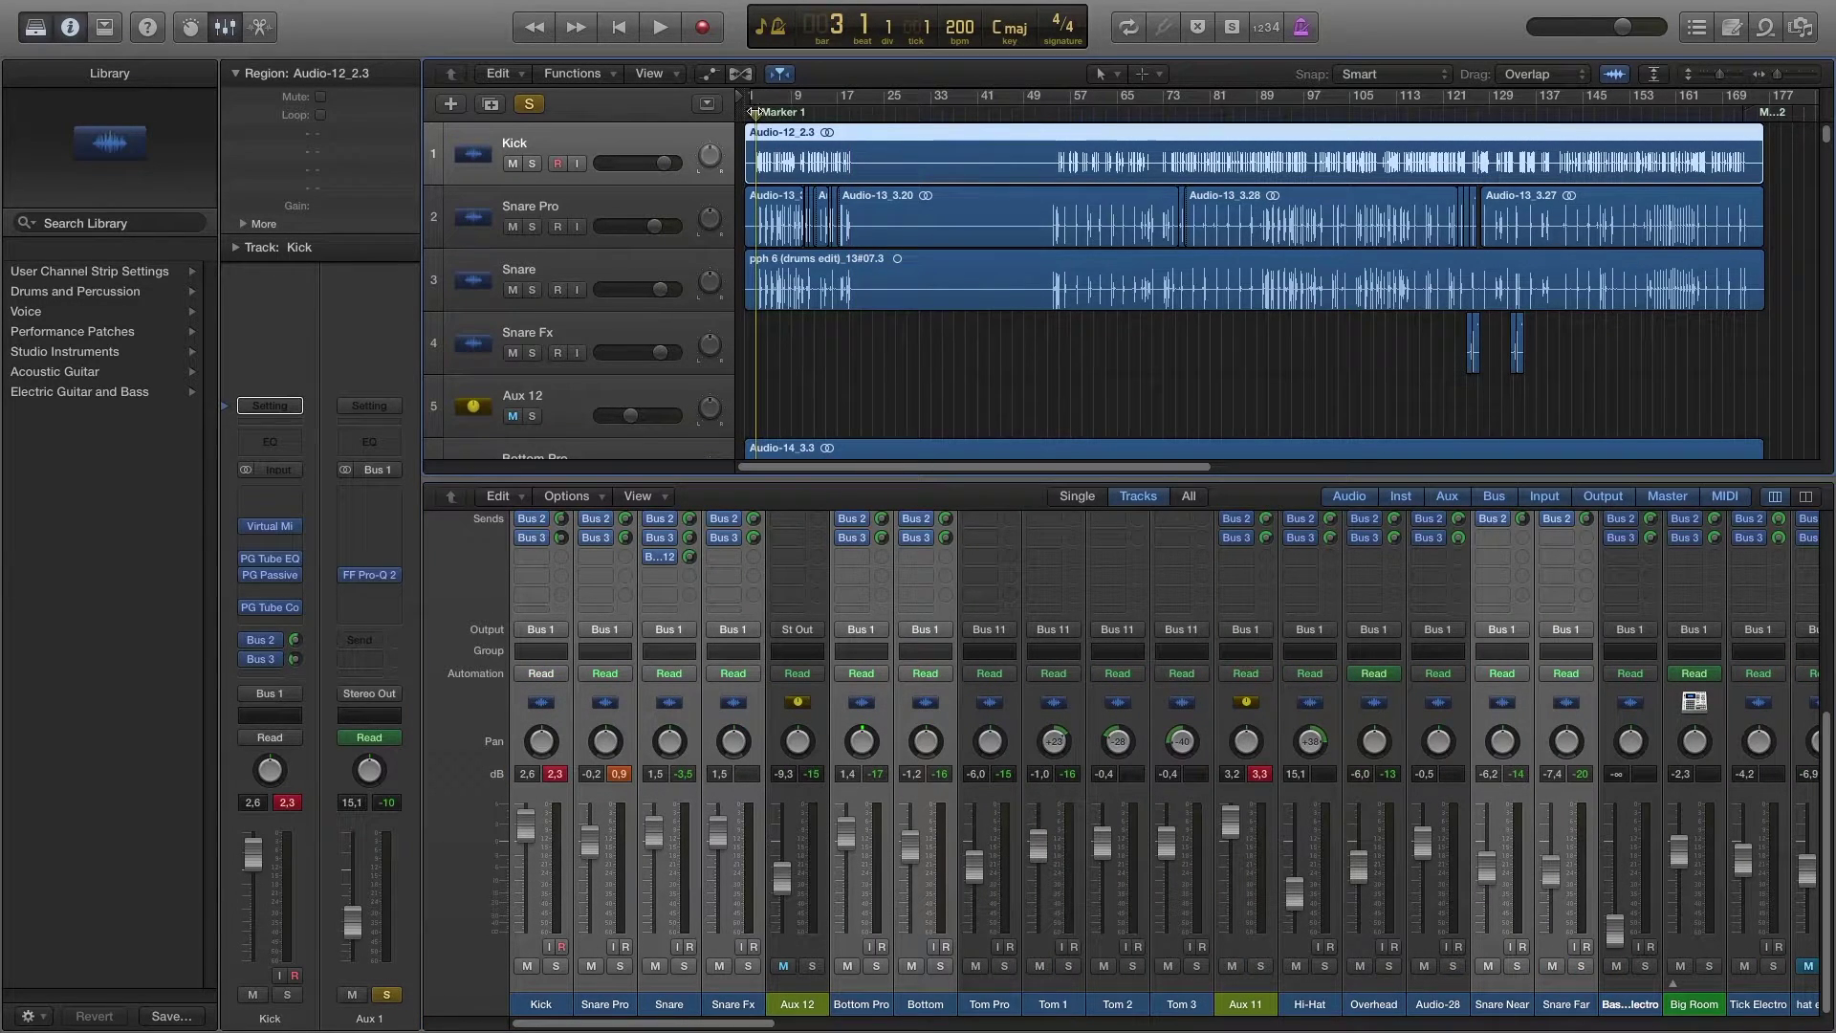
key(space)
key(Return)
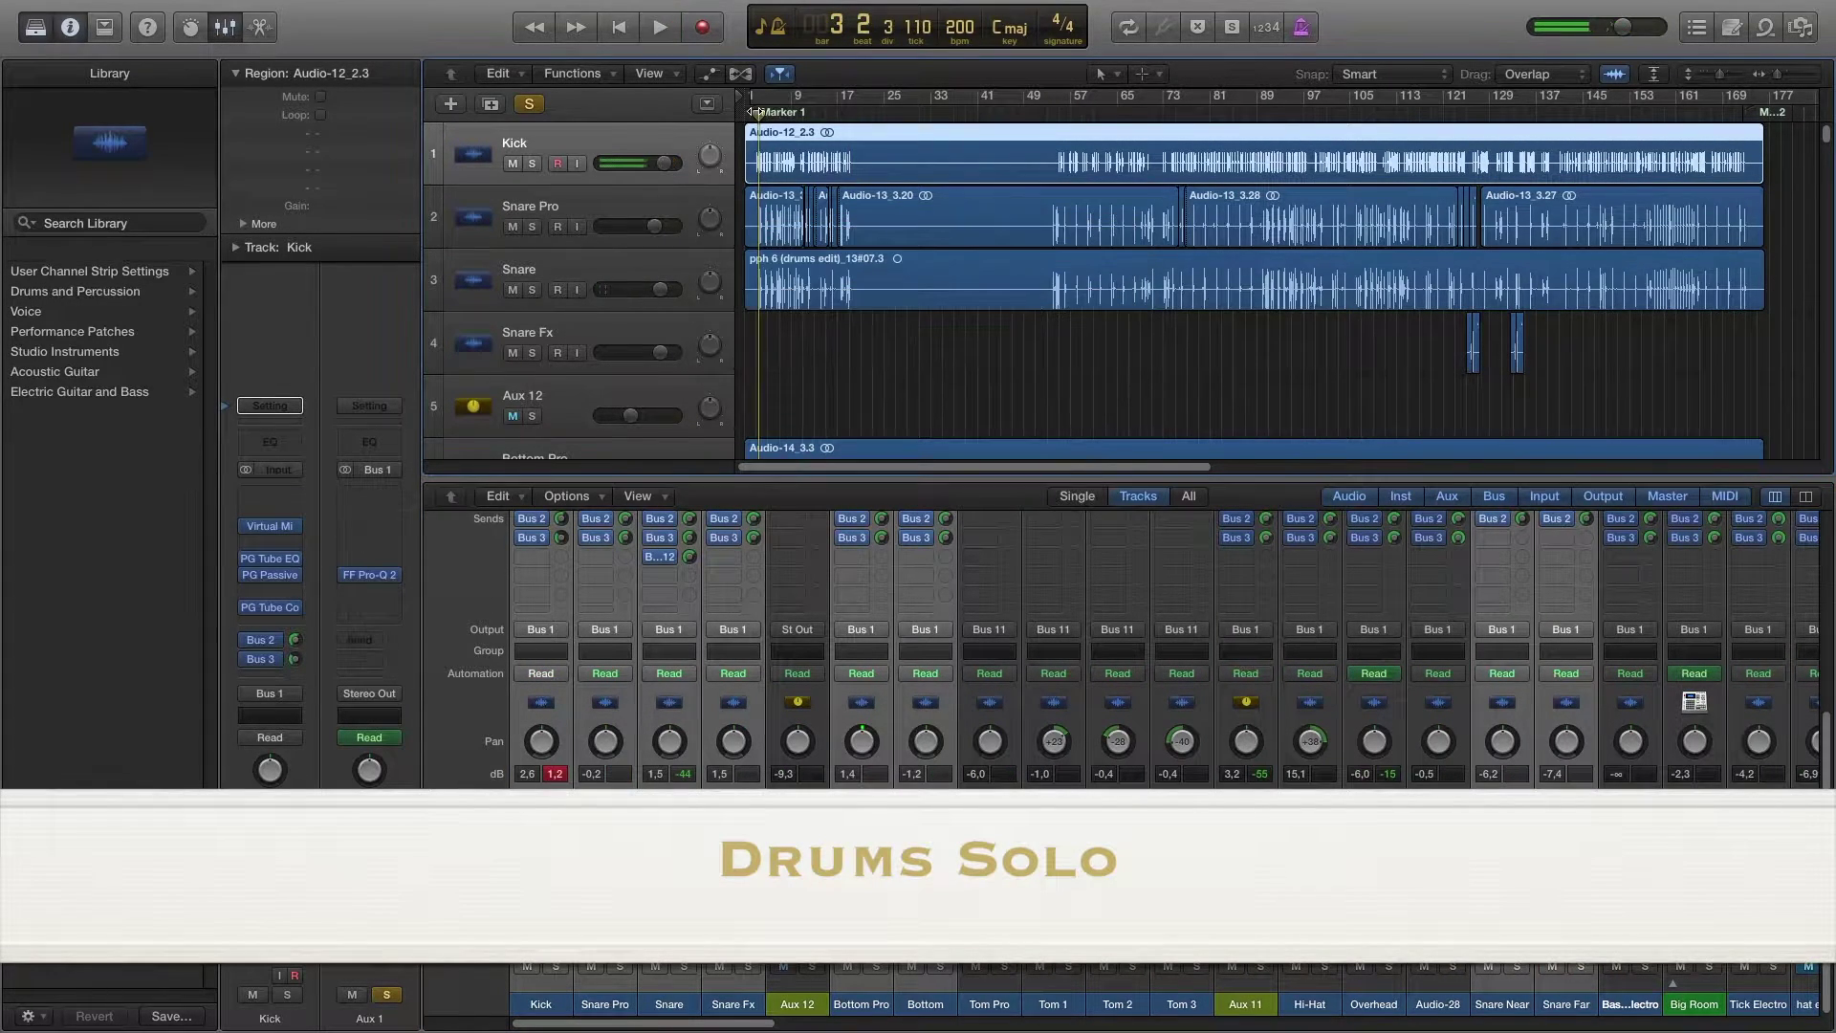
key(space)
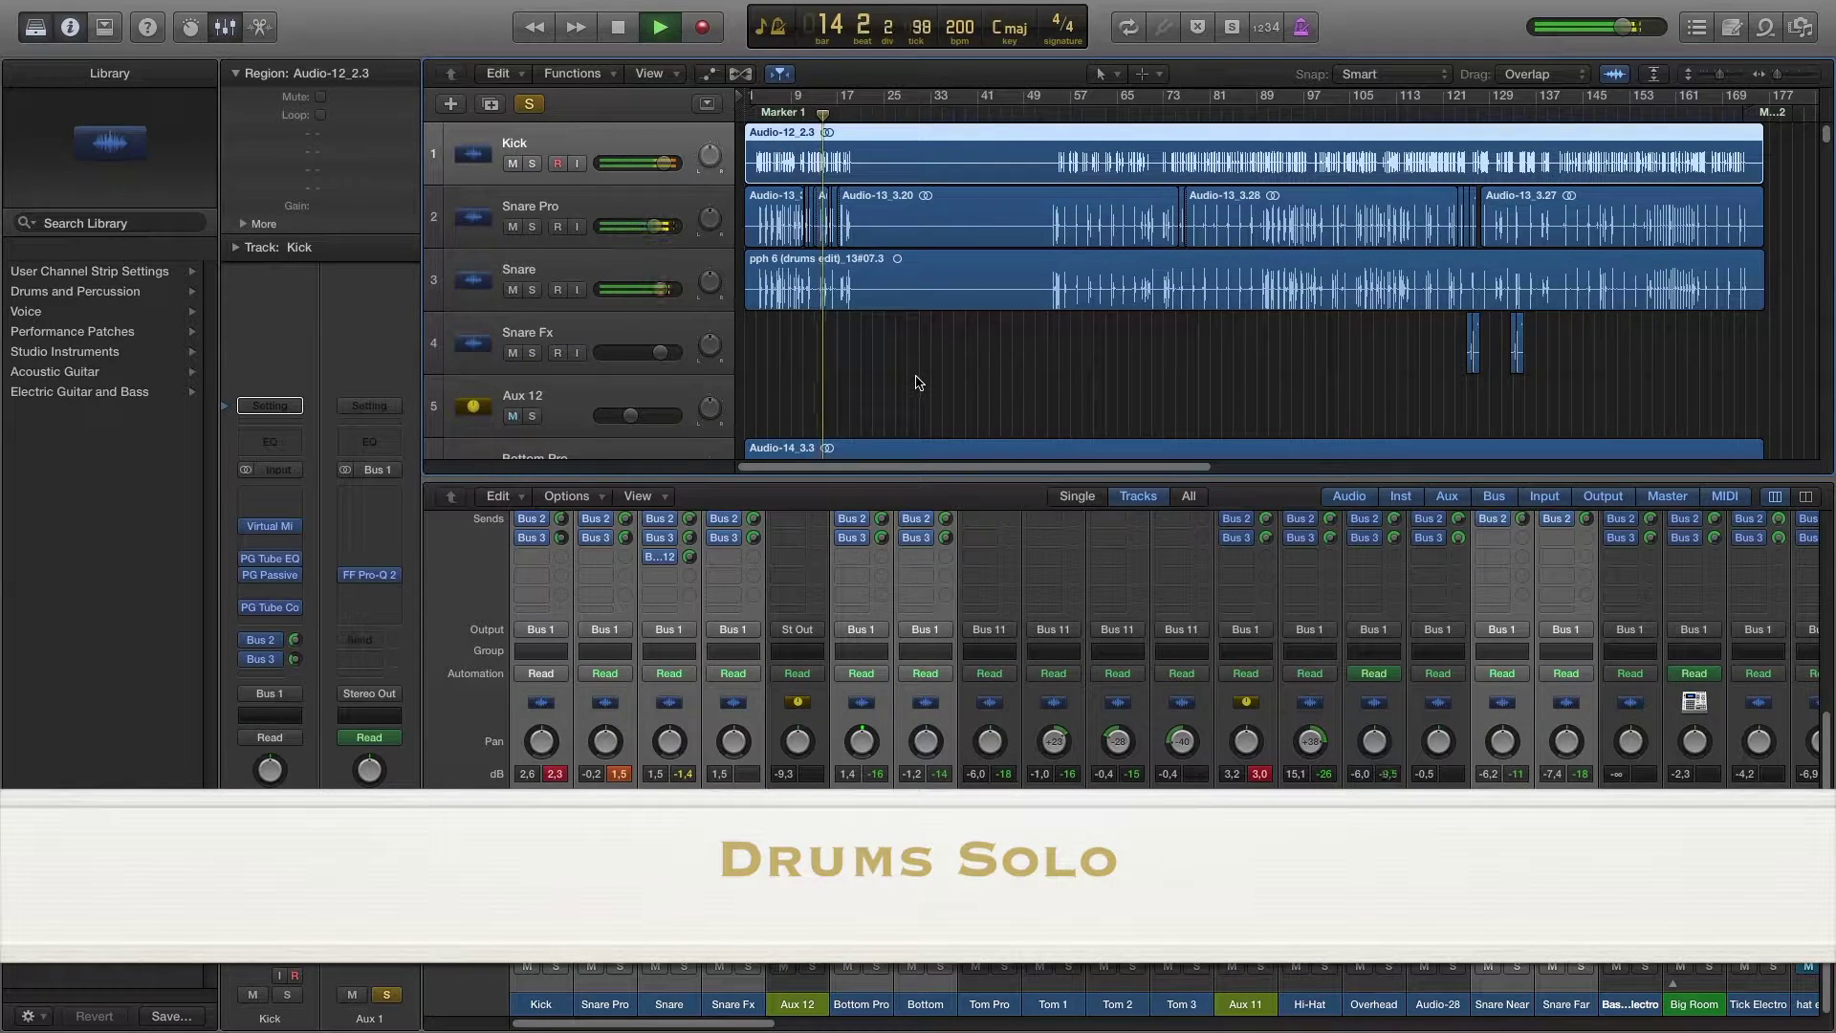
key(space)
Step: Clear the mixer's peak level readings and replace the kick and snare multi-channel selection with Aux 12
mouse_move(685, 859)
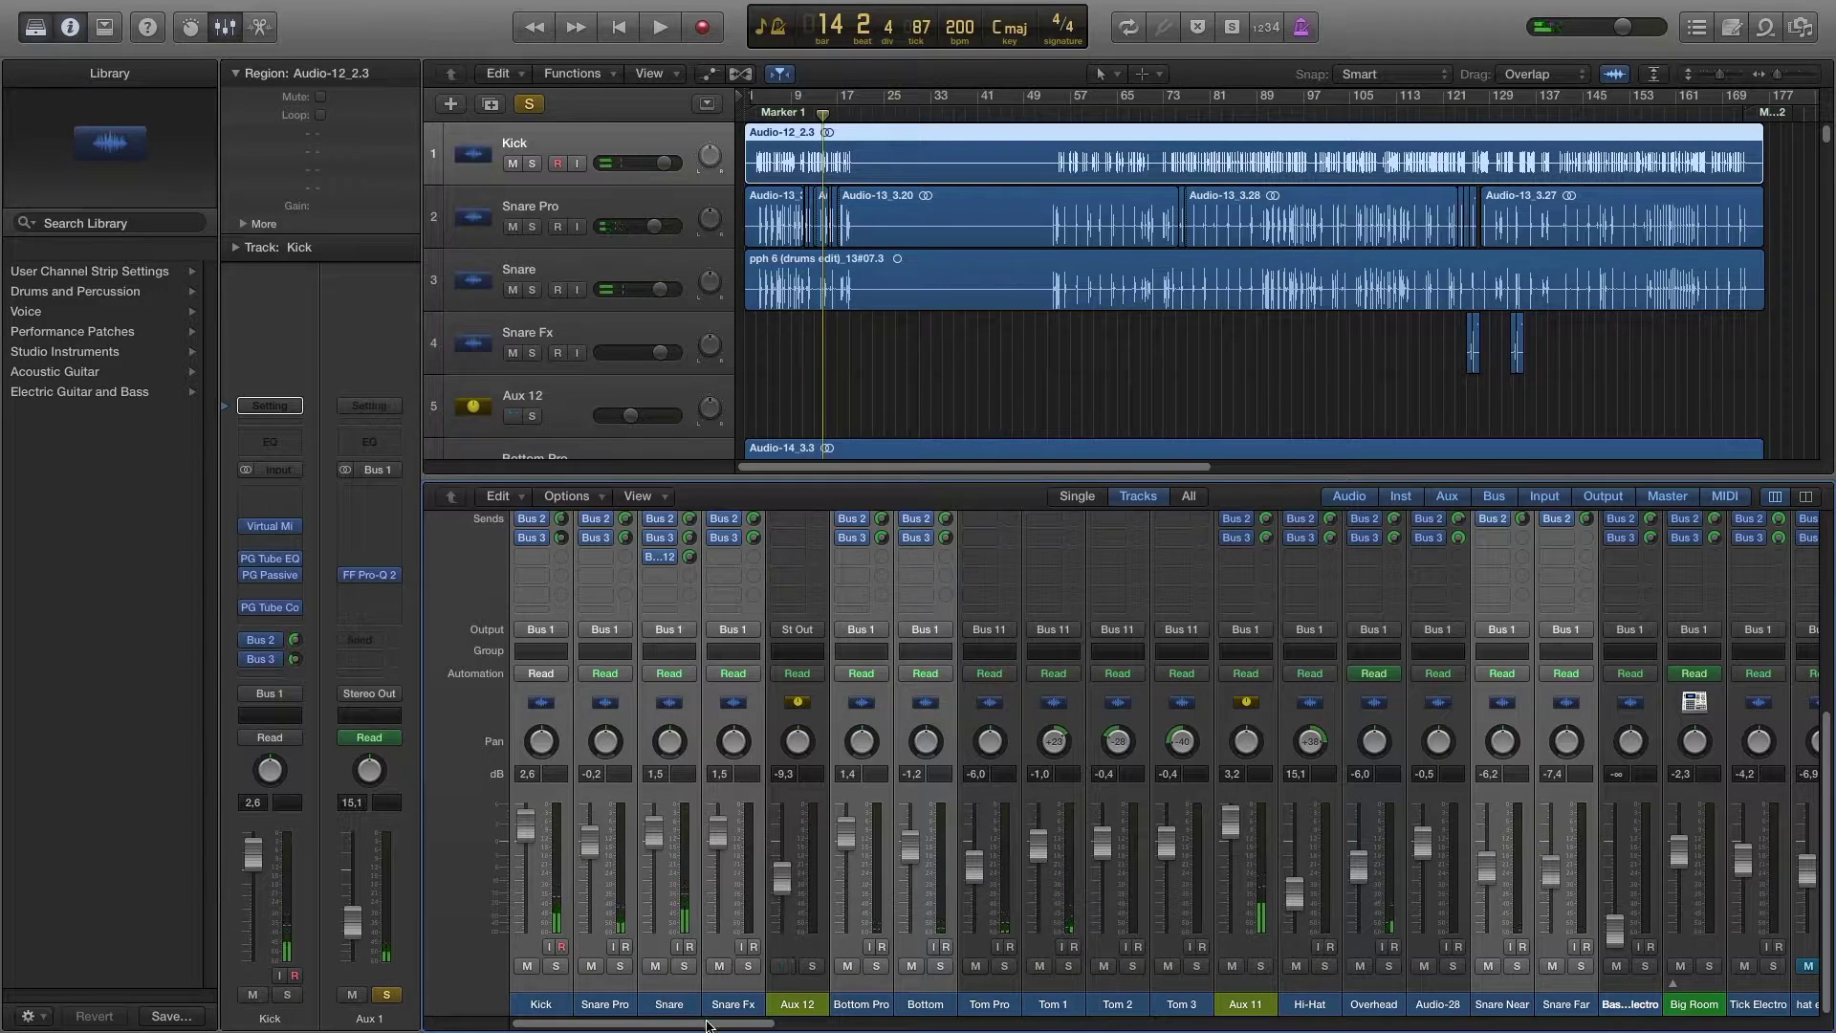
mouse_move(707, 1024)
mouse_down()
mouse_move(753, 1024)
mouse_move(700, 1025)
mouse_up()
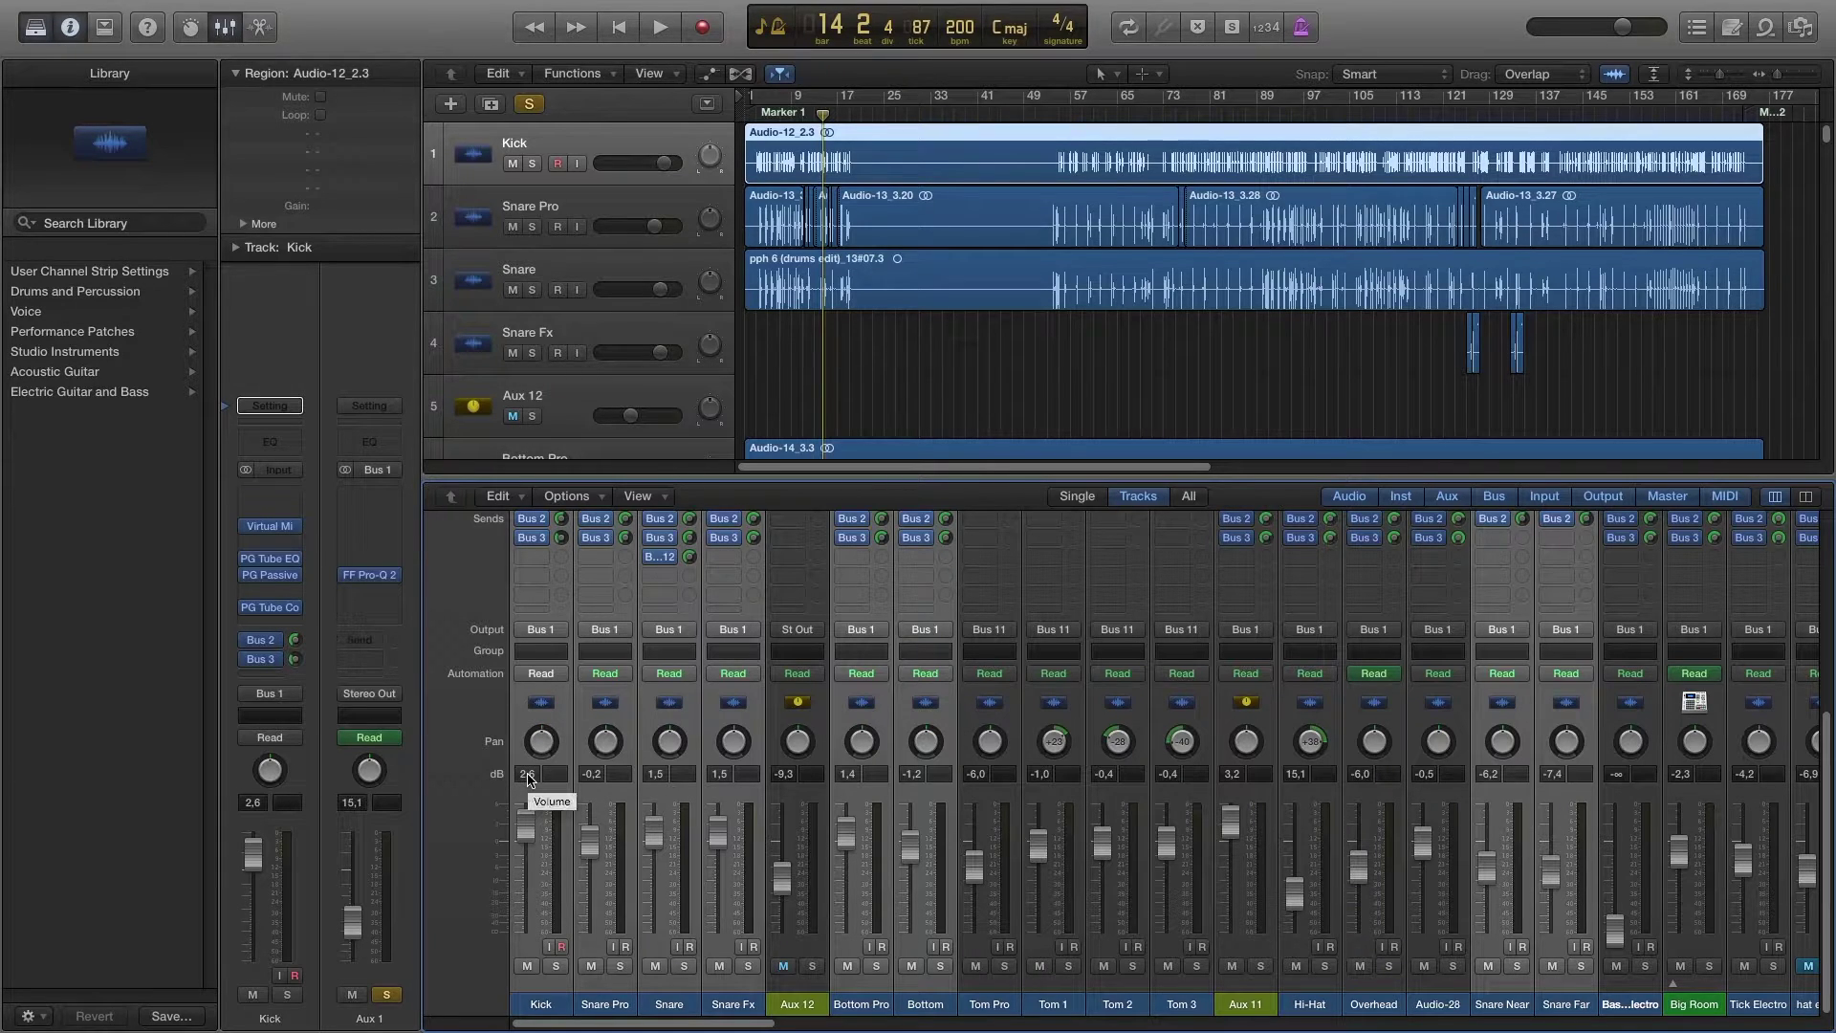
double_click(528, 776)
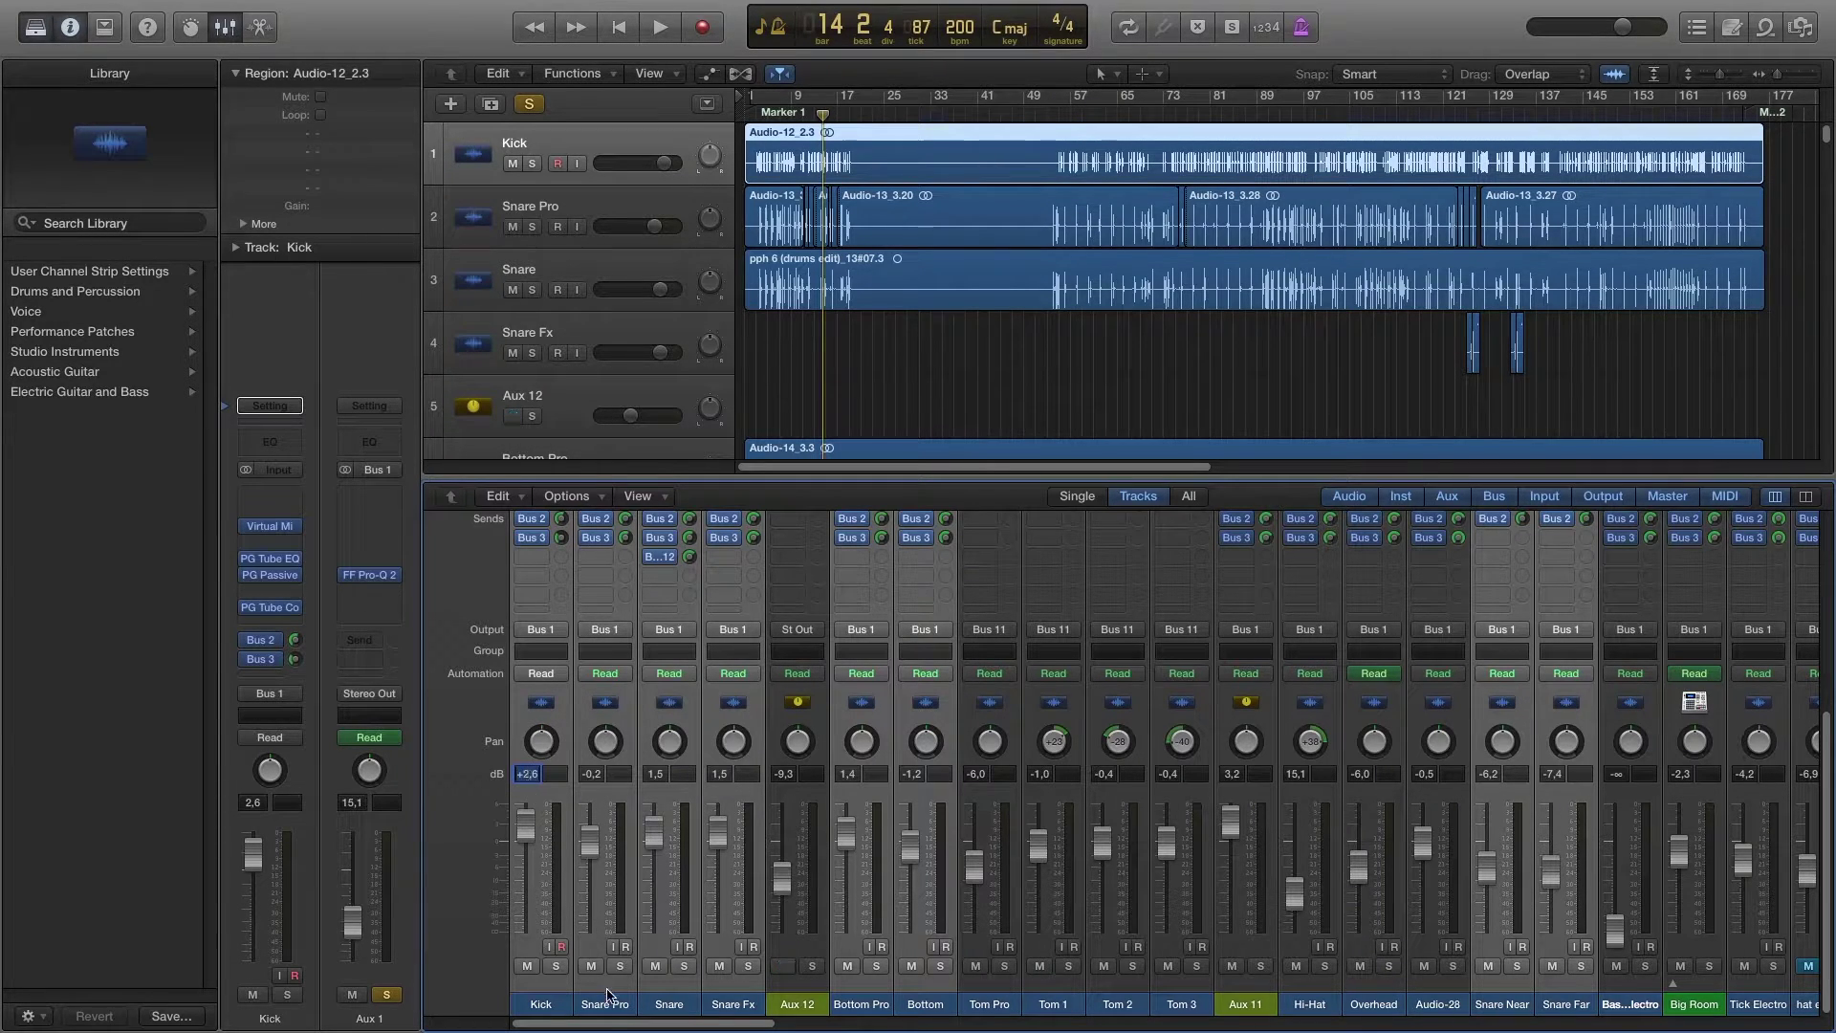
click(797, 1004)
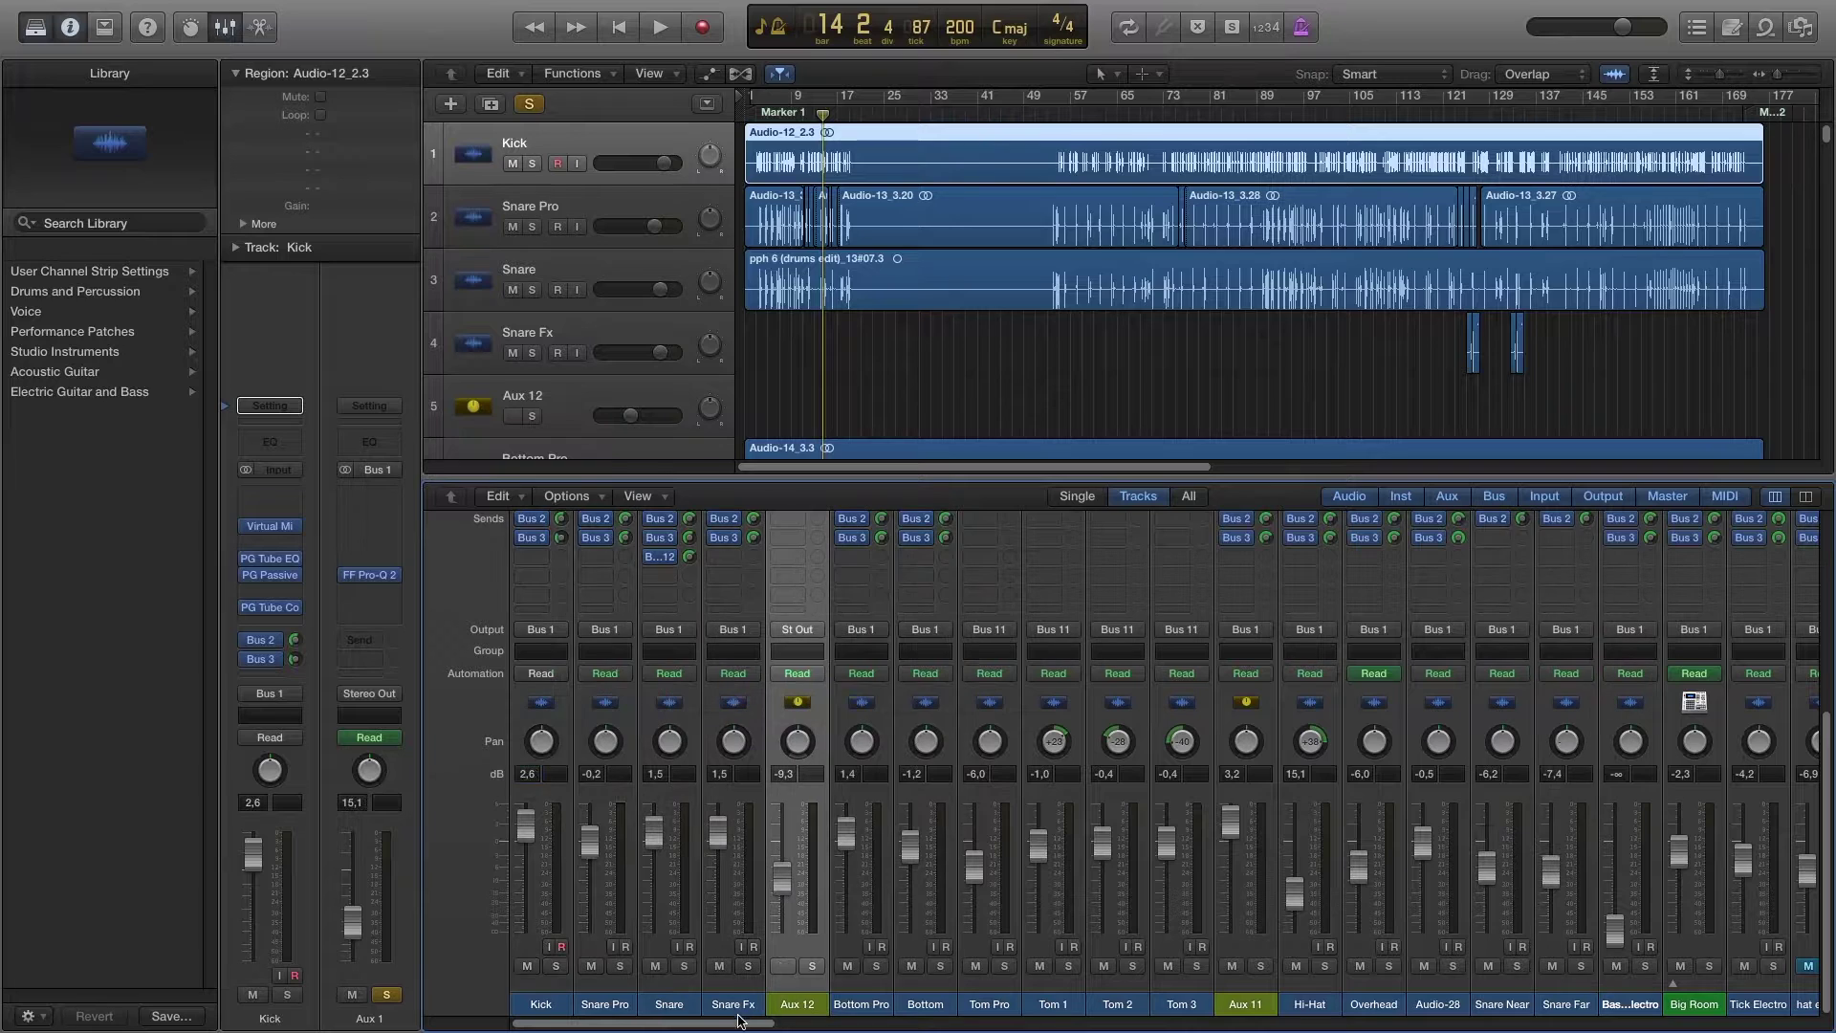
Step: Remove the solo from Aux 1 and solo only the Kick channel
drag(724, 1026, 678, 1028)
click(932, 1012)
click(1086, 966)
click(557, 966)
click(552, 1002)
Step: Open Virtual Mix Rack on the Kick channel and examine its New York saturation and VCC Channel modules
scroll(549, 674, up, 5)
click(541, 570)
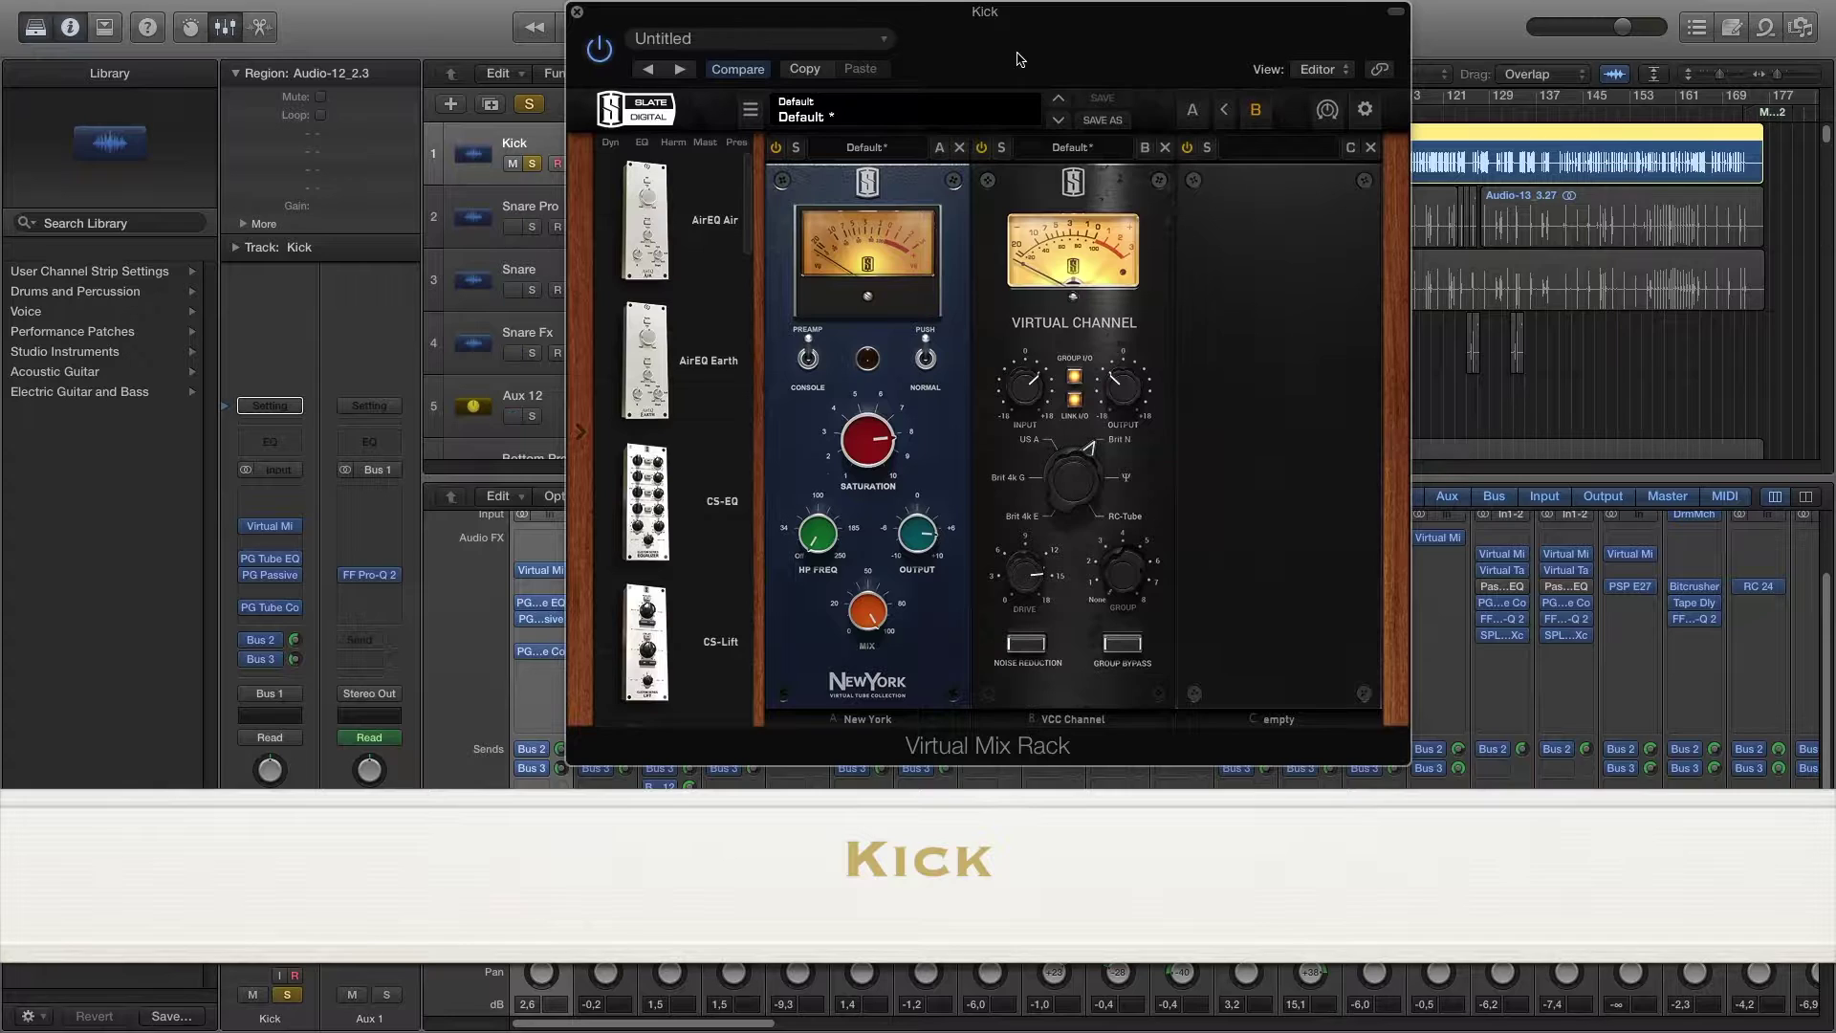
drag(1017, 60, 1005, 60)
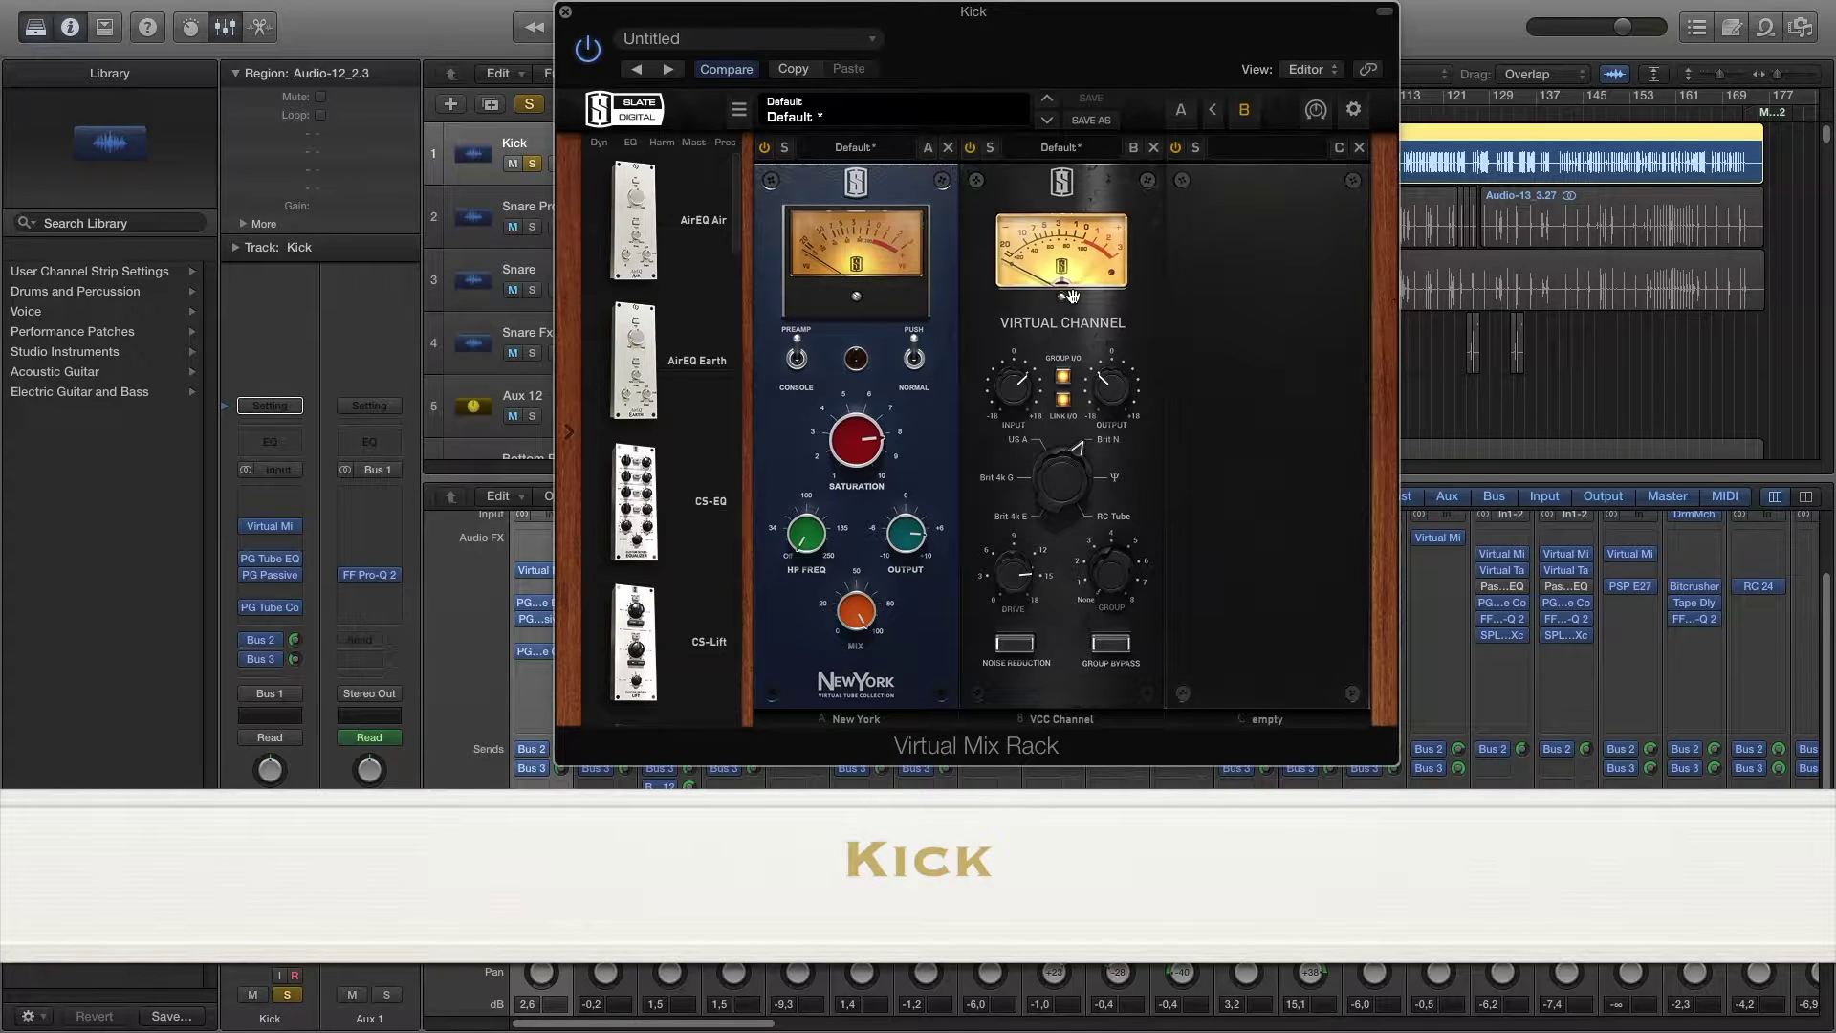
drag(1018, 36, 904, 46)
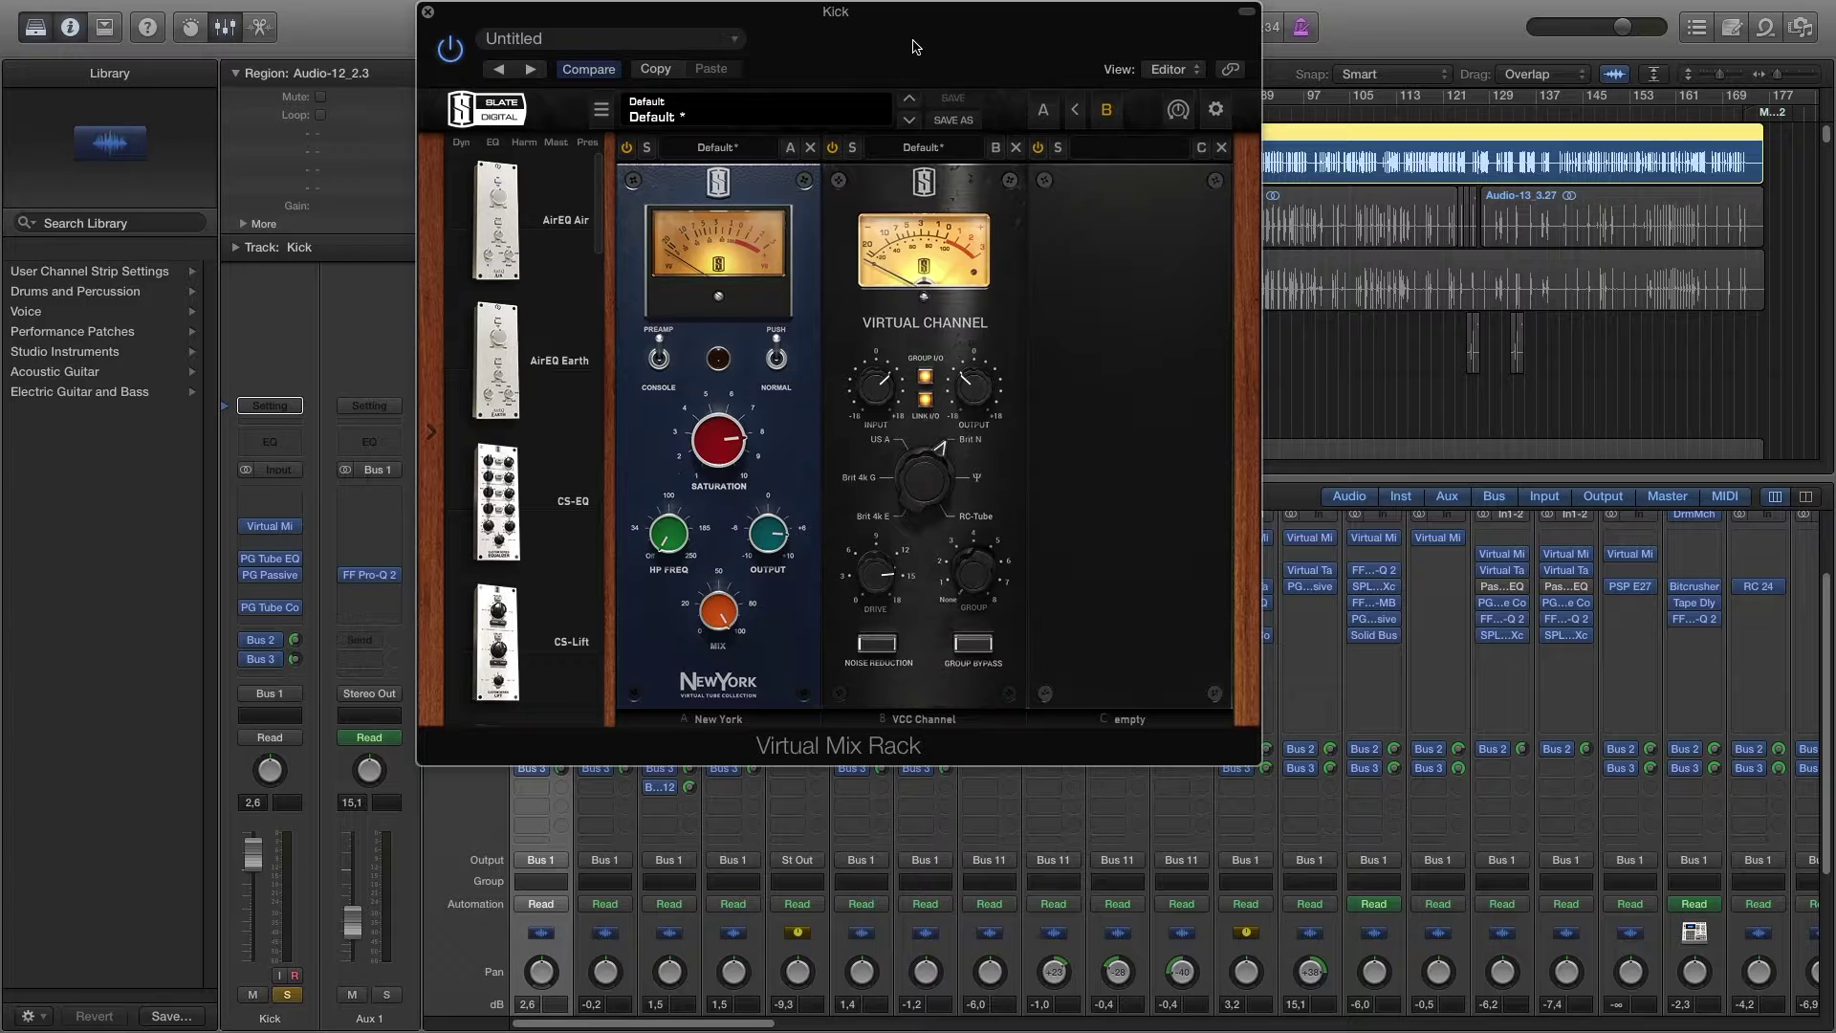
drag(913, 46, 1020, 35)
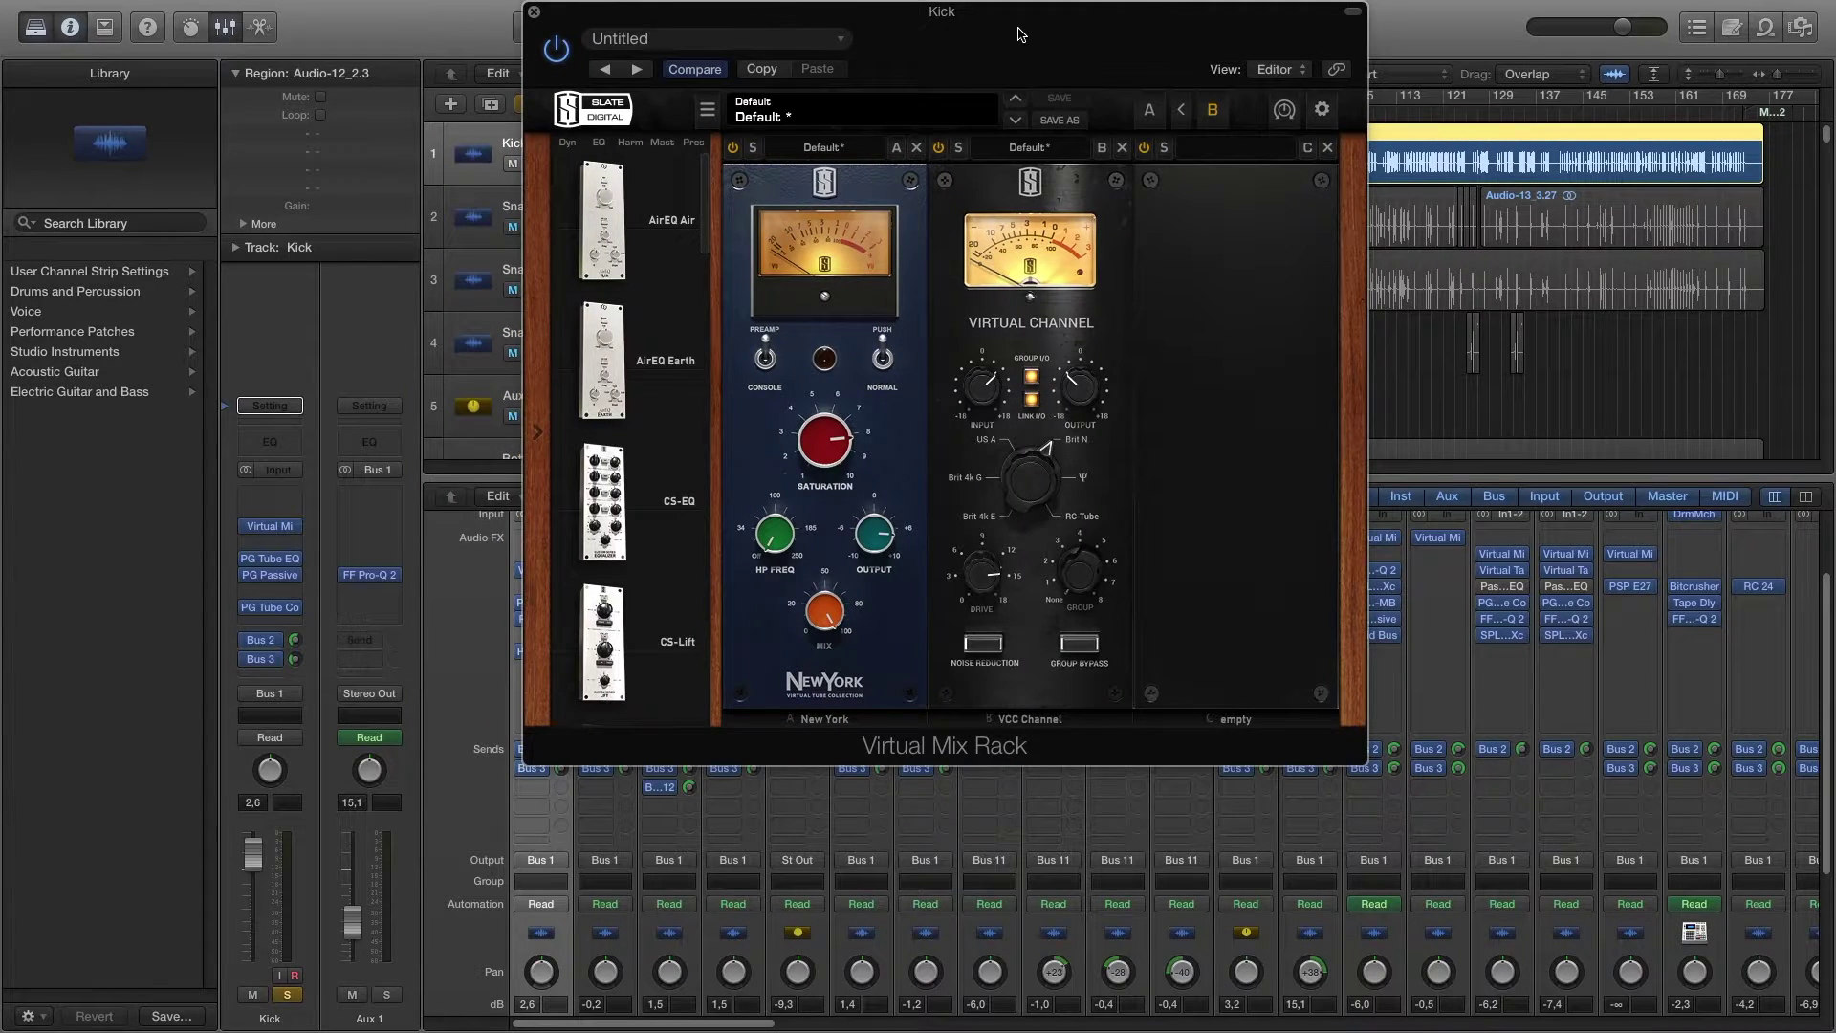
mouse_move(833, 454)
Step: Close Virtual Mix Rack, open PG Tube EQ on the Kick channel and reposition its window
click(534, 12)
click(545, 603)
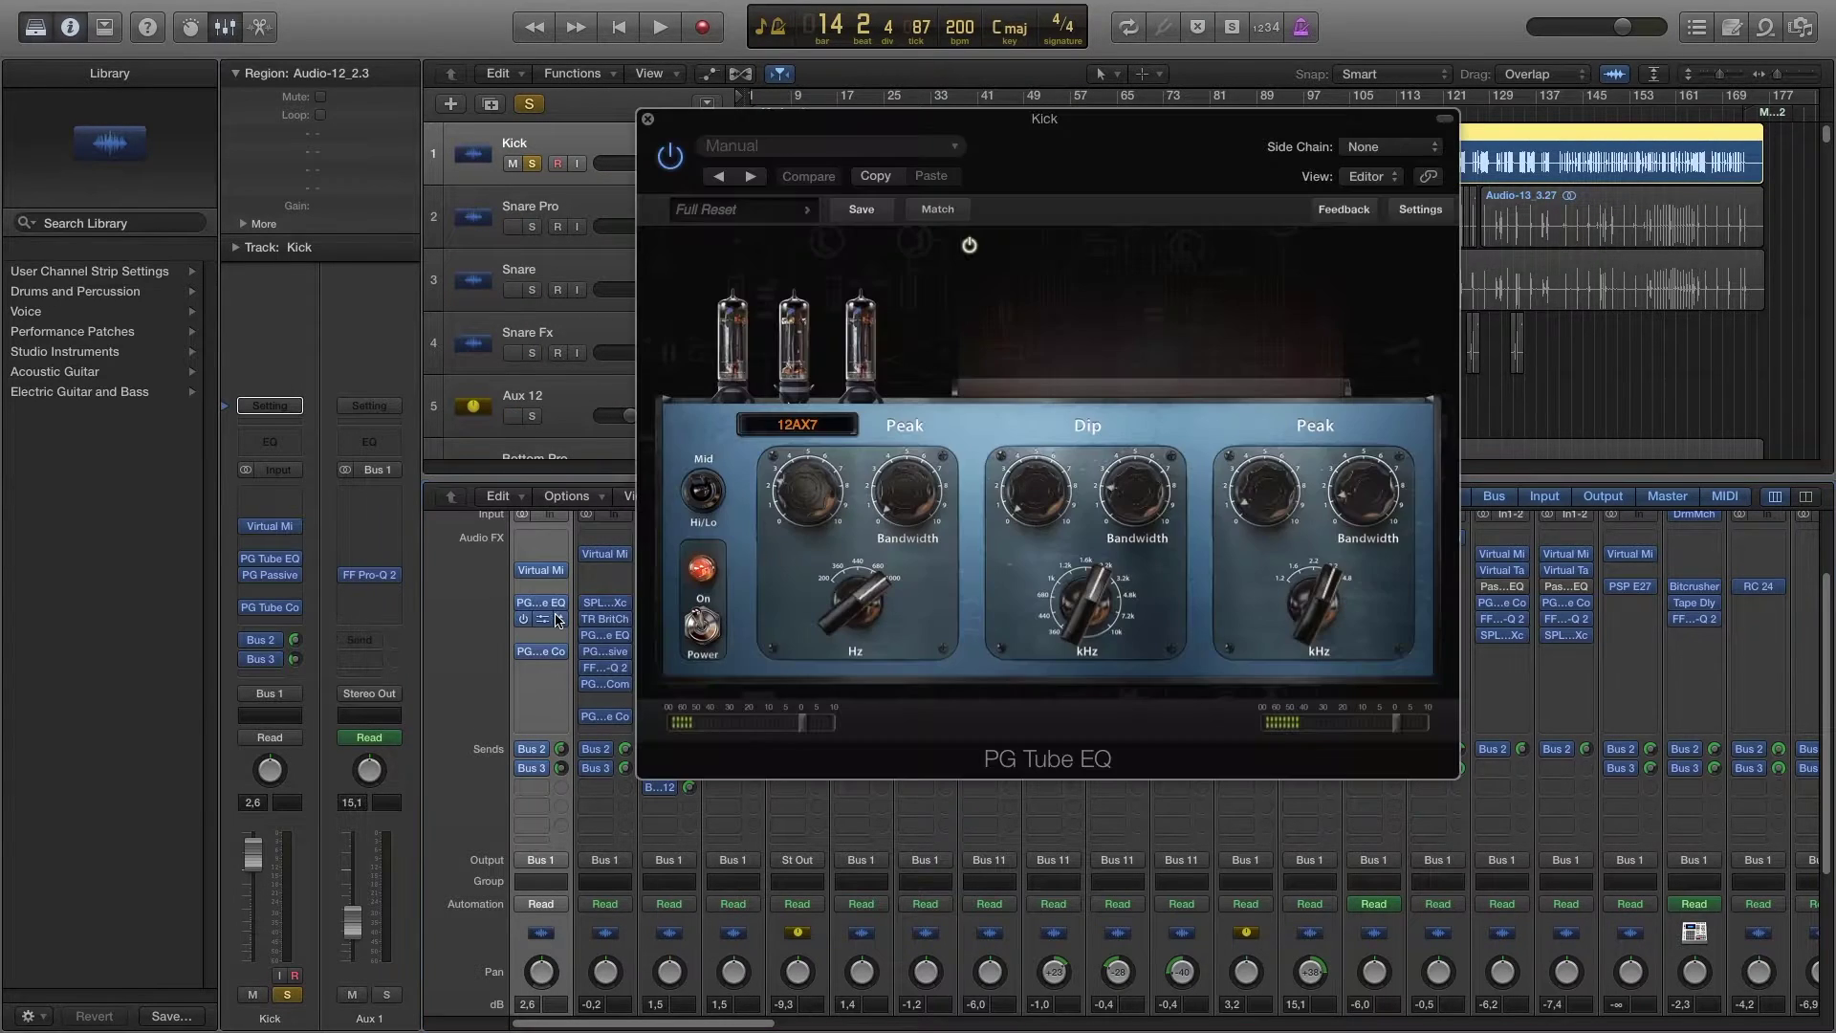
drag(1025, 153, 881, 134)
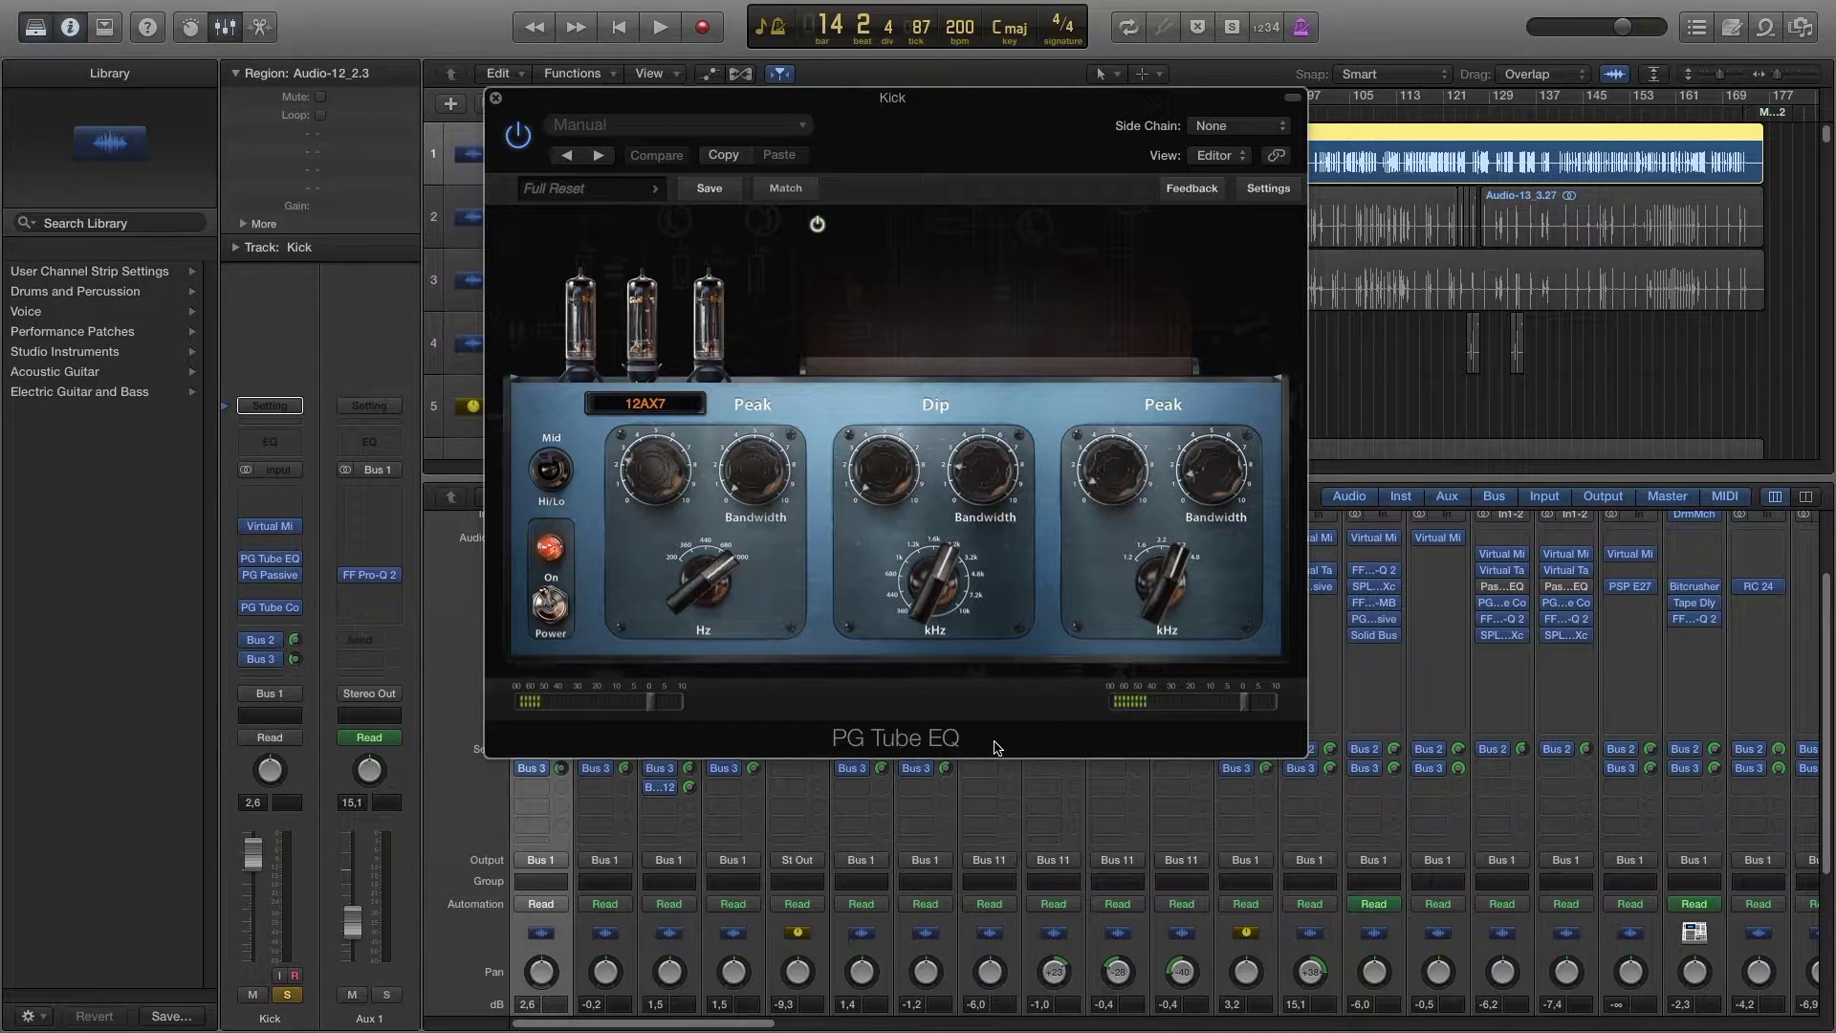
Step: Show PG Tube EQ's Hi/Lo section and examine its low and high boost settings
click(551, 469)
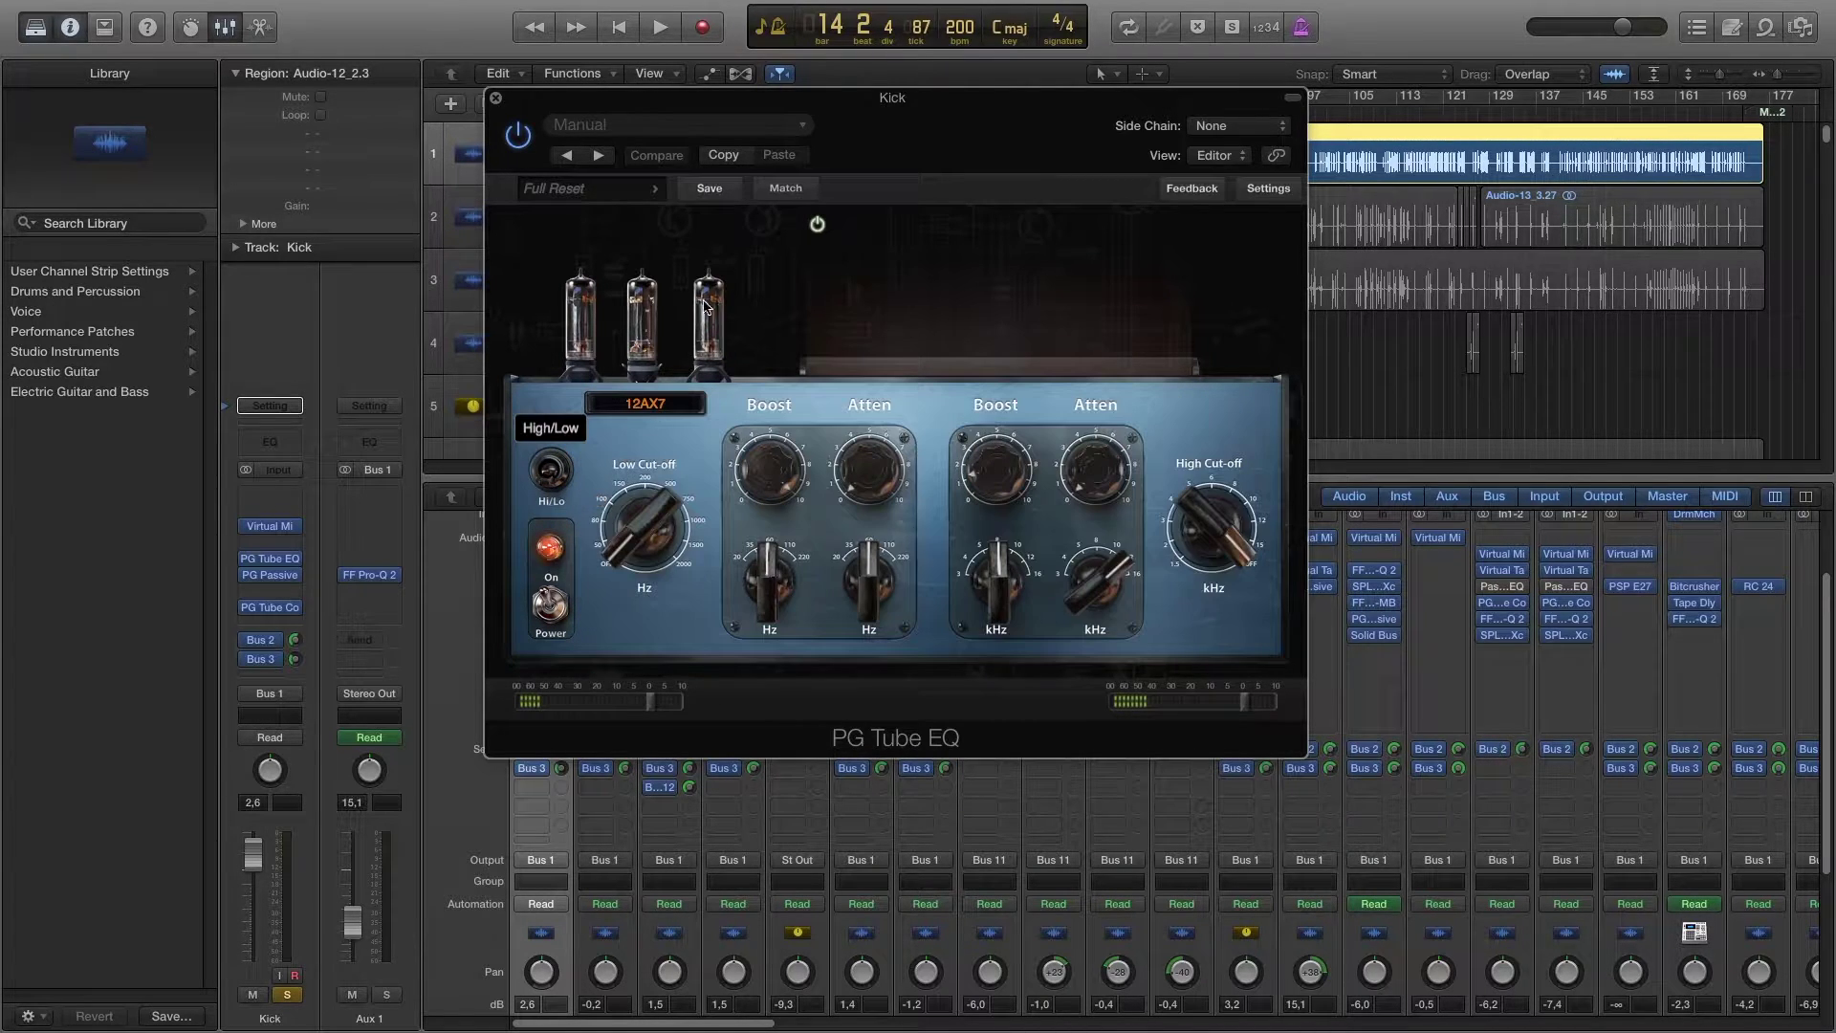
mouse_move(764, 572)
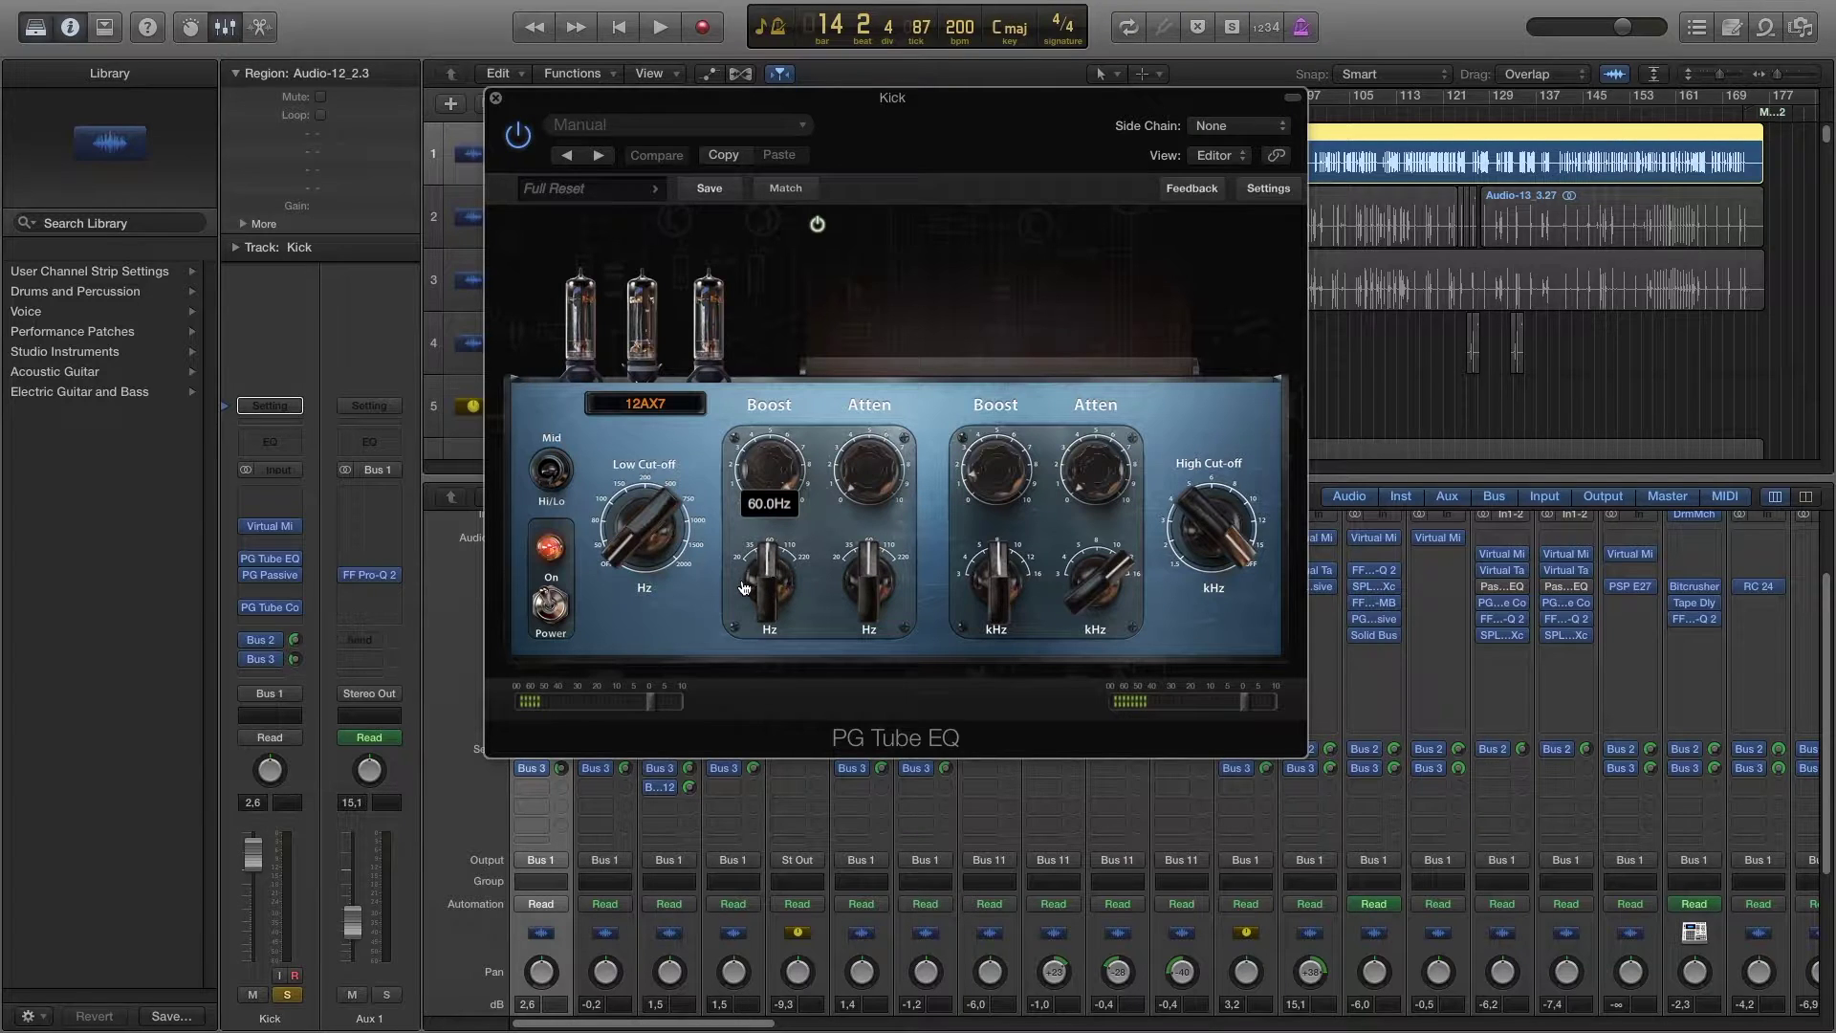
mouse_move(760, 467)
drag(771, 469, 773, 476)
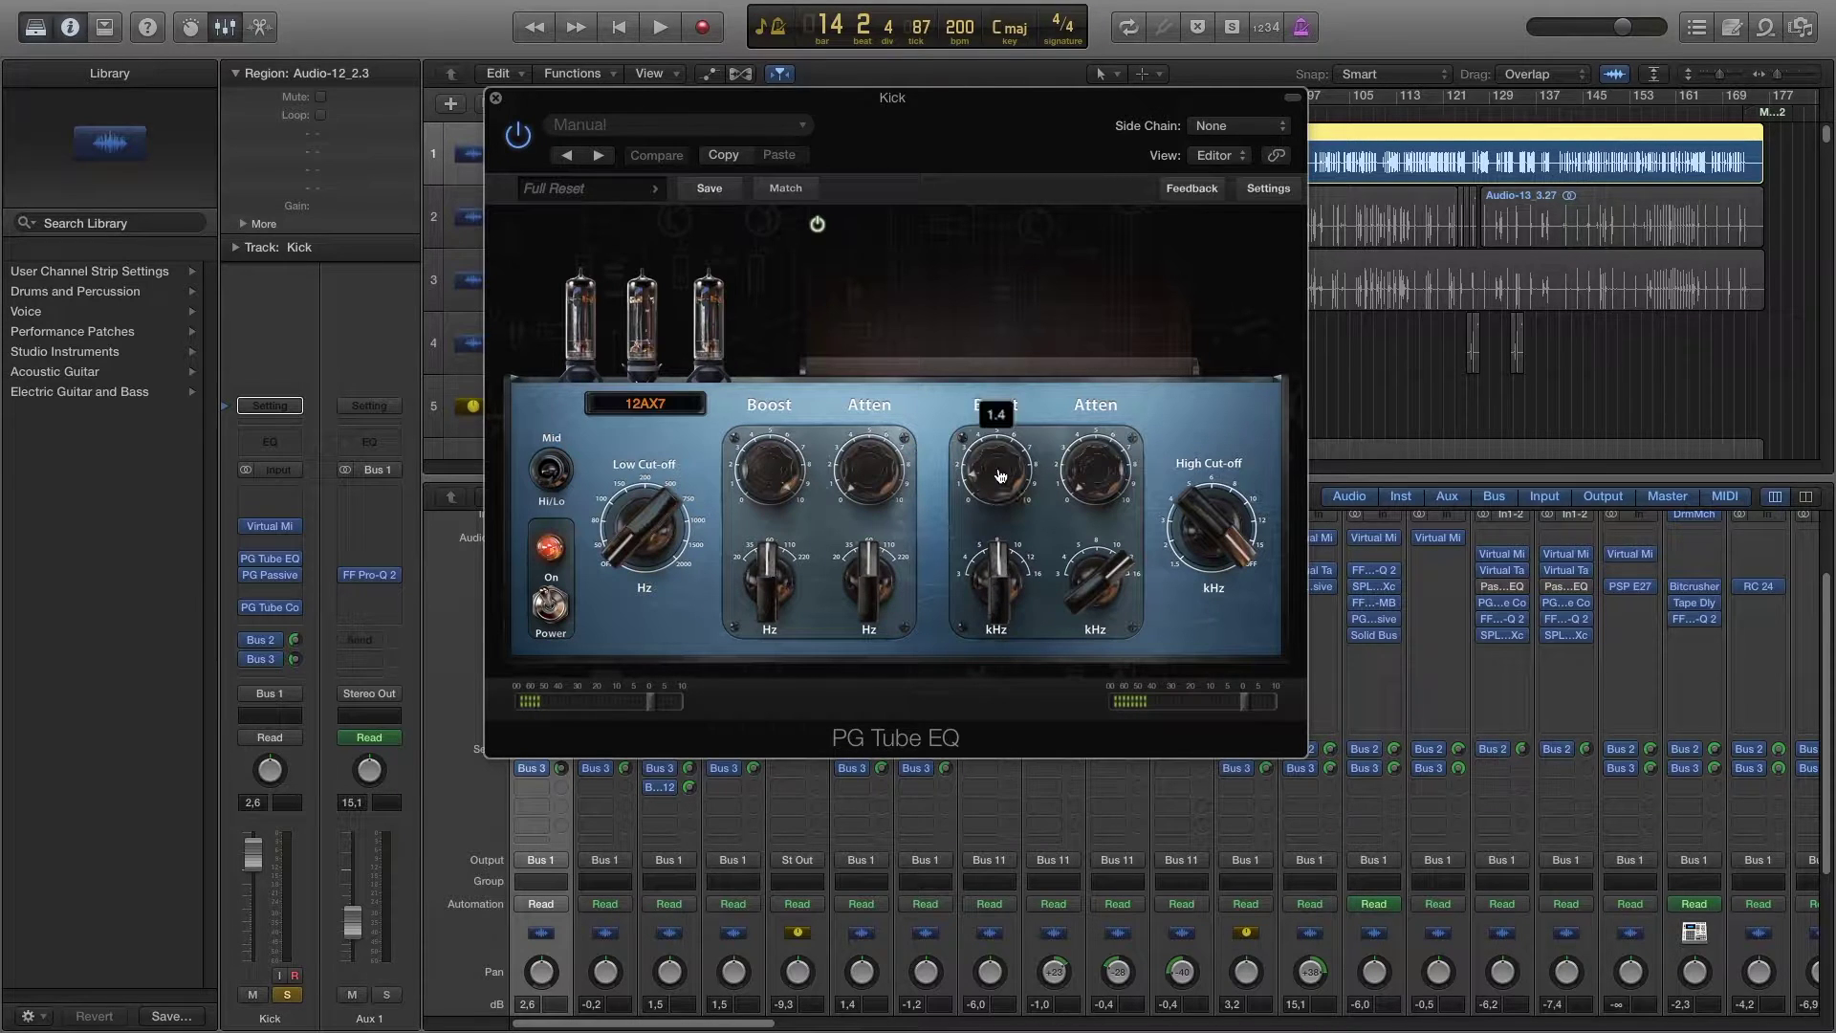
Step: Return PG Tube EQ to its Mid section, examine the peak gains and frequencies, and close the plug-in
click(562, 488)
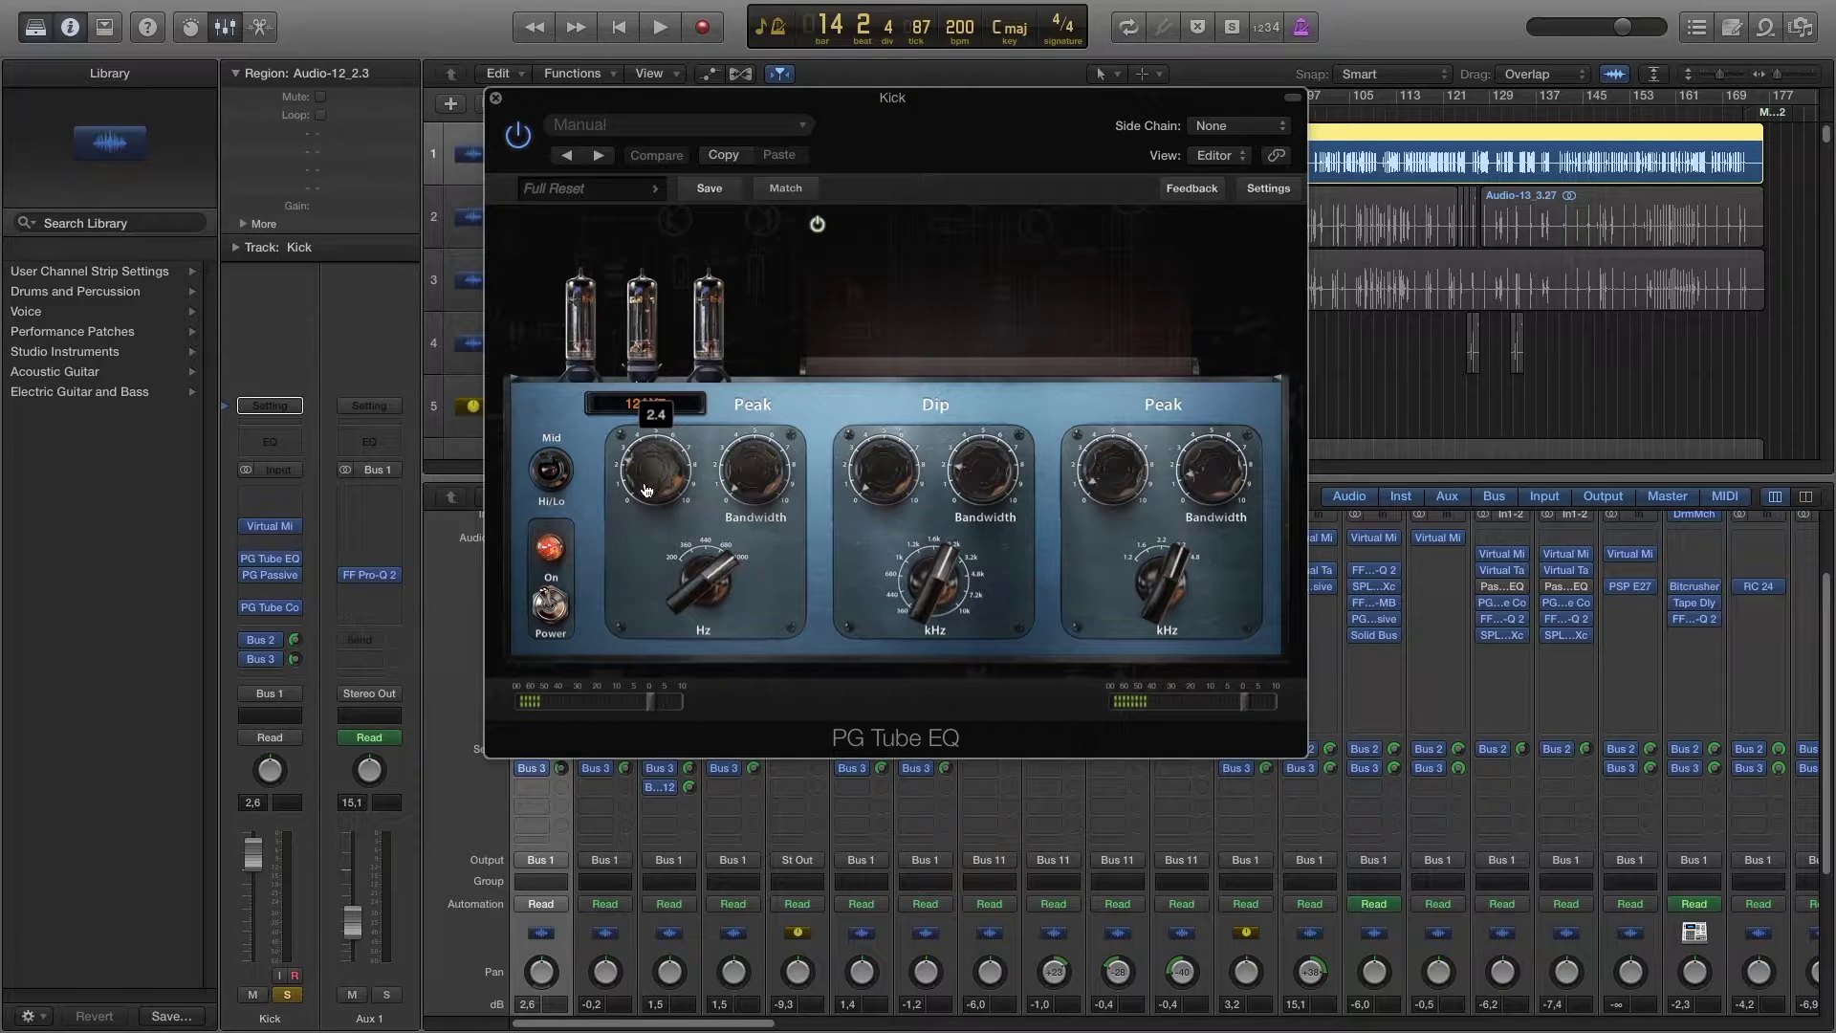
mouse_move(710, 580)
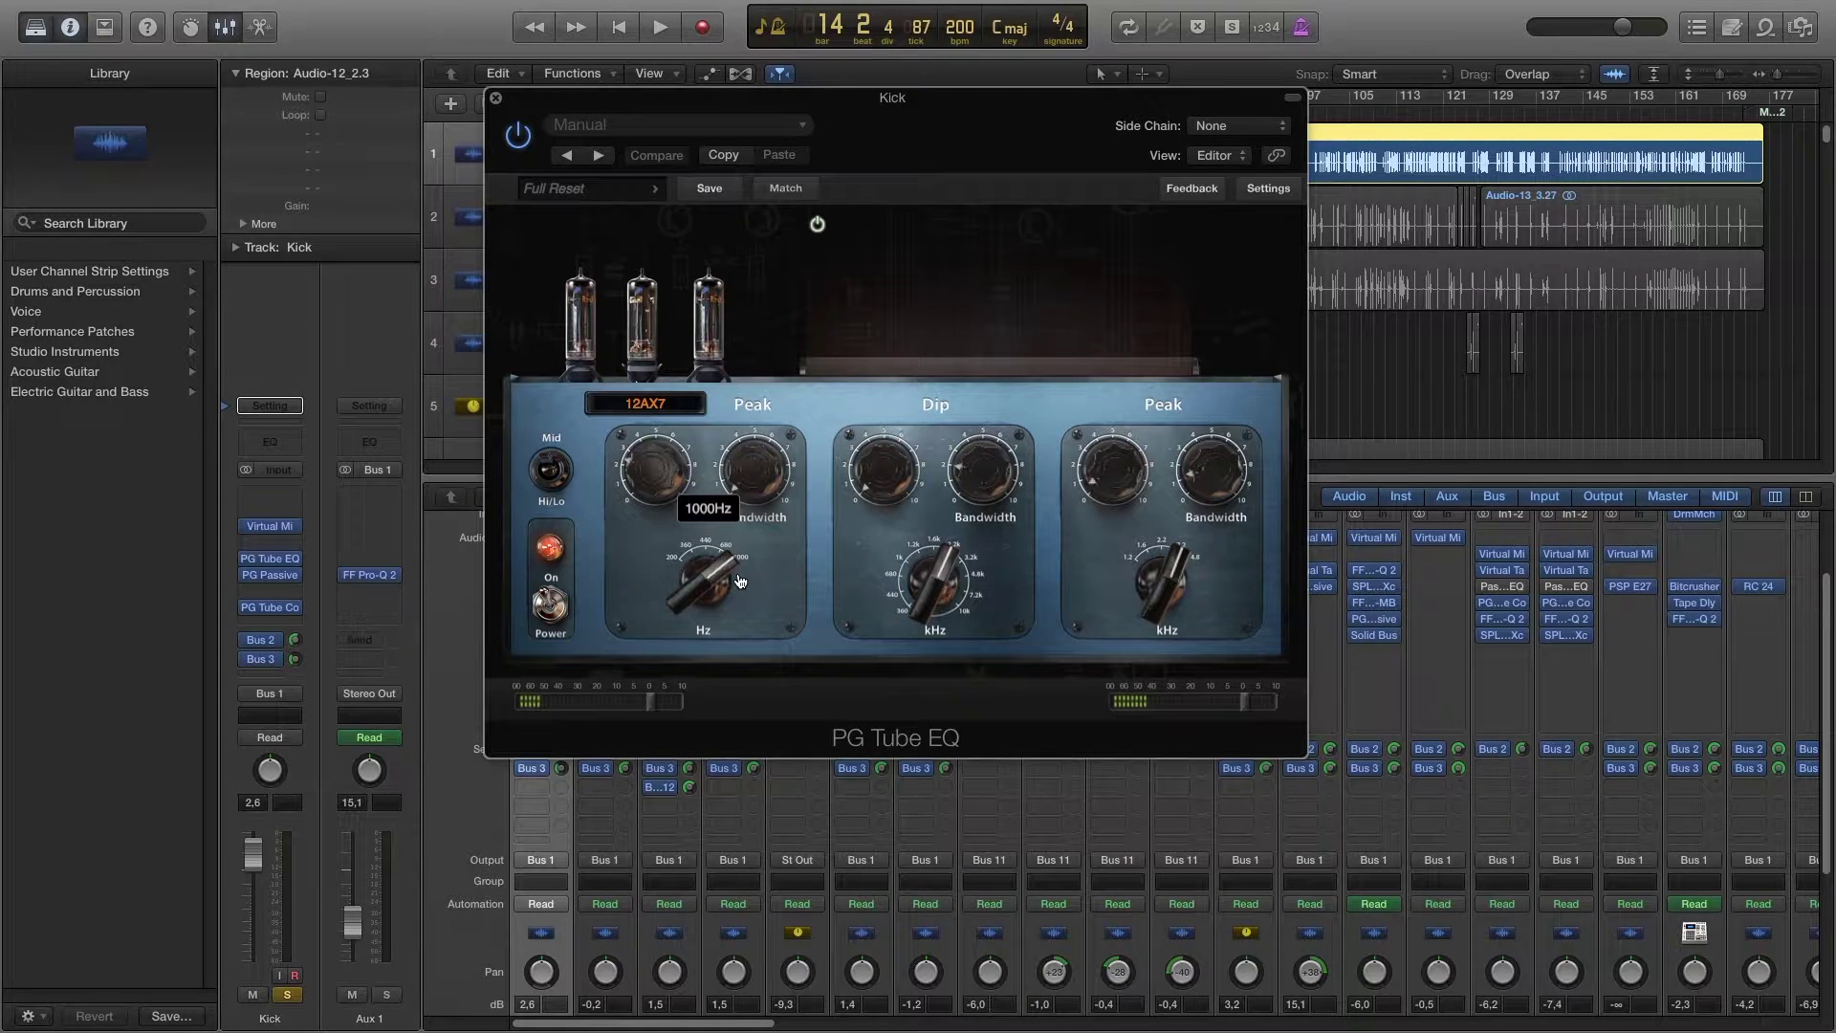
mouse_move(657, 460)
mouse_move(1164, 580)
mouse_move(1104, 504)
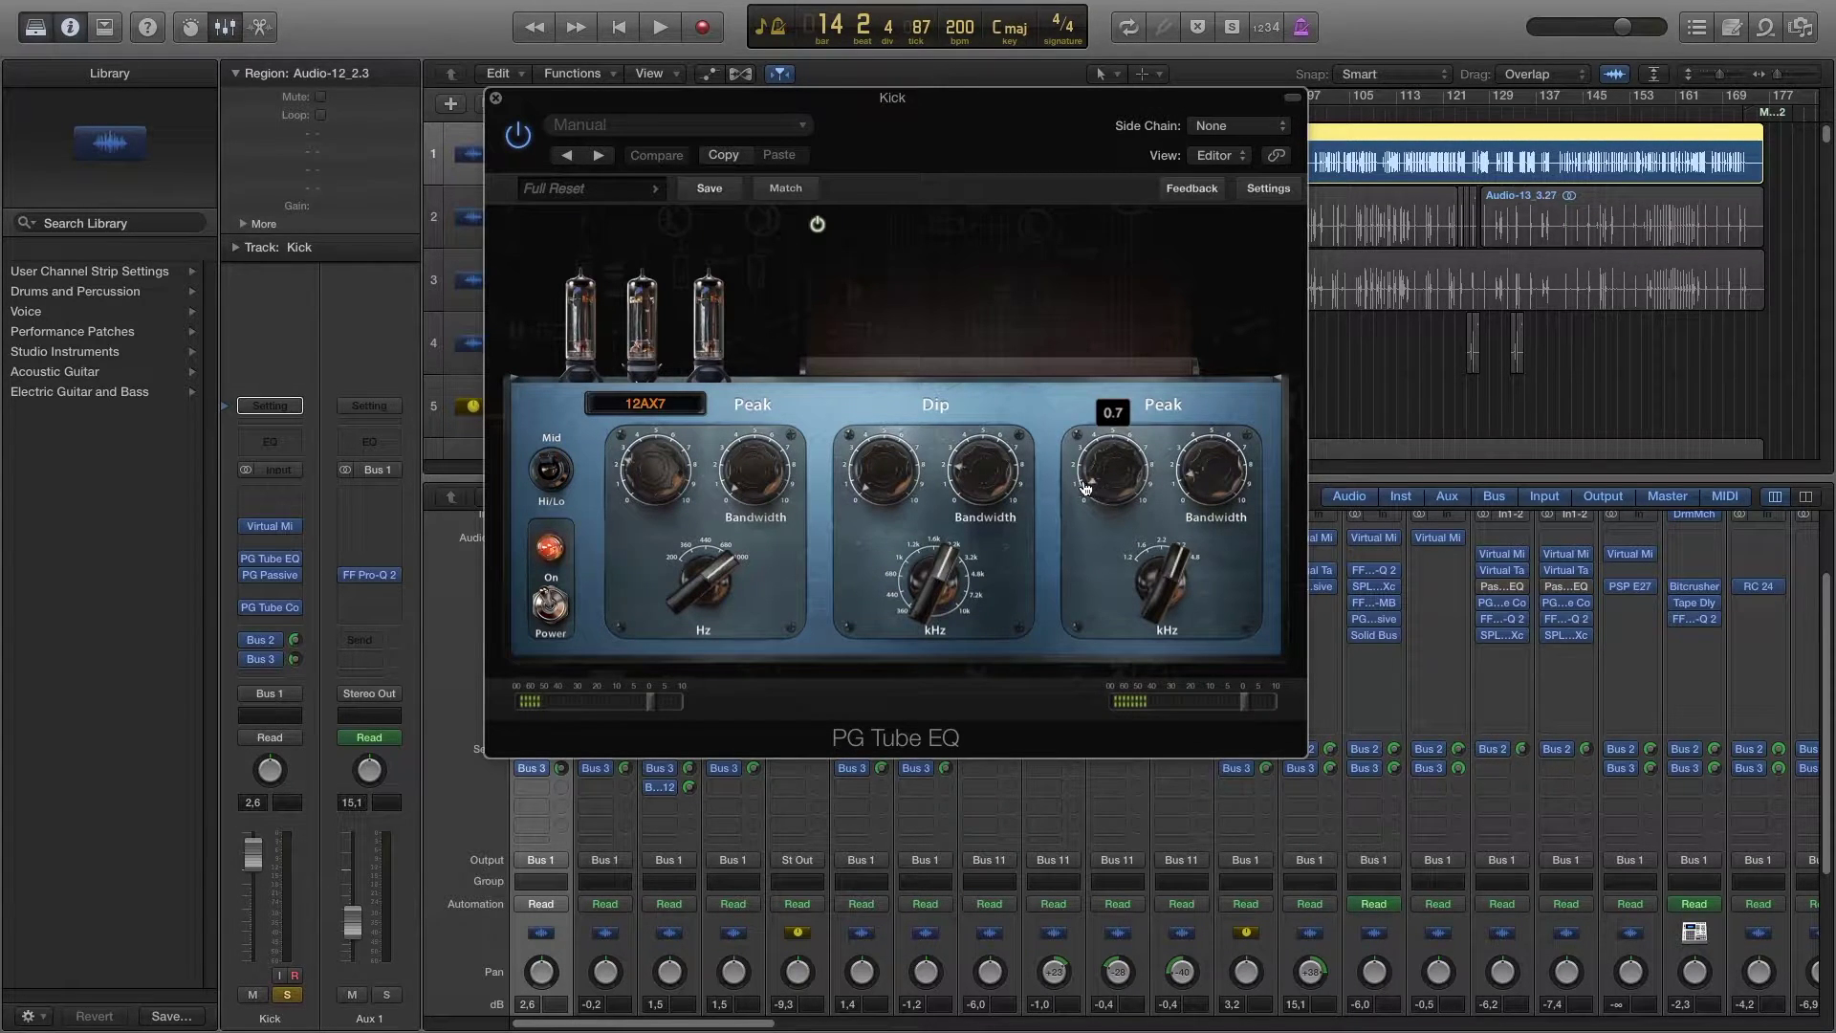
click(498, 101)
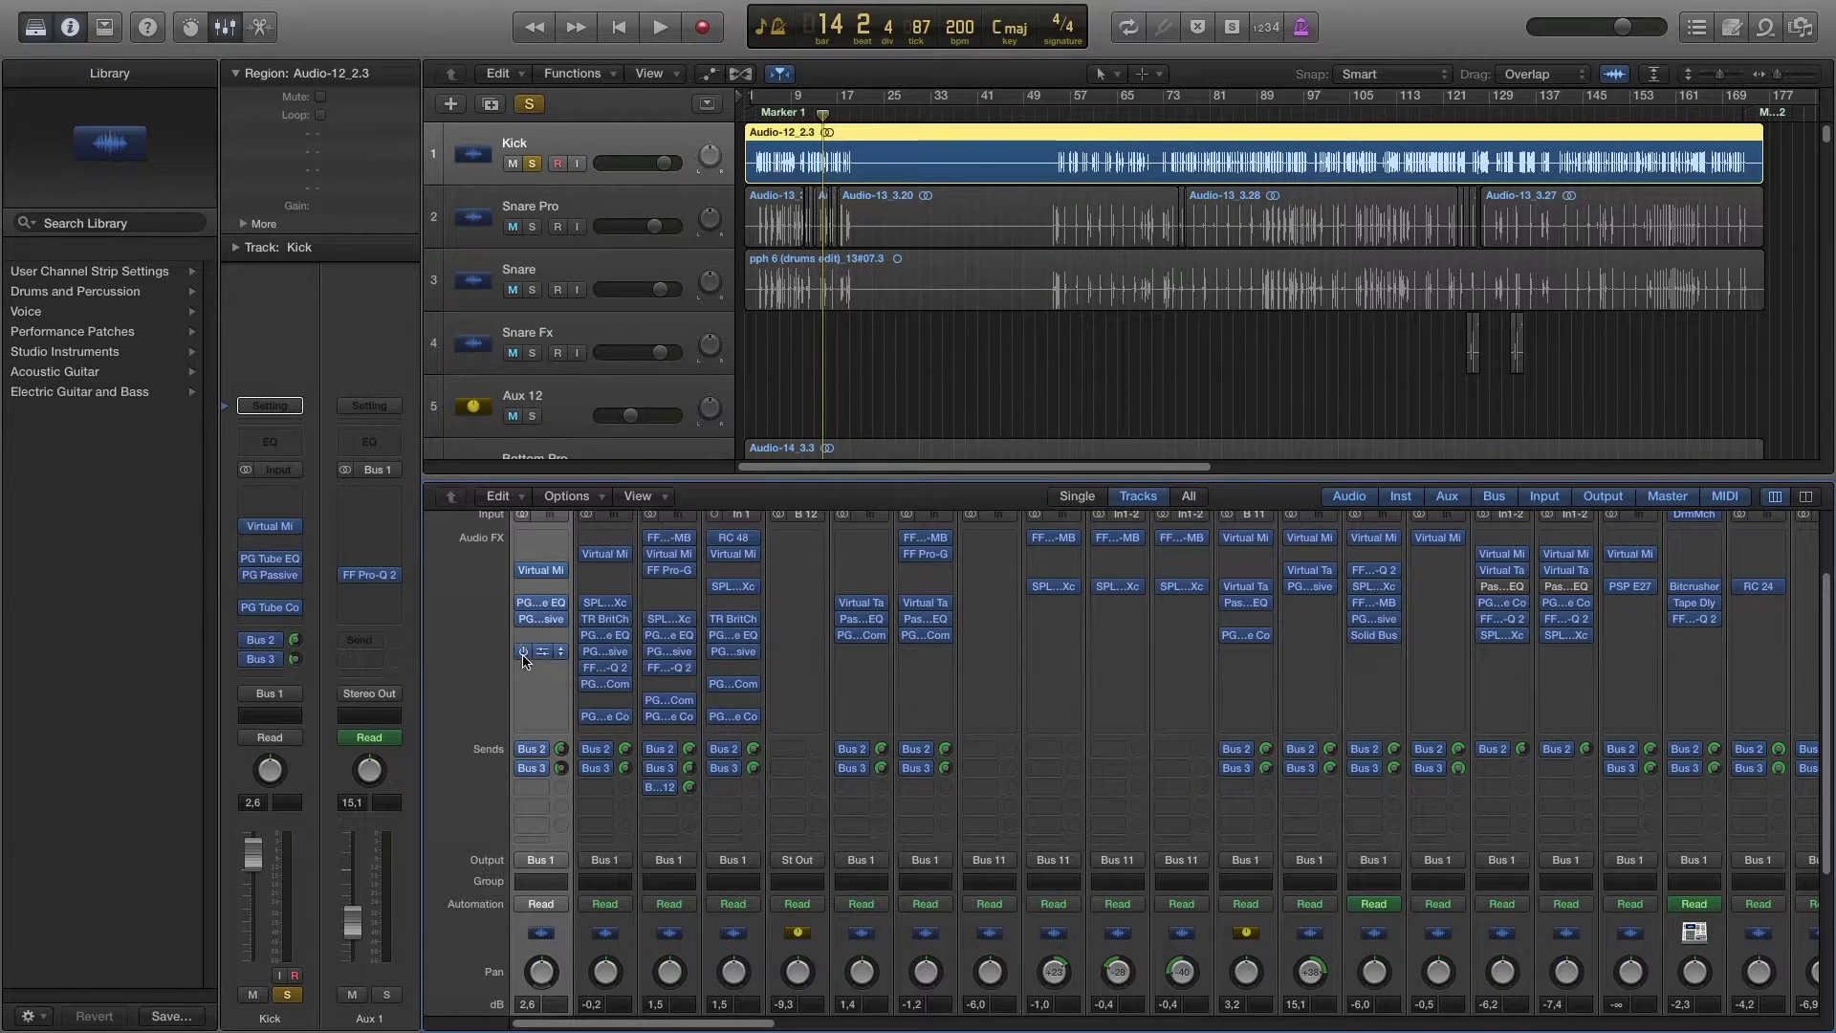
Step: Bypass the Kick's PG Passive EQ and PG Tube Co inserts and play the soloed kick from bar 3 with PG Tube EQ enabled
click(762, 113)
key(space)
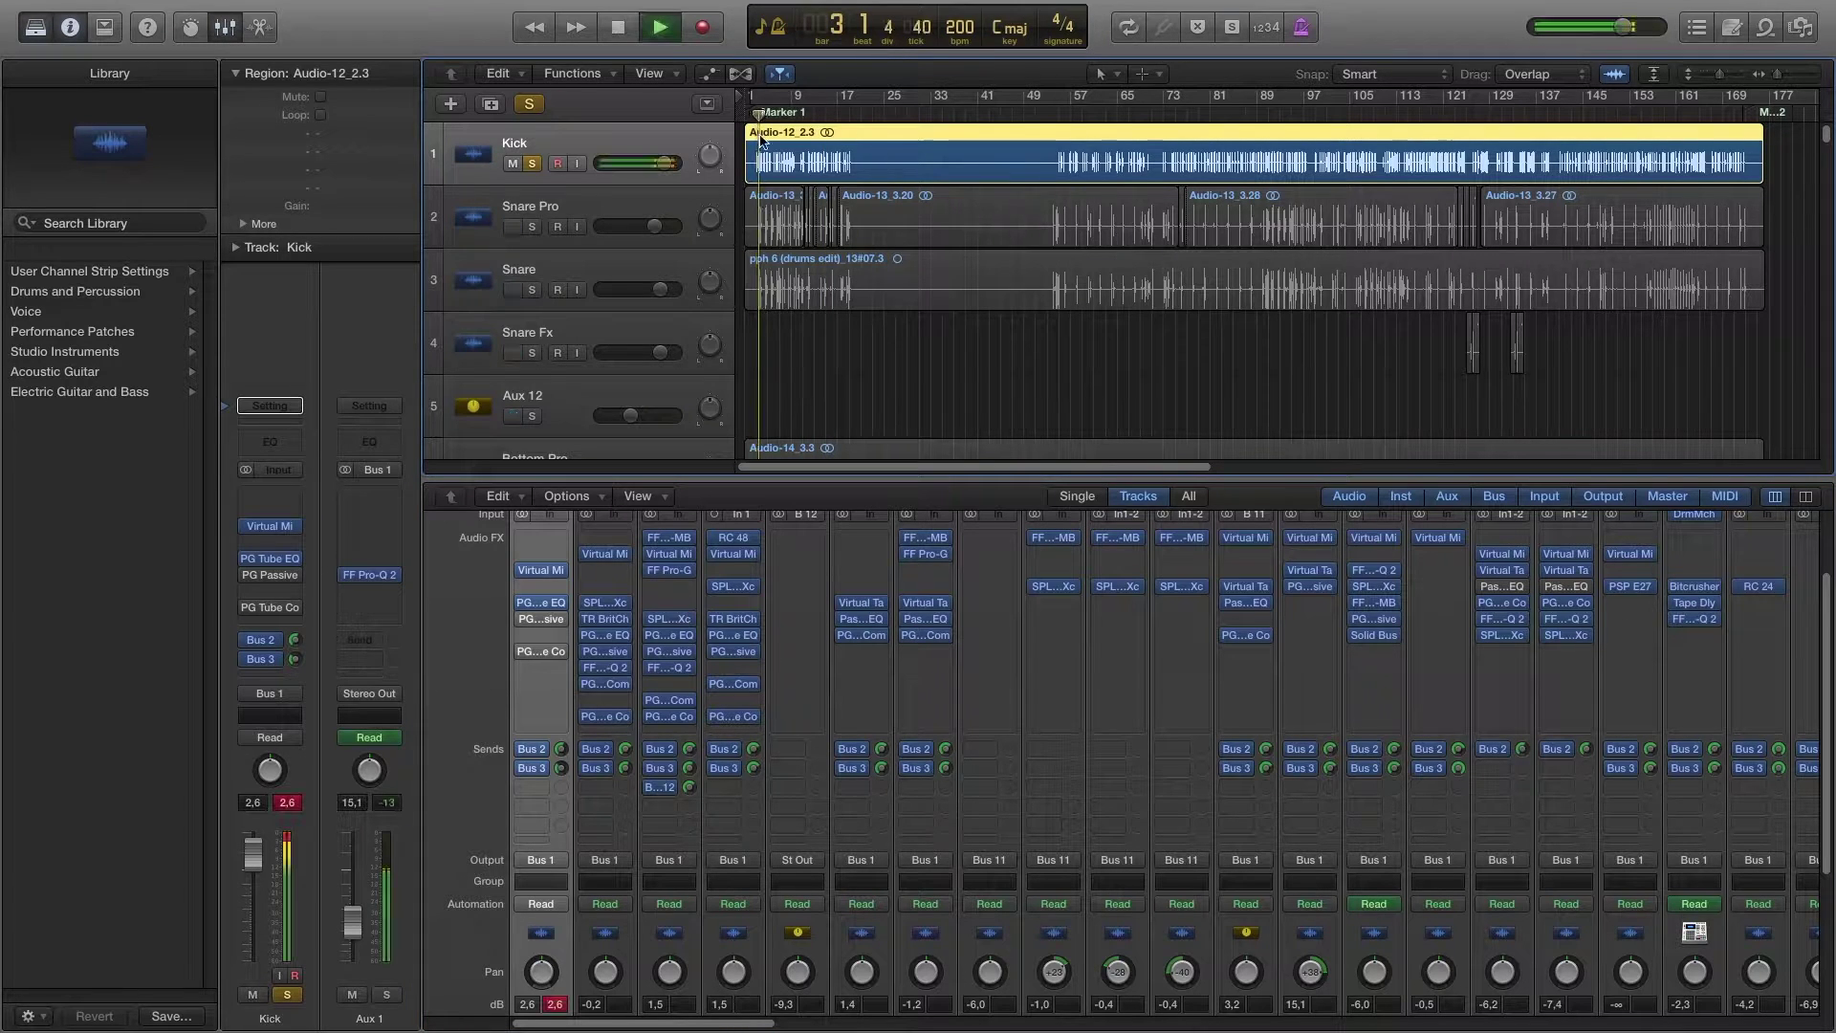
click(1053, 341)
mouse_move(524, 610)
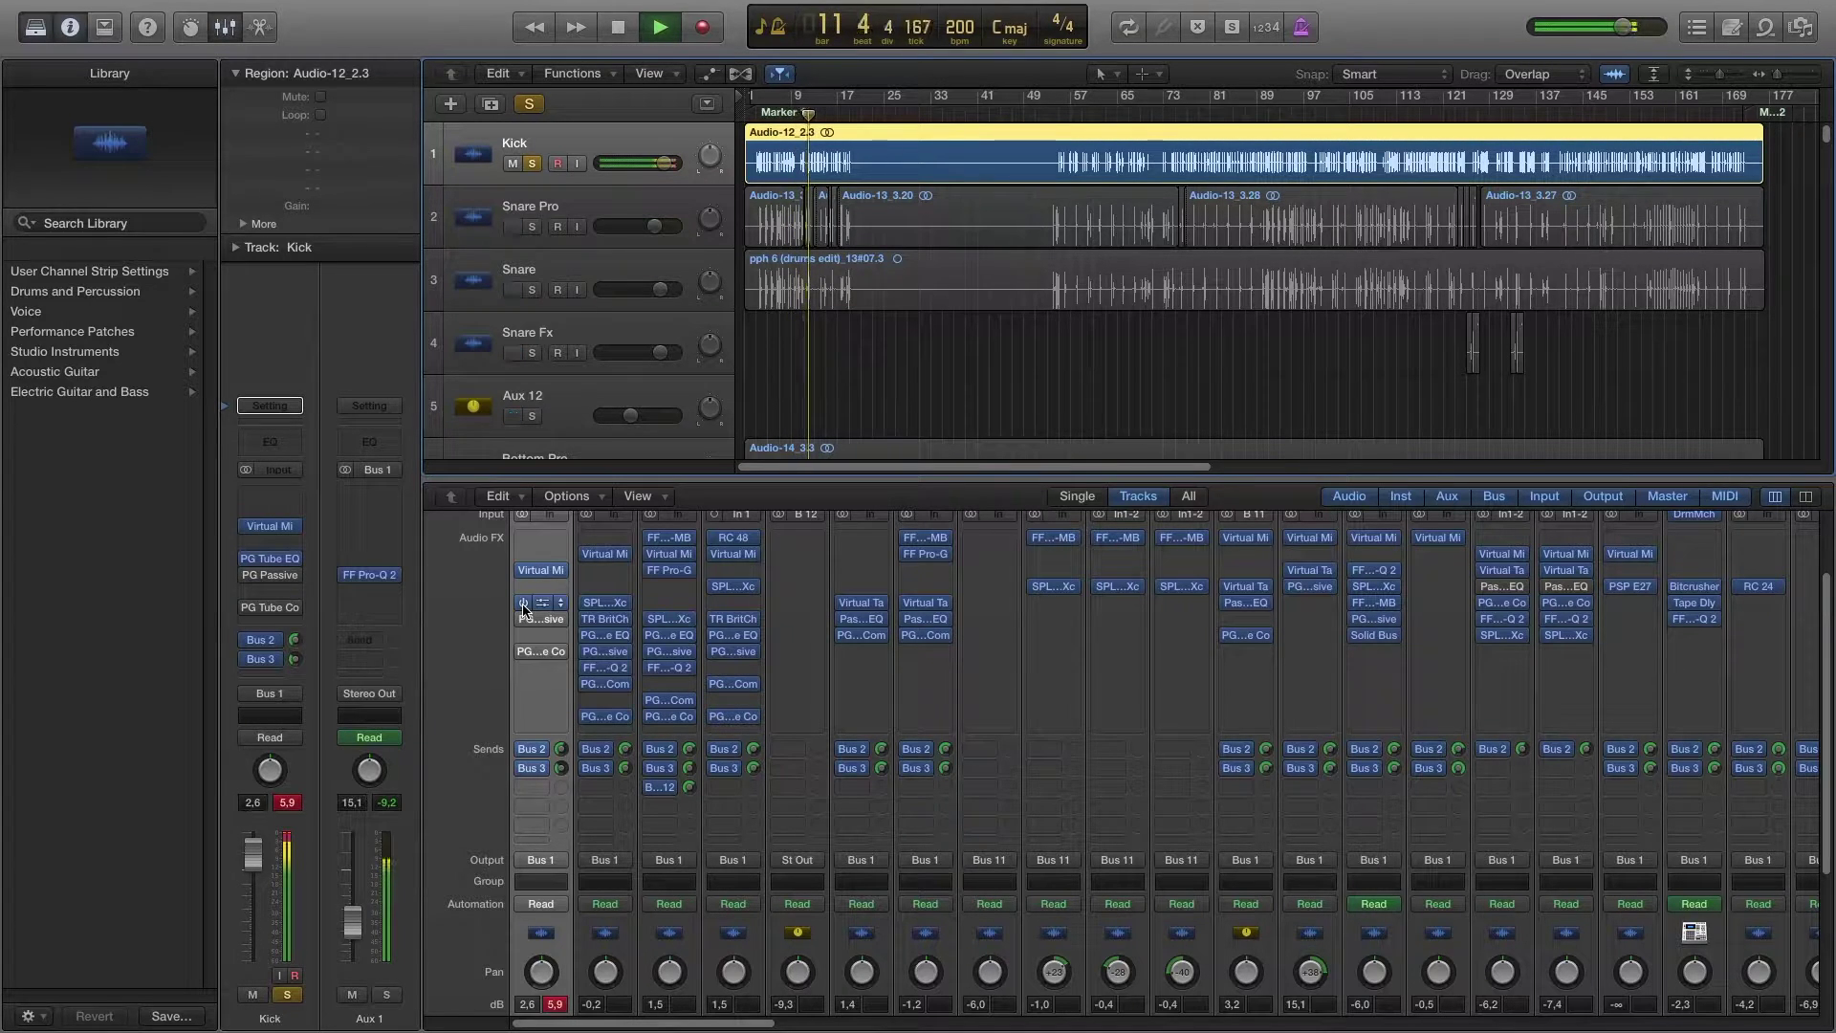
key(space)
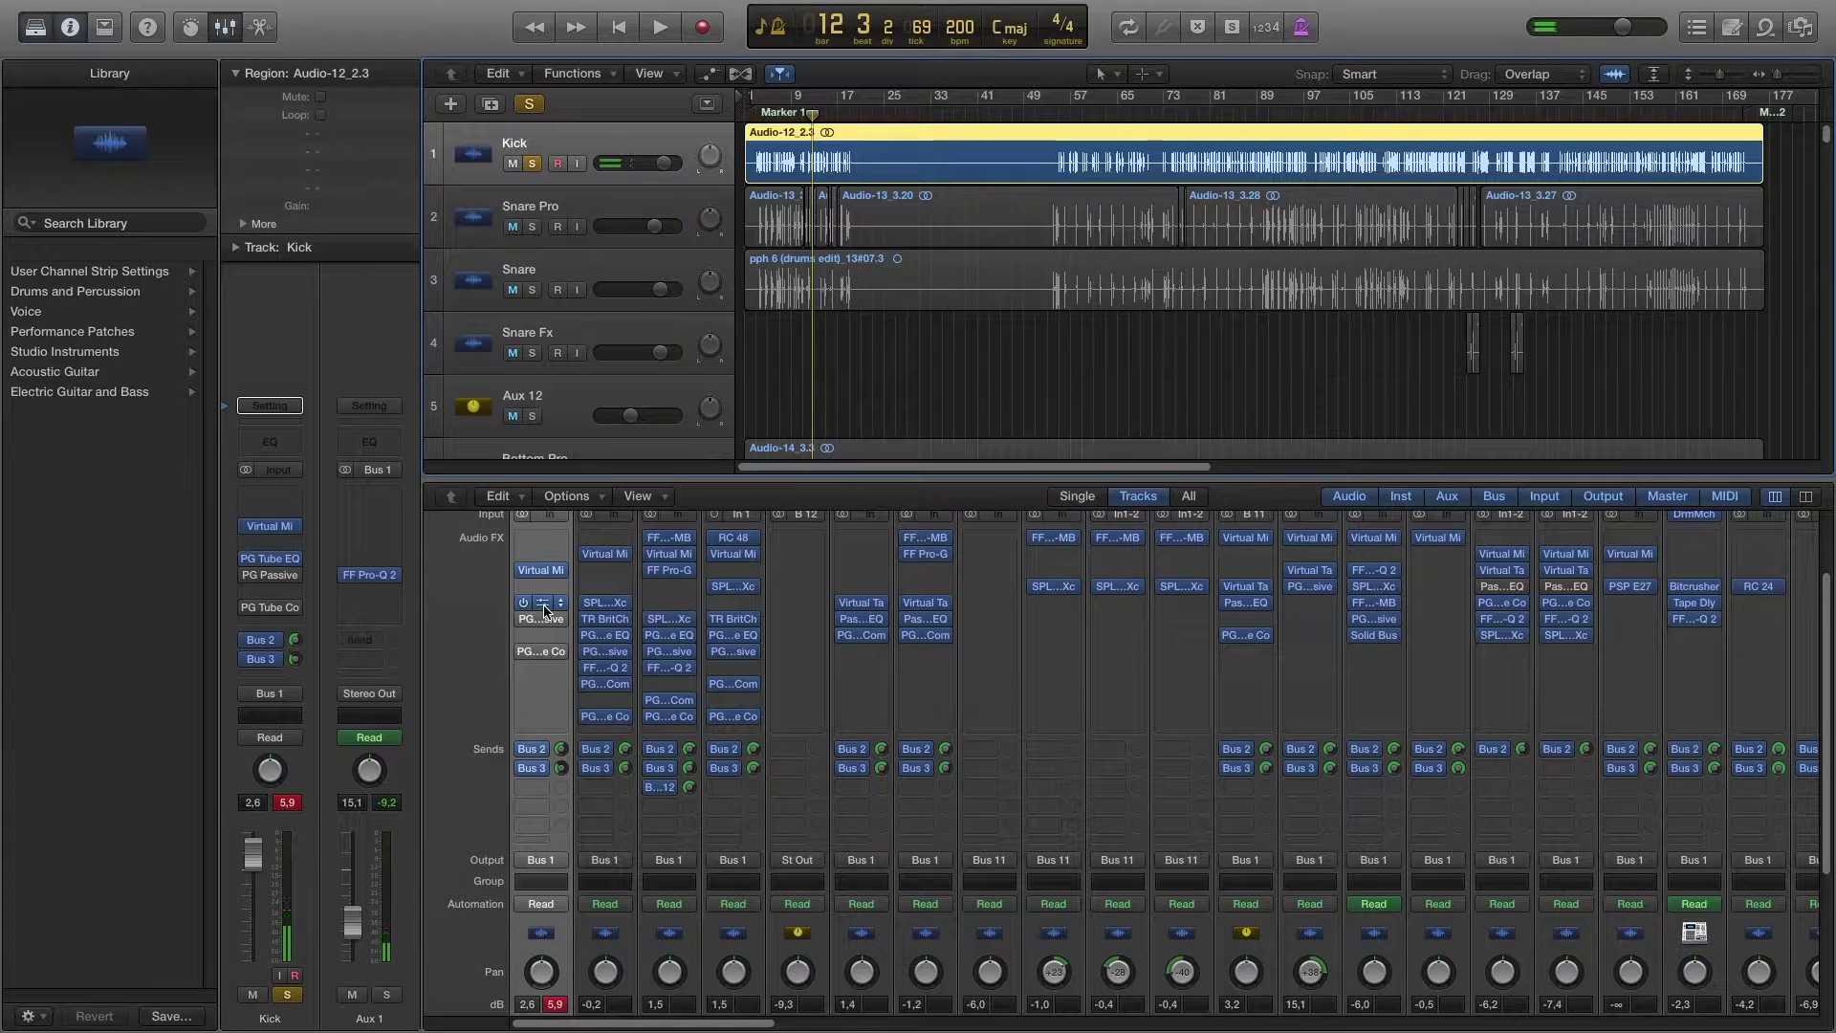
Step: Open PG Passive EQ on the Kick channel, enable it and reposition its window
click(545, 612)
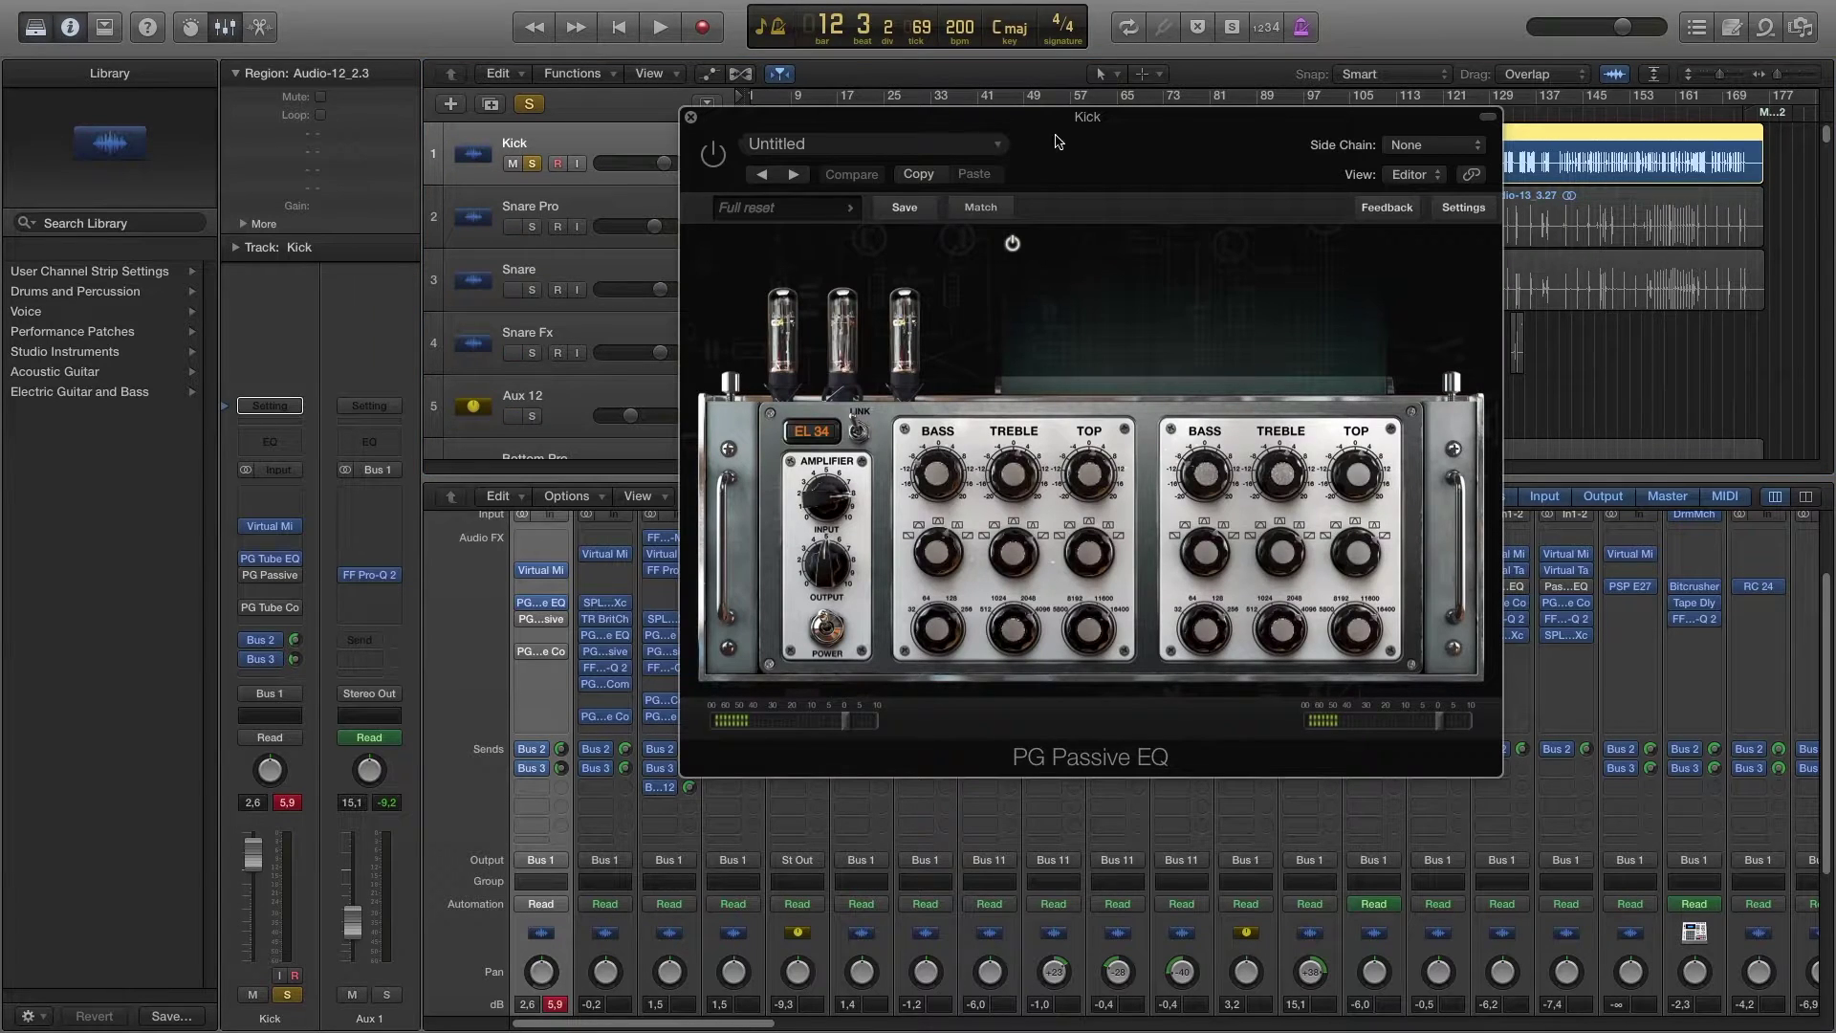
drag(1056, 141, 1100, 199)
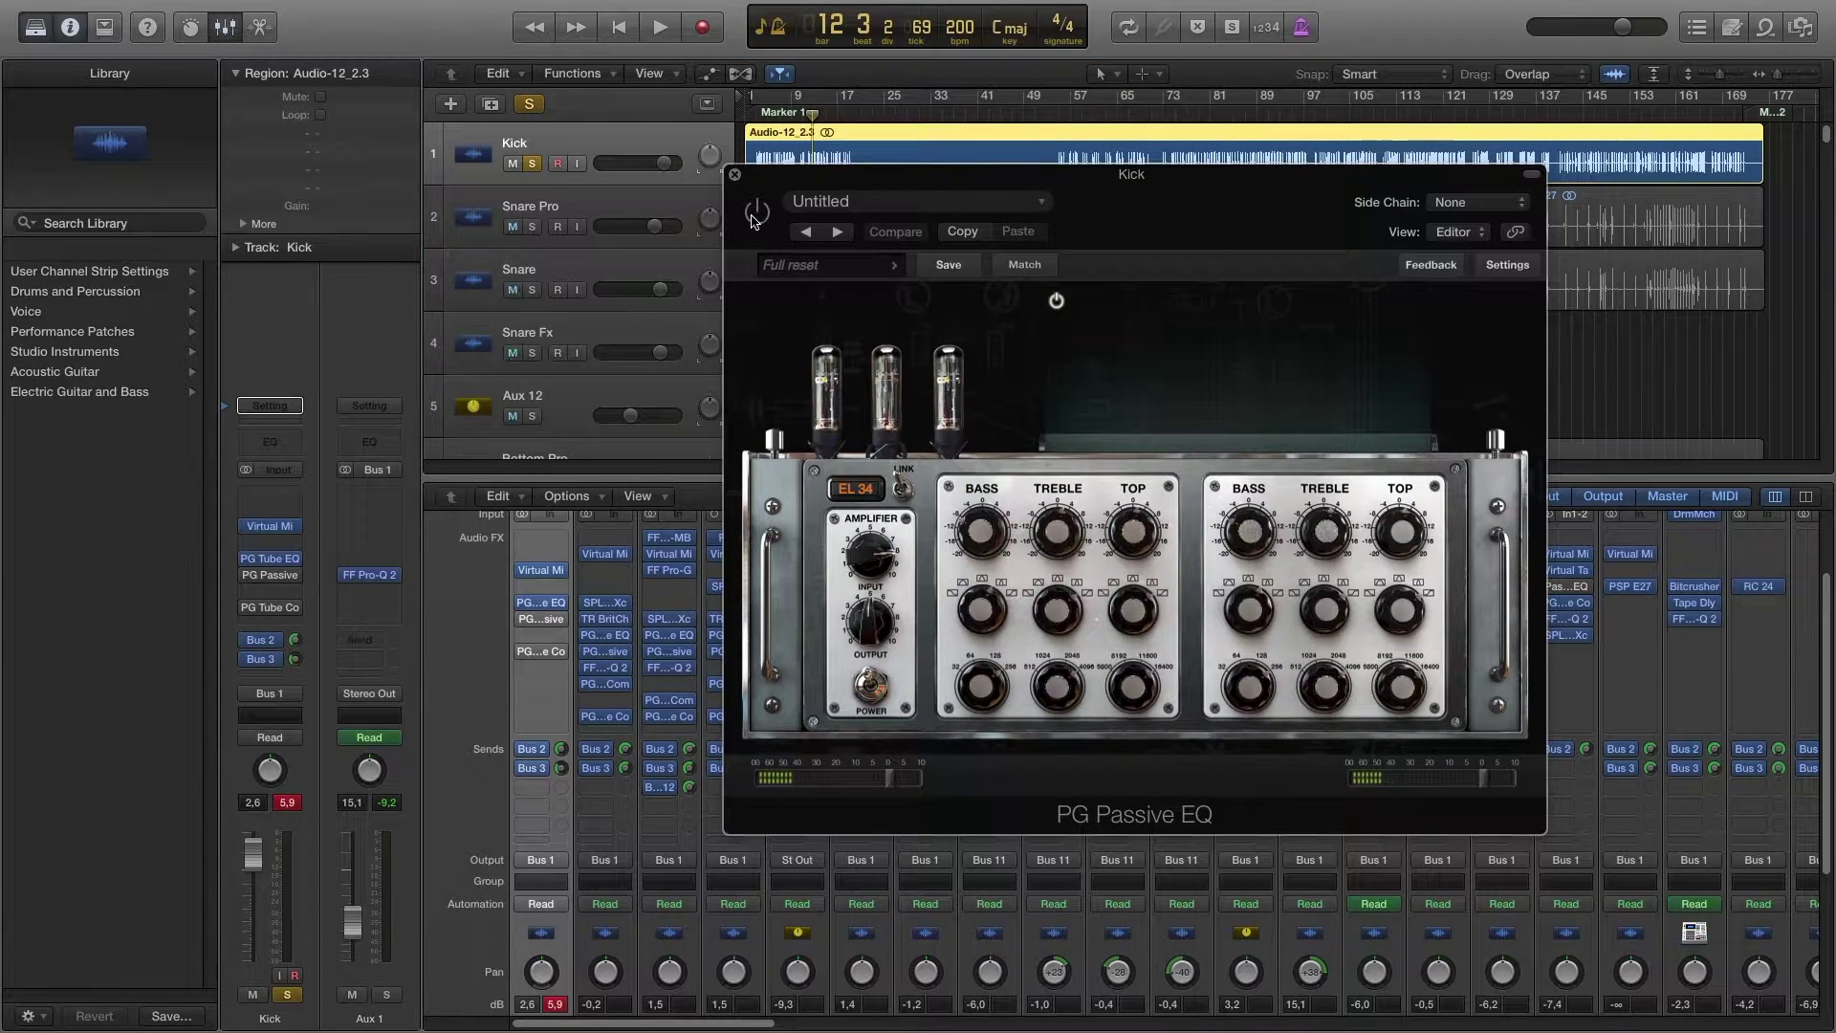
drag(793, 174, 595, 173)
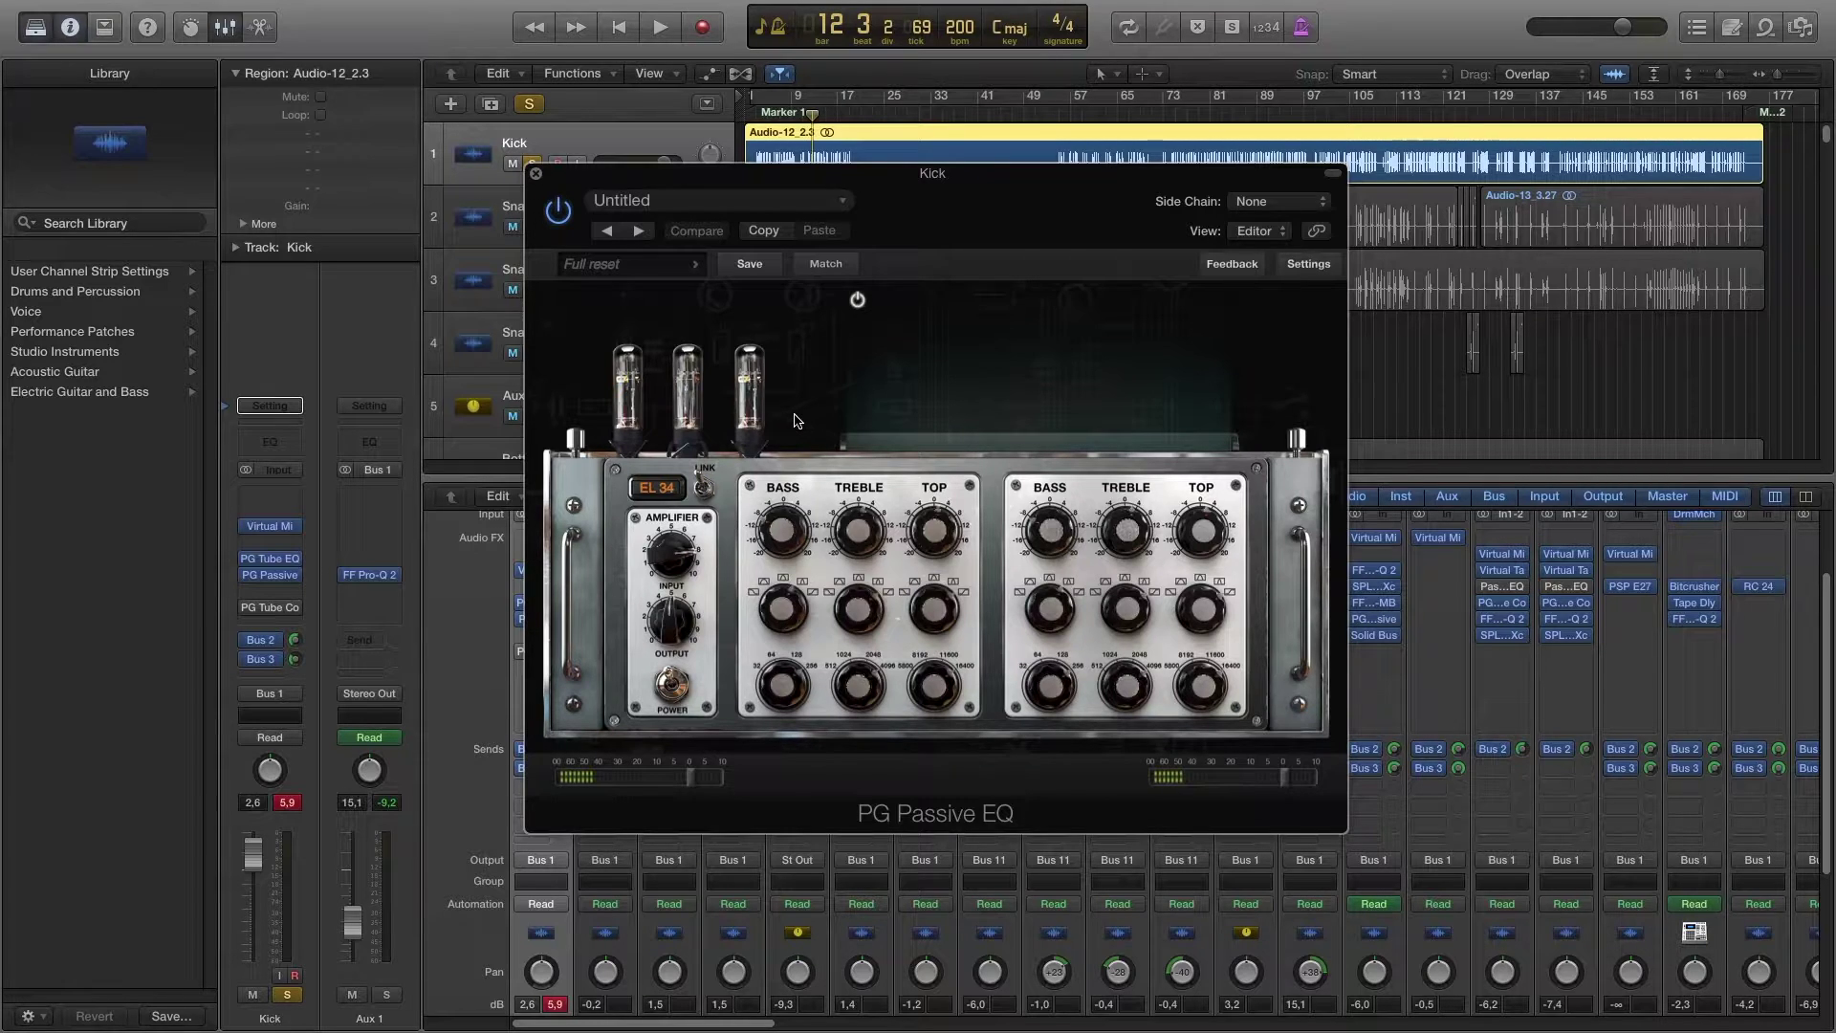
Step: Examine PG Passive EQ's bass and top band frequencies, gains and filter shapes, and close the plug-in
mouse_move(784, 706)
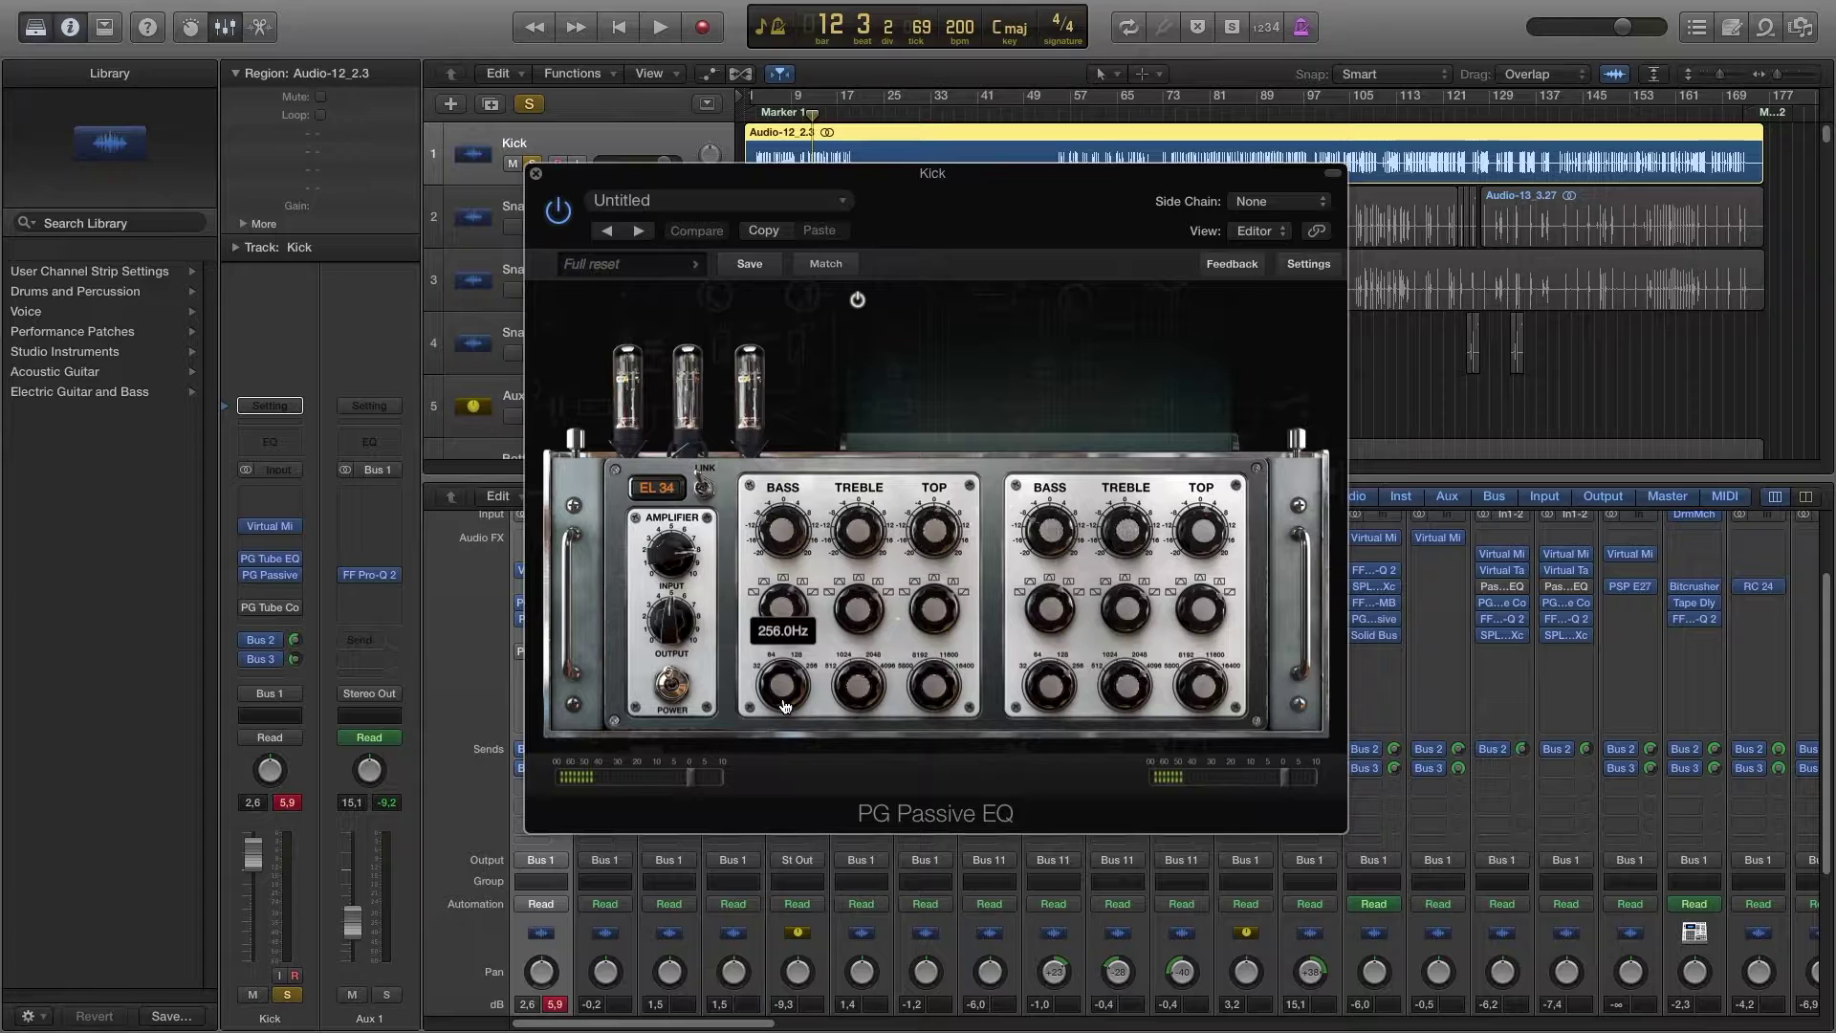
mouse_move(779, 537)
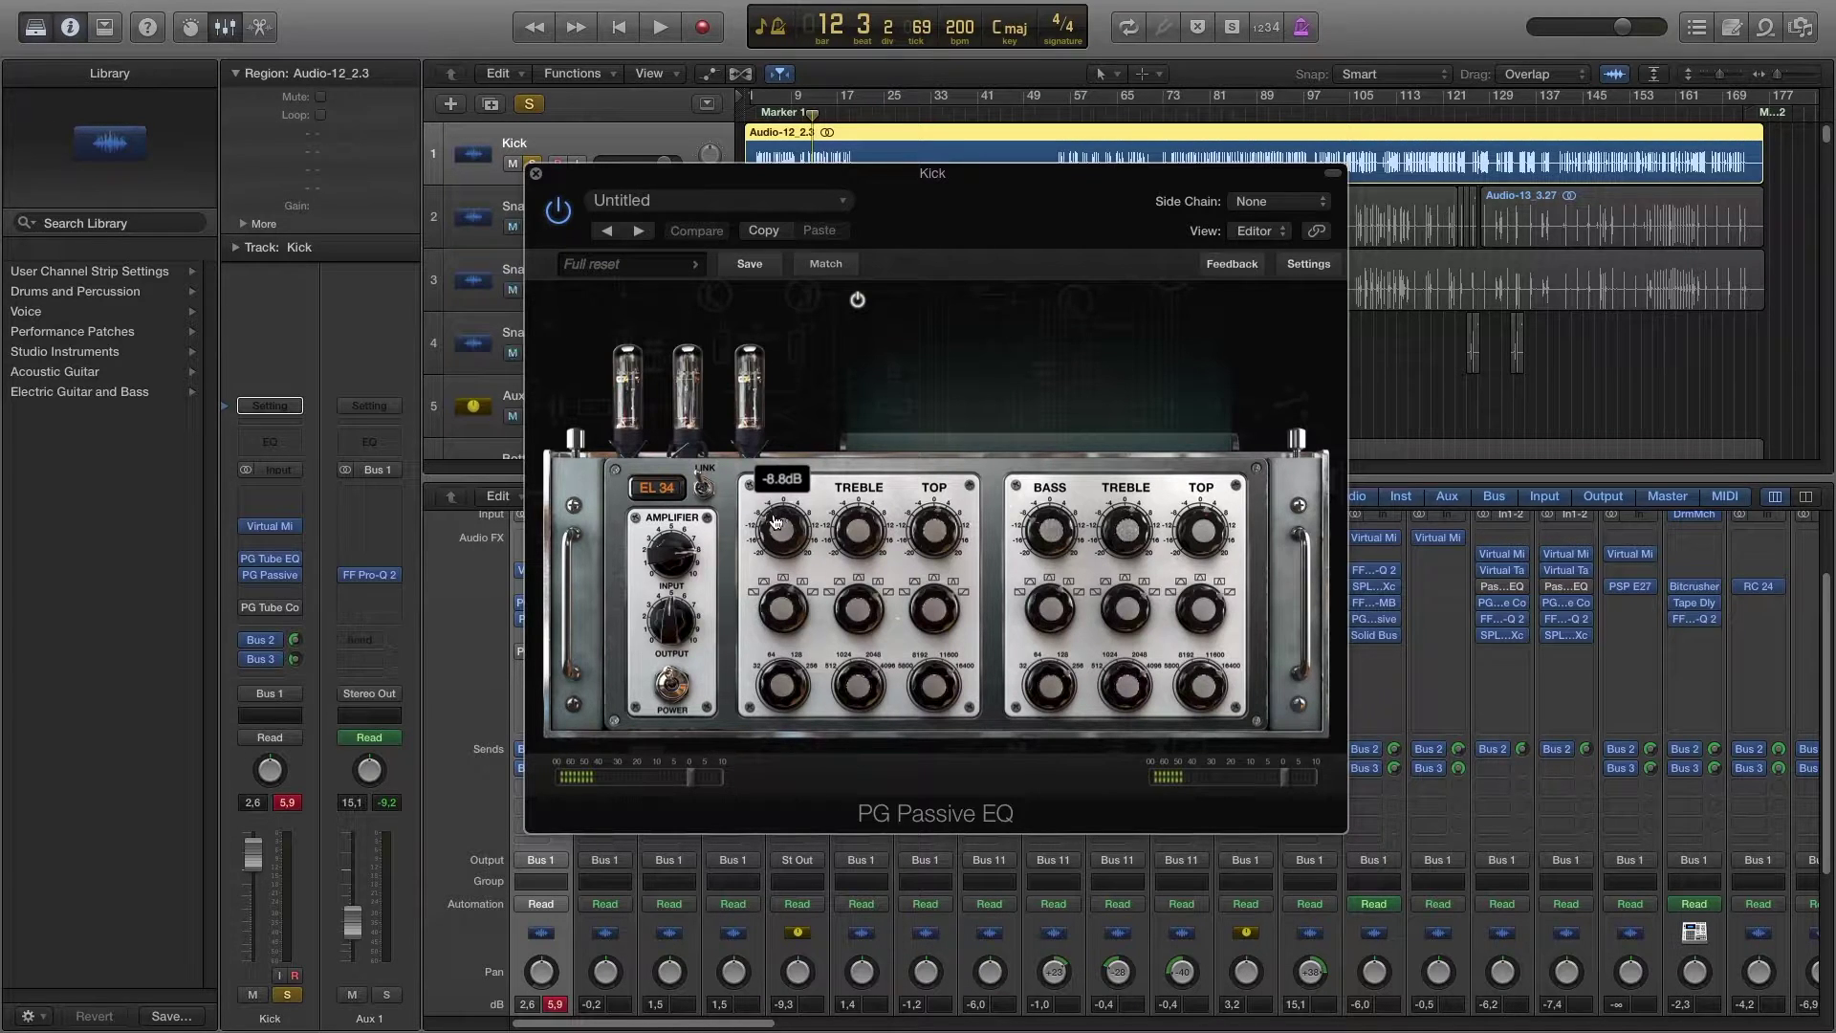
mouse_move(789, 605)
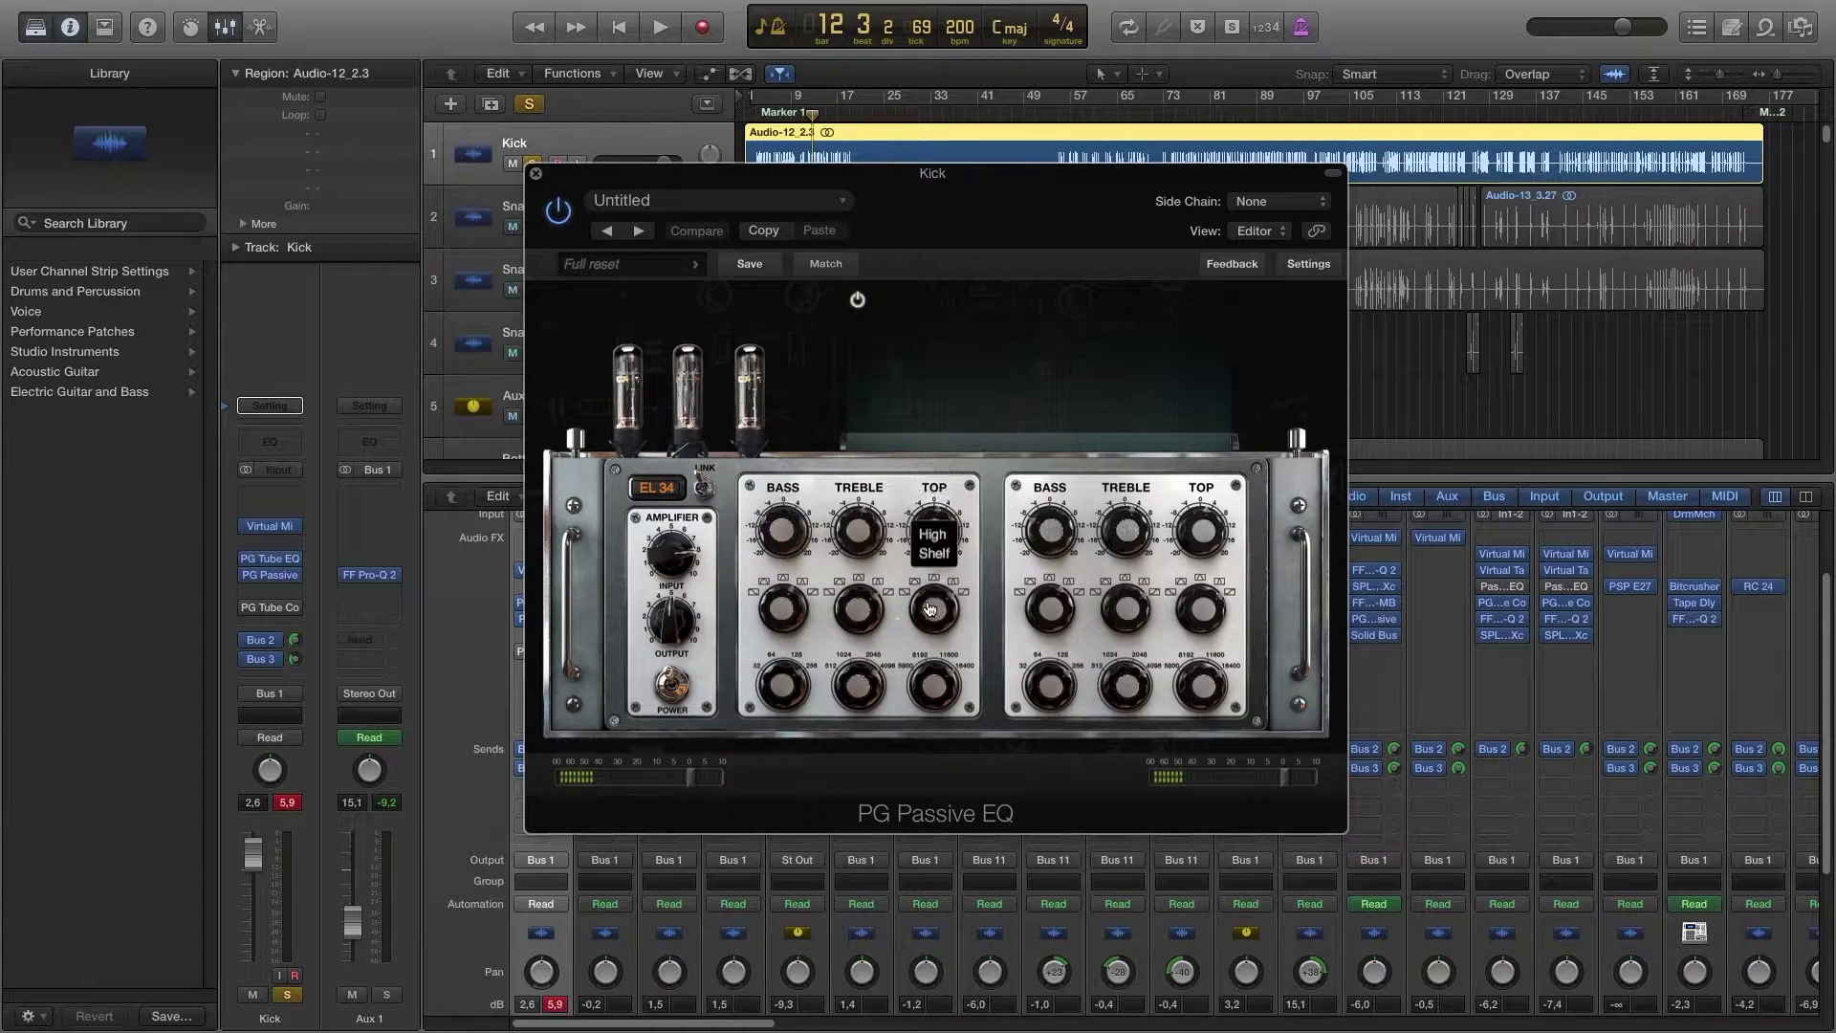
mouse_move(936, 702)
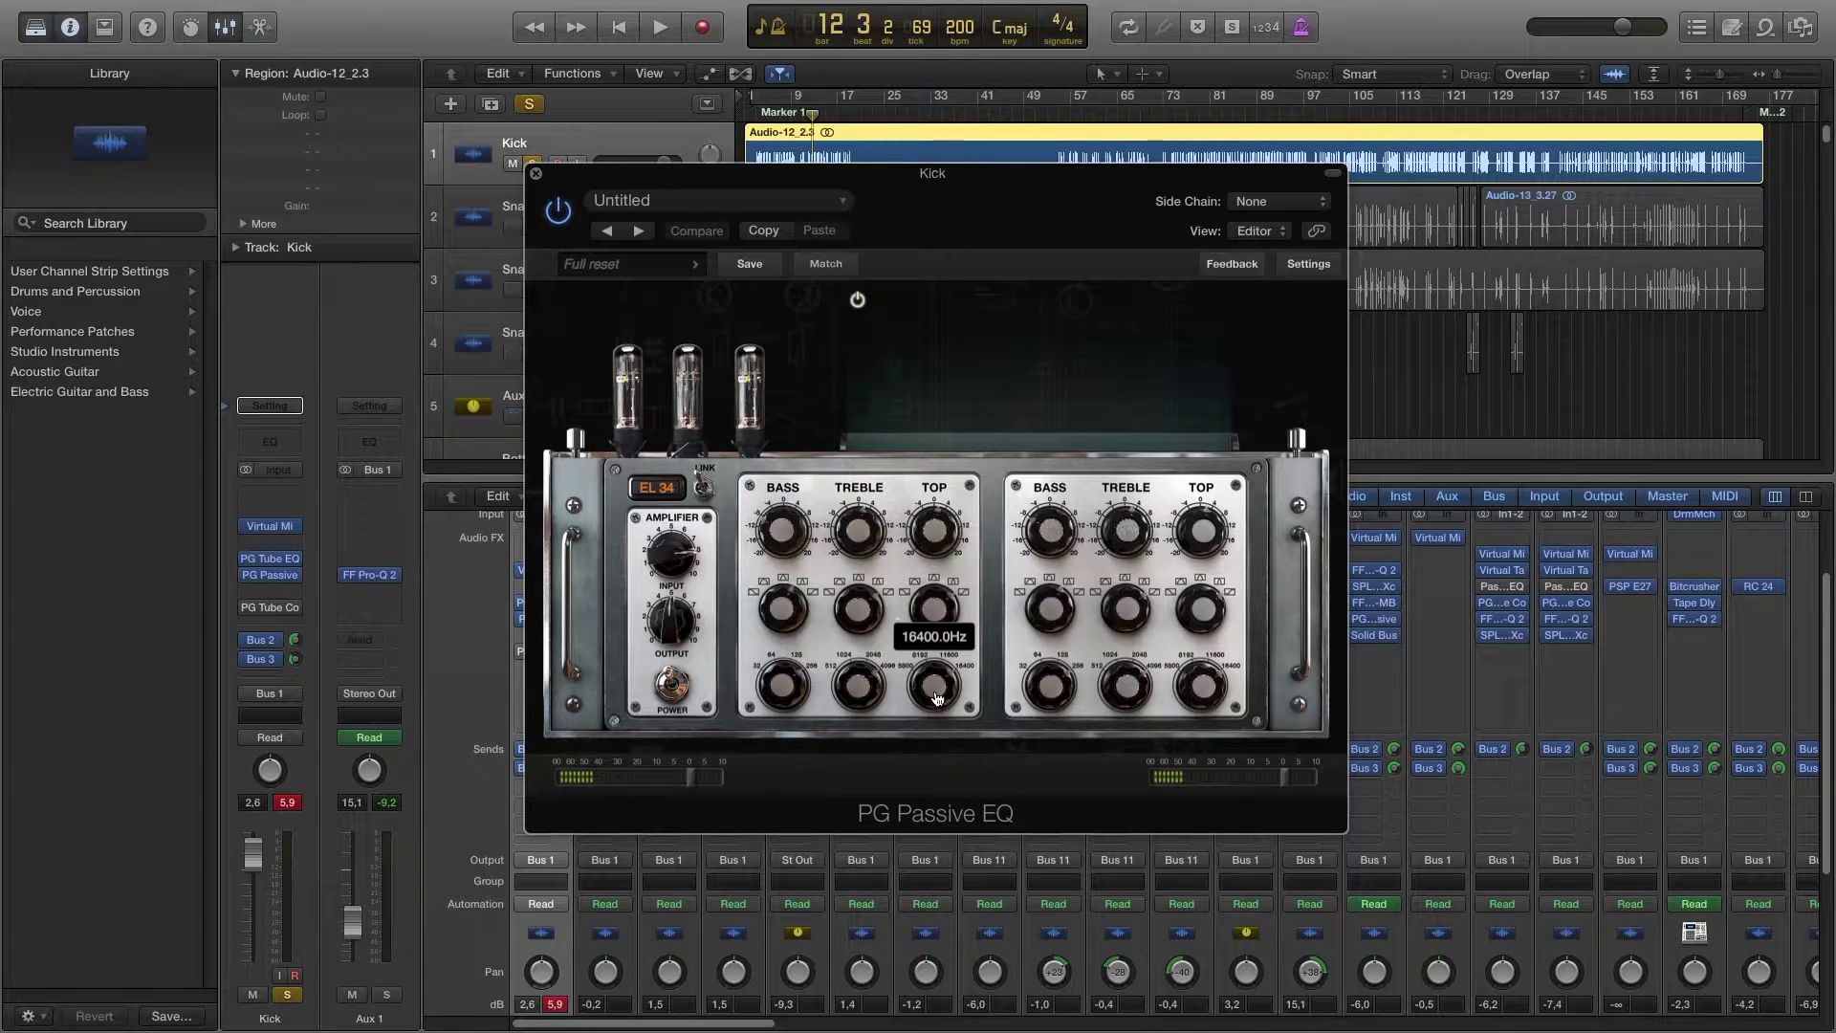
mouse_move(942, 629)
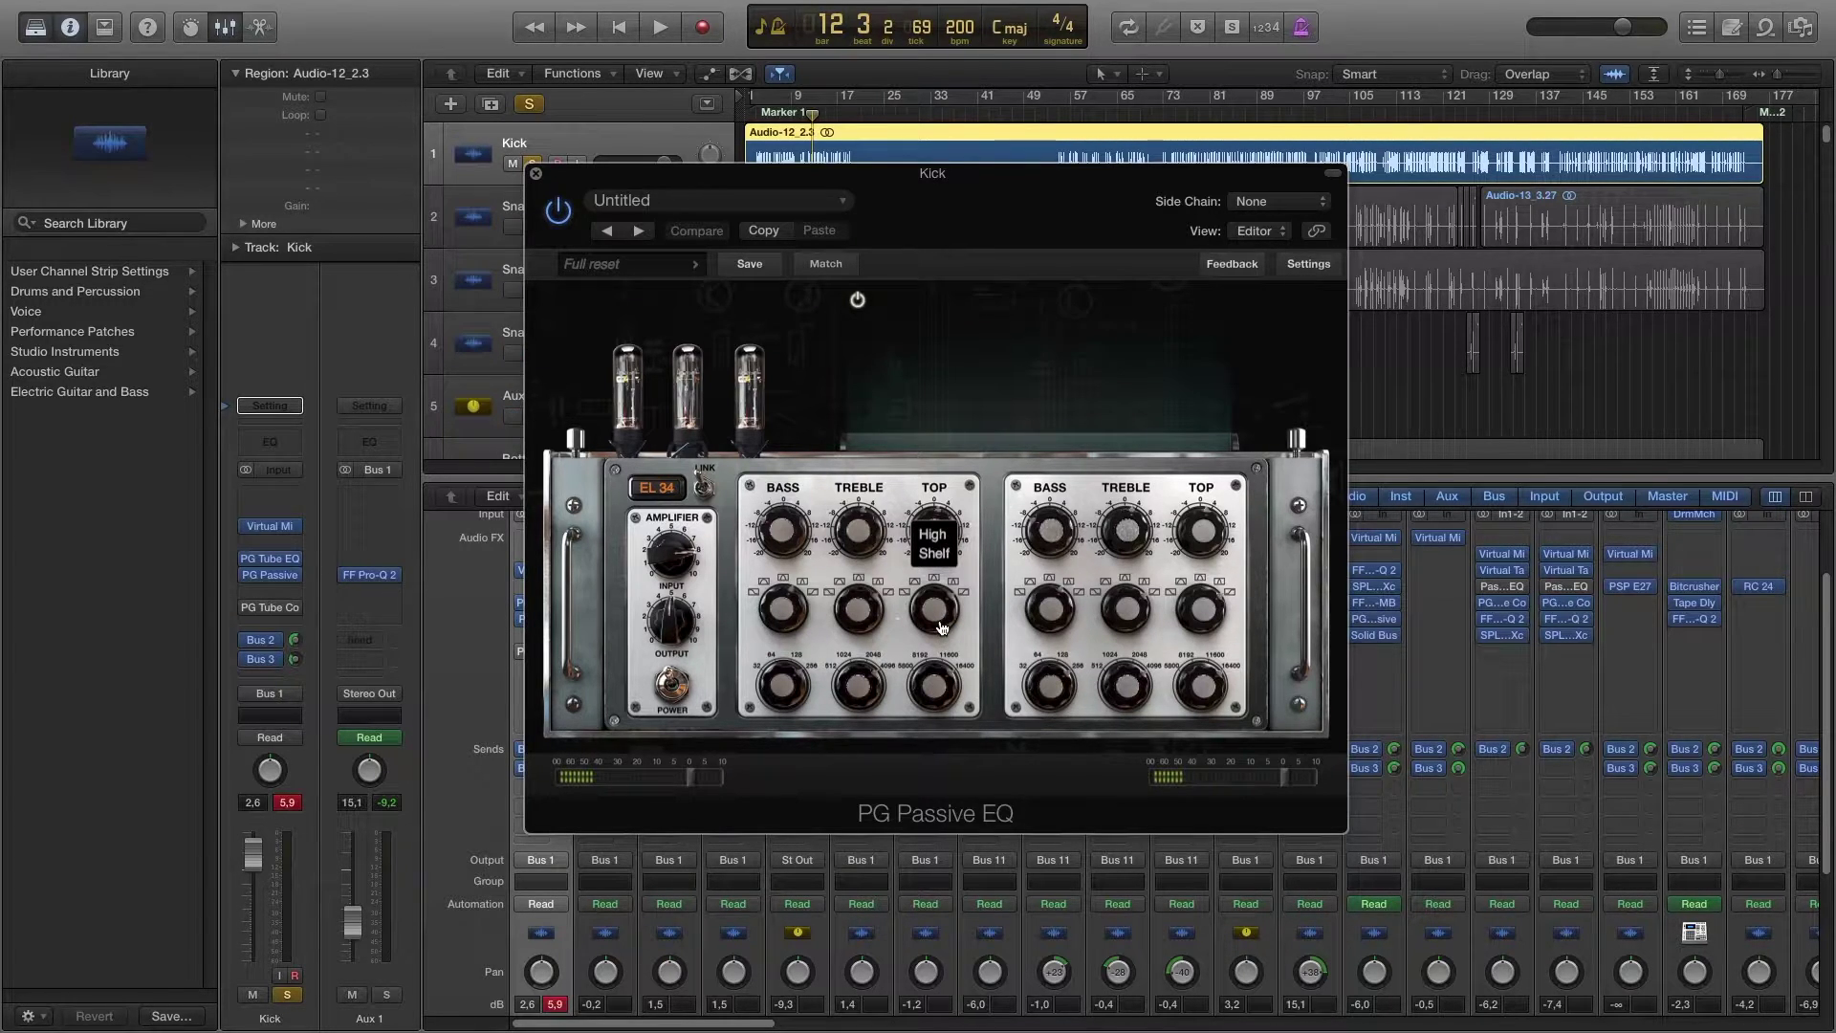
mouse_move(935, 536)
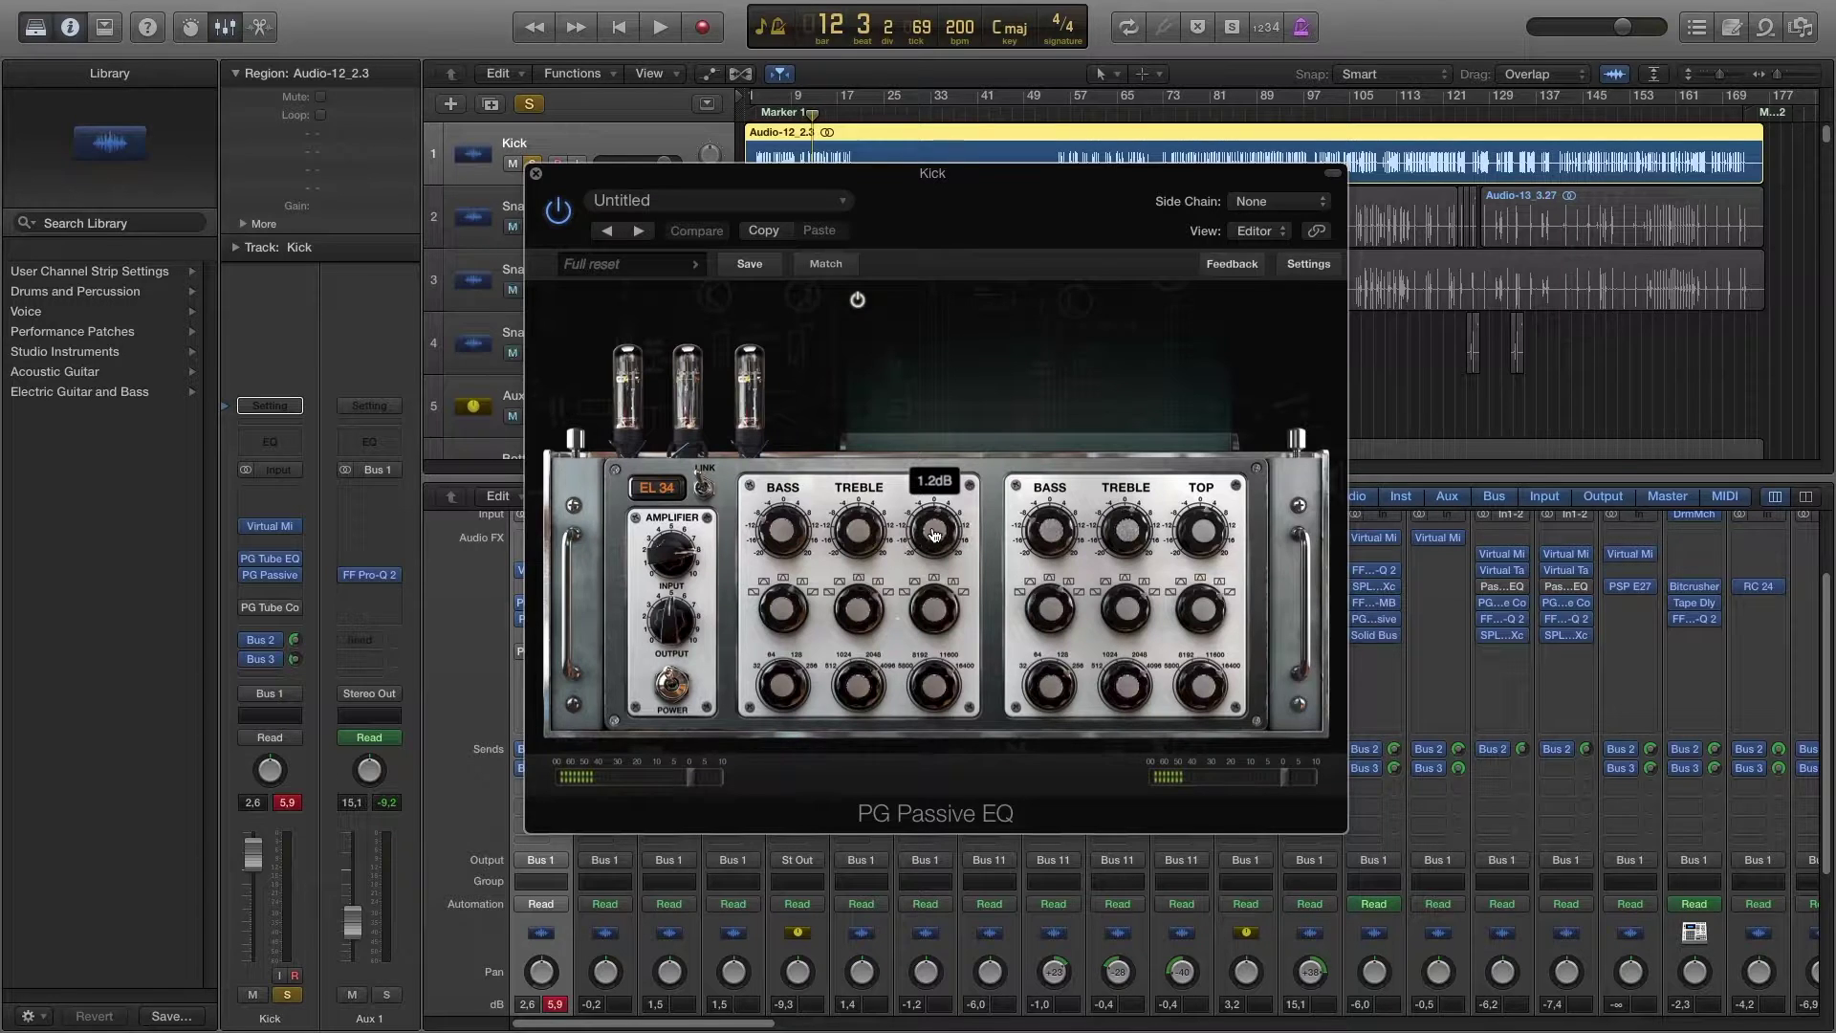
click(536, 173)
Step: Play the soloed kick from bar 3 while comparing PG Passive EQ bypassed and enabled, leave it enabled, stop playback and close the plug-in
mouse_move(529, 658)
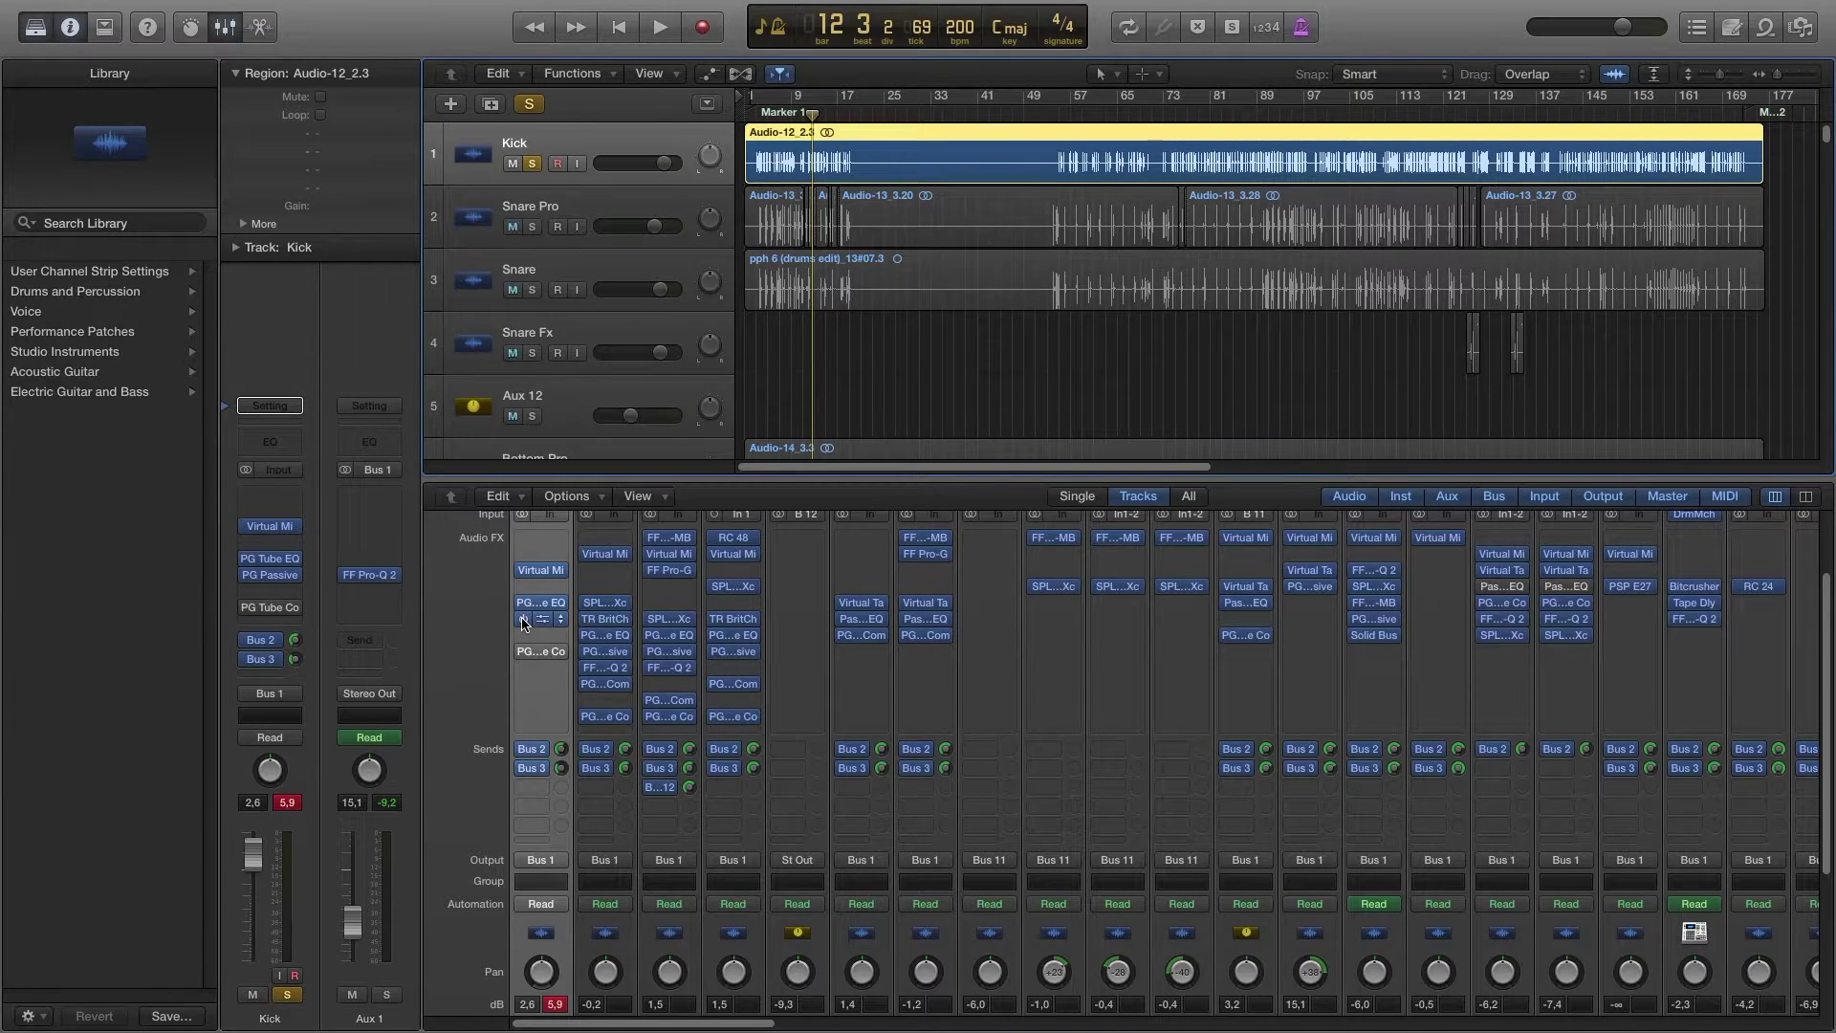
click(755, 113)
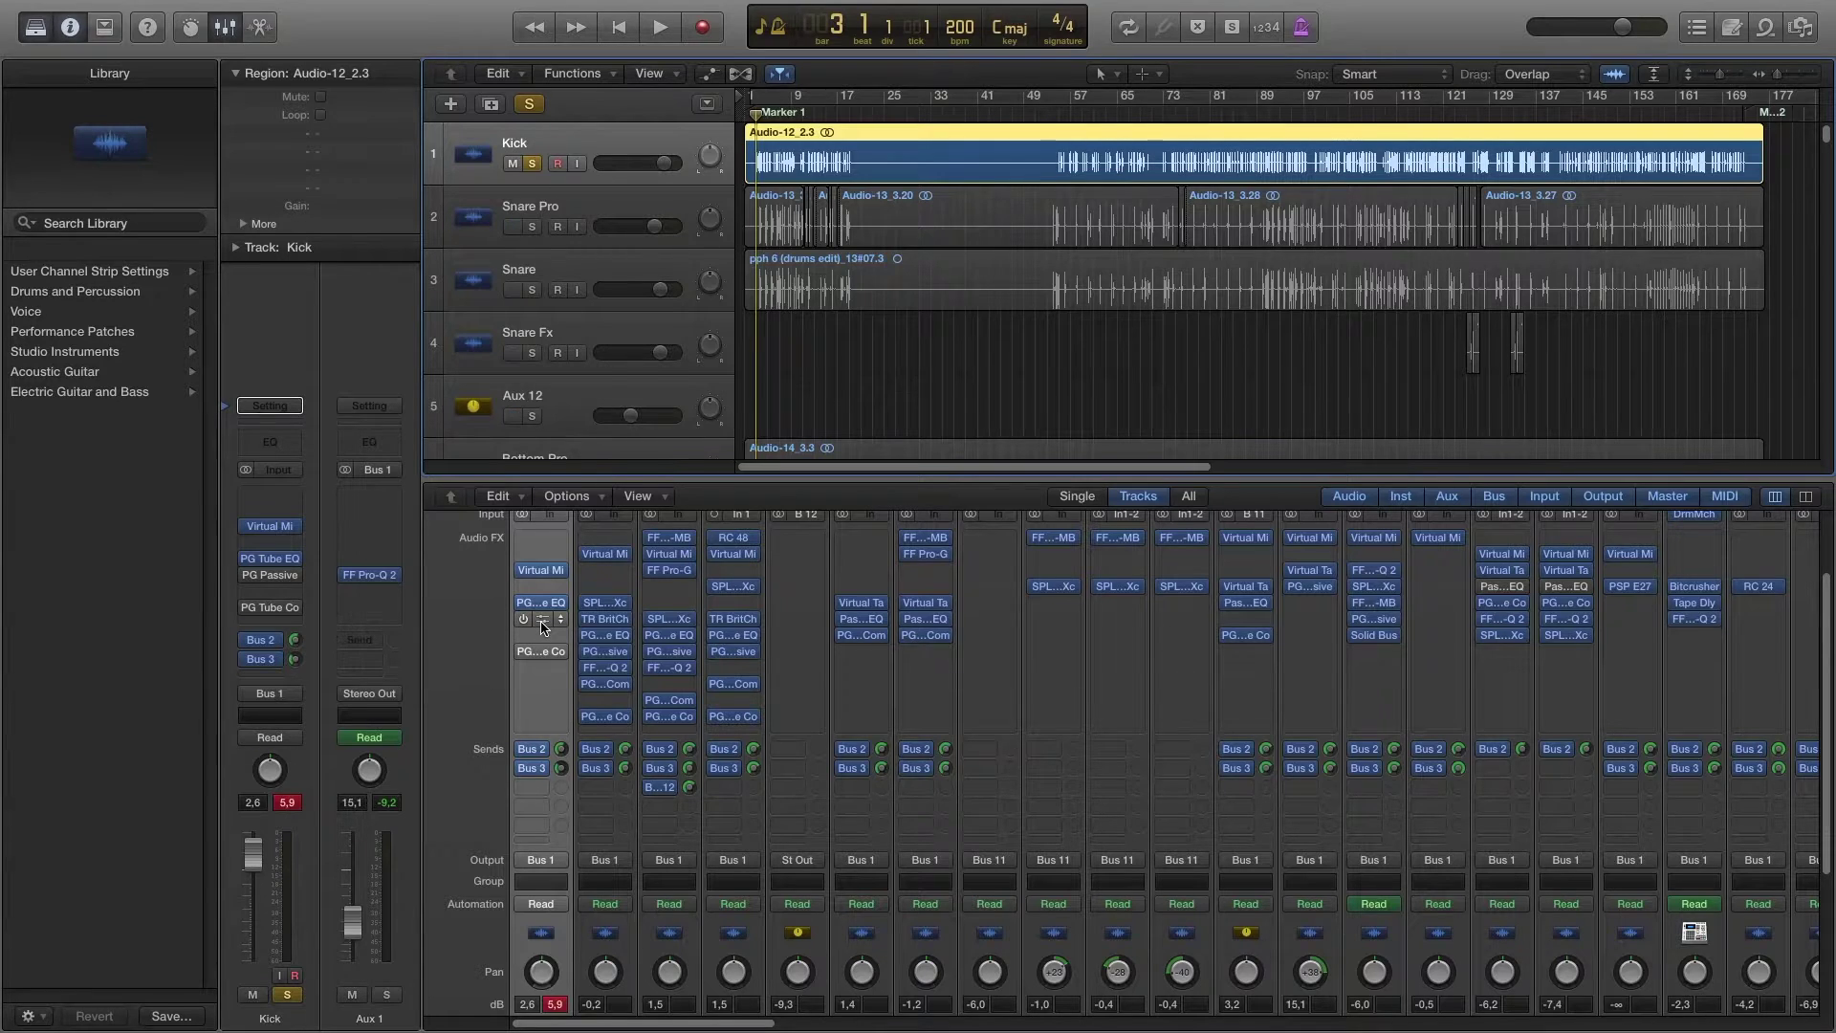
click(541, 622)
key(space)
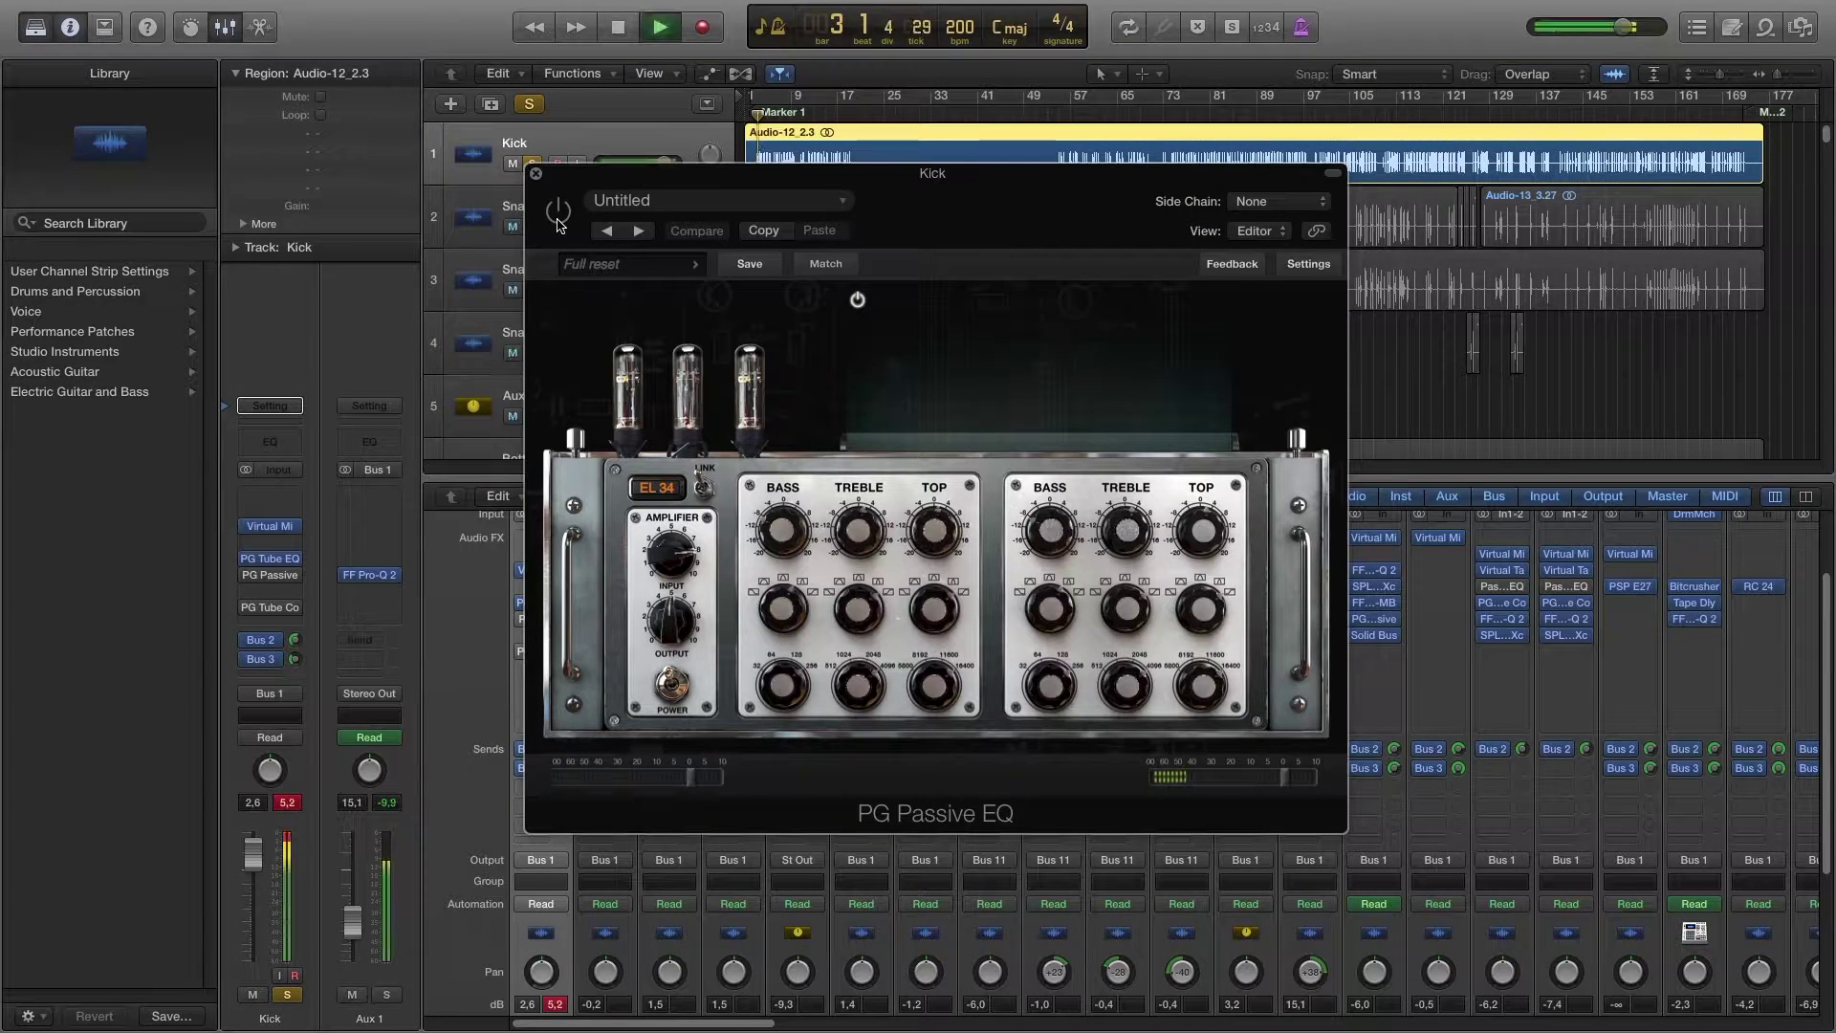
click(558, 213)
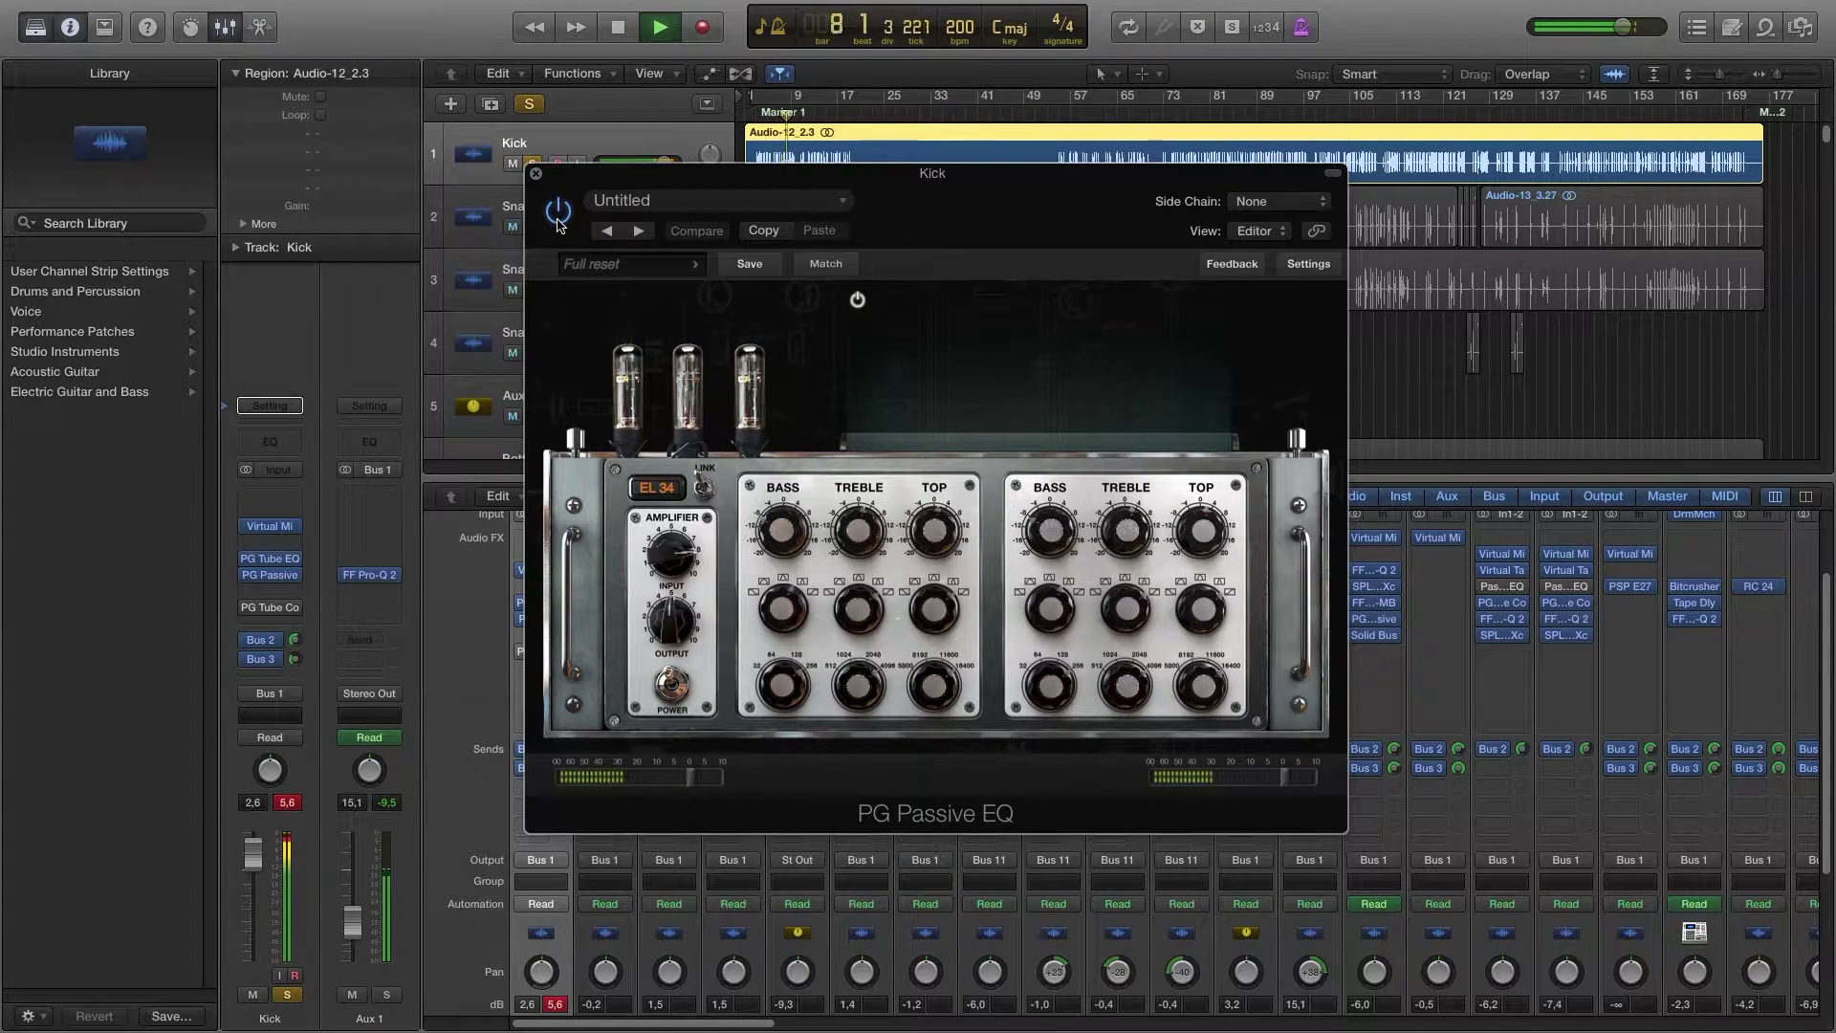
click(558, 222)
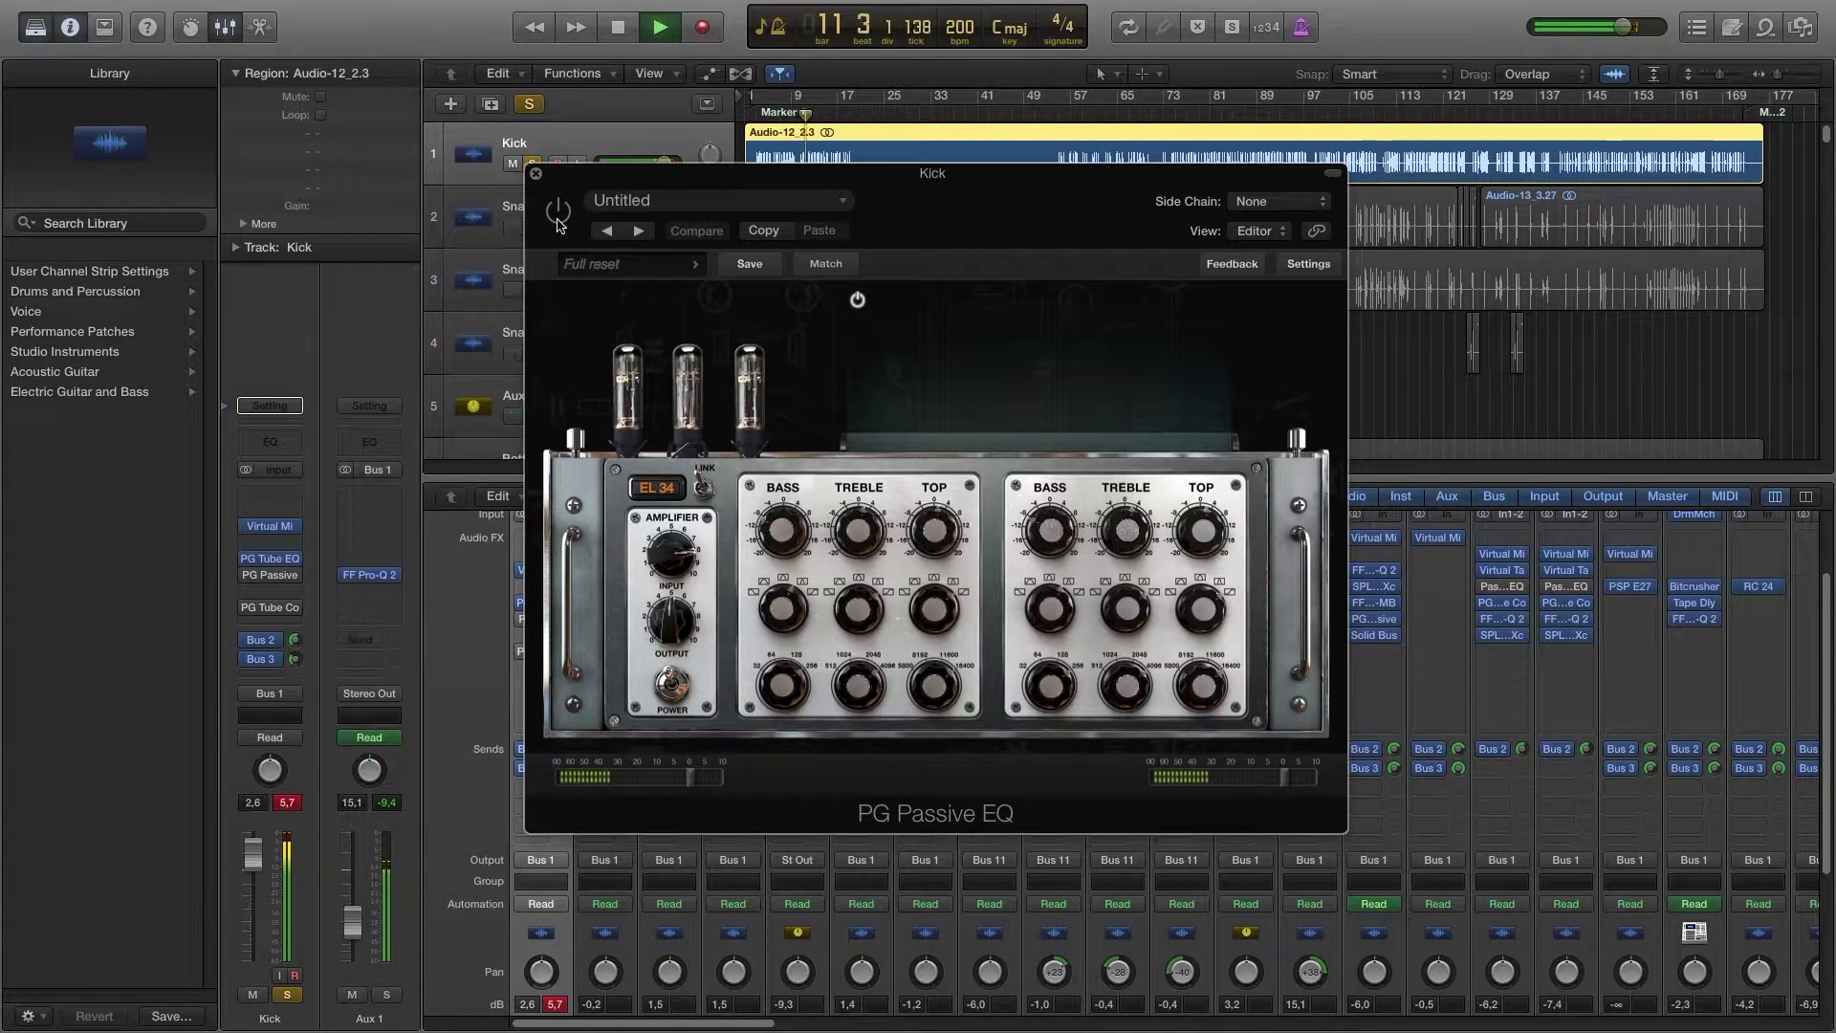
click(559, 222)
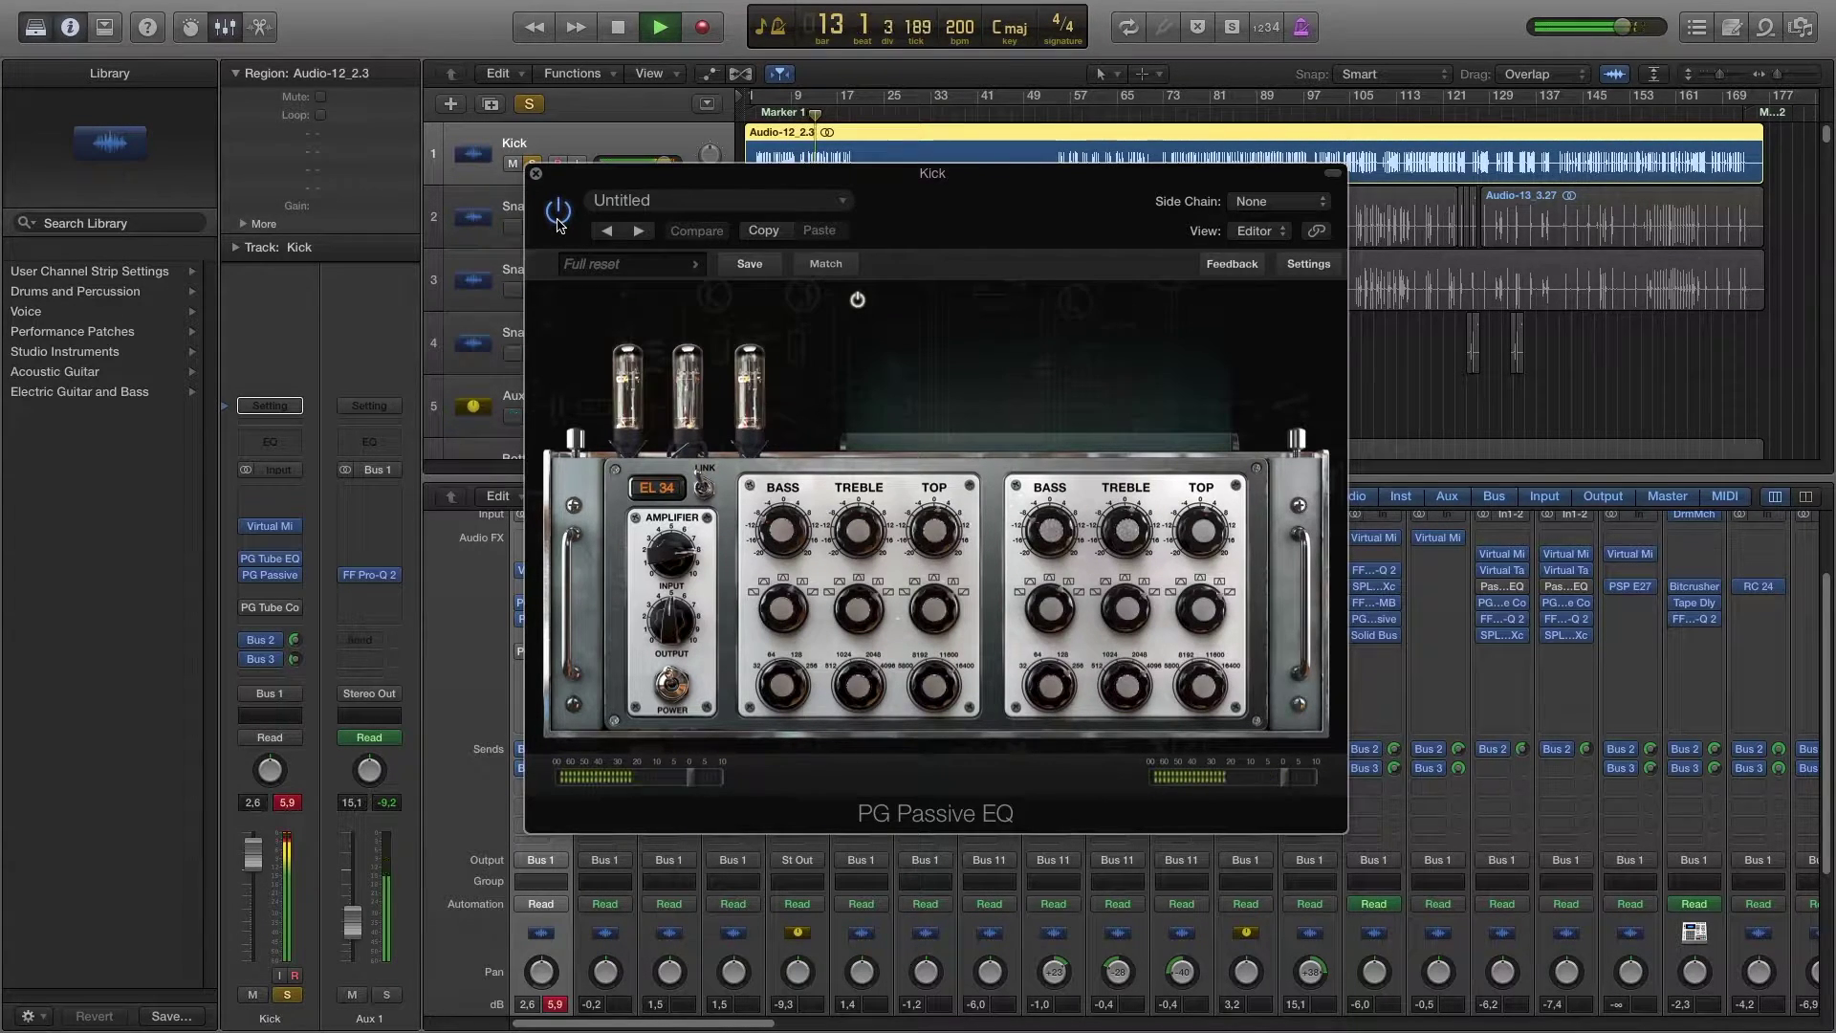
key(space)
click(535, 174)
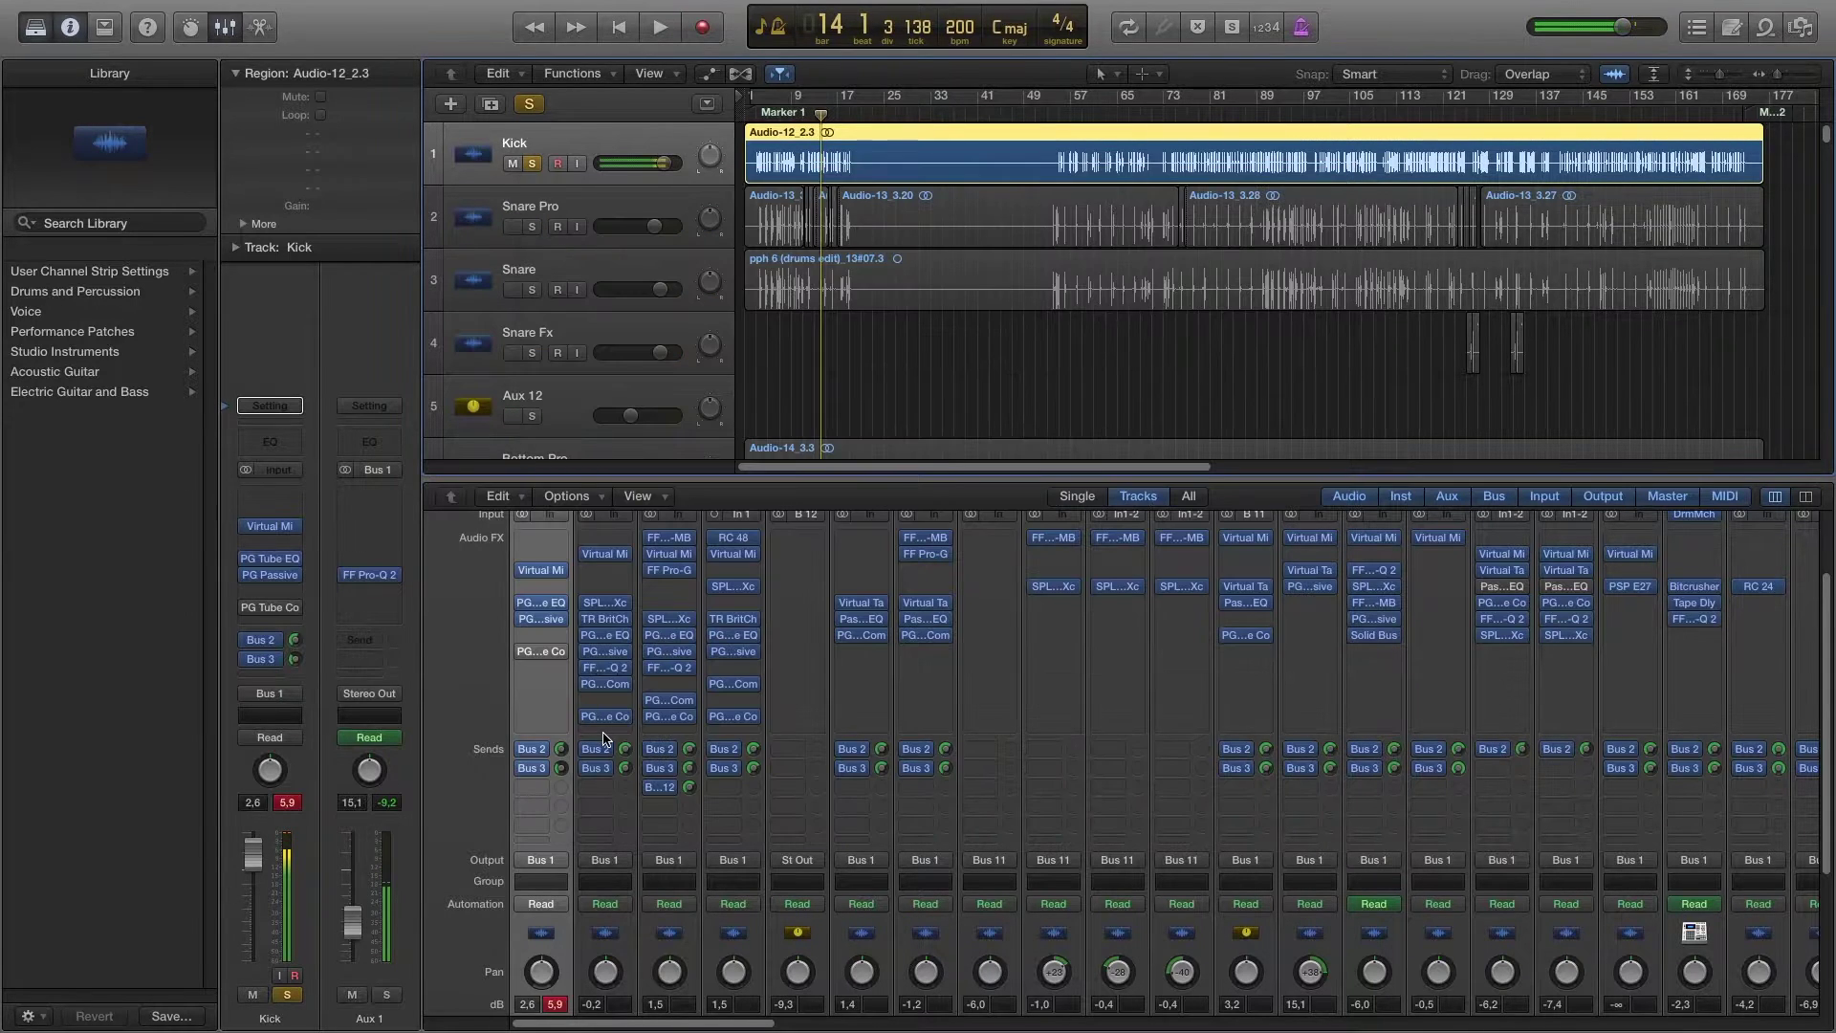
Step: Enable and open PG Tube Compressor on the Kick channel, examine its mix, threshold and sensitivity controls, and close it
click(537, 653)
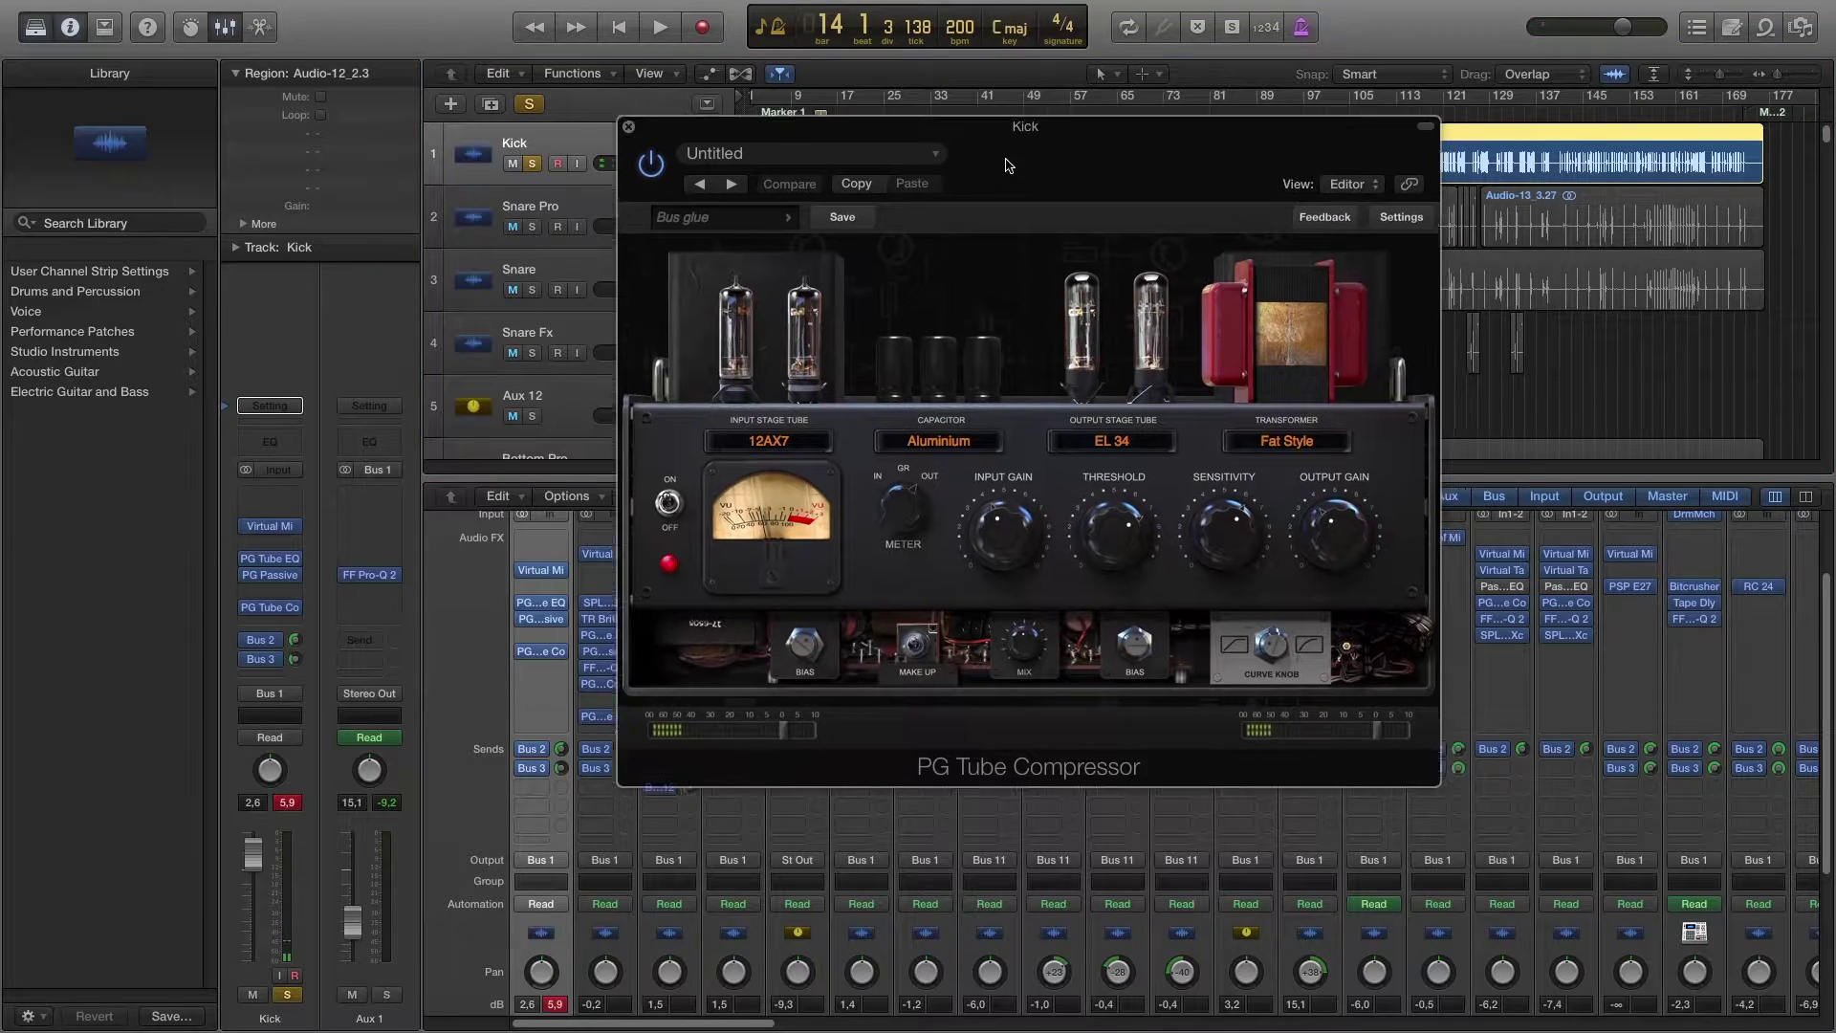
drag(1015, 160, 986, 200)
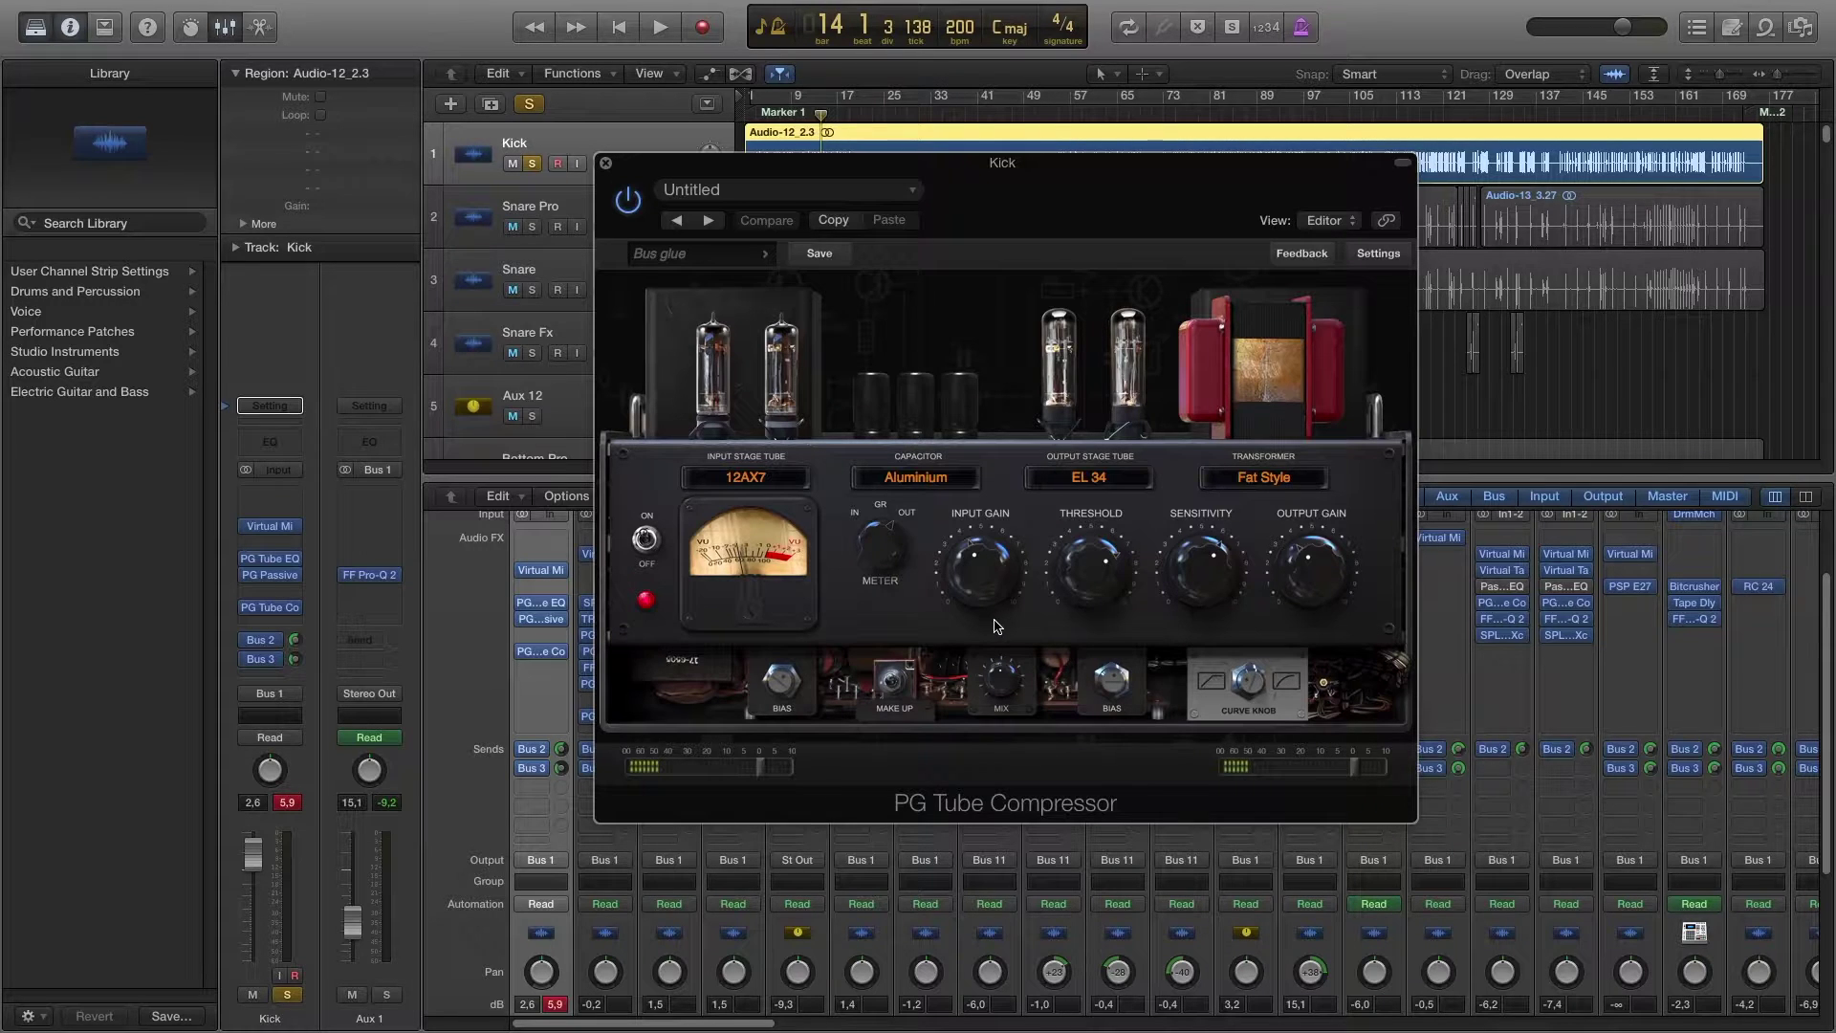
mouse_move(1006, 686)
mouse_move(1063, 568)
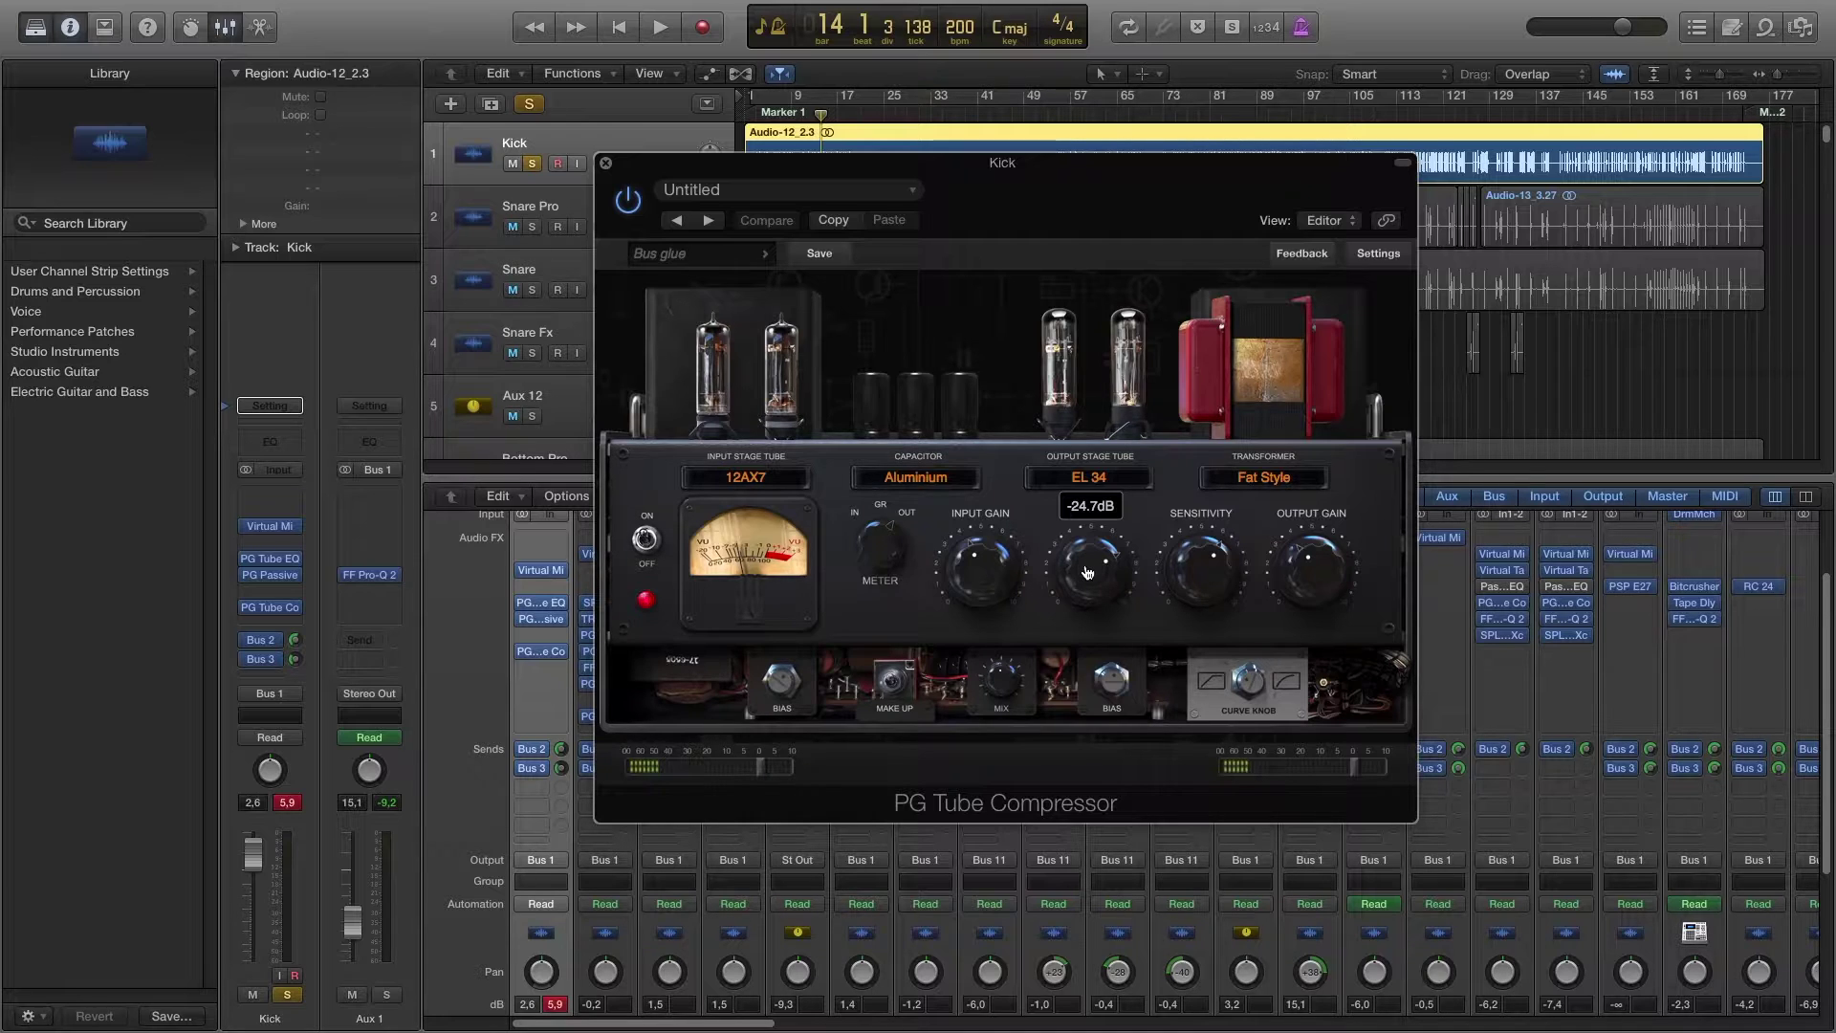
mouse_move(1215, 577)
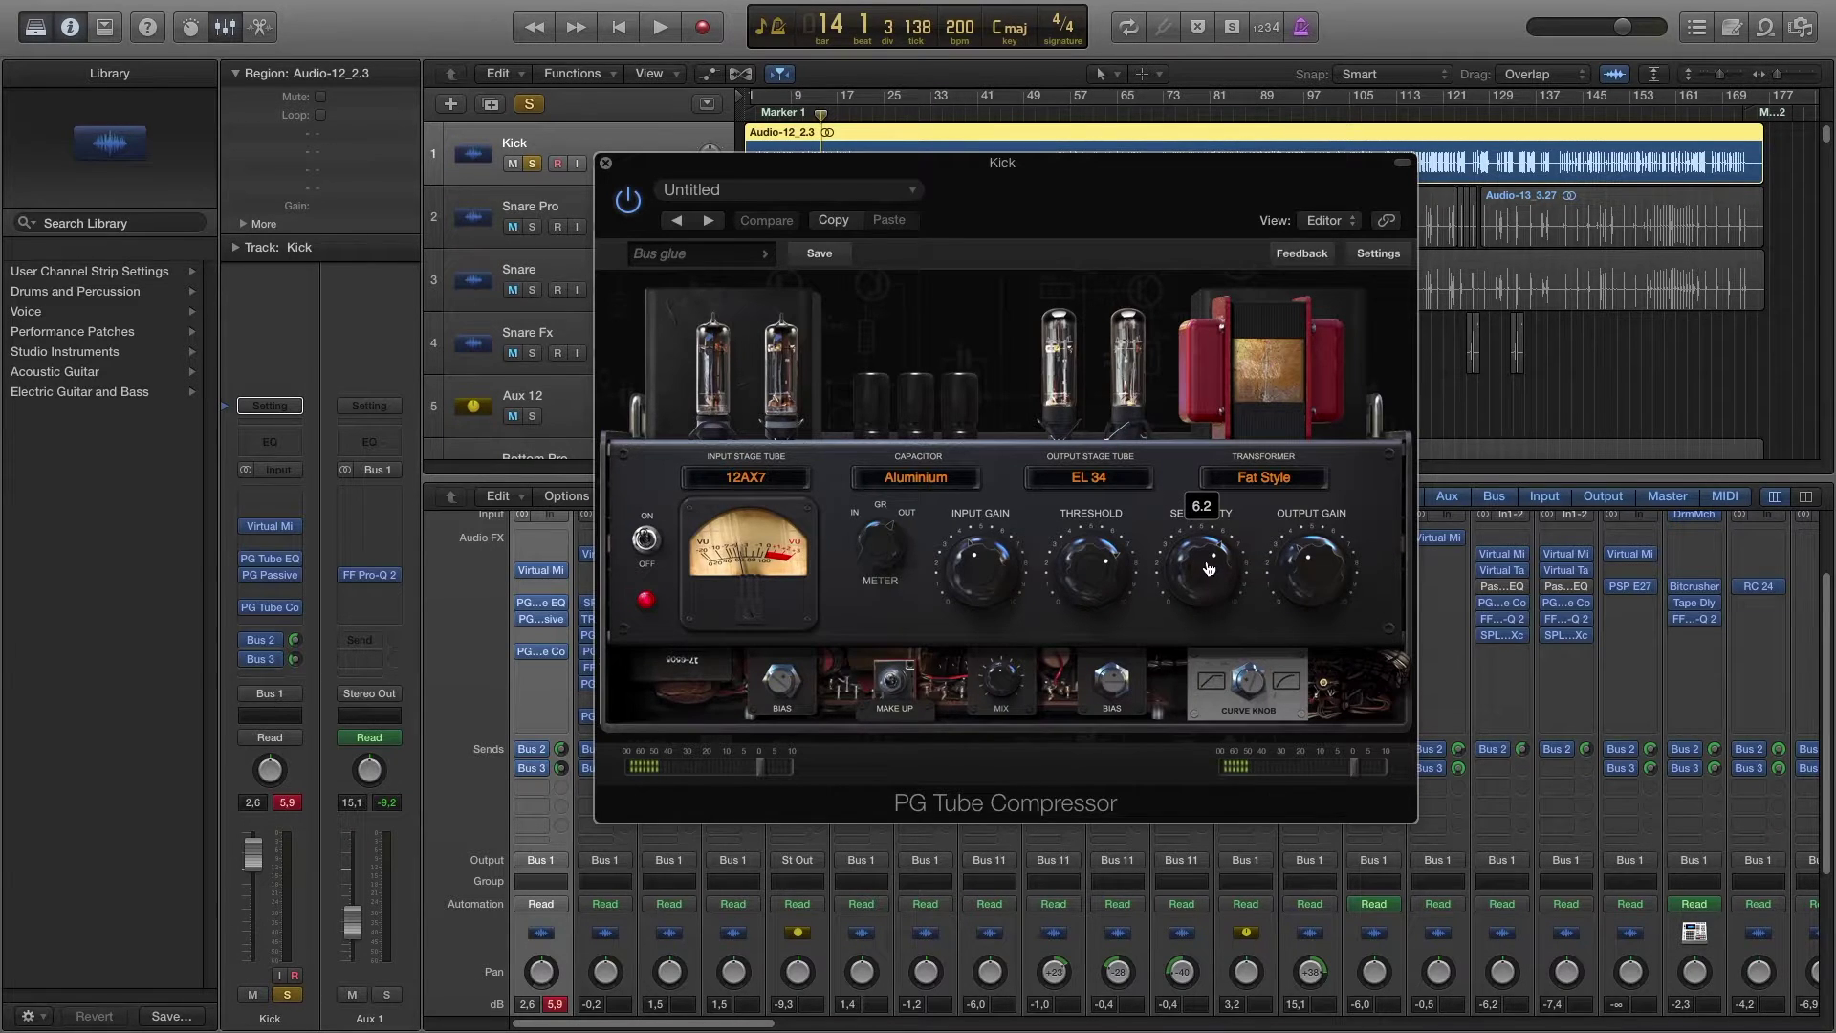
drag(1198, 548, 1212, 606)
click(605, 163)
Step: Solo the Snare Pro channel in the mixer in place of Kick
scroll(628, 935, down, 5)
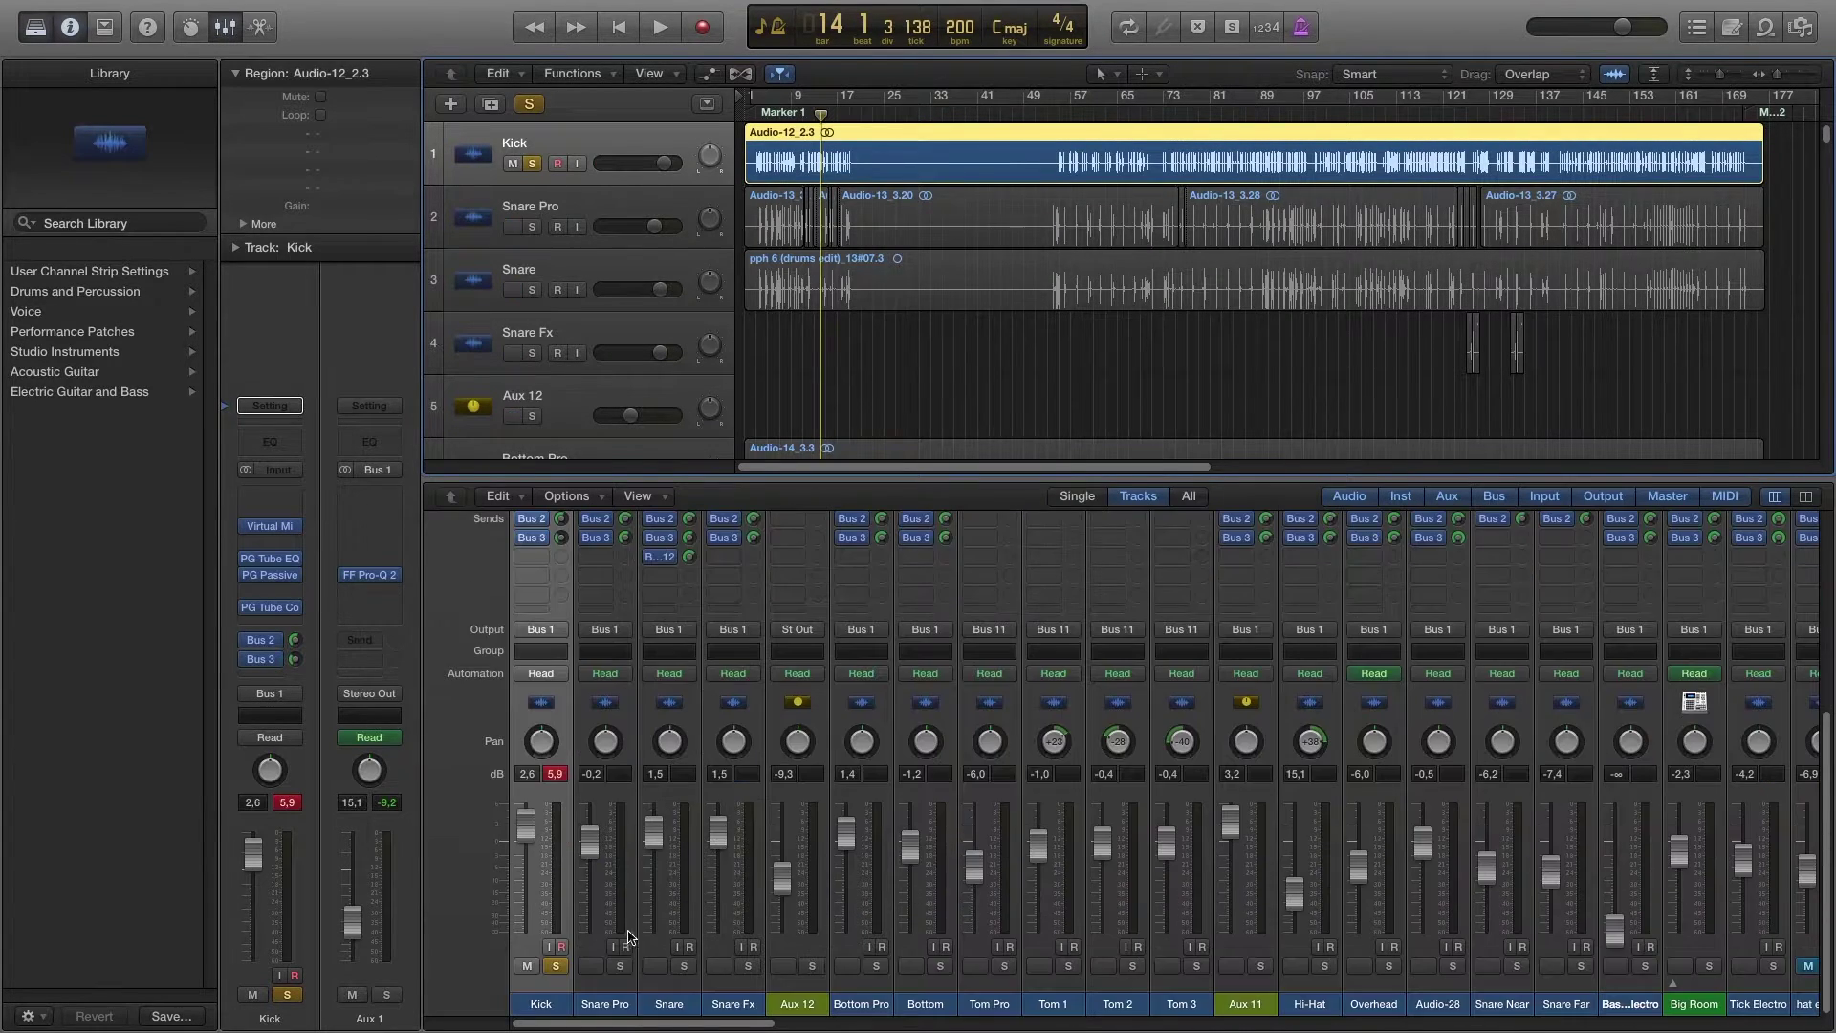
click(620, 978)
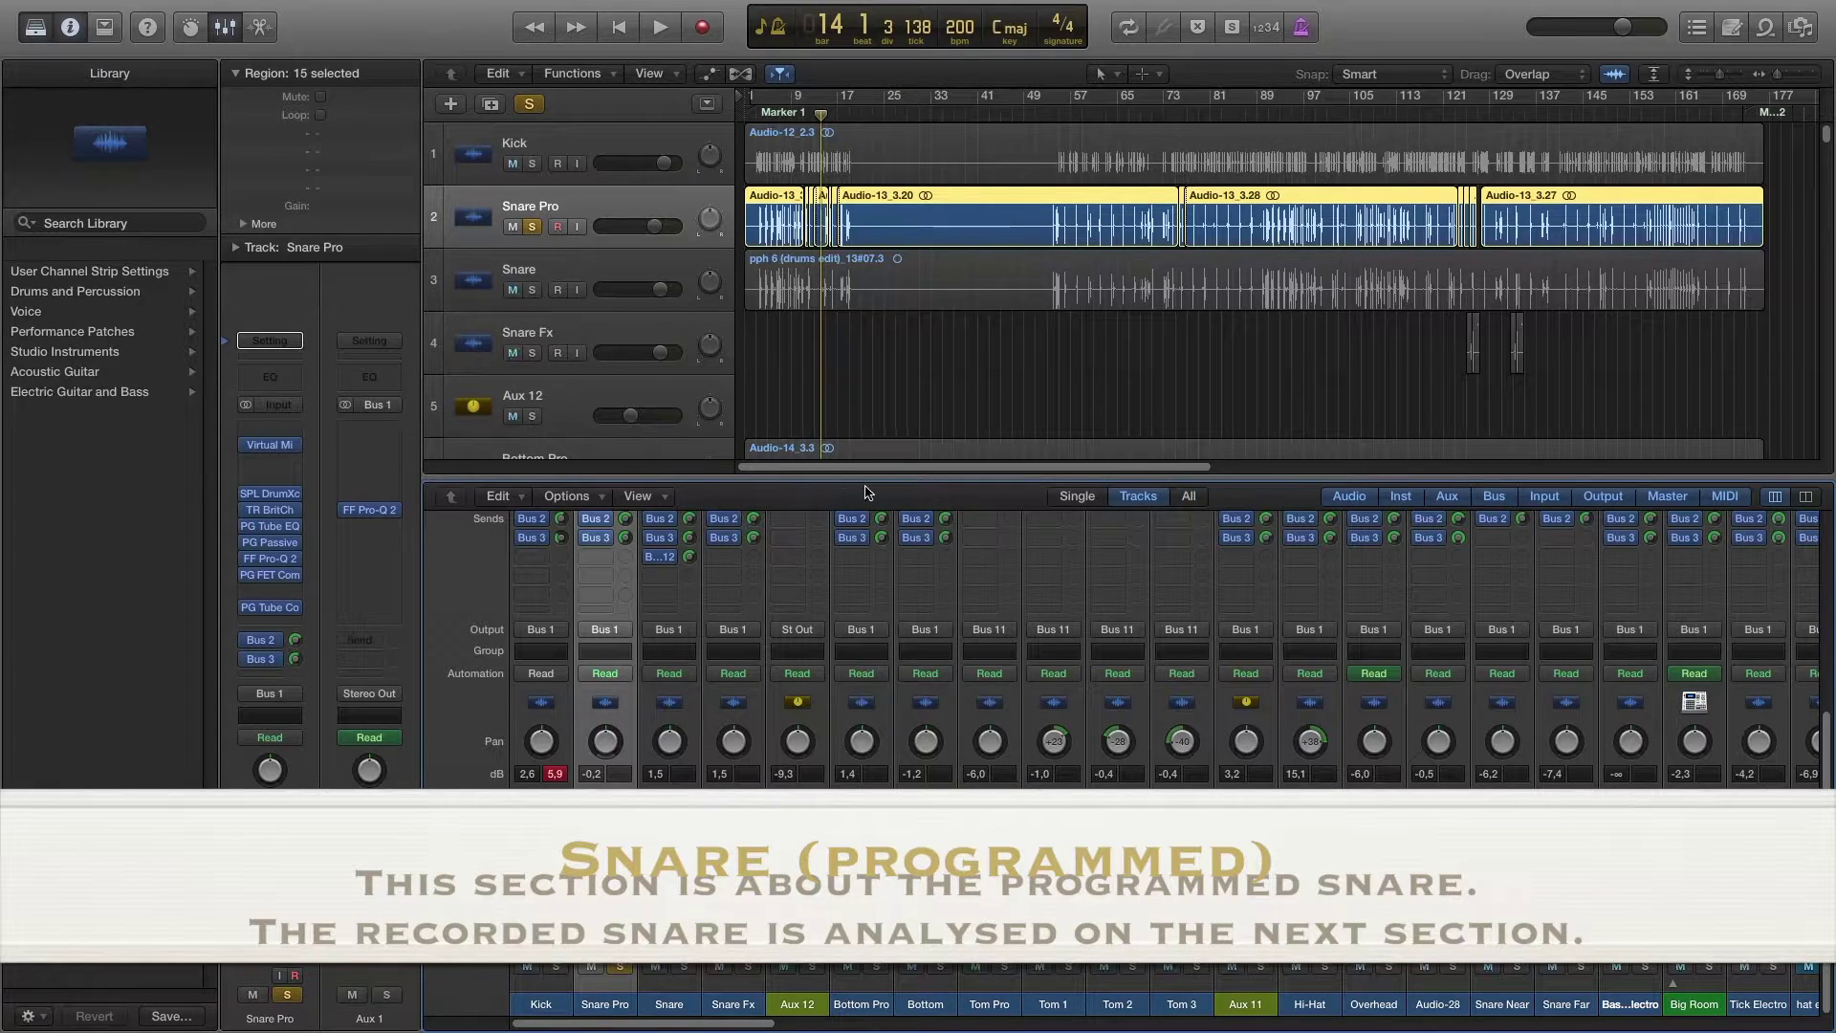
scroll(799, 584, up, 3)
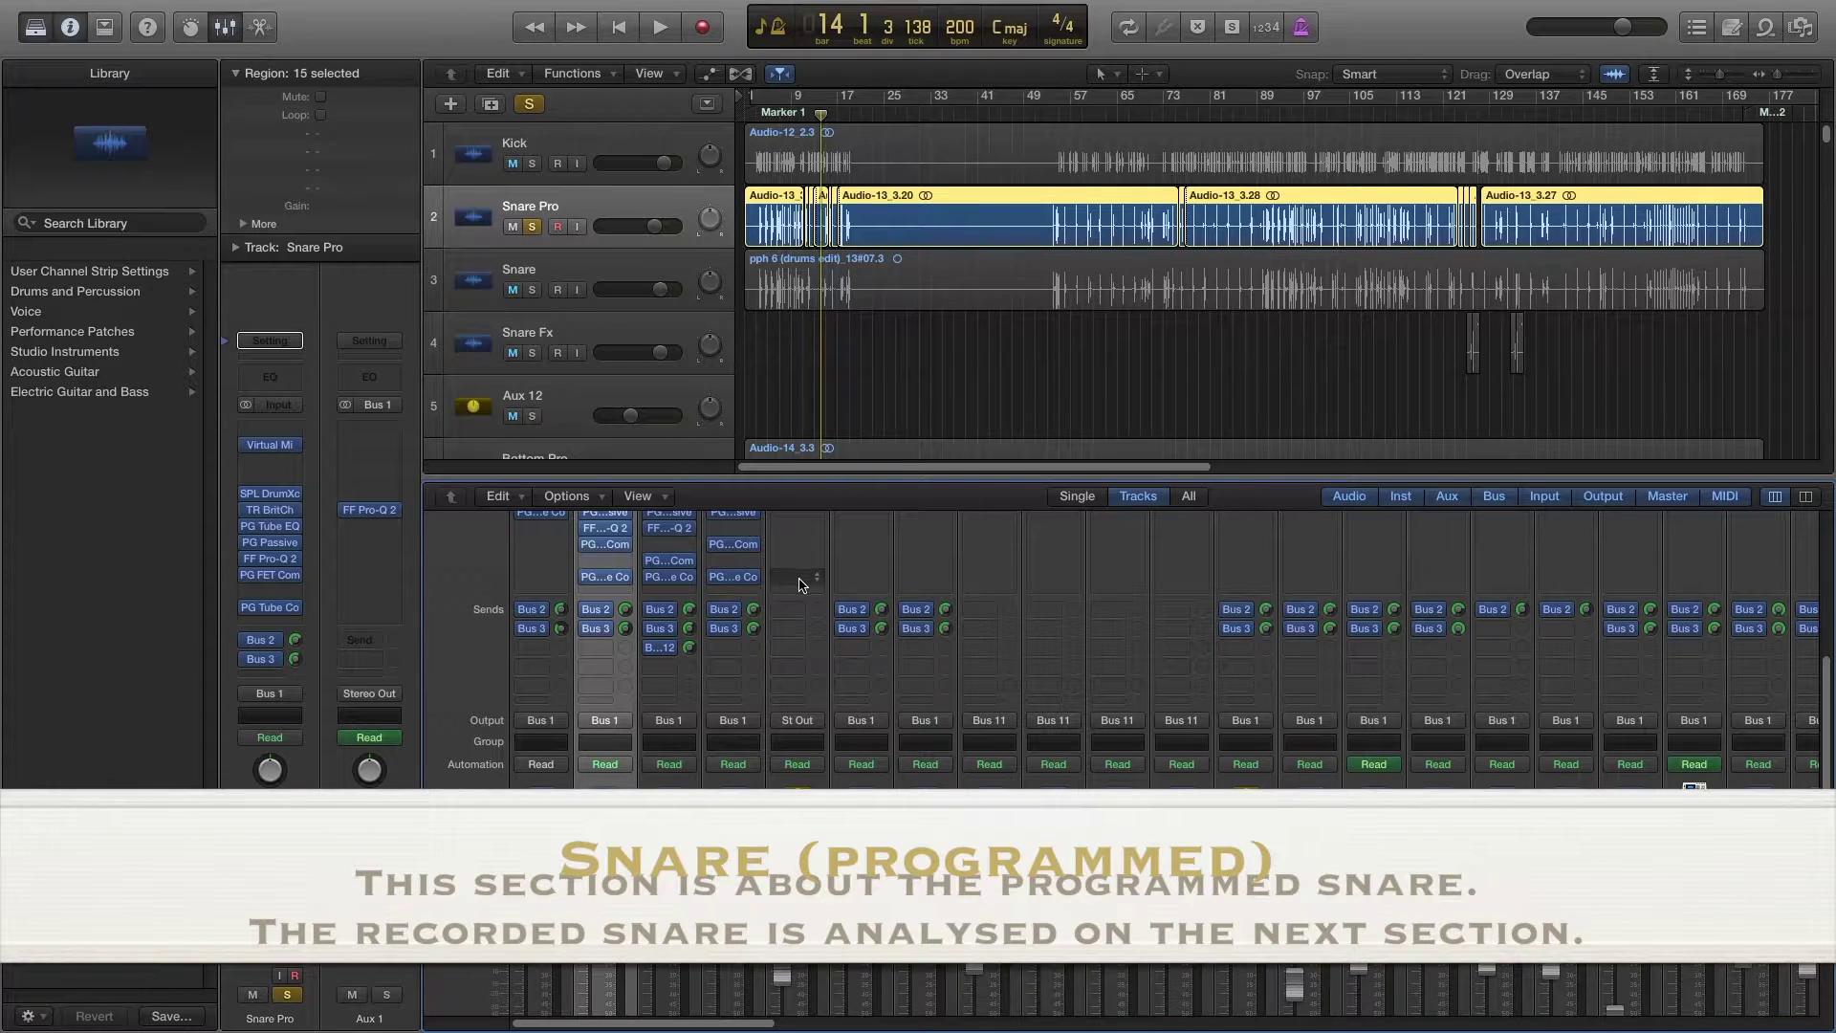
scroll(801, 586, down, 3)
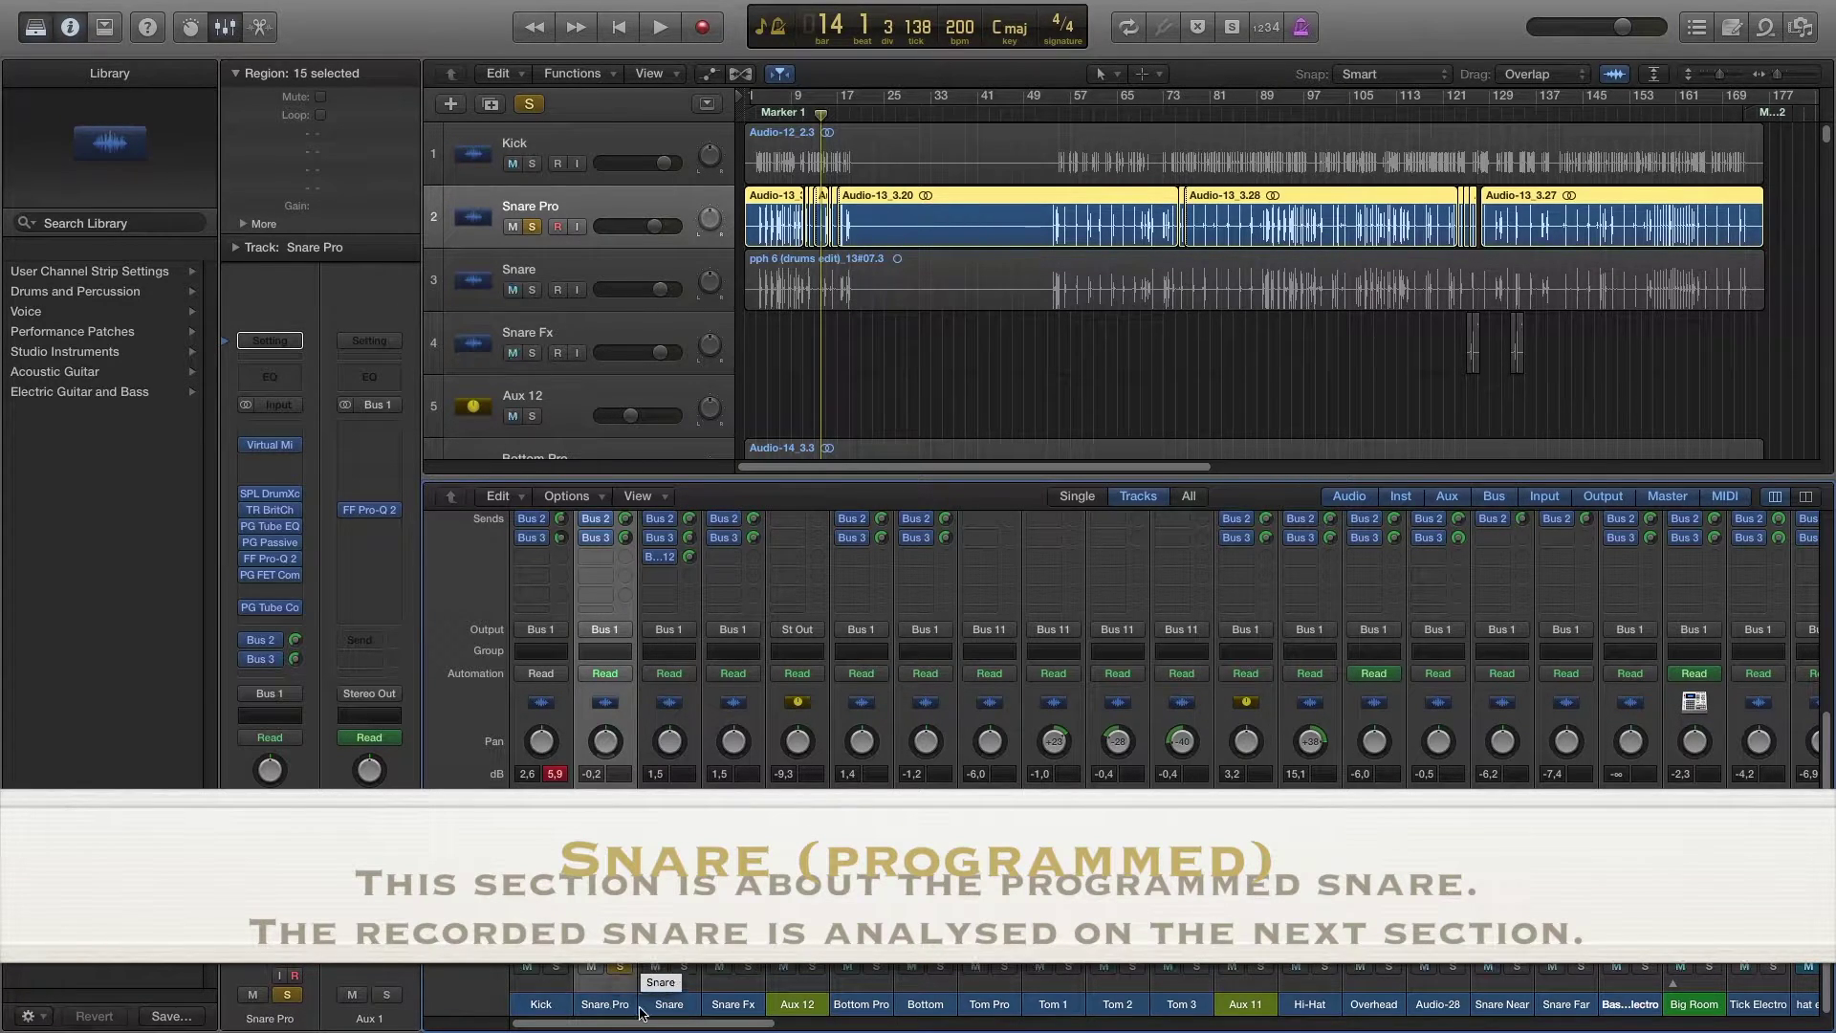
Step: Move the solo from Snare Pro to the recorded Snare channel and back to Snare Pro
click(667, 1001)
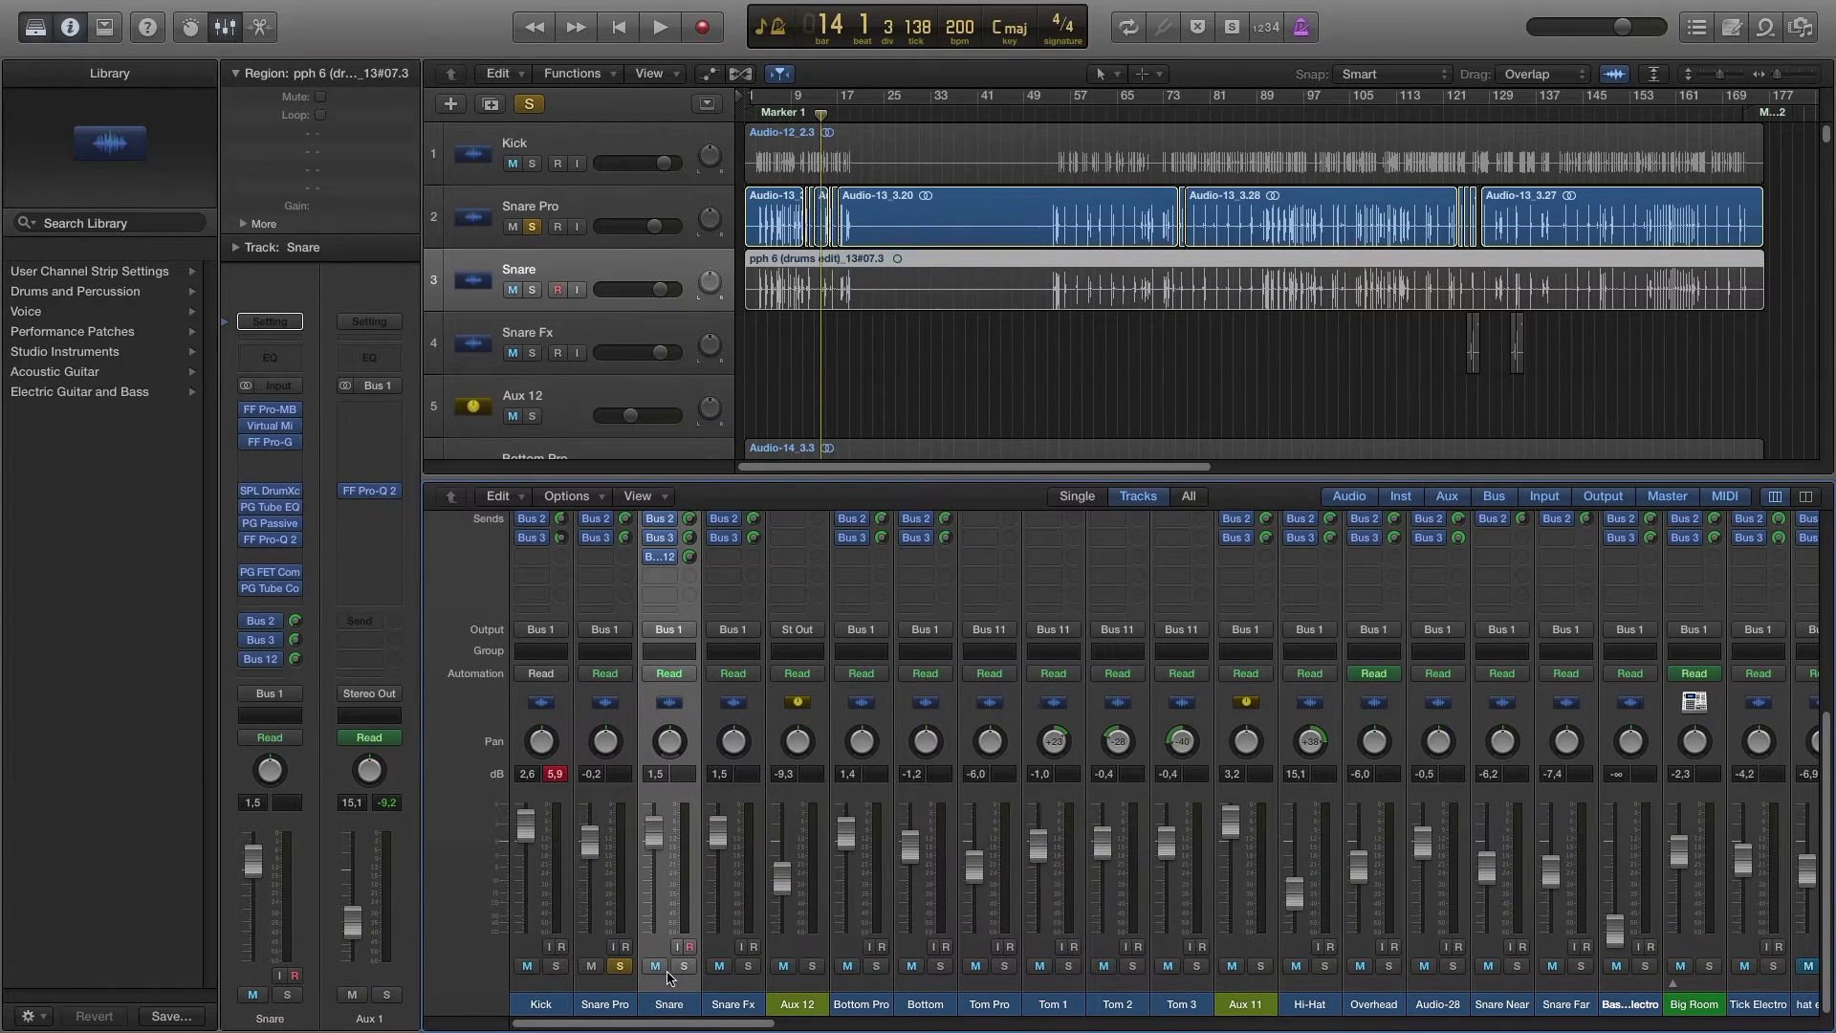
click(617, 1000)
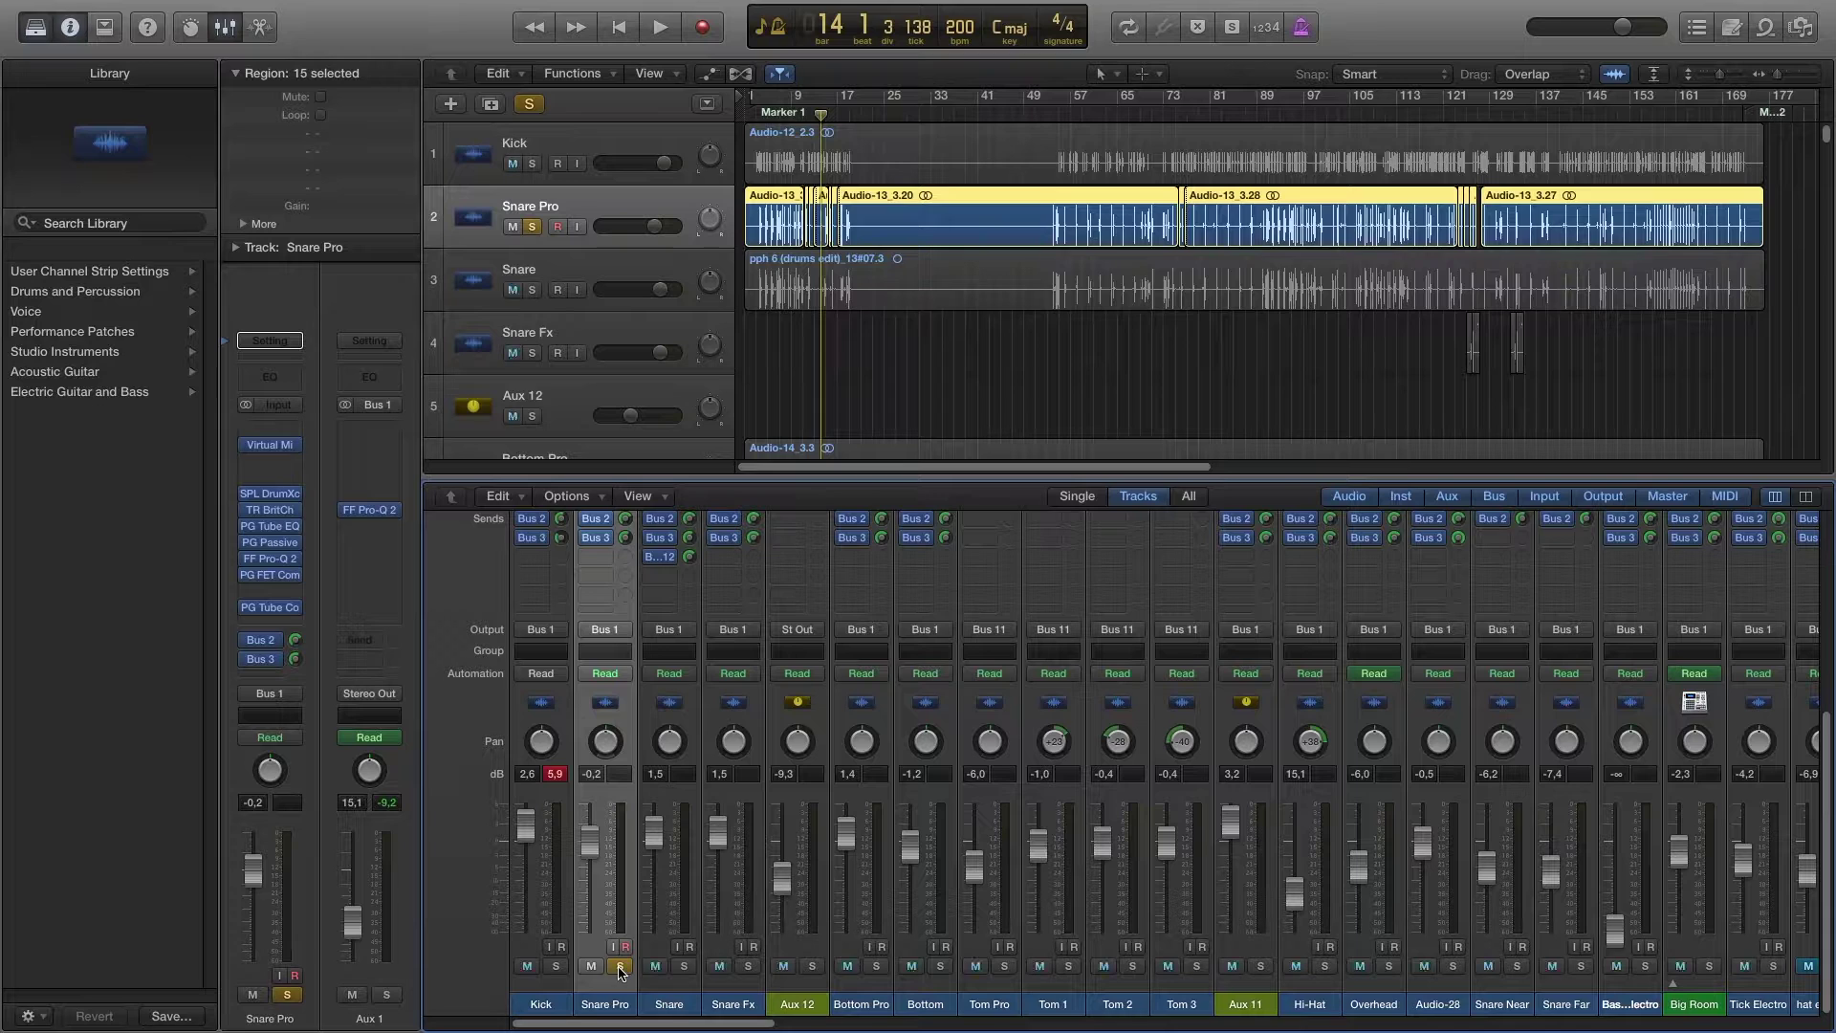
click(620, 966)
click(679, 996)
click(684, 966)
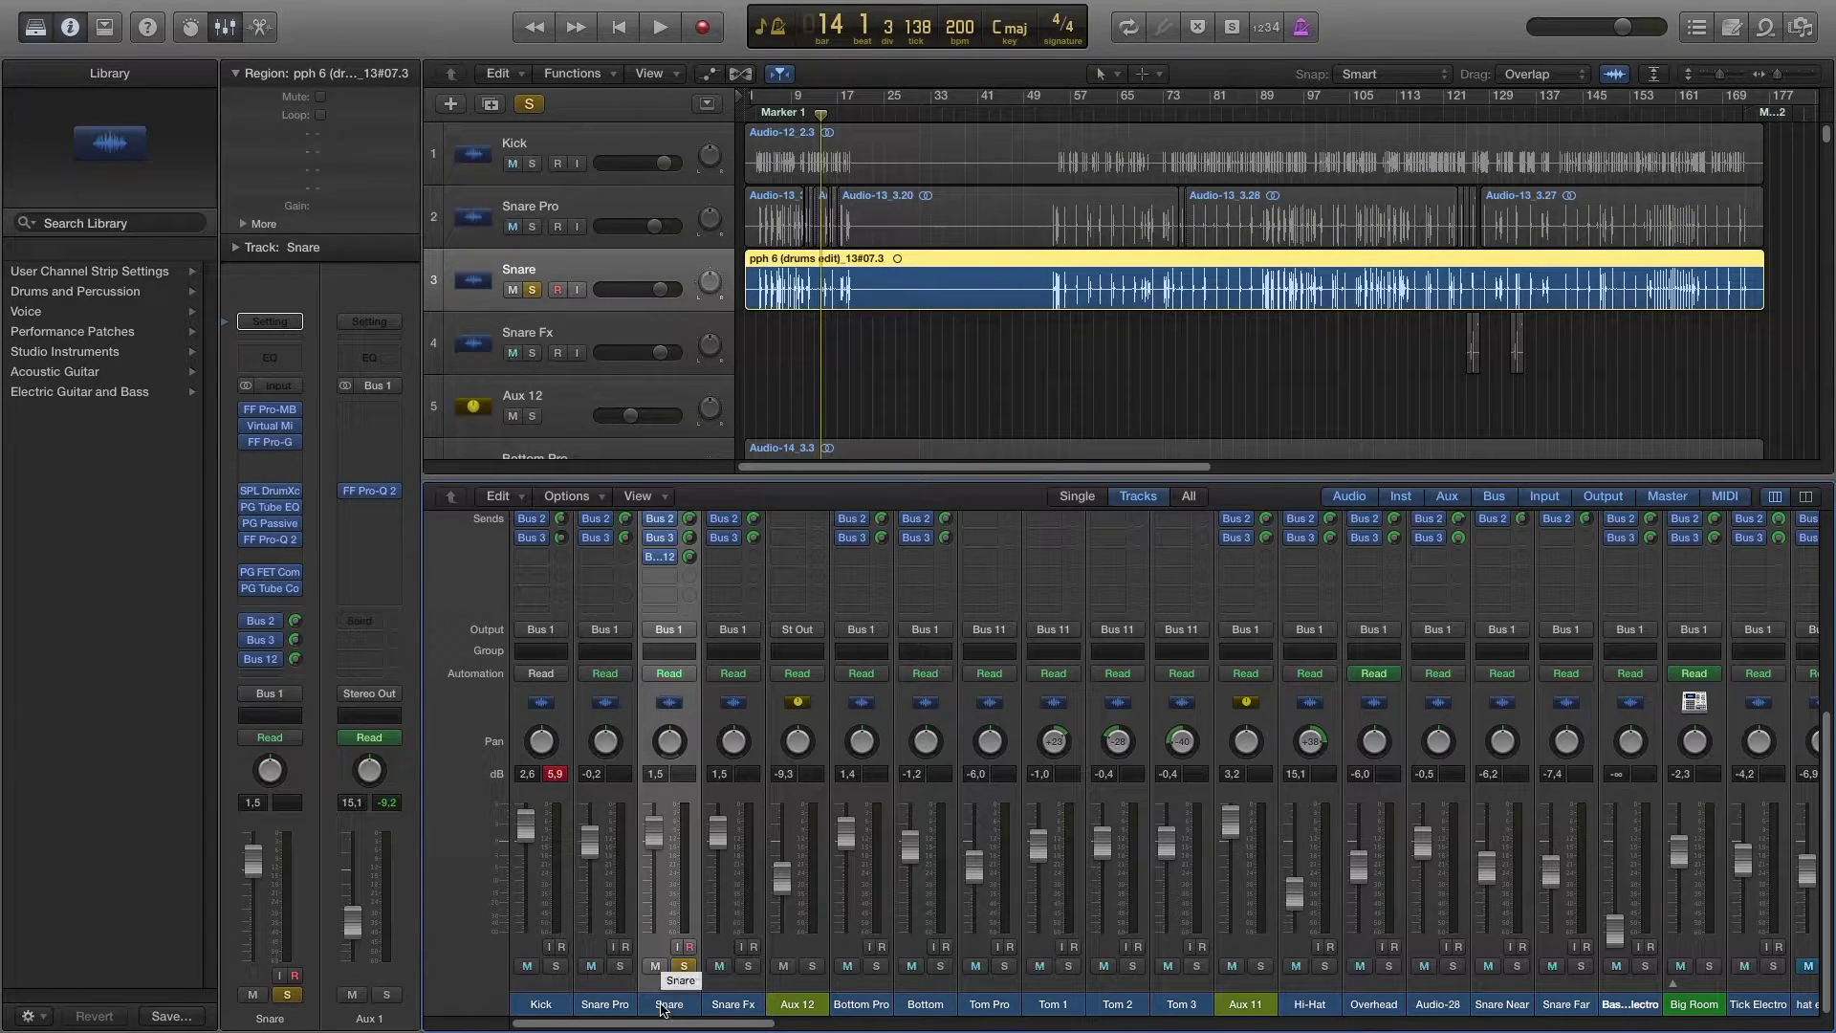
click(684, 967)
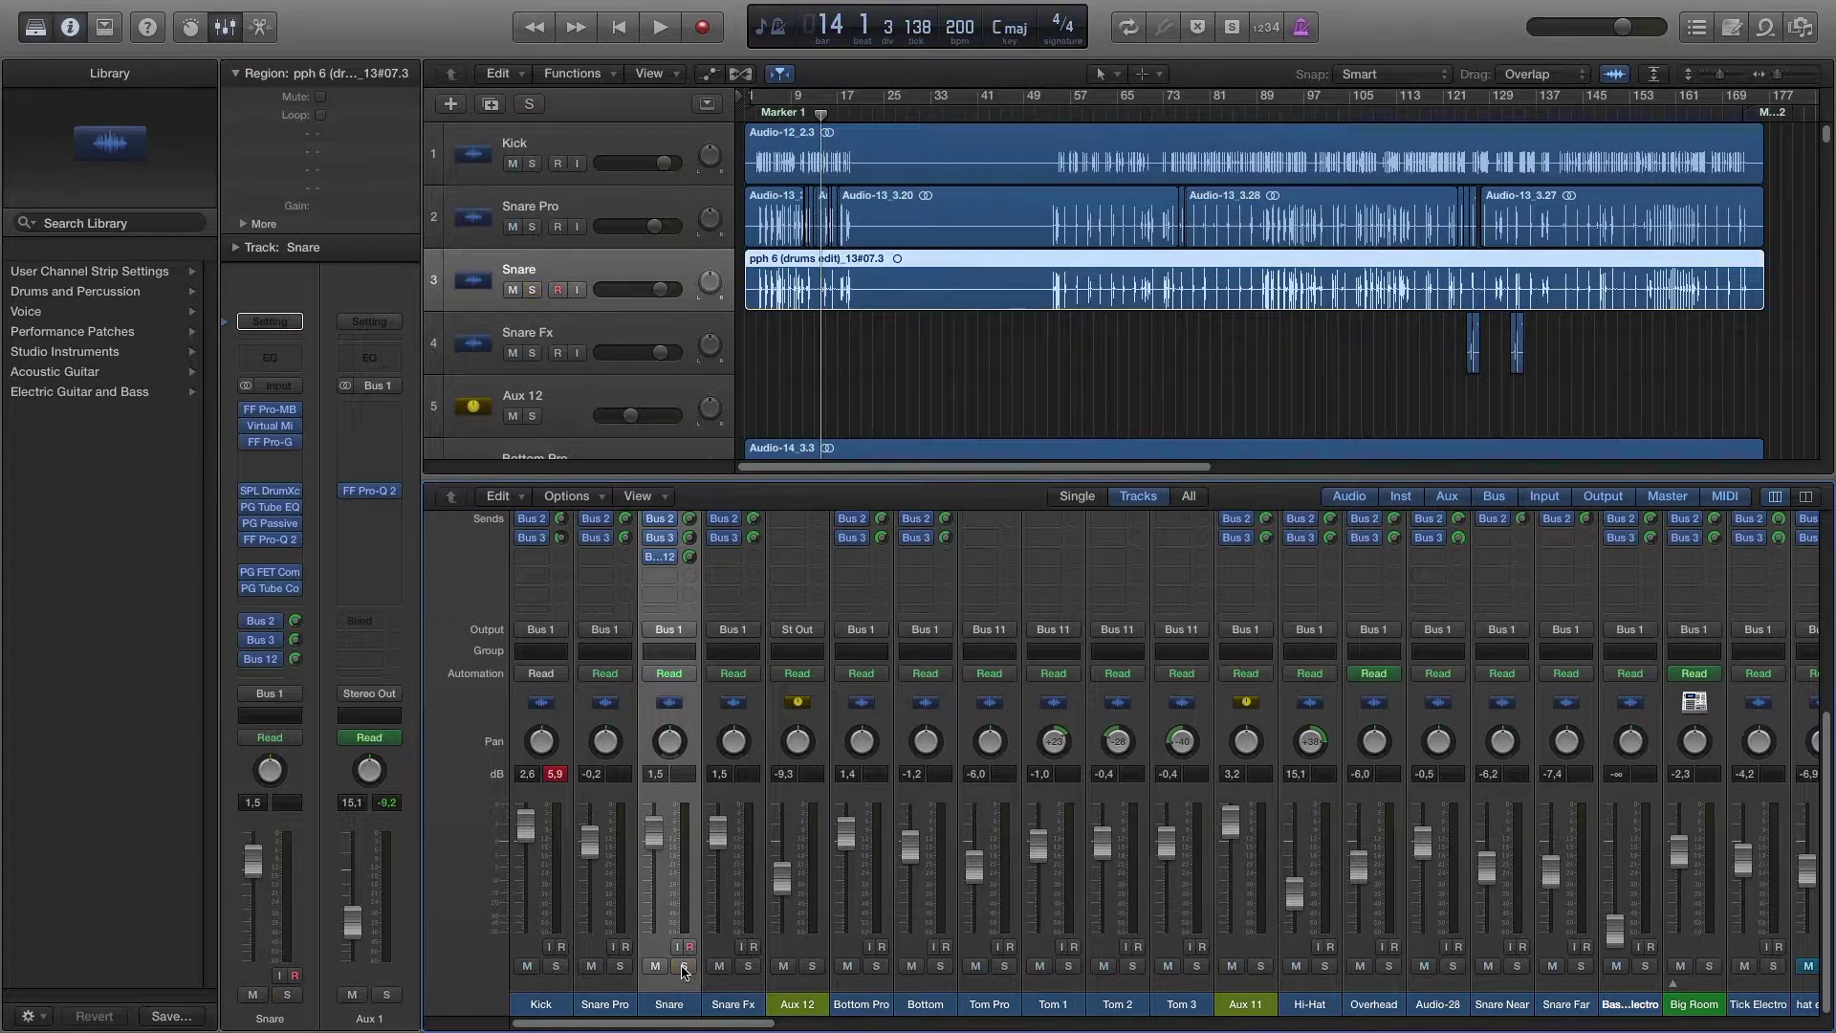
click(610, 1004)
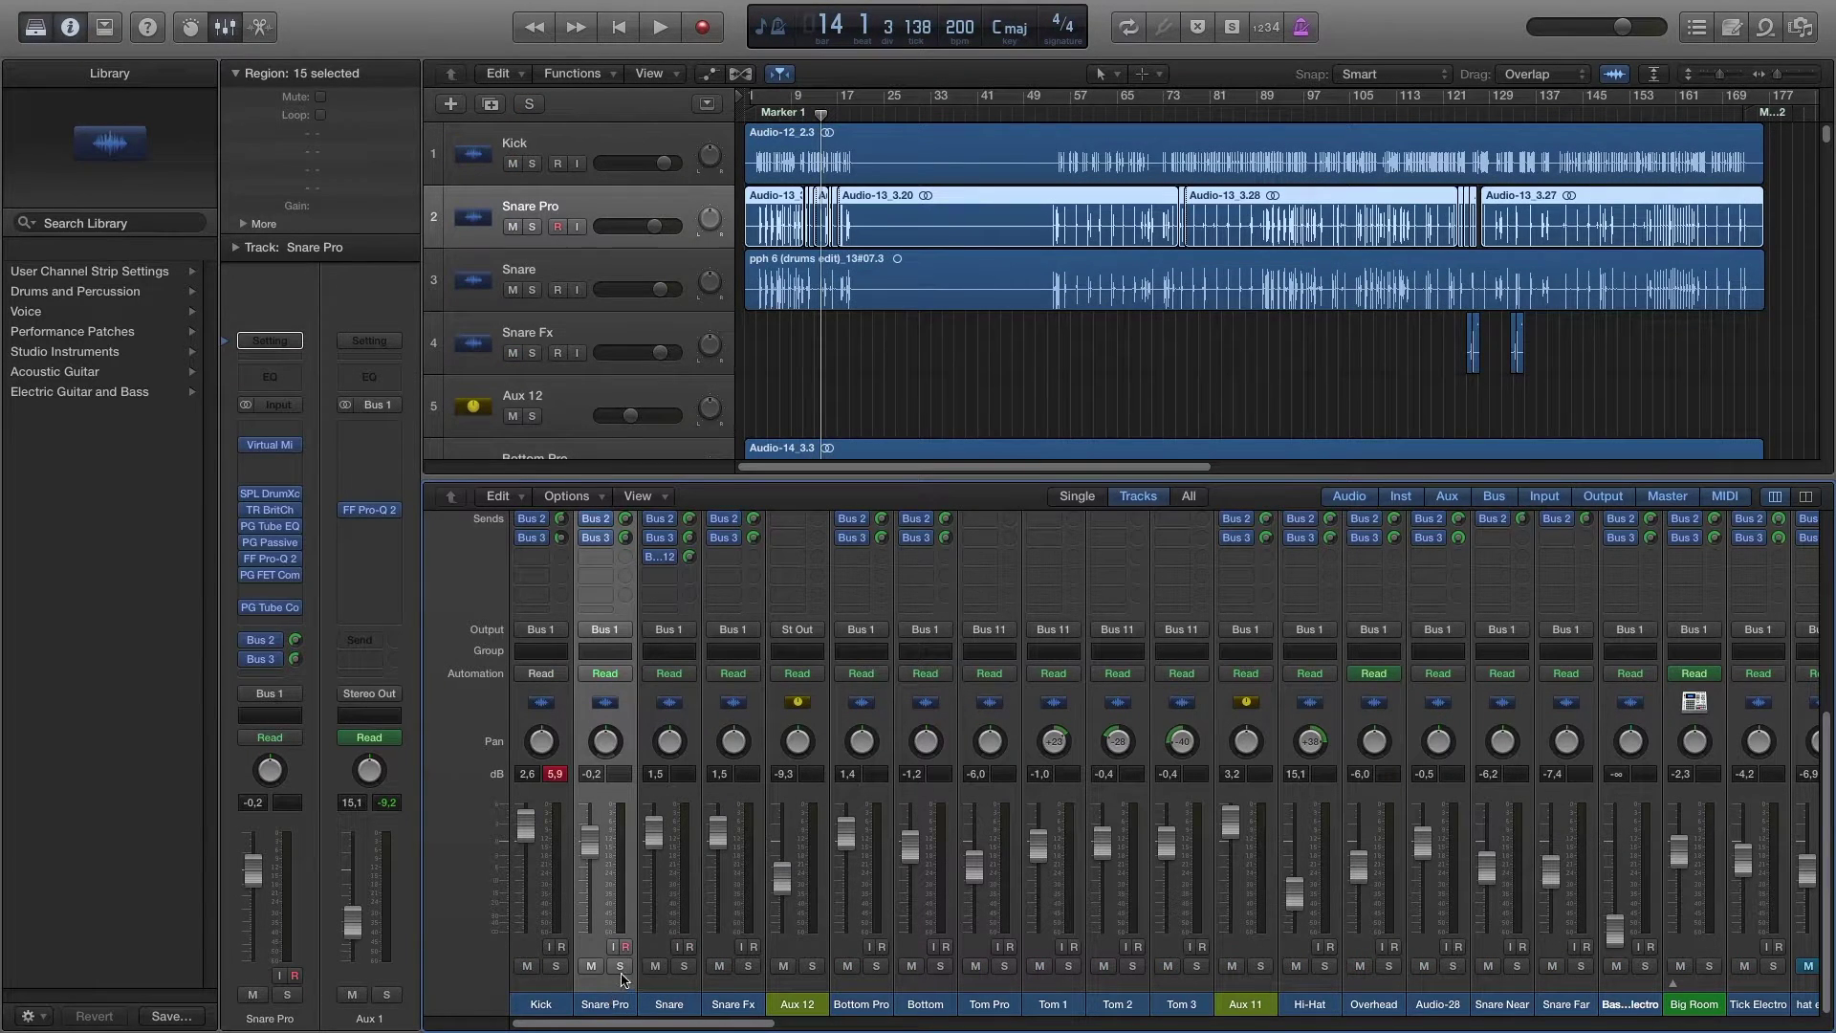
click(621, 967)
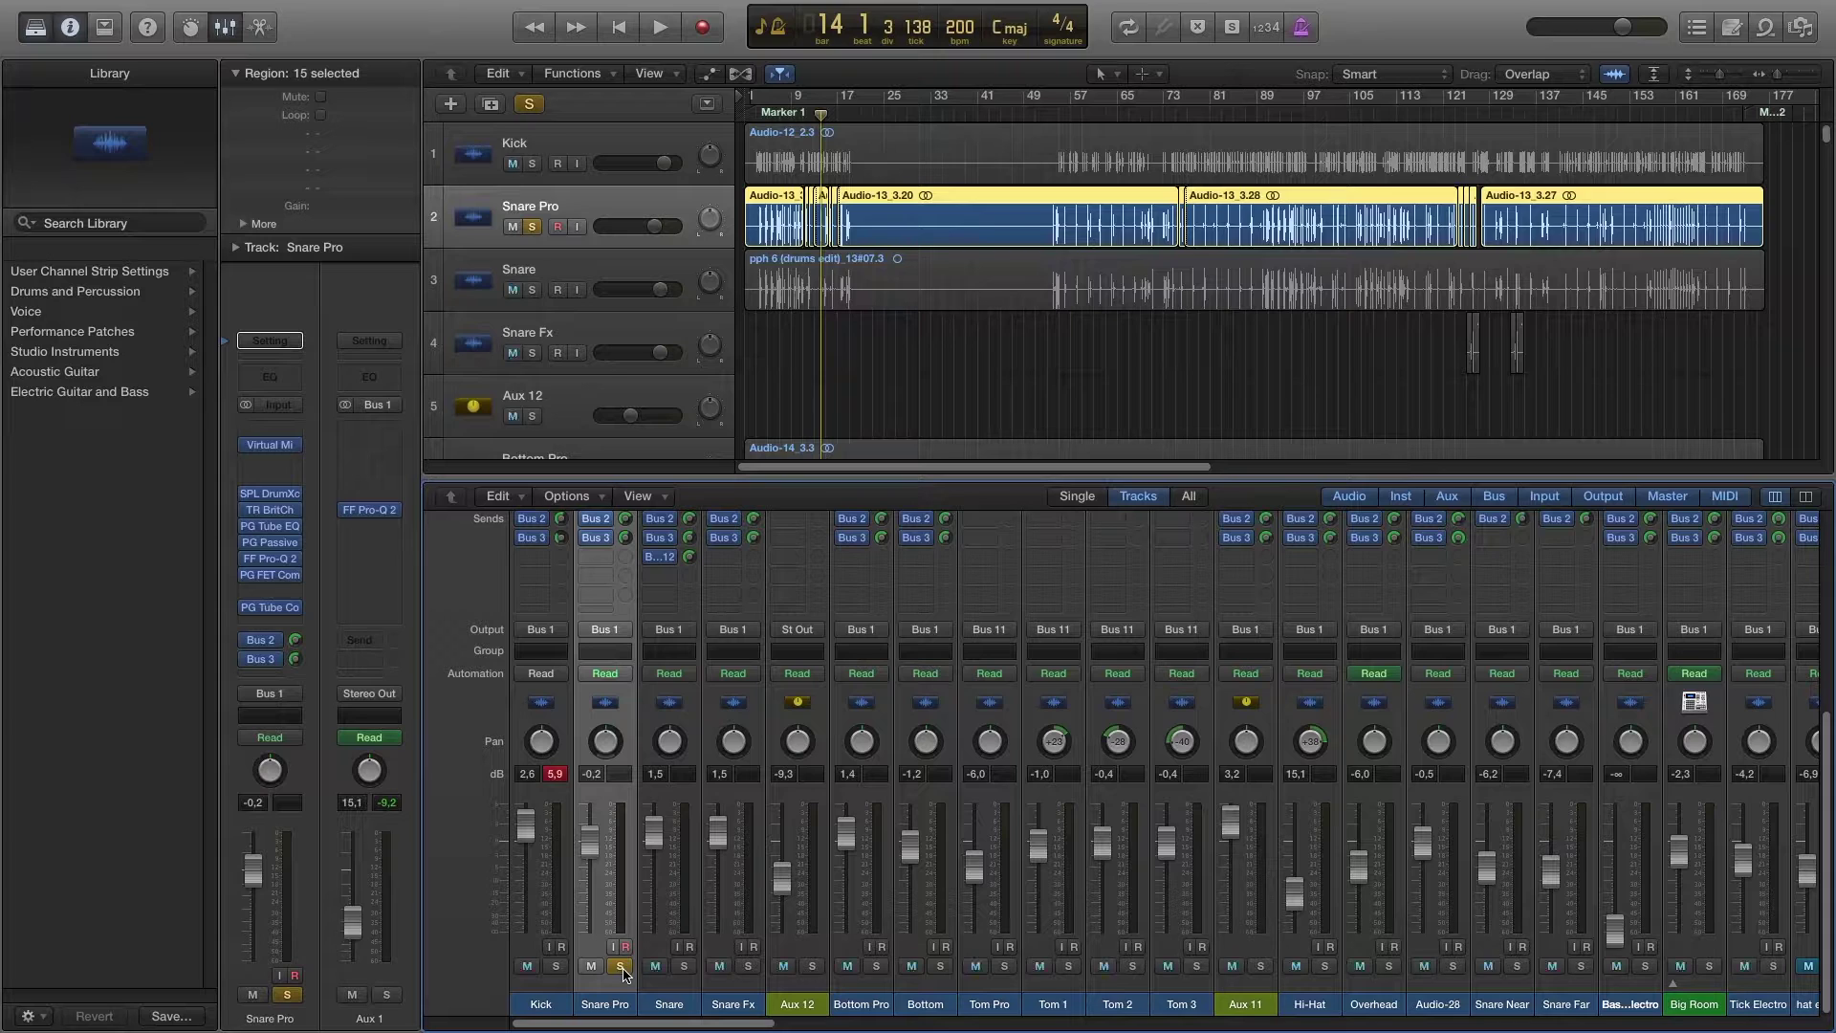
Step: Review Snare Pro's insert chain and play the soloed programmed snare from bar 3
scroll(727, 712, up, 5)
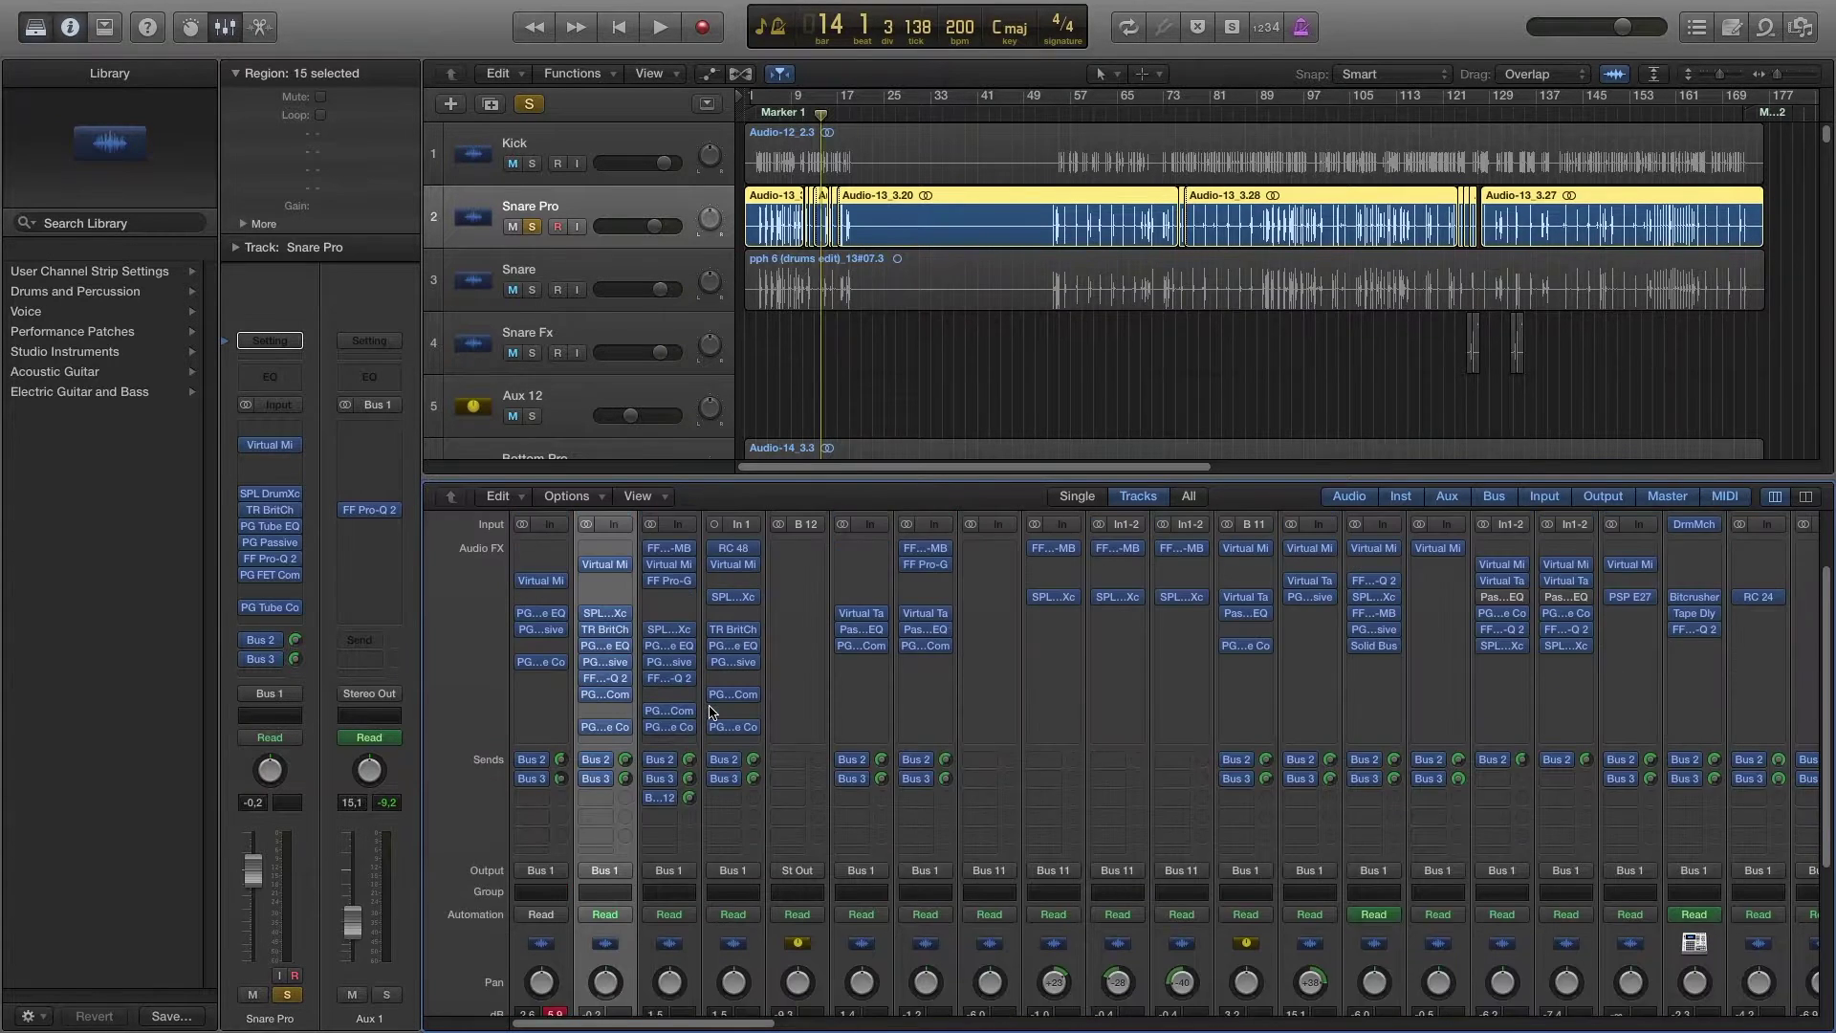
scroll(699, 655, up, 2)
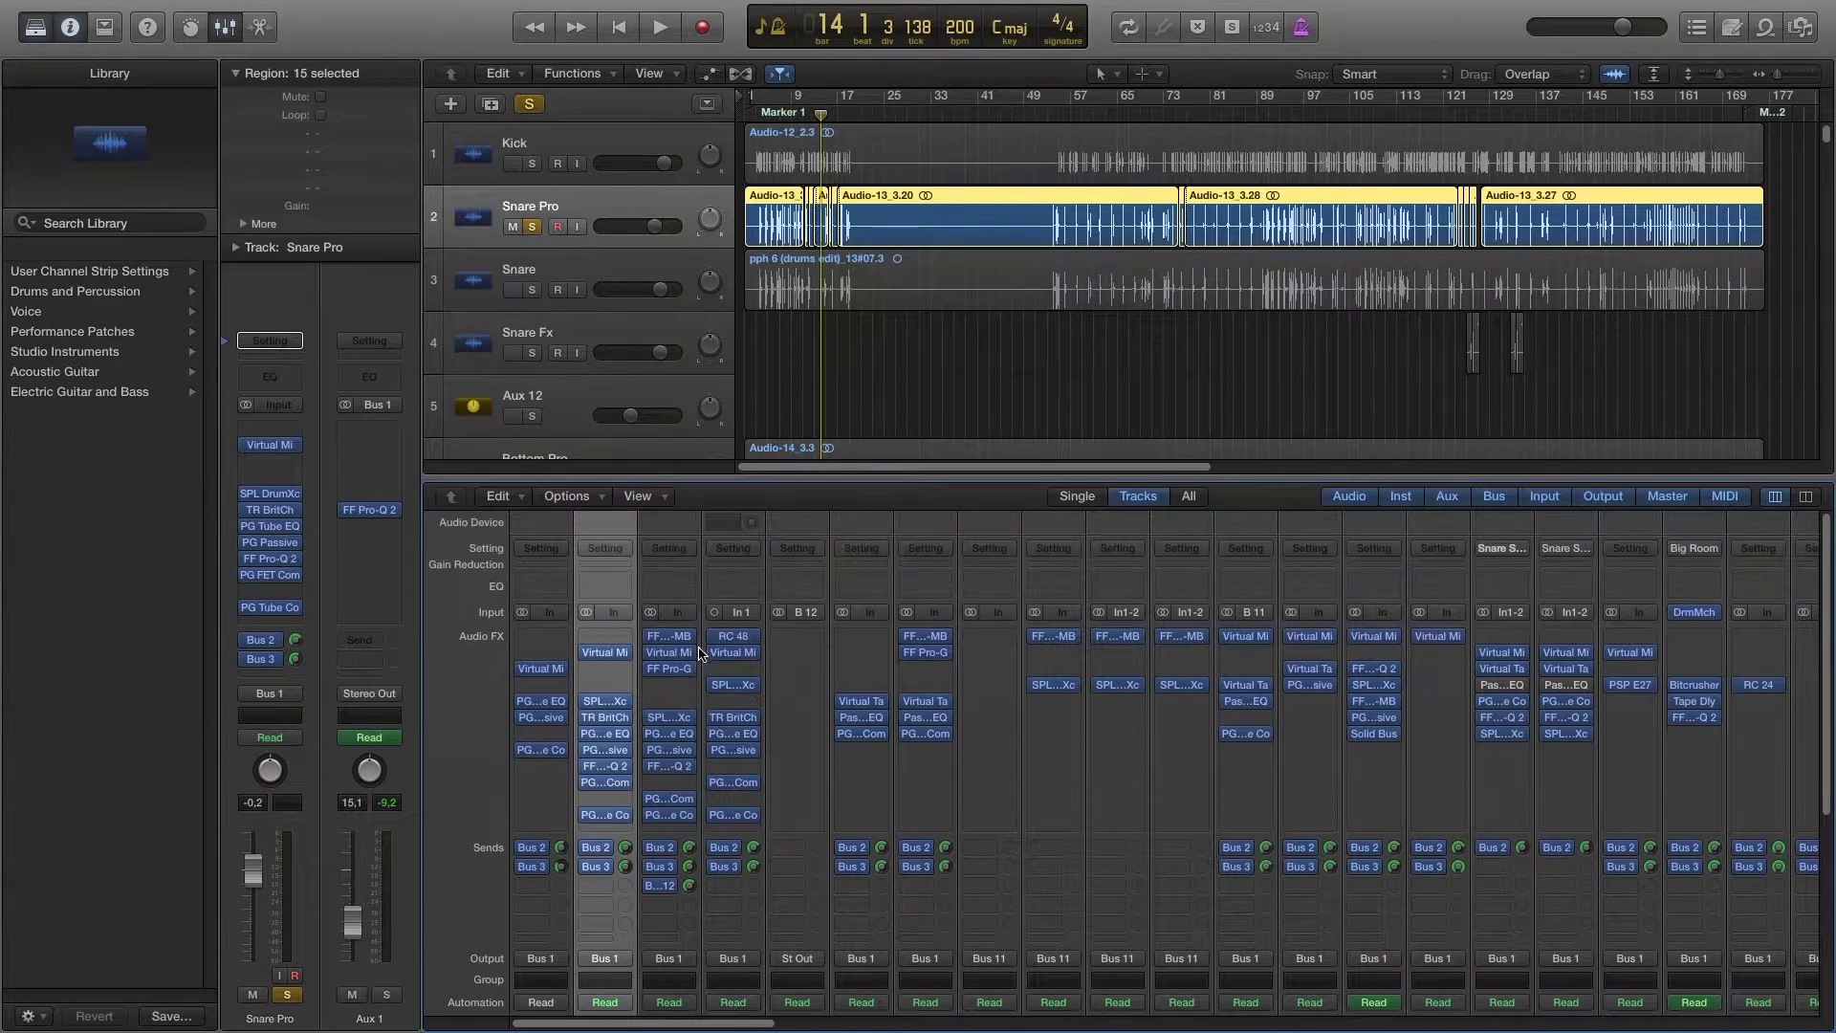
click(757, 112)
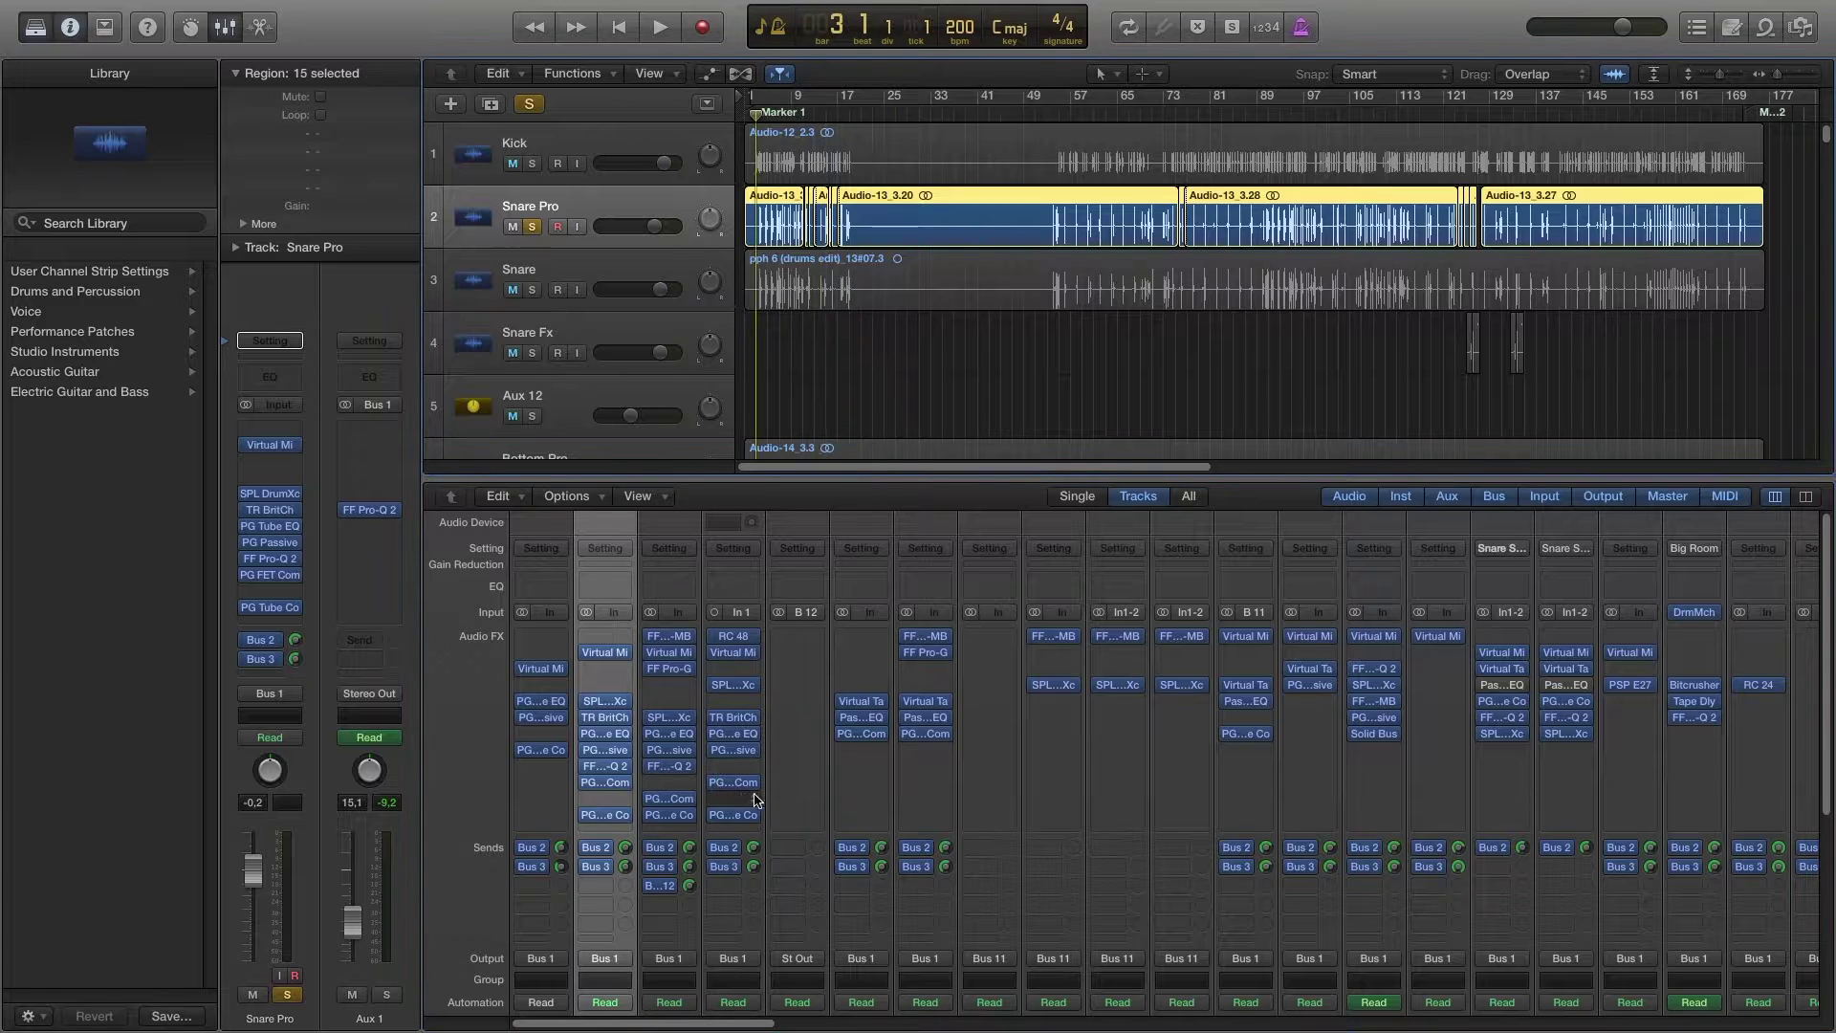
scroll(744, 751, down, 7)
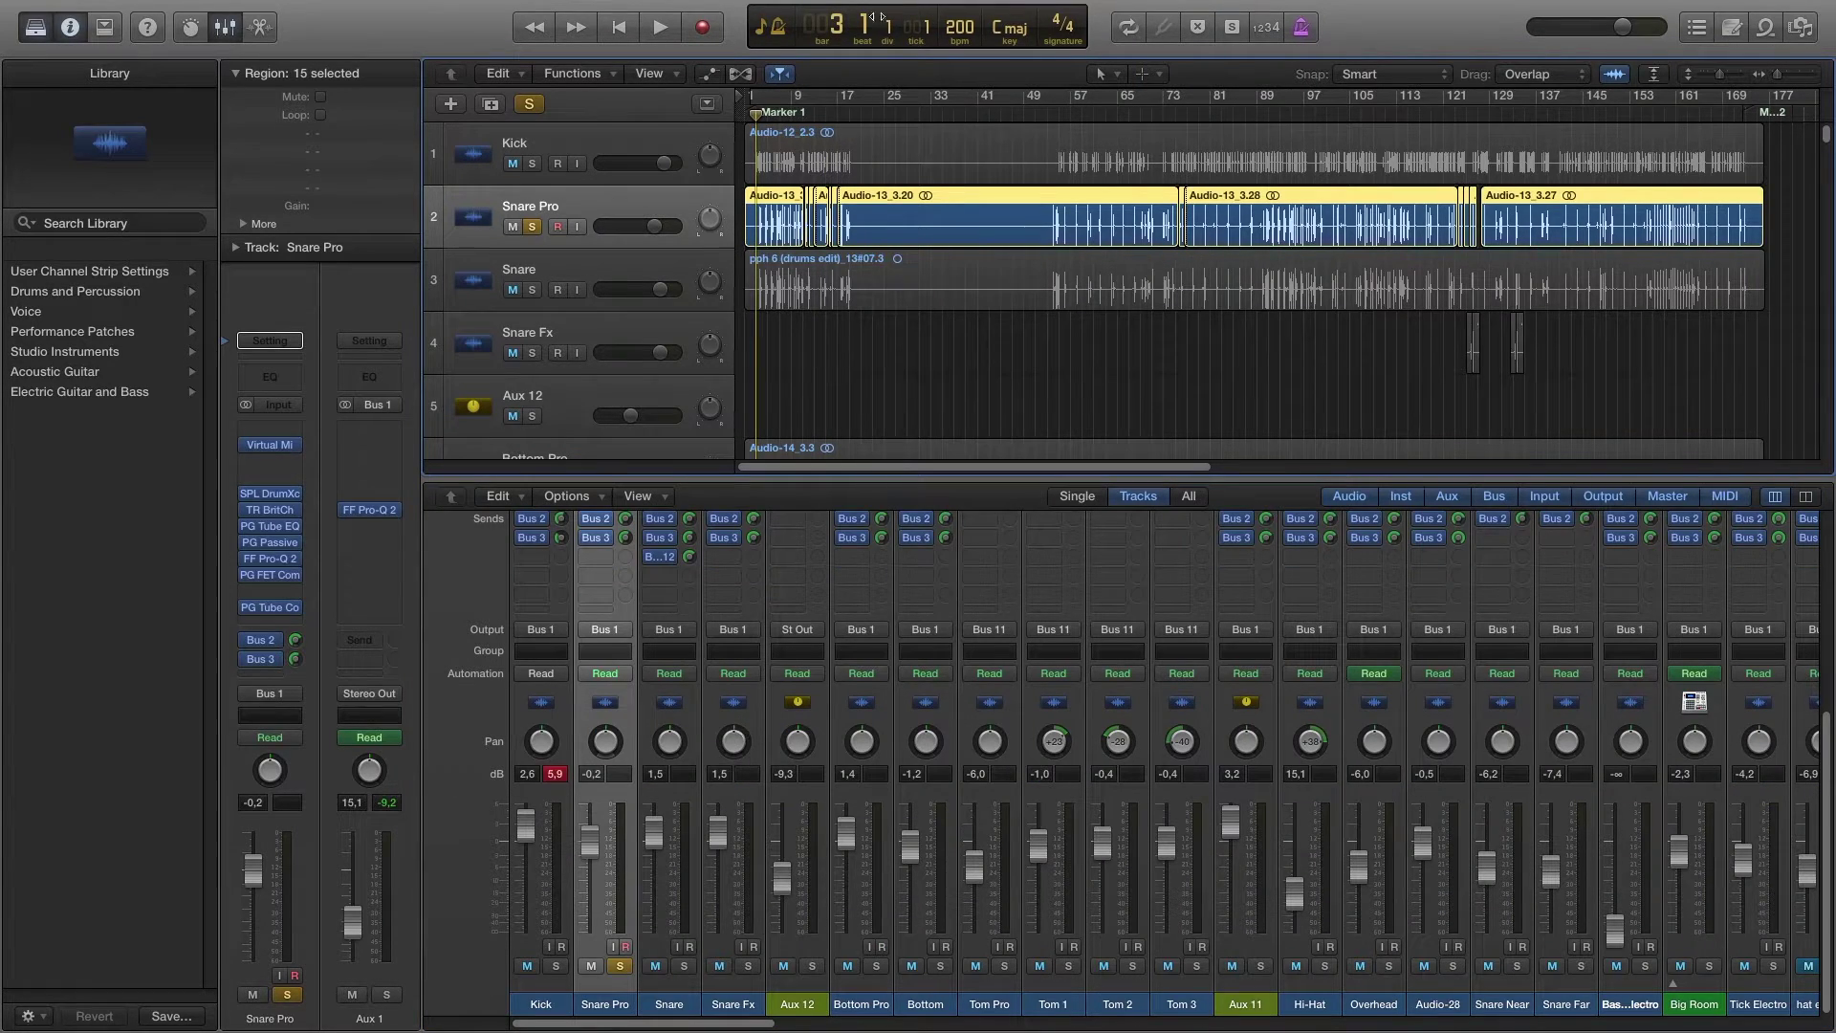
key(space)
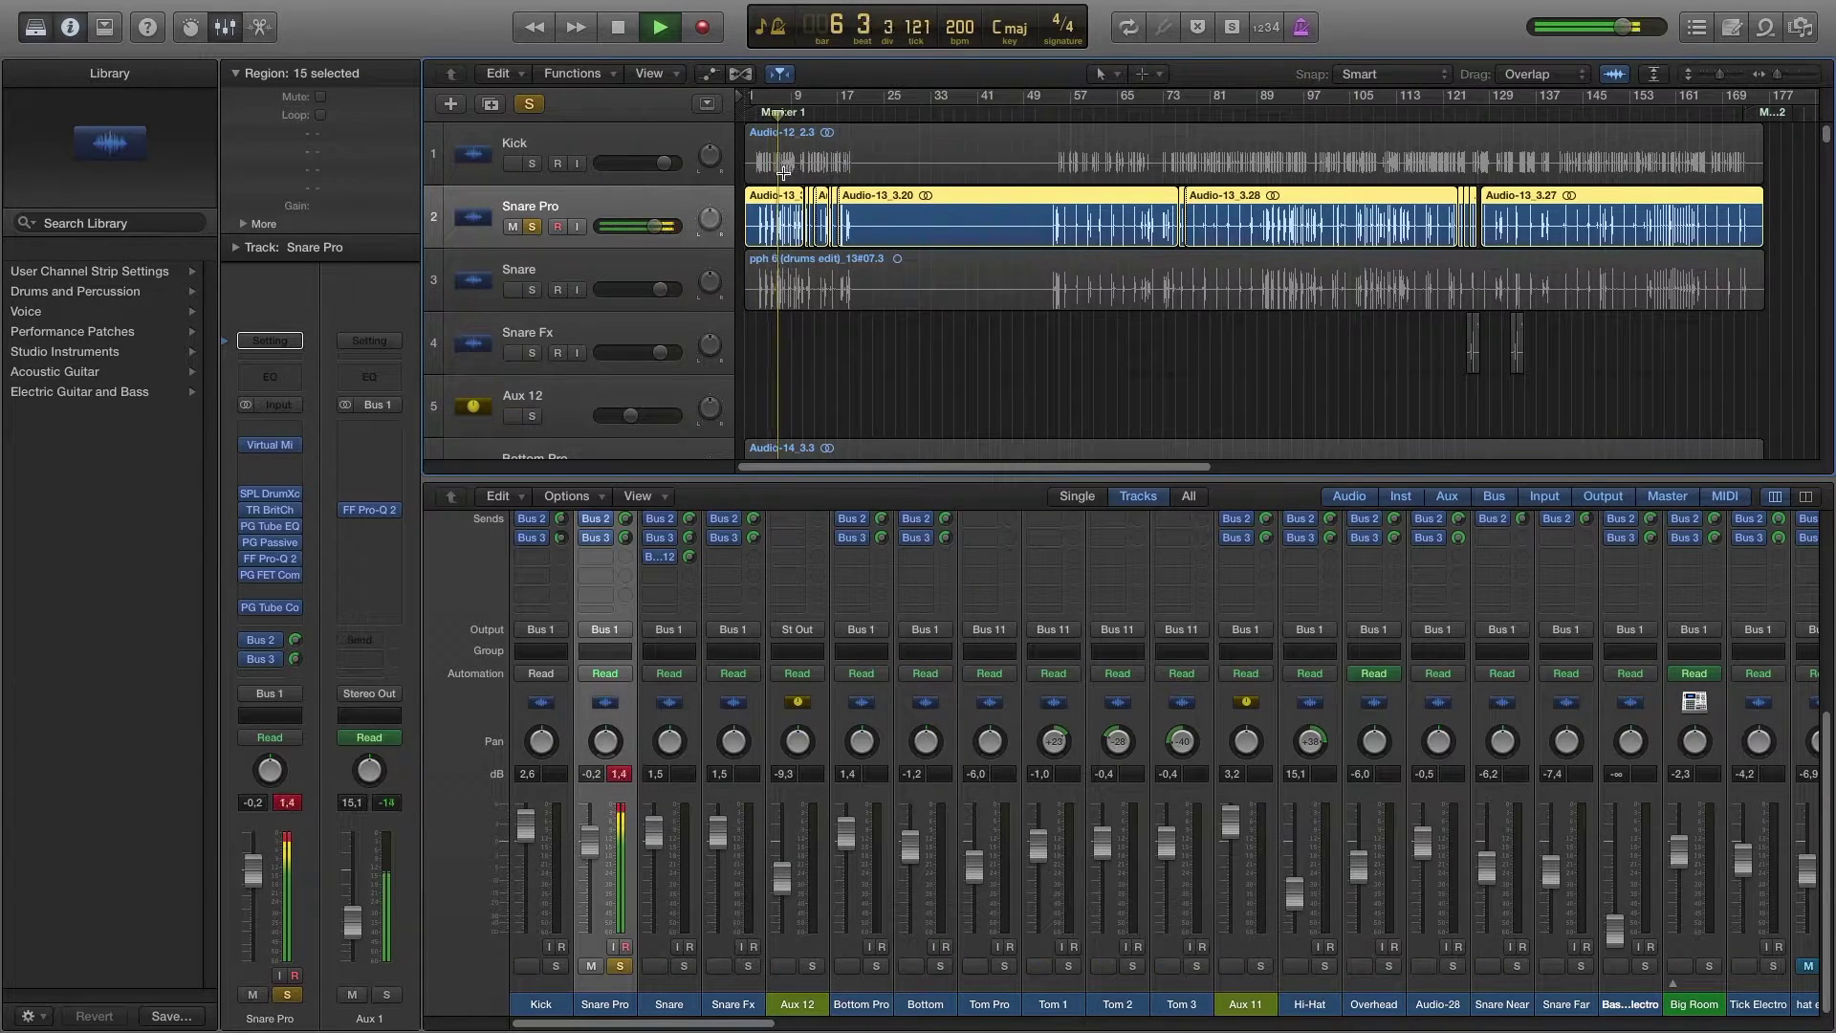
Step: Stop playback, bypass the Snare Pro inserts below Virtual Mix Rack, and briefly view the Virtual Mix Rack modules
key(space)
scroll(719, 699, up, 5)
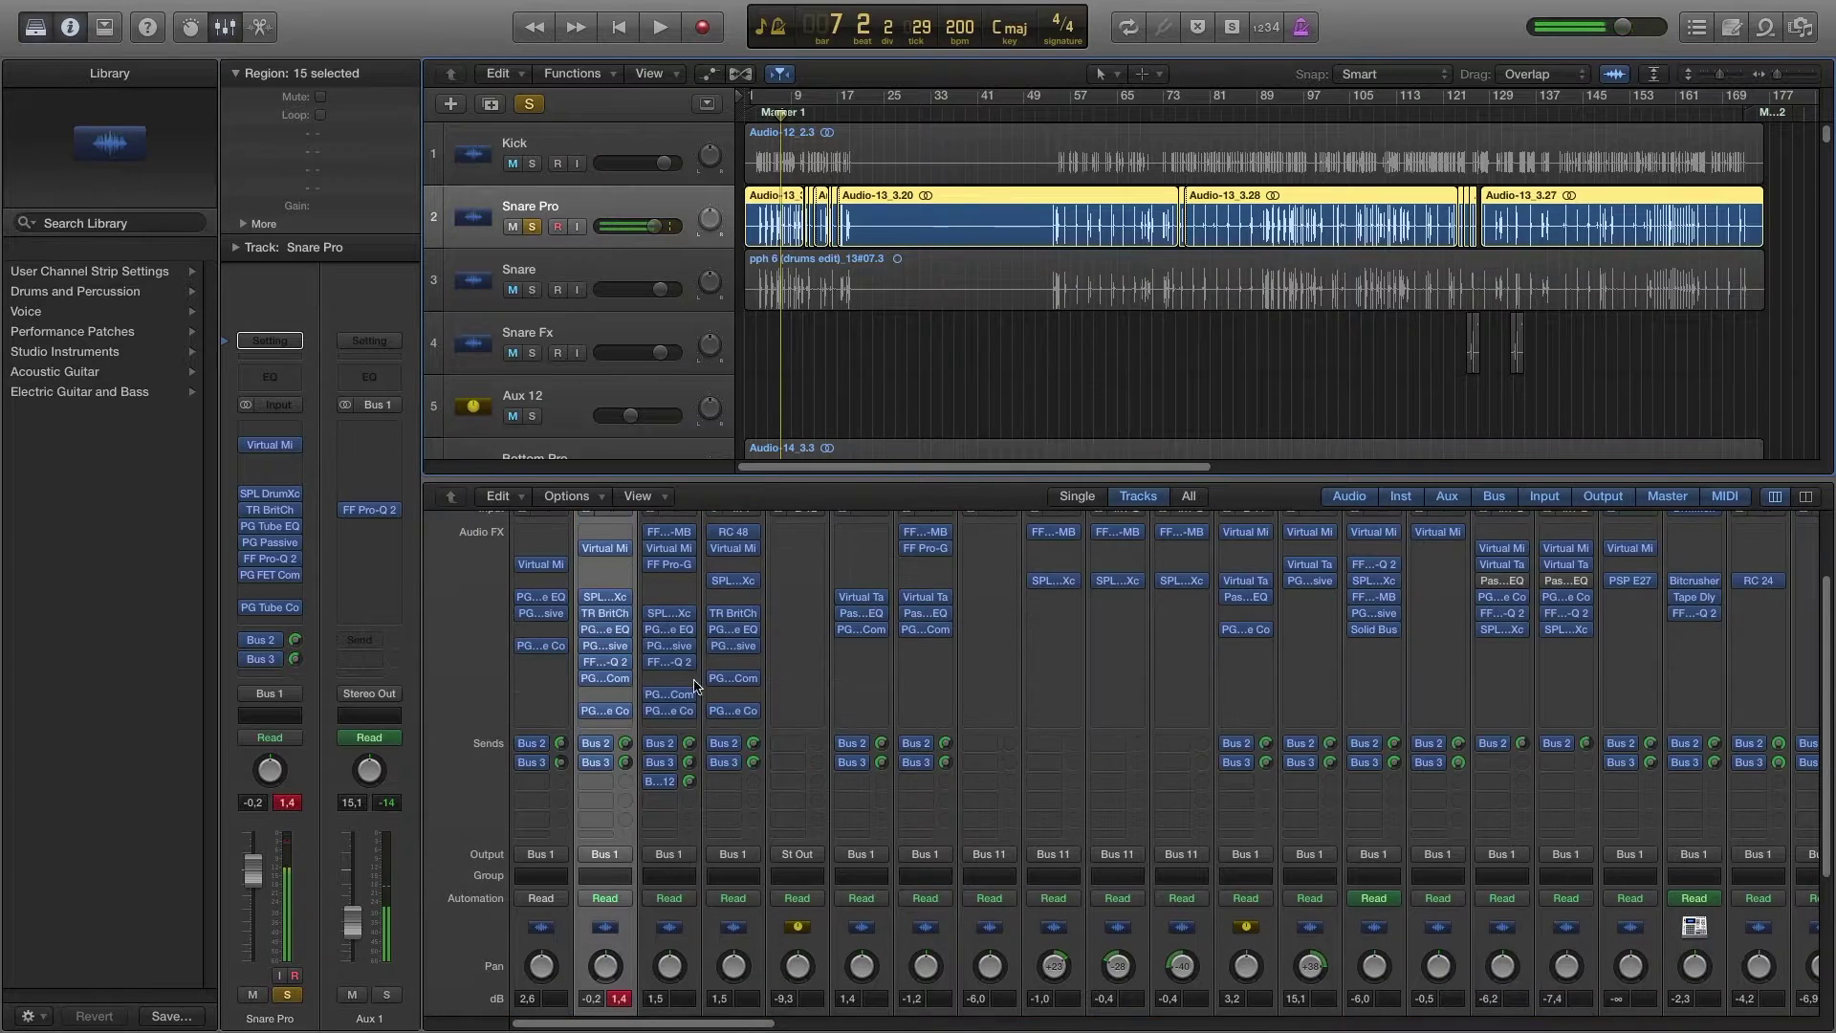
drag(588, 713, 590, 601)
click(605, 548)
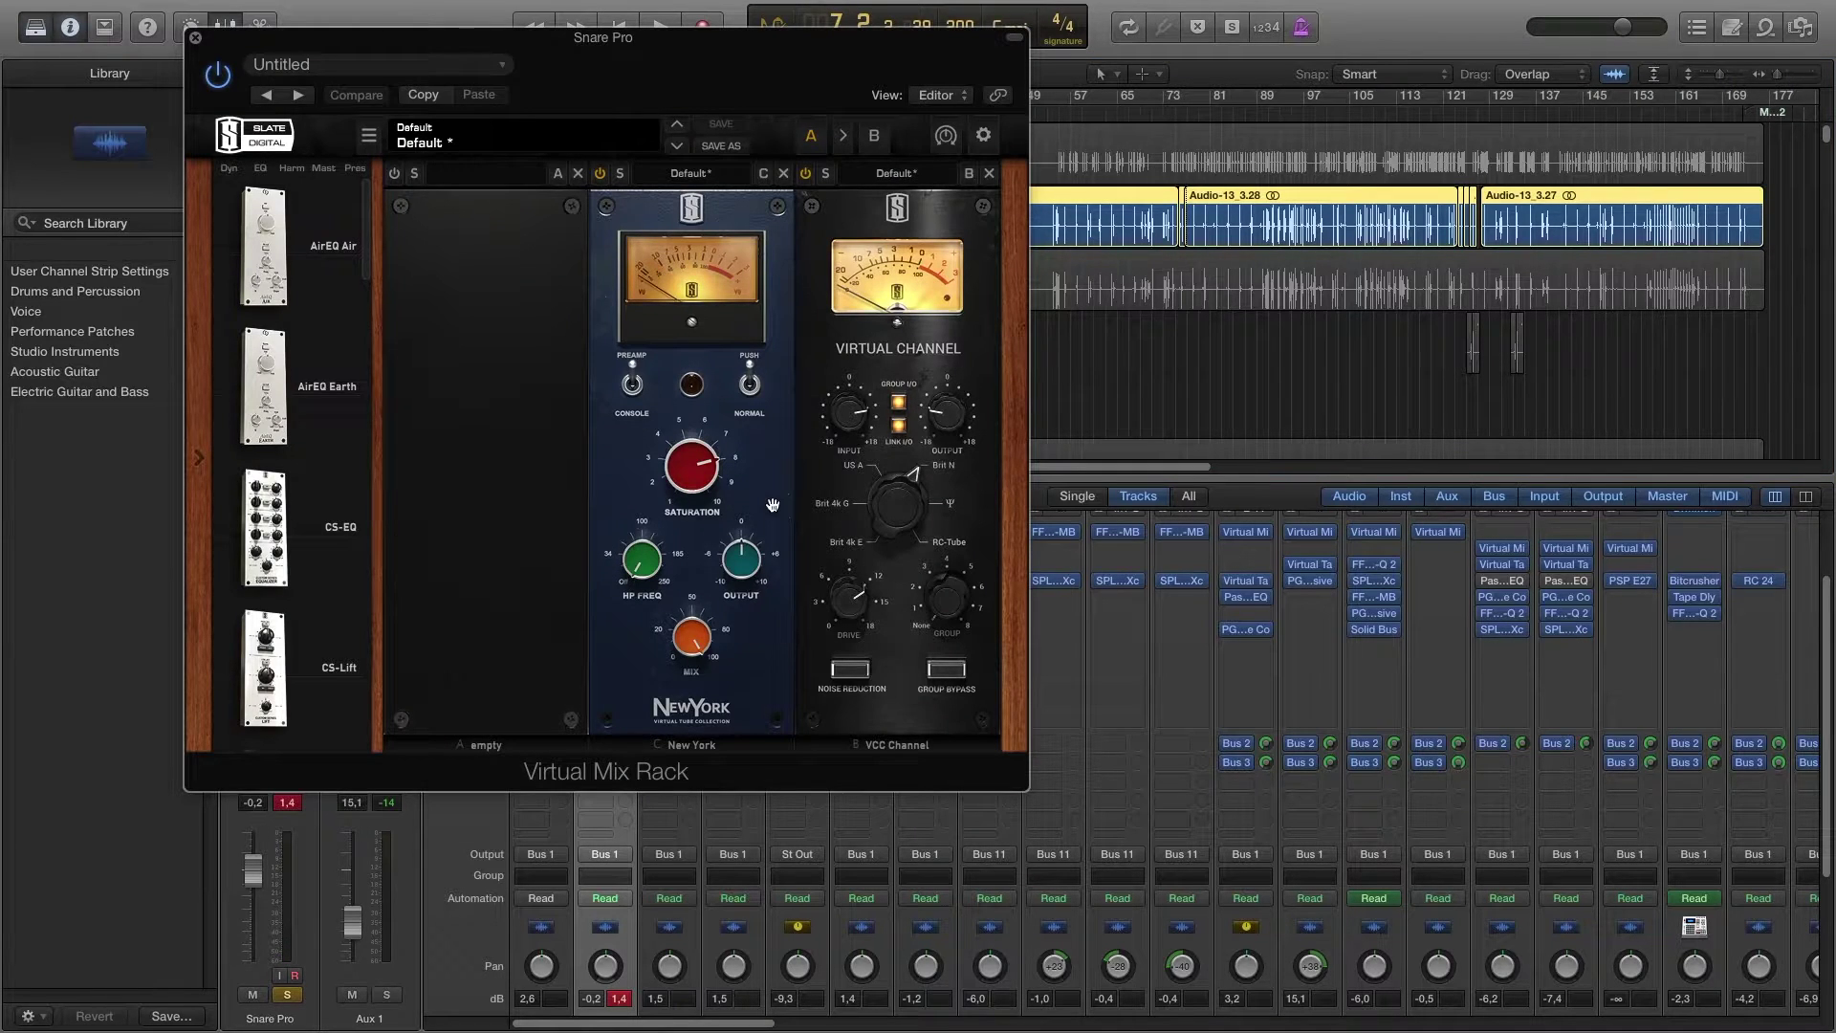
click(195, 39)
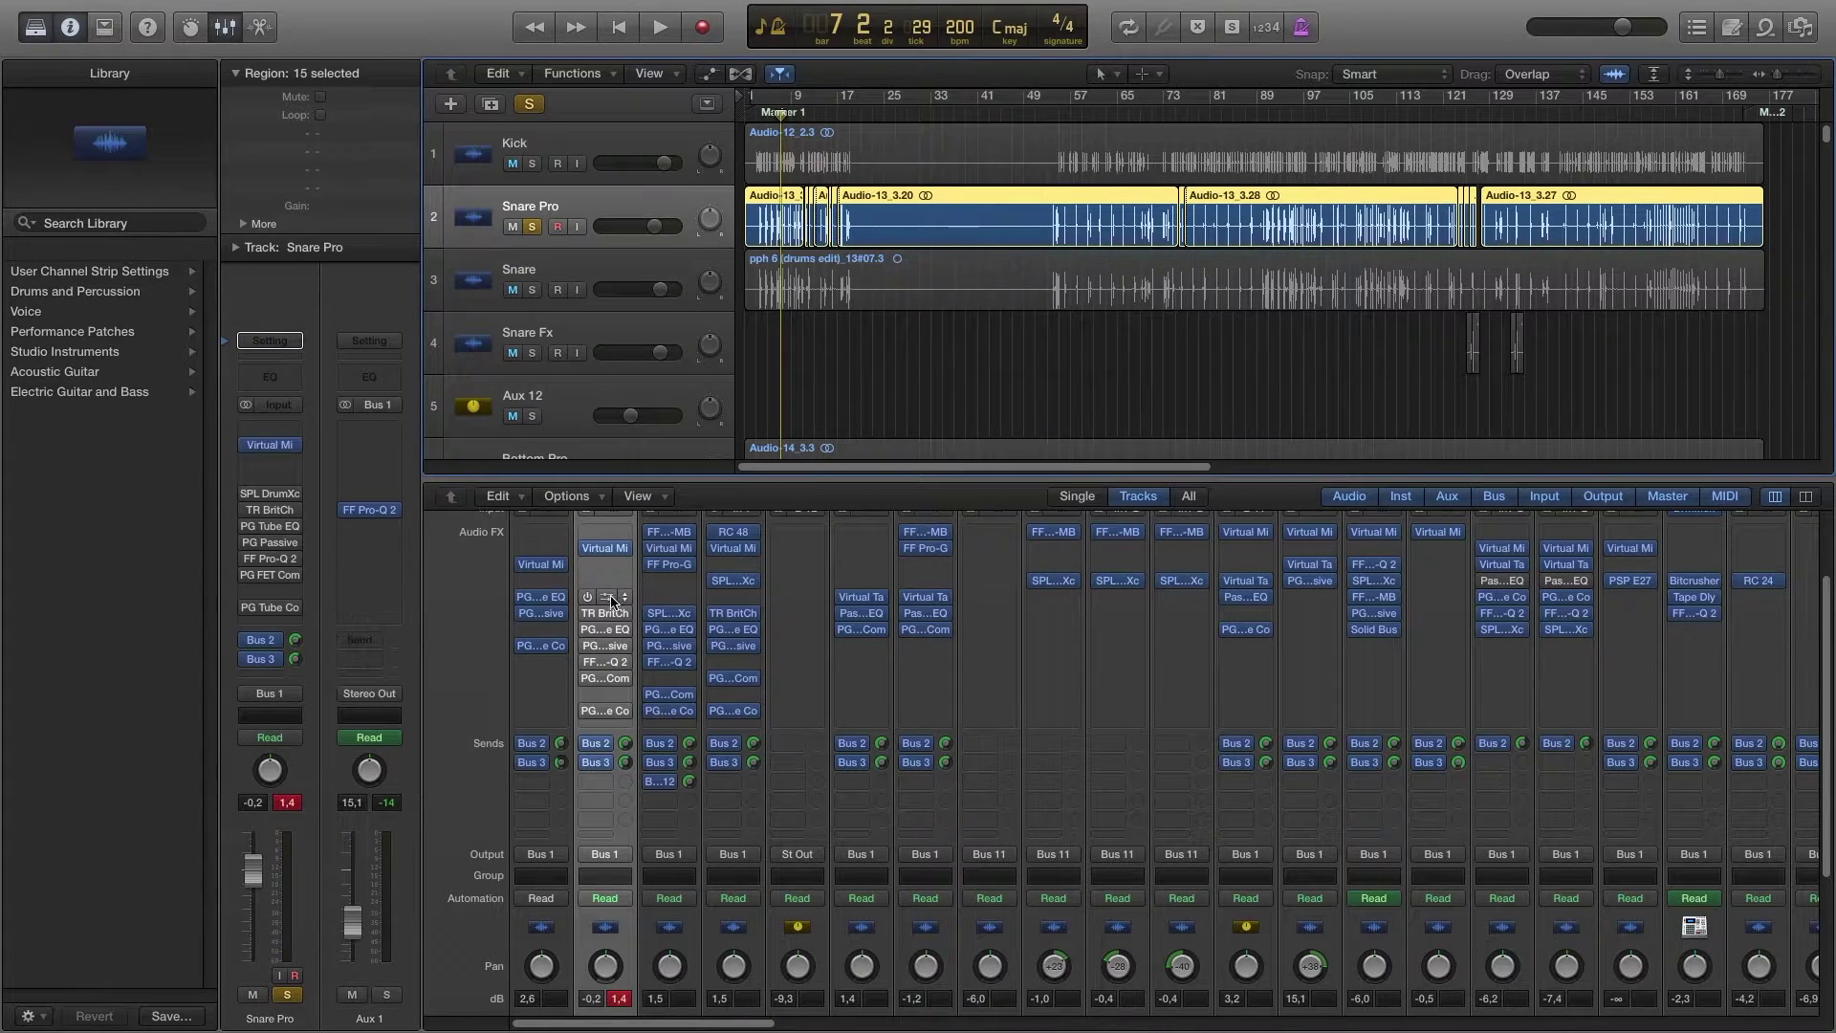
Step: Open SPL DrumXchanger on Snare Pro and enable it while the soloed snare plays
click(604, 596)
drag(1075, 101, 1014, 88)
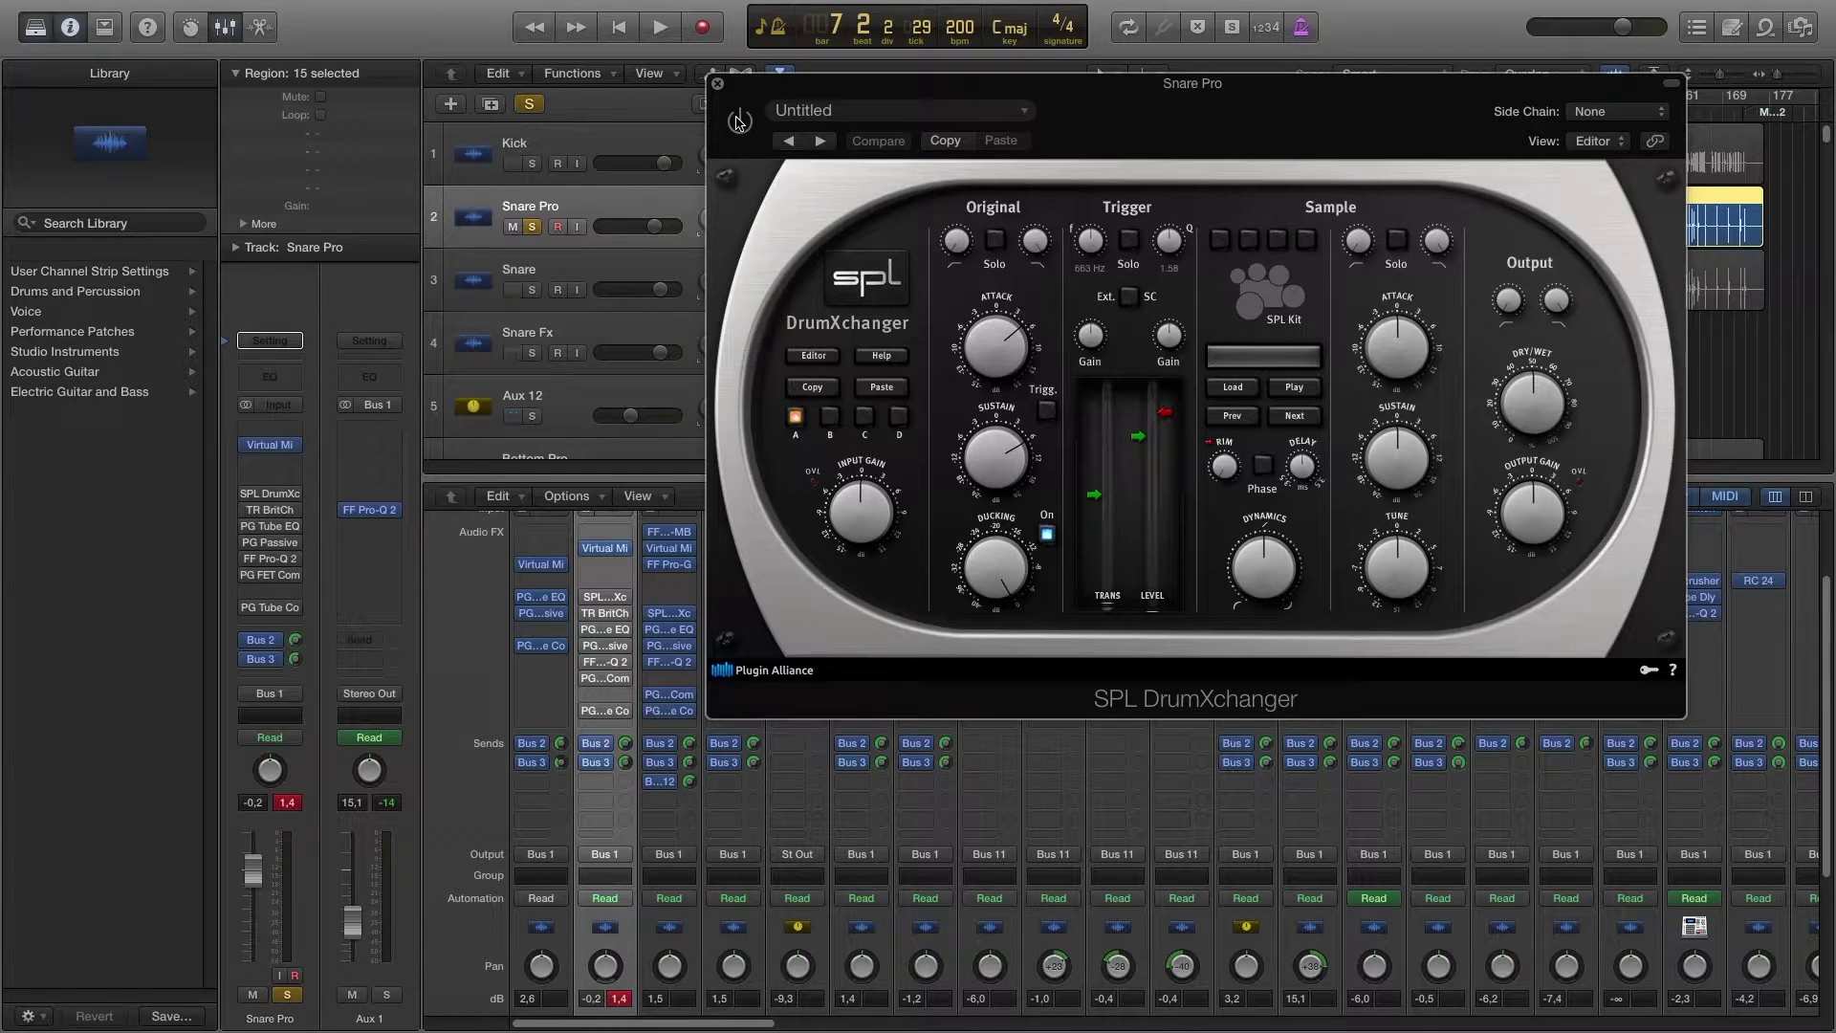
key(space)
drag(738, 122, 929, 218)
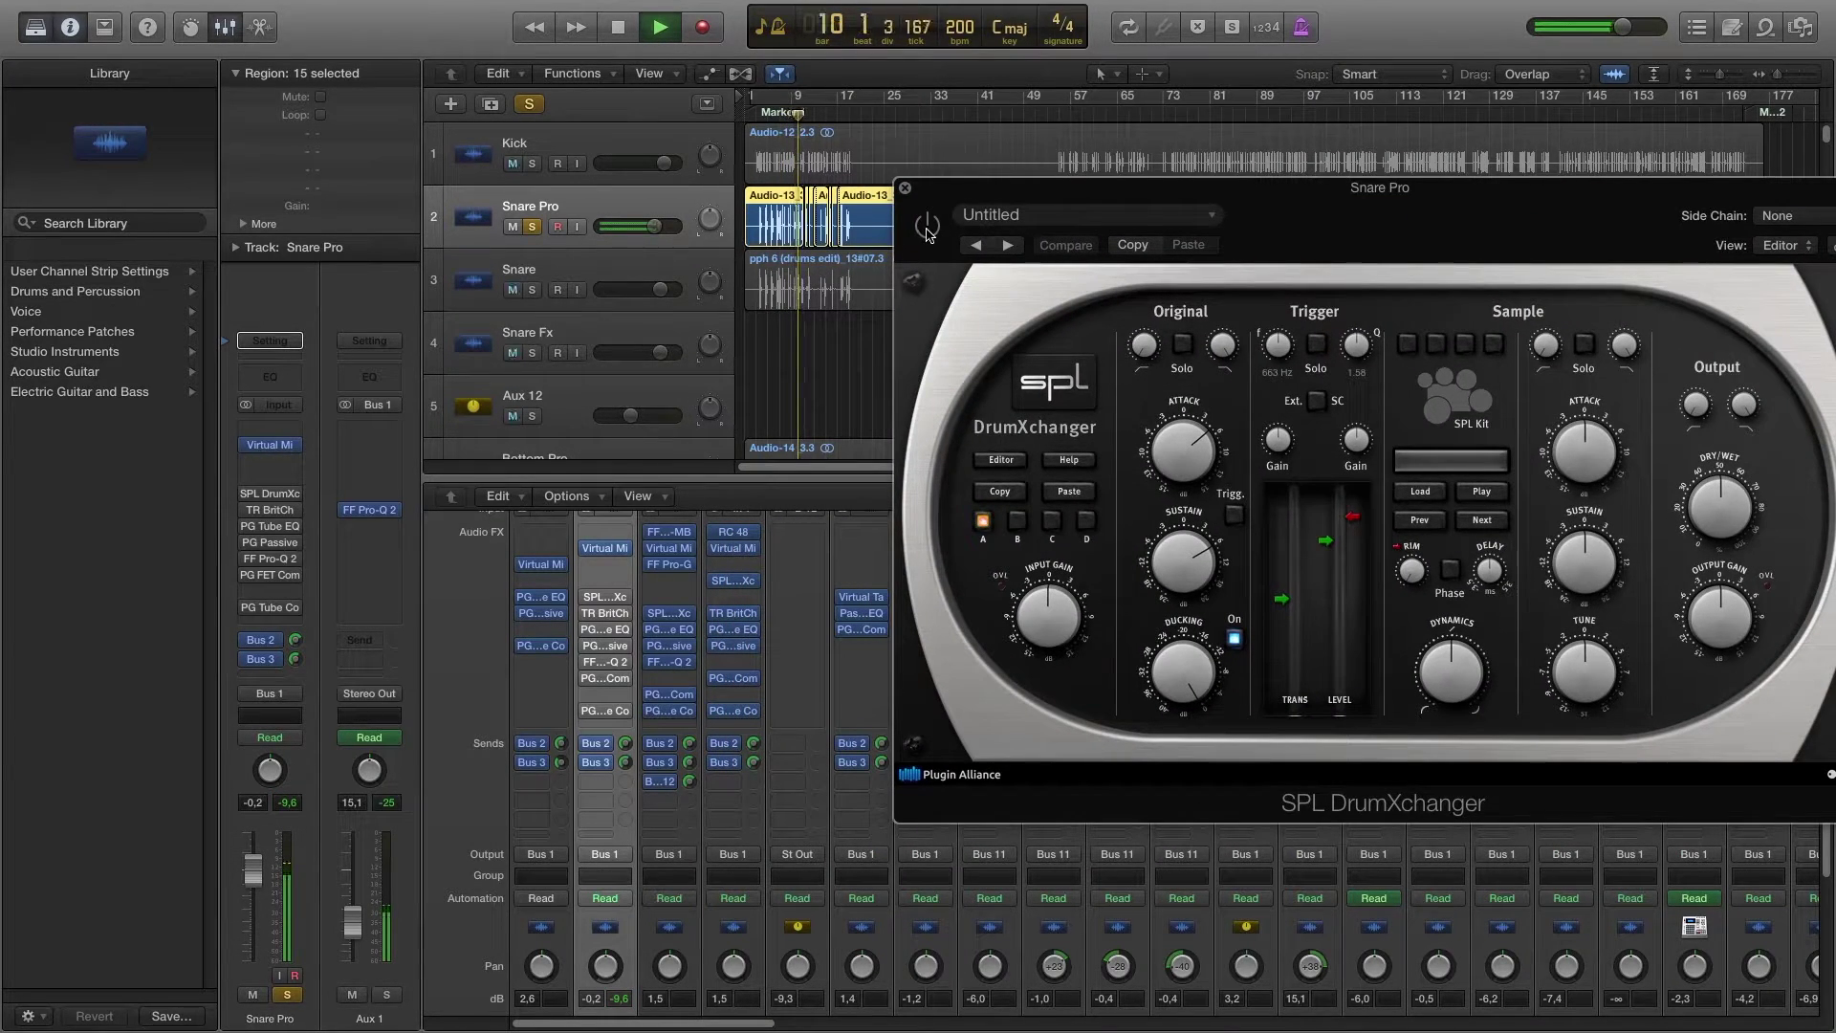
click(927, 228)
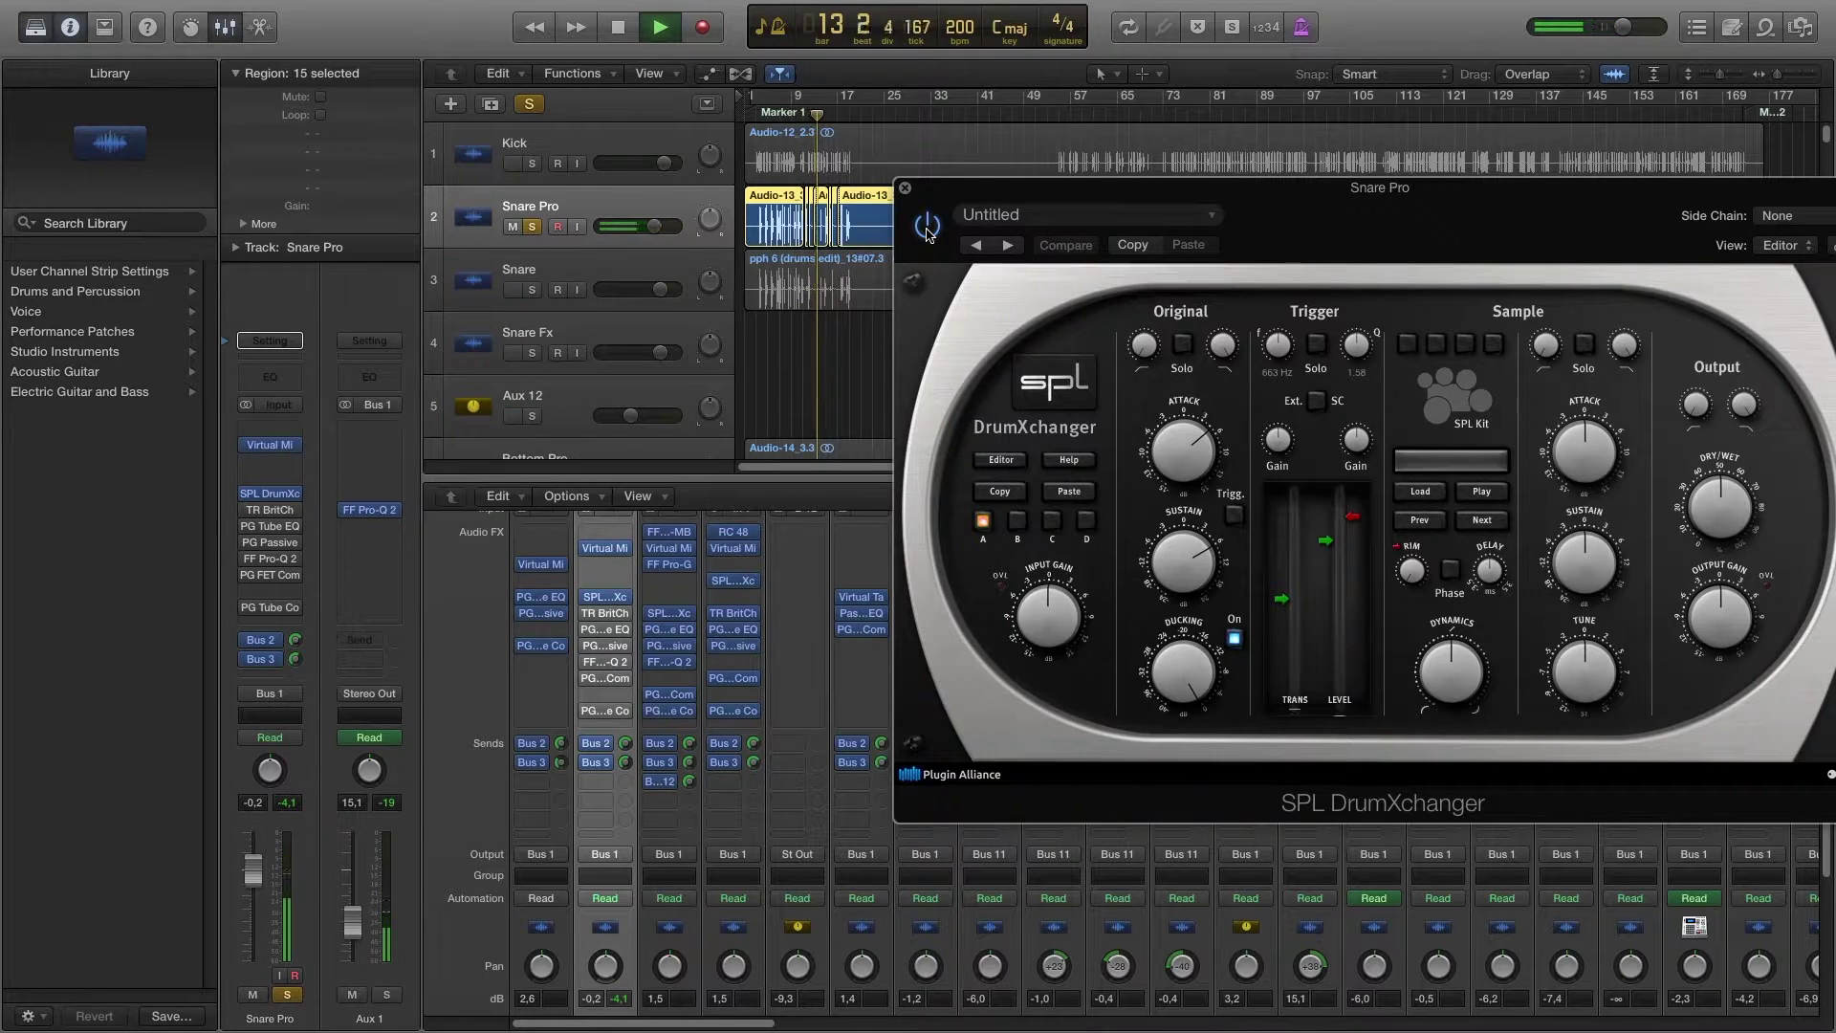
key(space)
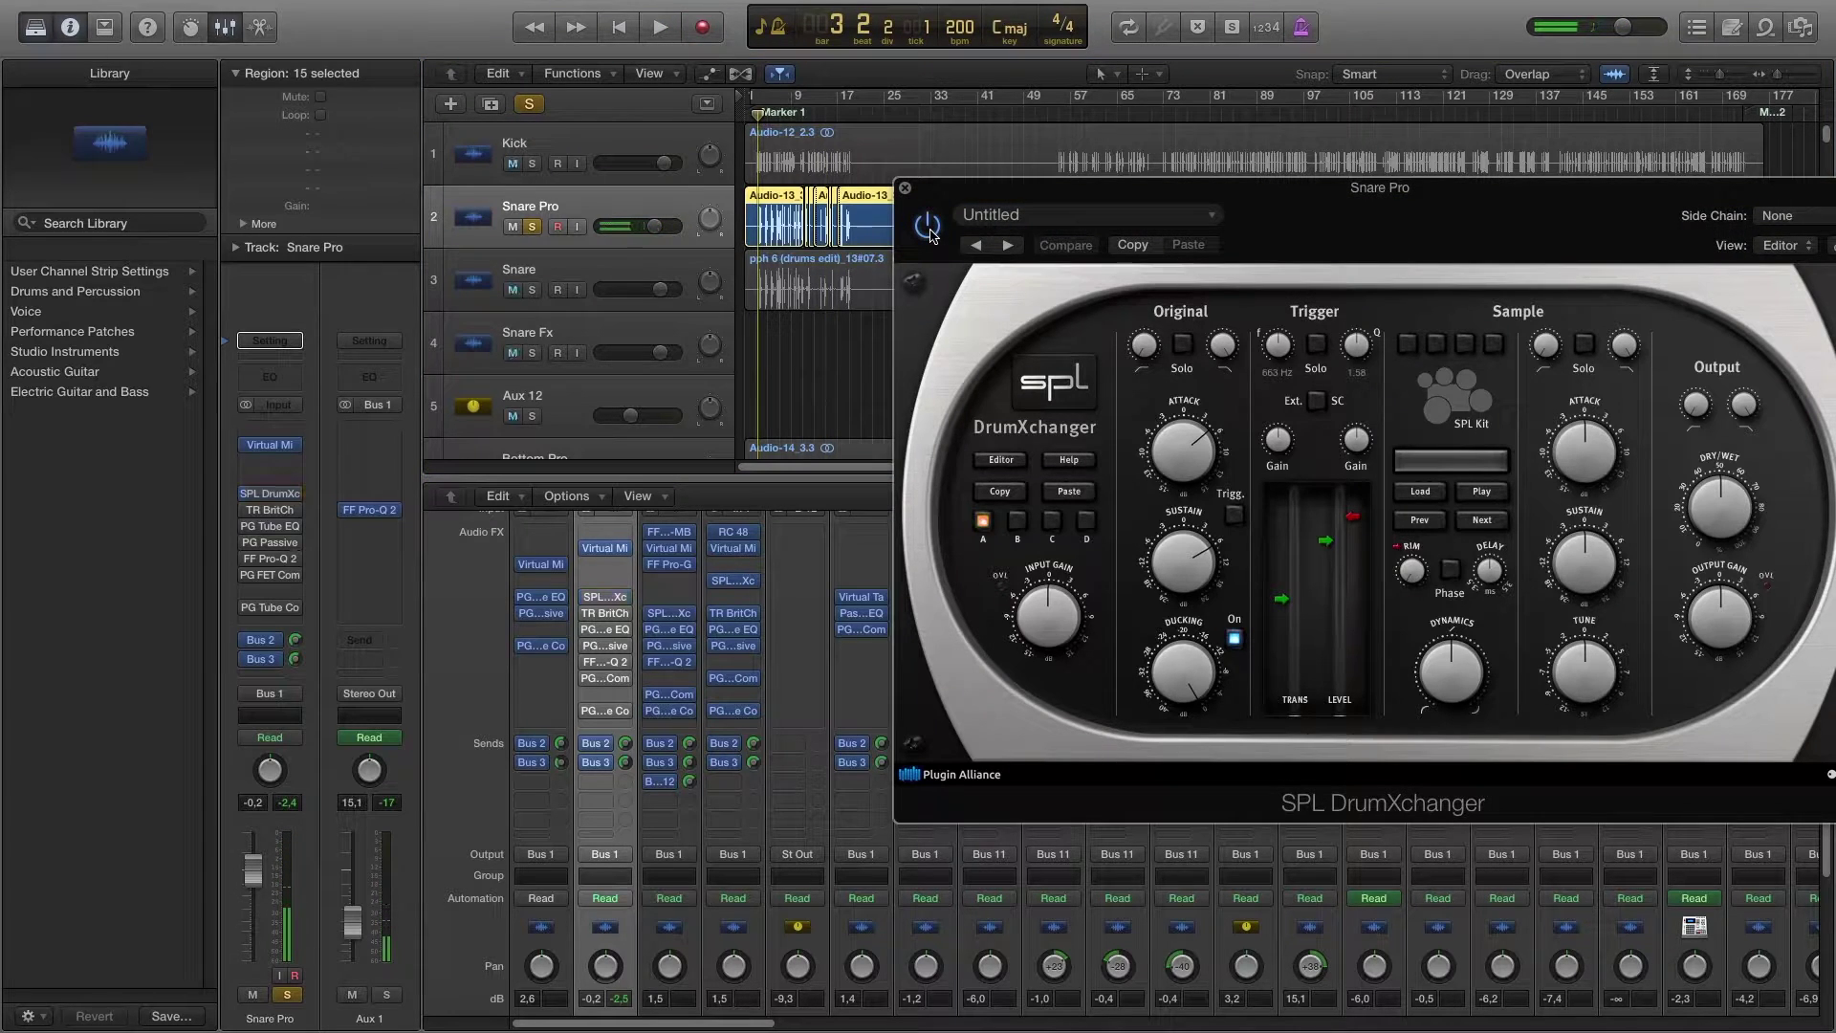
Step: Play the snare again from bar 3 to compare DrumXchanger bypassed and active, leave it enabled, and close it
key(space)
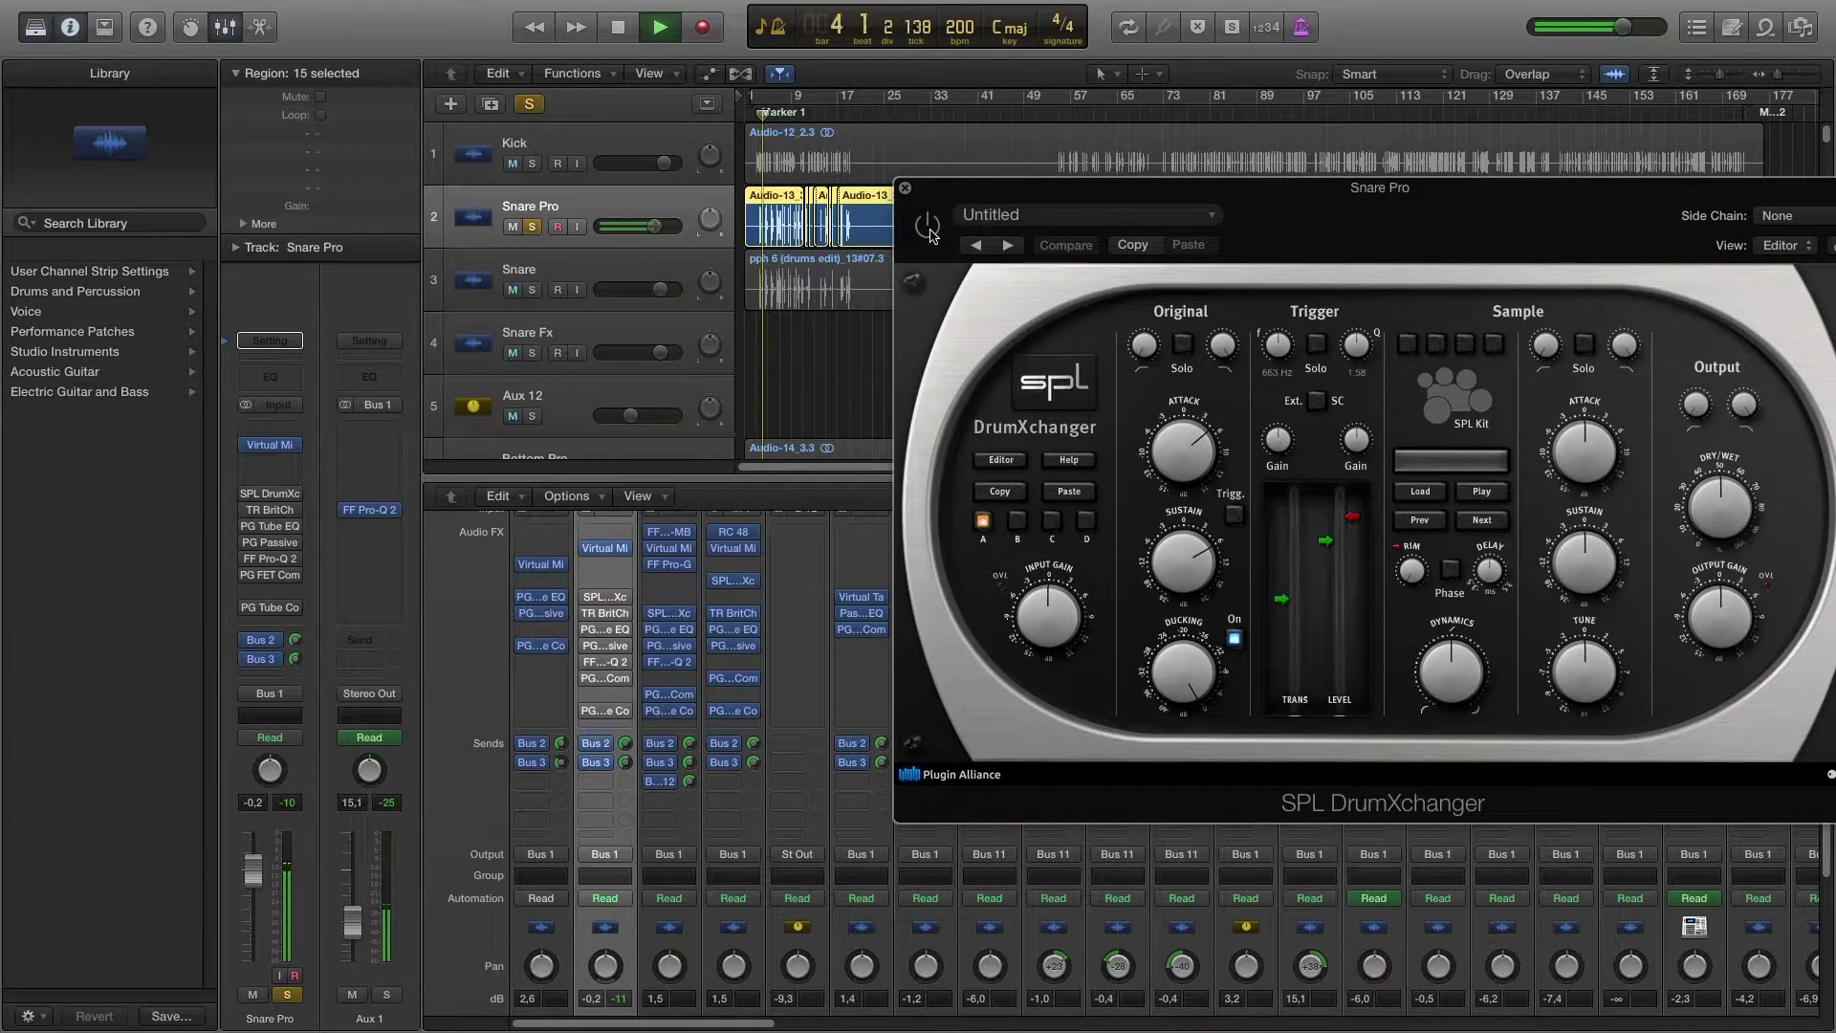
click(931, 232)
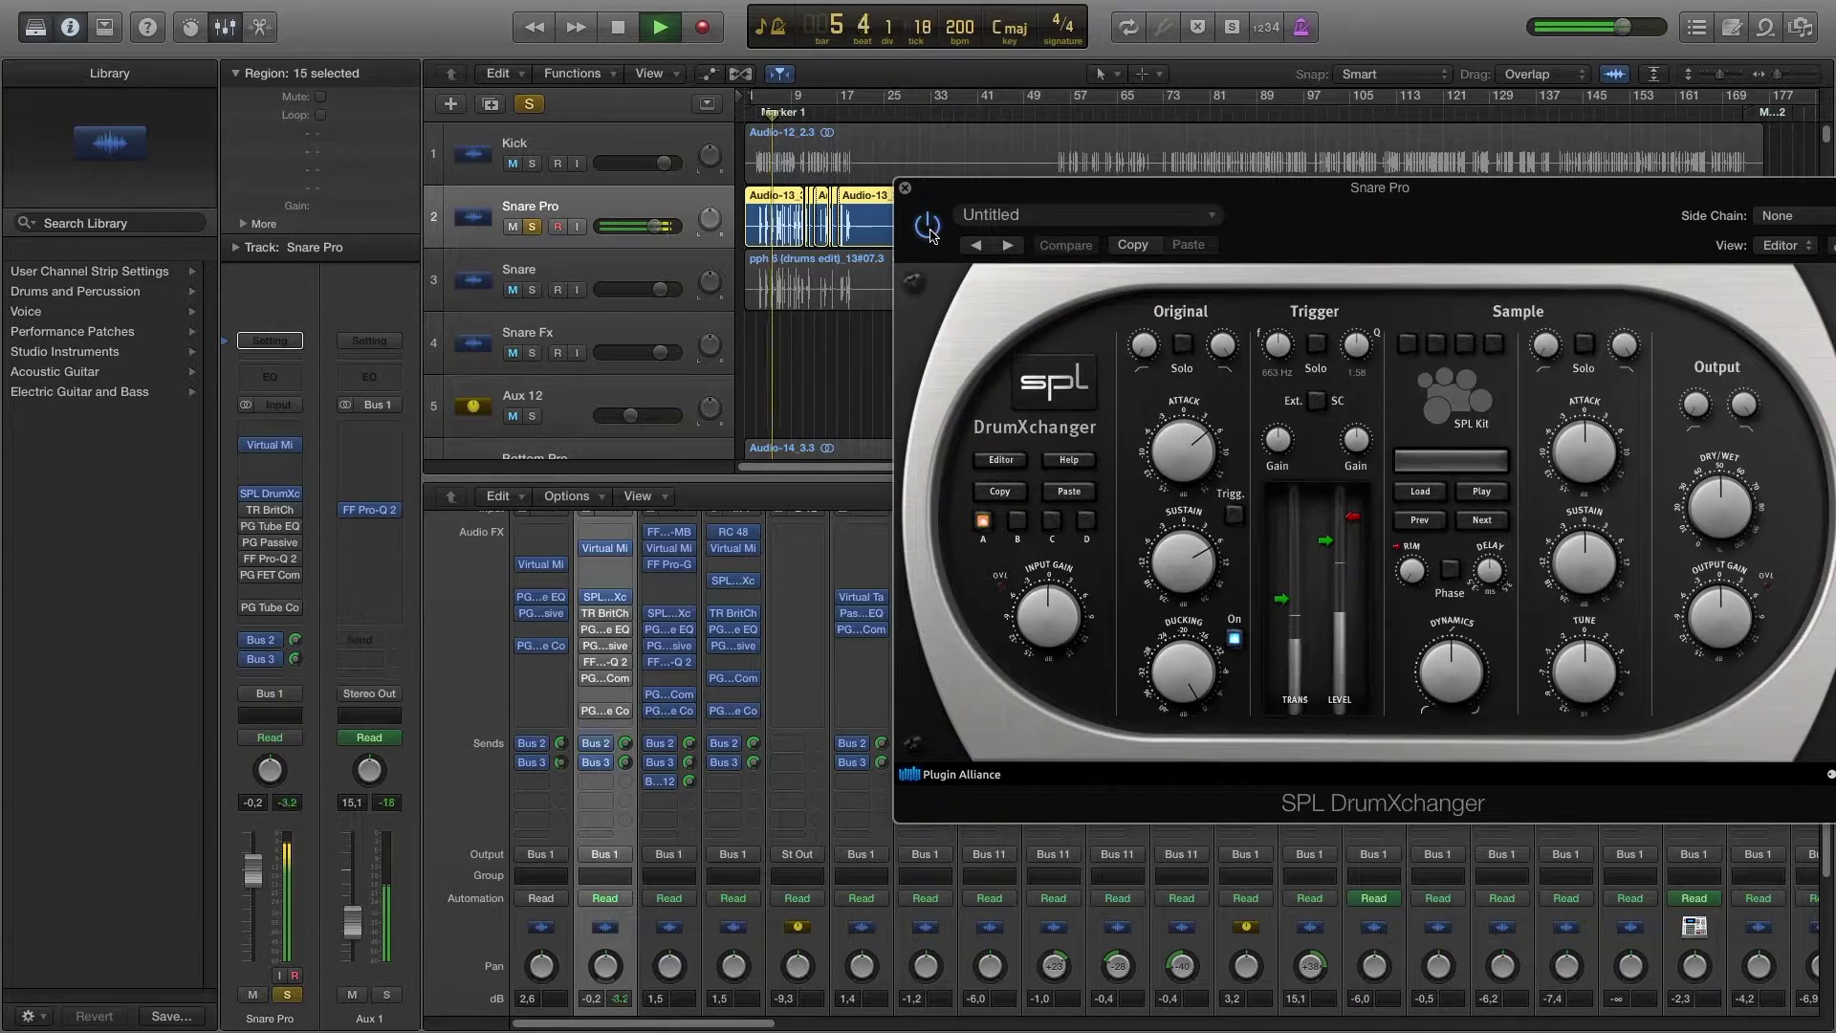
key(space)
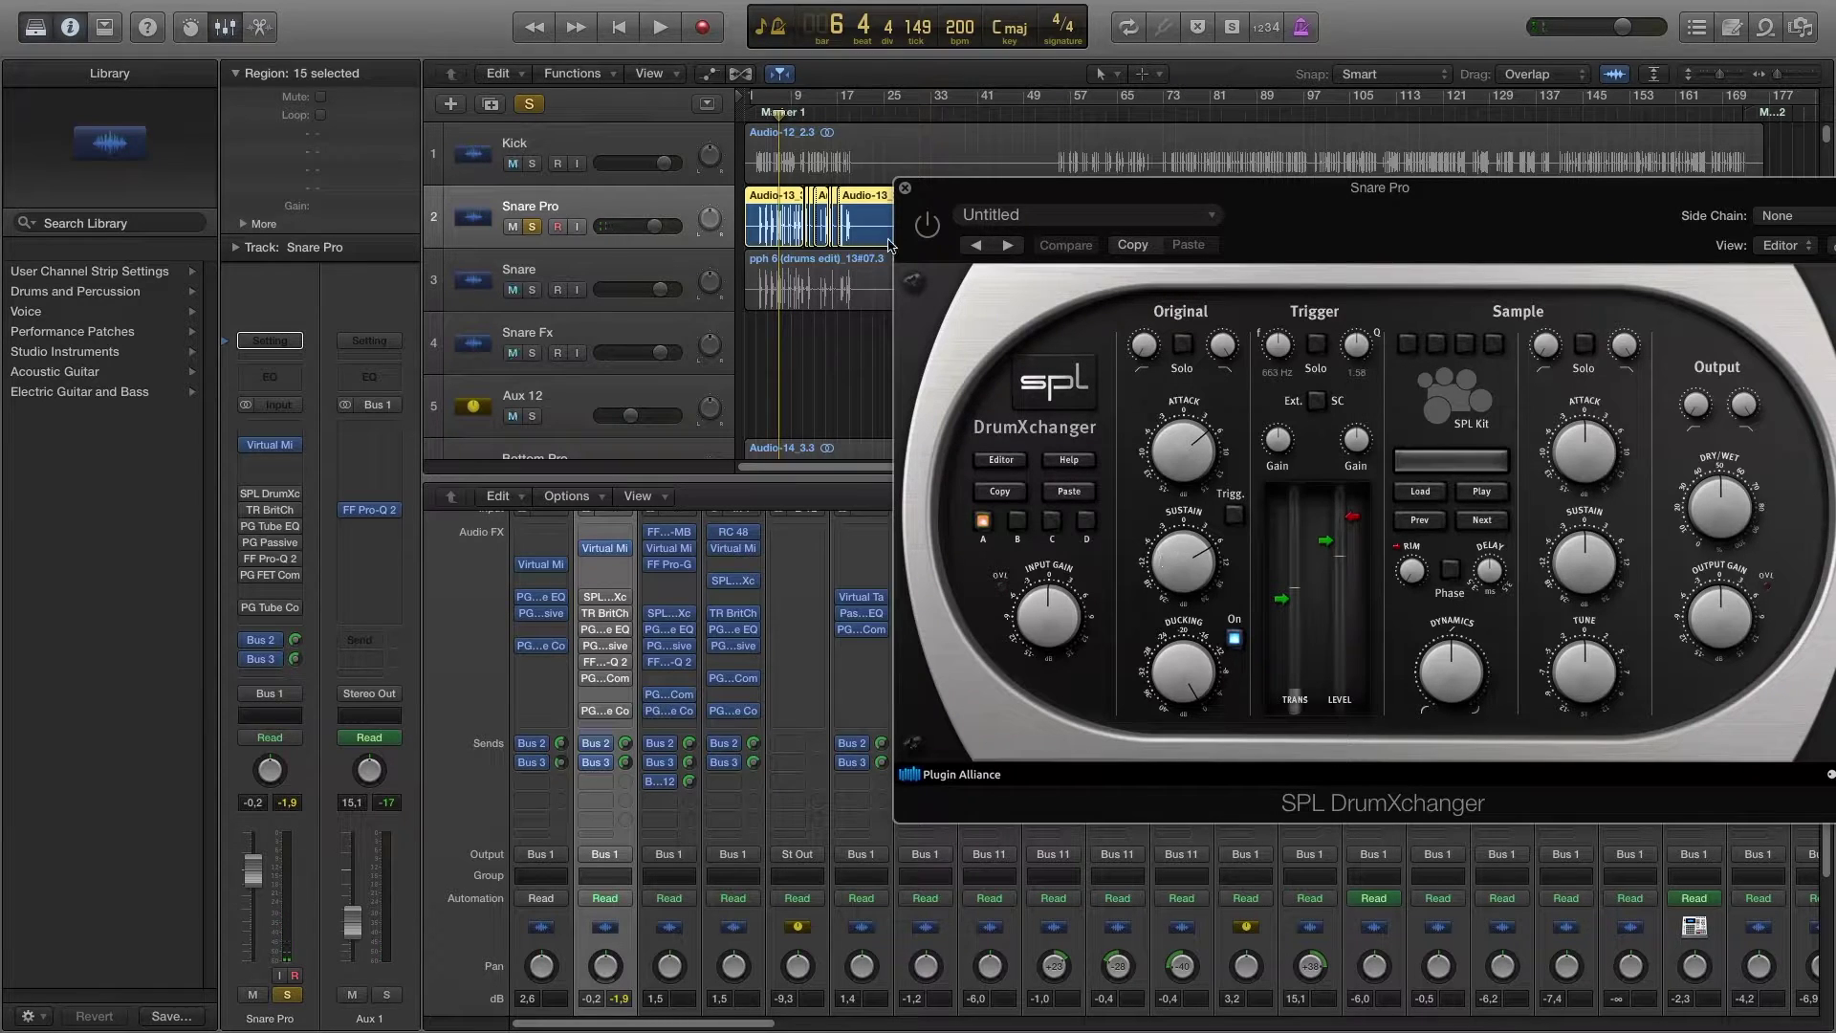
click(905, 187)
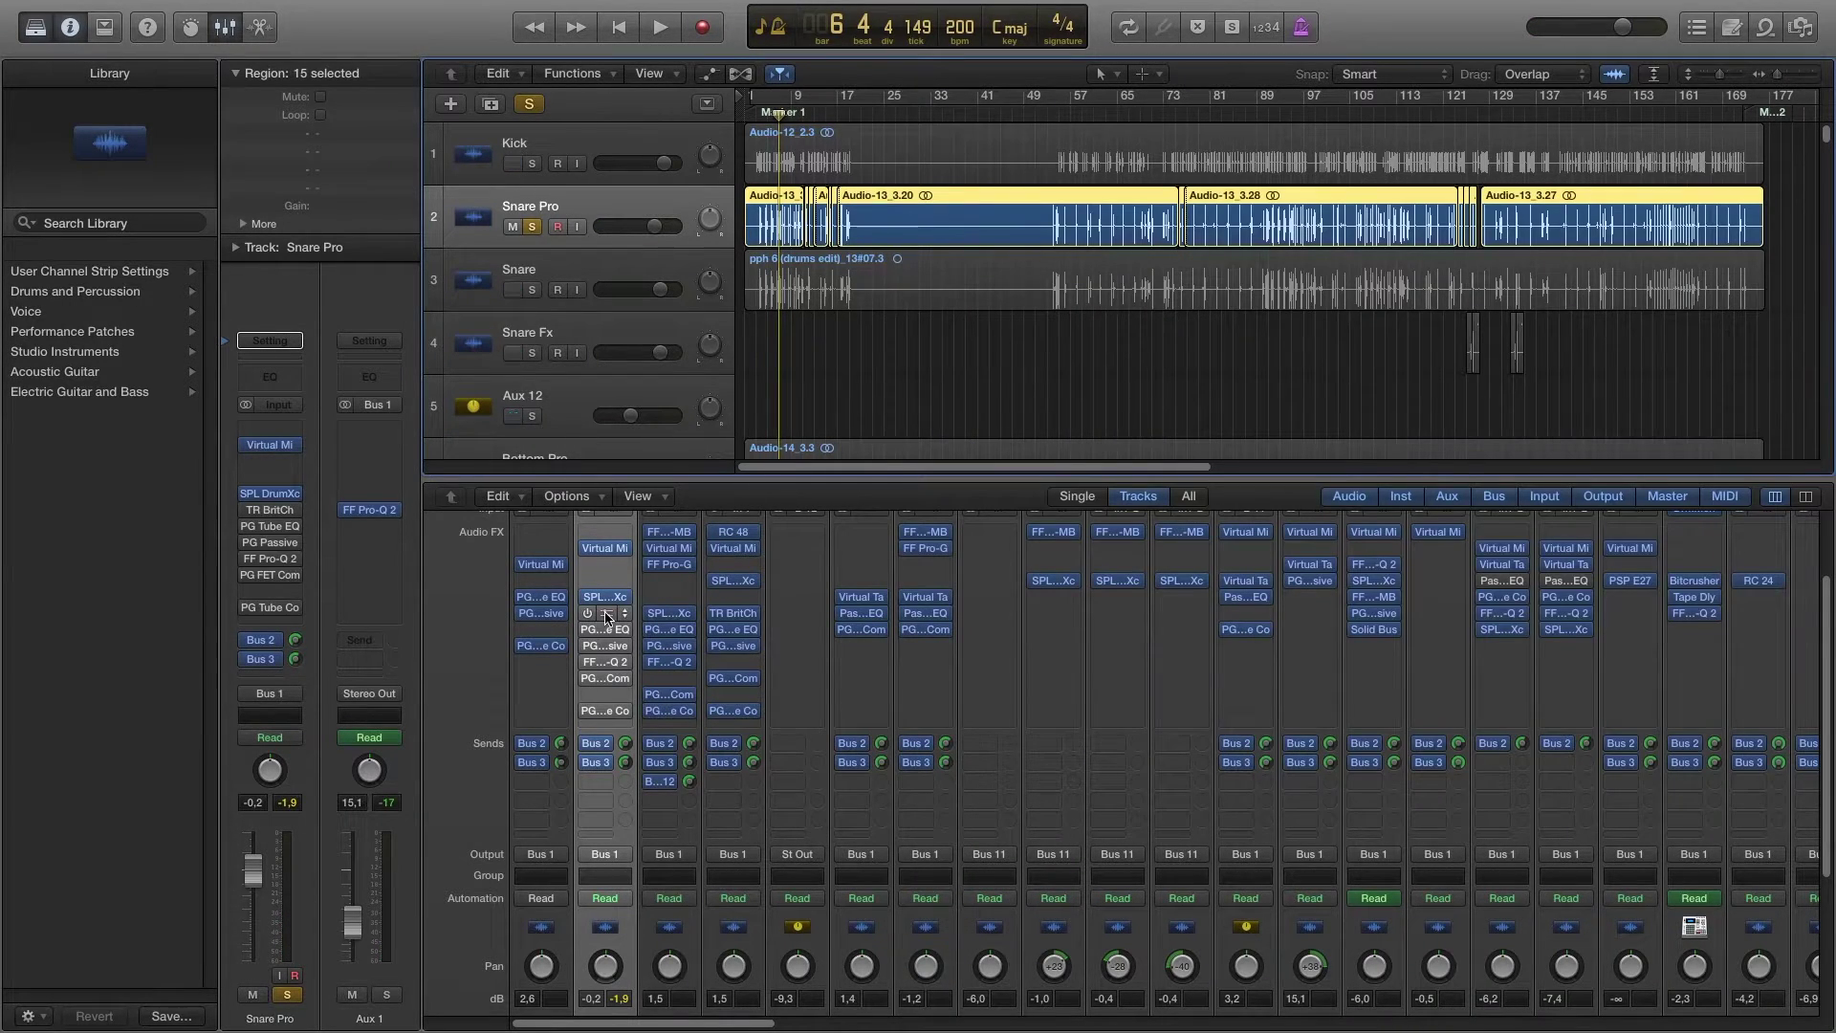
Step: Open the TR BritCh channel strip on Snare Pro, examine its settings, and close it
click(626, 613)
drag(1138, 228, 1173, 160)
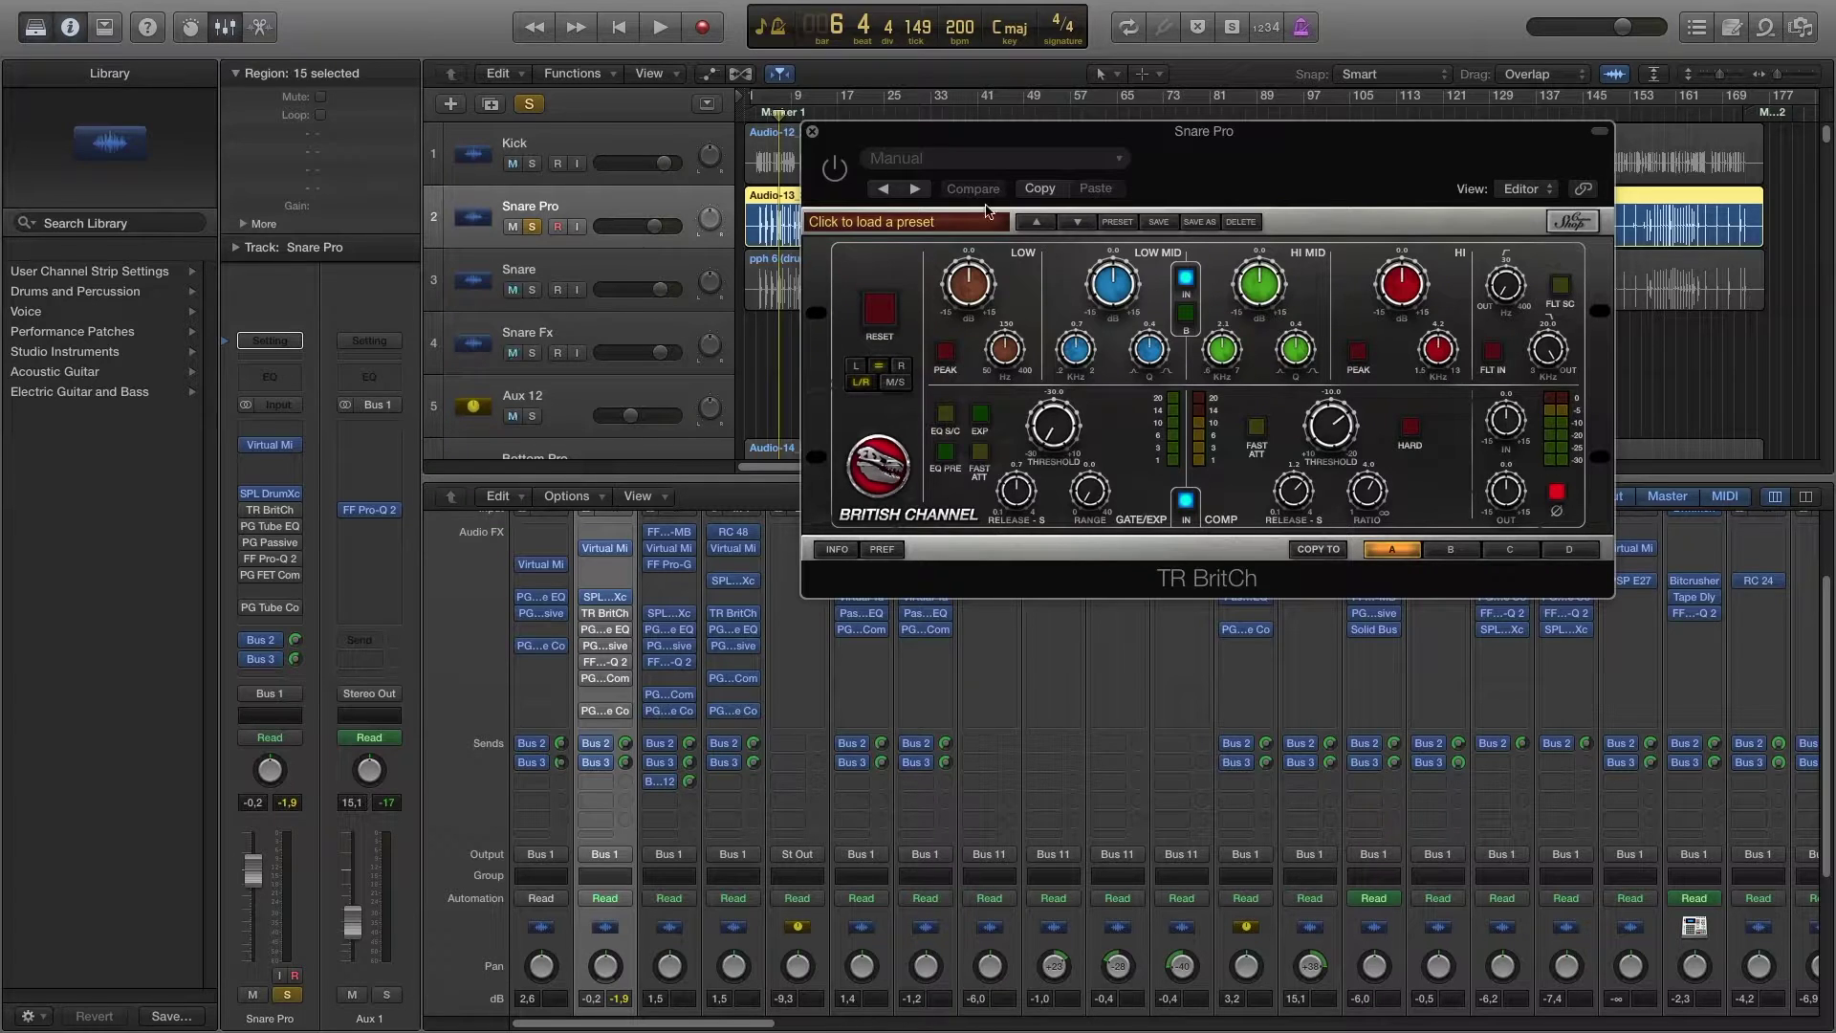
click(812, 131)
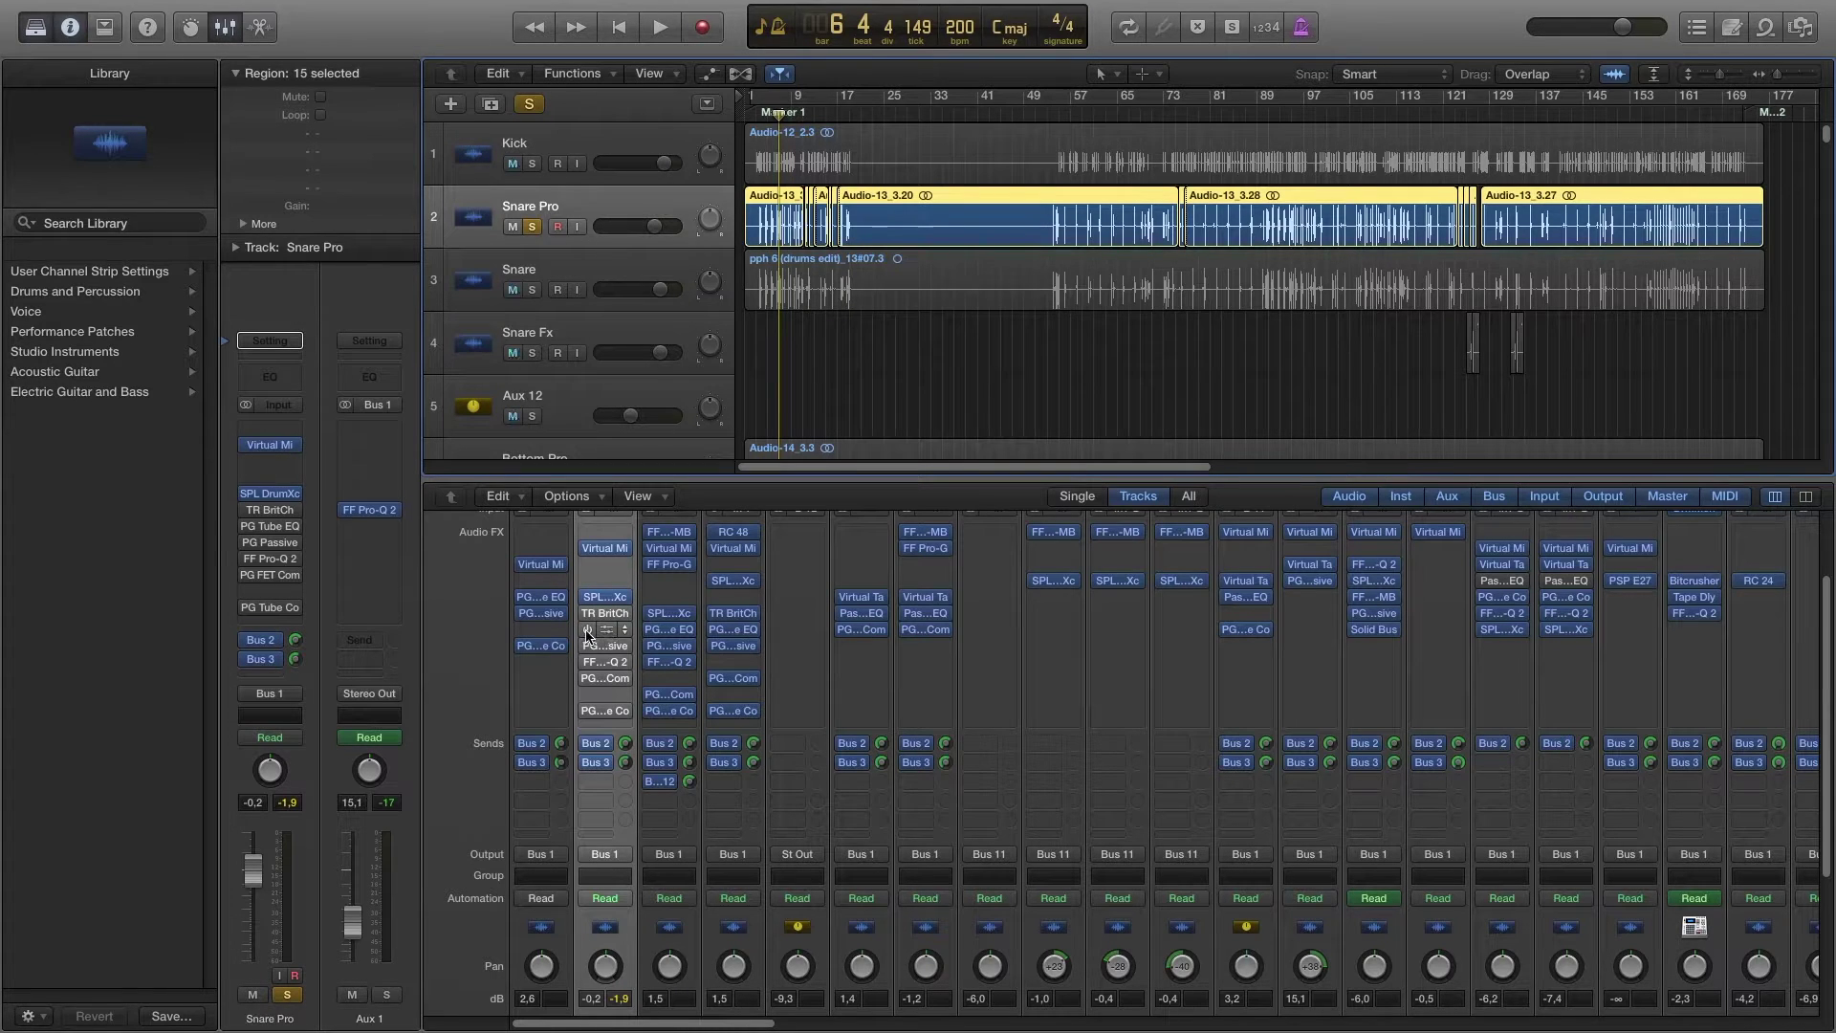
Step: Enable and open PG Tube EQ on Snare Pro and inspect the low and high boost frequencies and amounts in Hi/Lo mode
click(617, 633)
click(616, 635)
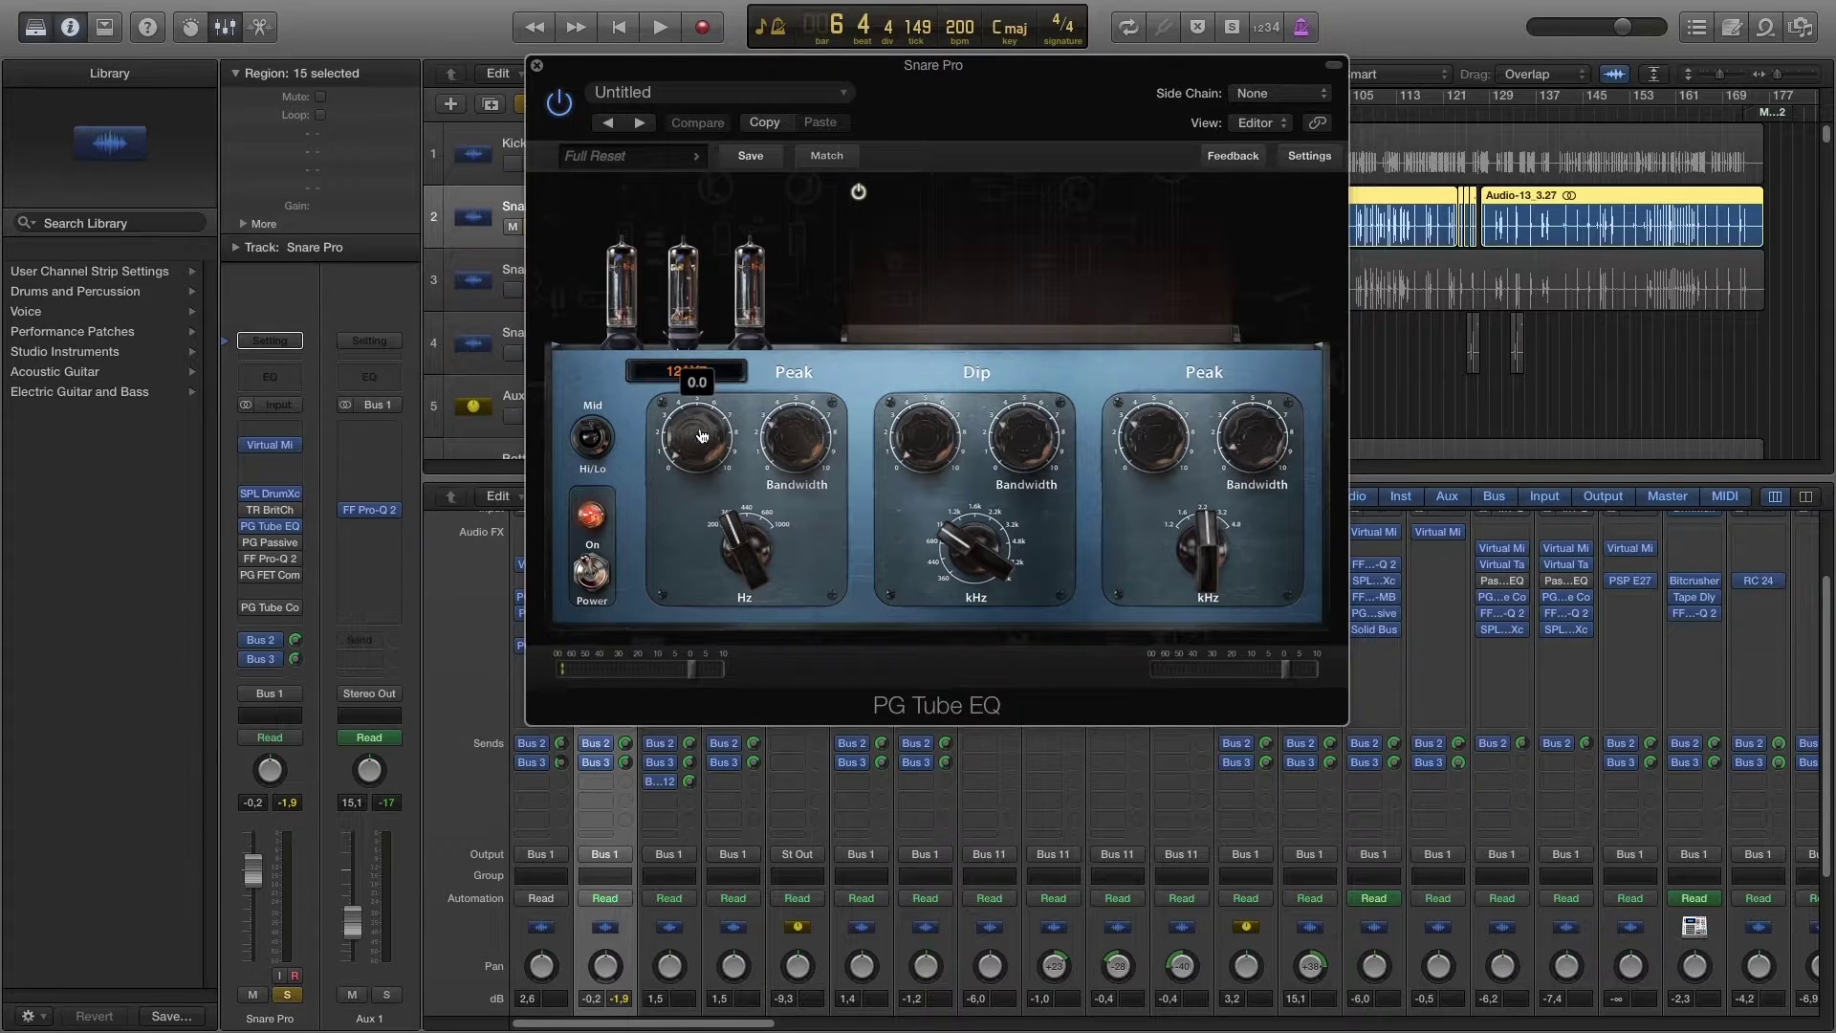
click(592, 438)
mouse_move(814, 547)
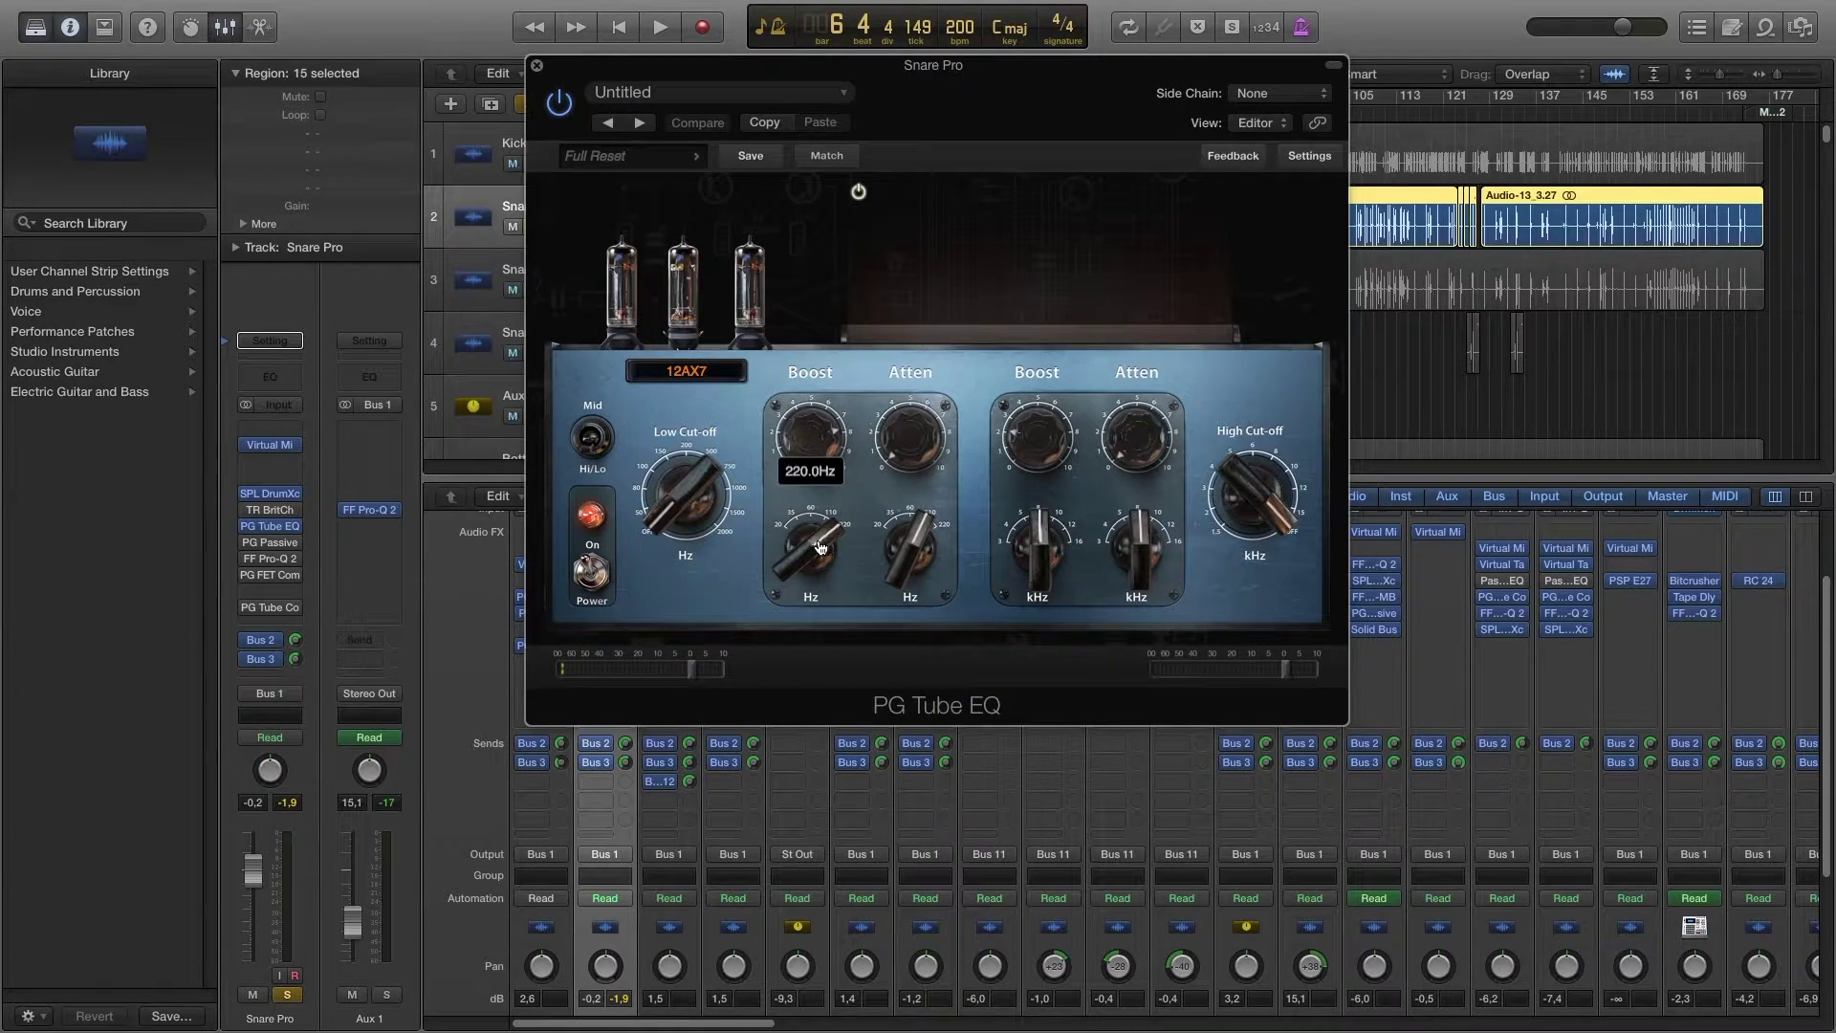
mouse_move(816, 431)
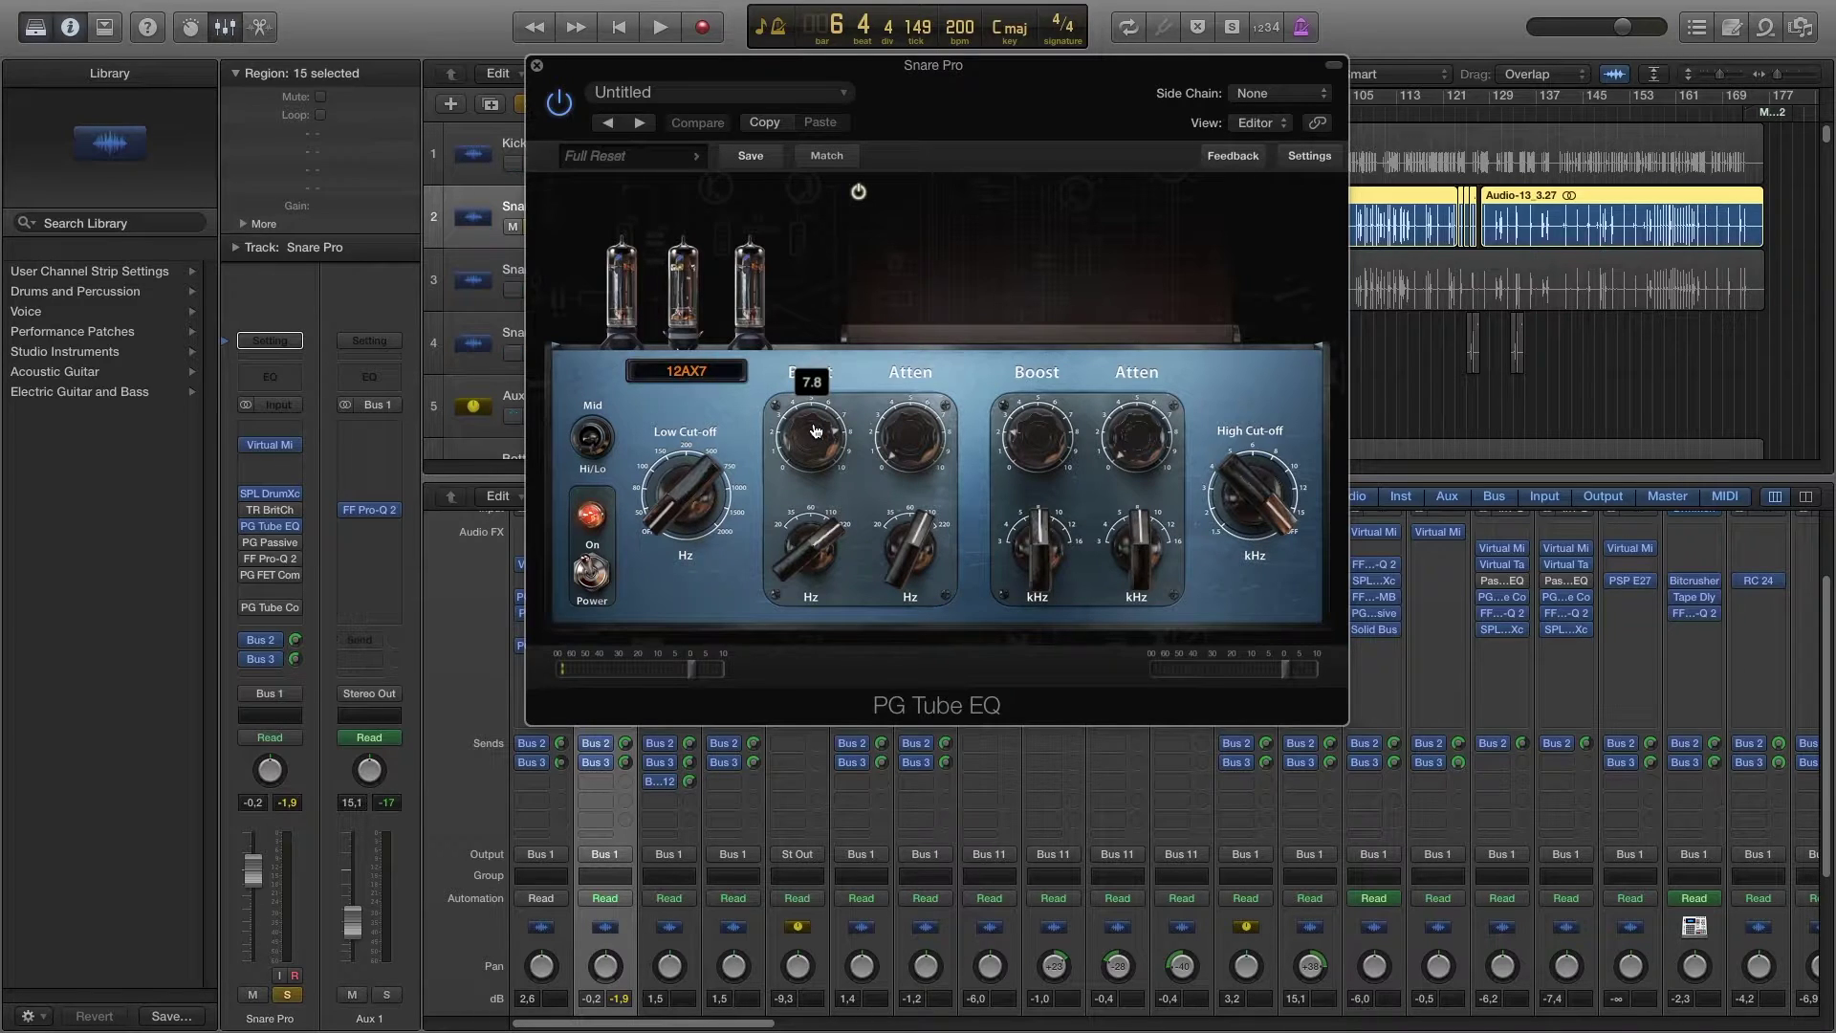
mouse_move(1049, 539)
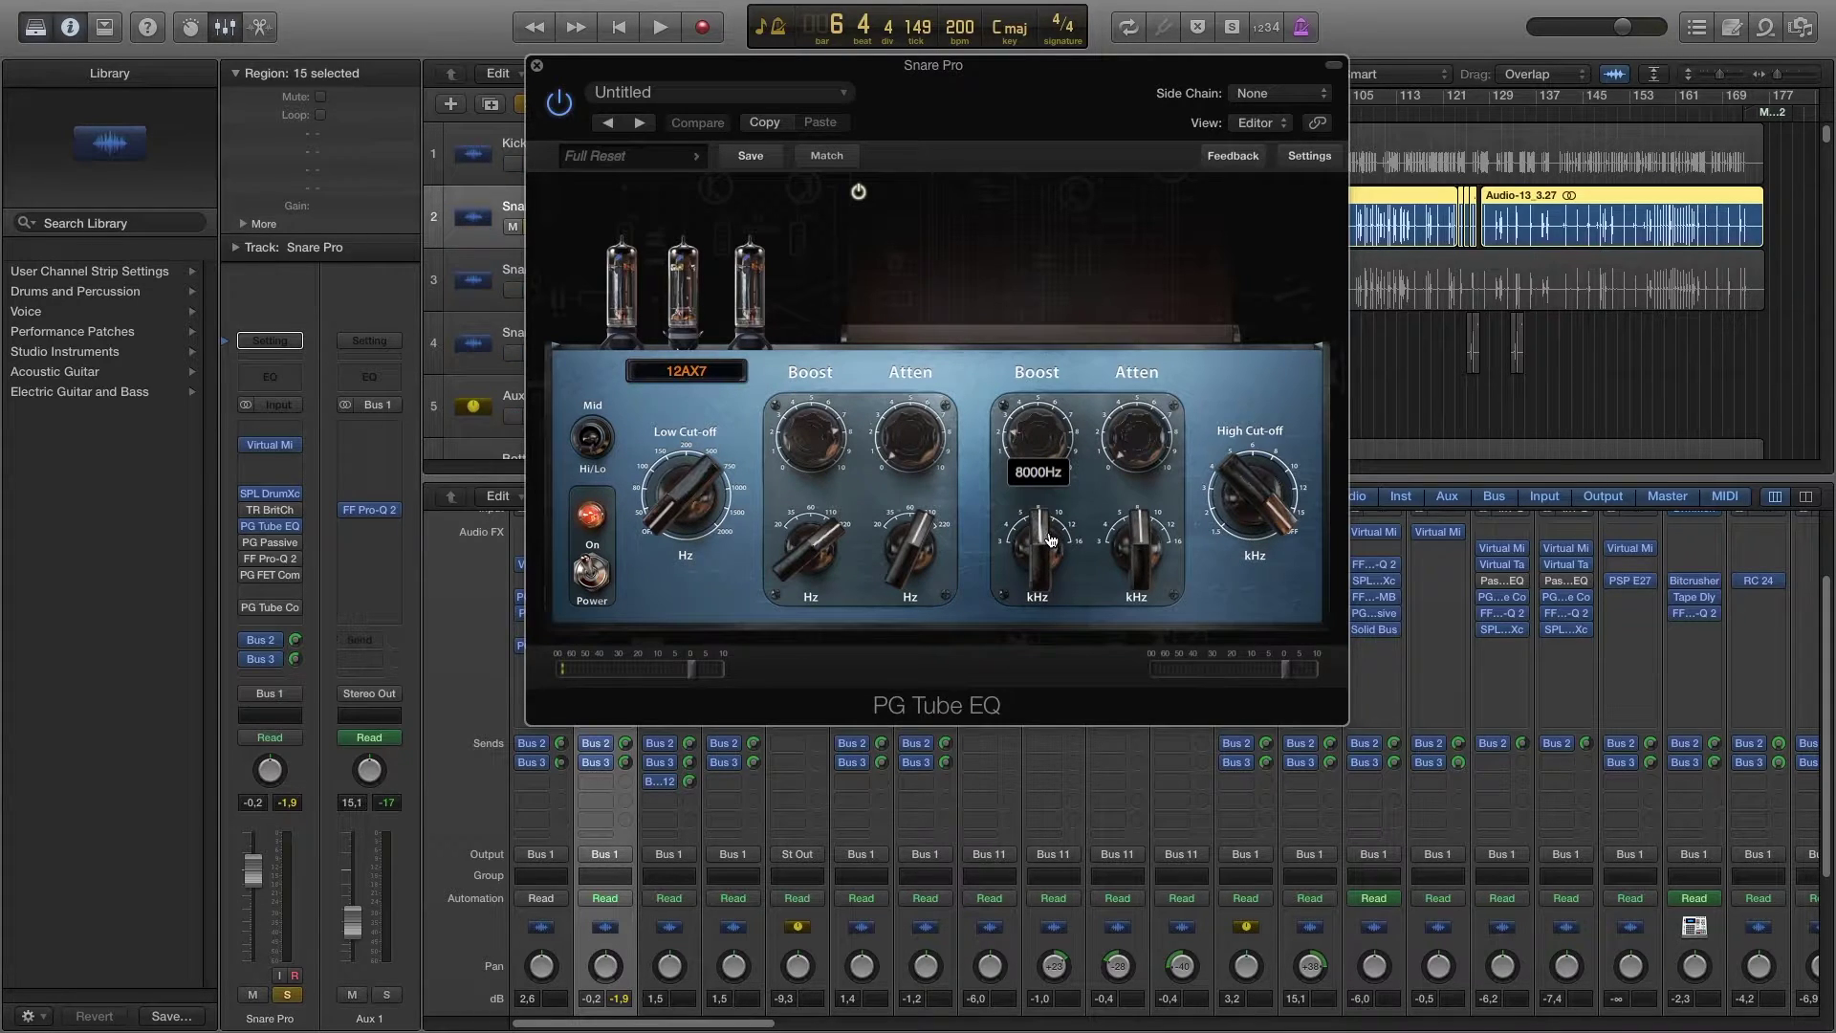
mouse_move(1041, 445)
Step: Return PG Tube EQ to Mid mode, examine the dip and upper peak controls, and close it
click(592, 437)
mouse_move(969, 565)
mouse_move(1203, 541)
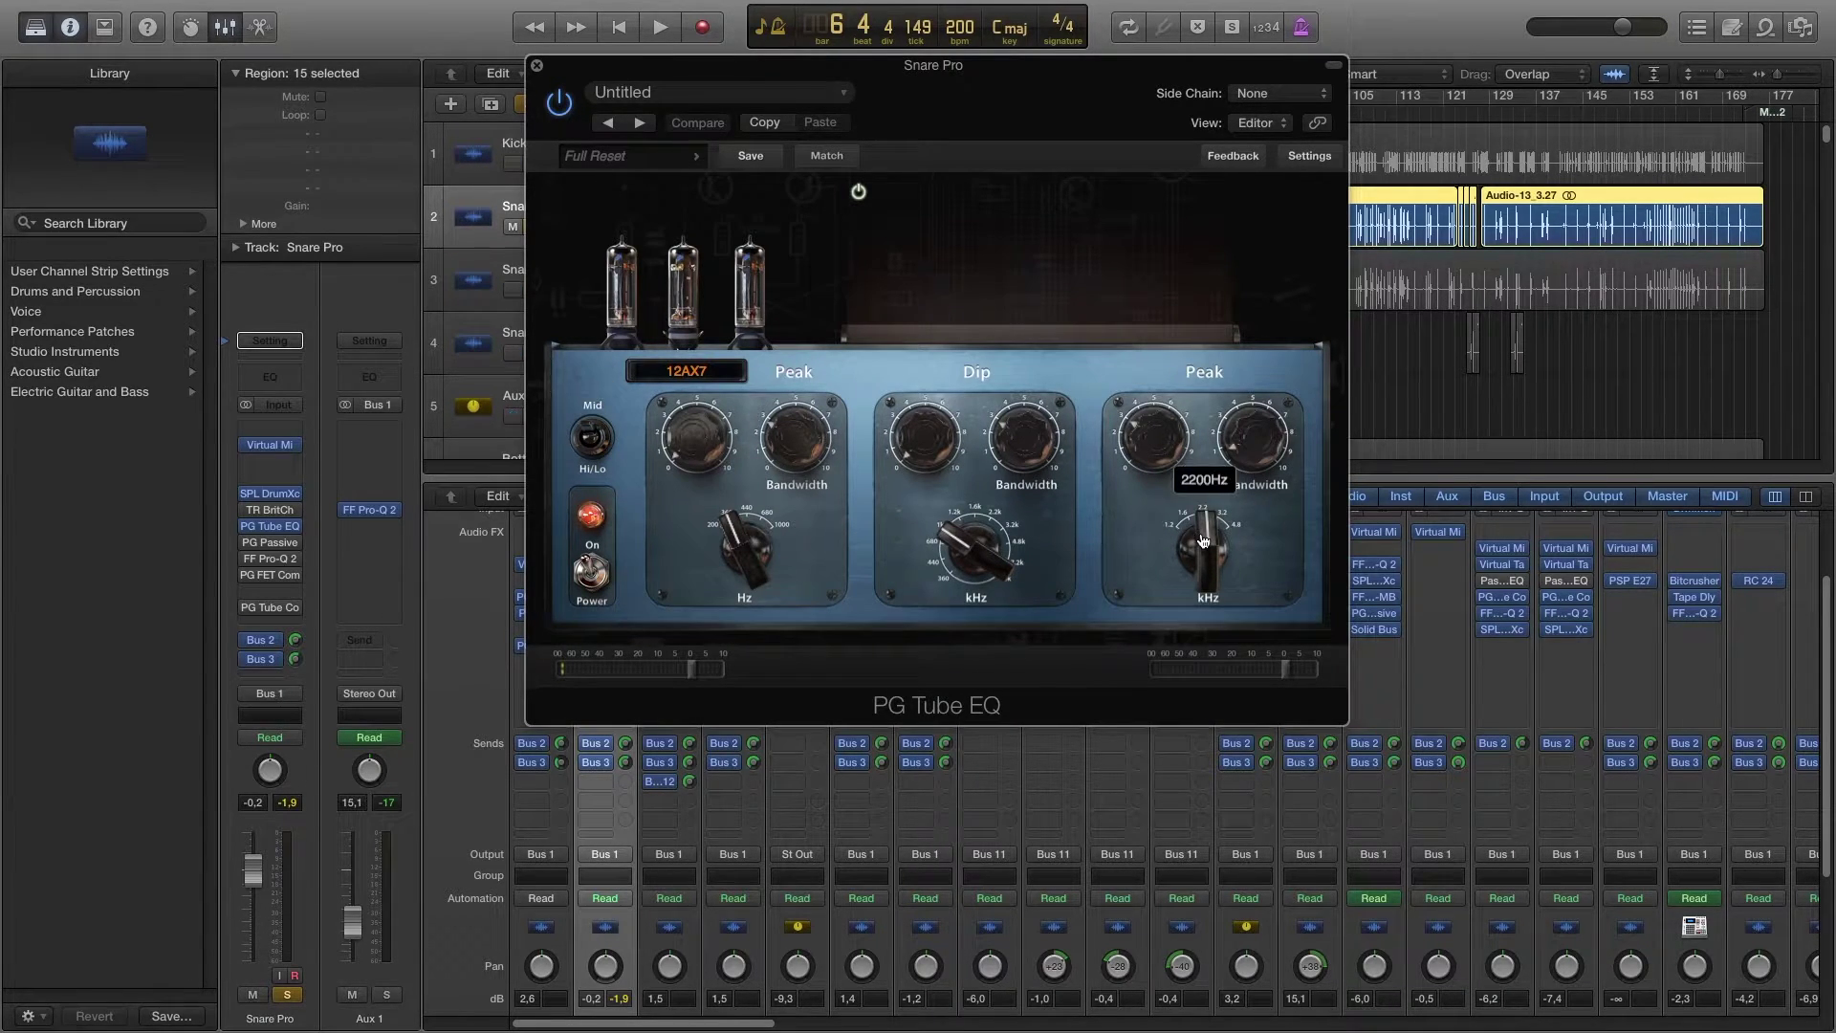
mouse_move(1156, 459)
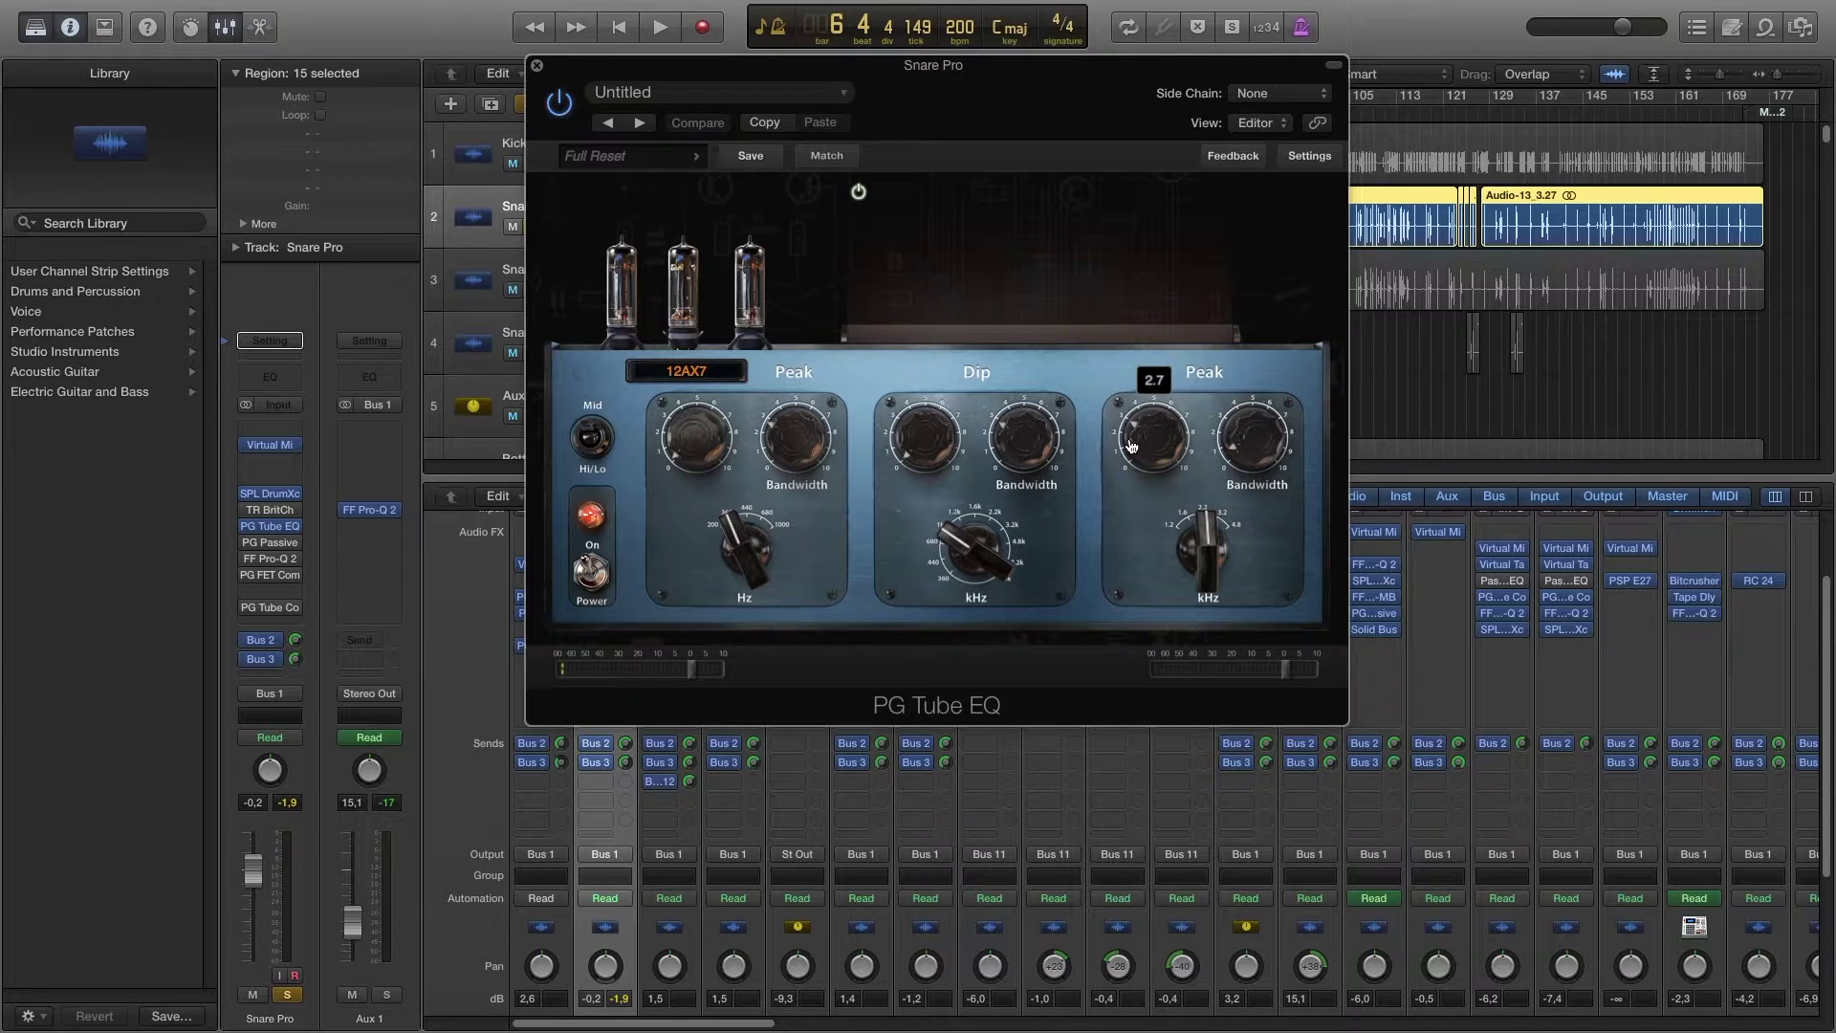
click(536, 65)
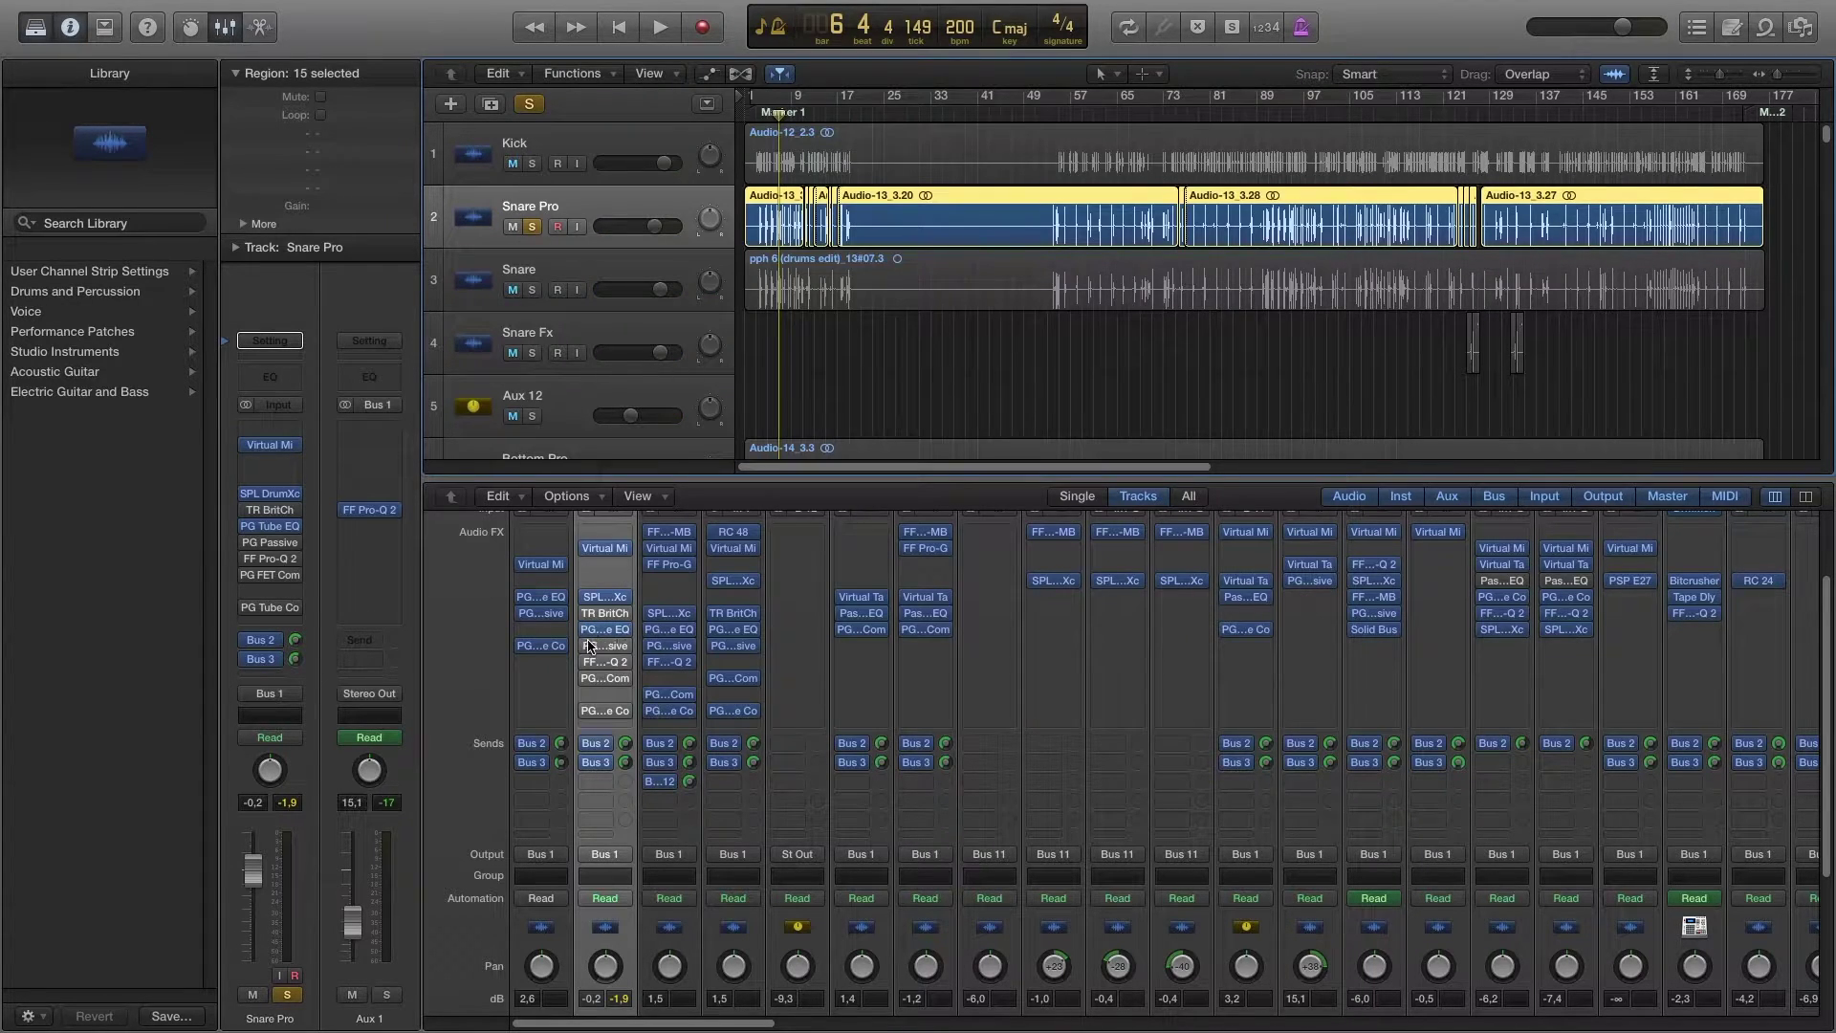
Step: Enable and open PG Passive EQ on Snare Pro, examine the Top band's gain and frequency, and close it
click(610, 654)
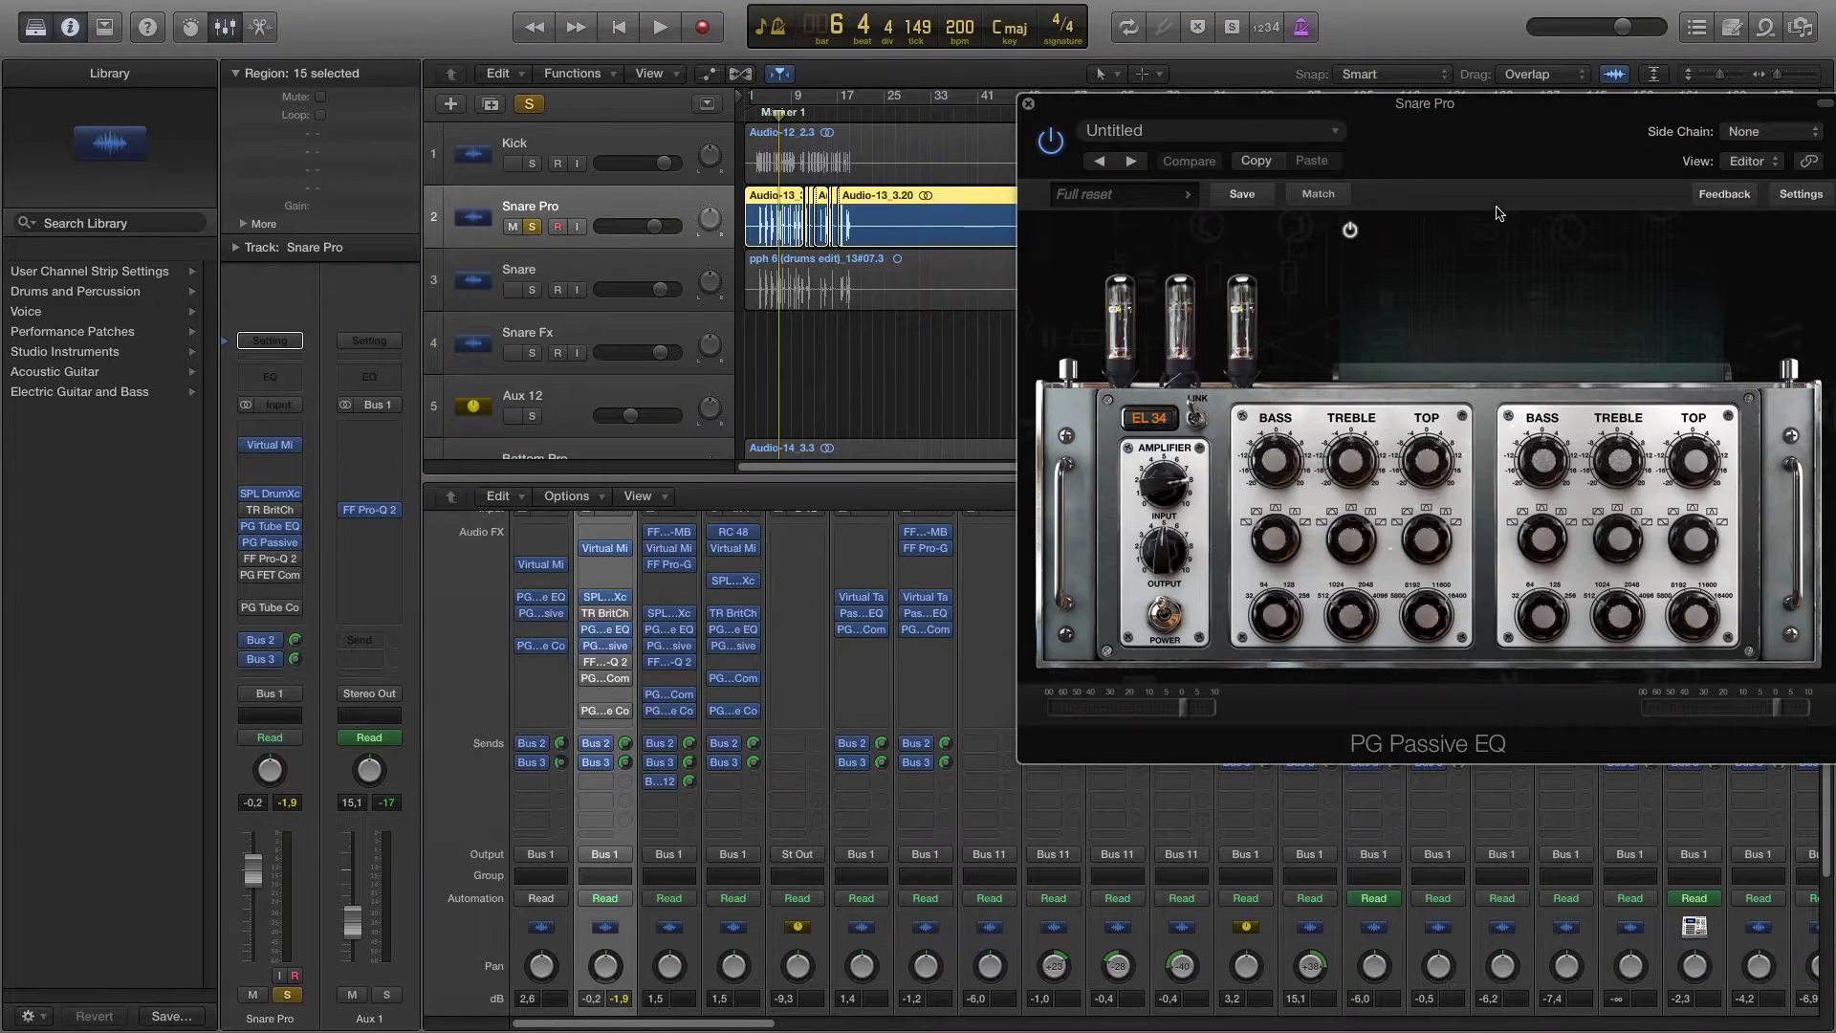
drag(1435, 113, 1010, 114)
mouse_move(1012, 463)
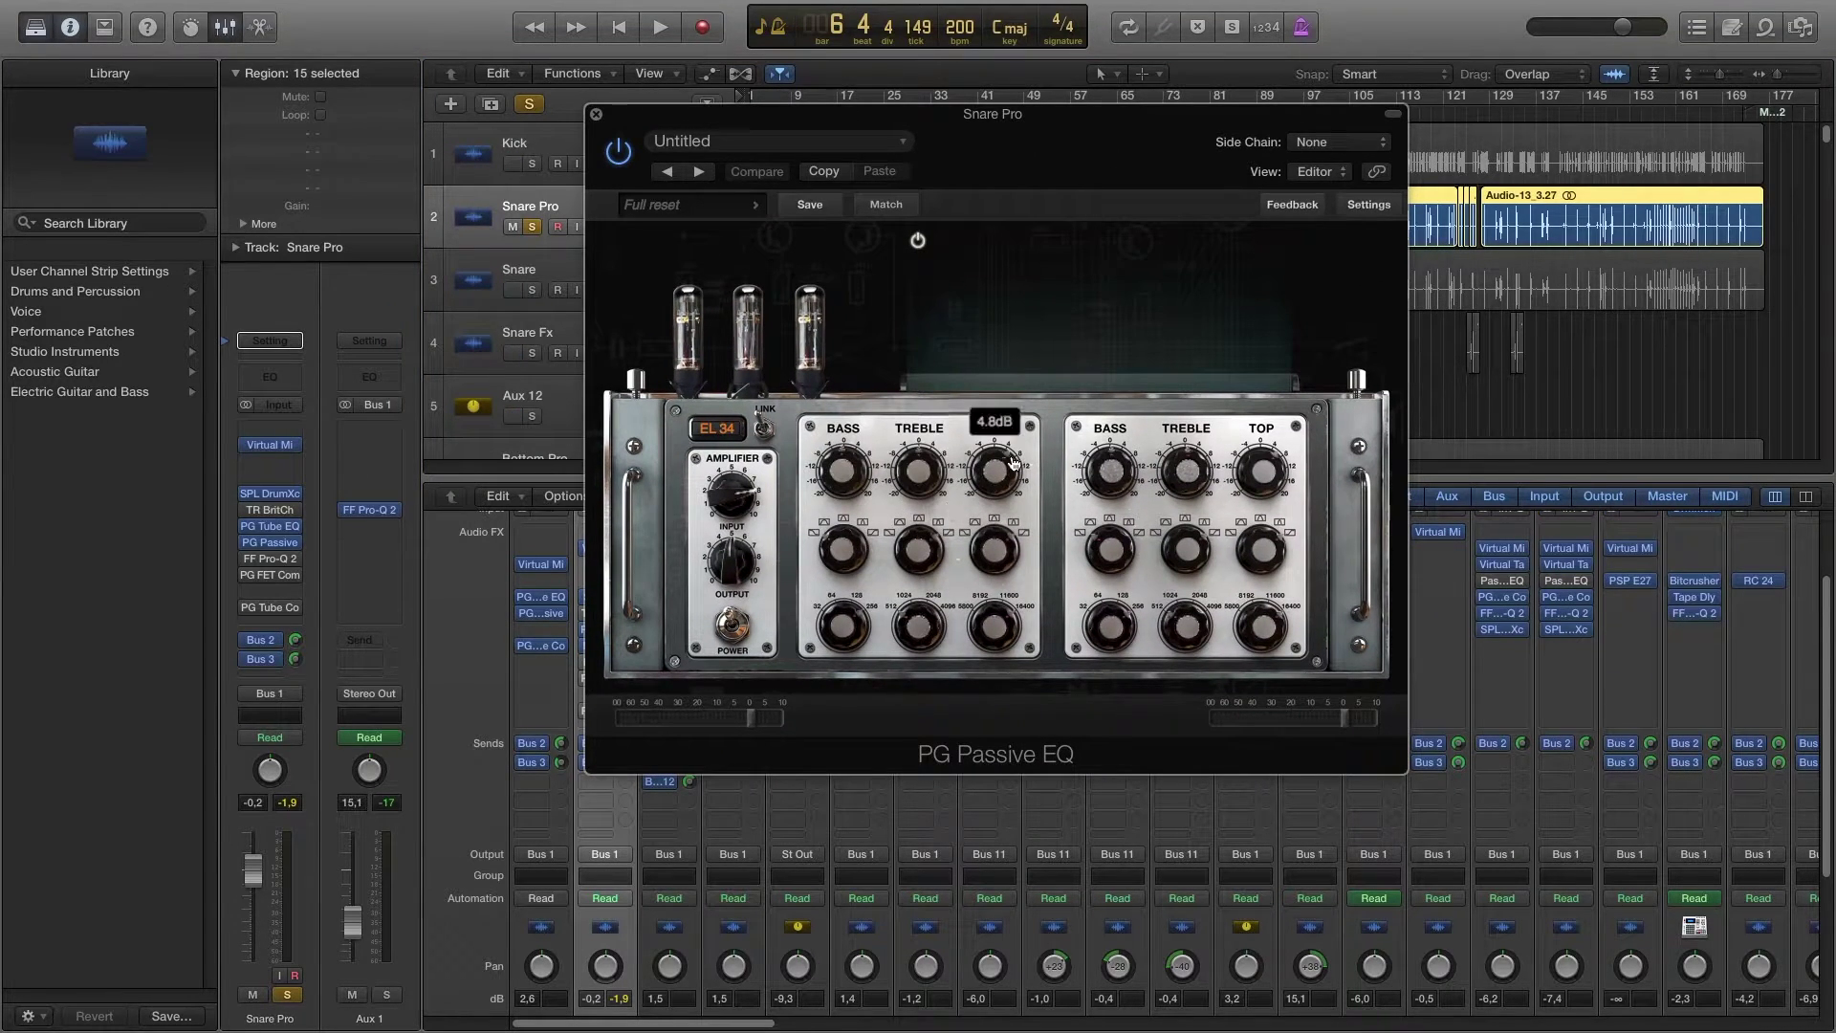
mouse_move(1012, 631)
click(596, 114)
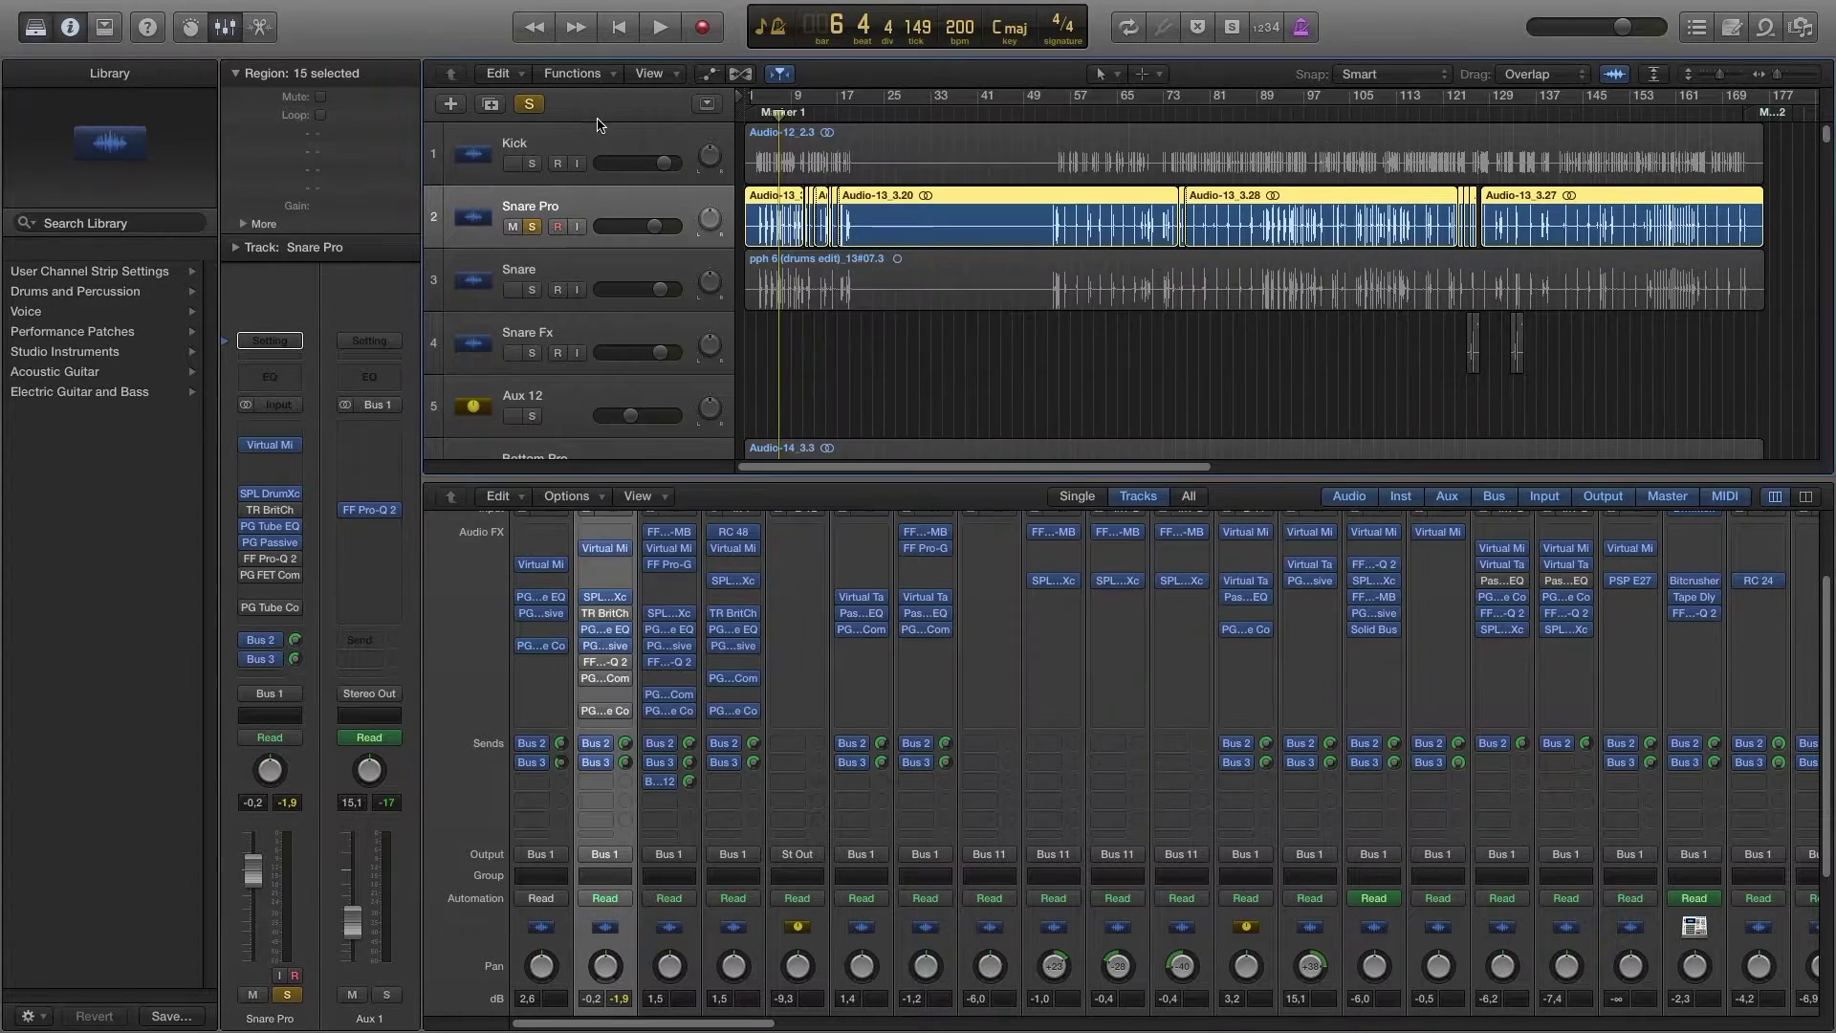
Step: Open FF Pro-Q 2 on Snare Pro, enable it during playback from bar 3, audition the lower cut band, and close it
click(610, 668)
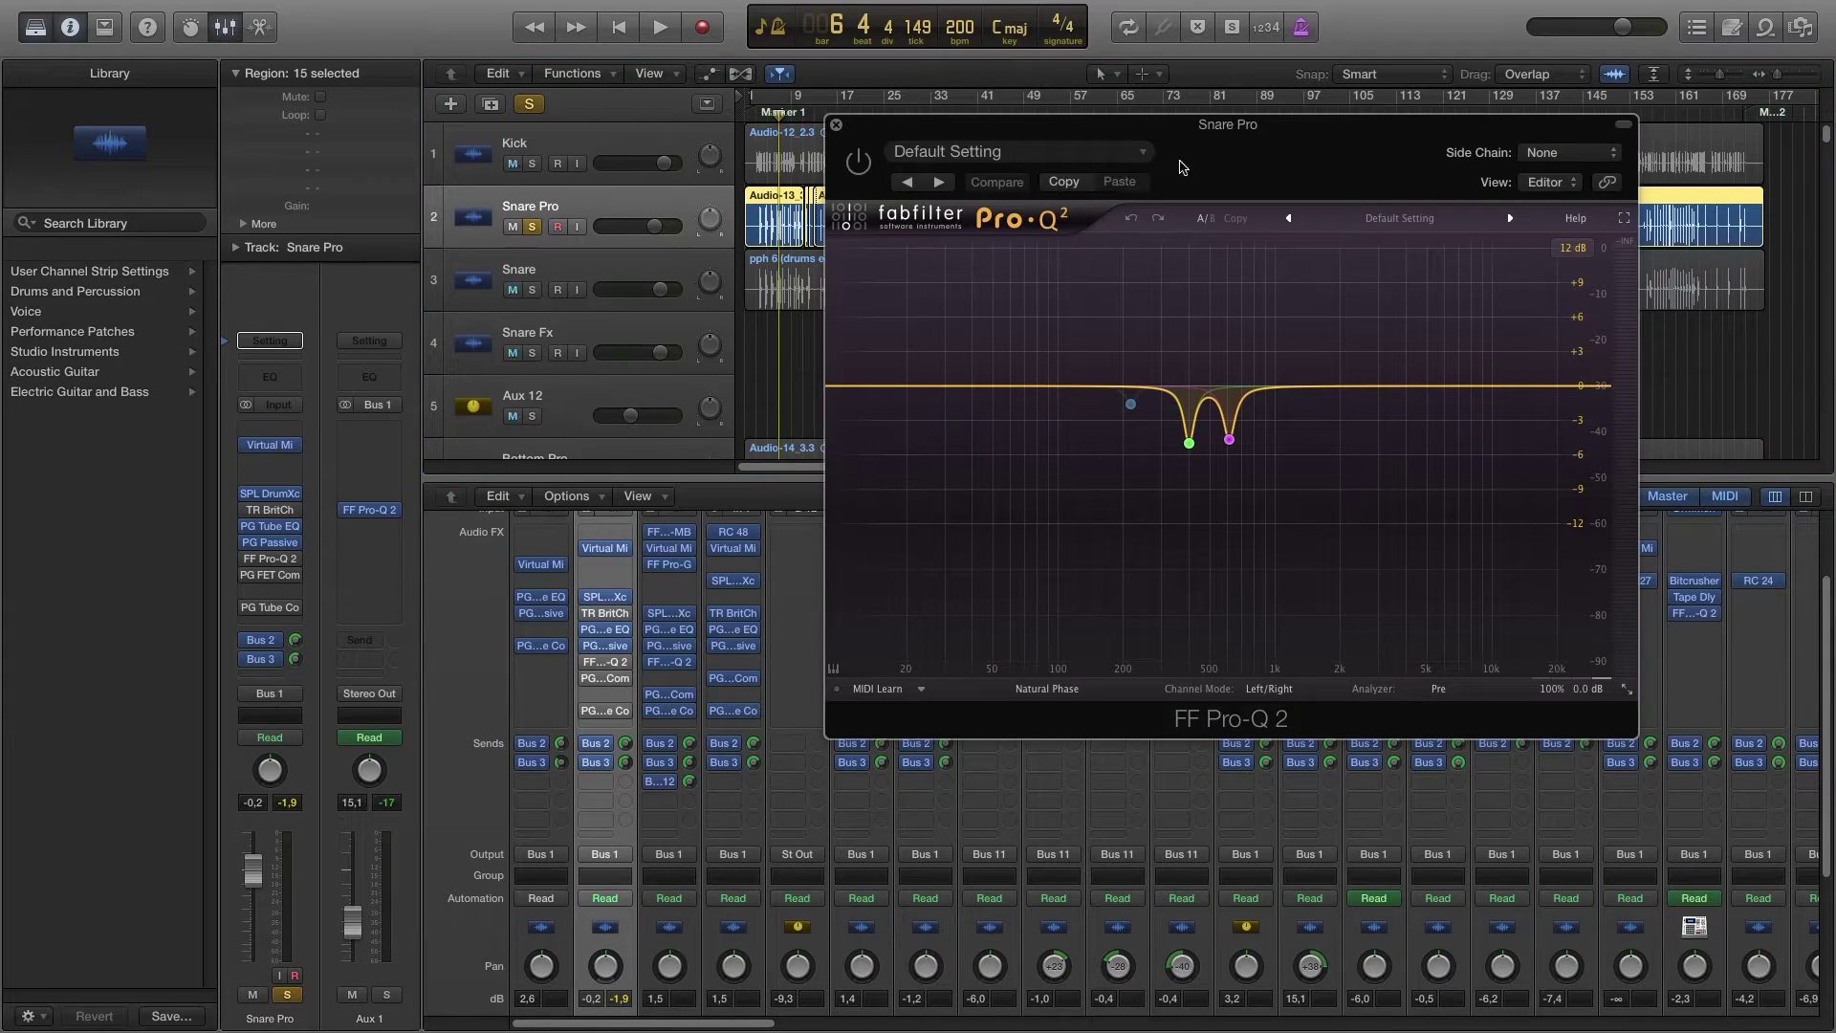
click(766, 115)
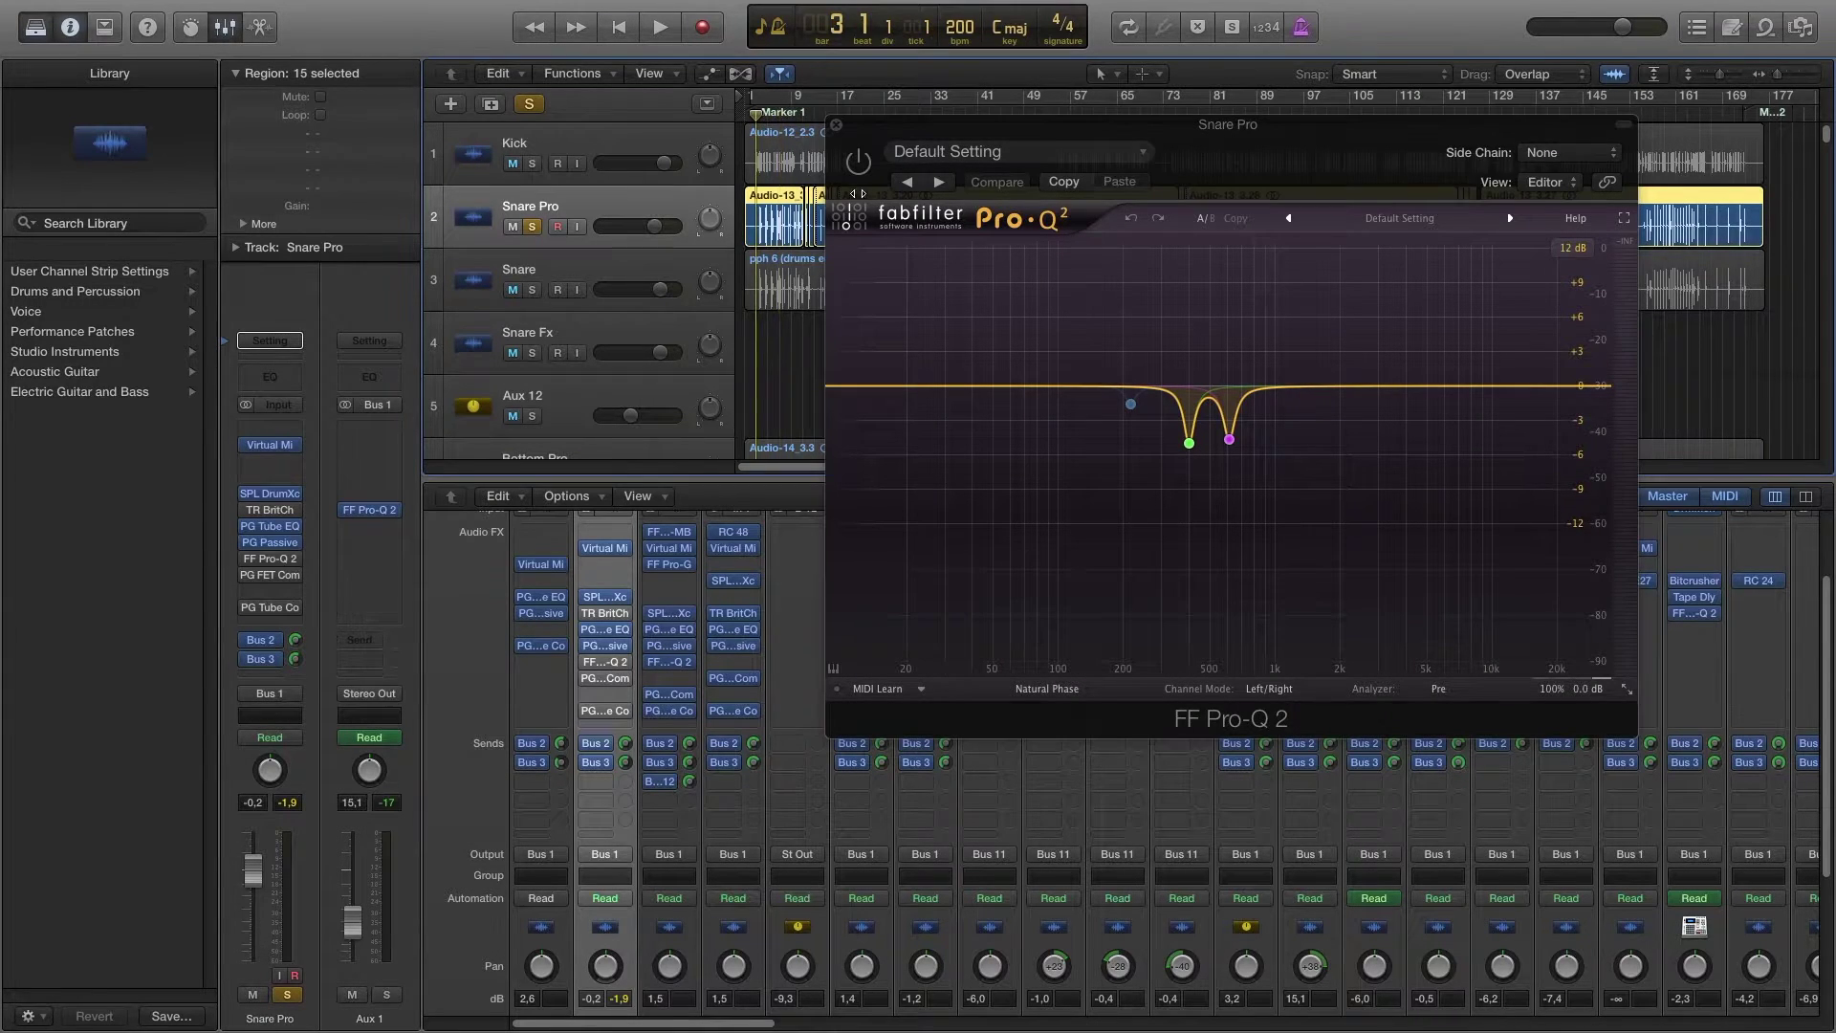
key(space)
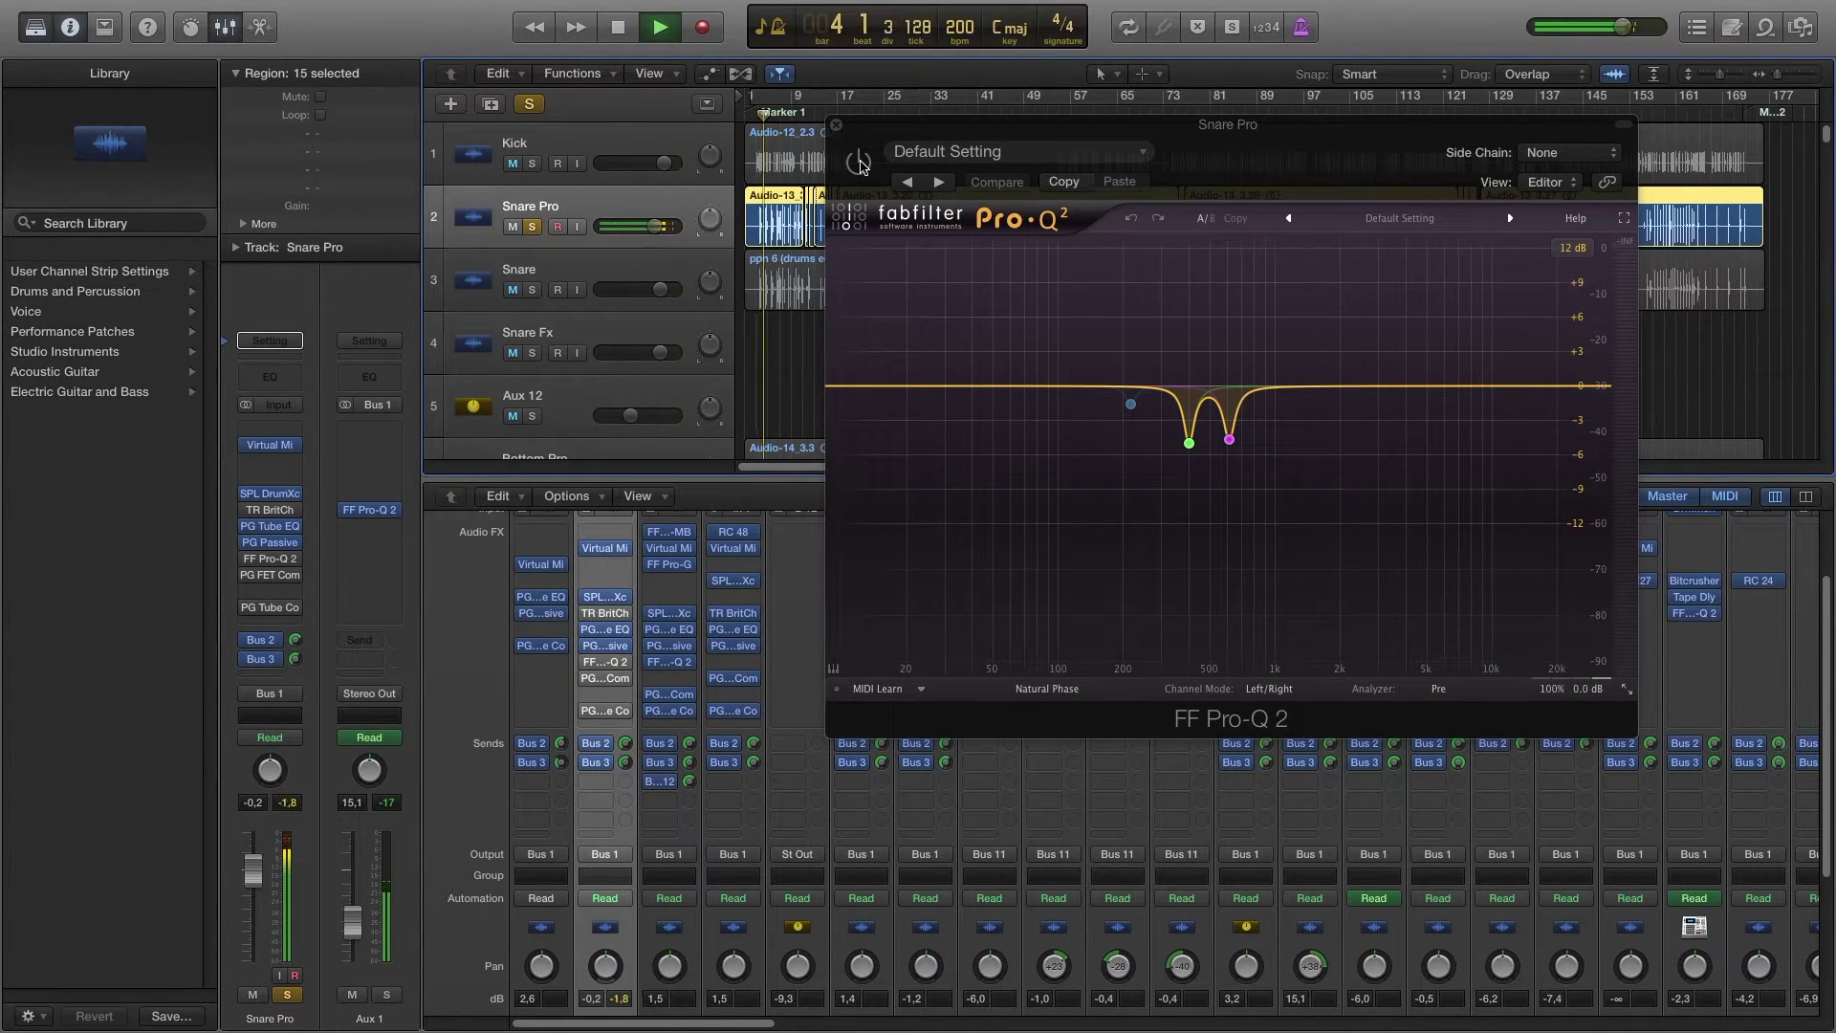
click(1189, 445)
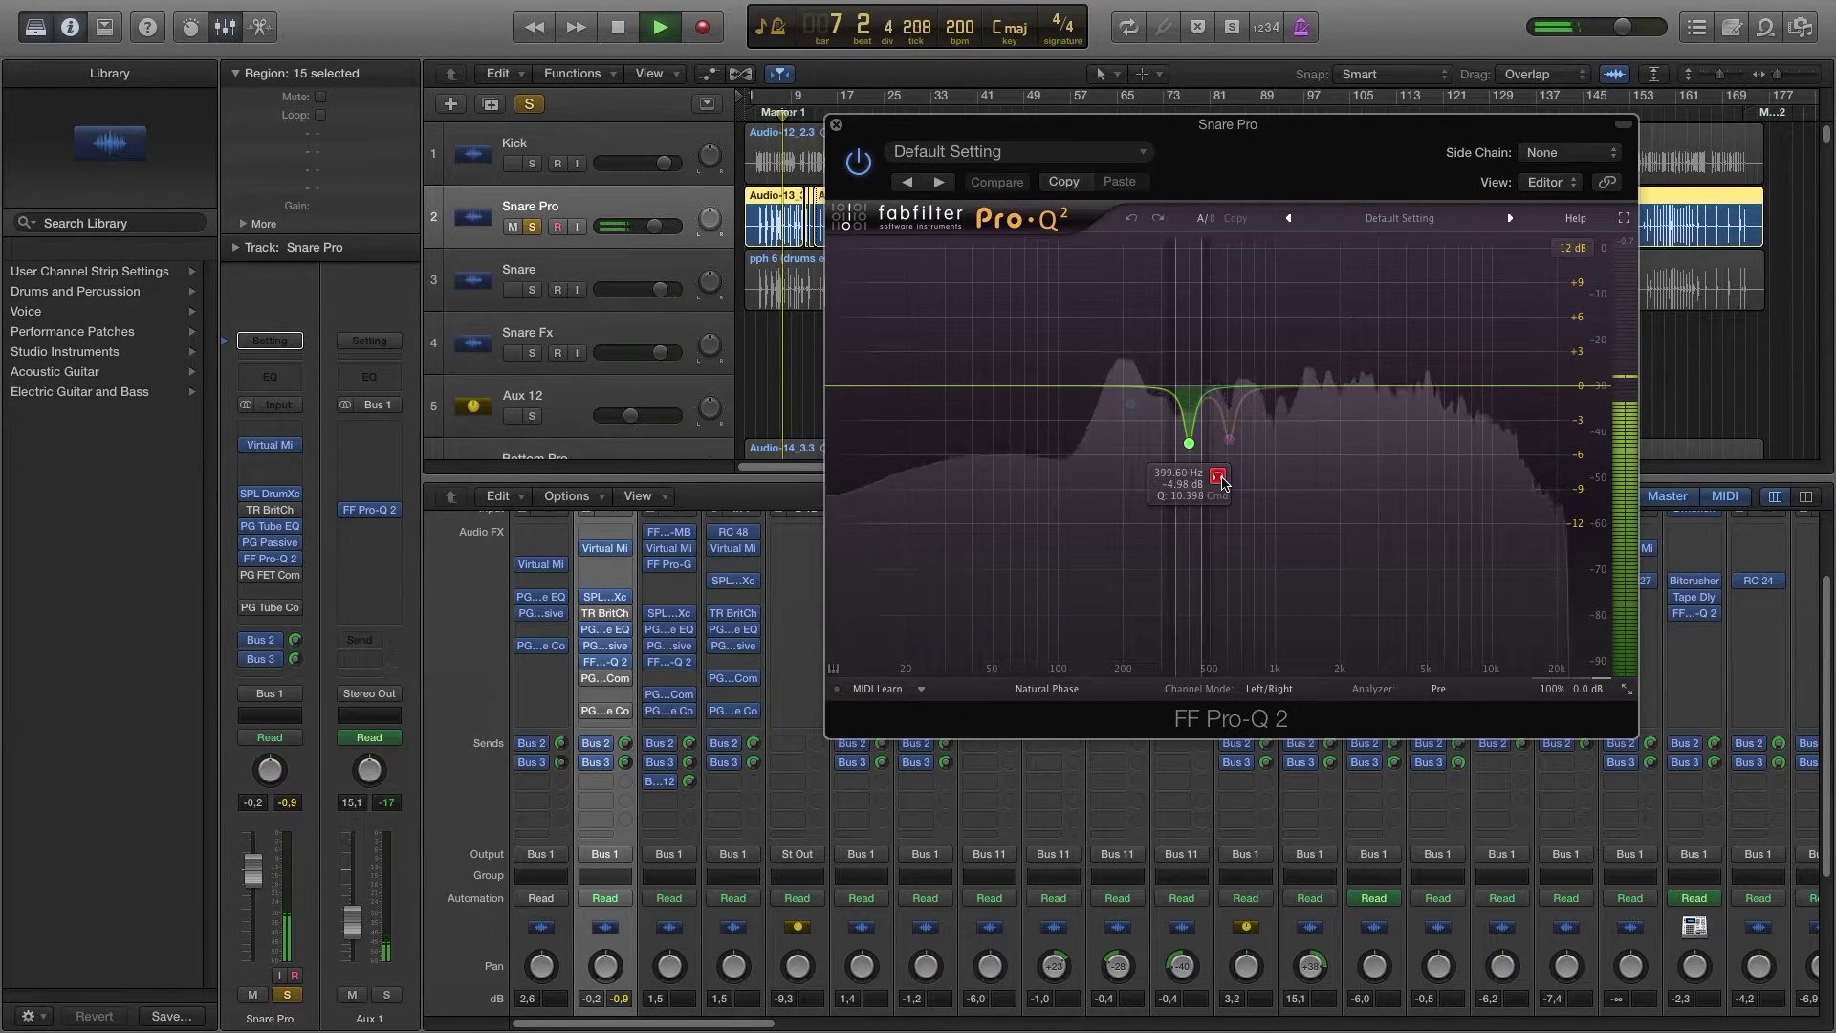
click(587, 670)
key(space)
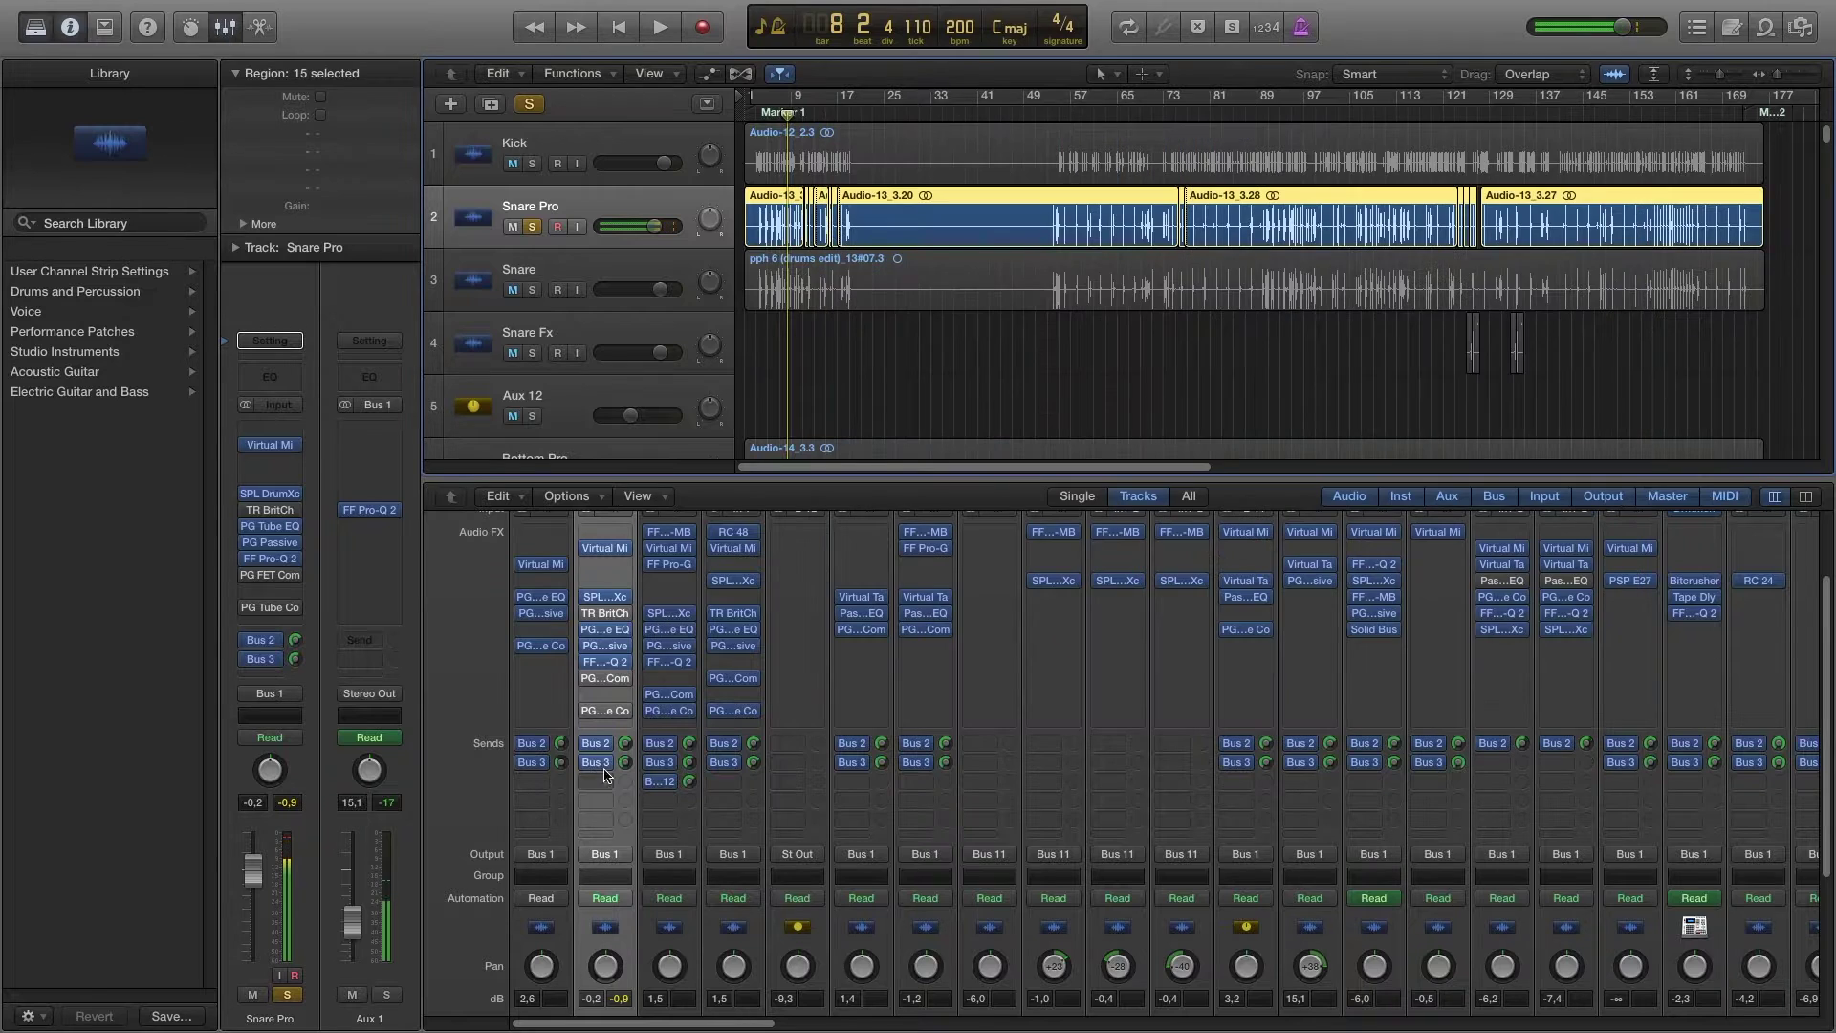
Step: Open PG FET Compressor on Snare Pro and examine its ratio, attack, release and mix settings
click(589, 677)
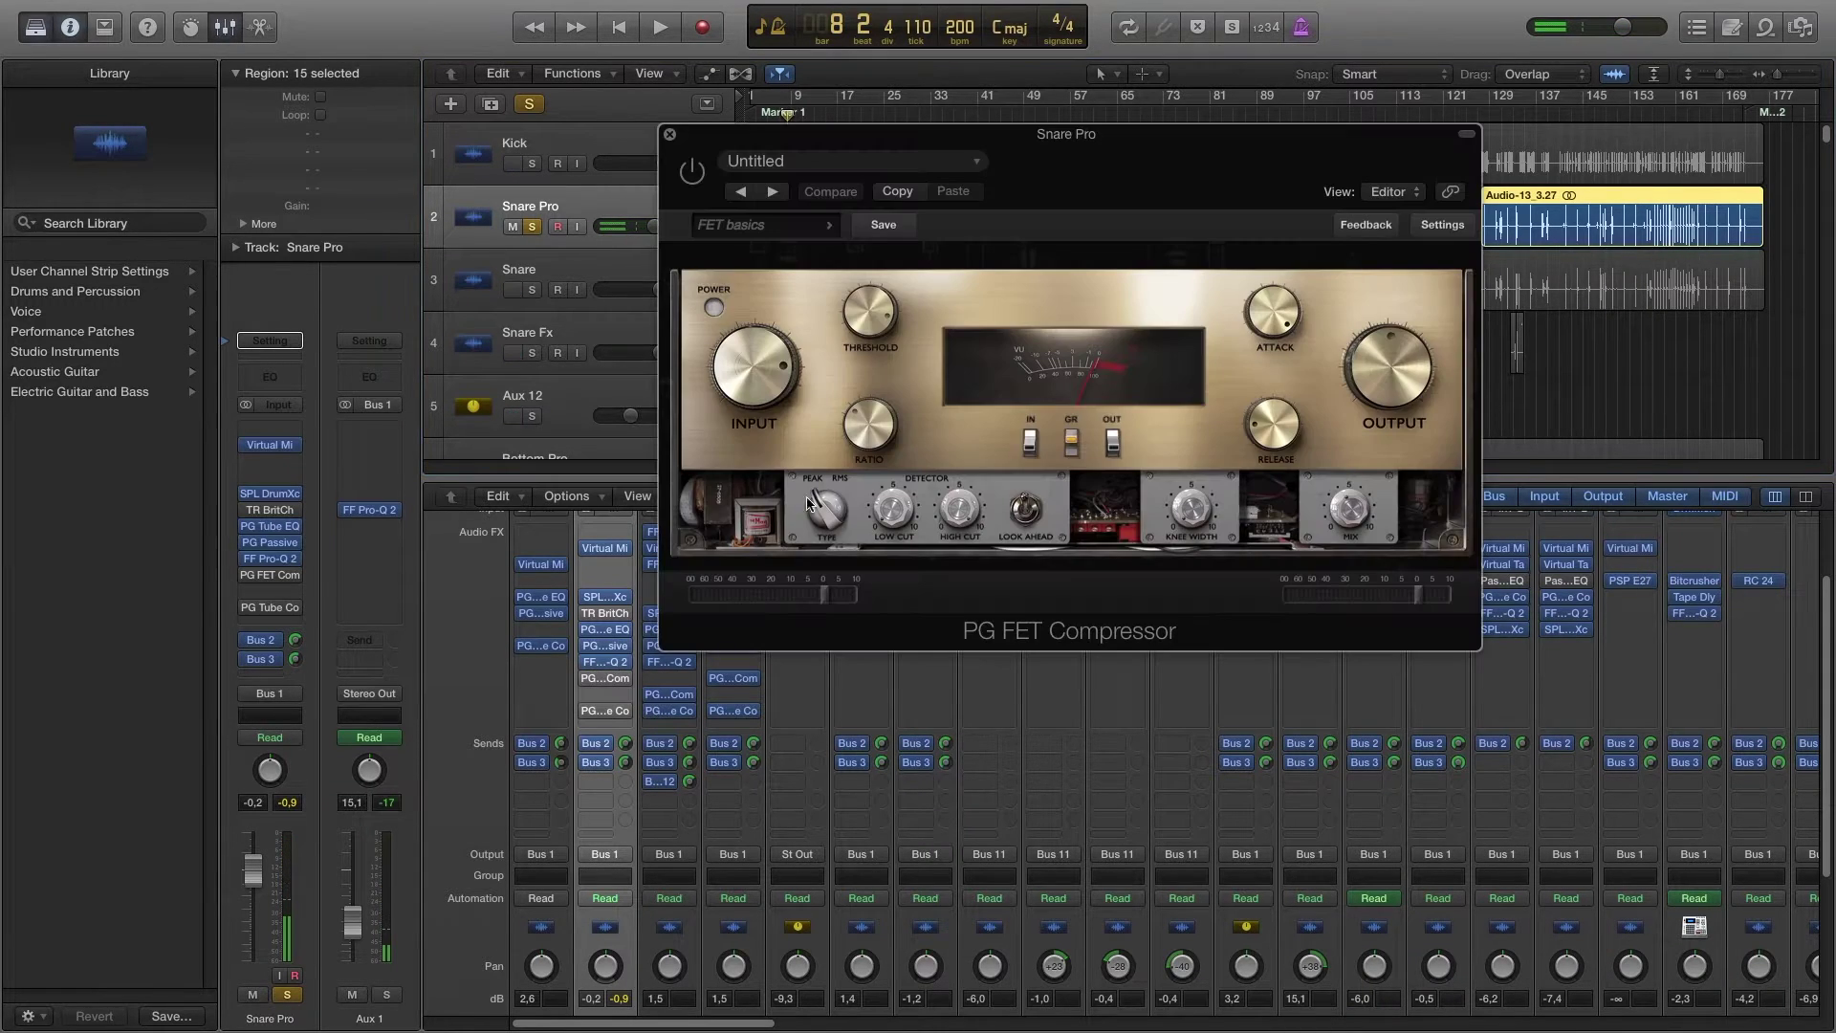
drag(1069, 175, 1141, 176)
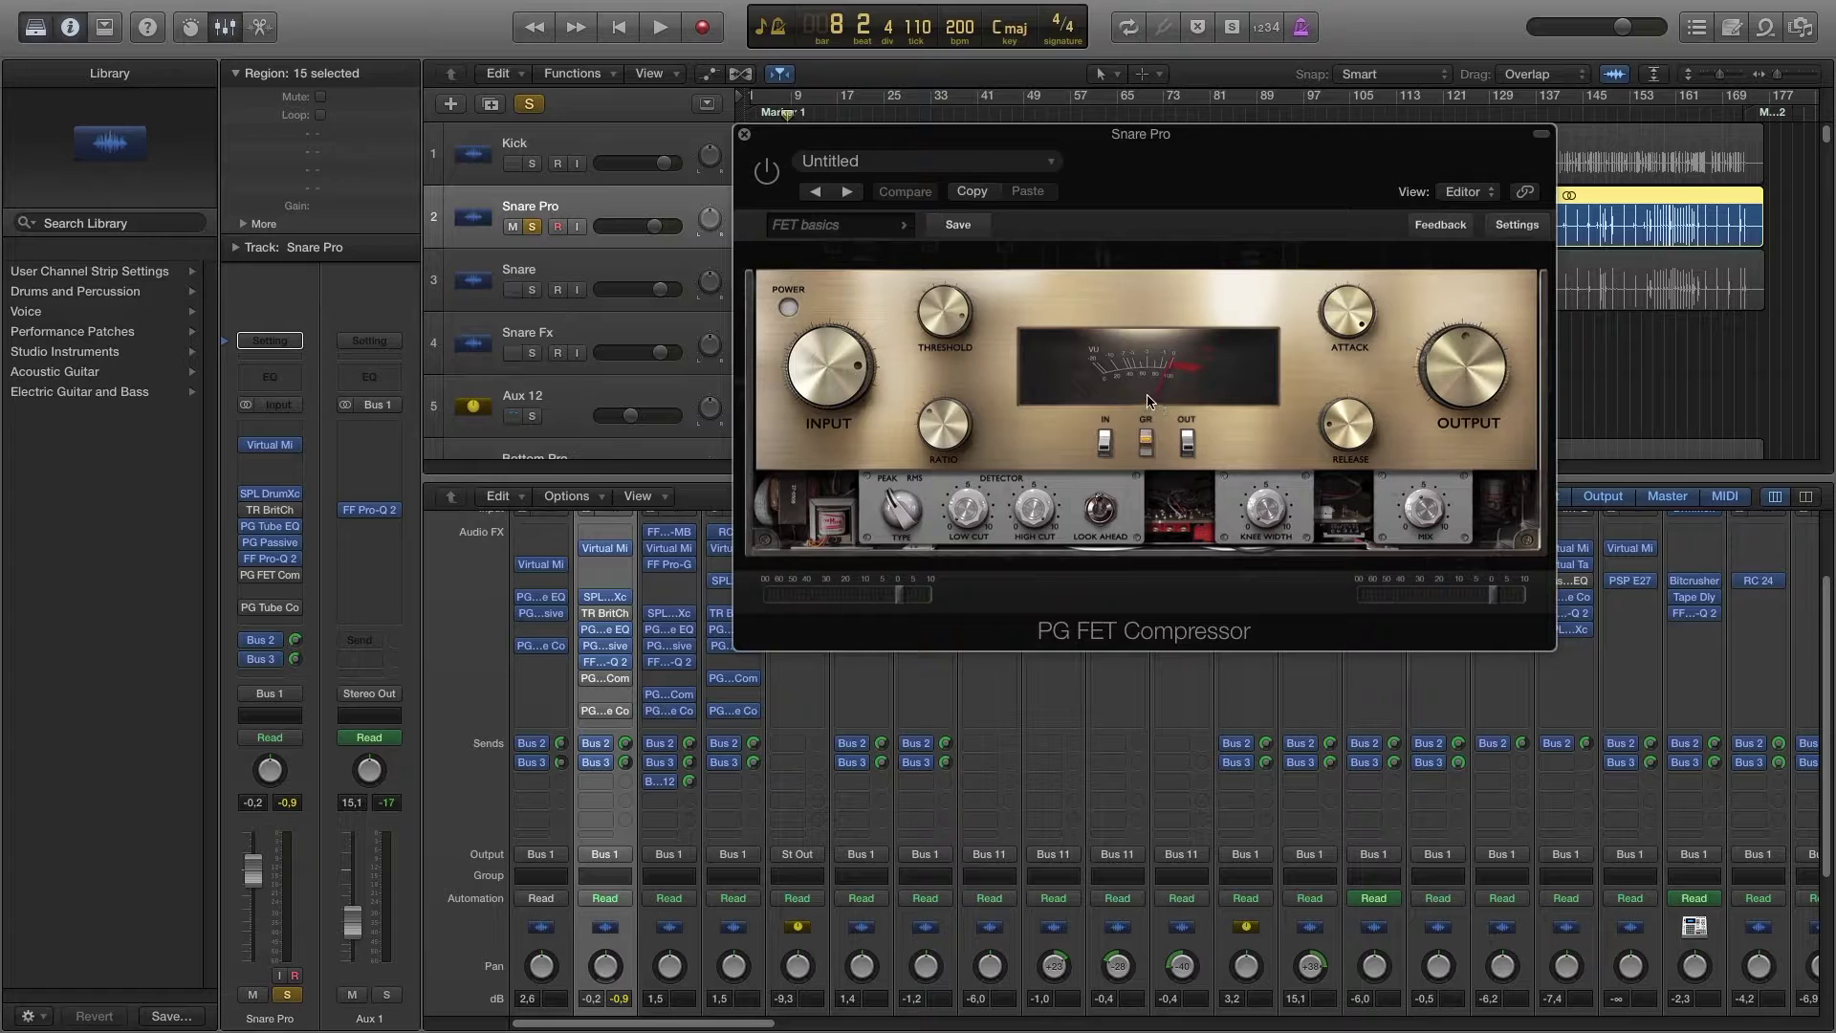
mouse_move(947, 419)
mouse_move(1341, 323)
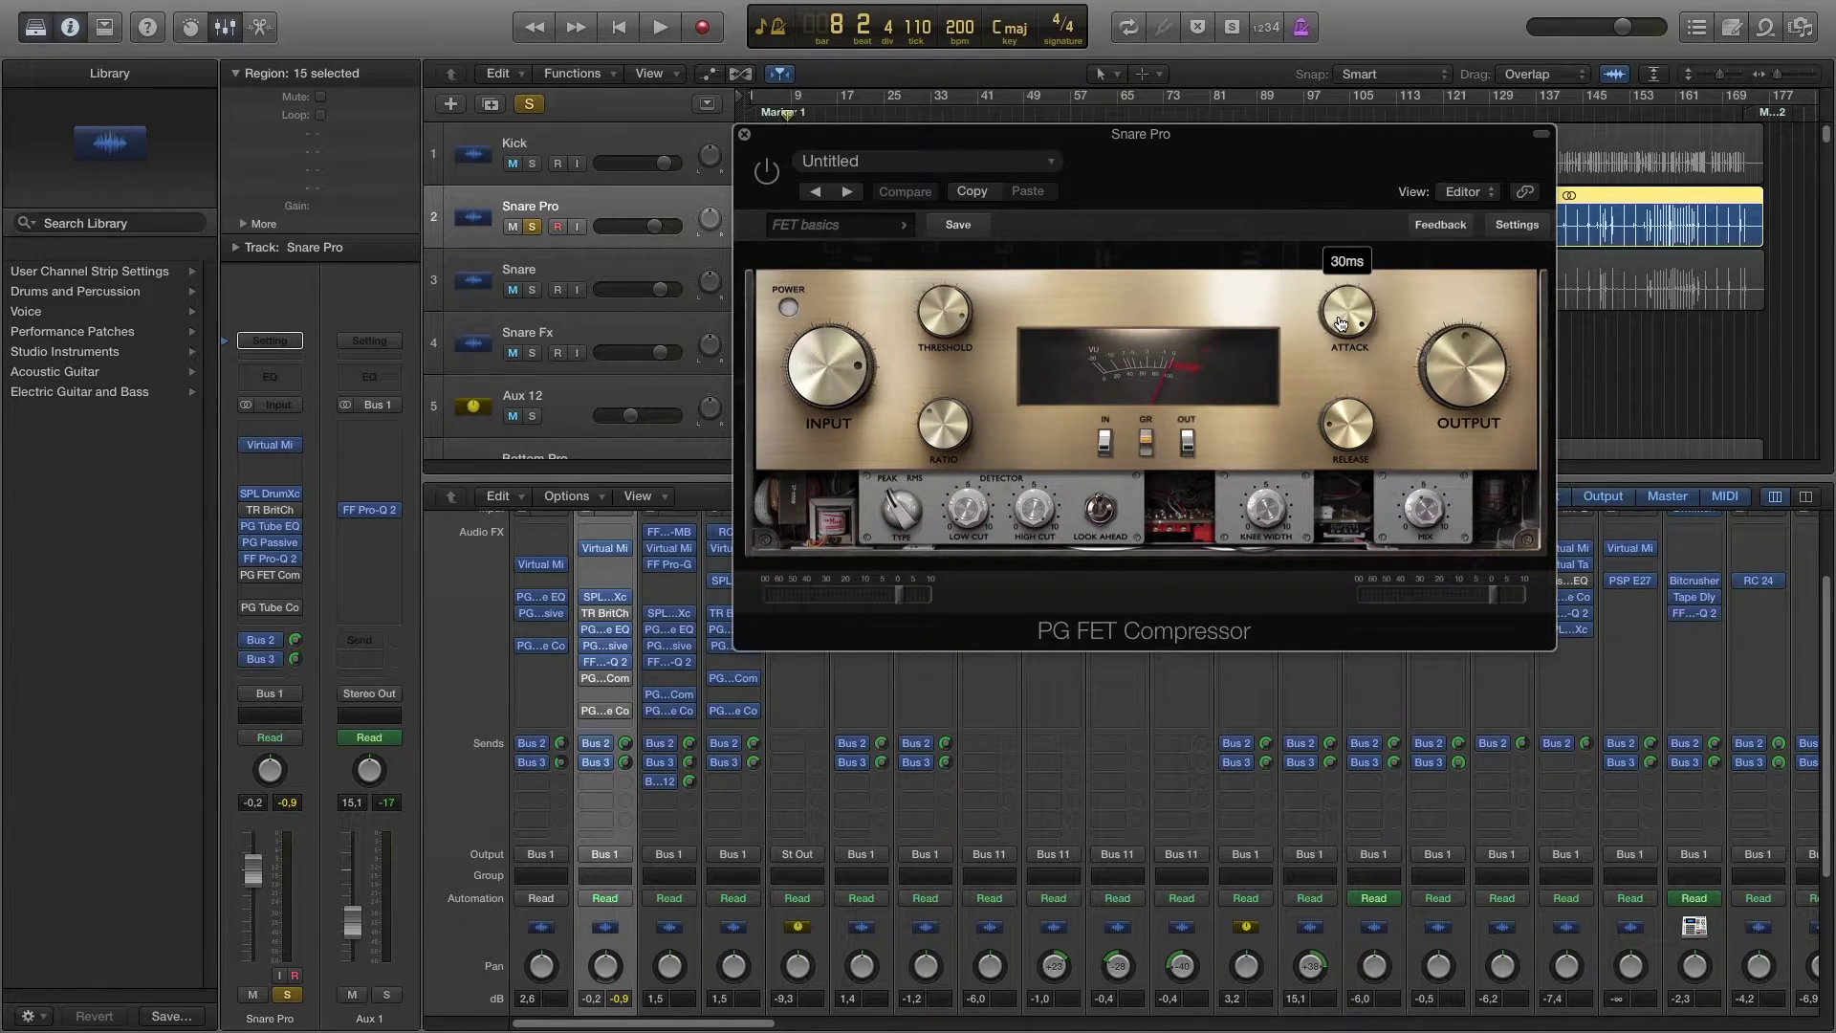
mouse_move(1341, 429)
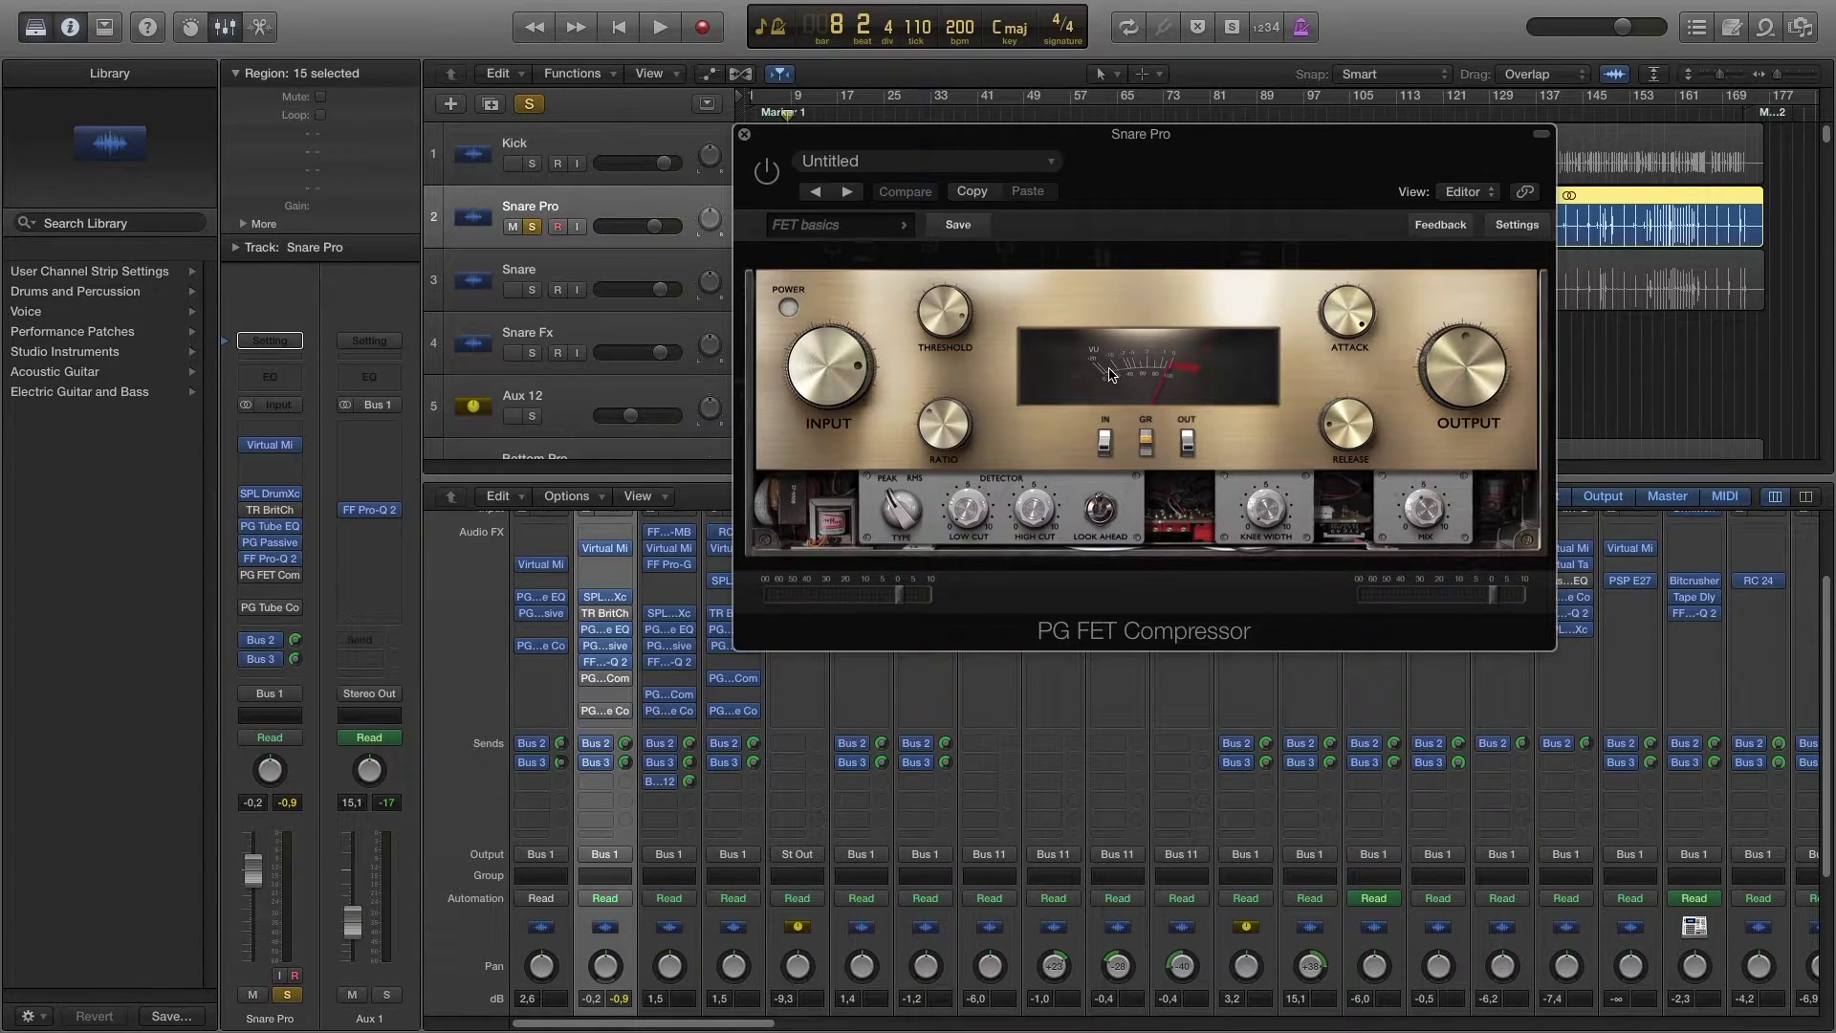
mouse_move(1423, 507)
Step: Play the soloed snare from bar 5 and switch PG FET Compressor on to hear its effect
click(765, 115)
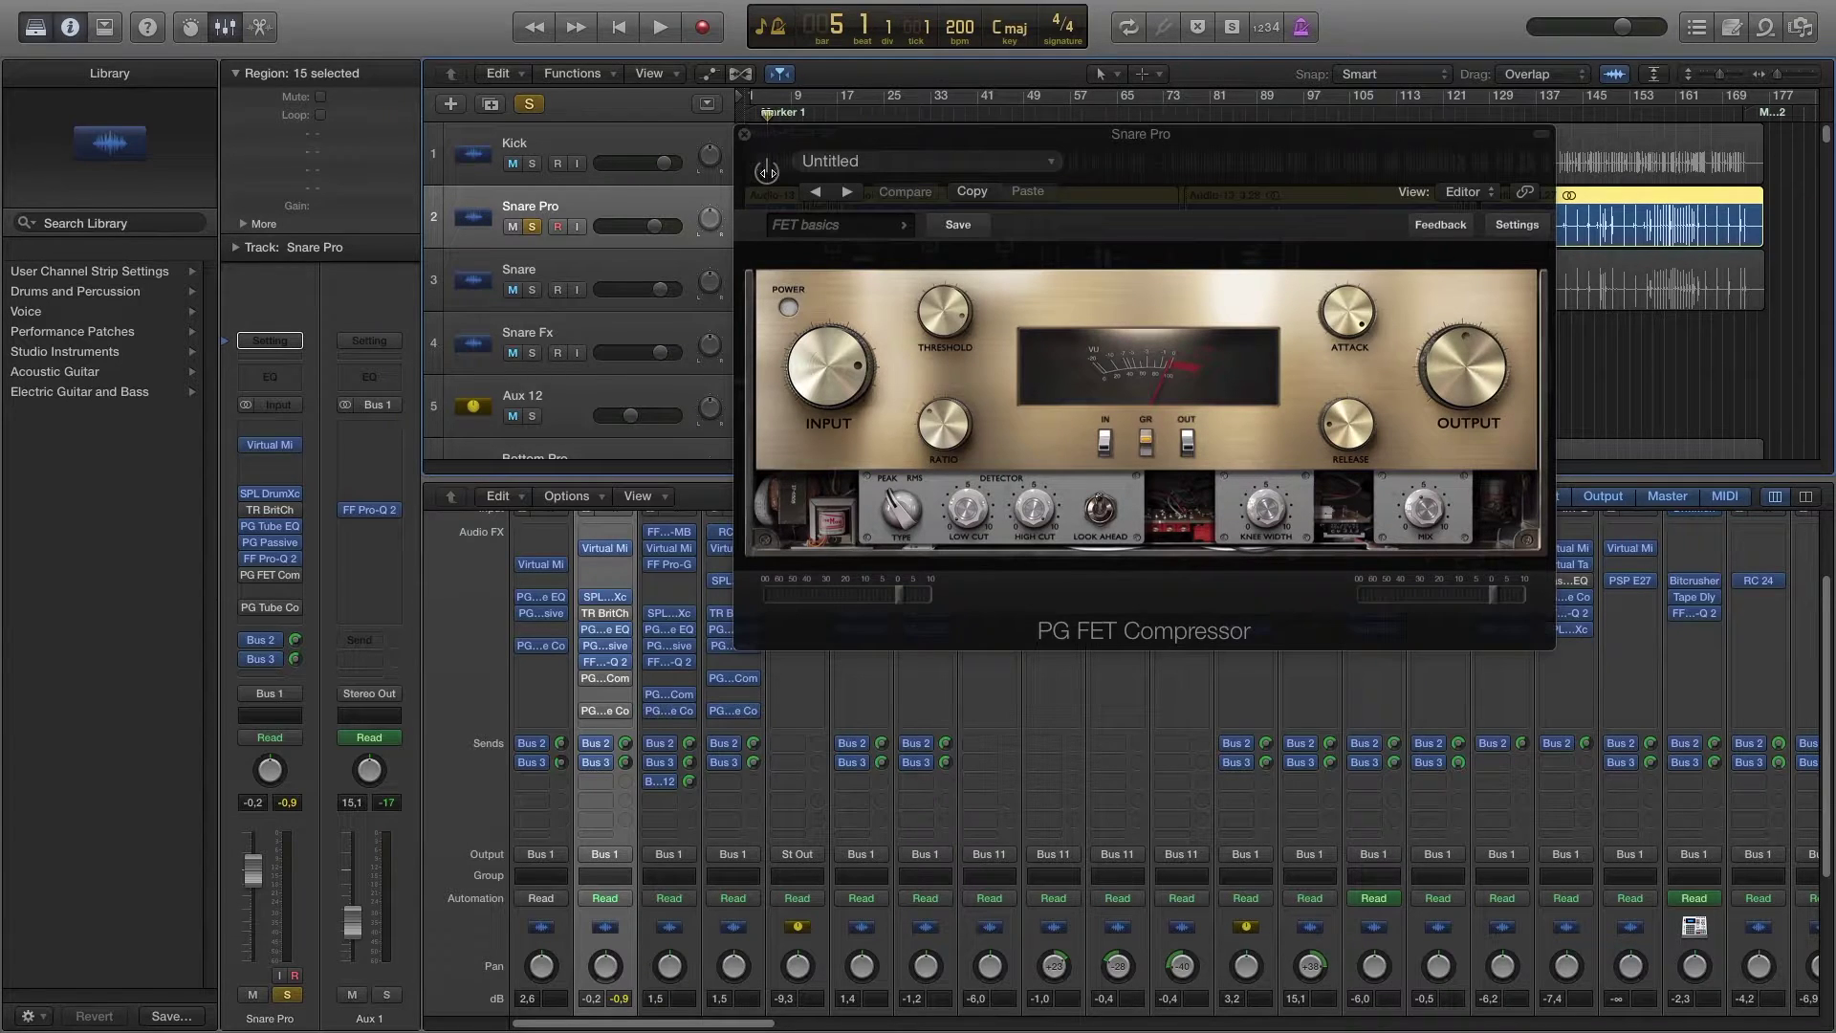
key(space)
drag(781, 136, 782, 160)
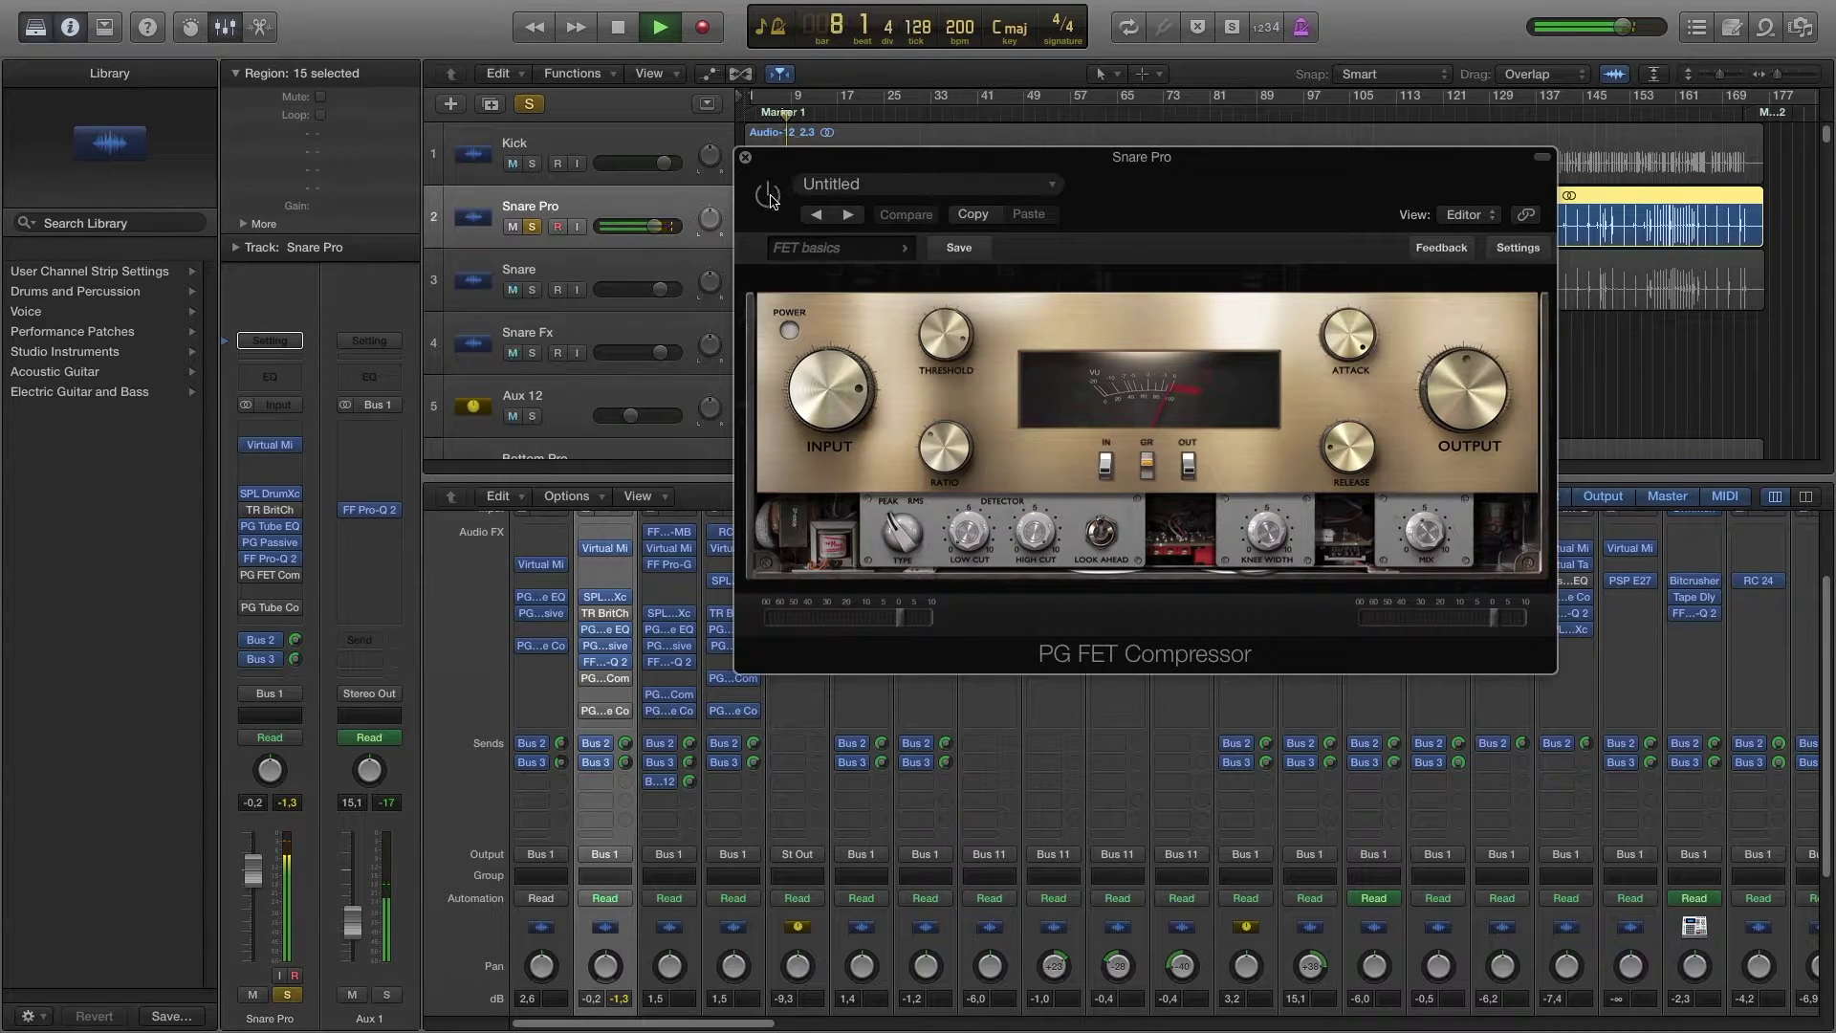
click(769, 197)
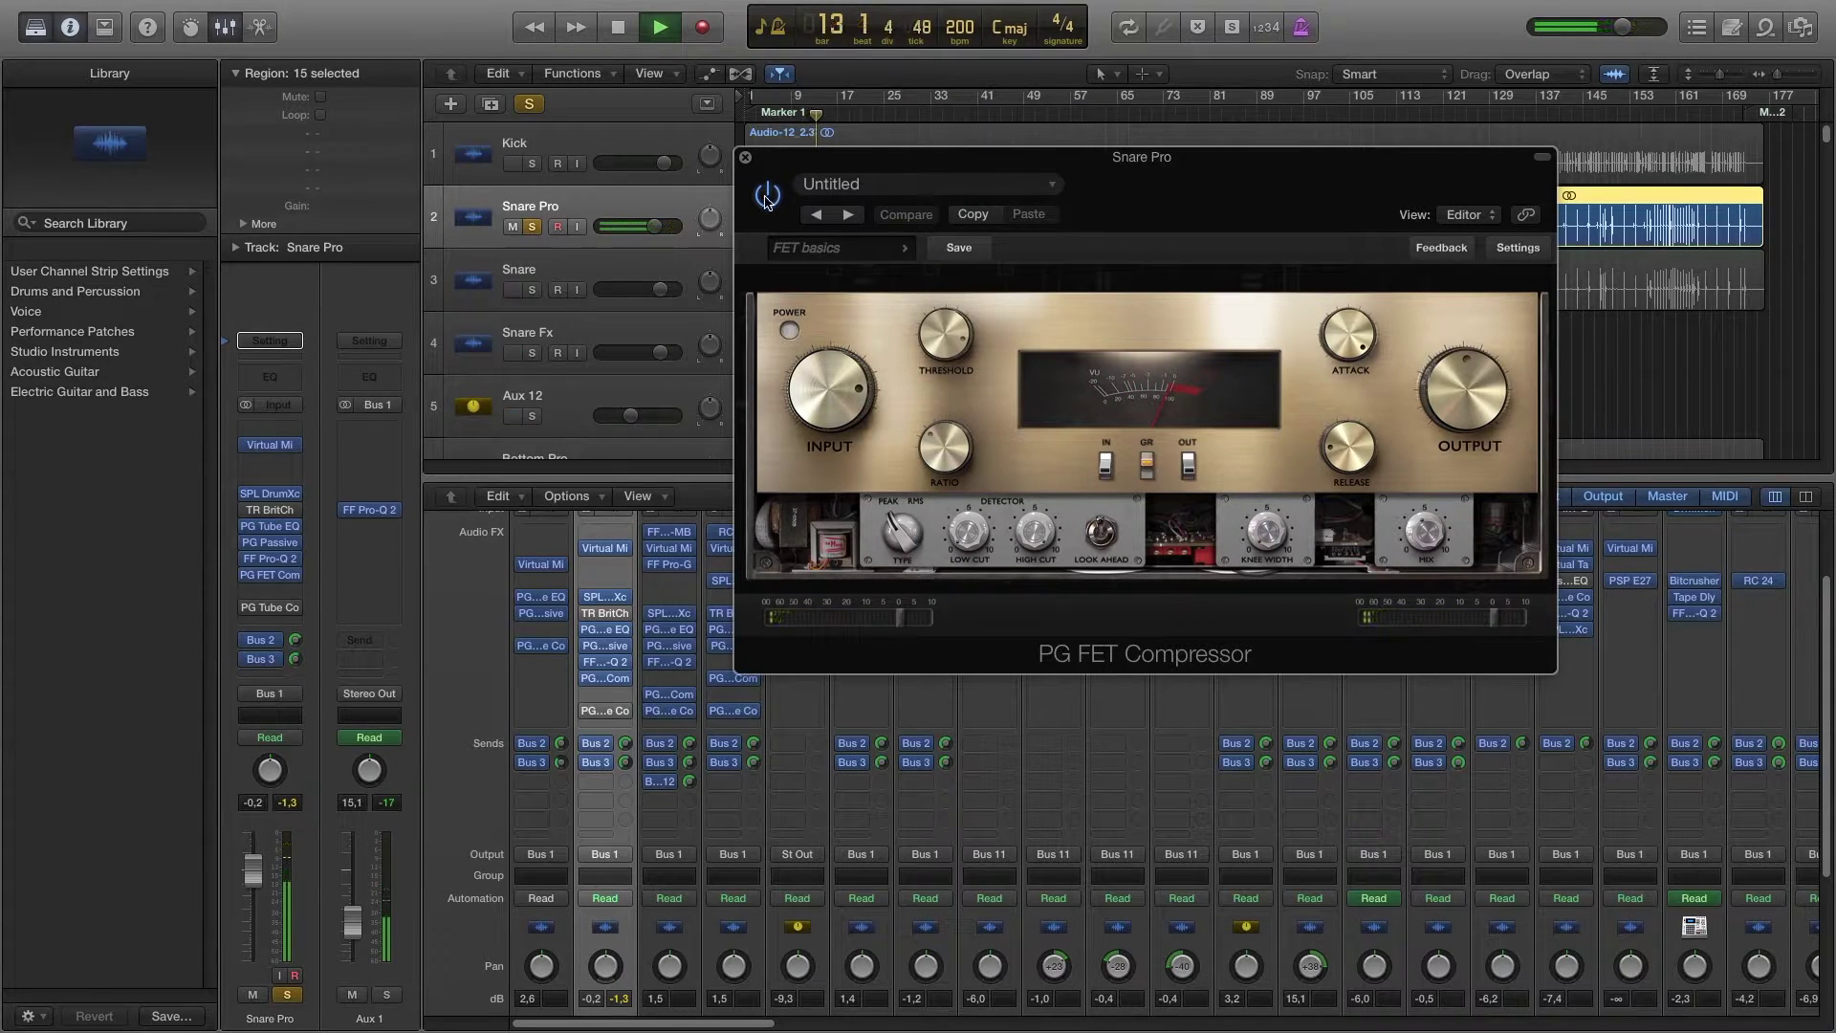
Step: Replay the soloed Snare Pro track from bar 3 and toggle PG FET Compressor's bypass during playback to compare the sound
key(space)
drag(761, 114, 755, 116)
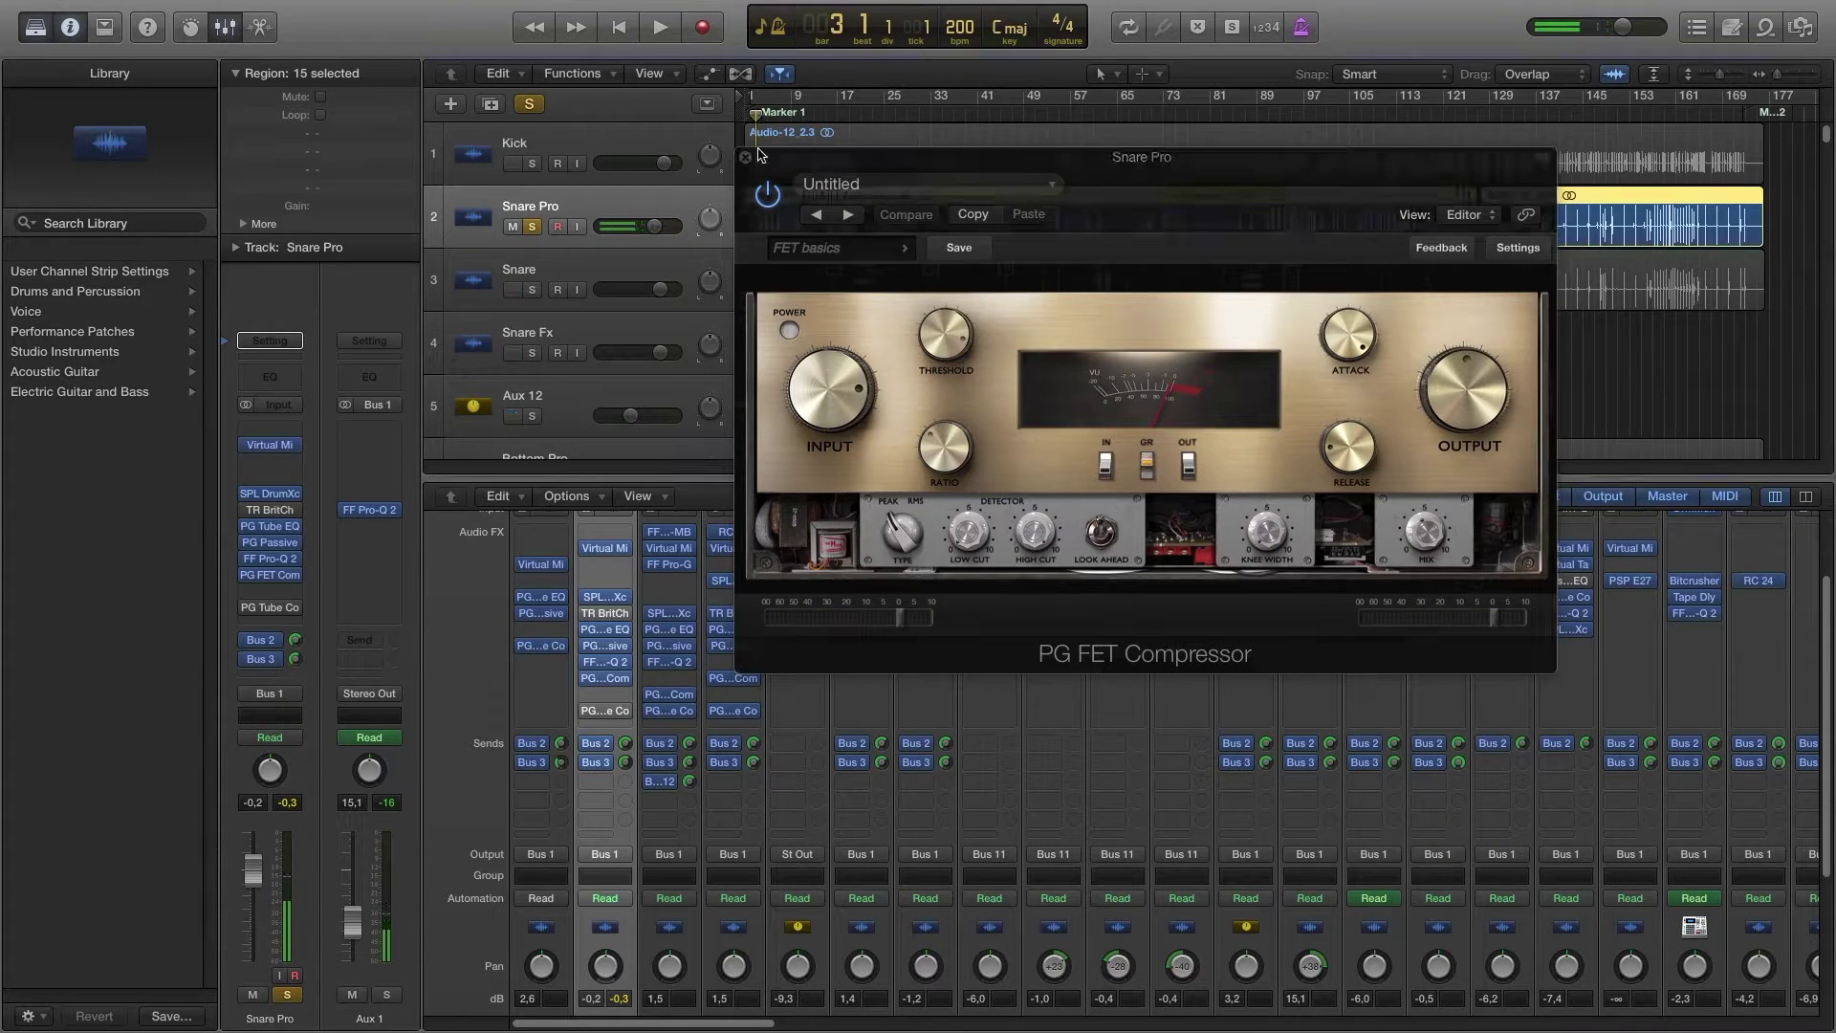
key(space)
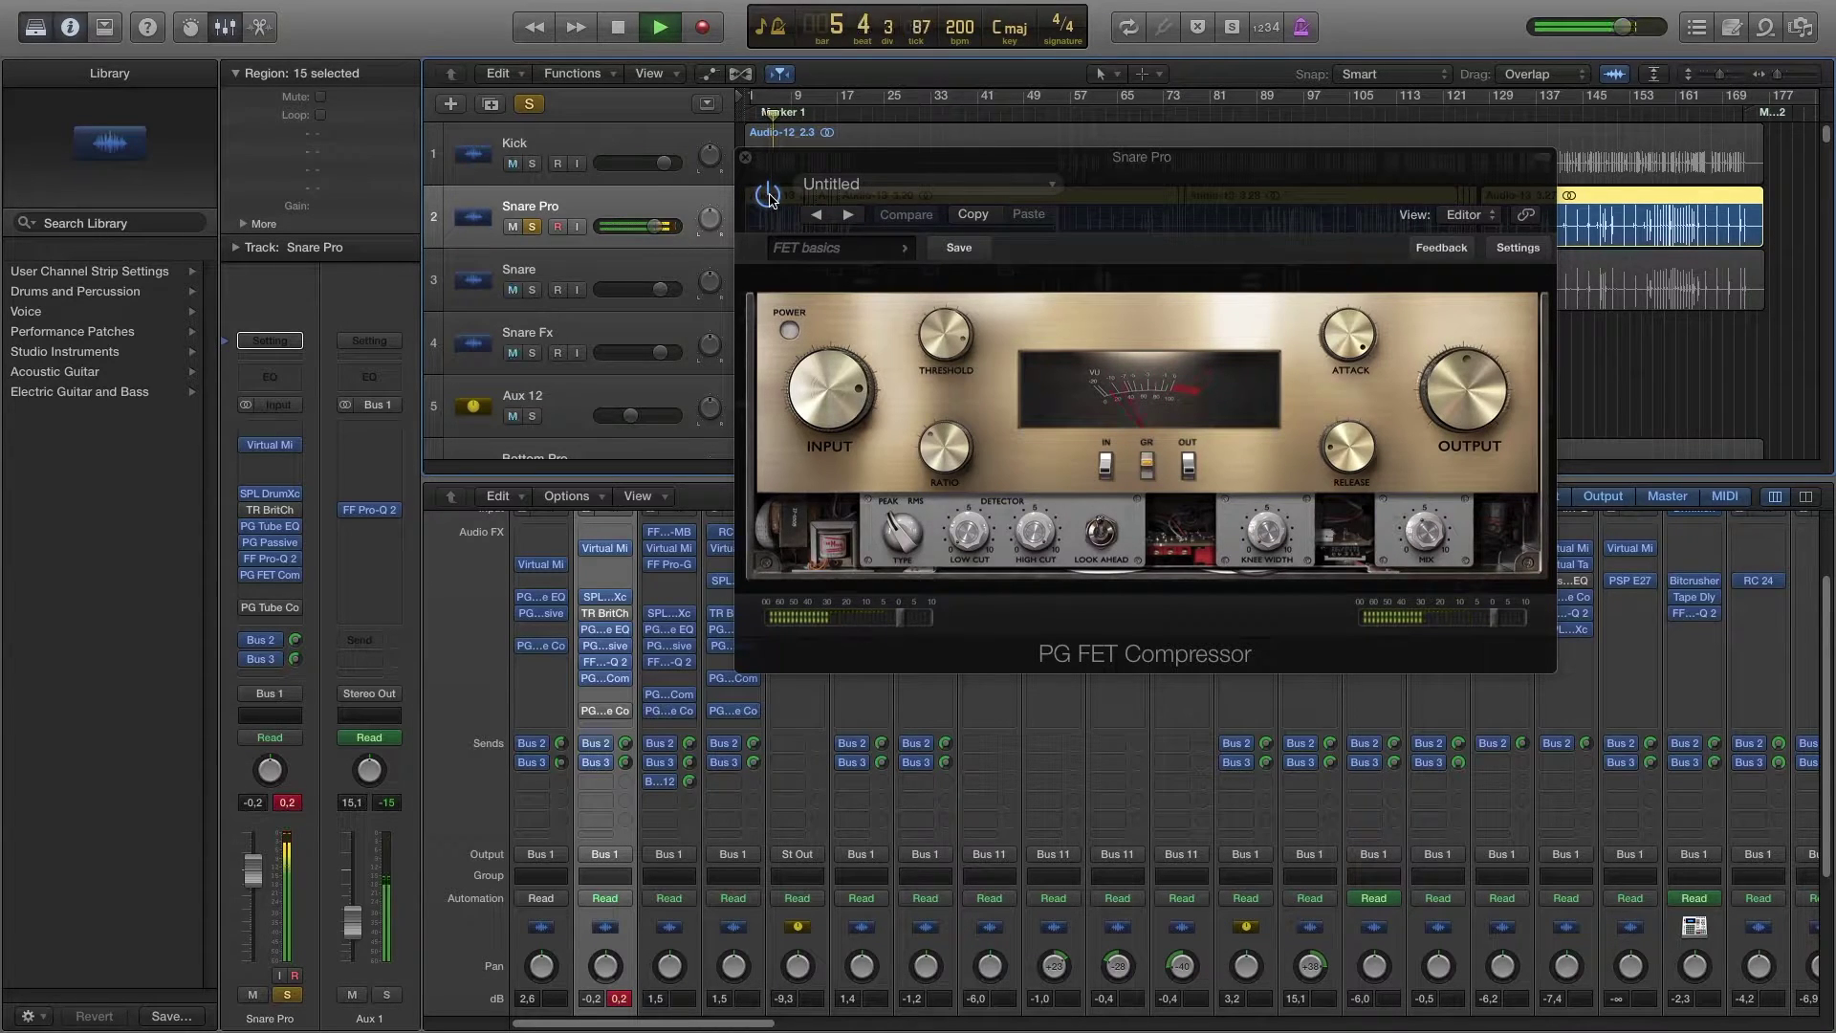
click(771, 201)
click(771, 198)
click(771, 198)
click(771, 198)
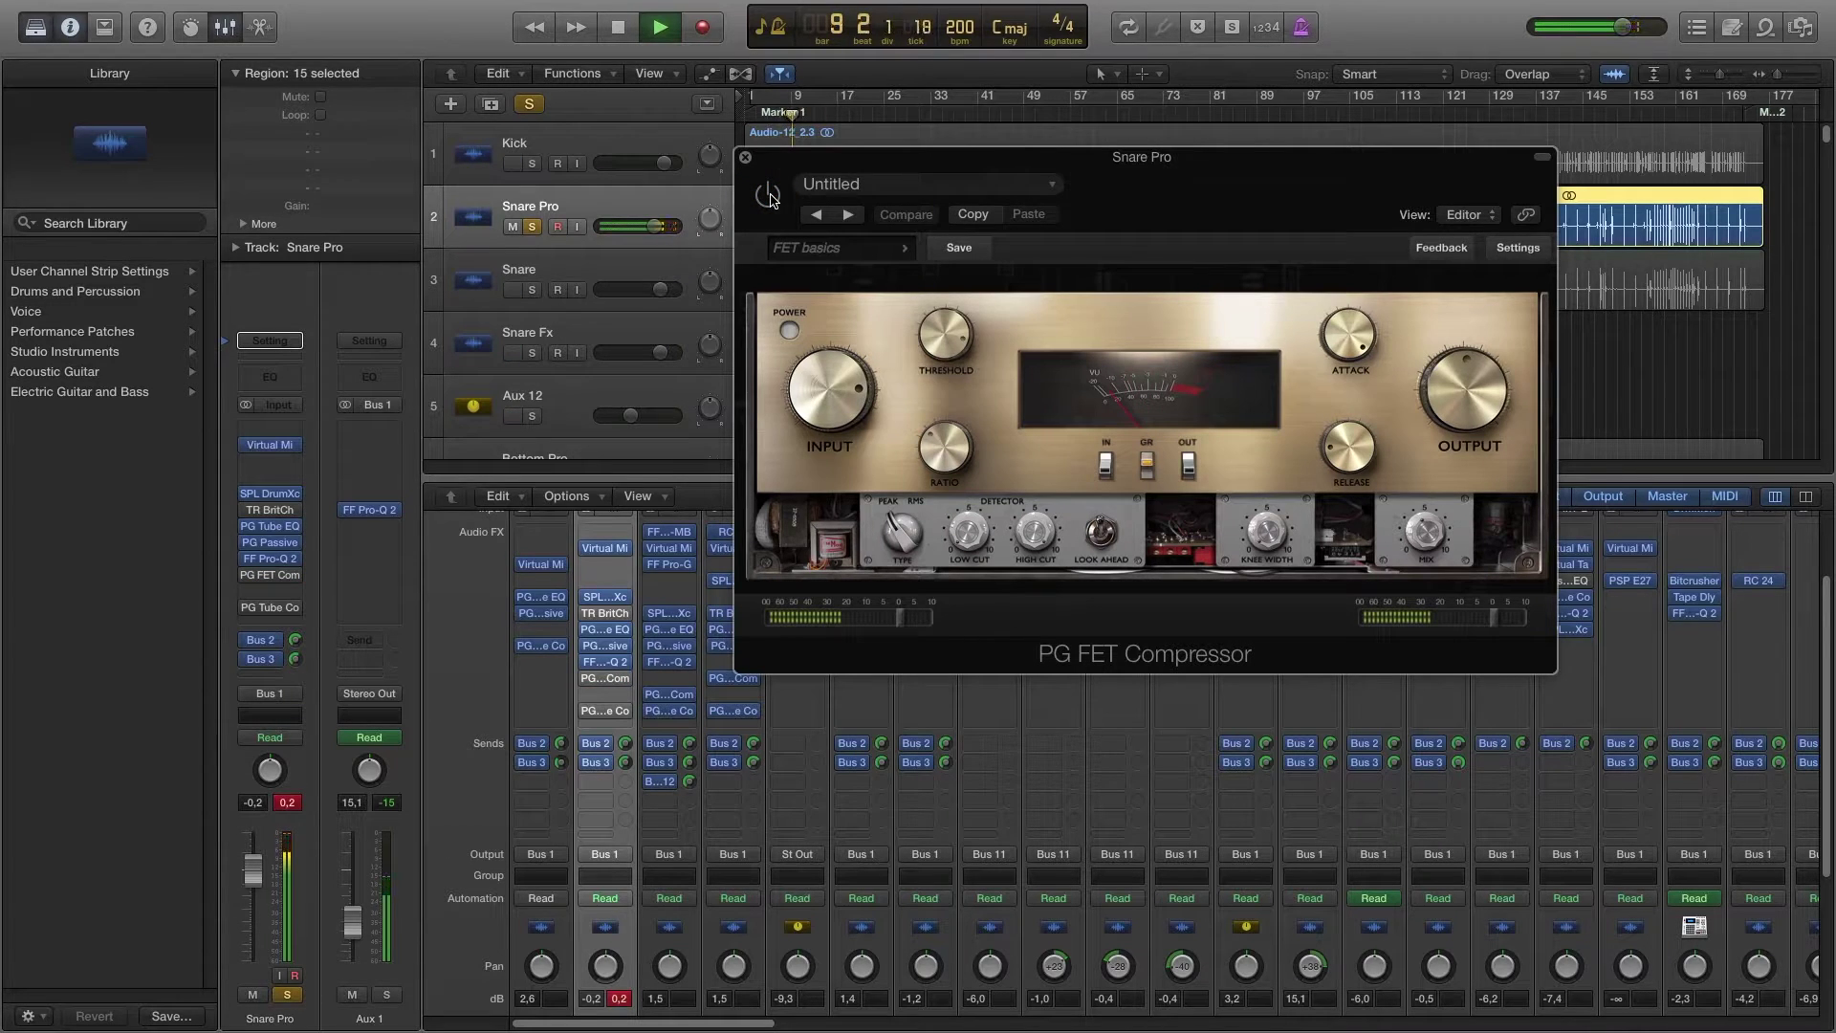
key(space)
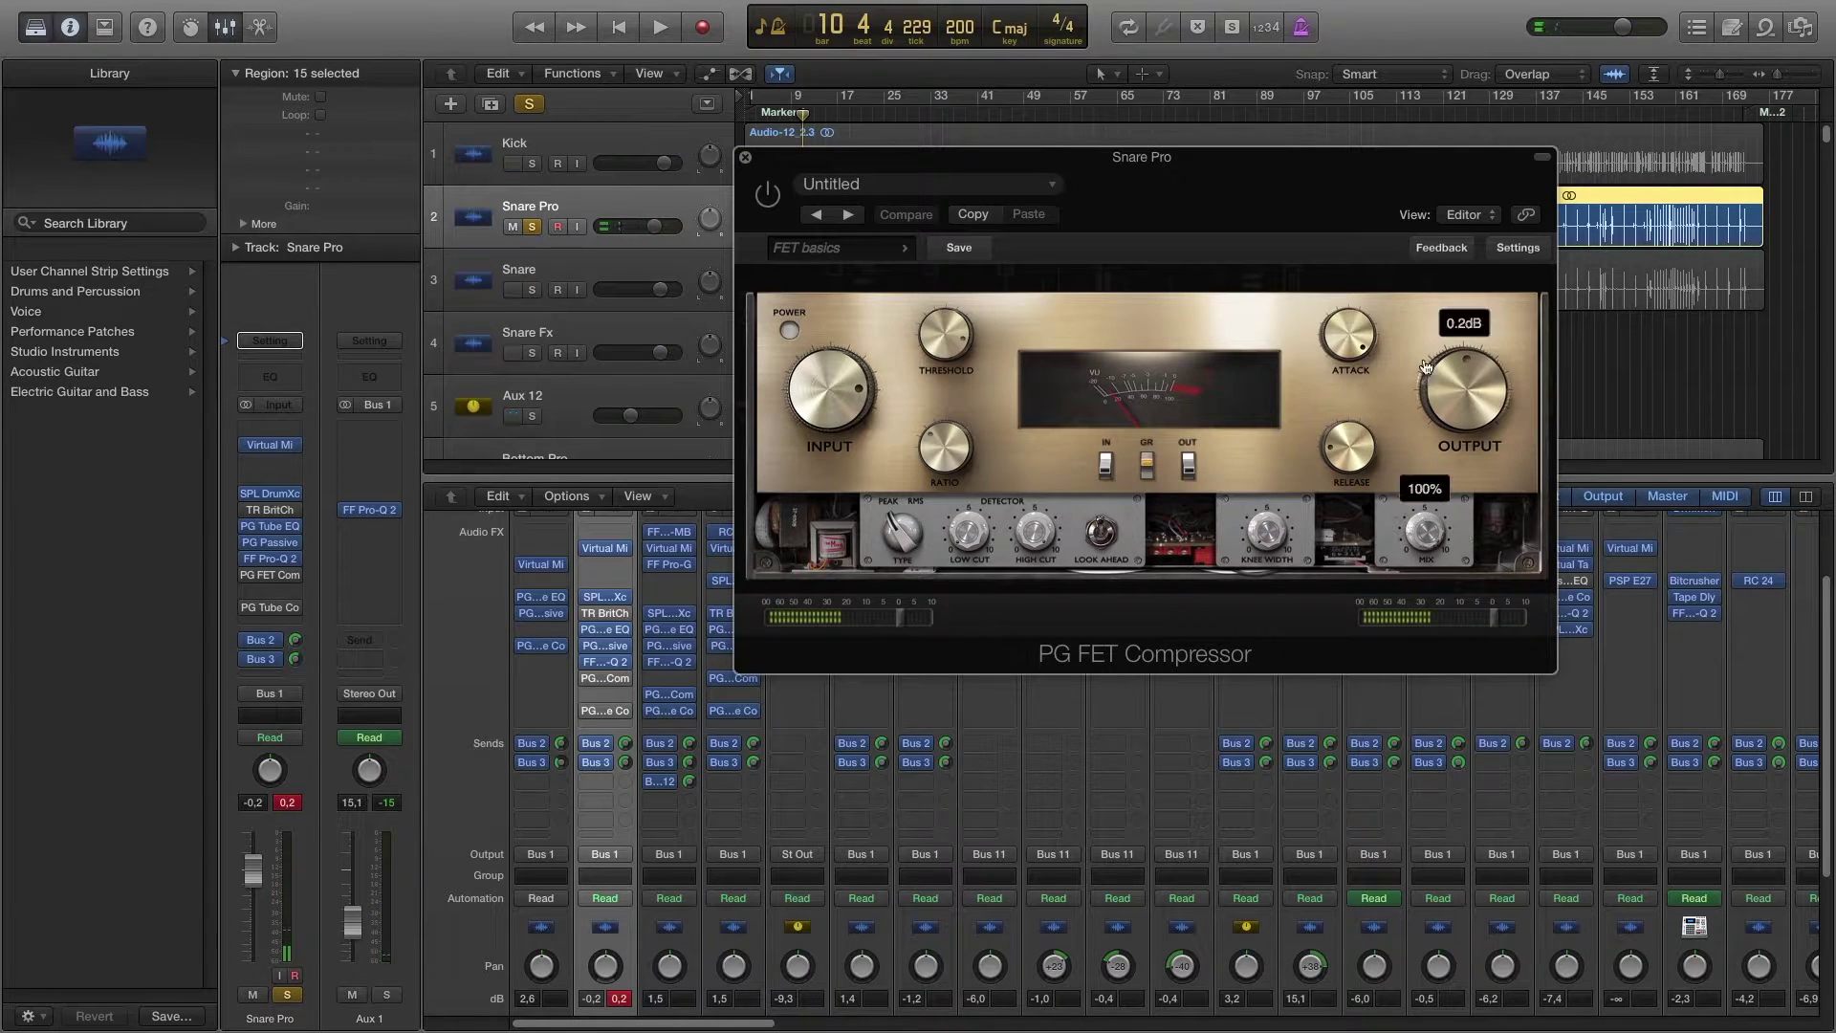
Step: Play Snare Pro from bar 3 with PG FET Compressor bypassed, switch it back on during playback, and close the plug-in
drag(880, 162, 854, 243)
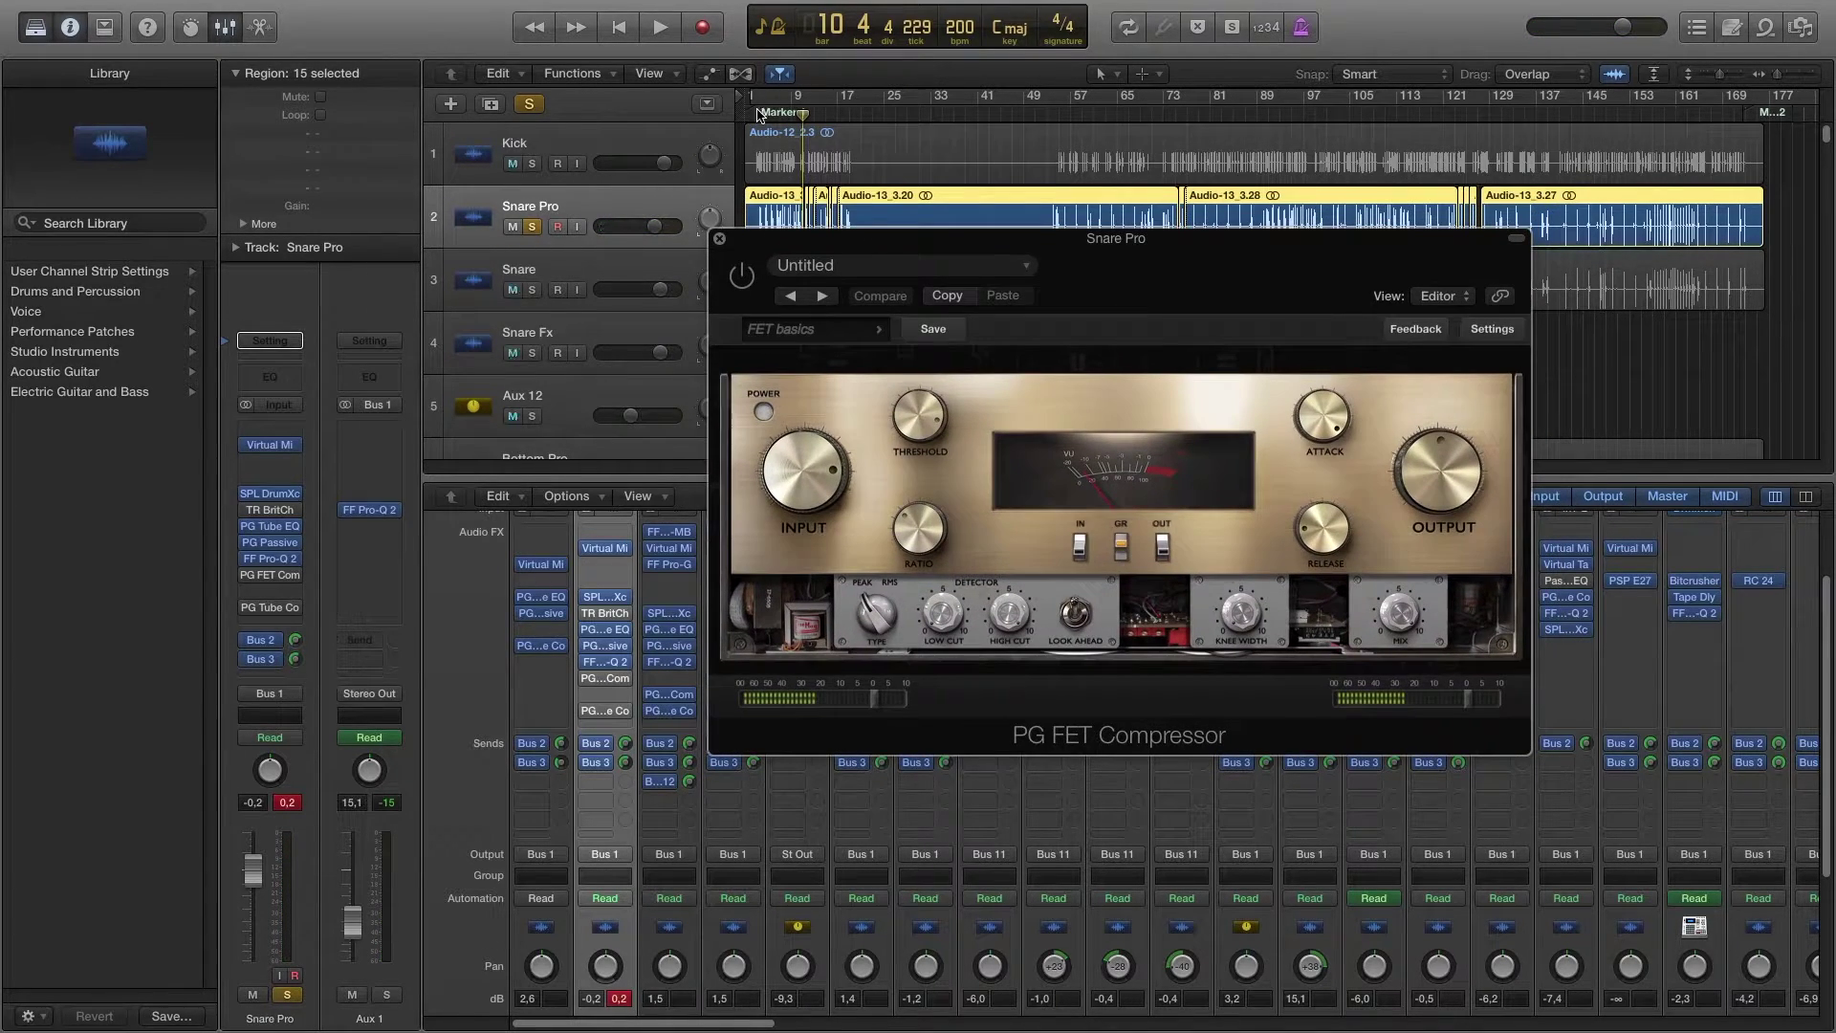
click(760, 114)
key(space)
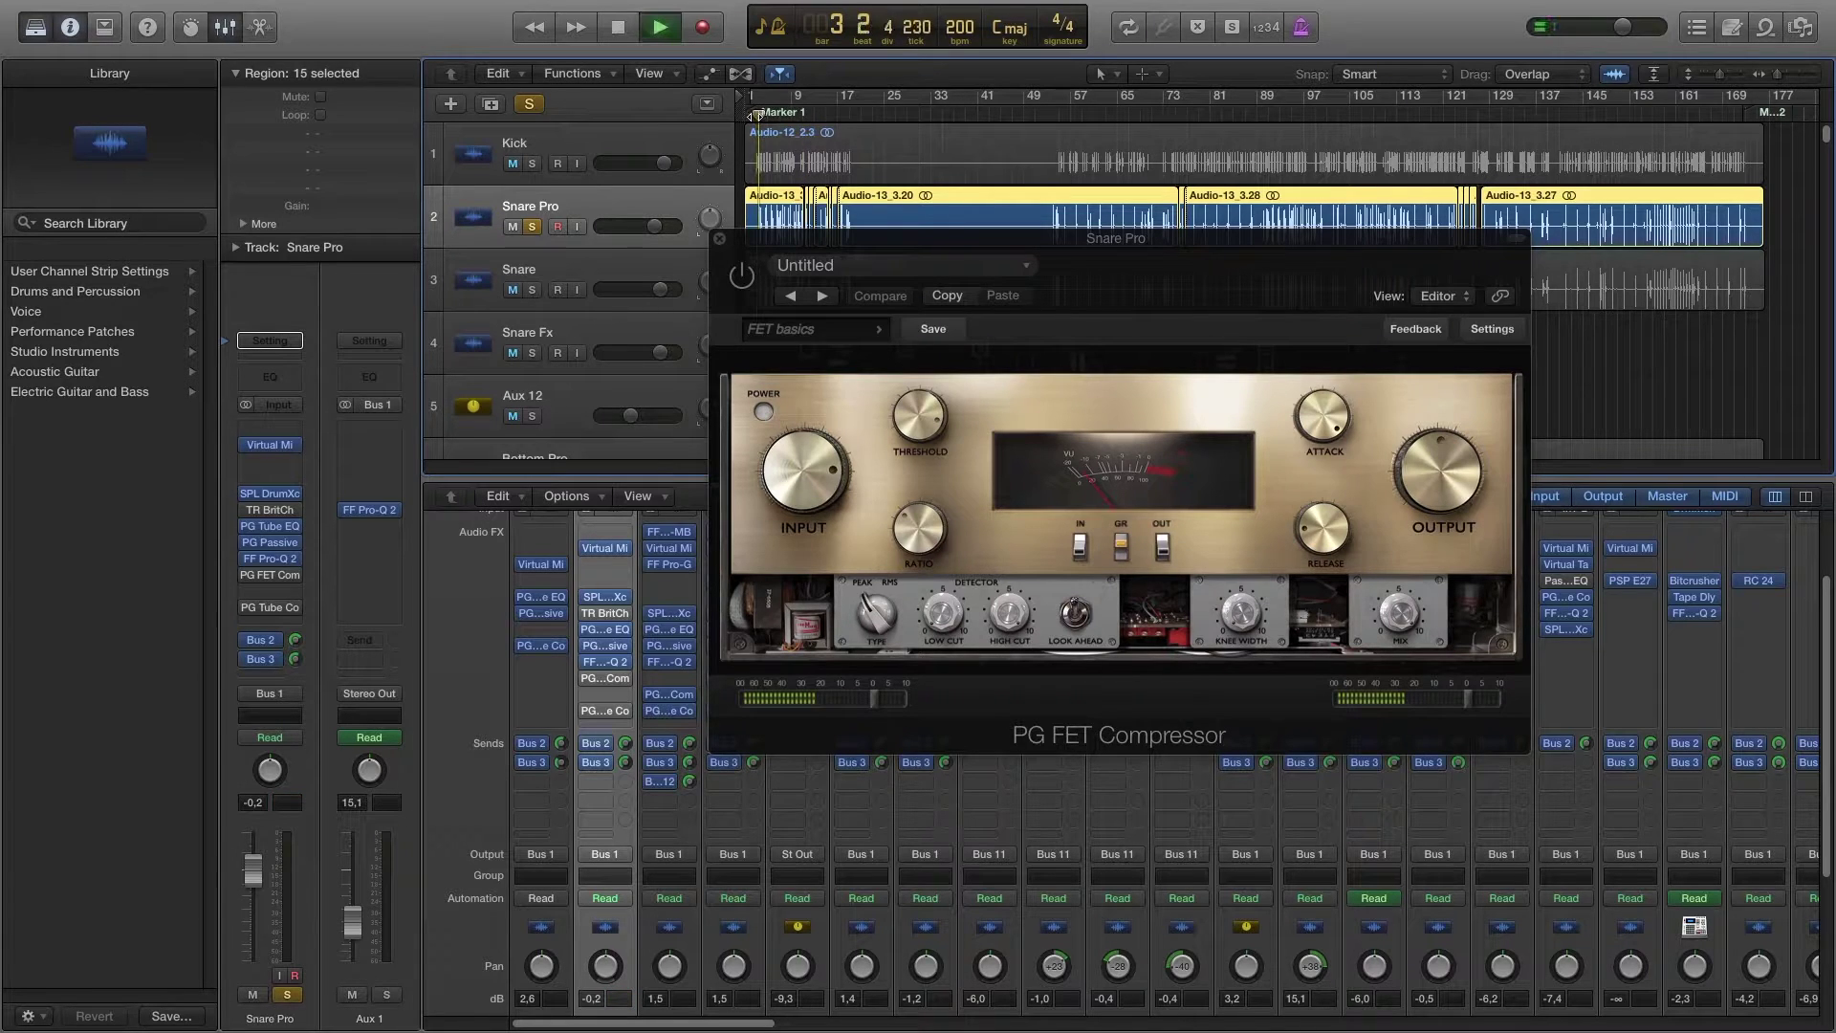
click(742, 276)
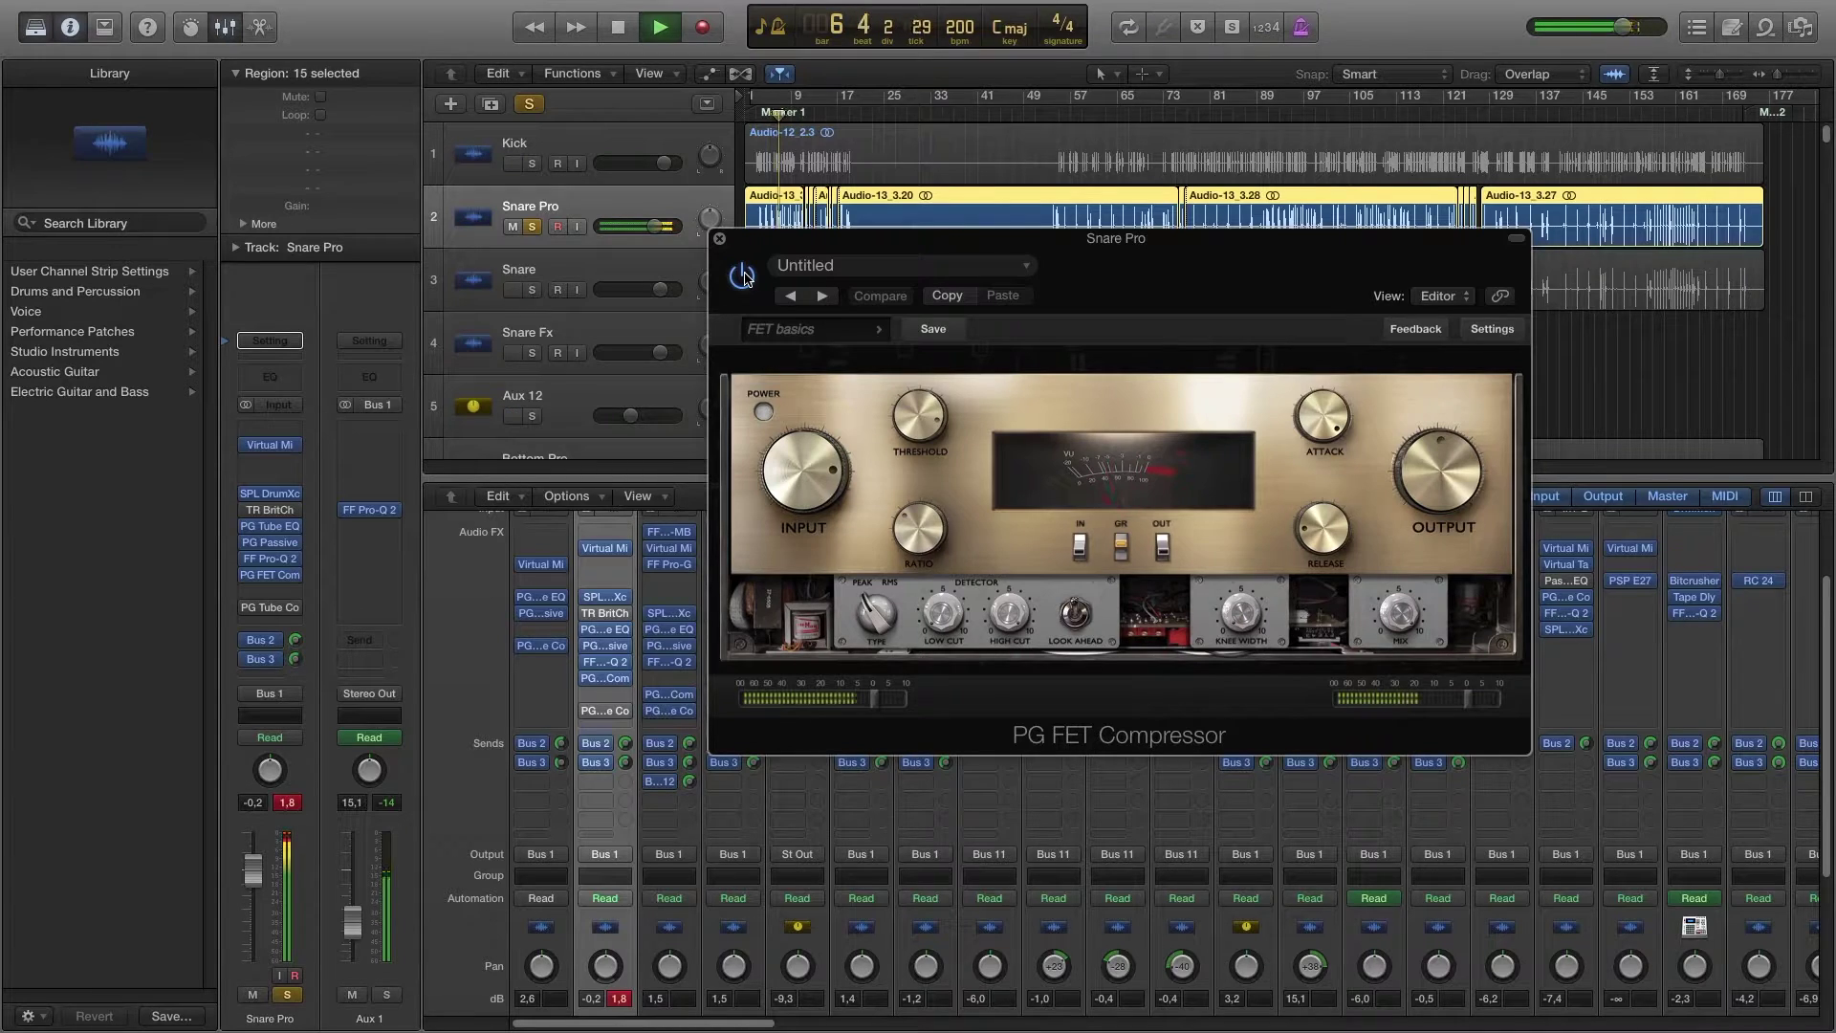
key(space)
drag(1400, 614, 1387, 668)
key(space)
key(space)
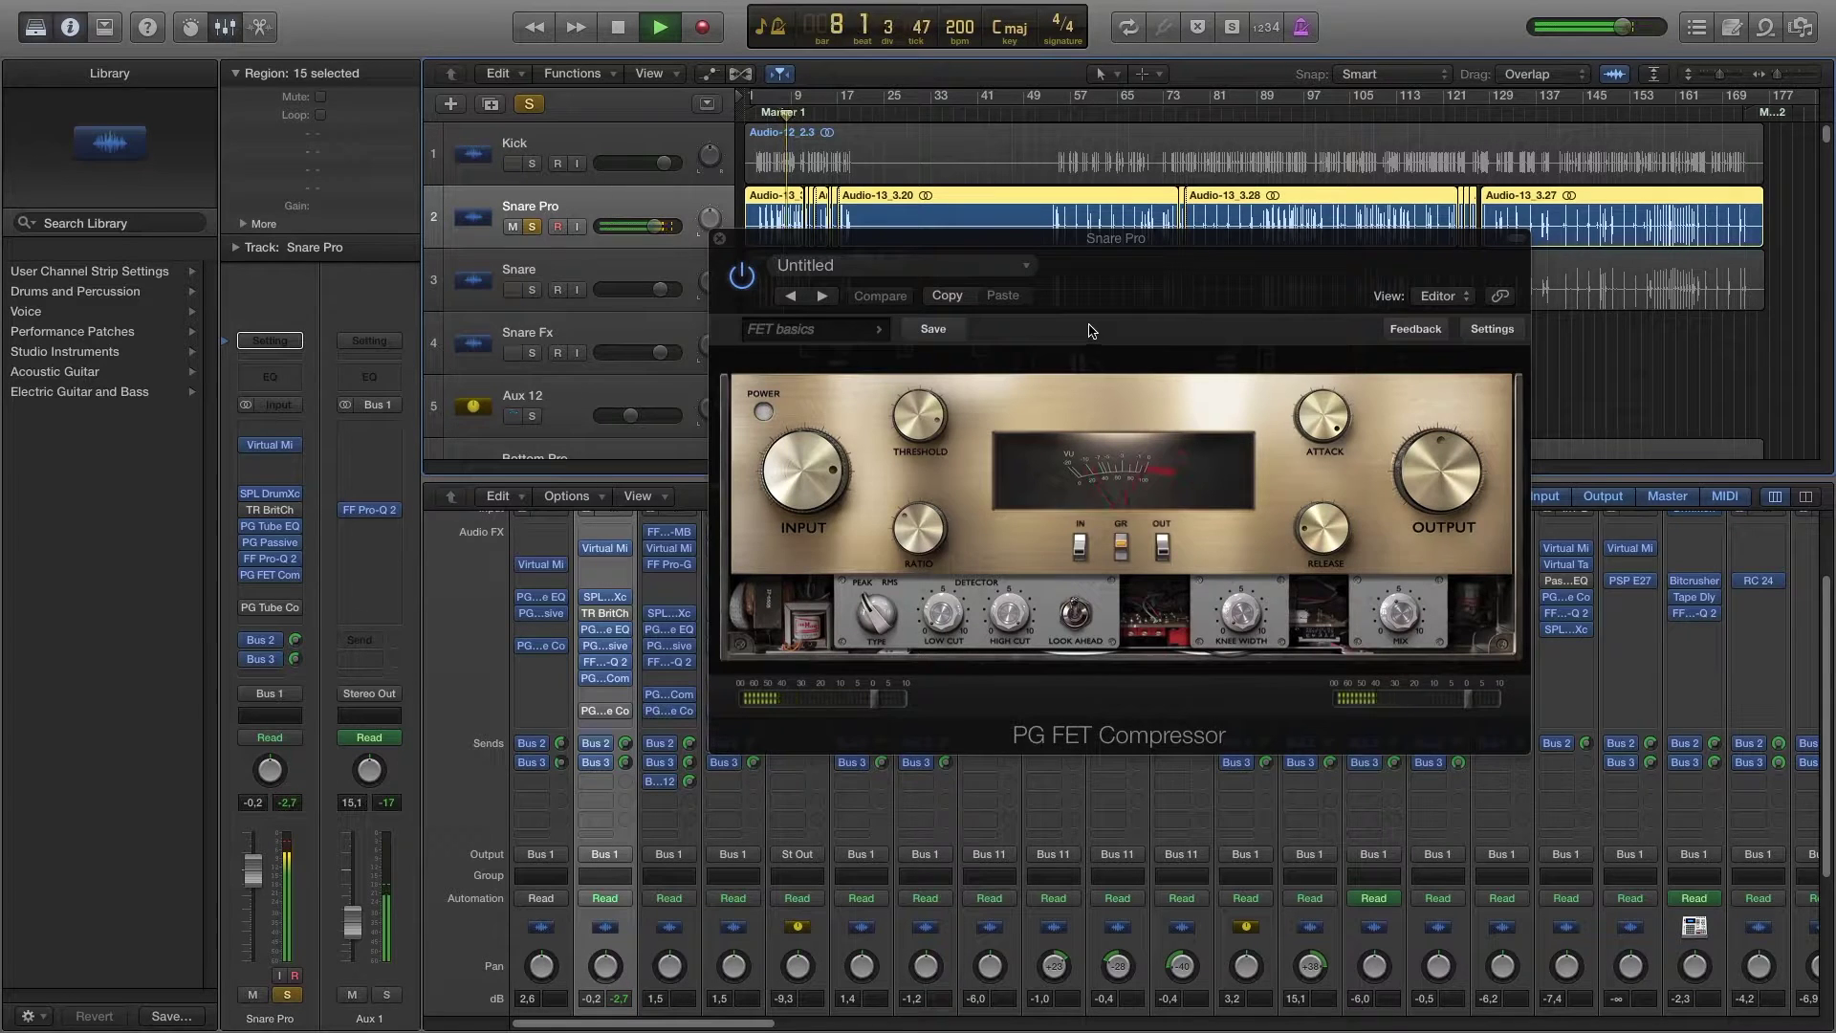
key(space)
click(719, 238)
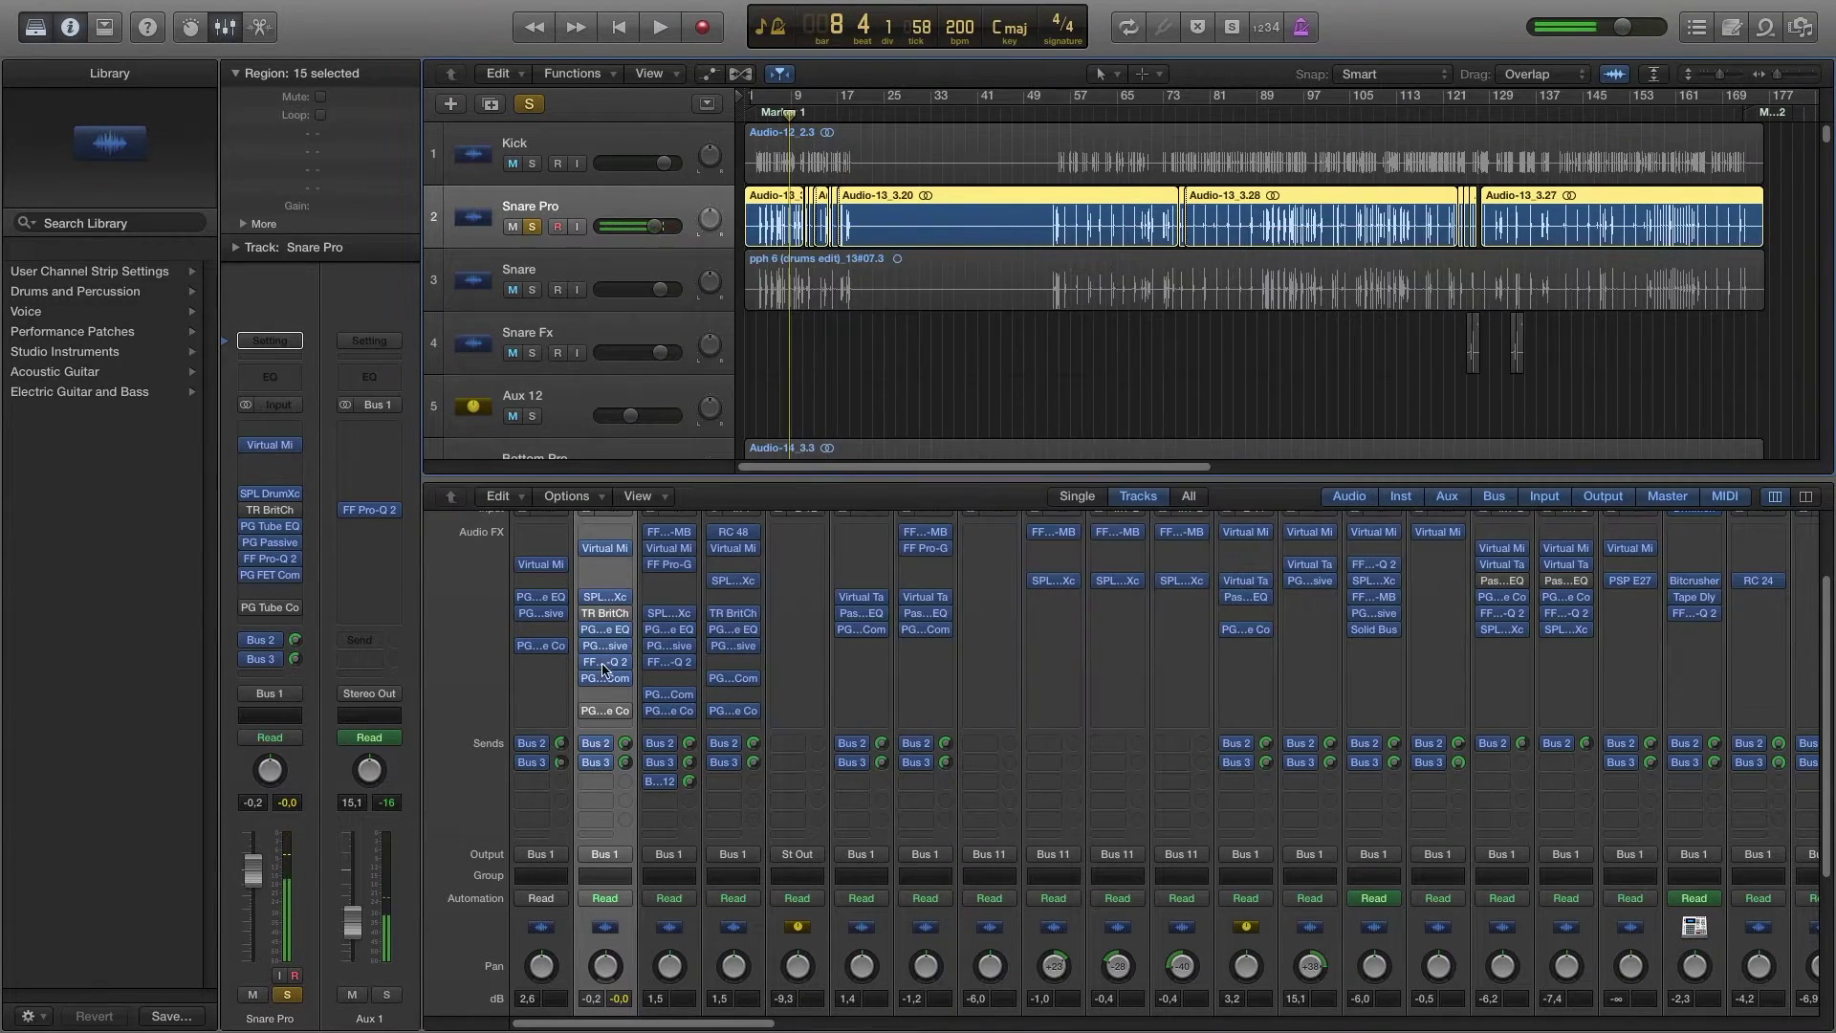
Step: Open and enable PG Tube Compressor on Snare Pro, examine its settings, audition it during playback, and close it
click(605, 711)
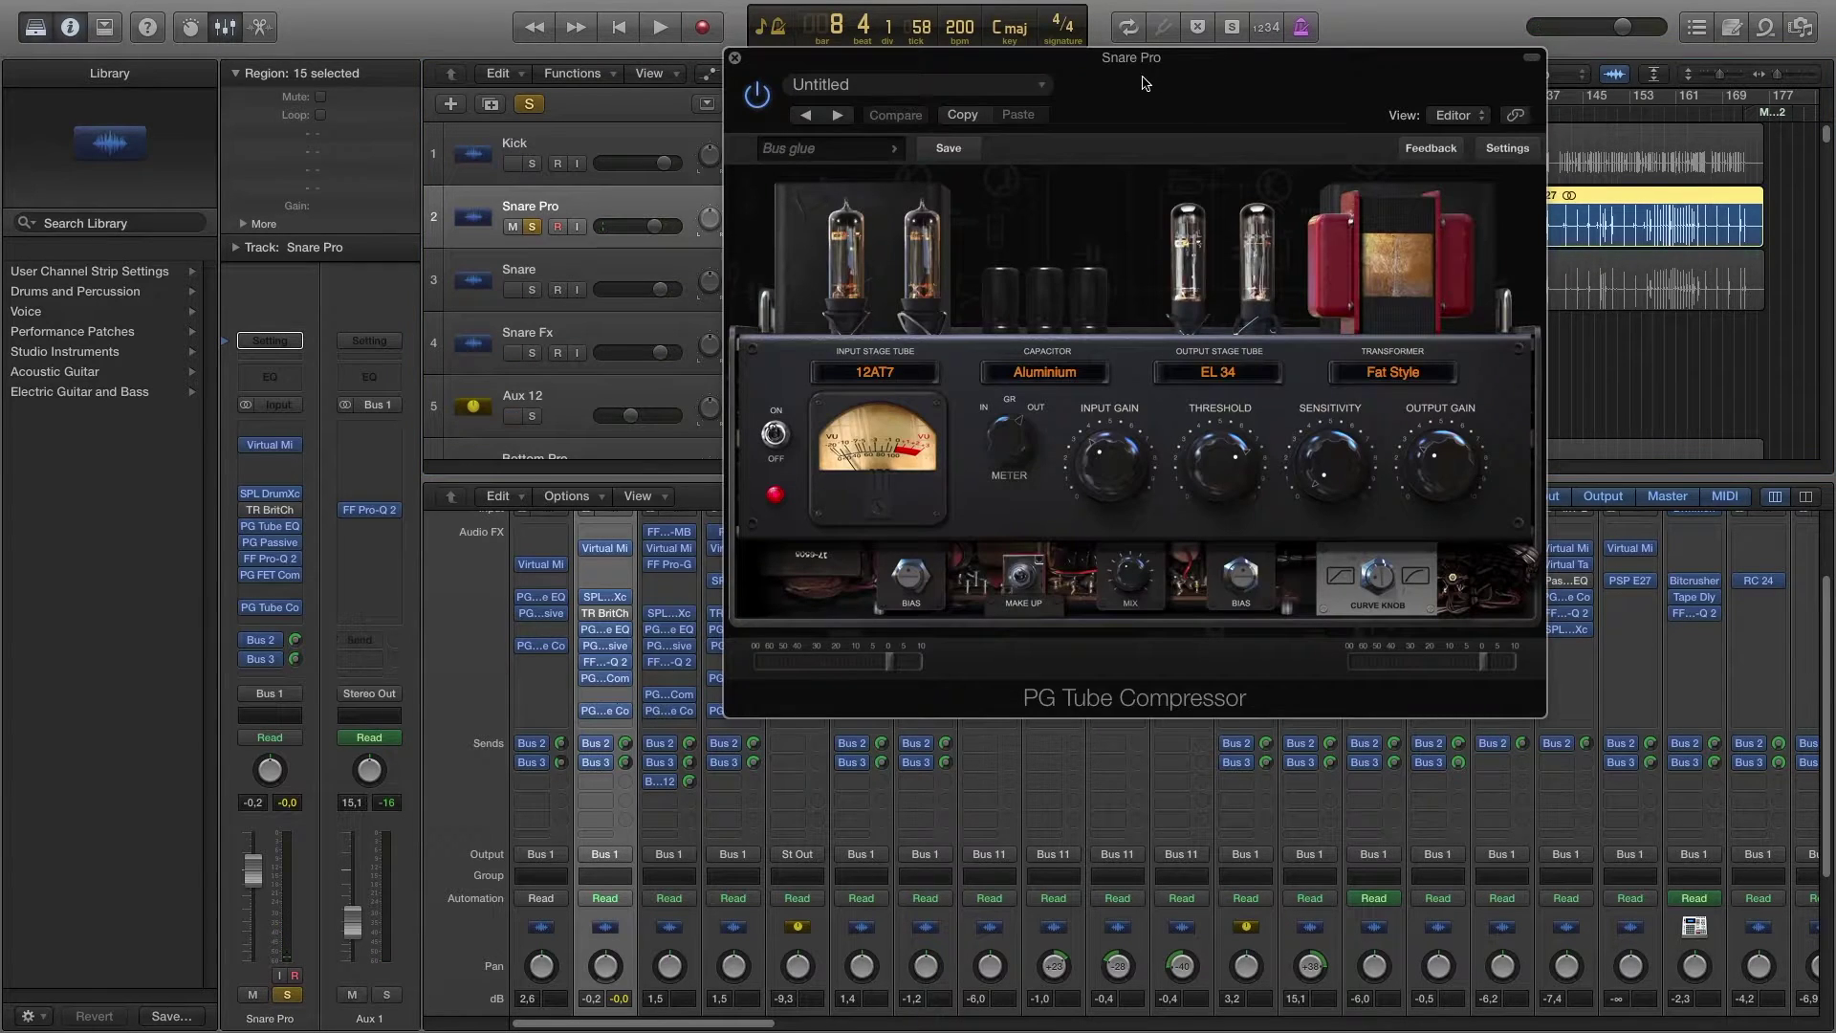
drag(1218, 93, 1154, 126)
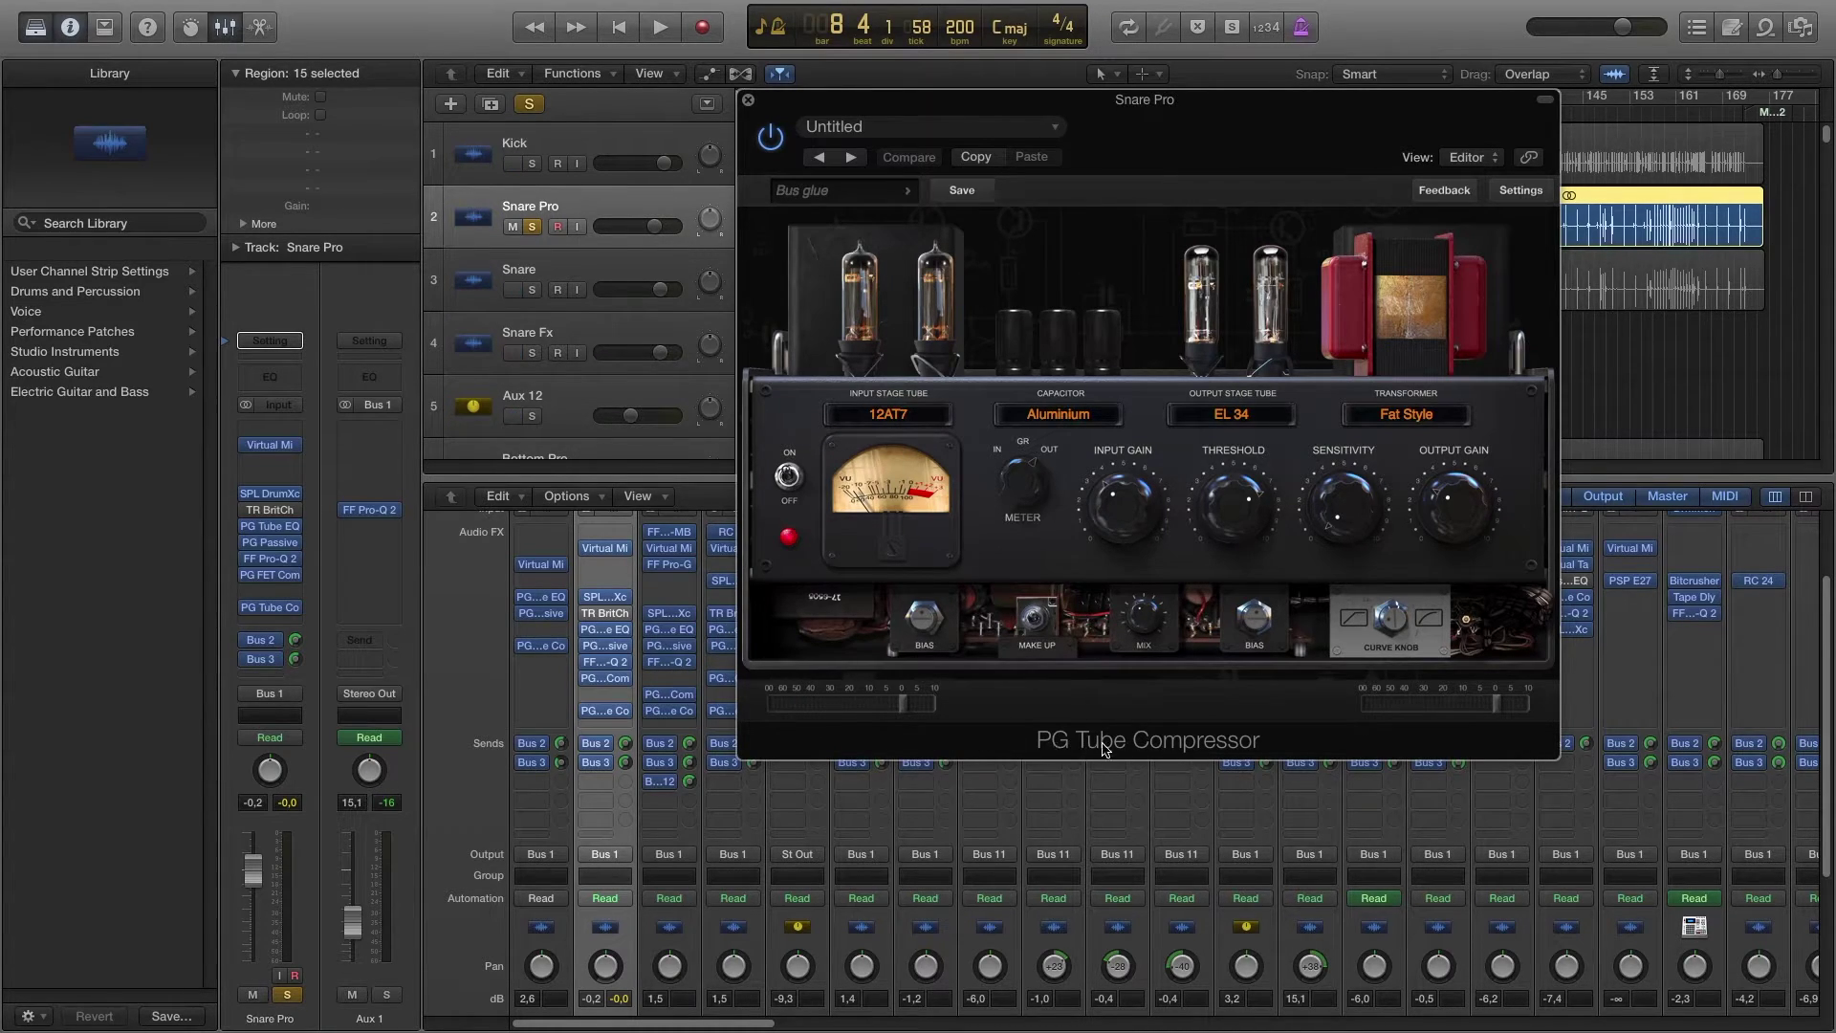
mouse_move(1140, 622)
drag(802, 112, 787, 208)
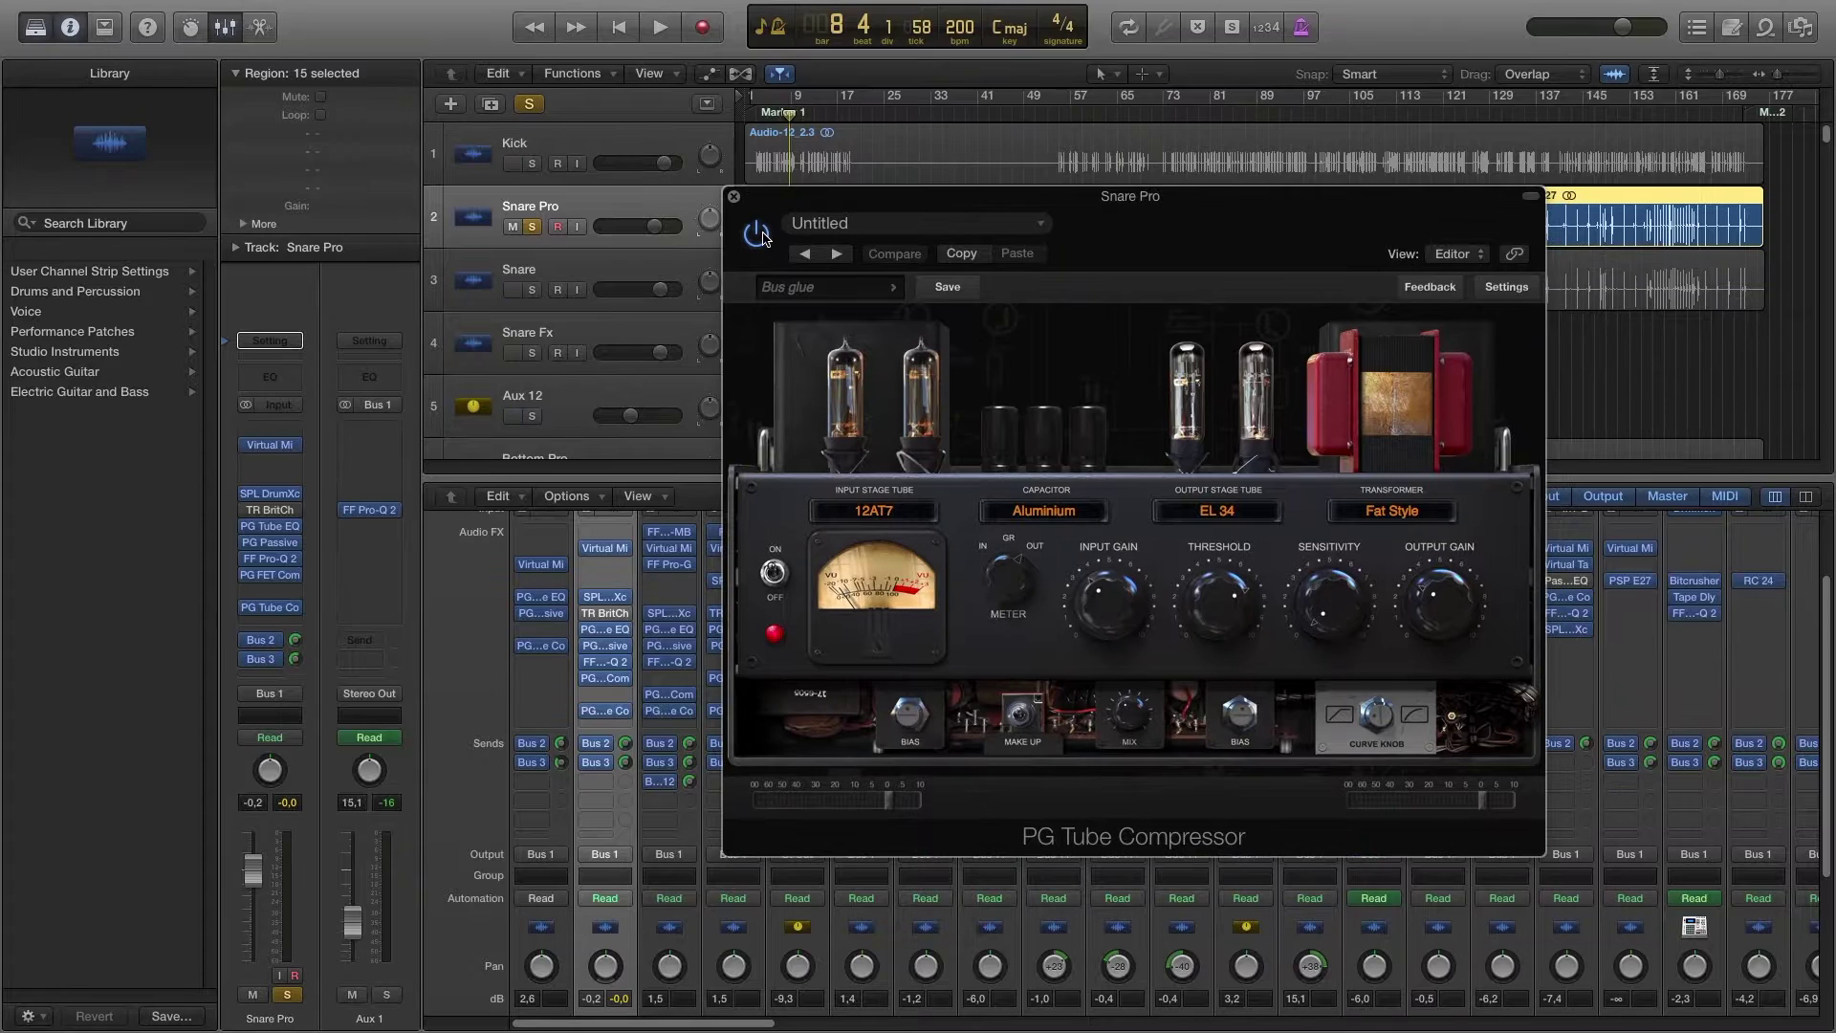
key(space)
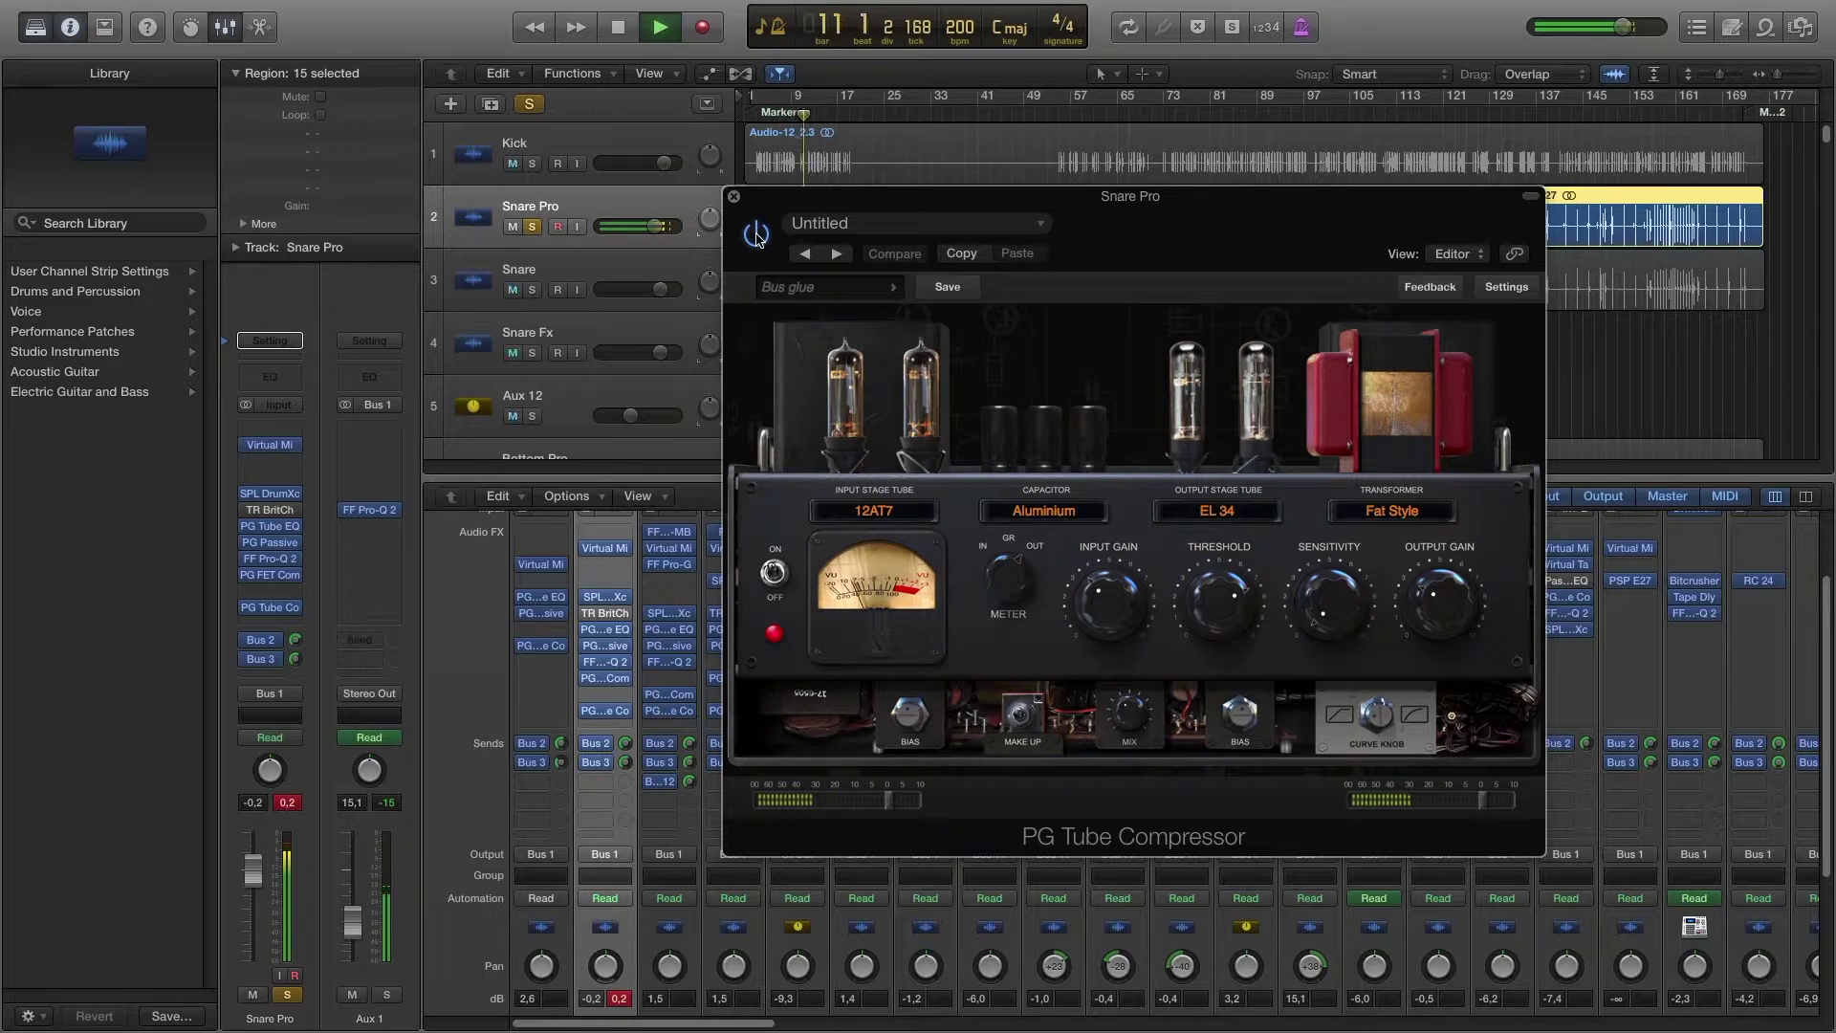
key(space)
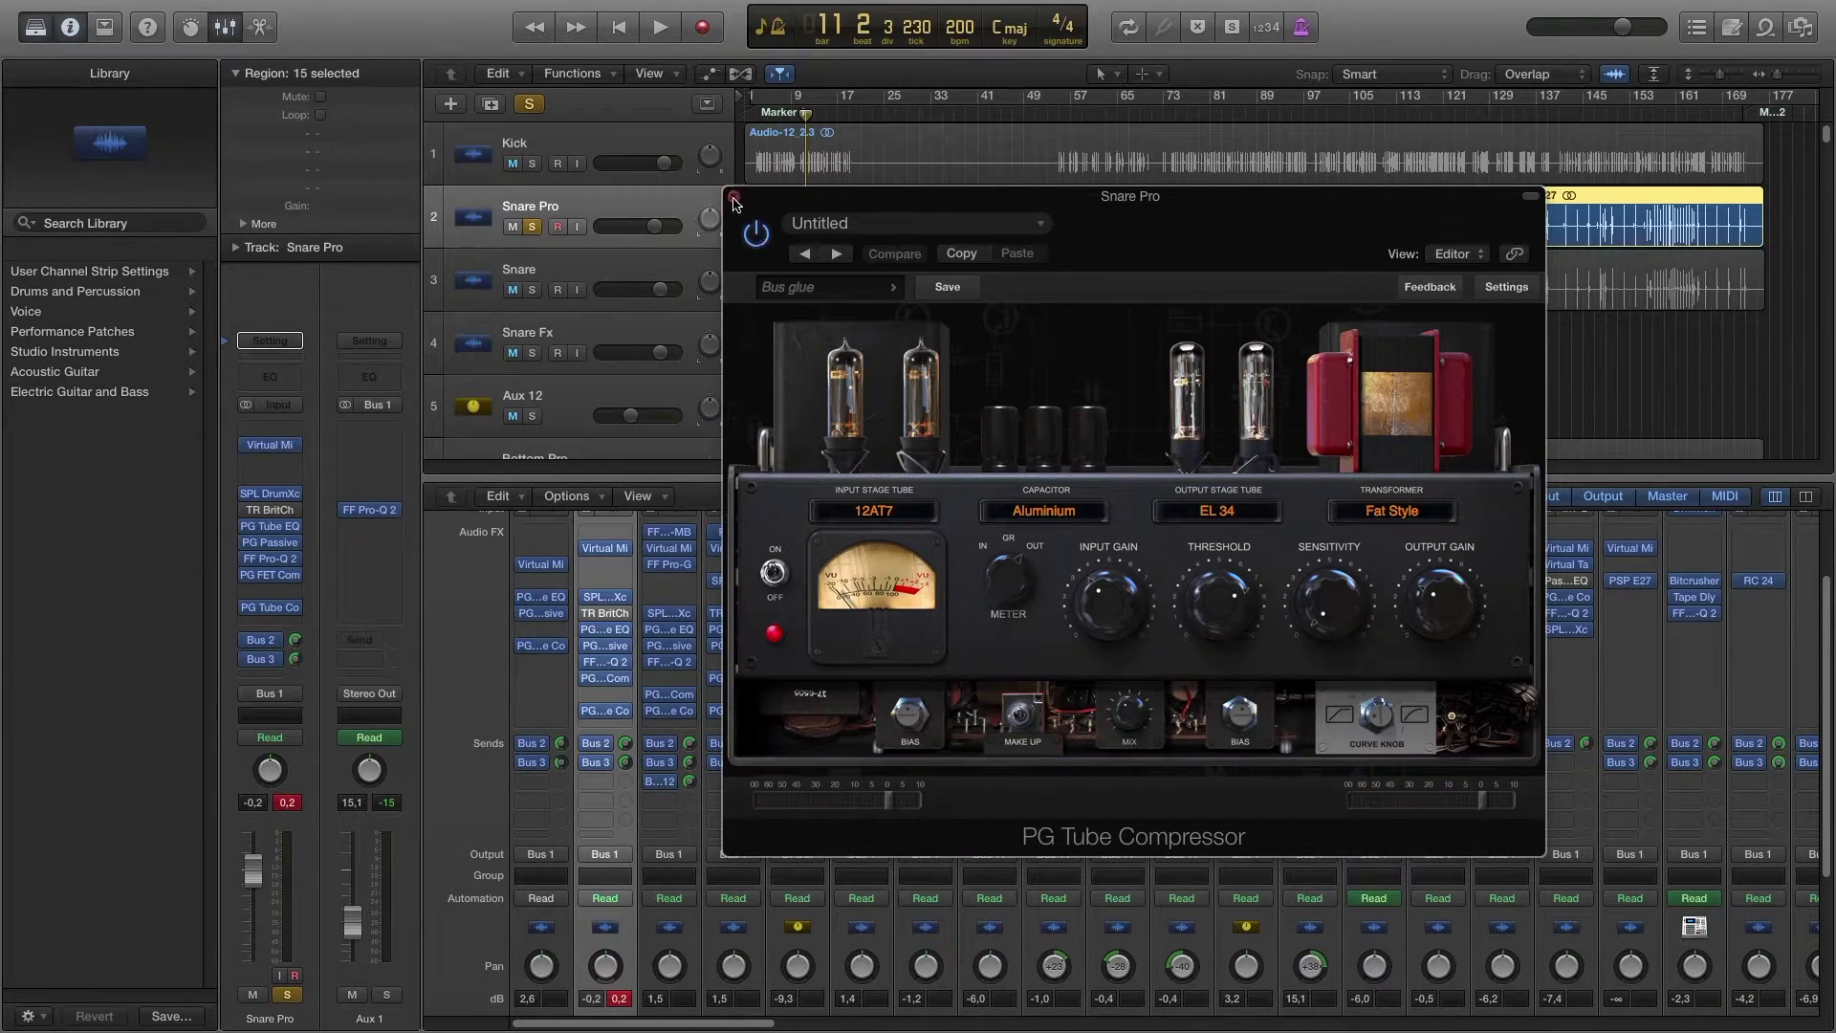
click(734, 197)
Step: Solo the recorded Snare alongside Snare Pro, select both channels, and return the playhead to bar 3
scroll(631, 787, down, 5)
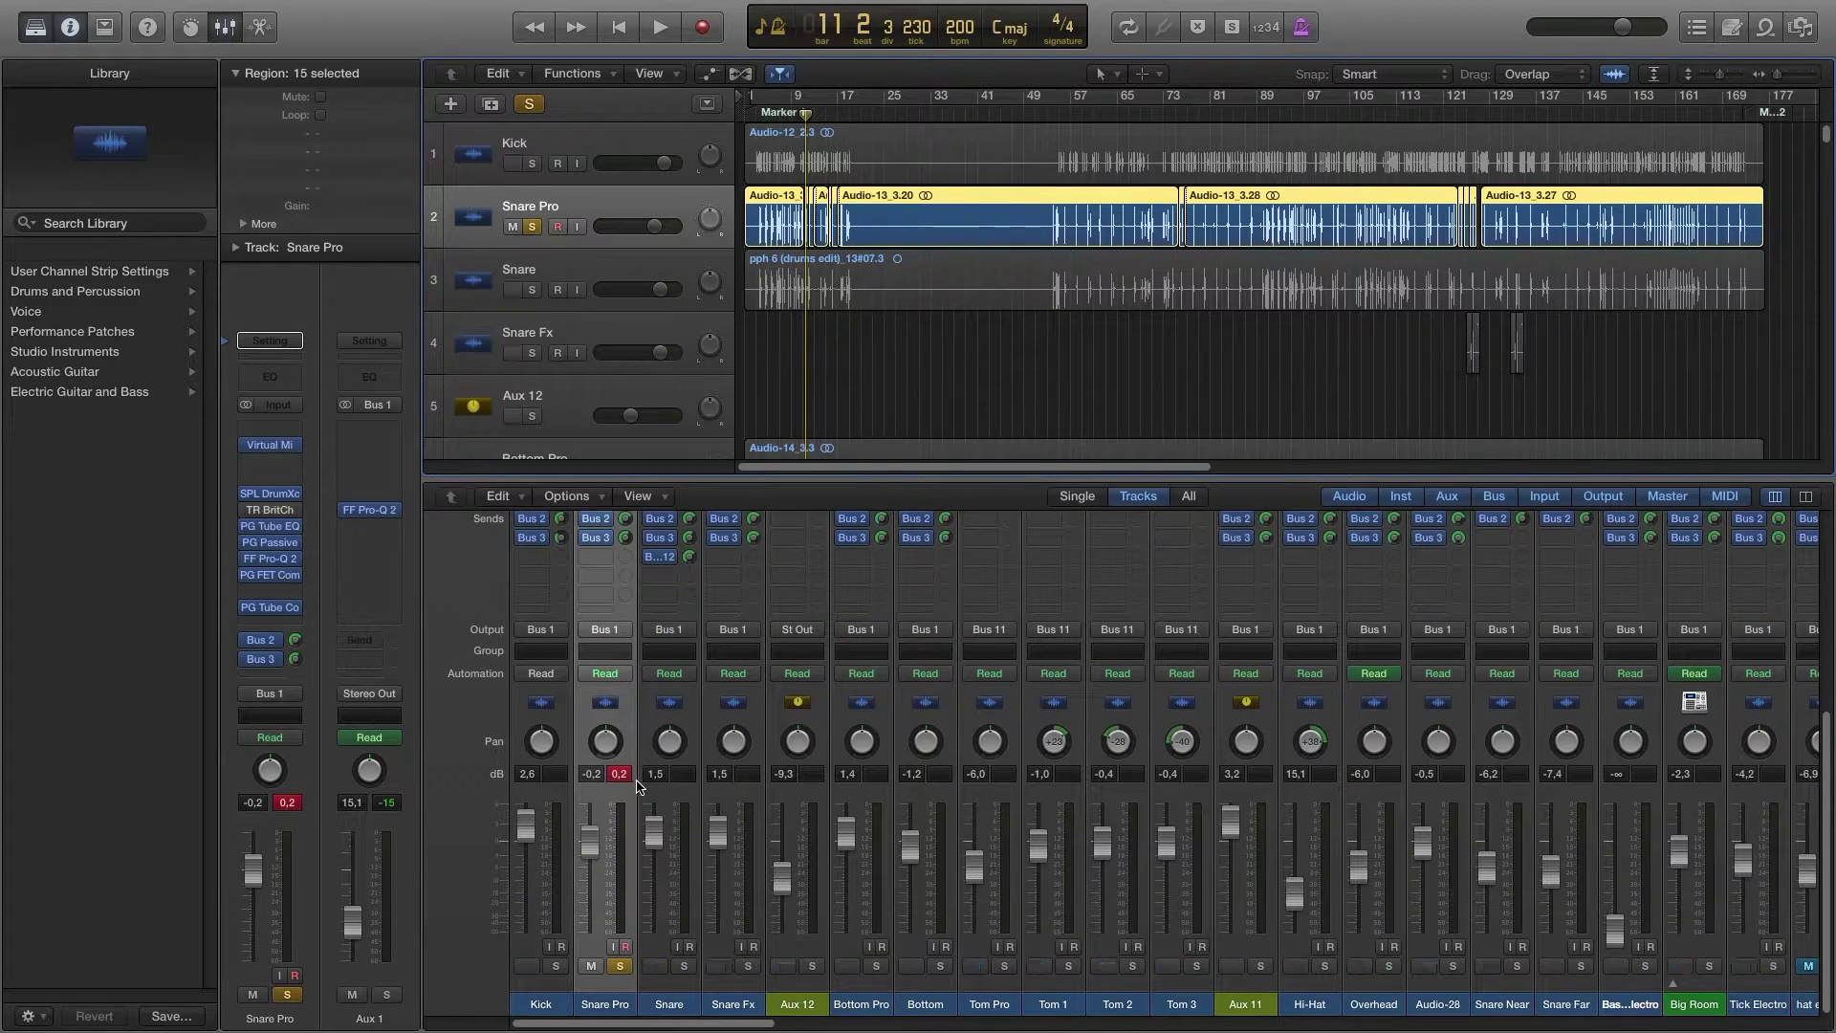
click(684, 966)
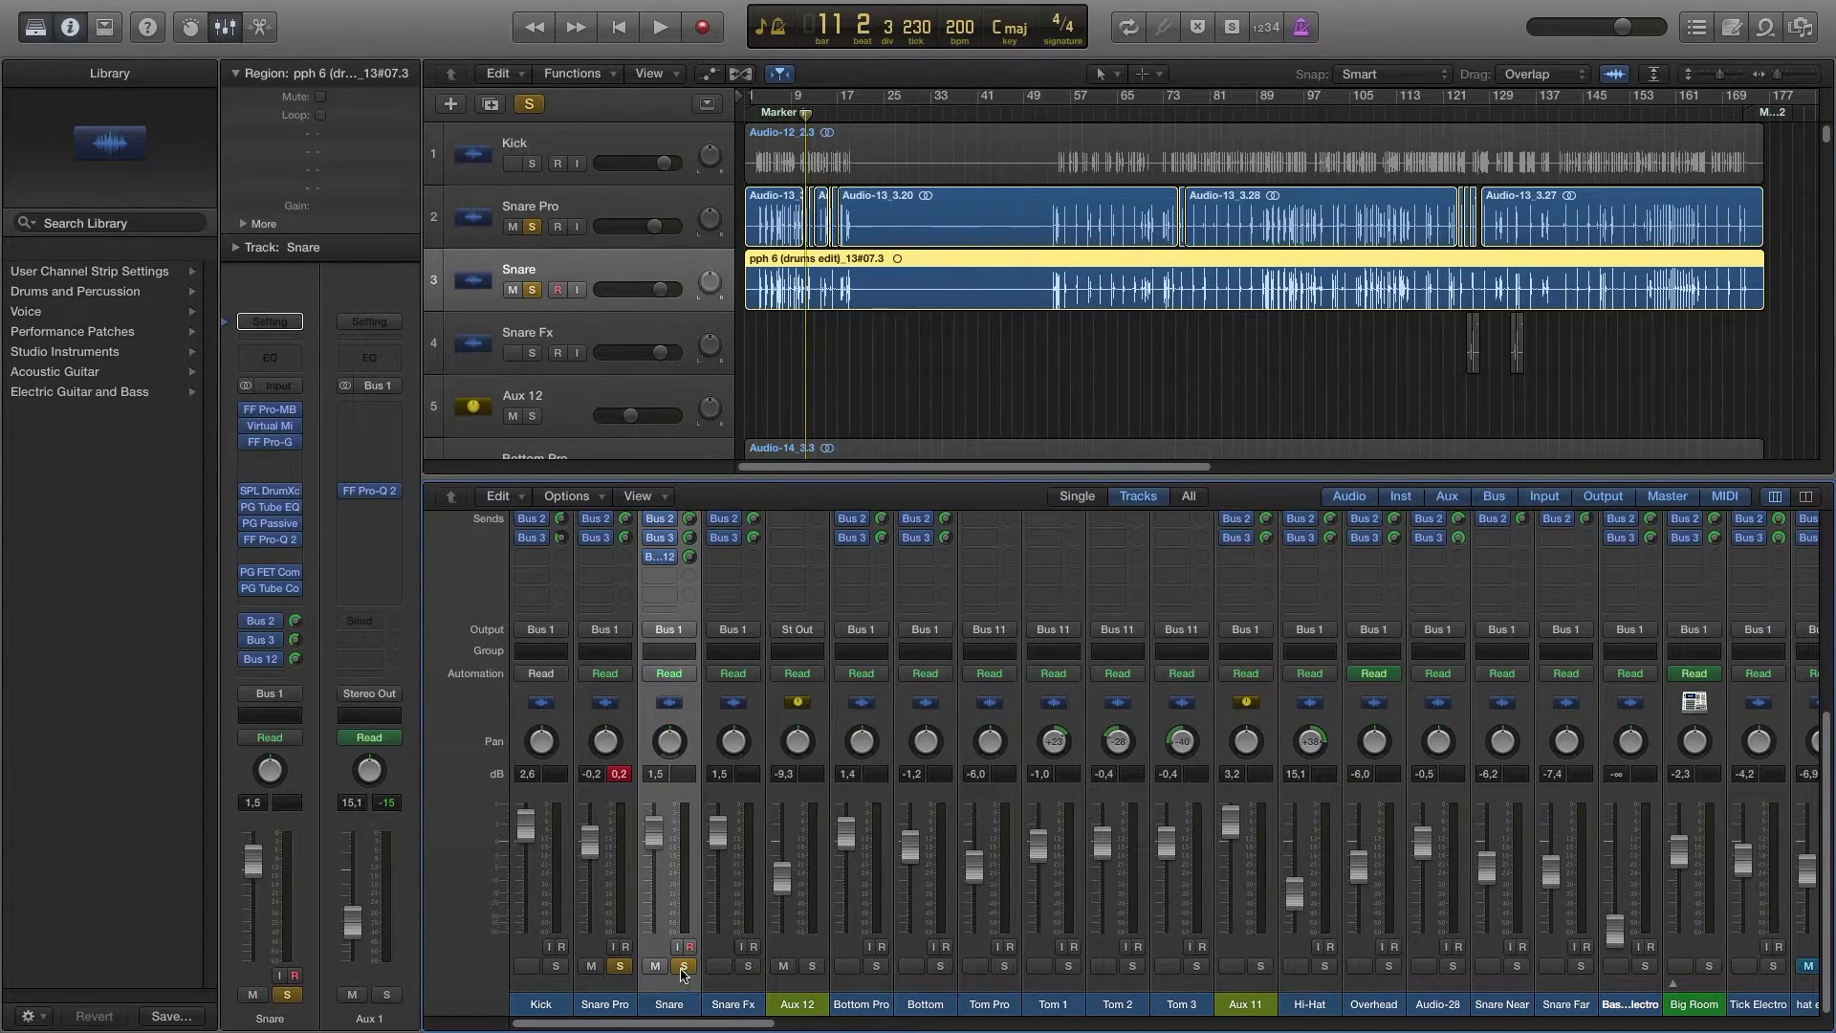
shift+click(612, 1007)
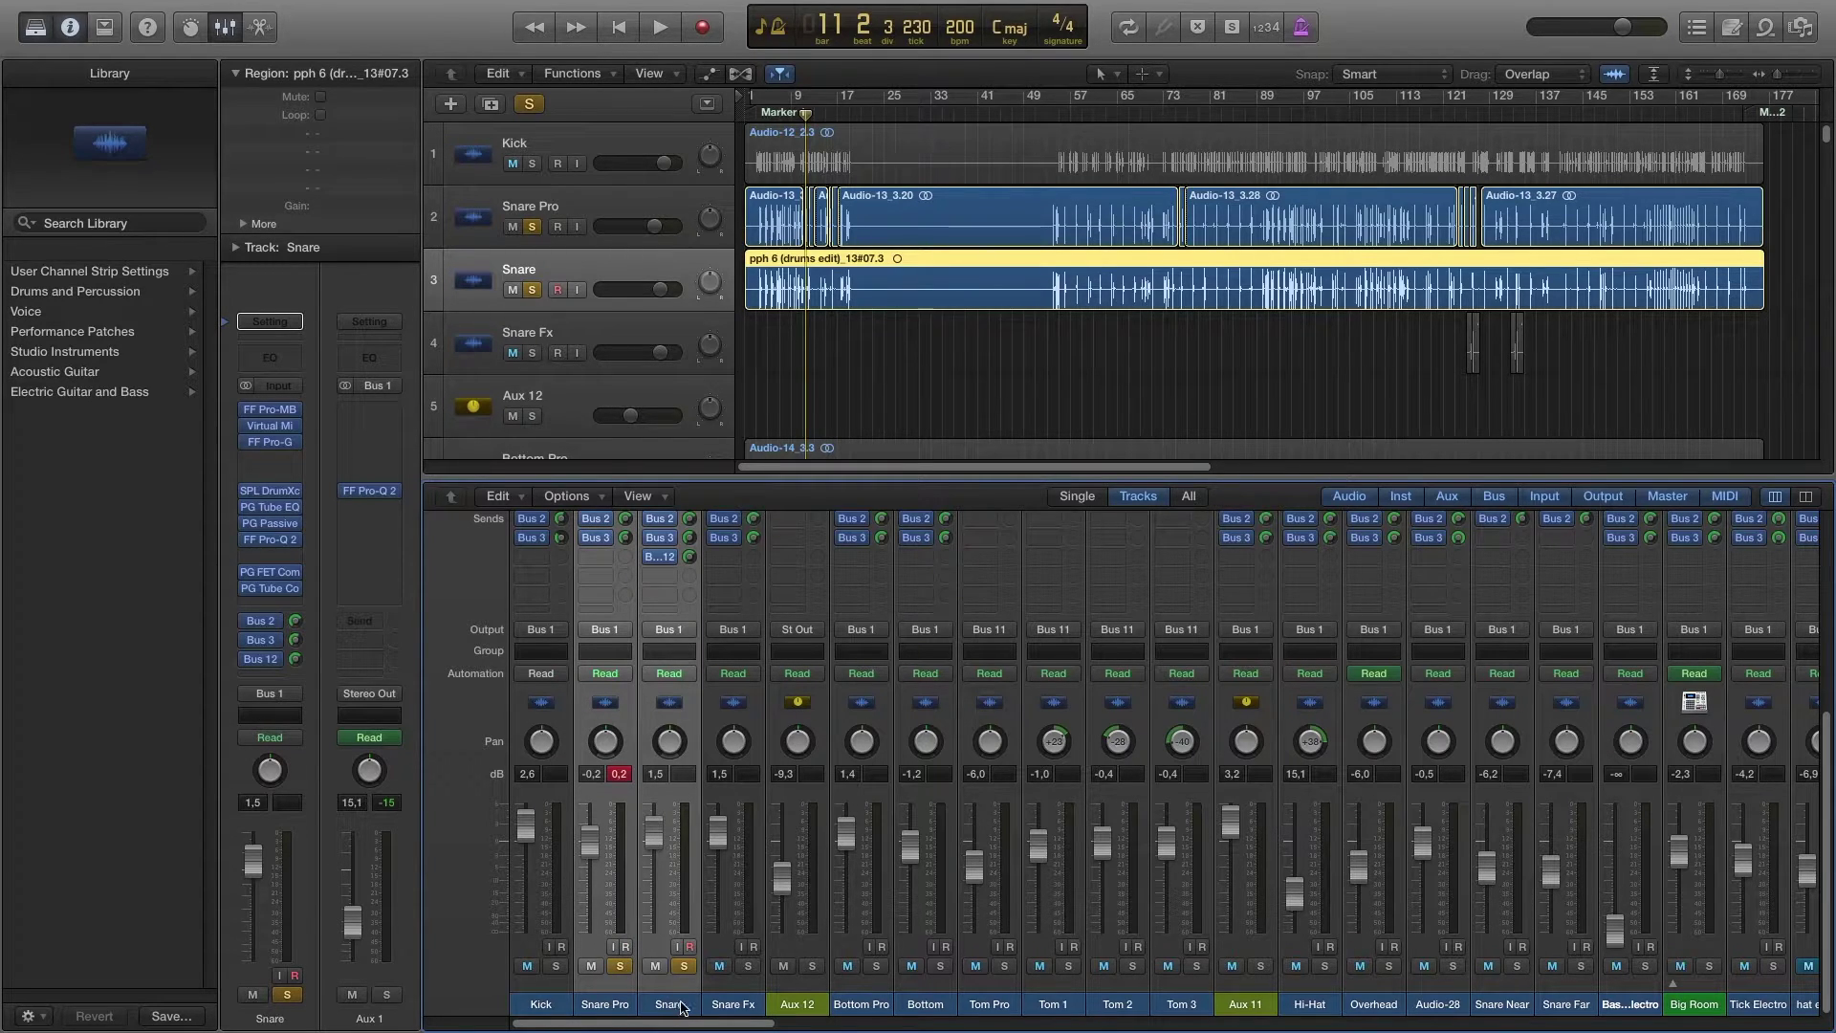
click(757, 132)
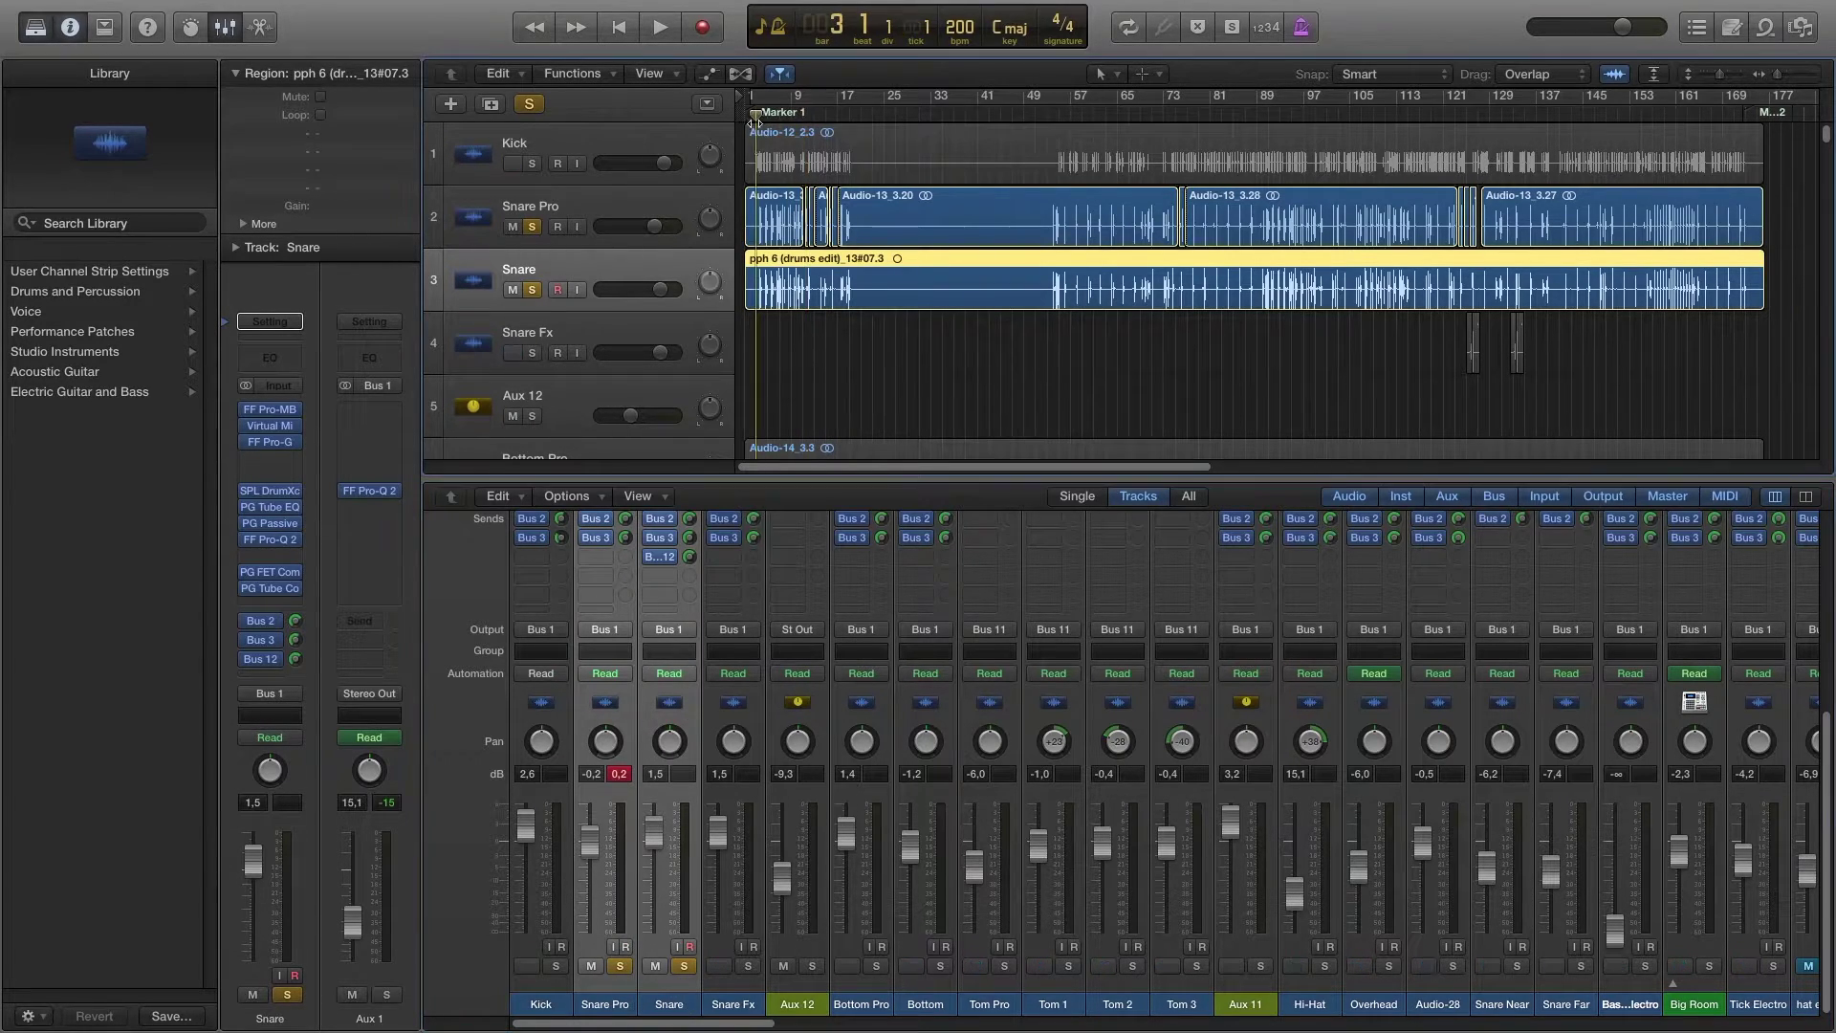
Step: Open TR BritCh on Snare Pro, examine its phase invert setting, and enable the plug-in
scroll(631, 681, up, 5)
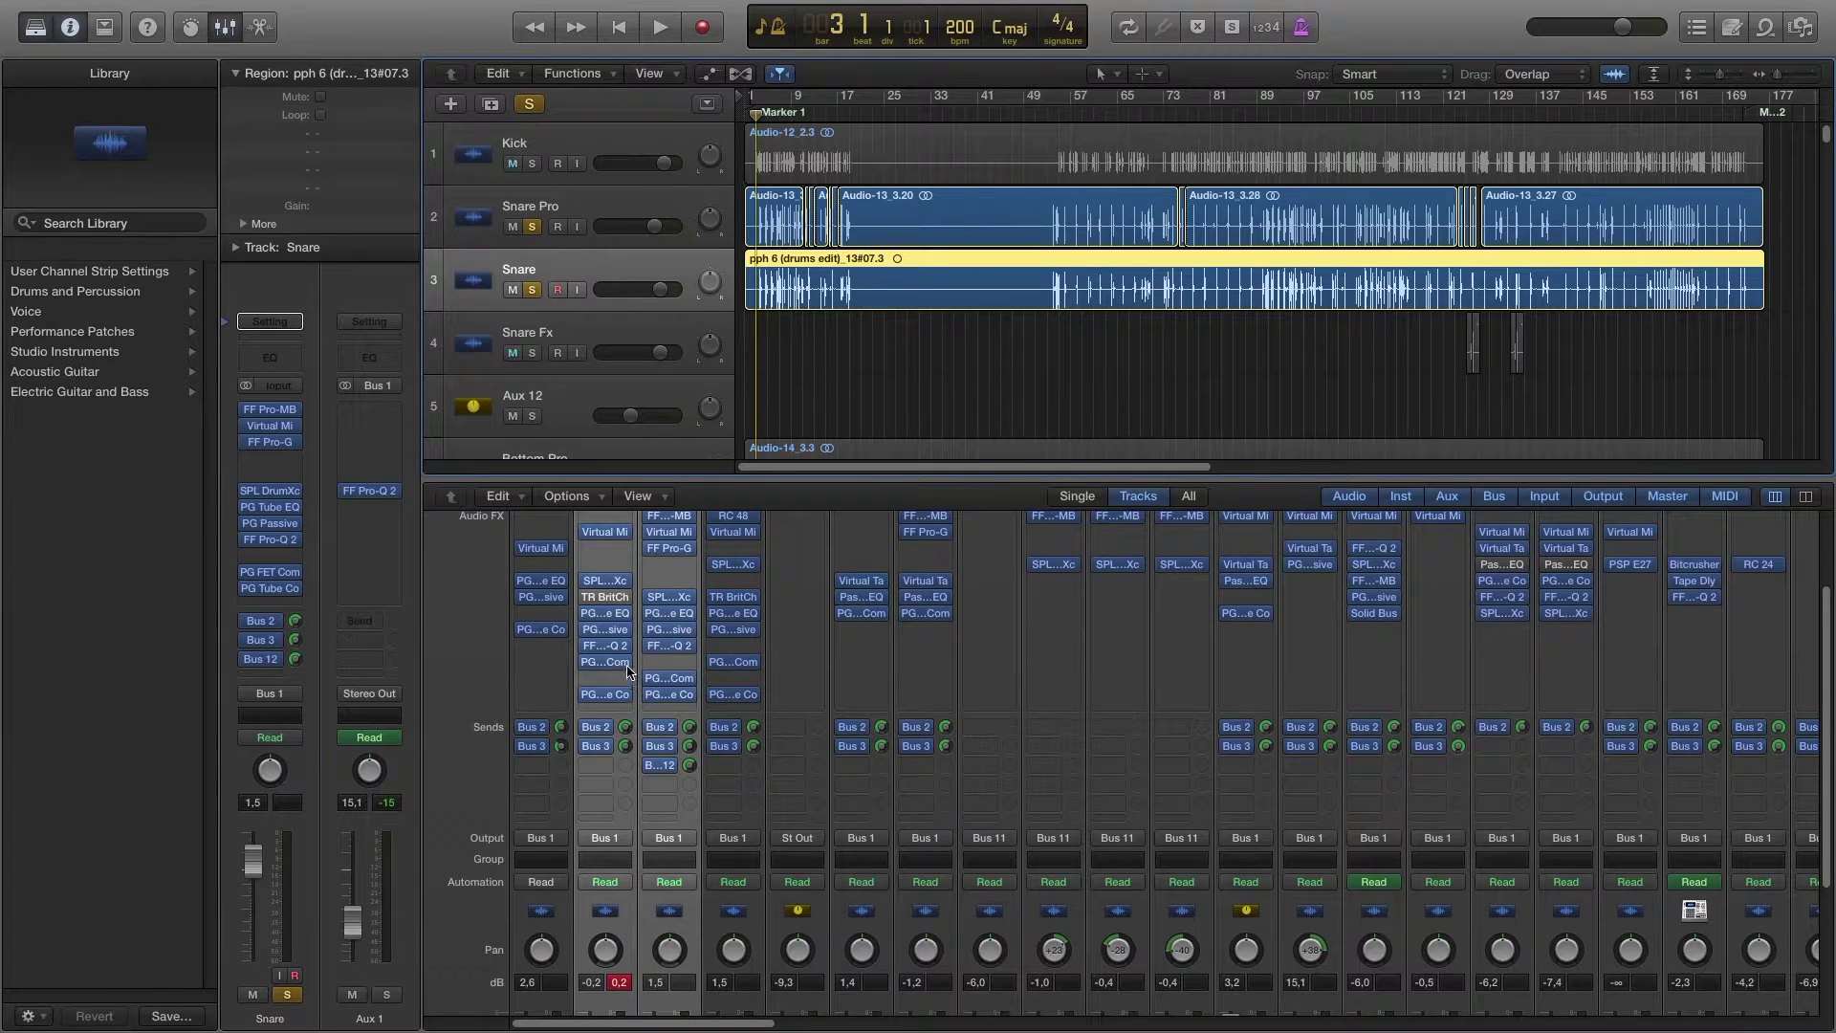
click(604, 599)
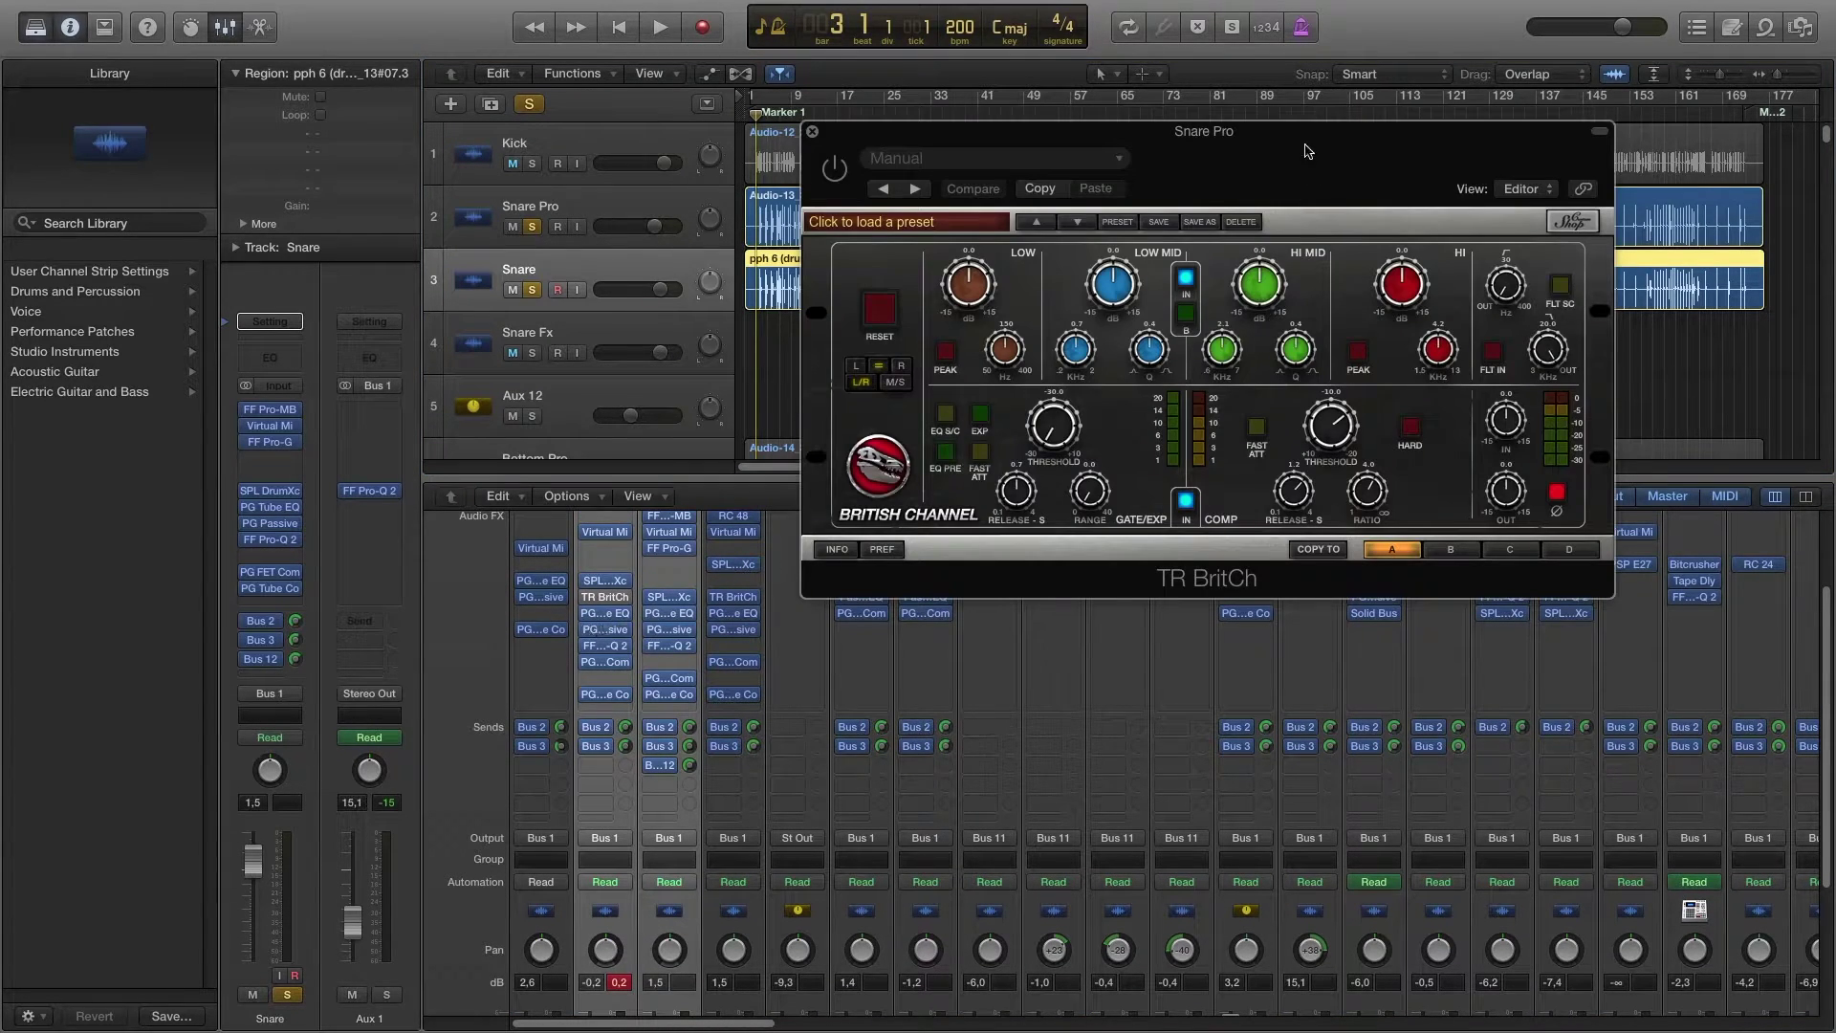
drag(1310, 152, 1232, 196)
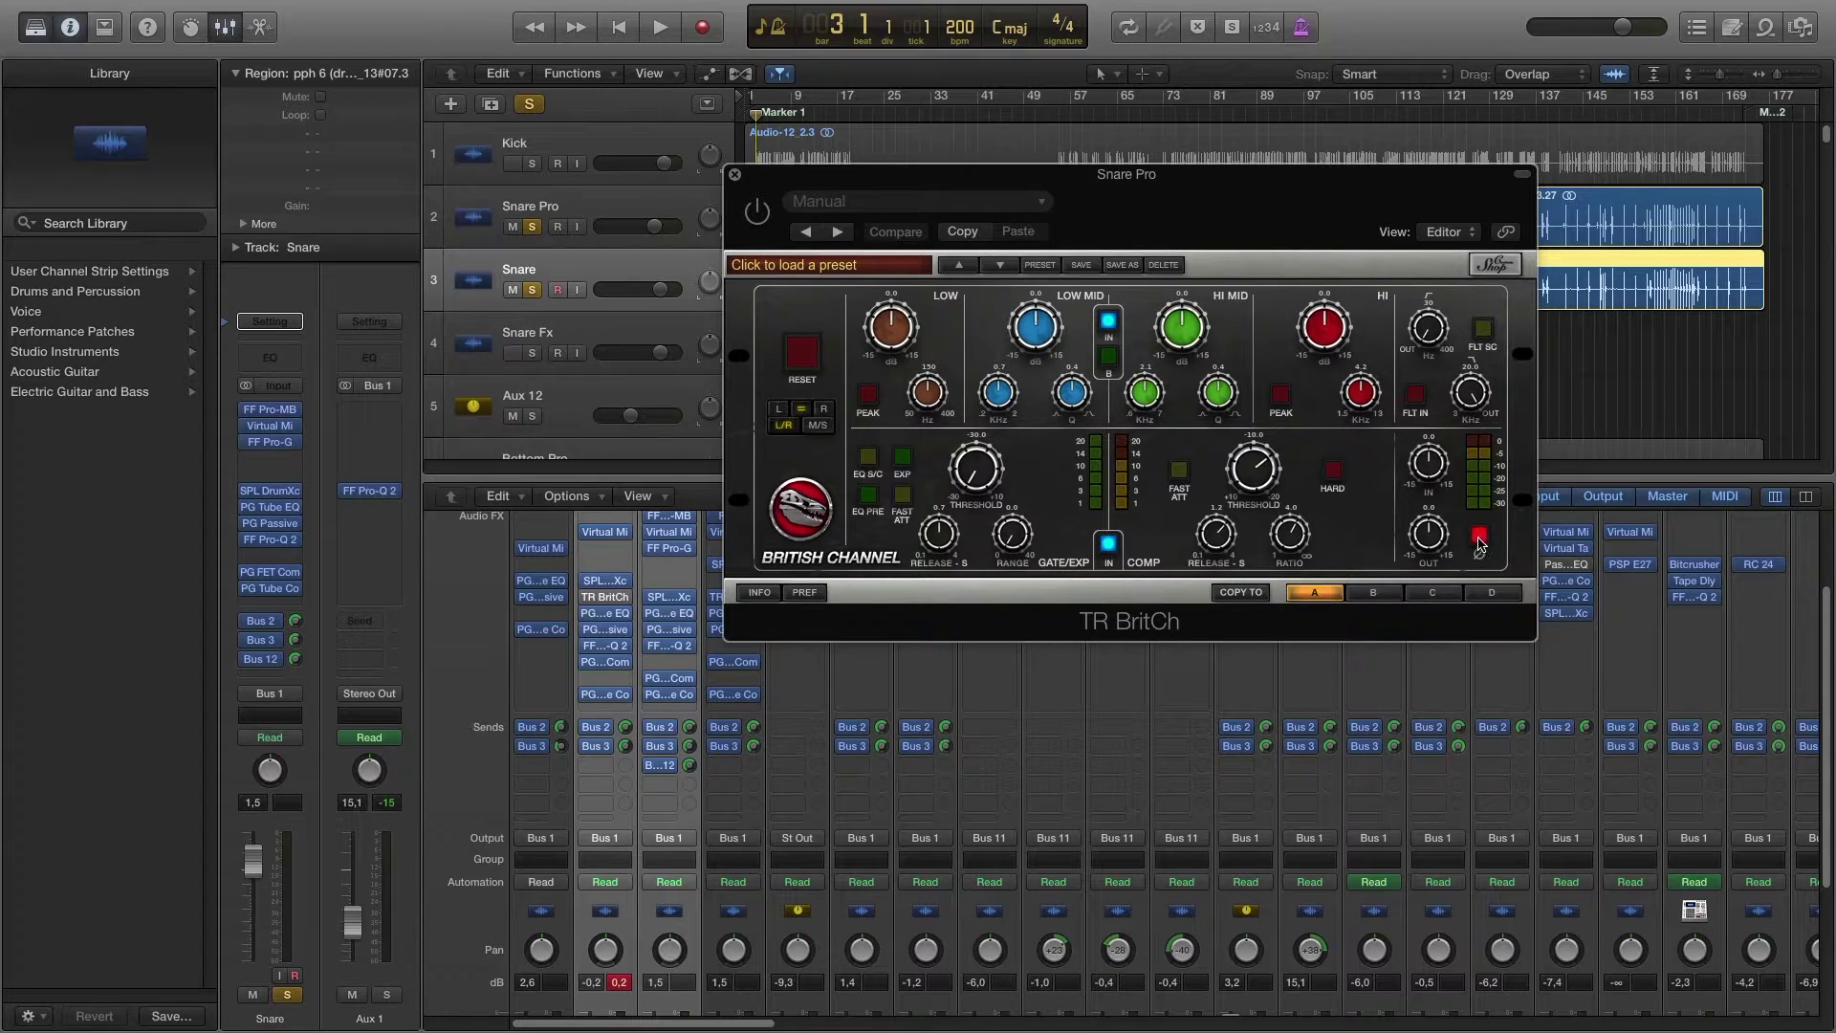
drag(1105, 199, 1215, 226)
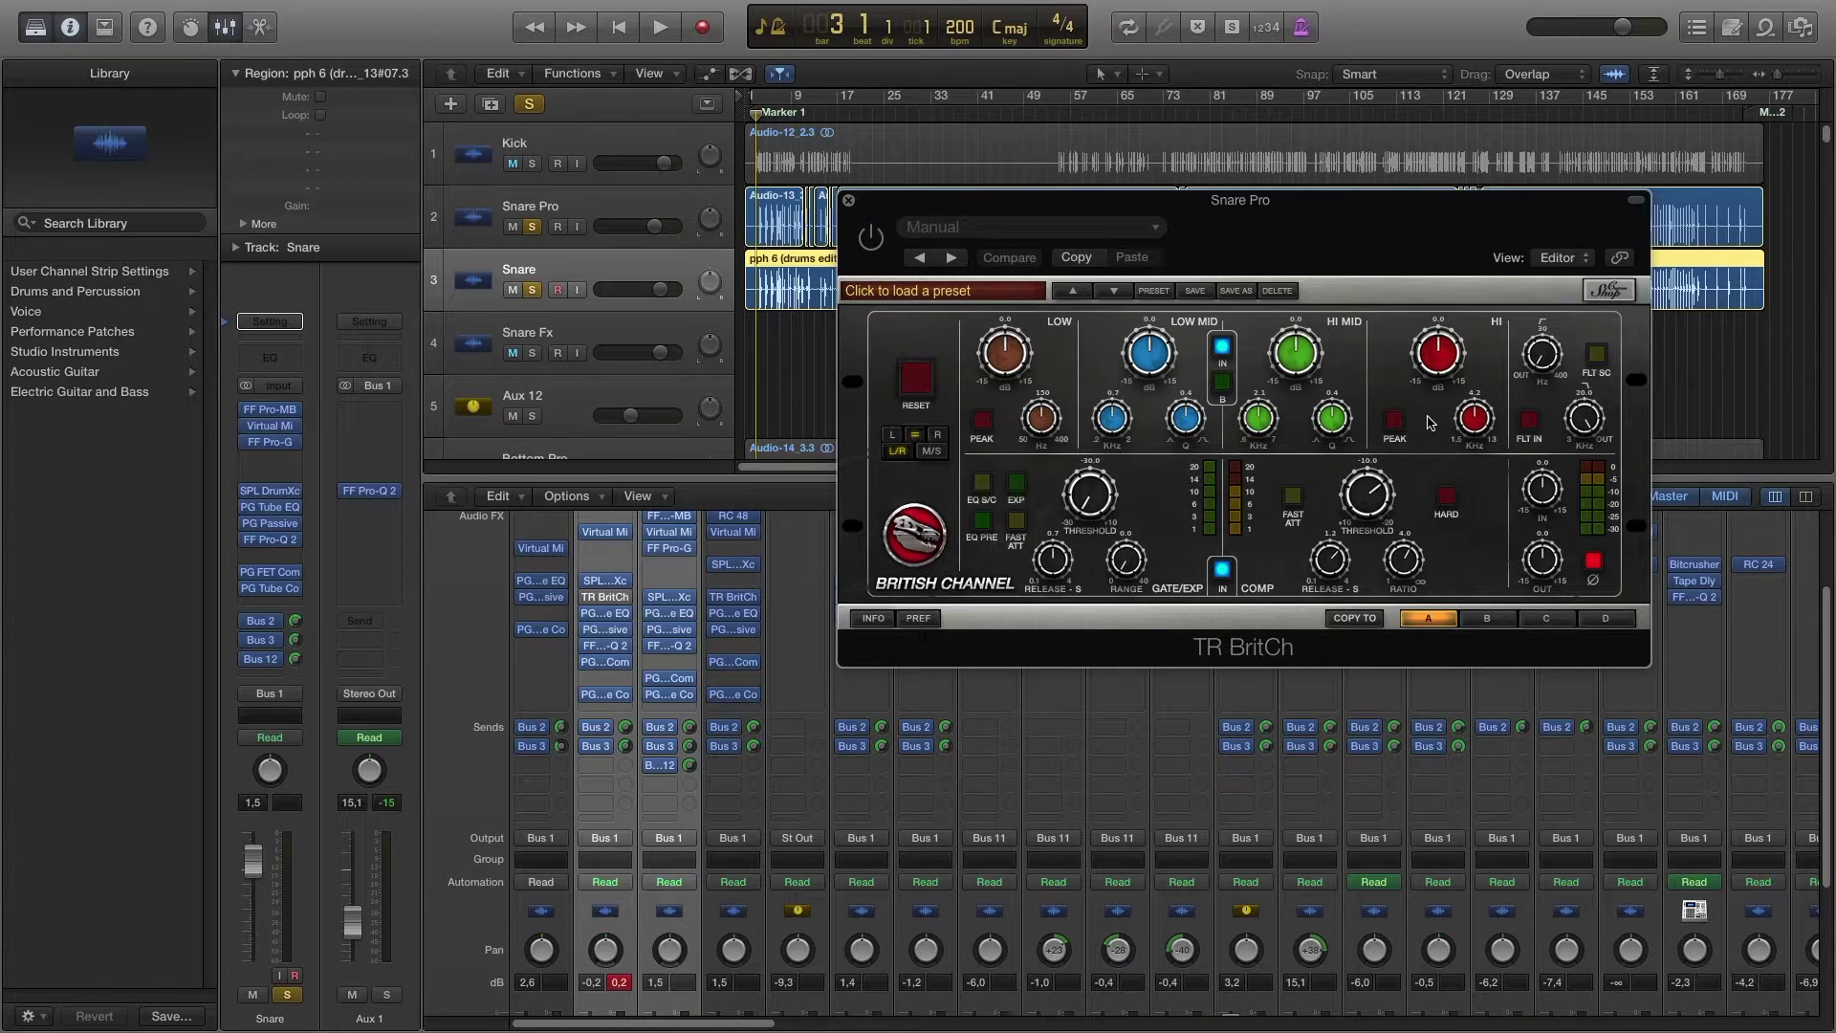
click(873, 239)
Step: Play both snares together, switch on TR BritCh's phase invert to compare the phase relationship, and close the plug-in
key(space)
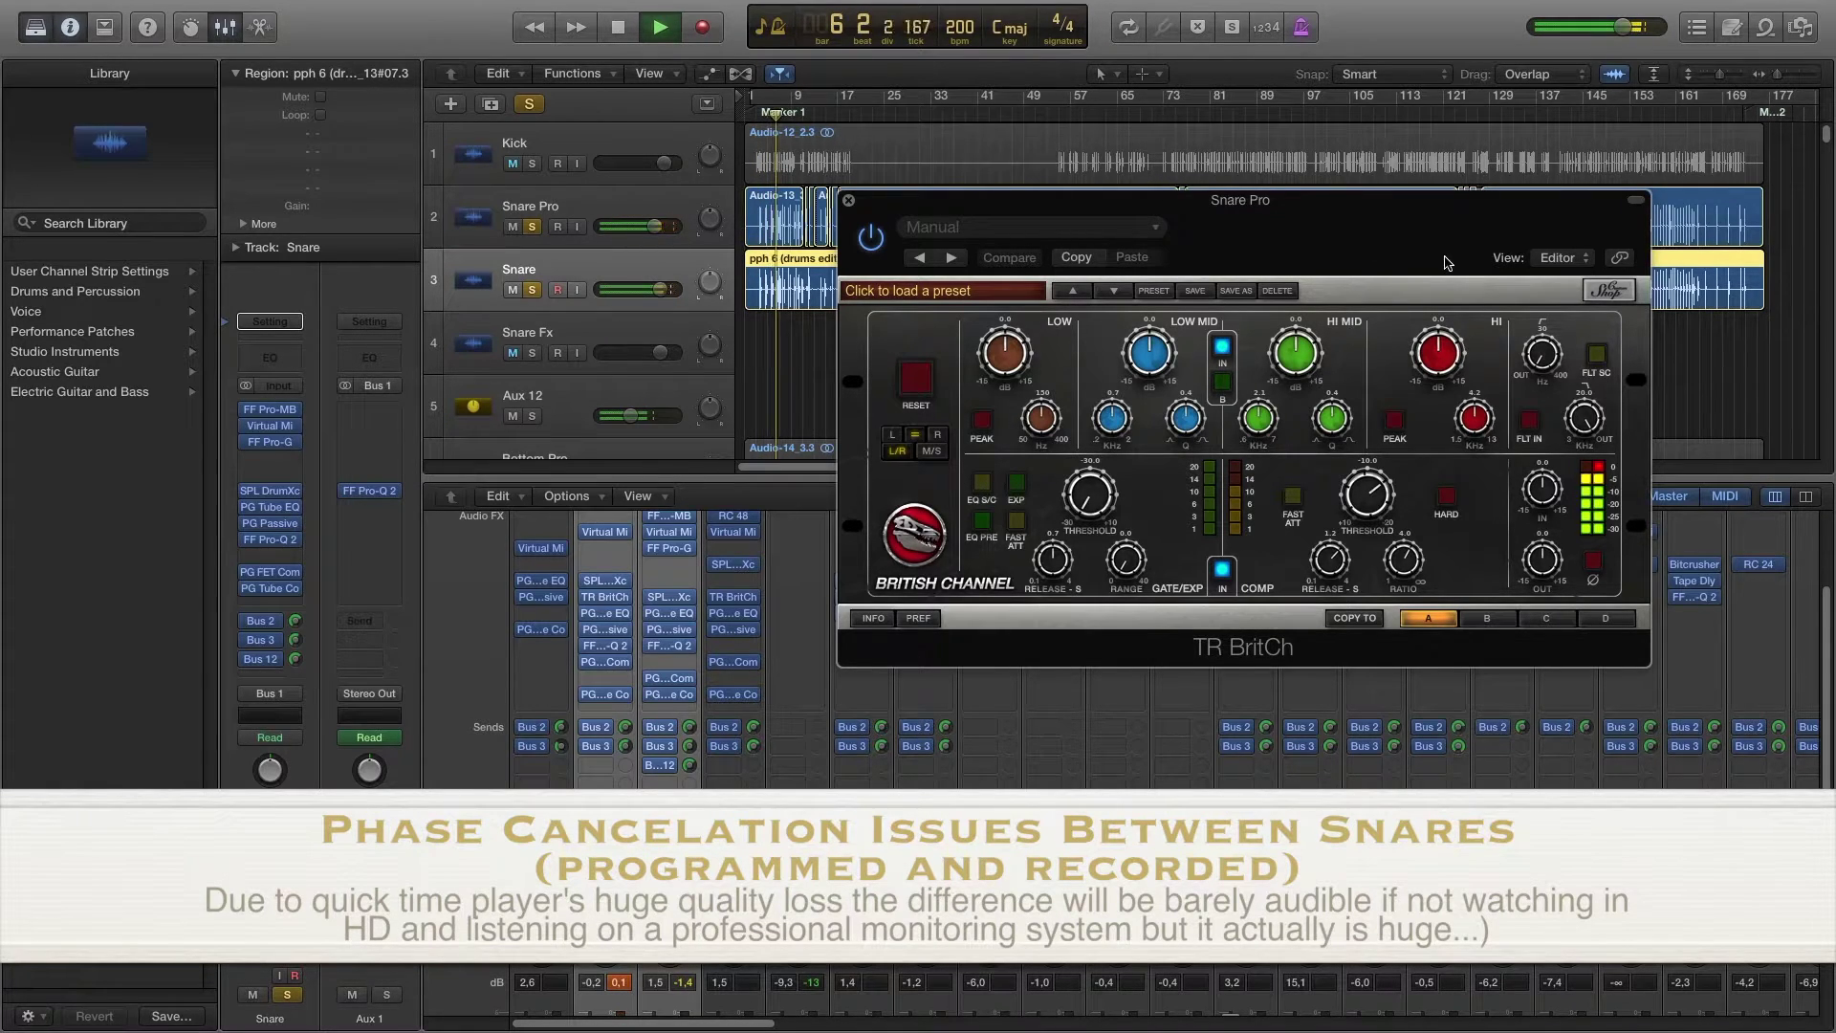
click(1593, 561)
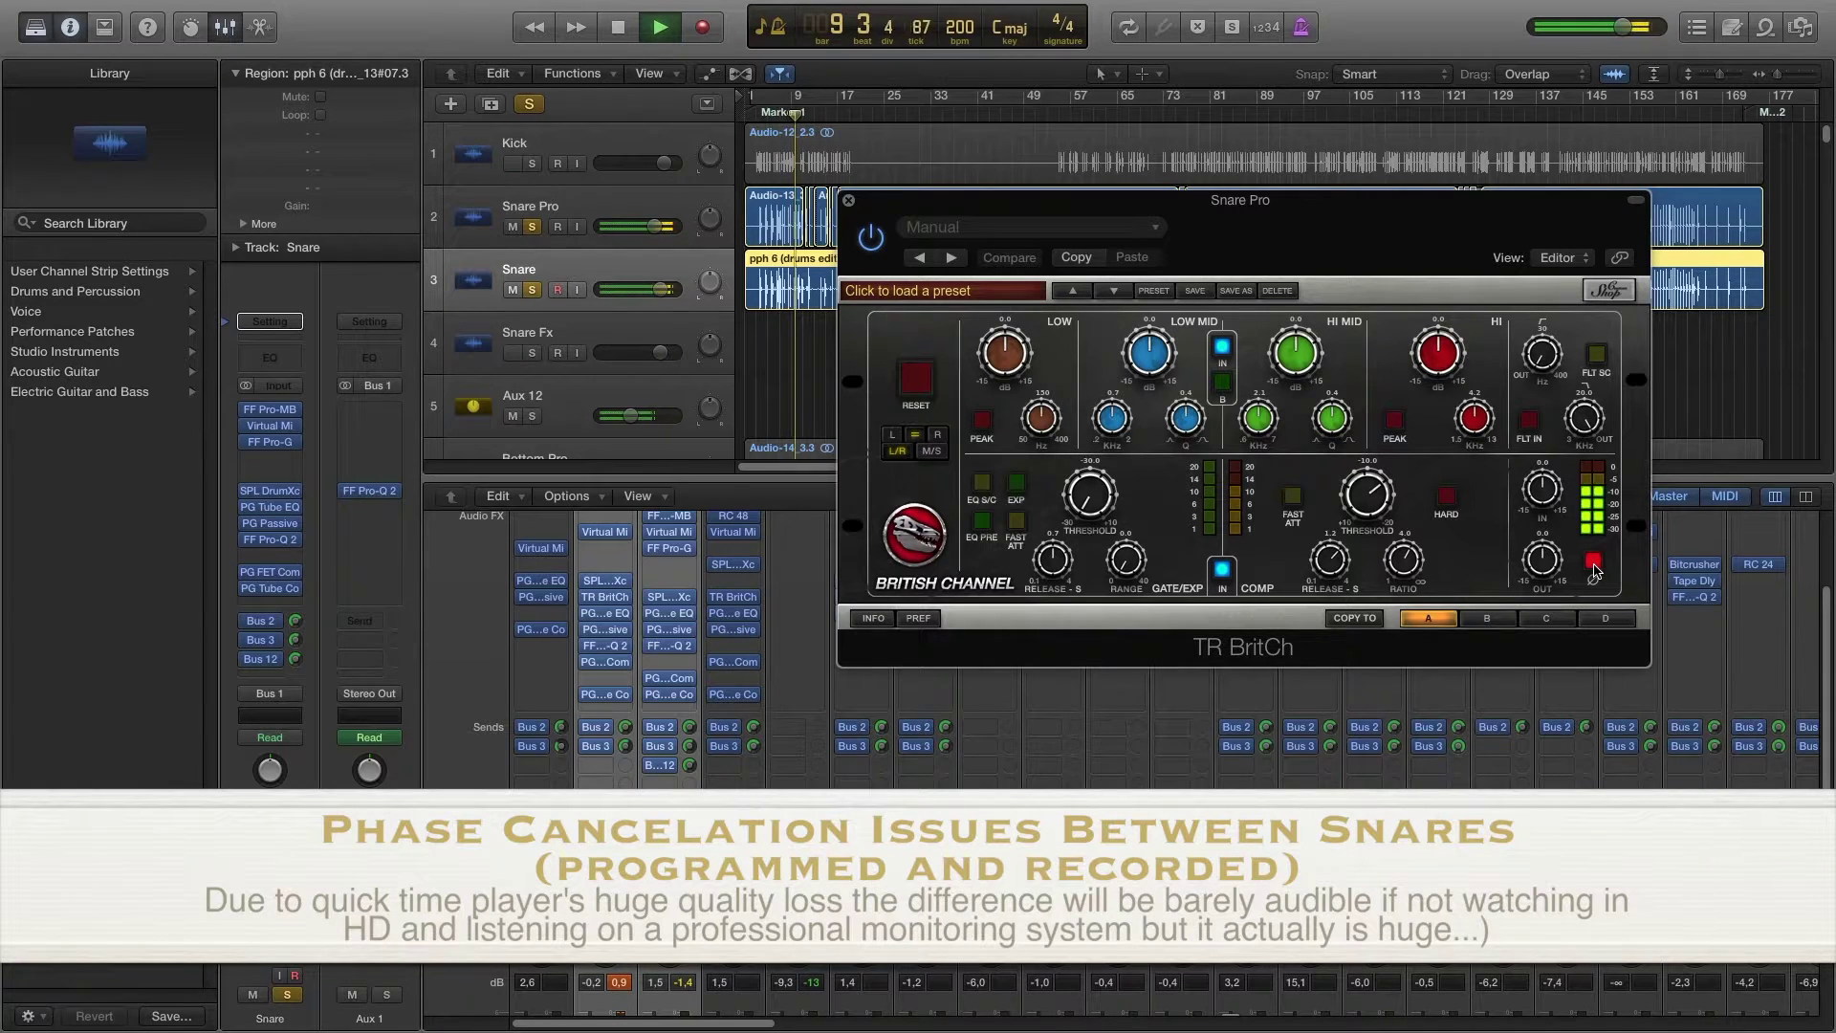
key(space)
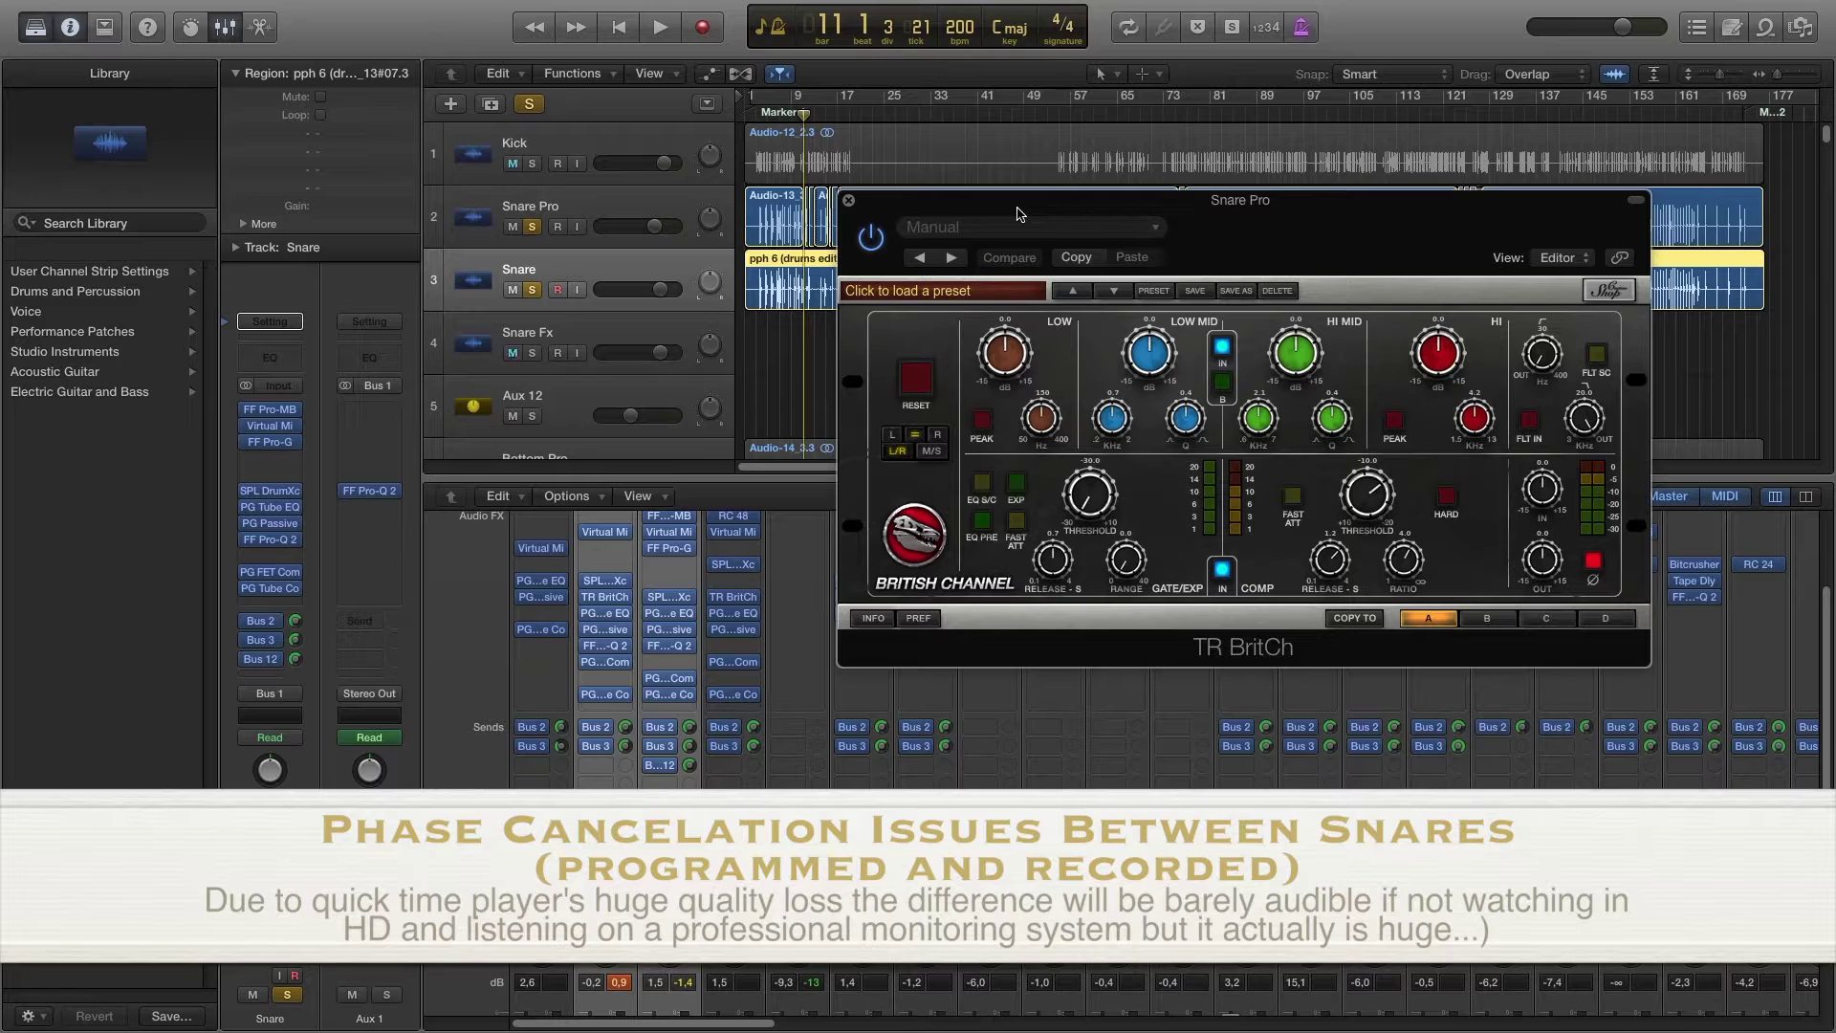
drag(878, 206, 783, 202)
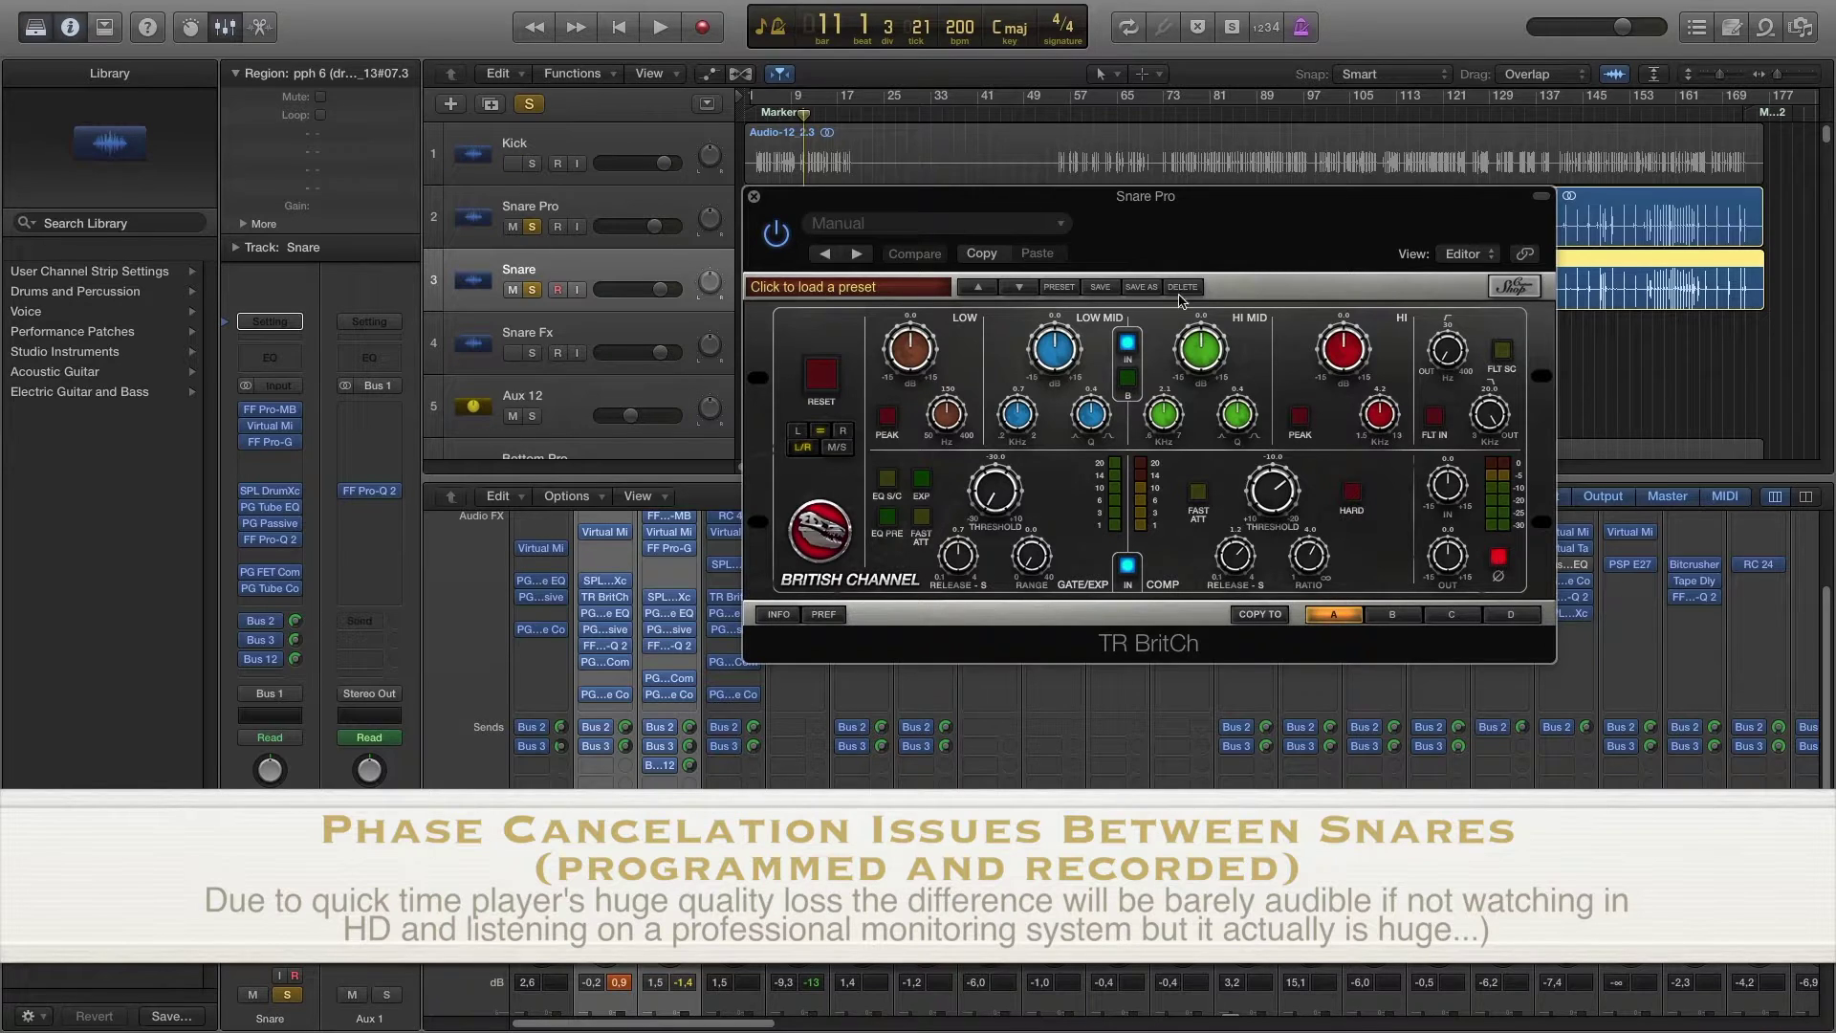
click(753, 196)
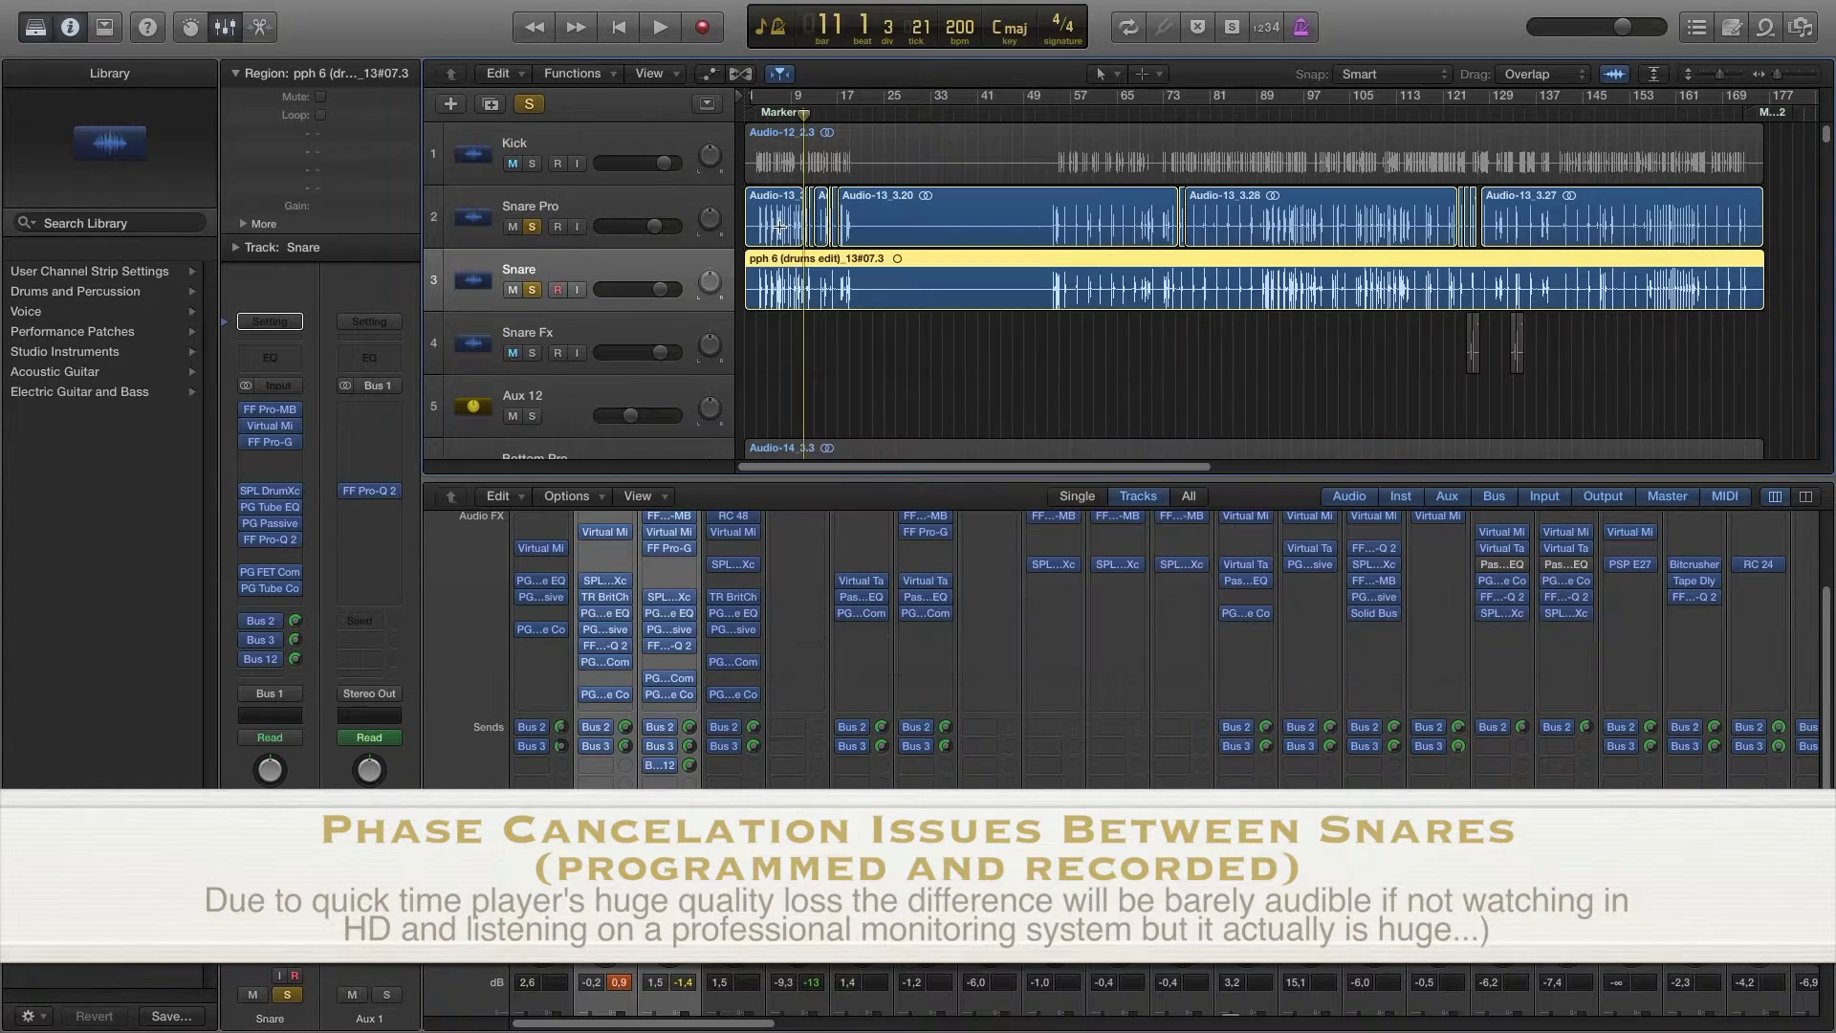
Step: Examine the snare hit at beat 3 of bar 3 on the Snare Pro and Snare tracks in close-up
click(759, 114)
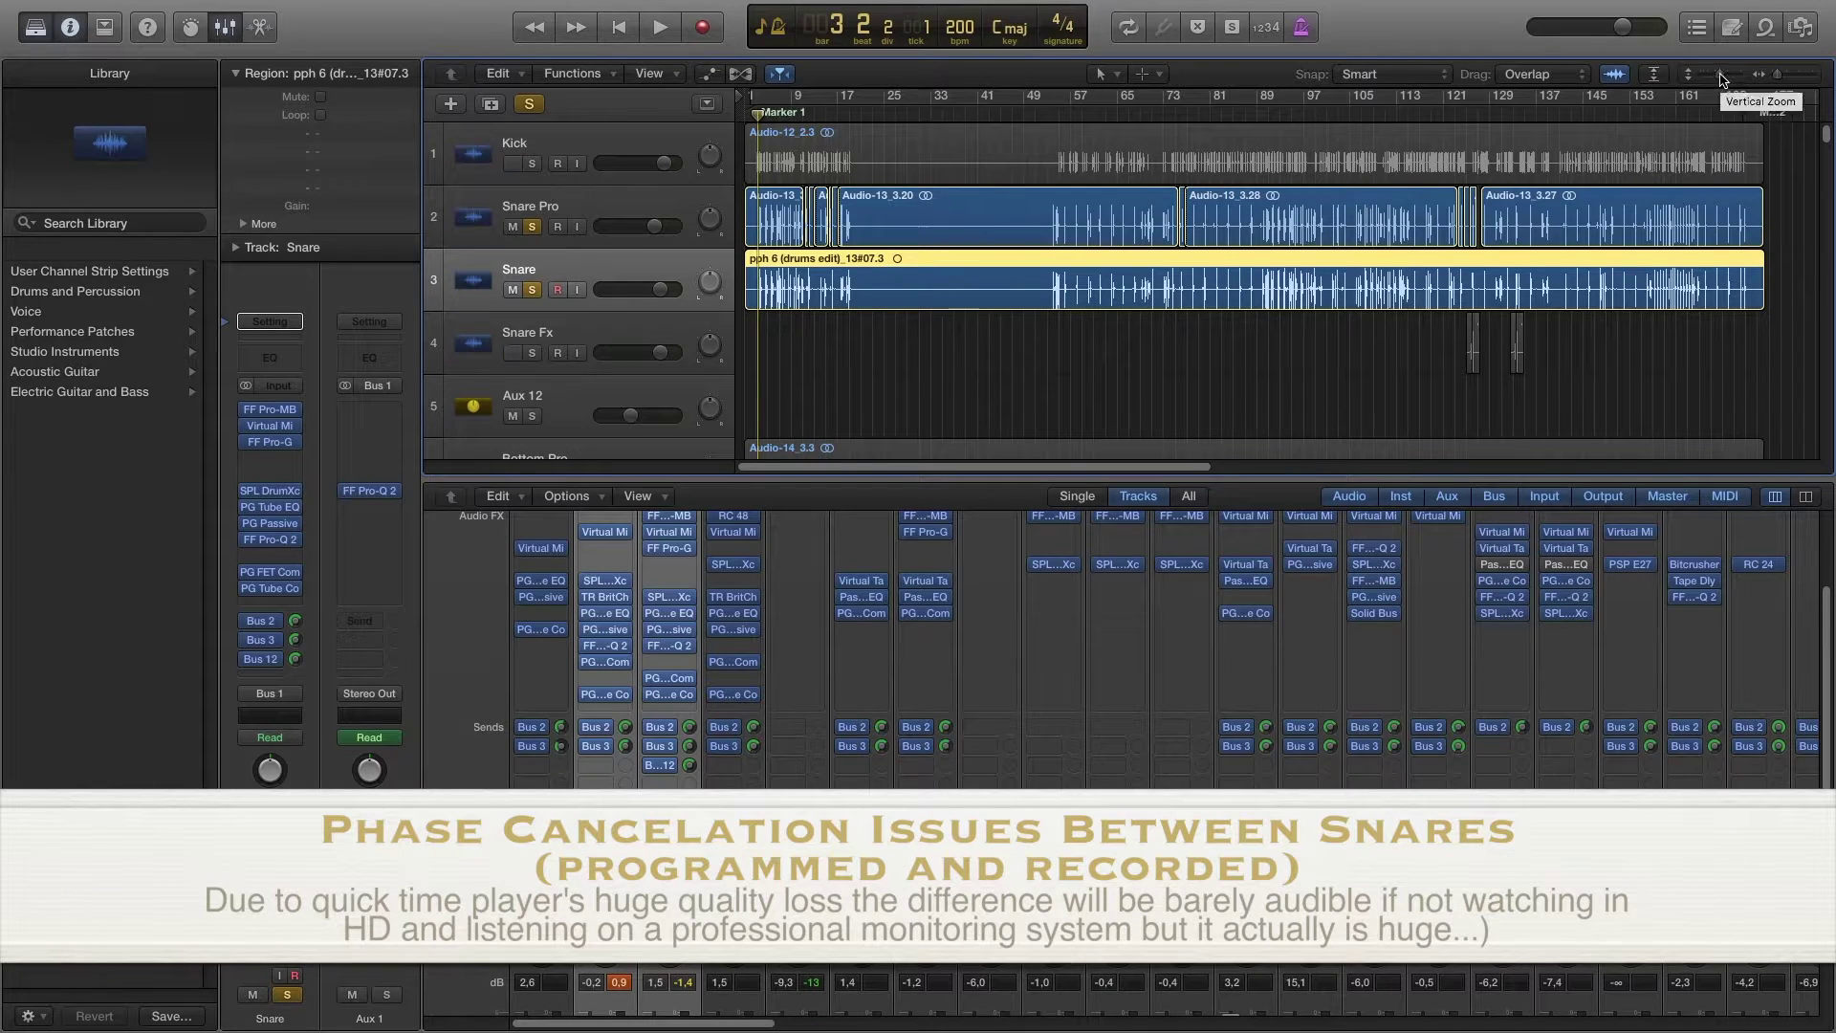
drag(1719, 84, 1817, 83)
click(1199, 111)
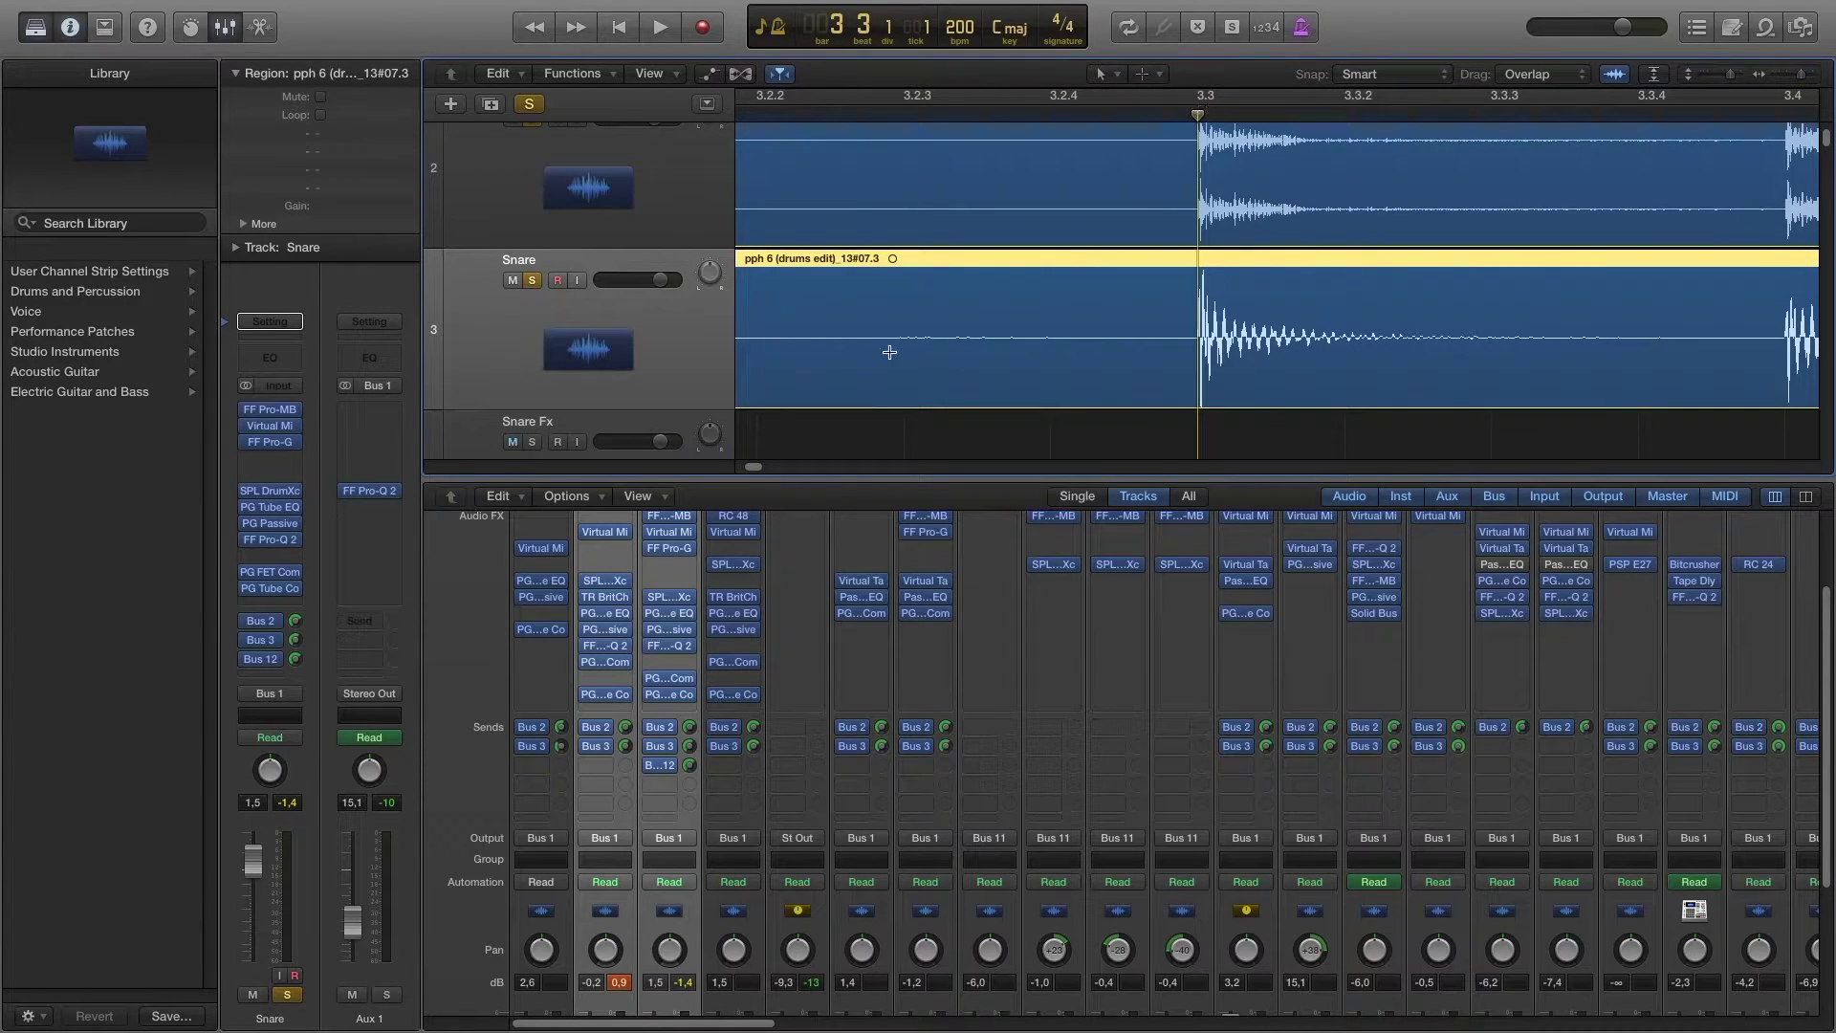
scroll(635, 278, up, 2)
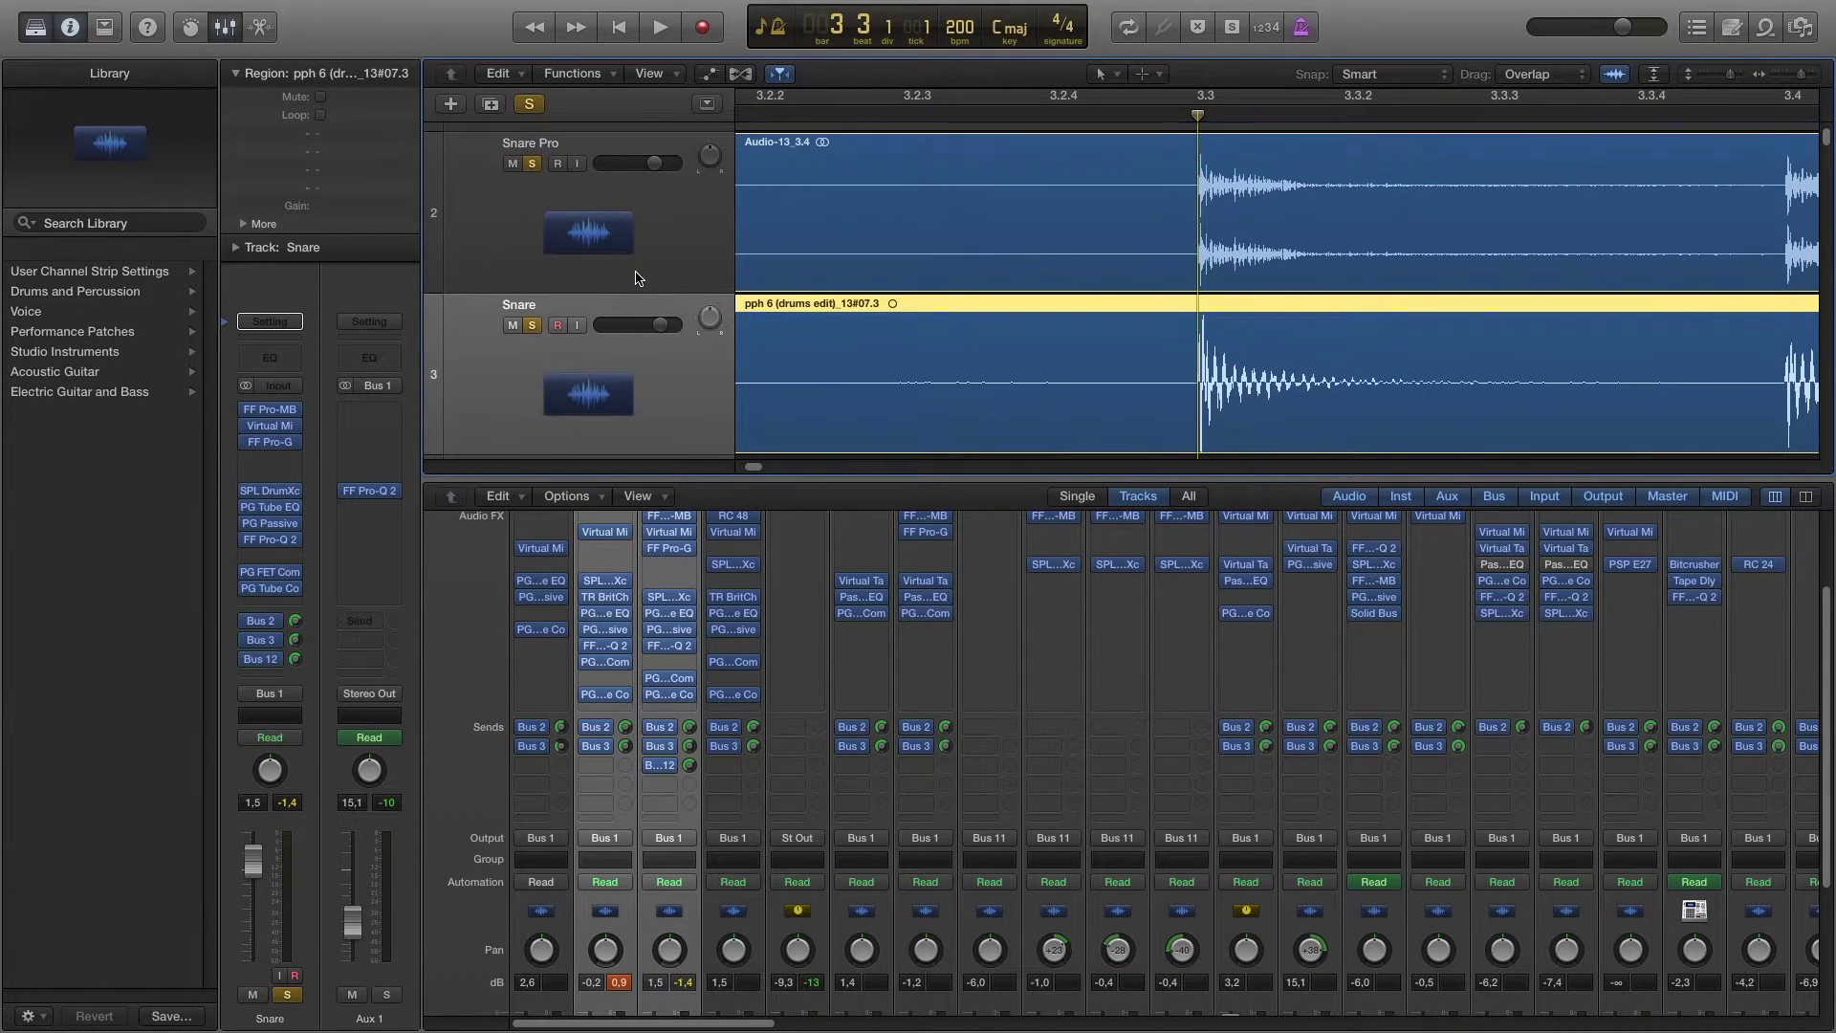
click(609, 229)
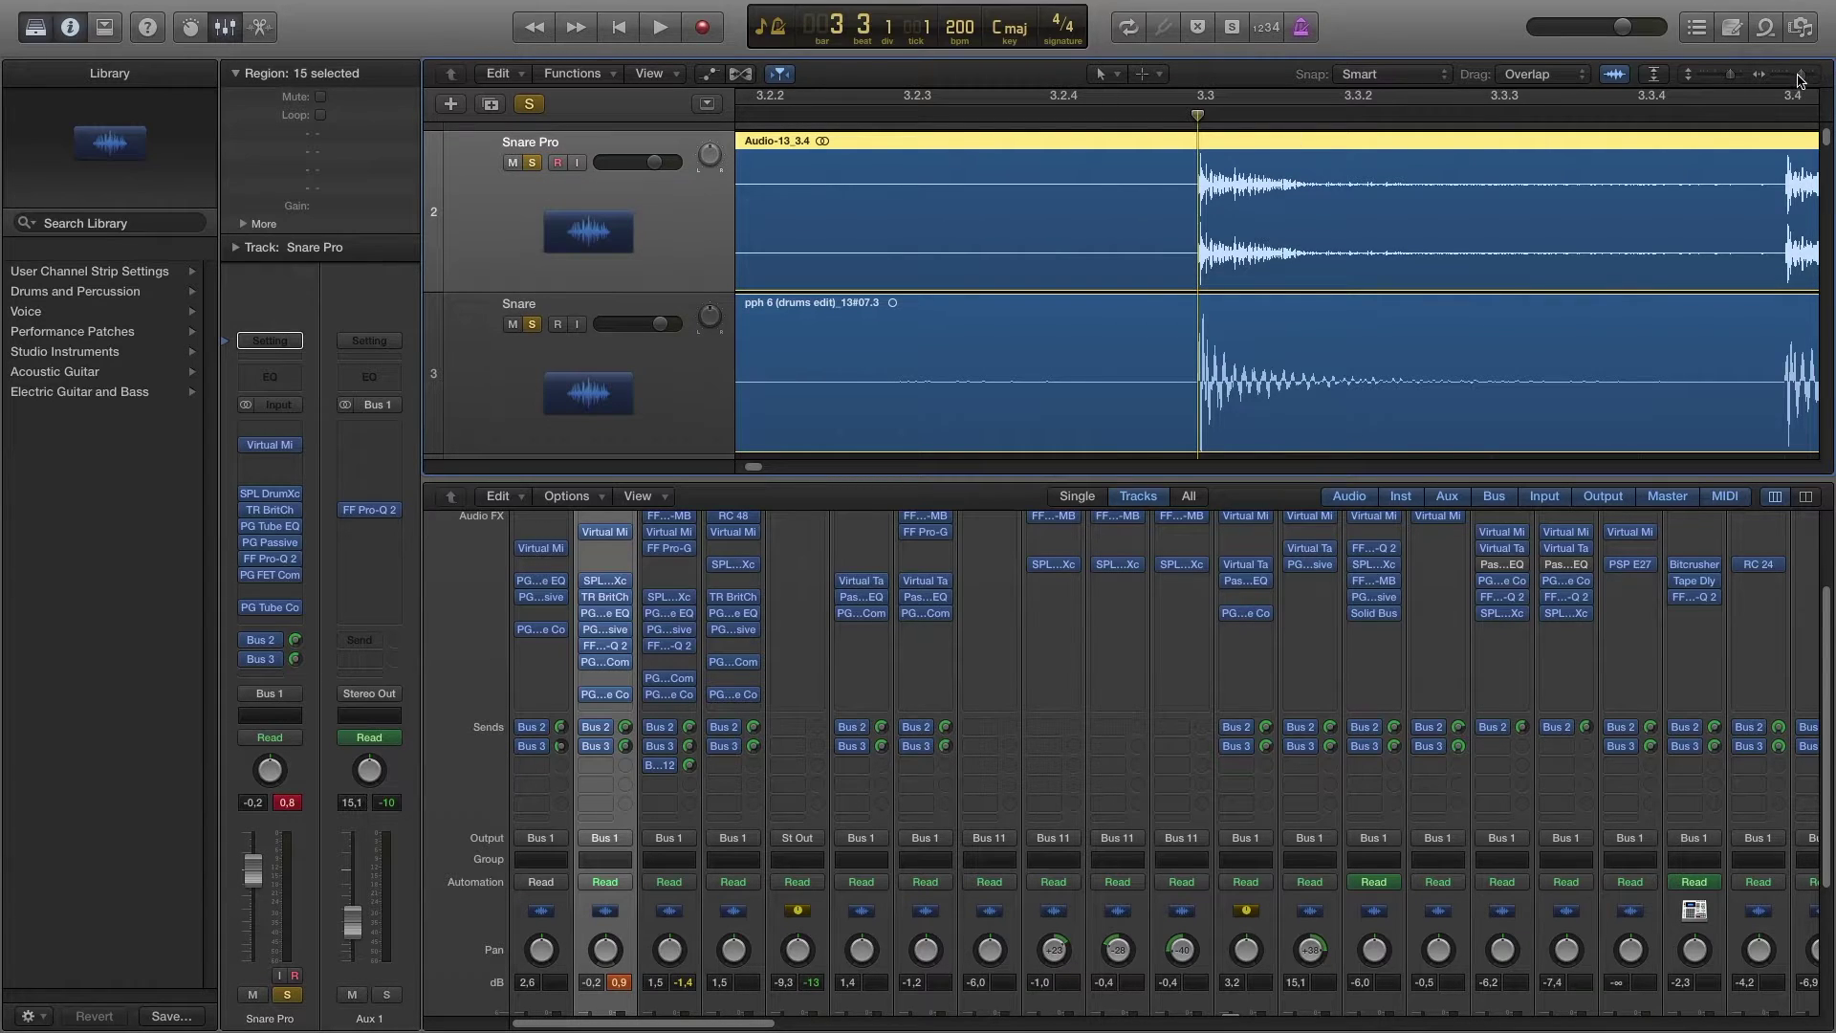
Step: Compare the first waveform peaks of Snare Pro and Snare at sample level, using the playhead as an alignment reference
drag(1808, 83, 1814, 83)
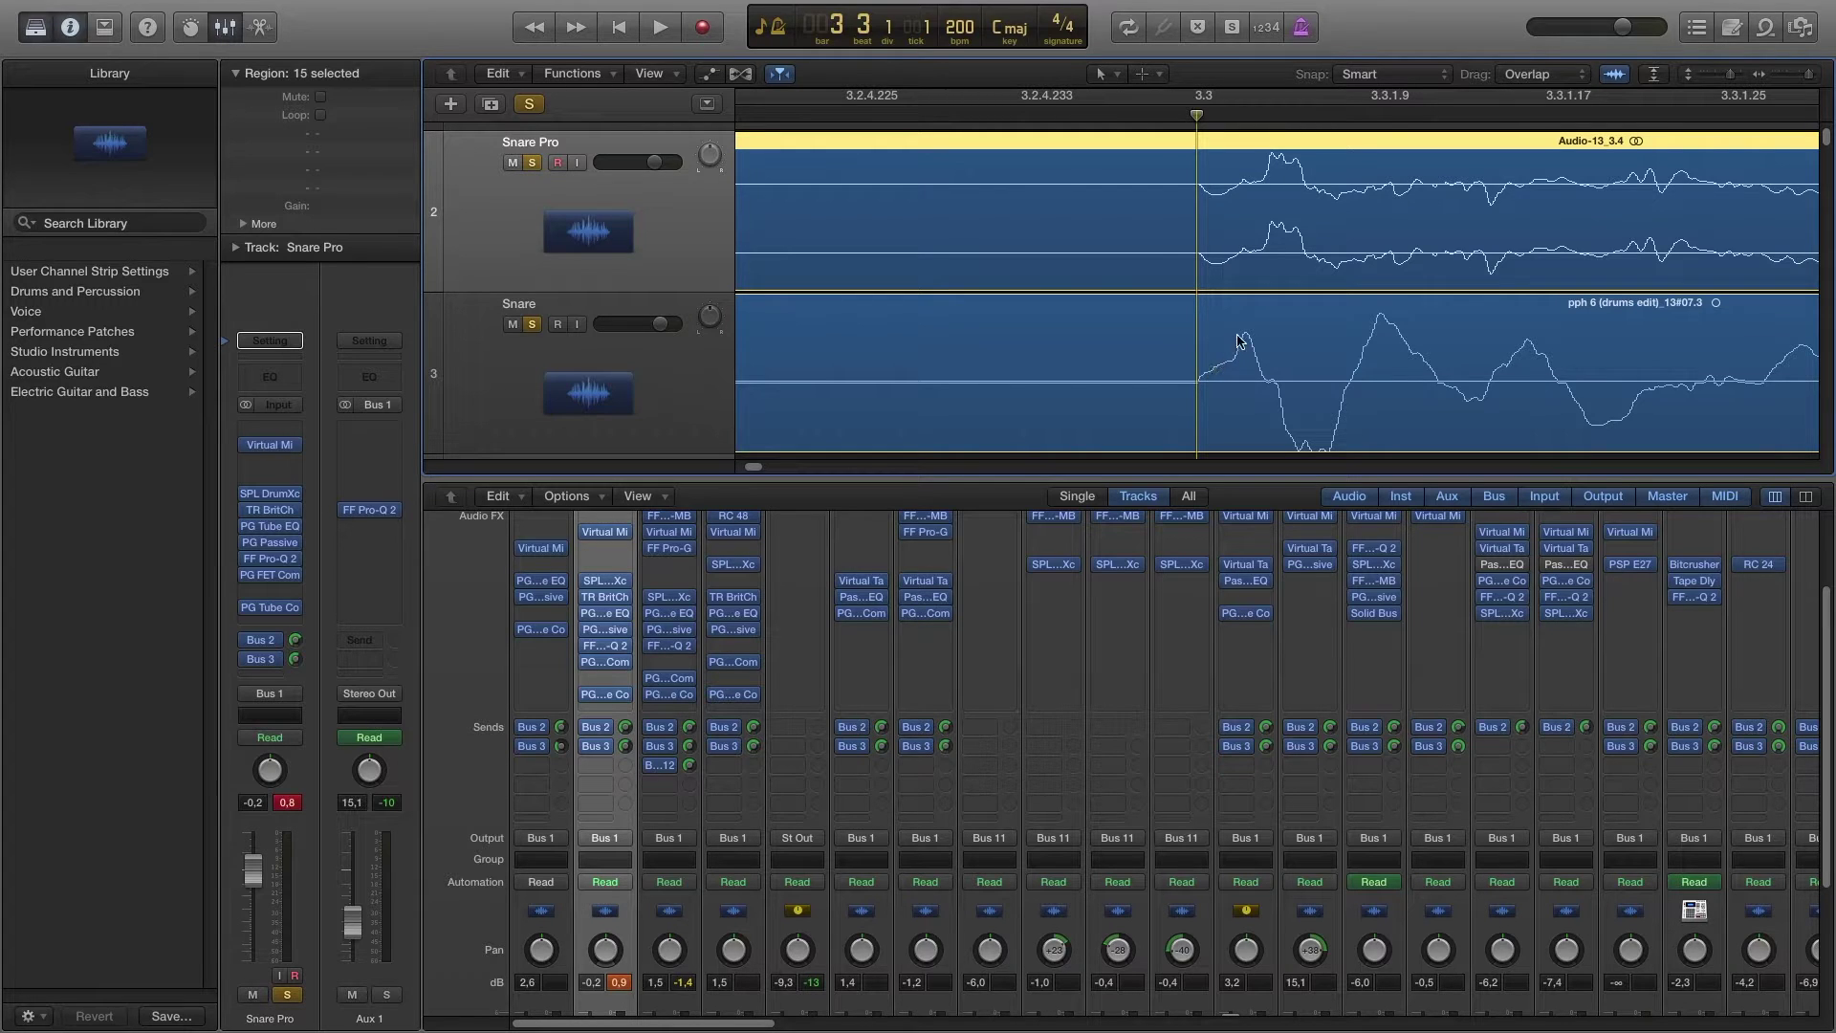
drag(1197, 116, 1282, 117)
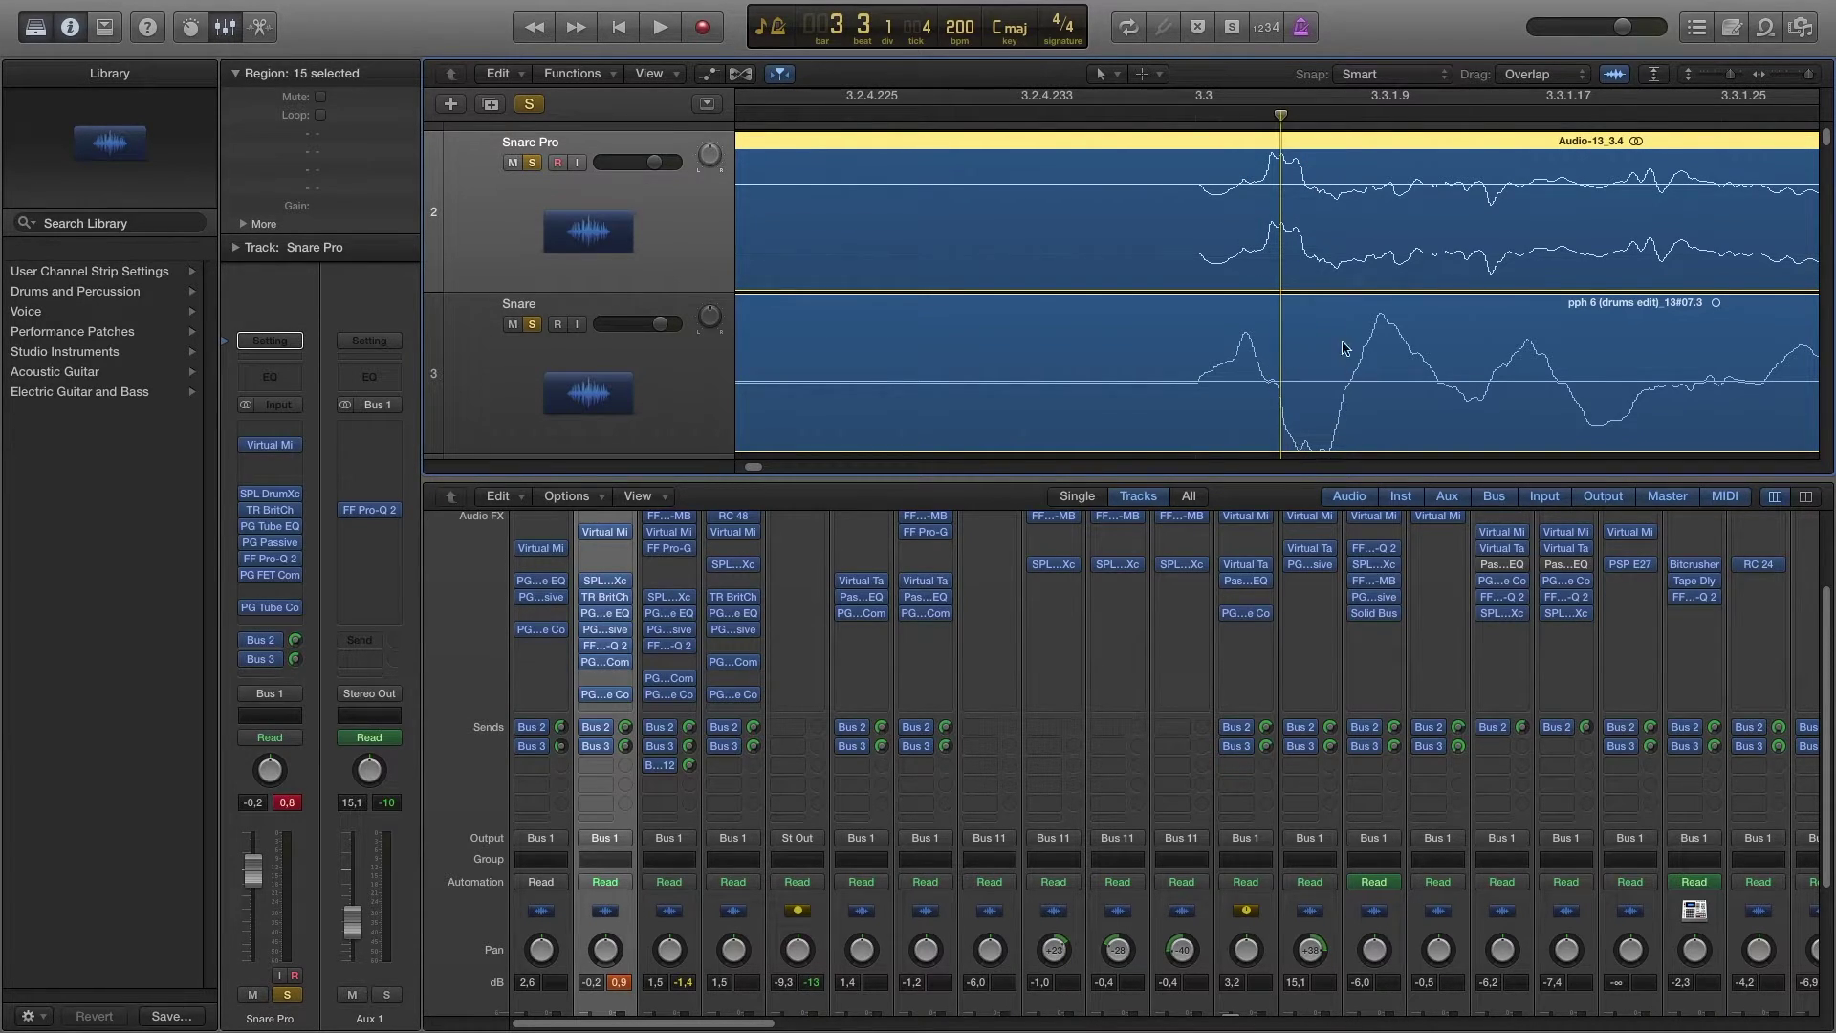
drag(1282, 116, 1197, 113)
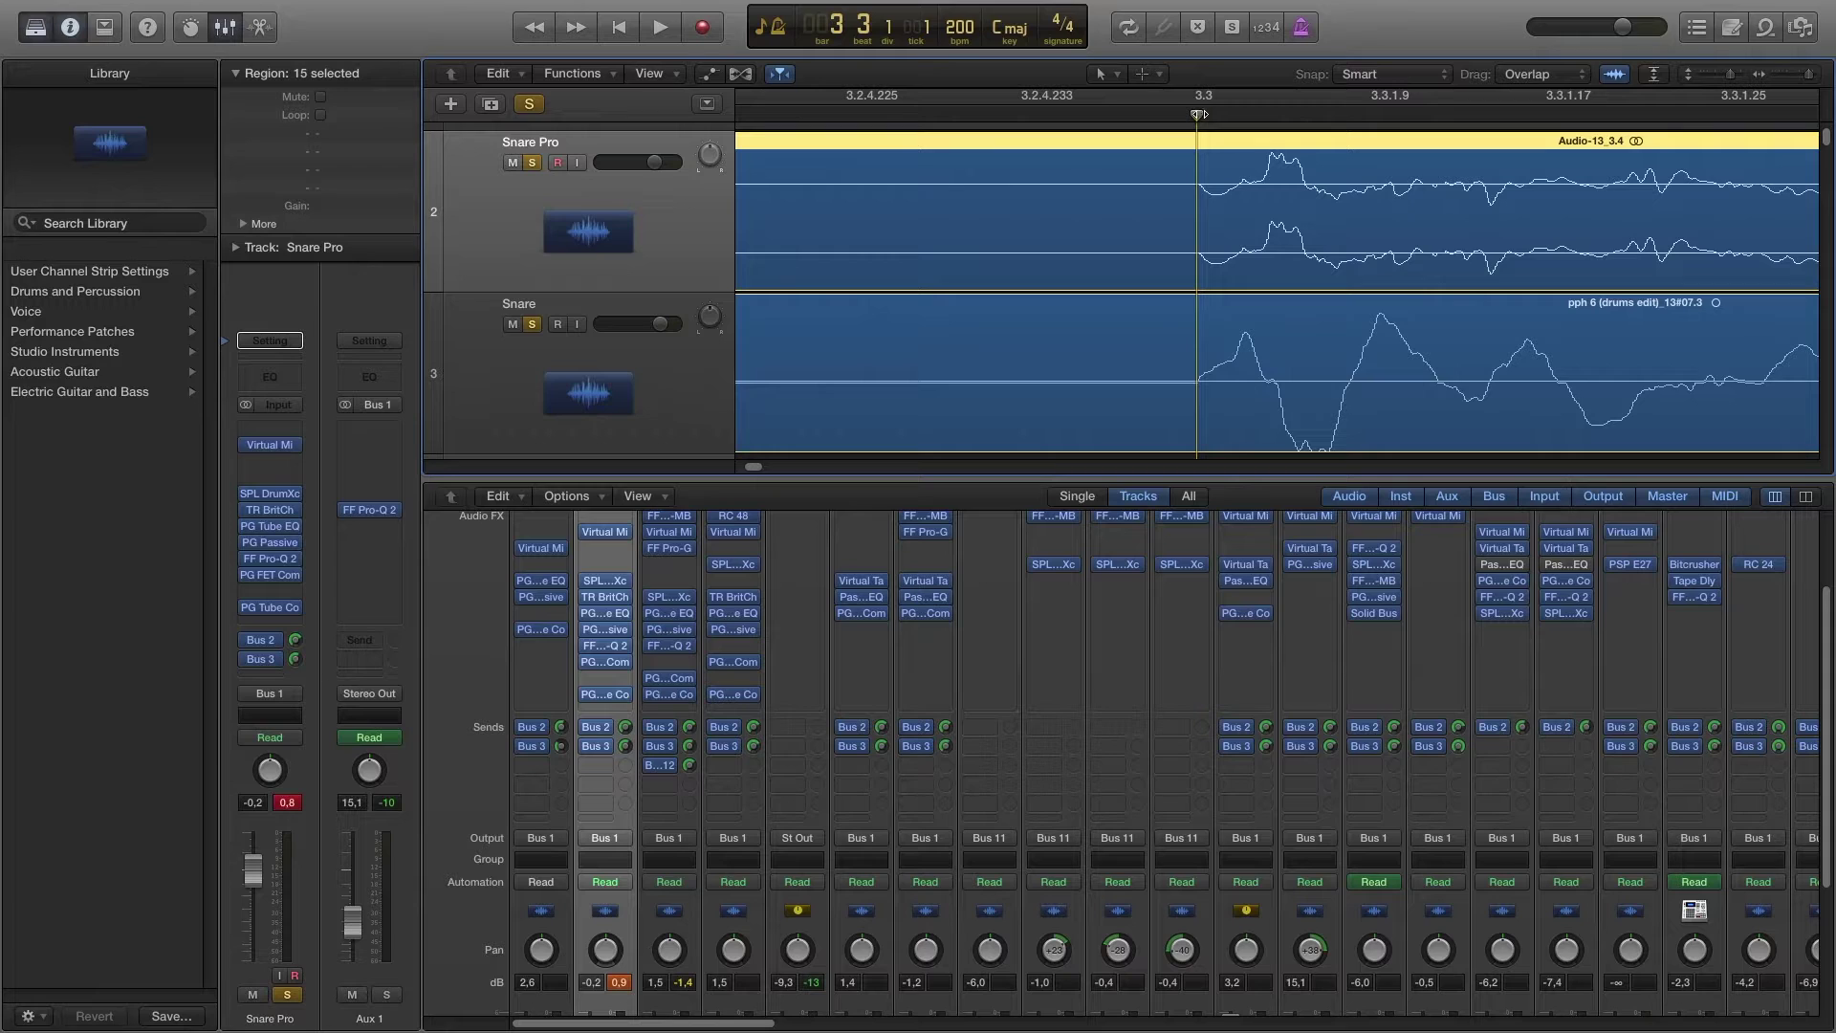
click(1222, 308)
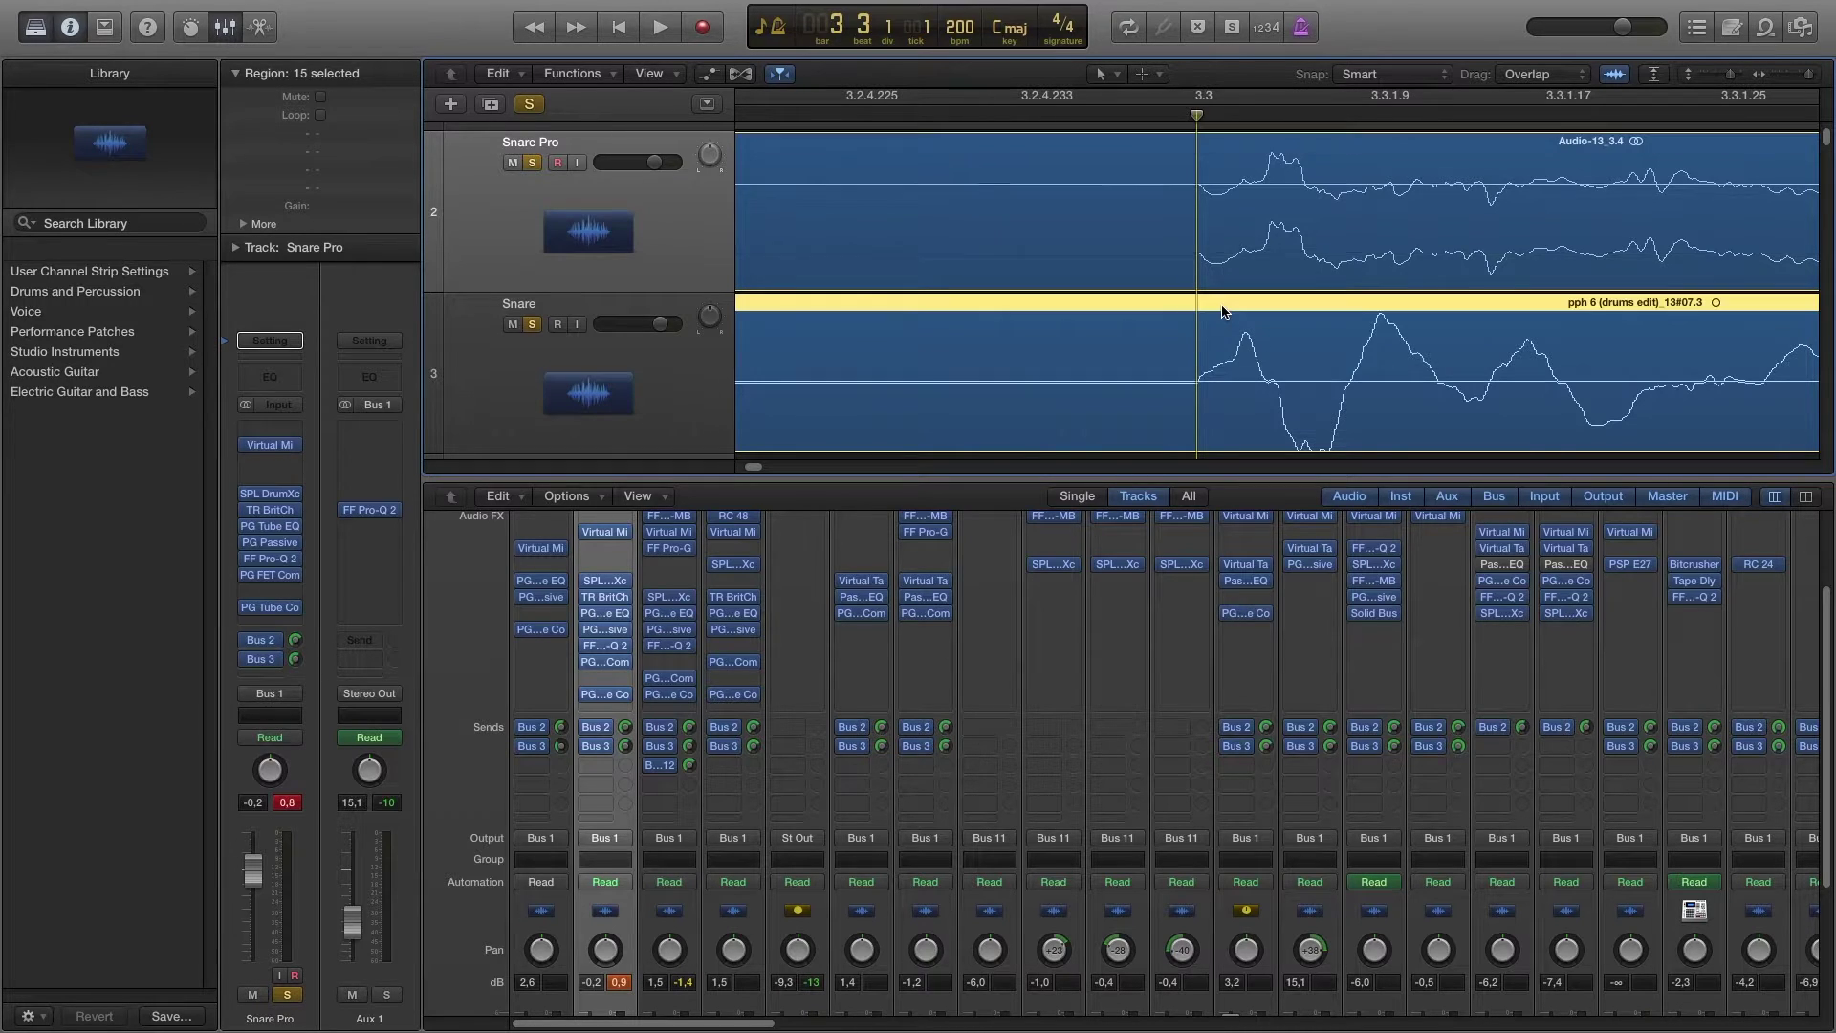
Step: Try nudging the Snare region slightly later to compare its first peak with Snare Pro's, and return it to its starting position
drag(1212, 313, 1281, 308)
click(1270, 307)
key(alt+Right)
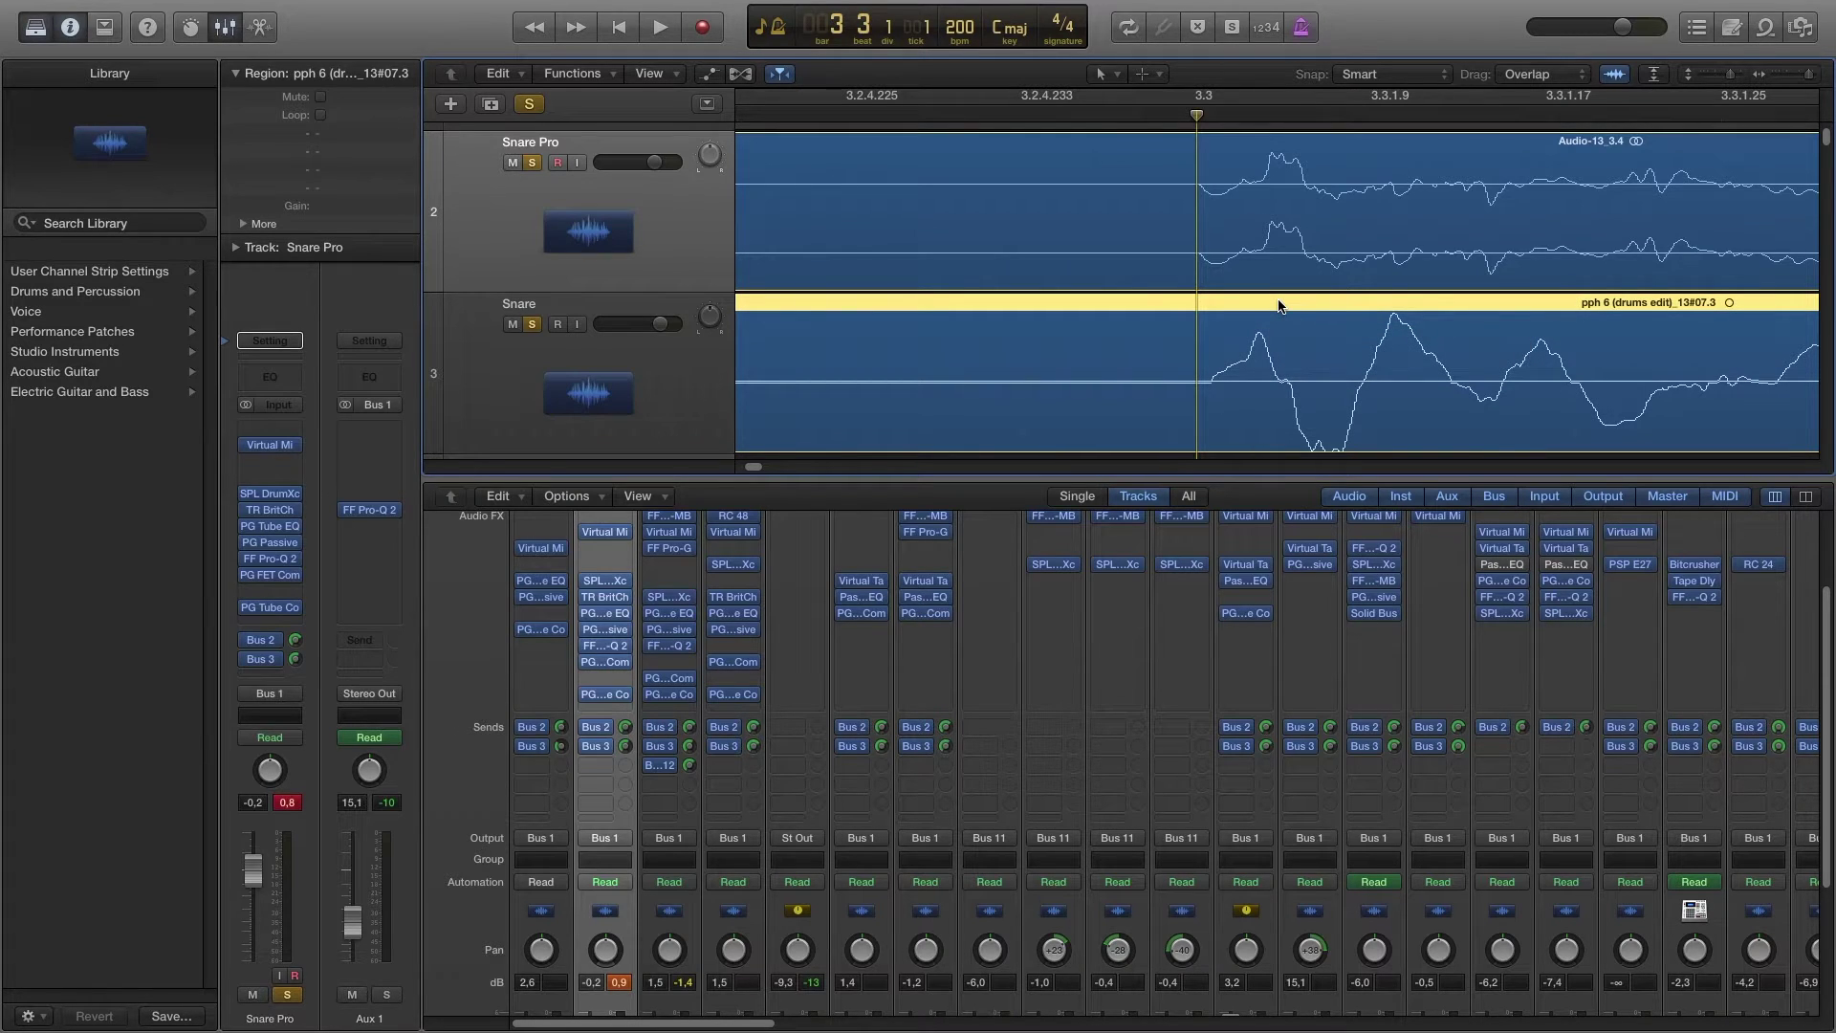
click(1269, 186)
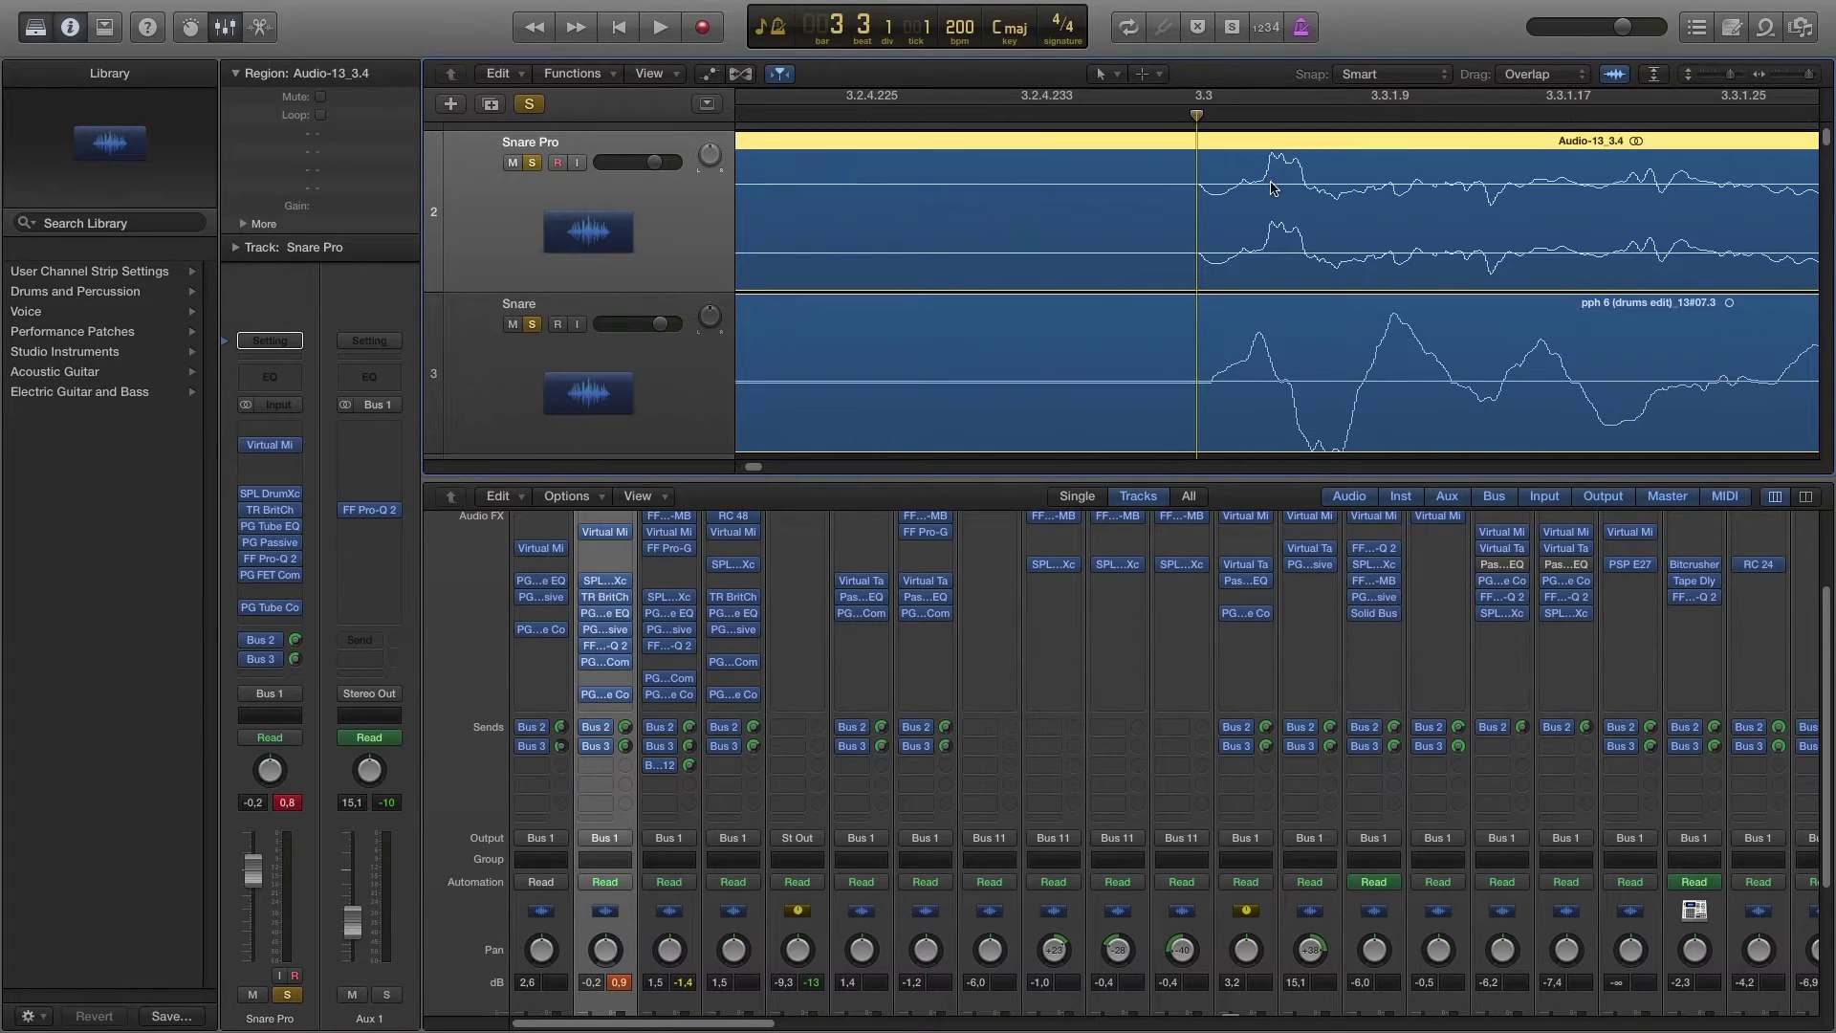
scroll(1275, 190, up, 1)
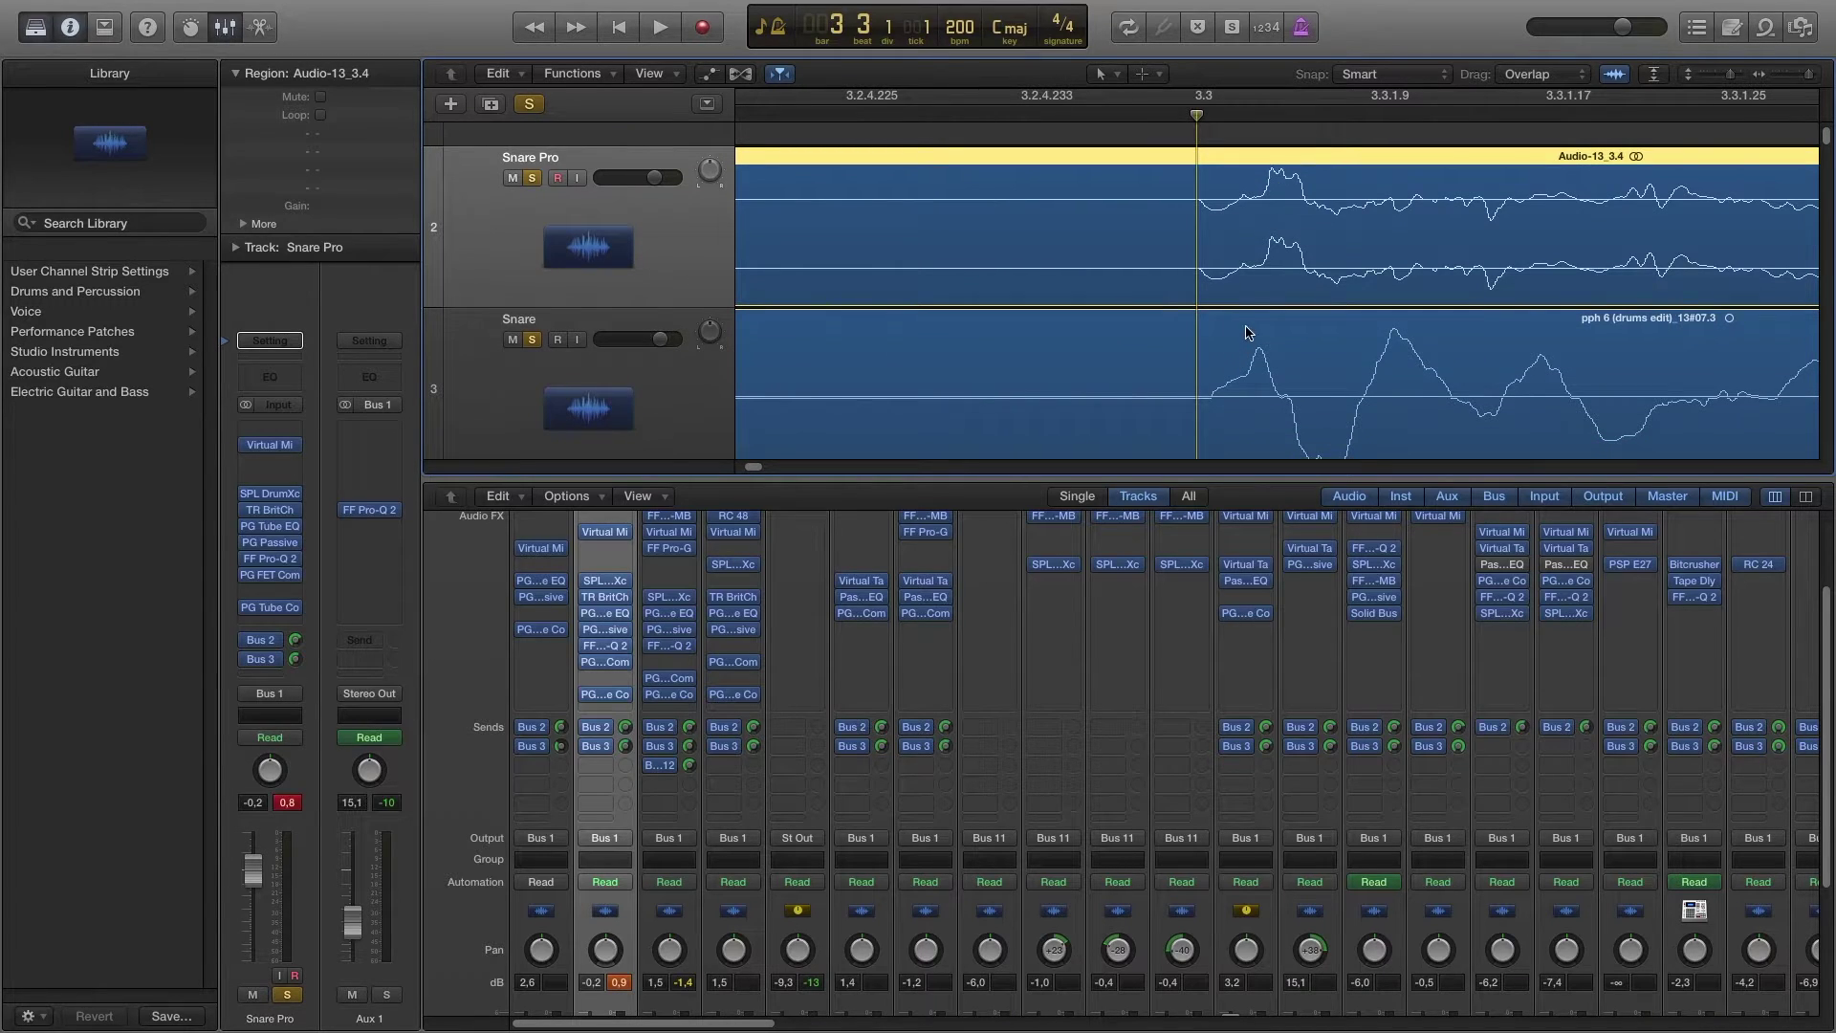
drag(1250, 329, 1248, 330)
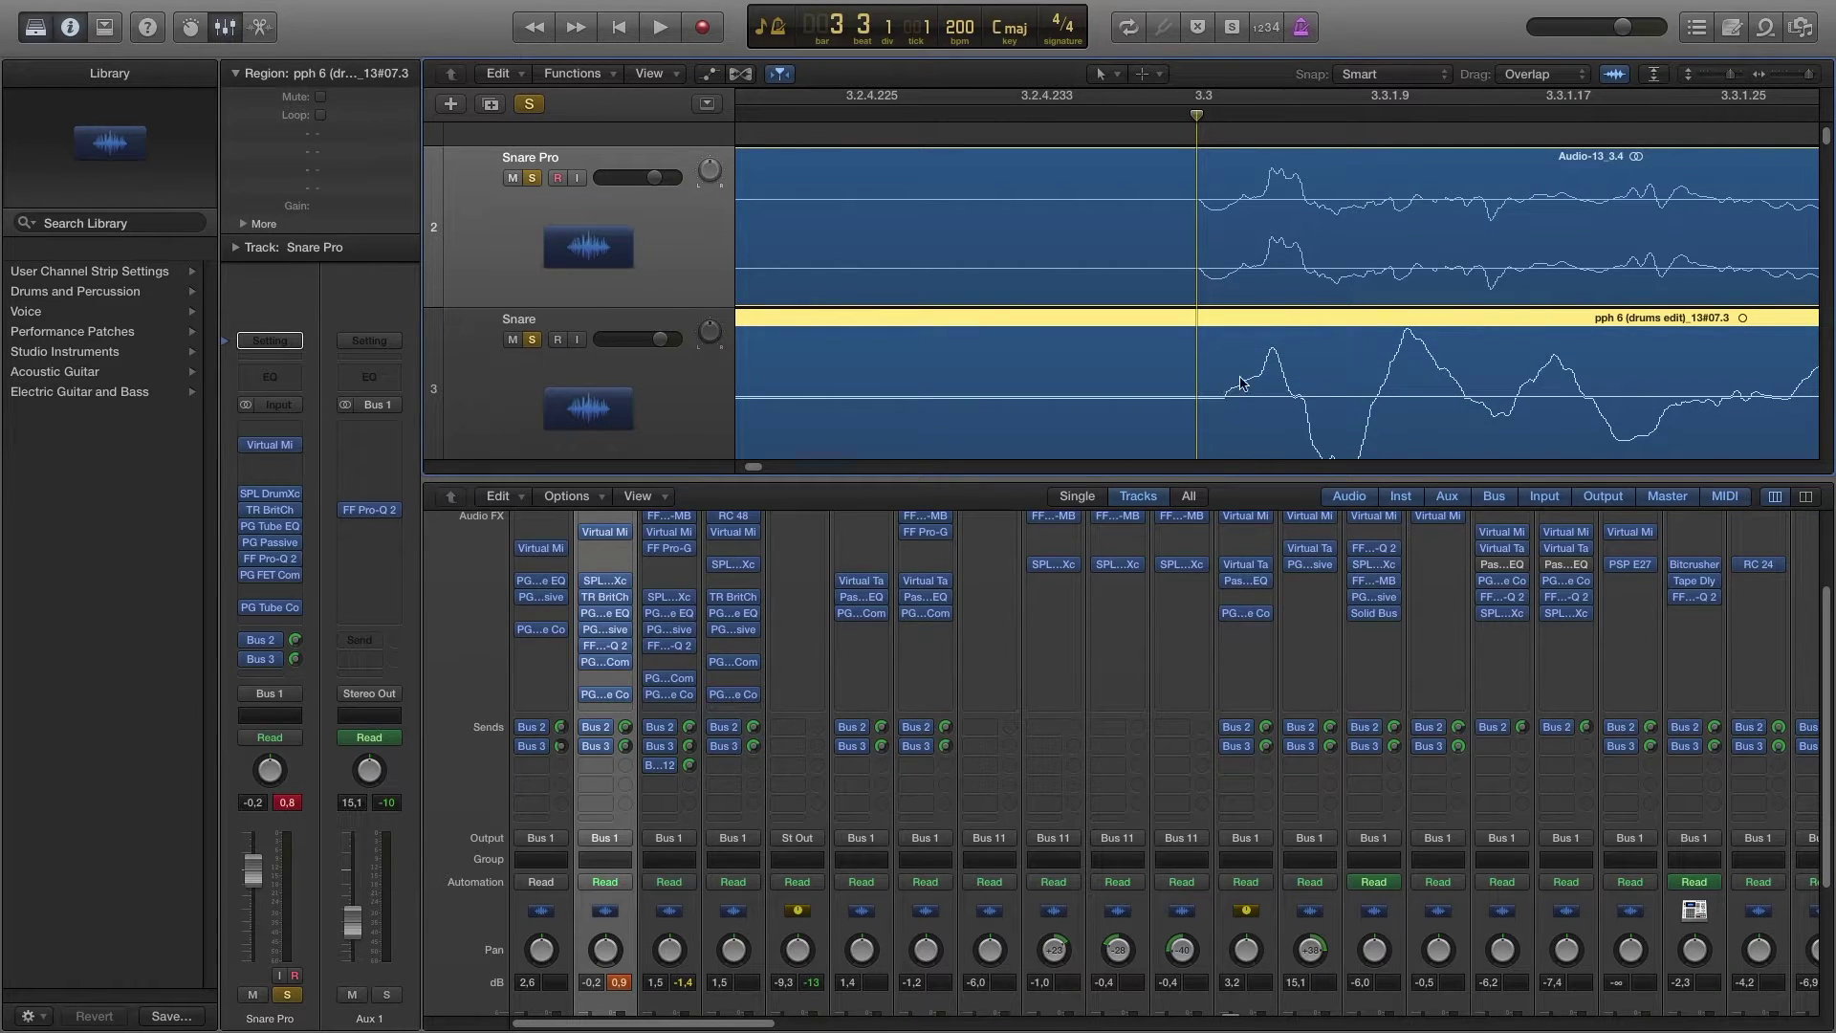
drag(1371, 324, 1345, 324)
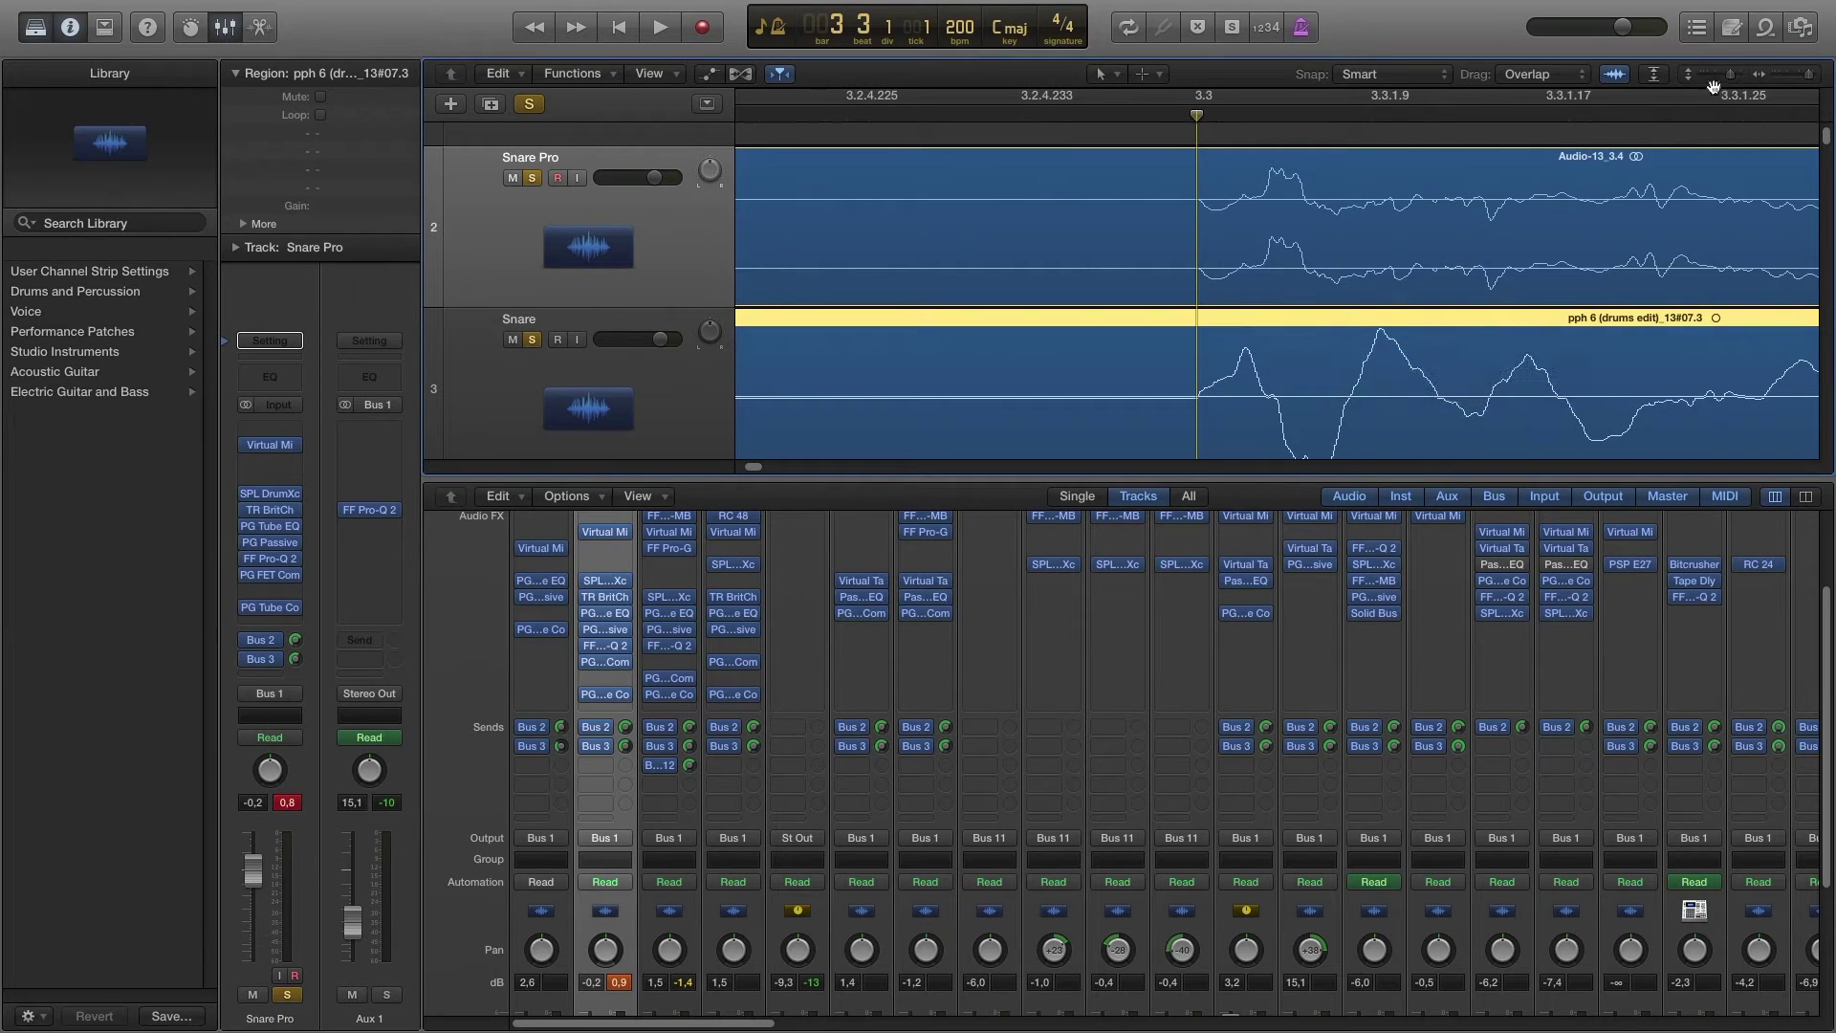
Step: Take Snare Pro out of solo and select the Snare channel
drag(1729, 76, 1794, 76)
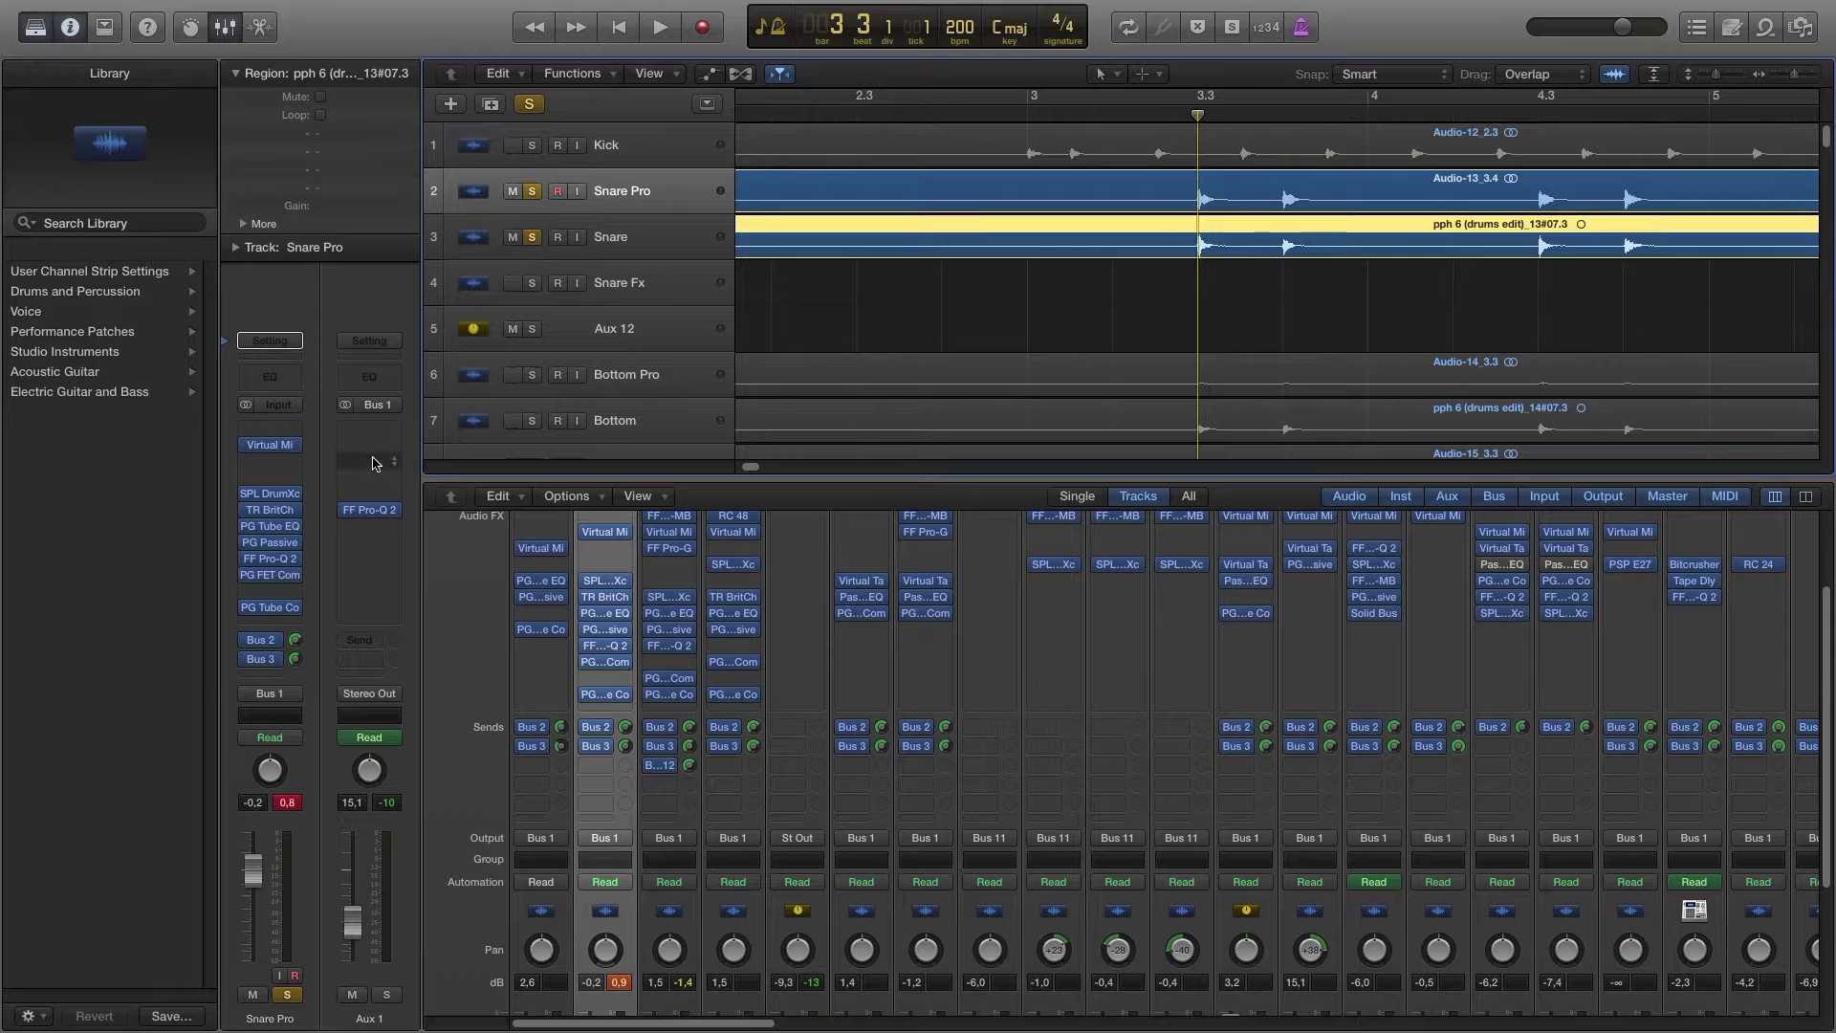
scroll(814, 664, down, 5)
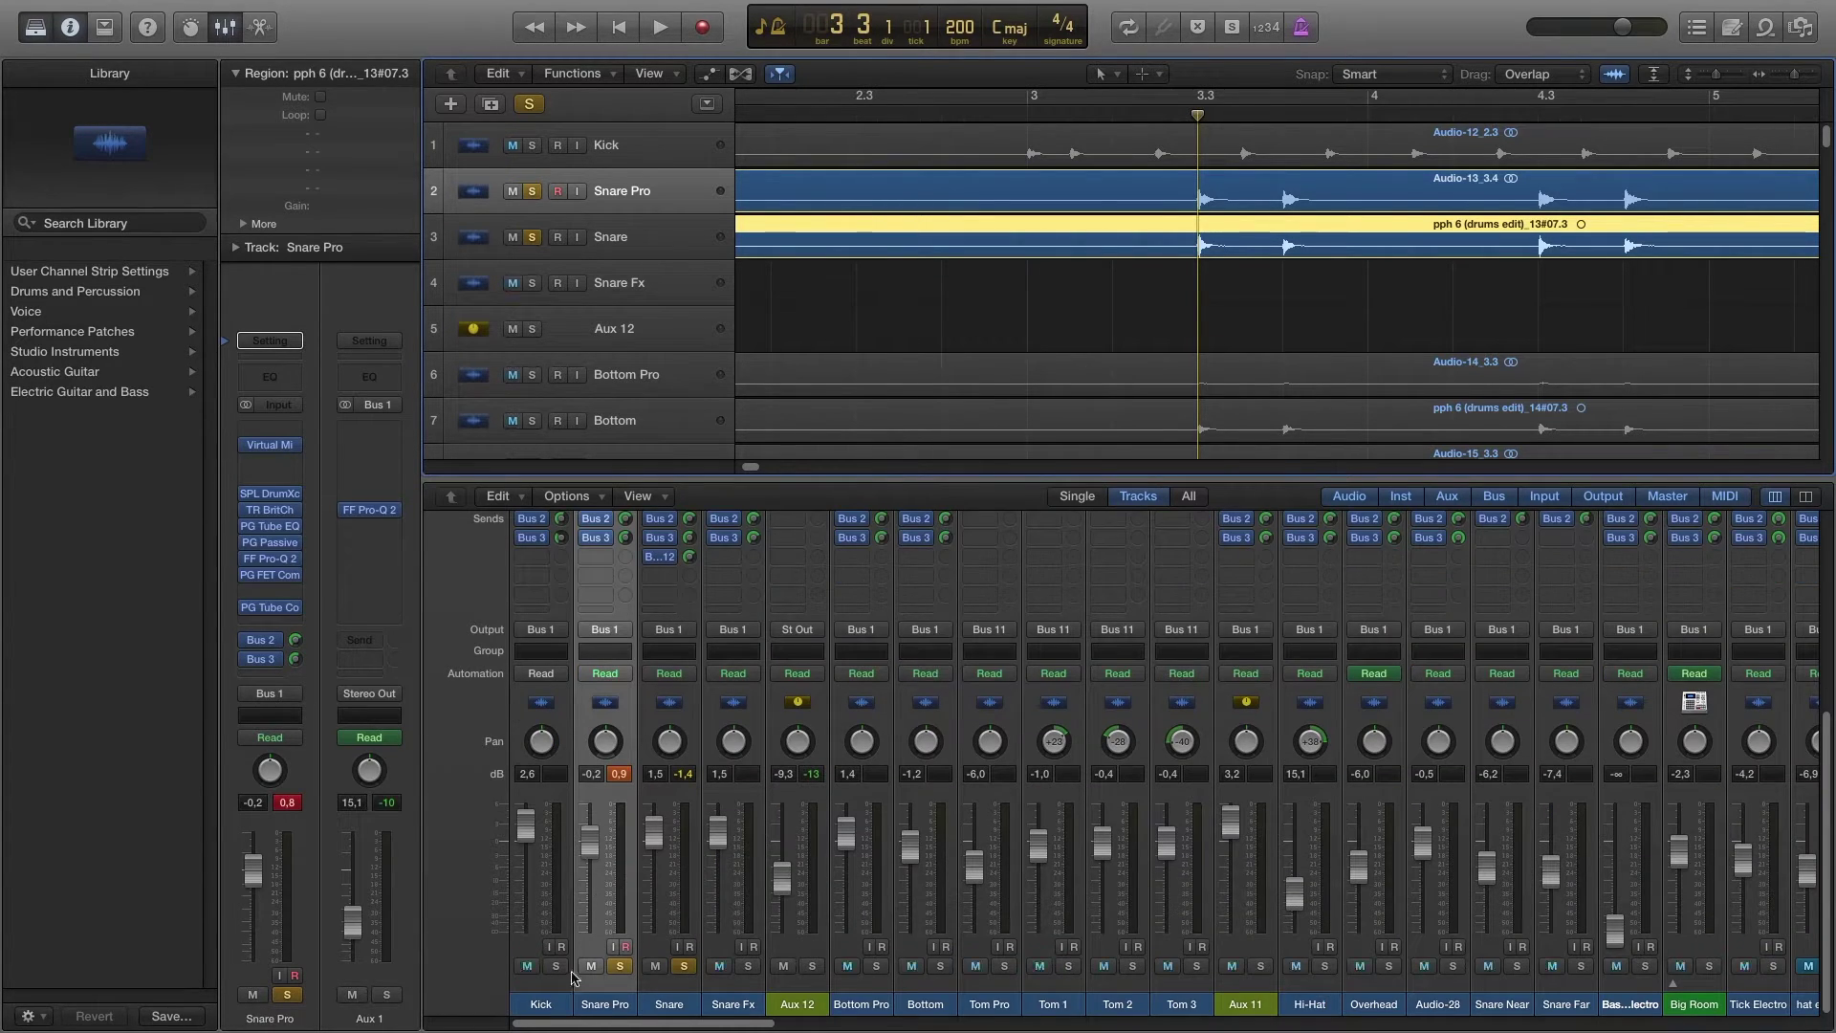
click(622, 966)
click(669, 1004)
Step: Open FF Pro-MB on the Snare channel and audition the snare from bar 3 with the plug-in bypassed
scroll(658, 669, up, 5)
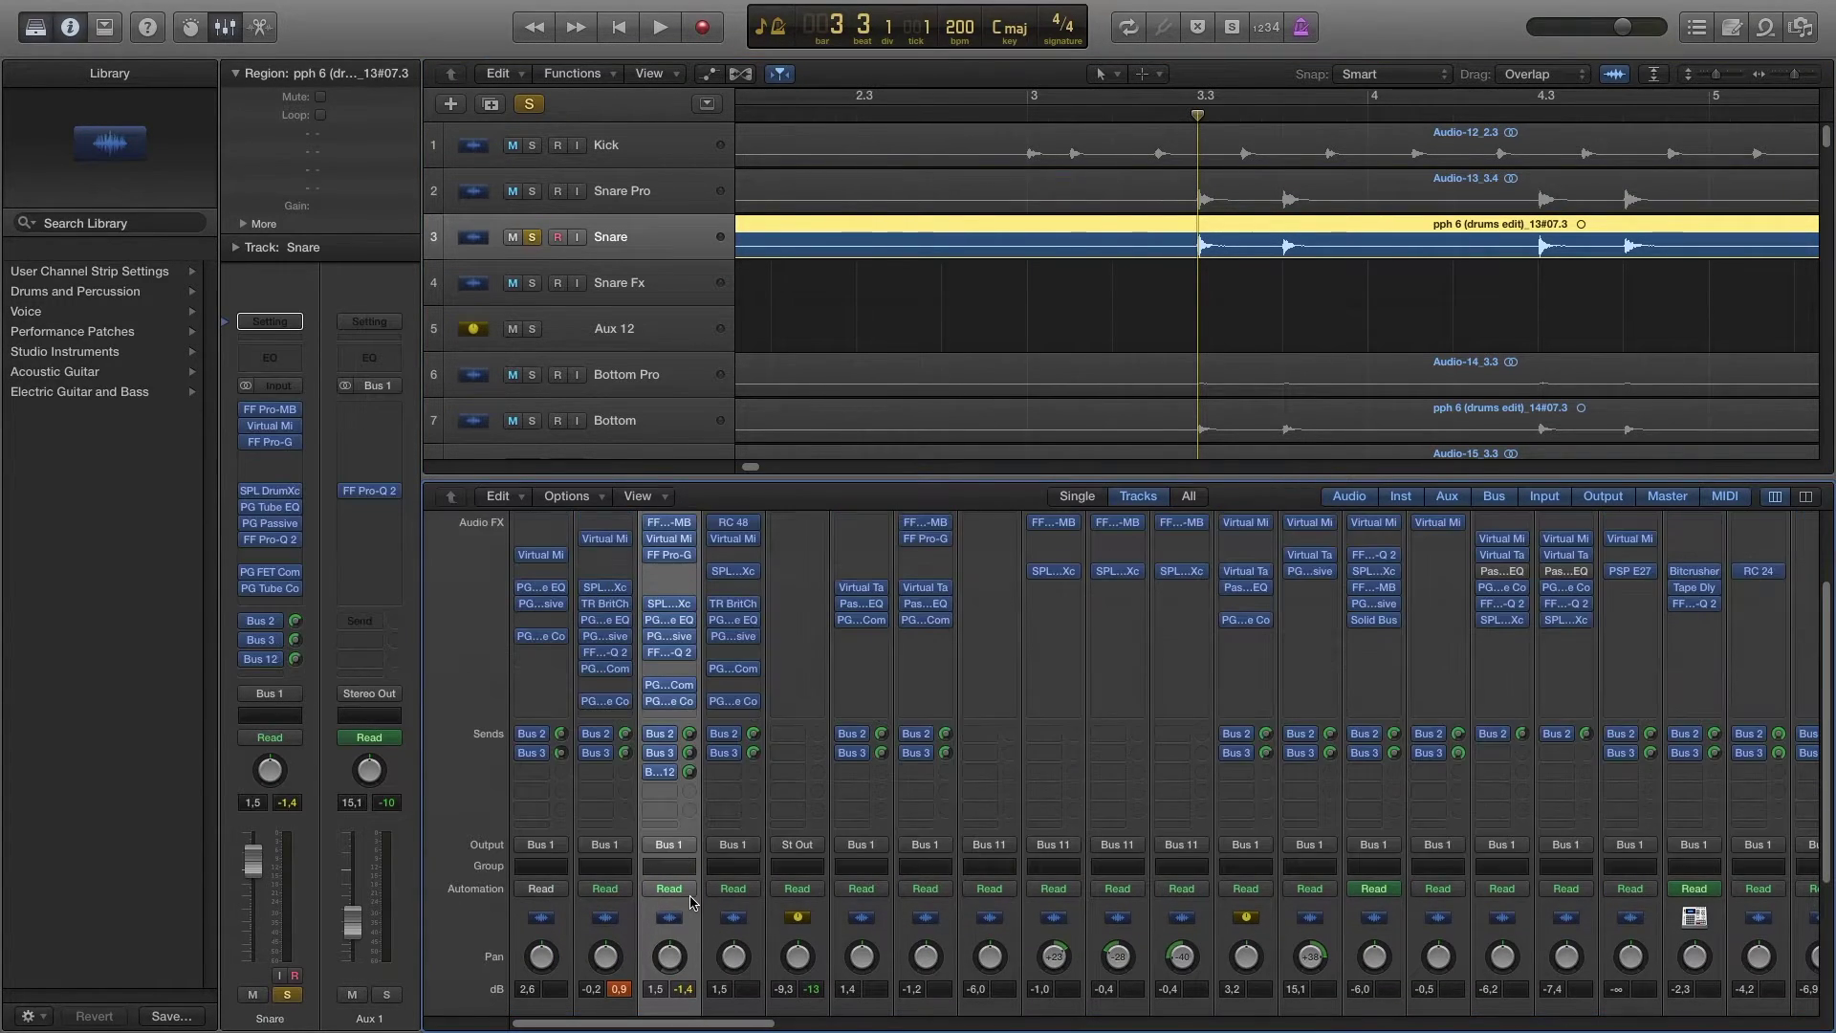
click(672, 532)
drag(971, 249, 925, 124)
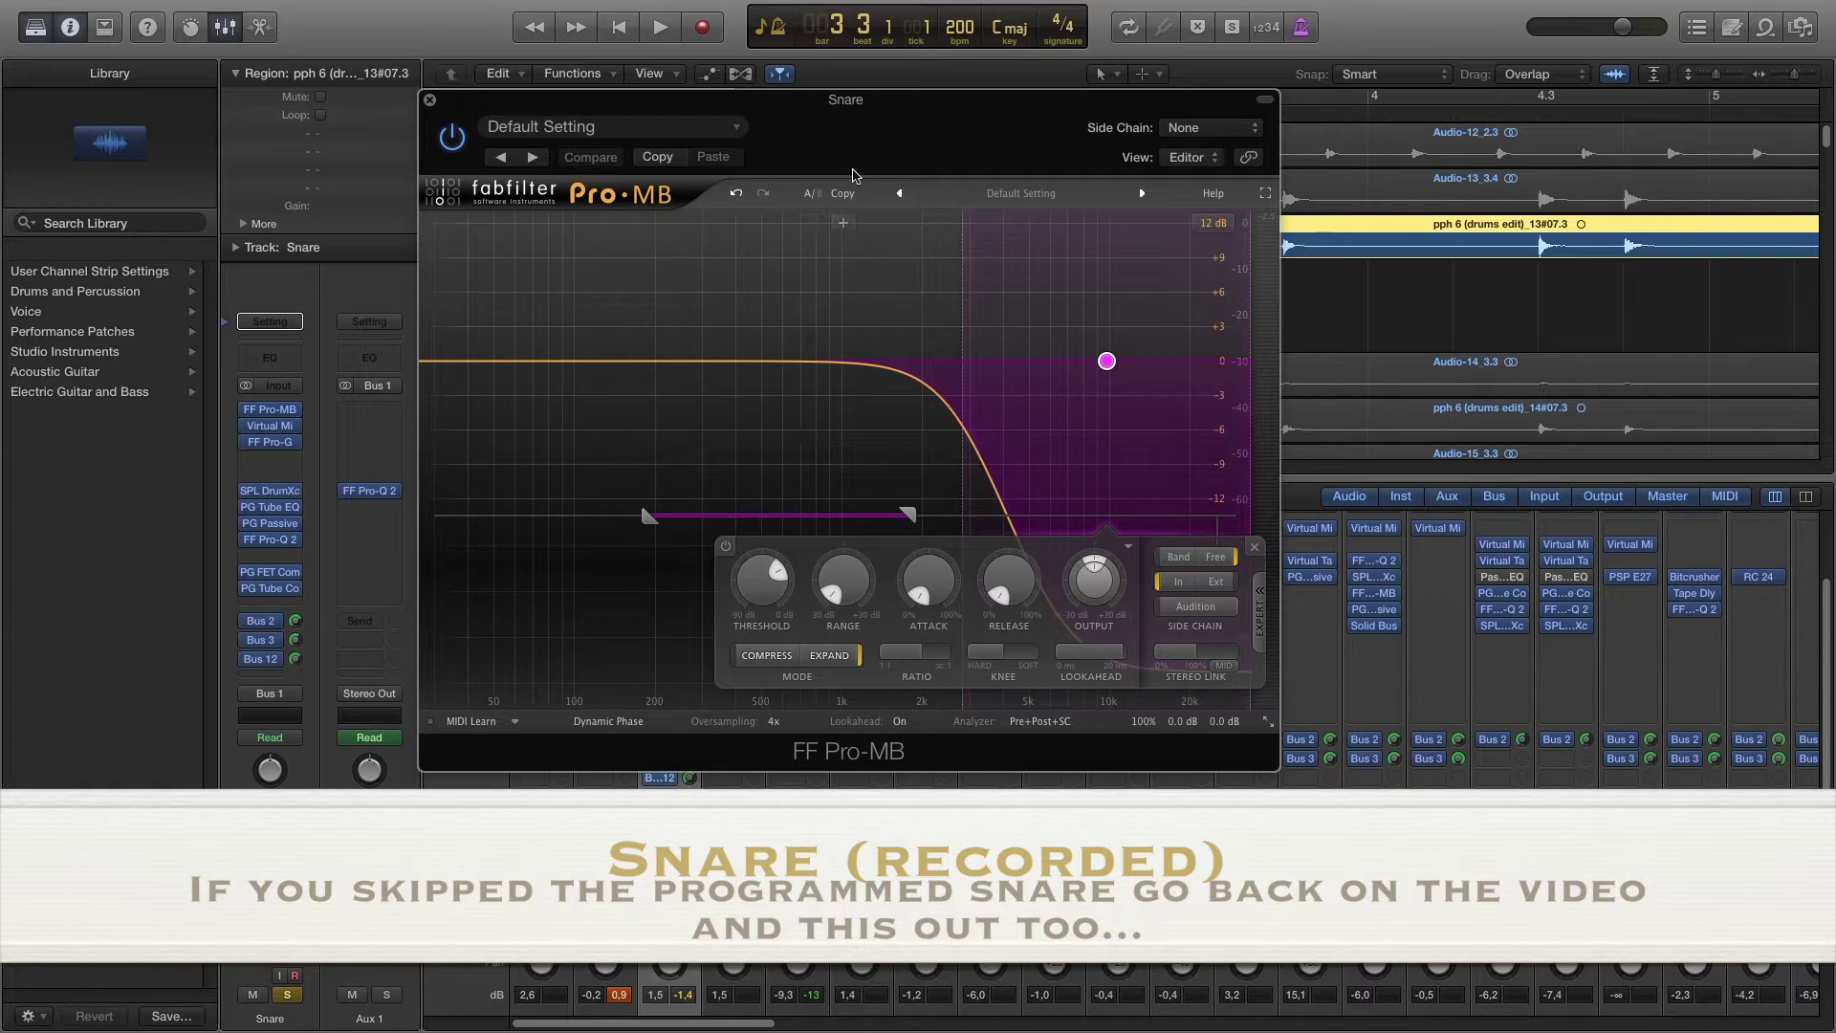
drag(864, 135, 890, 309)
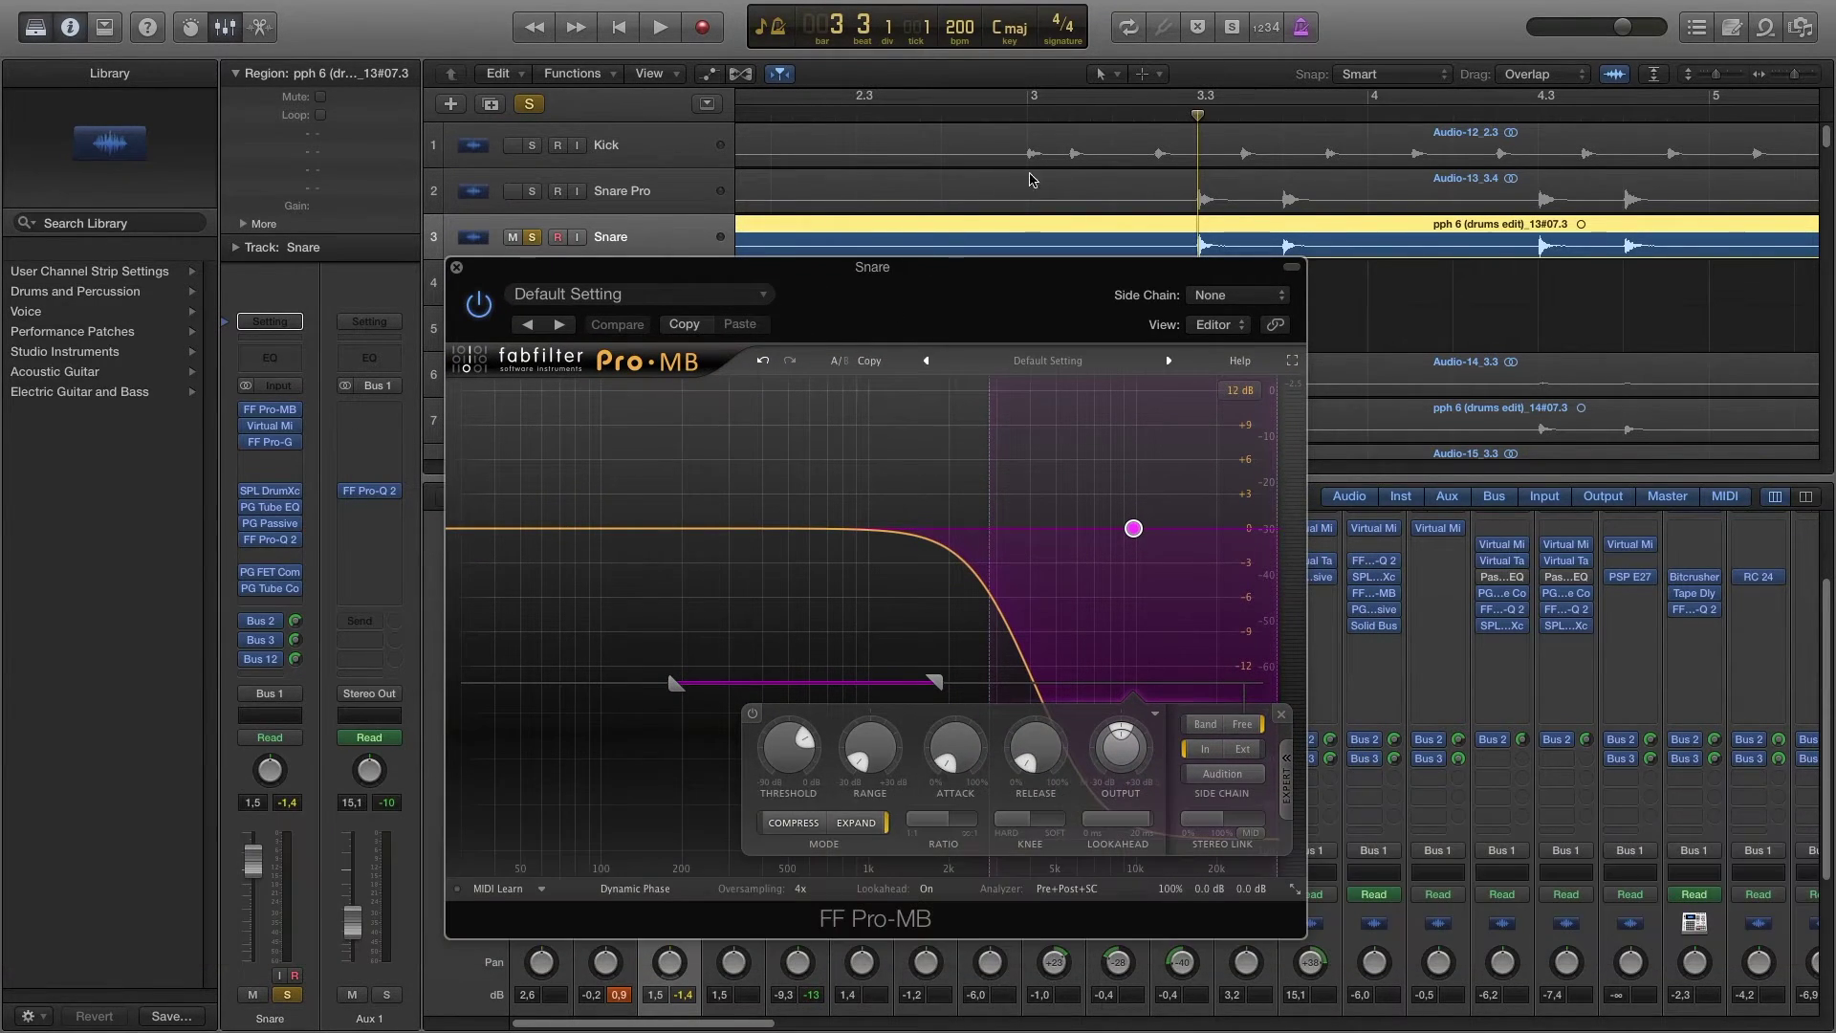
click(1031, 113)
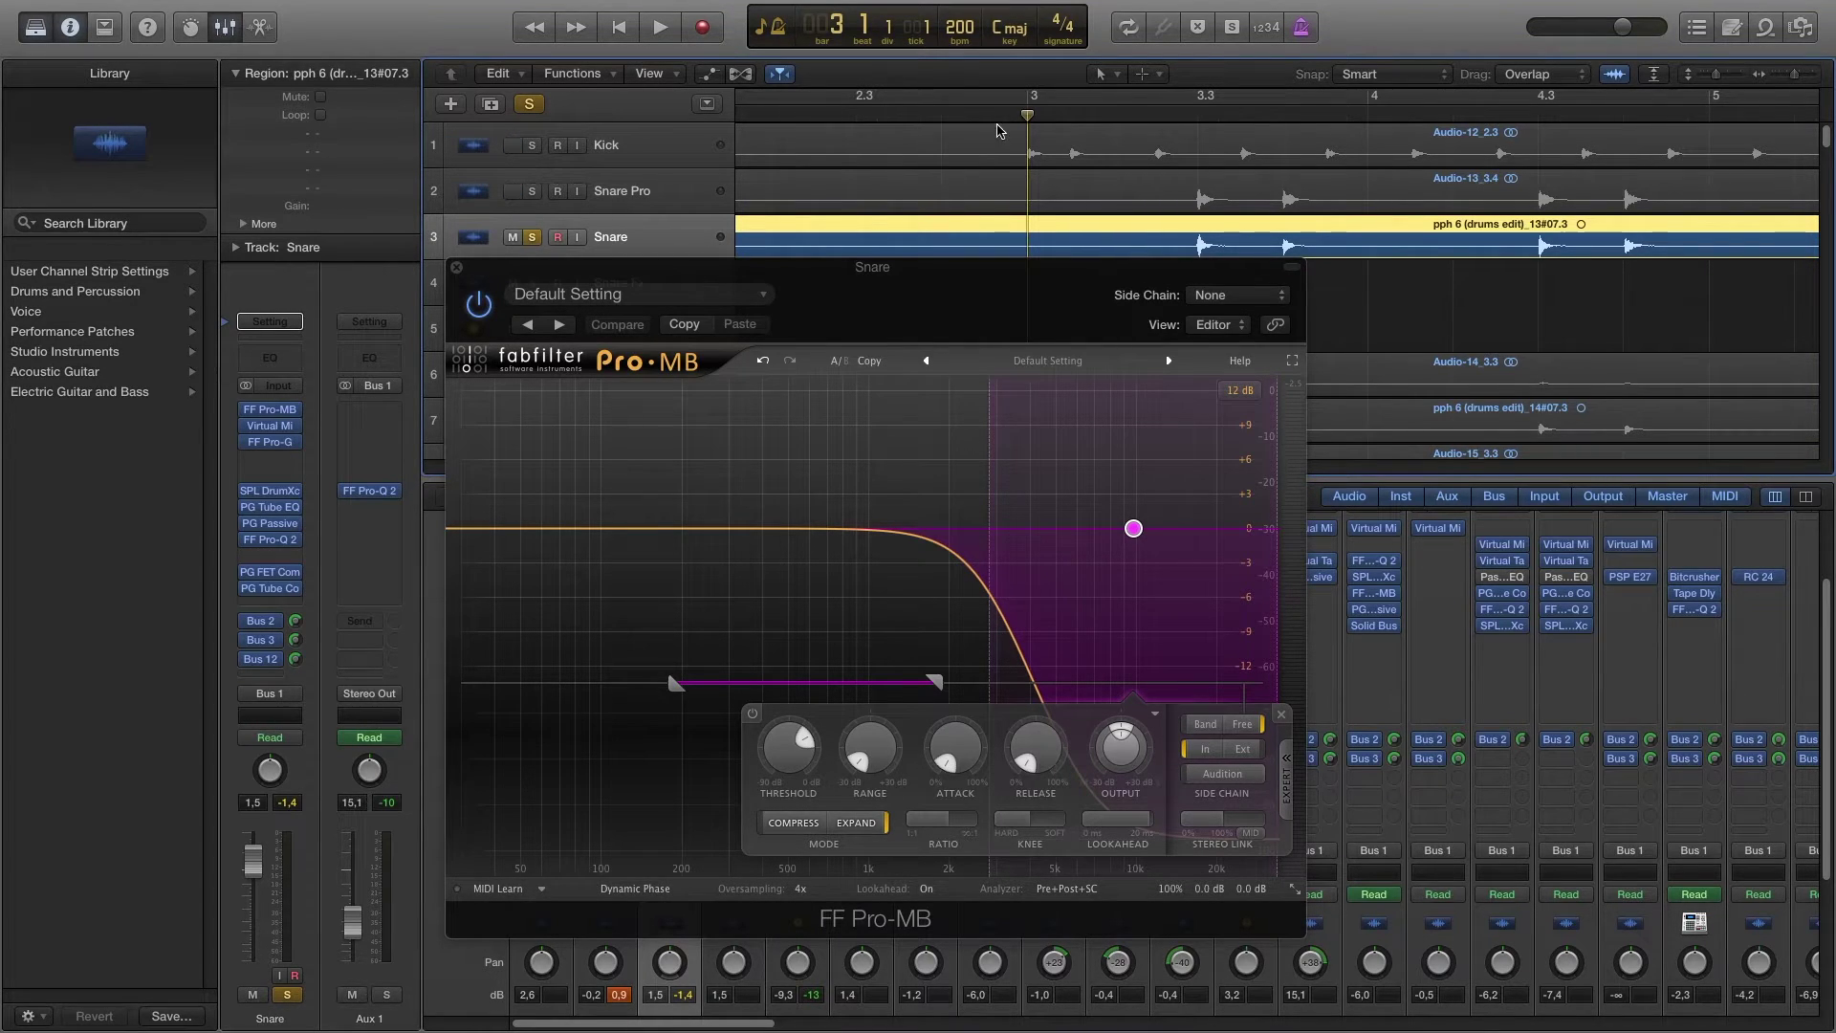
click(477, 307)
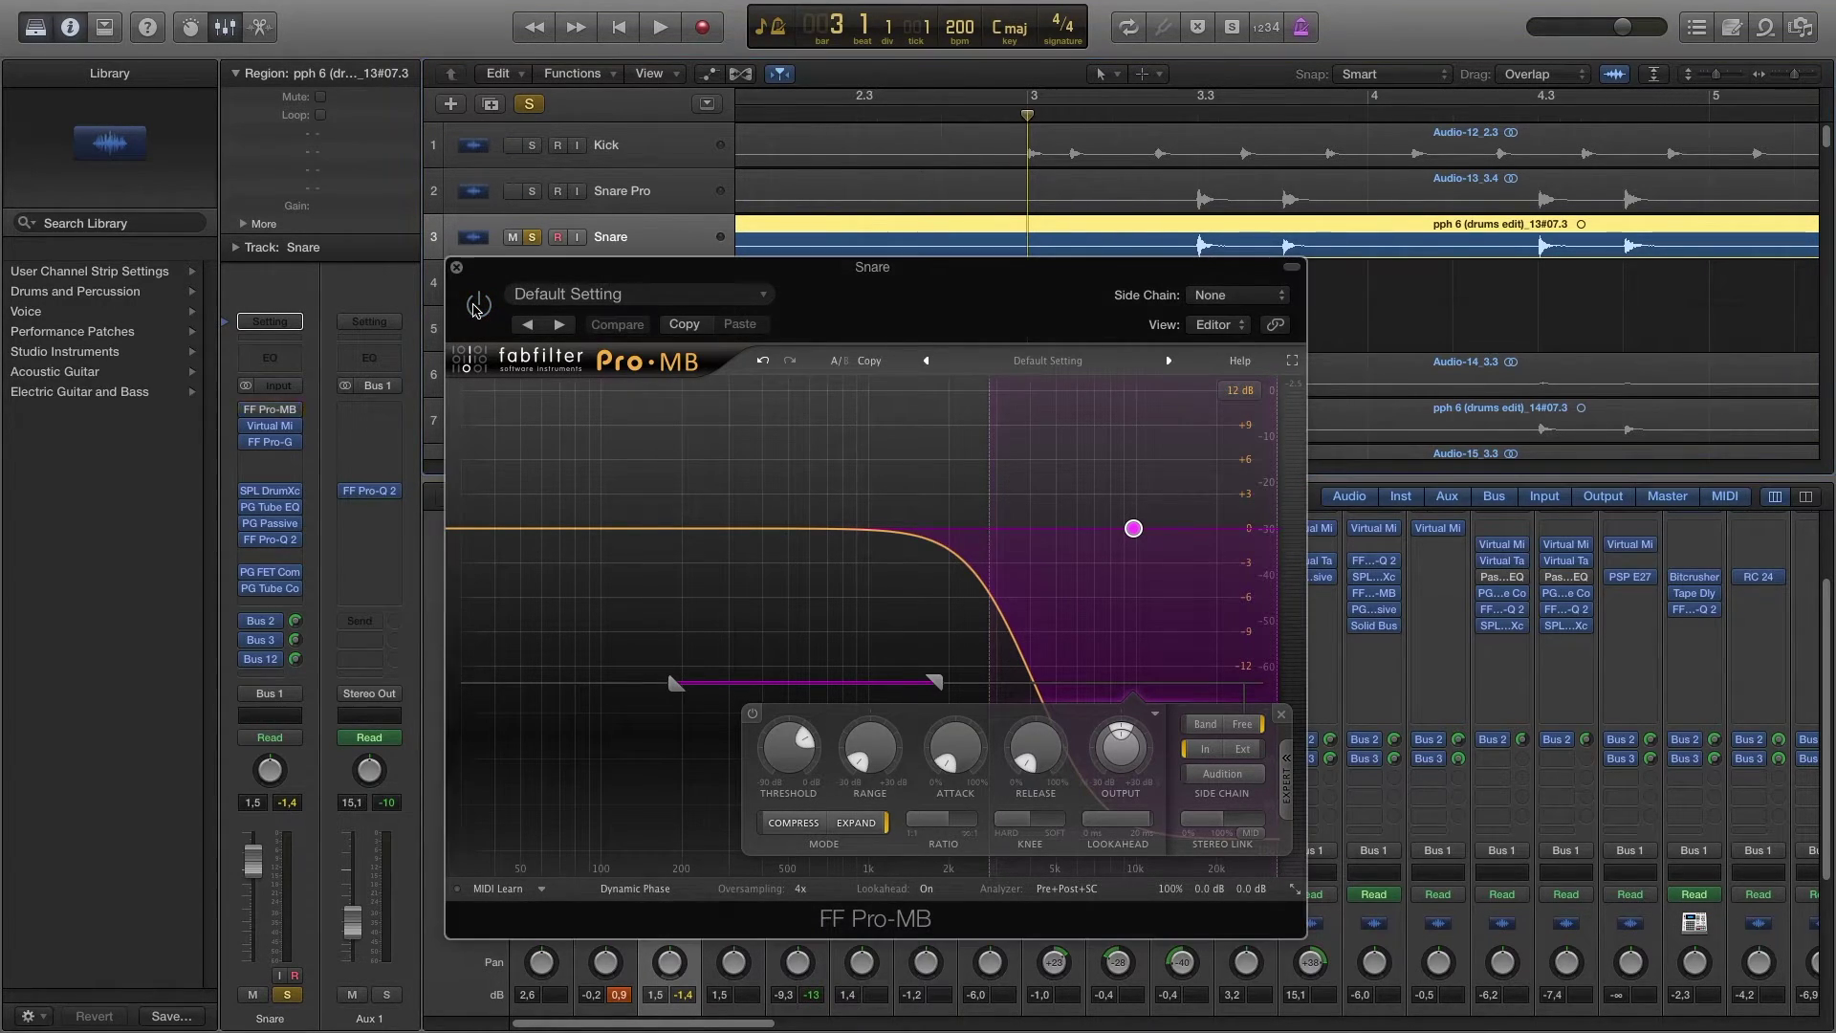
key(space)
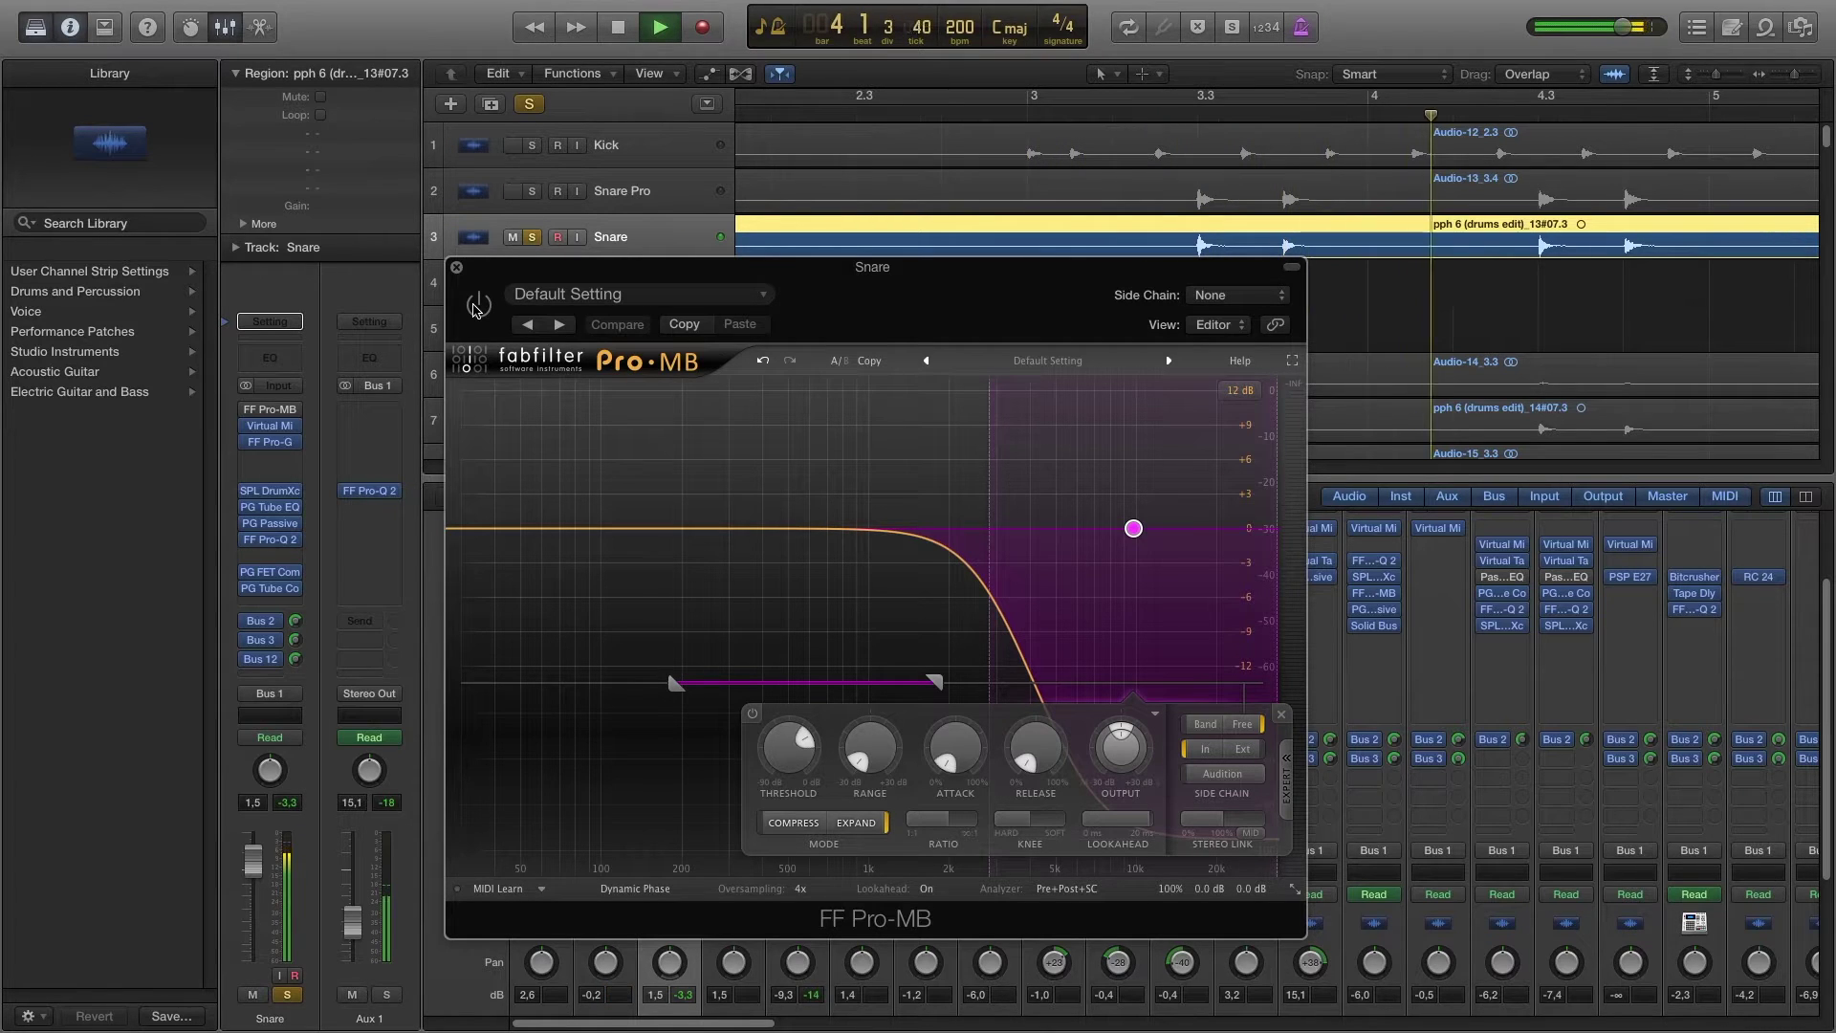
key(space)
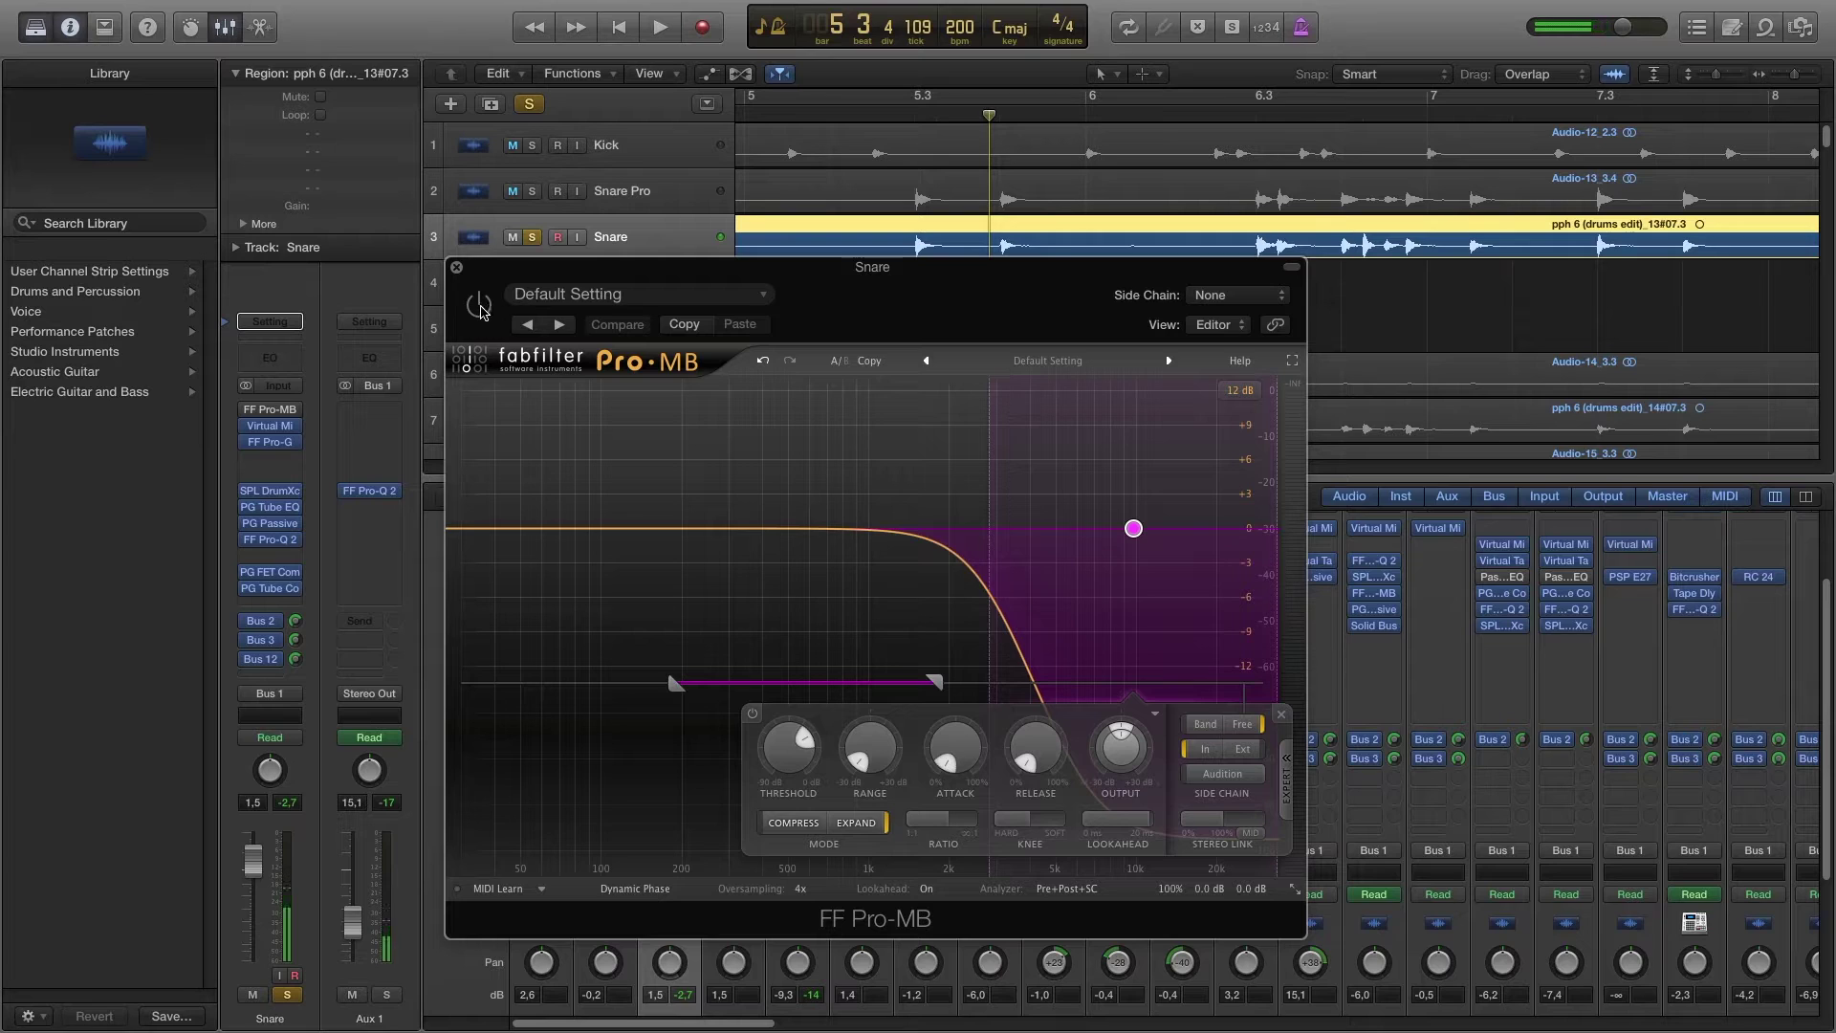
Step: Re-enable FF Pro-MB on Snare, play the track for comparison, and close the plug-in
click(479, 307)
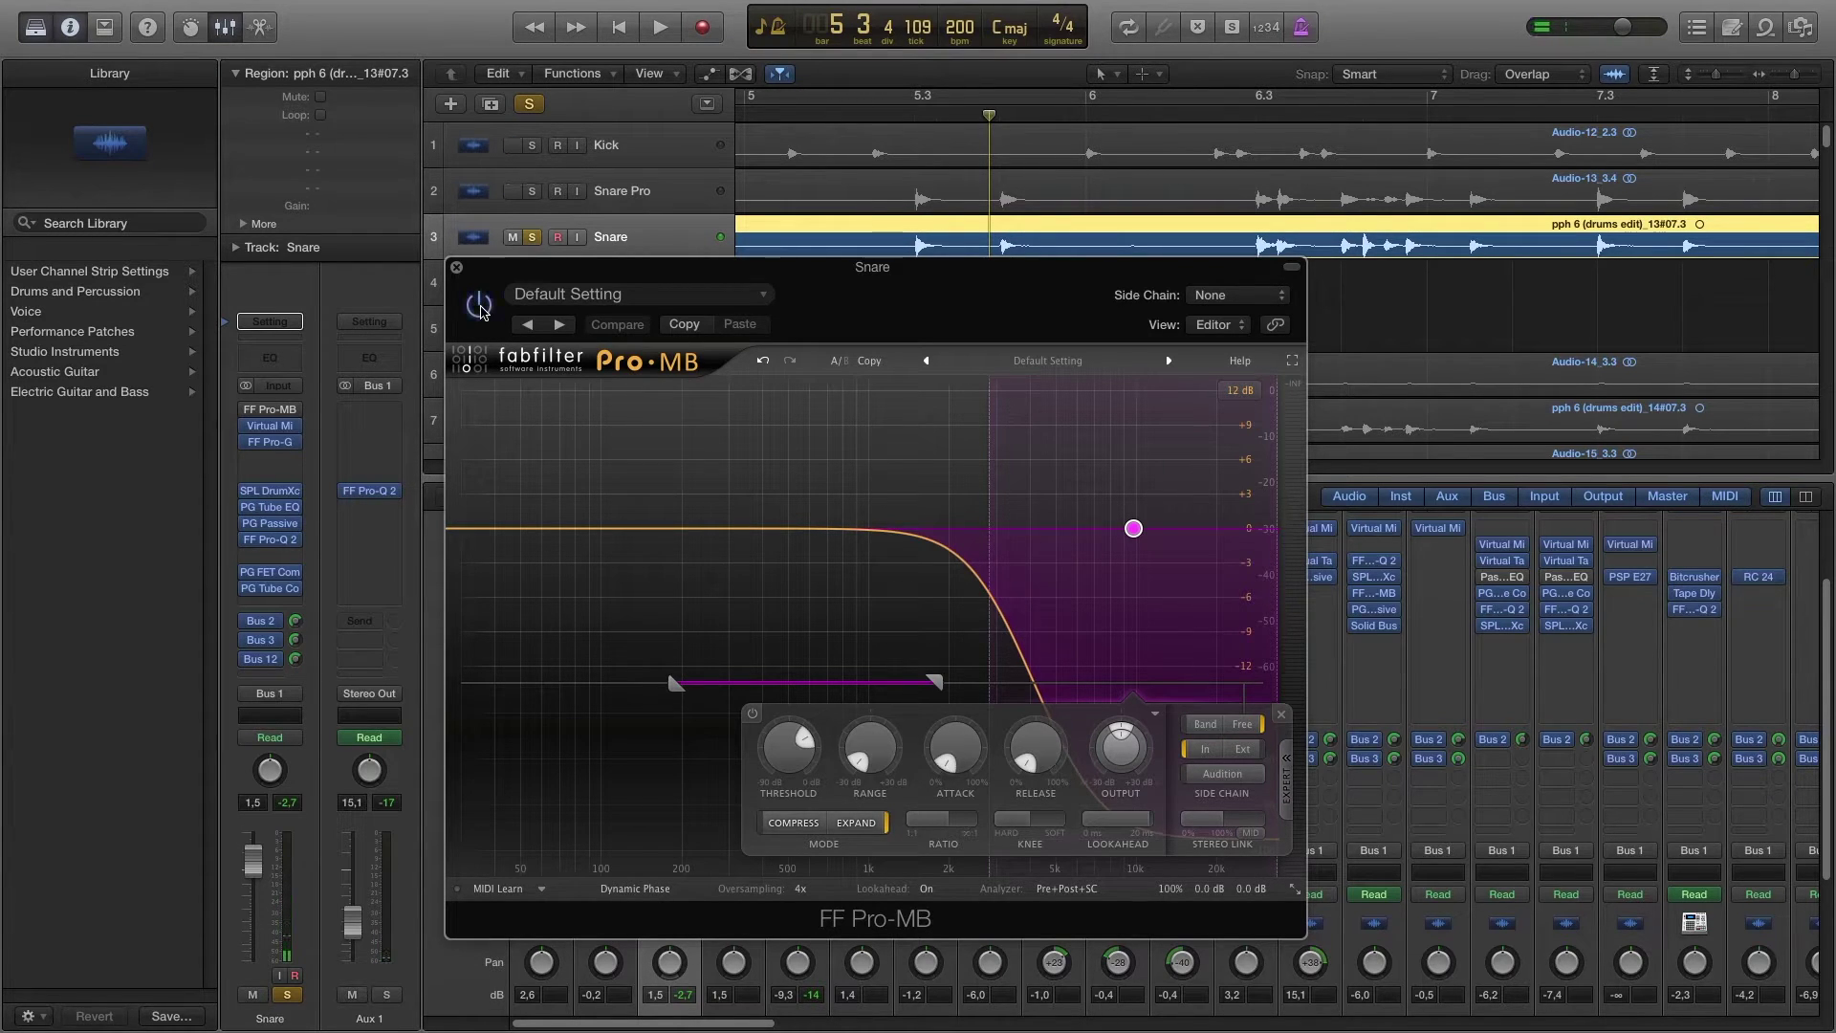
key(space)
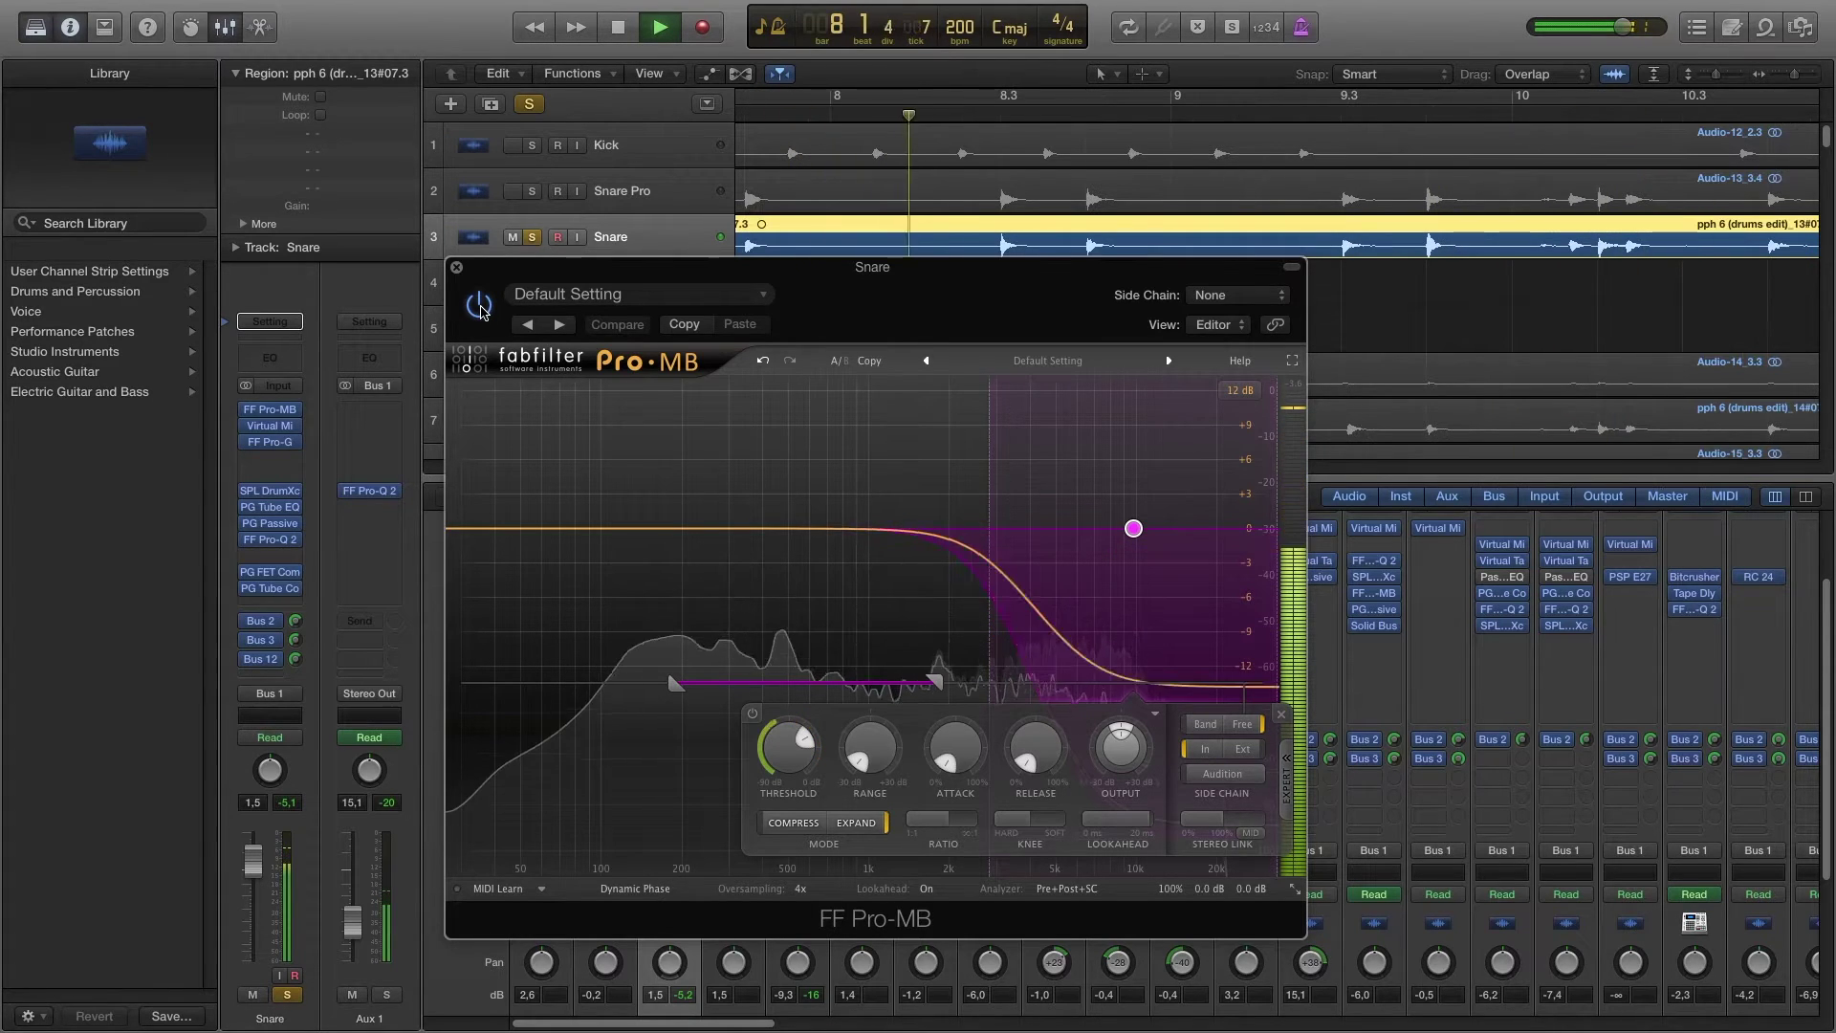
key(space)
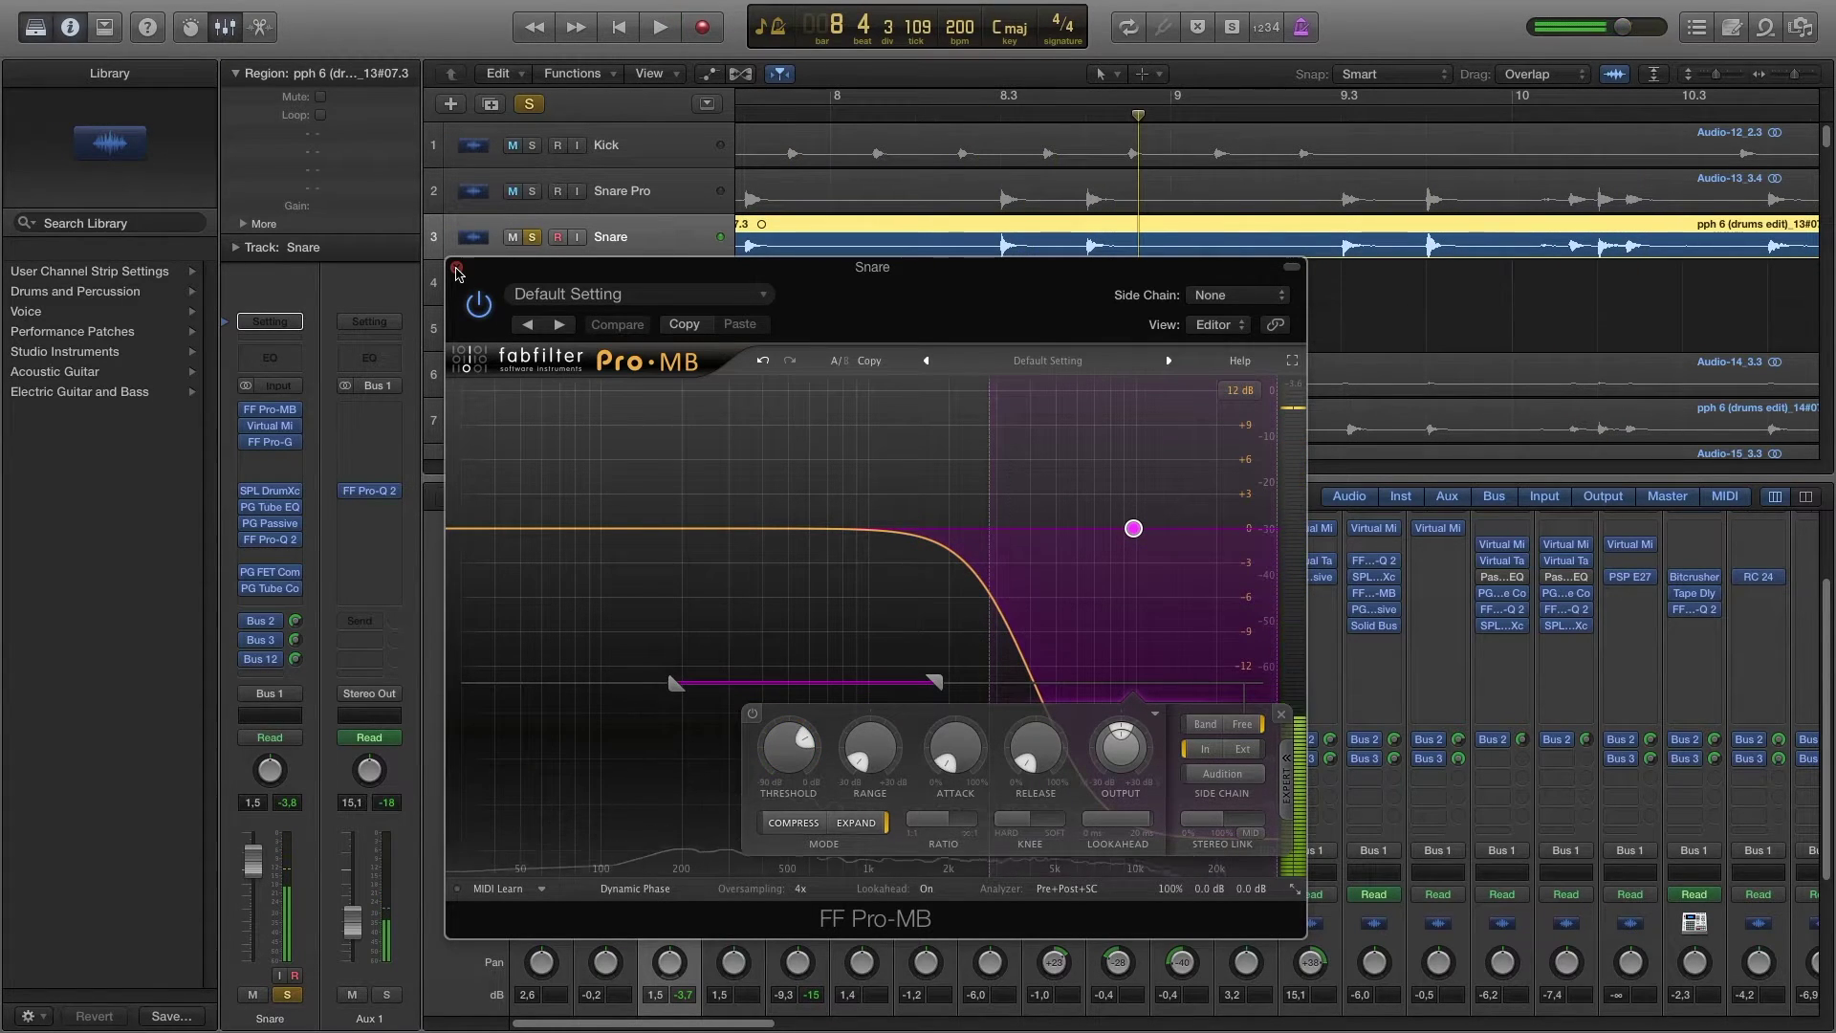
click(457, 268)
Step: Open Virtual Mix Rack on Snare, examine its Hollywood and VCC Channel modules, and close it
mouse_move(672, 548)
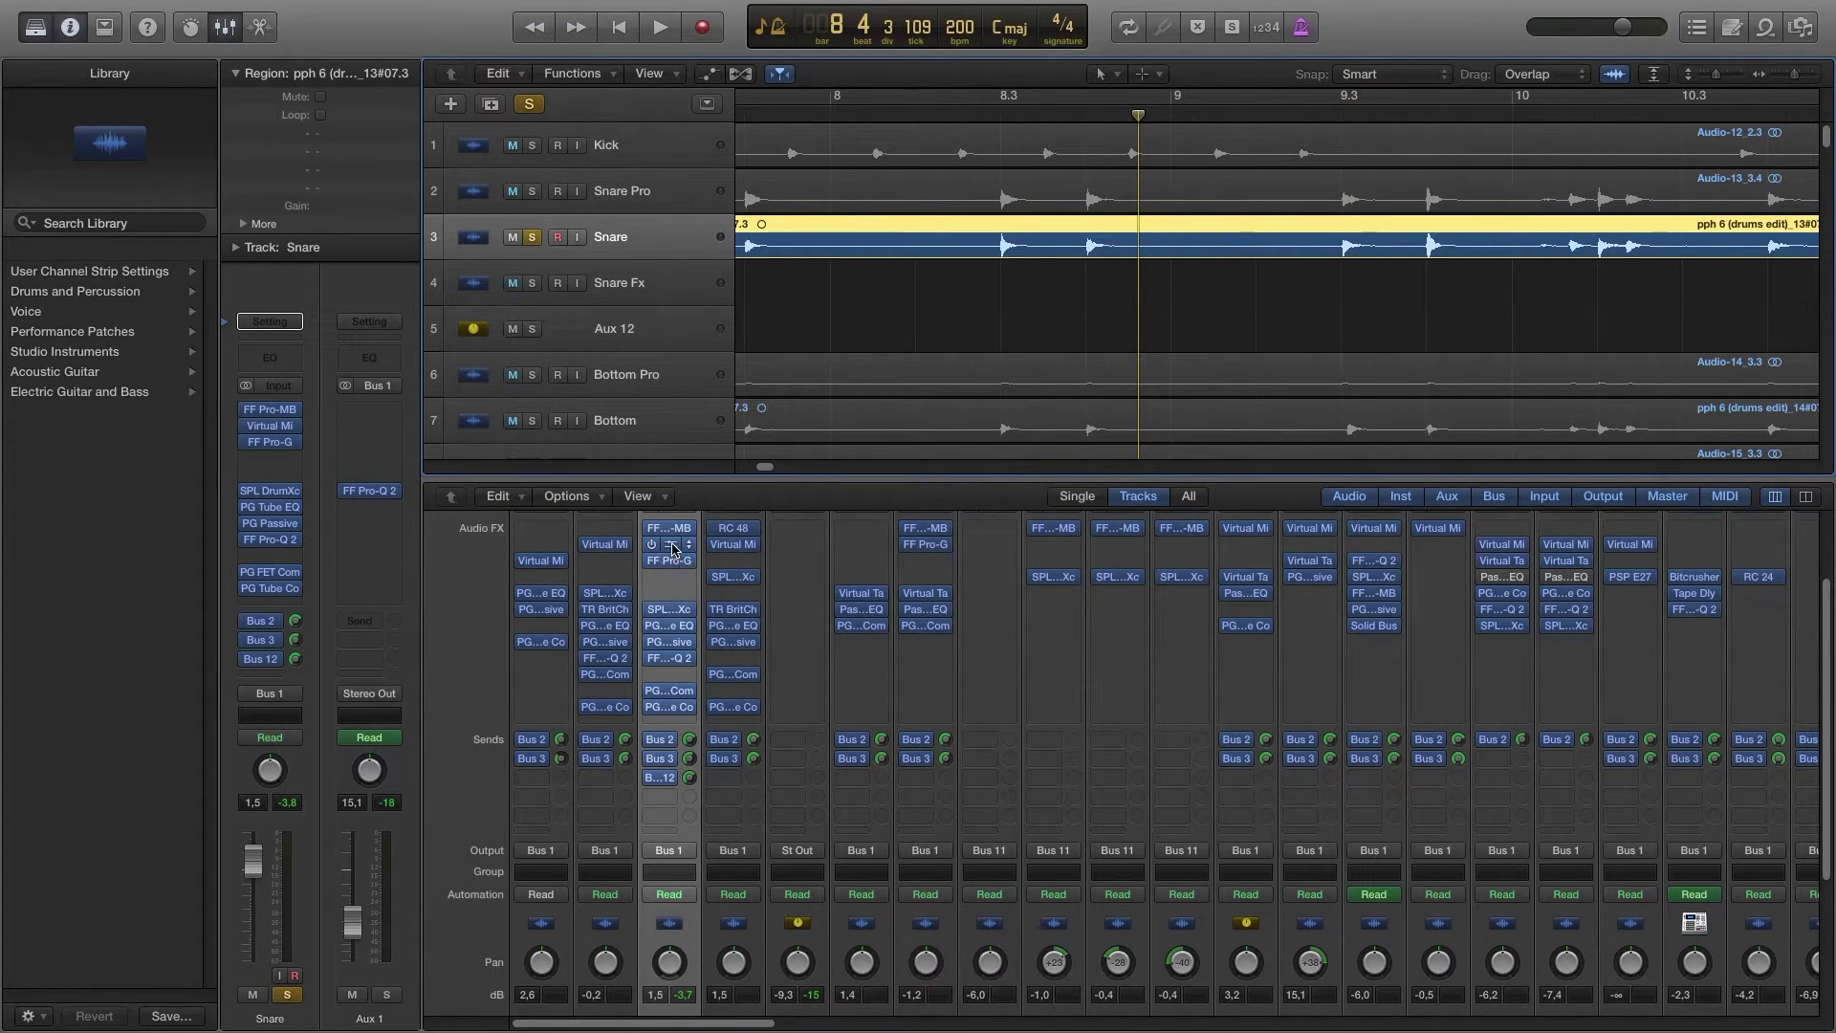
click(674, 545)
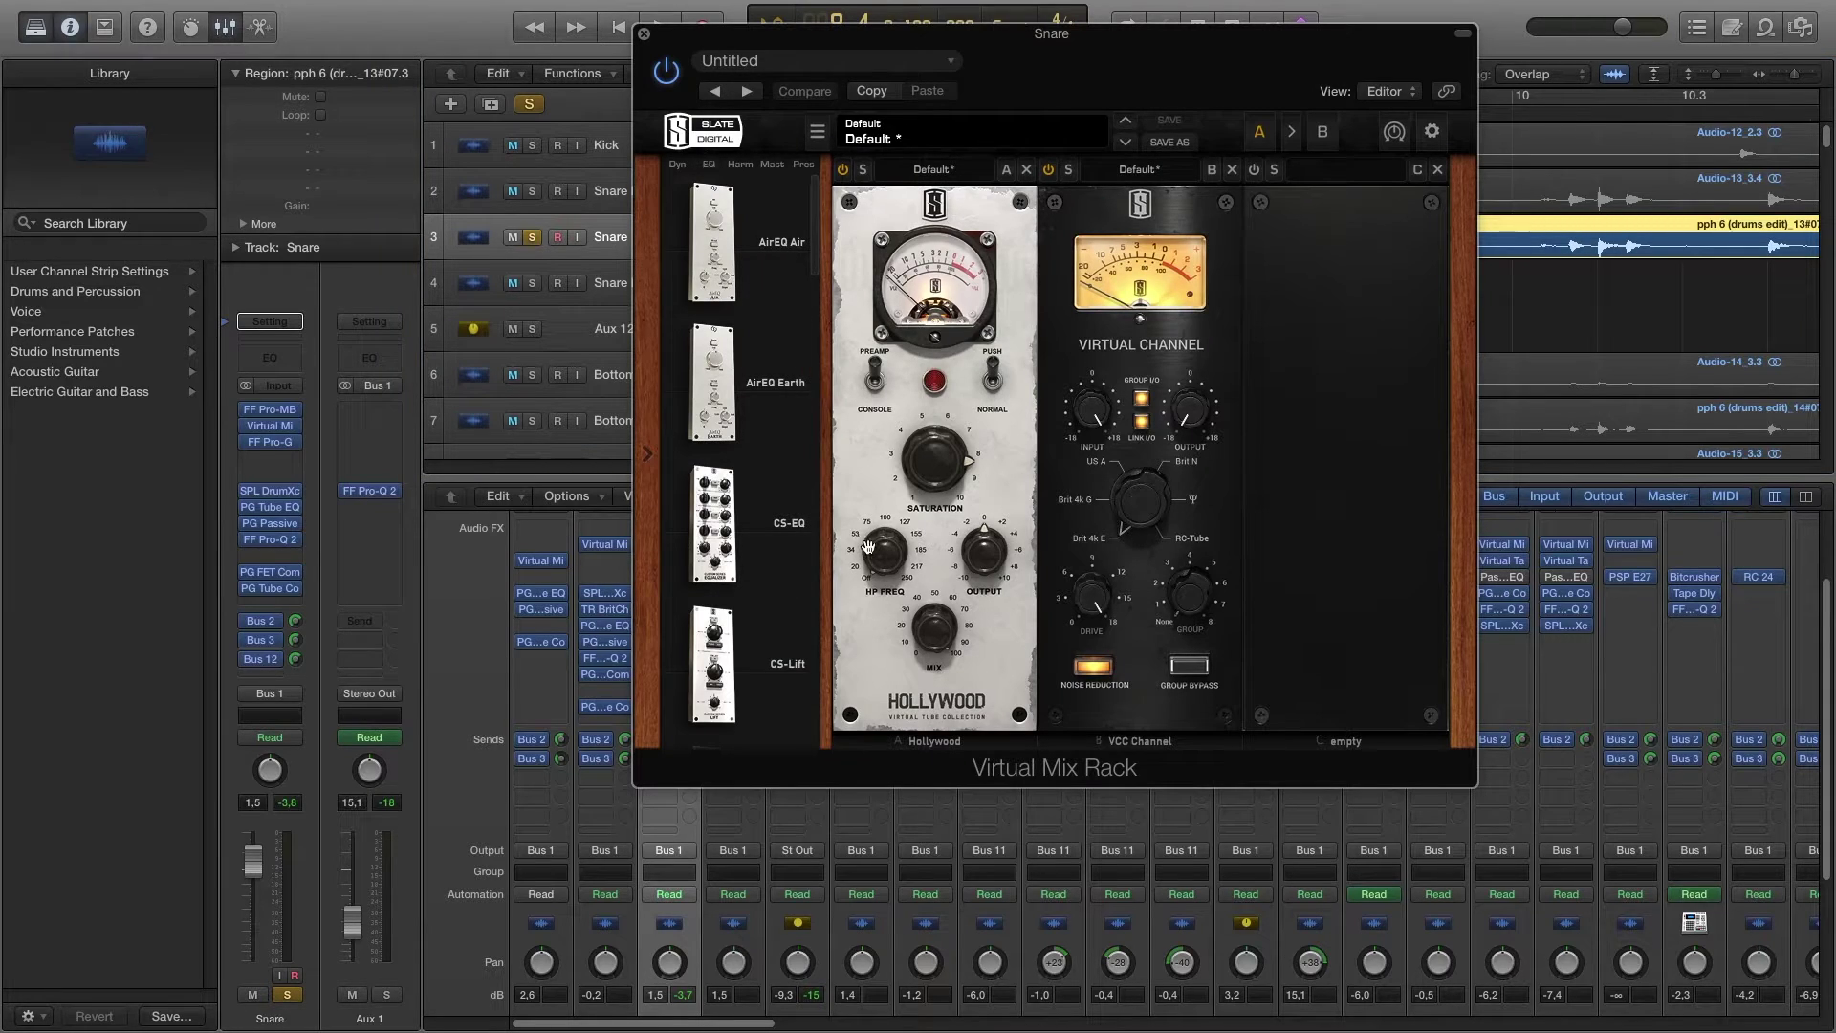
click(646, 35)
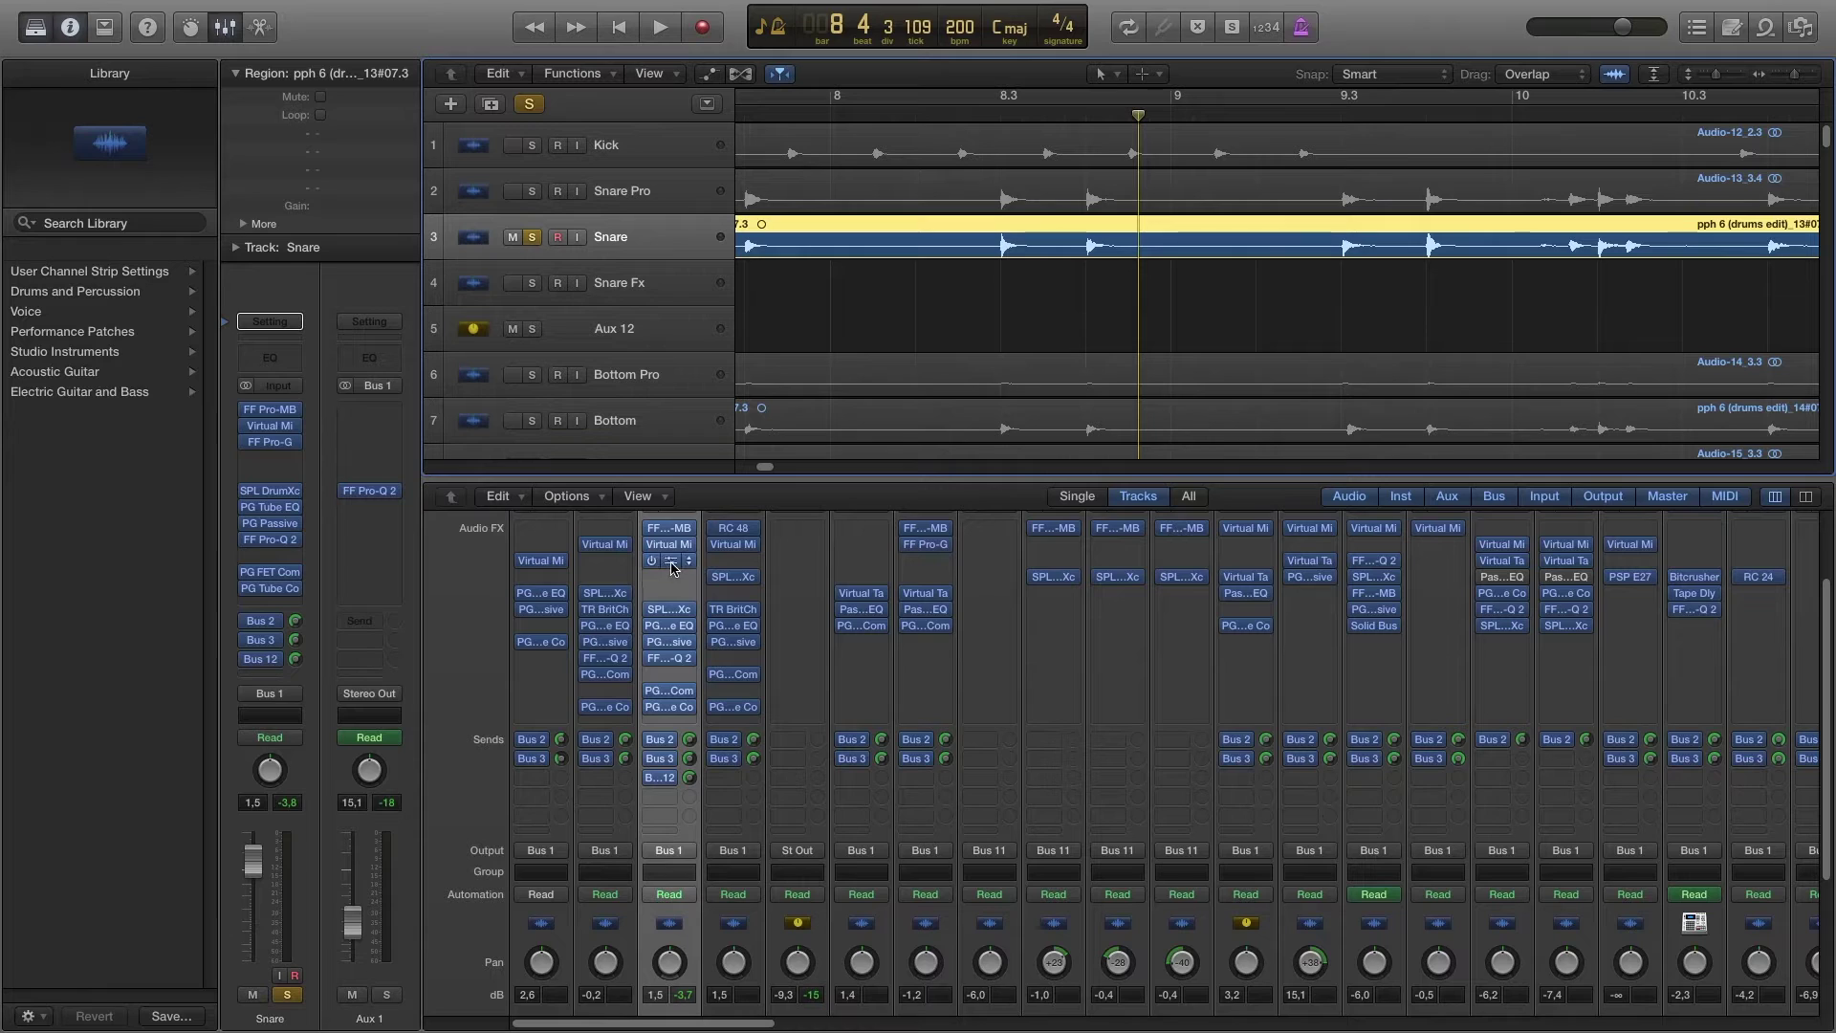
Step: Open FF Pro-G on Snare, examine its attack, release, ratio and lookahead settings, and close it
click(670, 560)
drag(1052, 206, 910, 343)
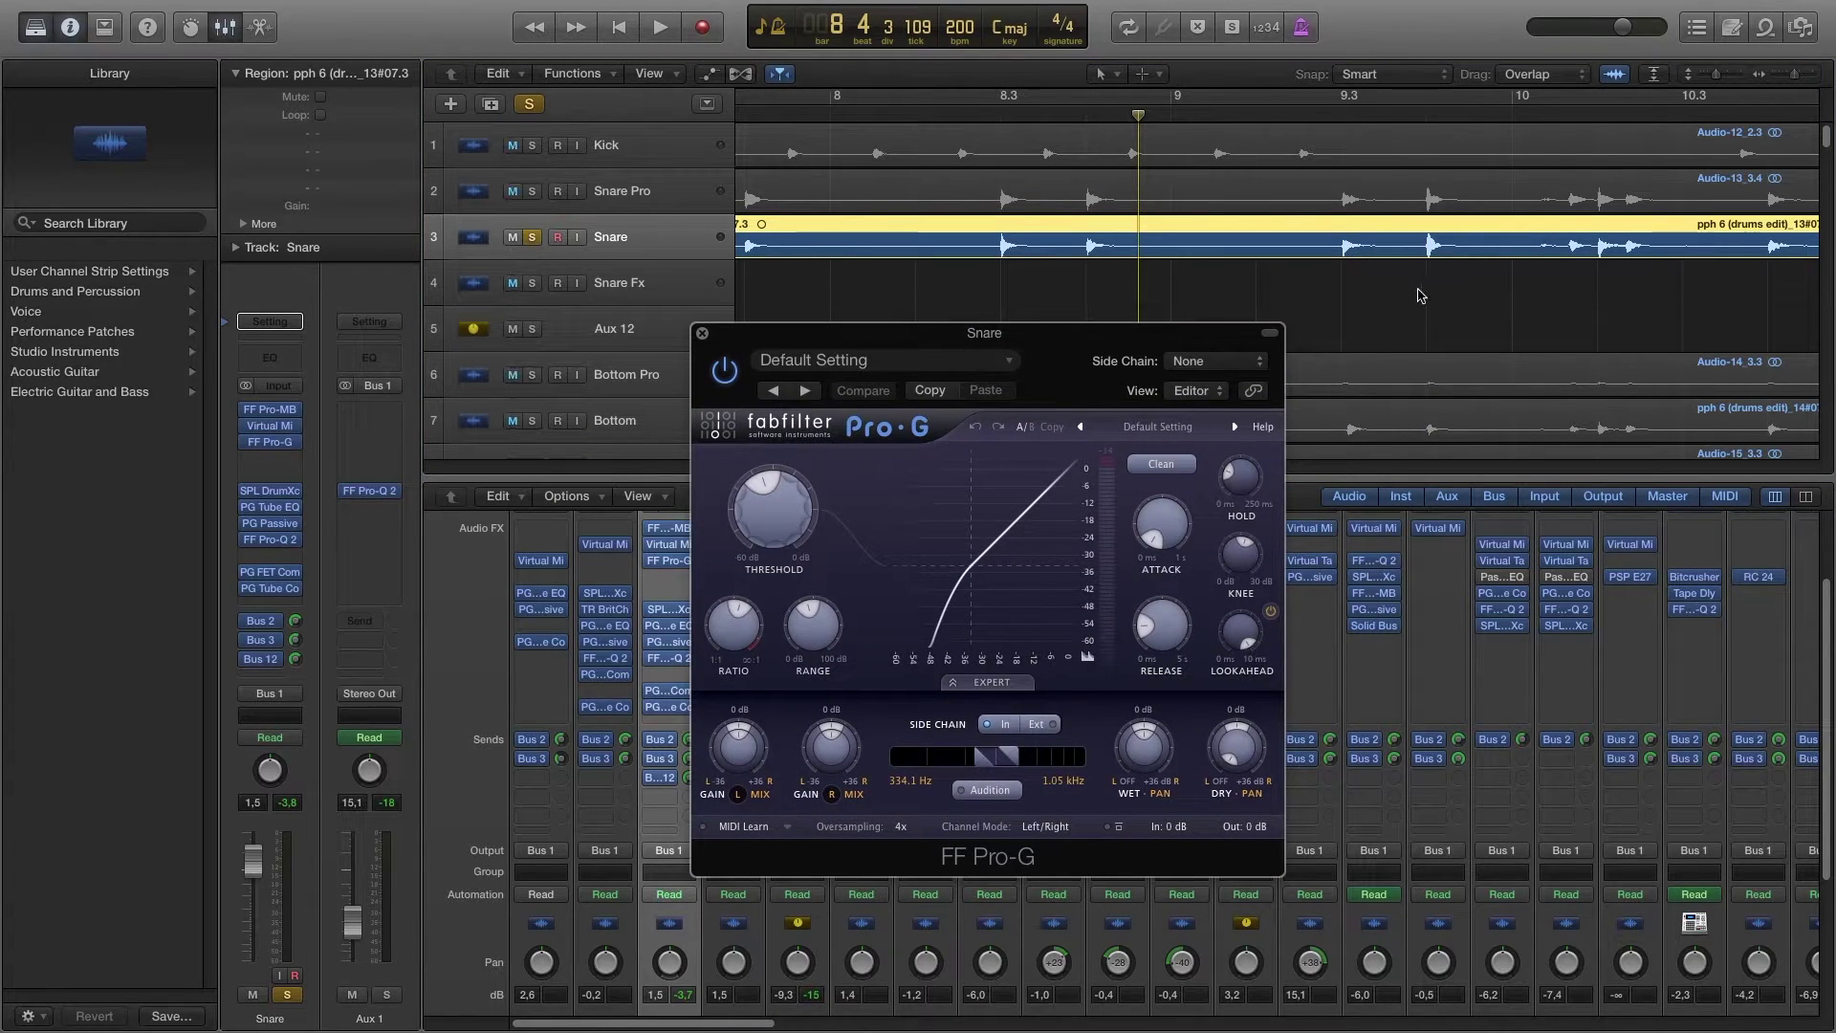
mouse_move(1153, 536)
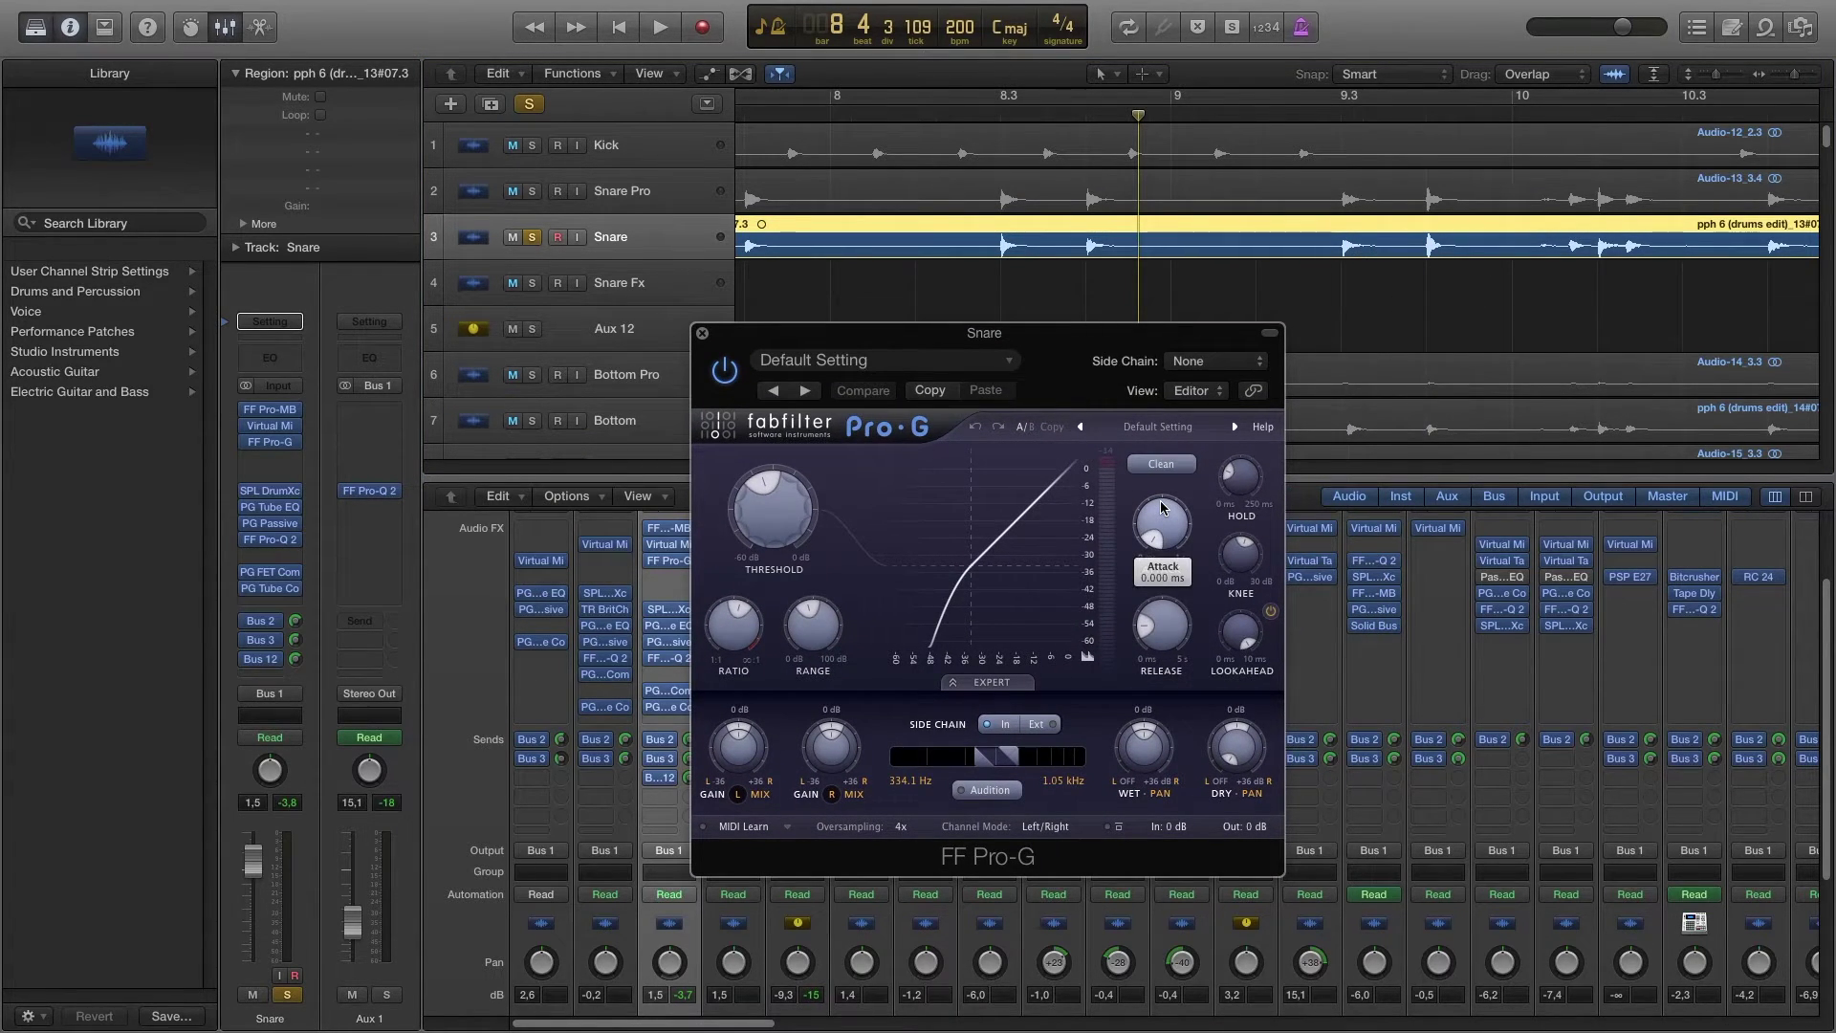
mouse_move(1161, 646)
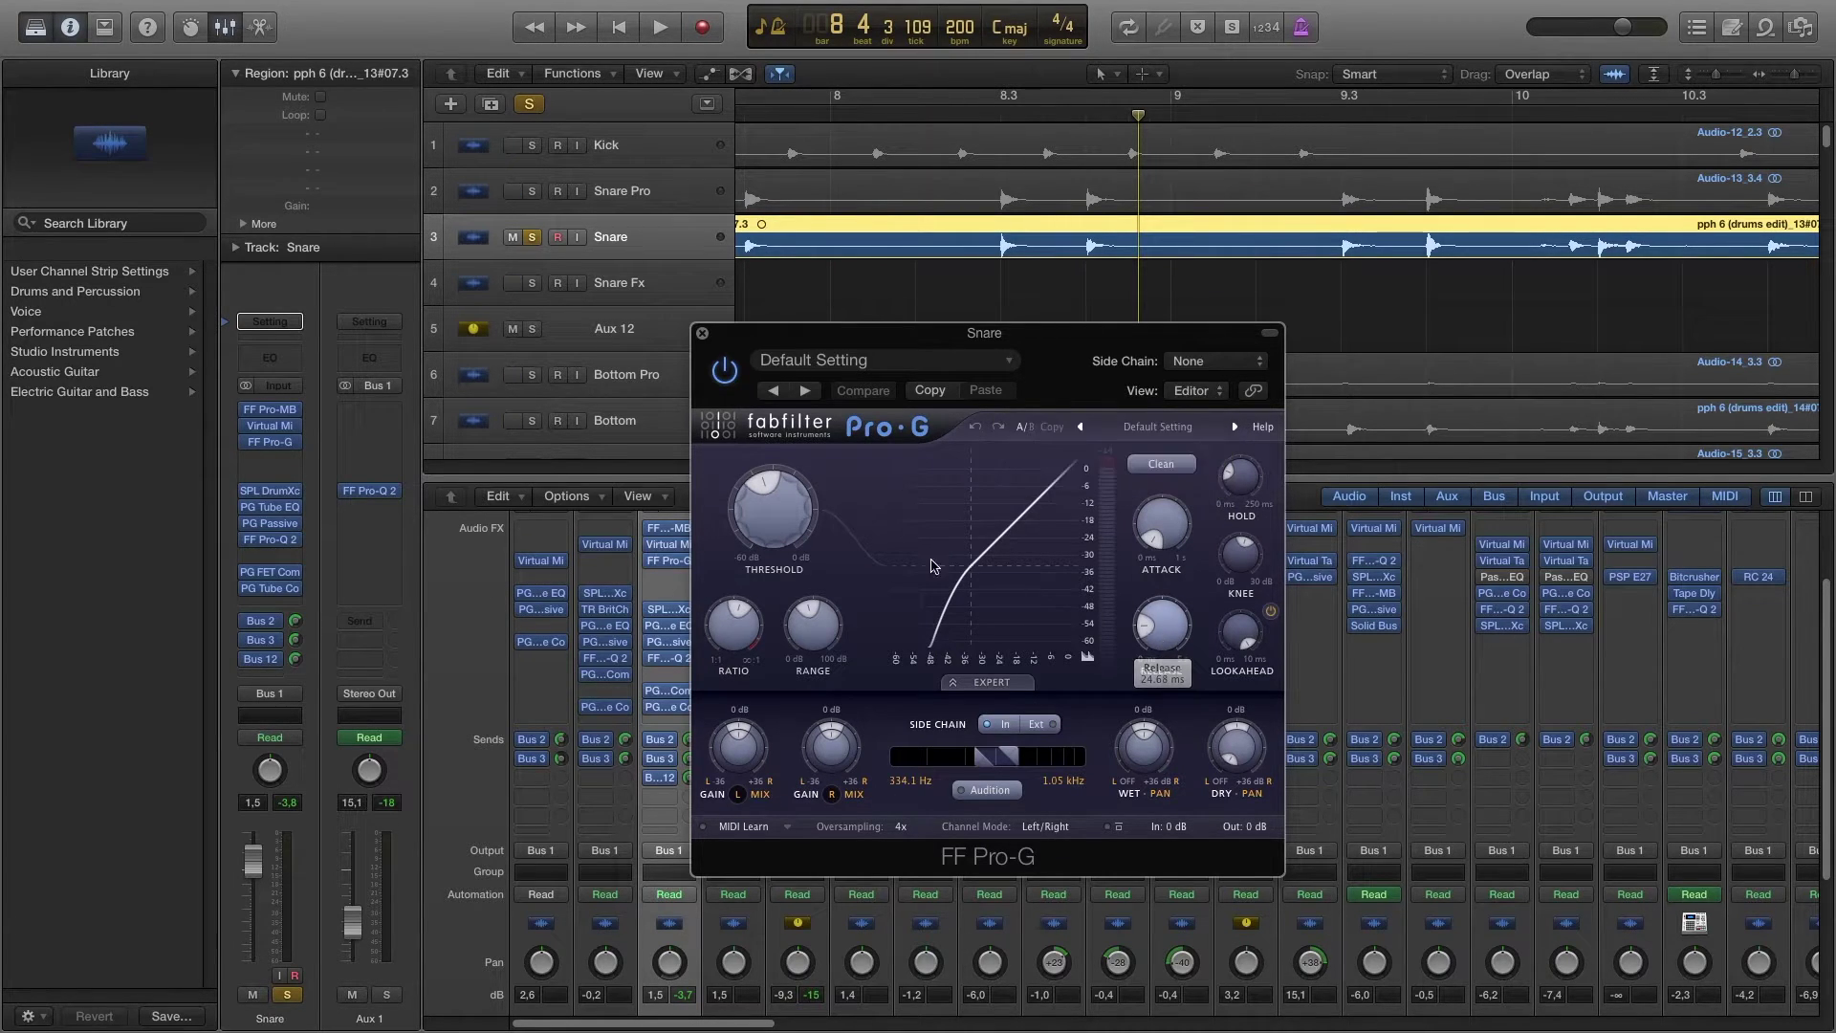
mouse_move(744, 626)
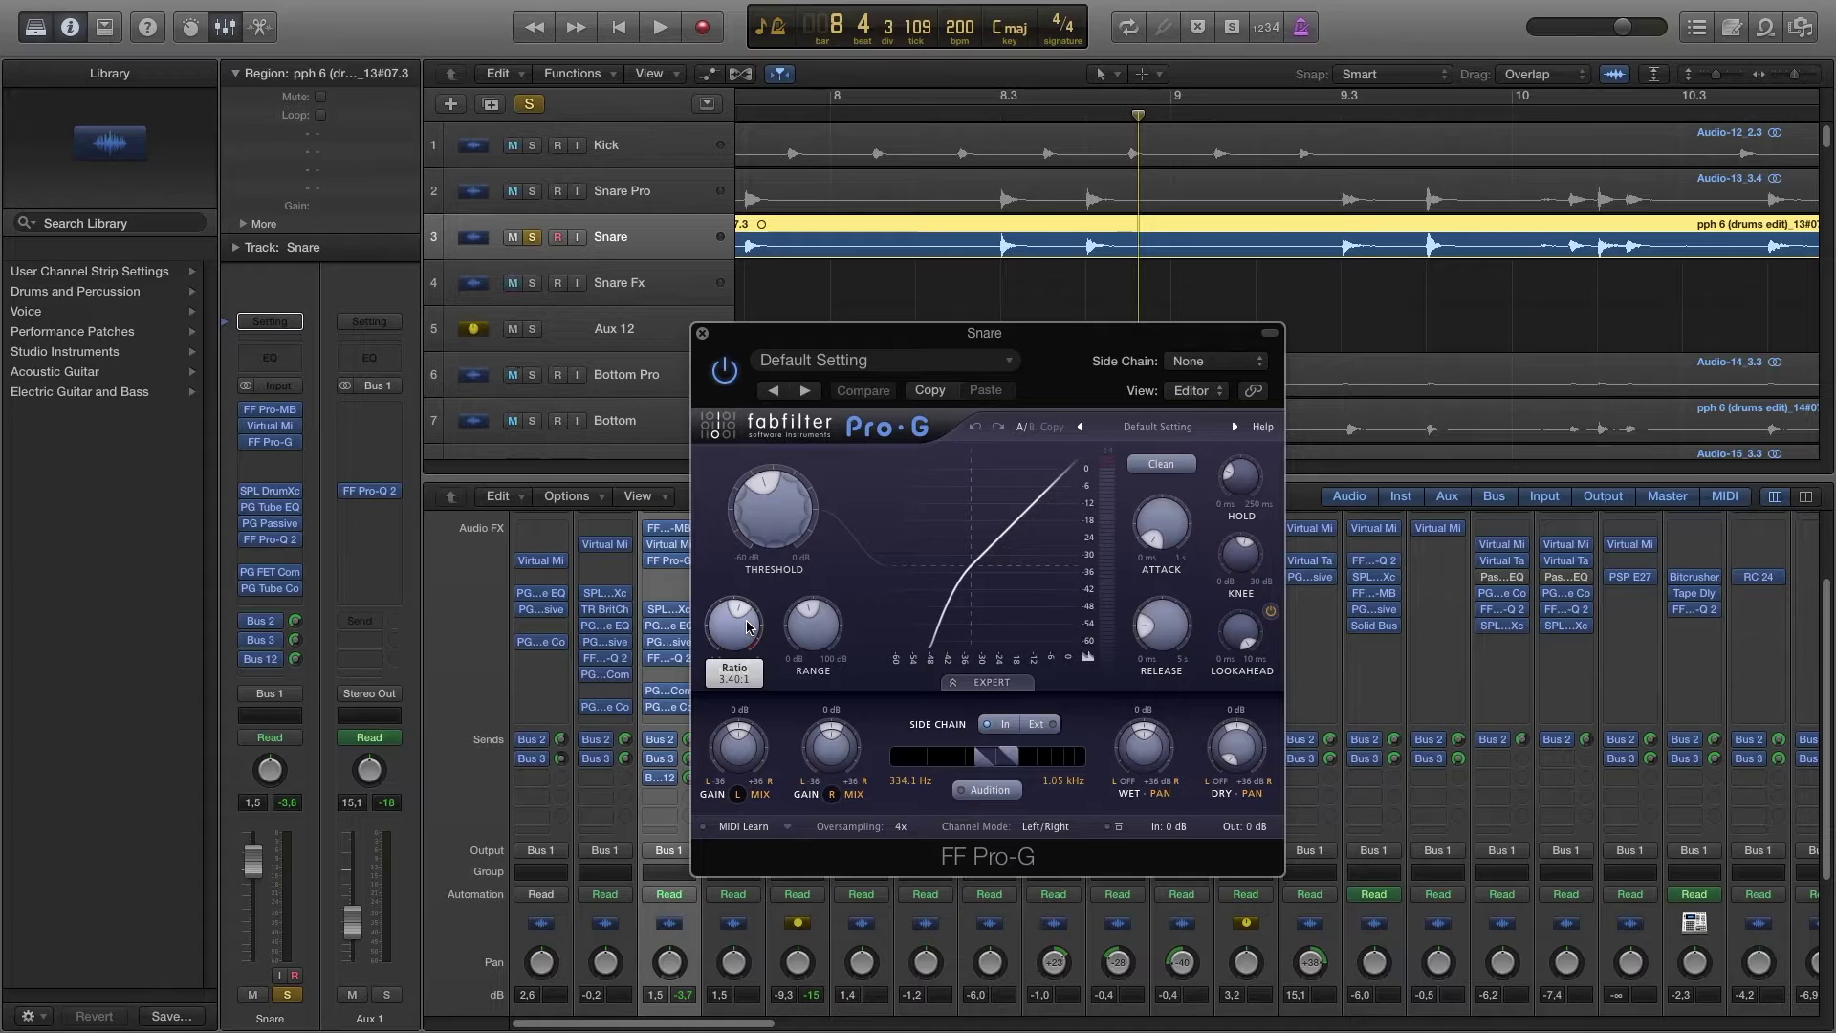
mouse_move(1237, 636)
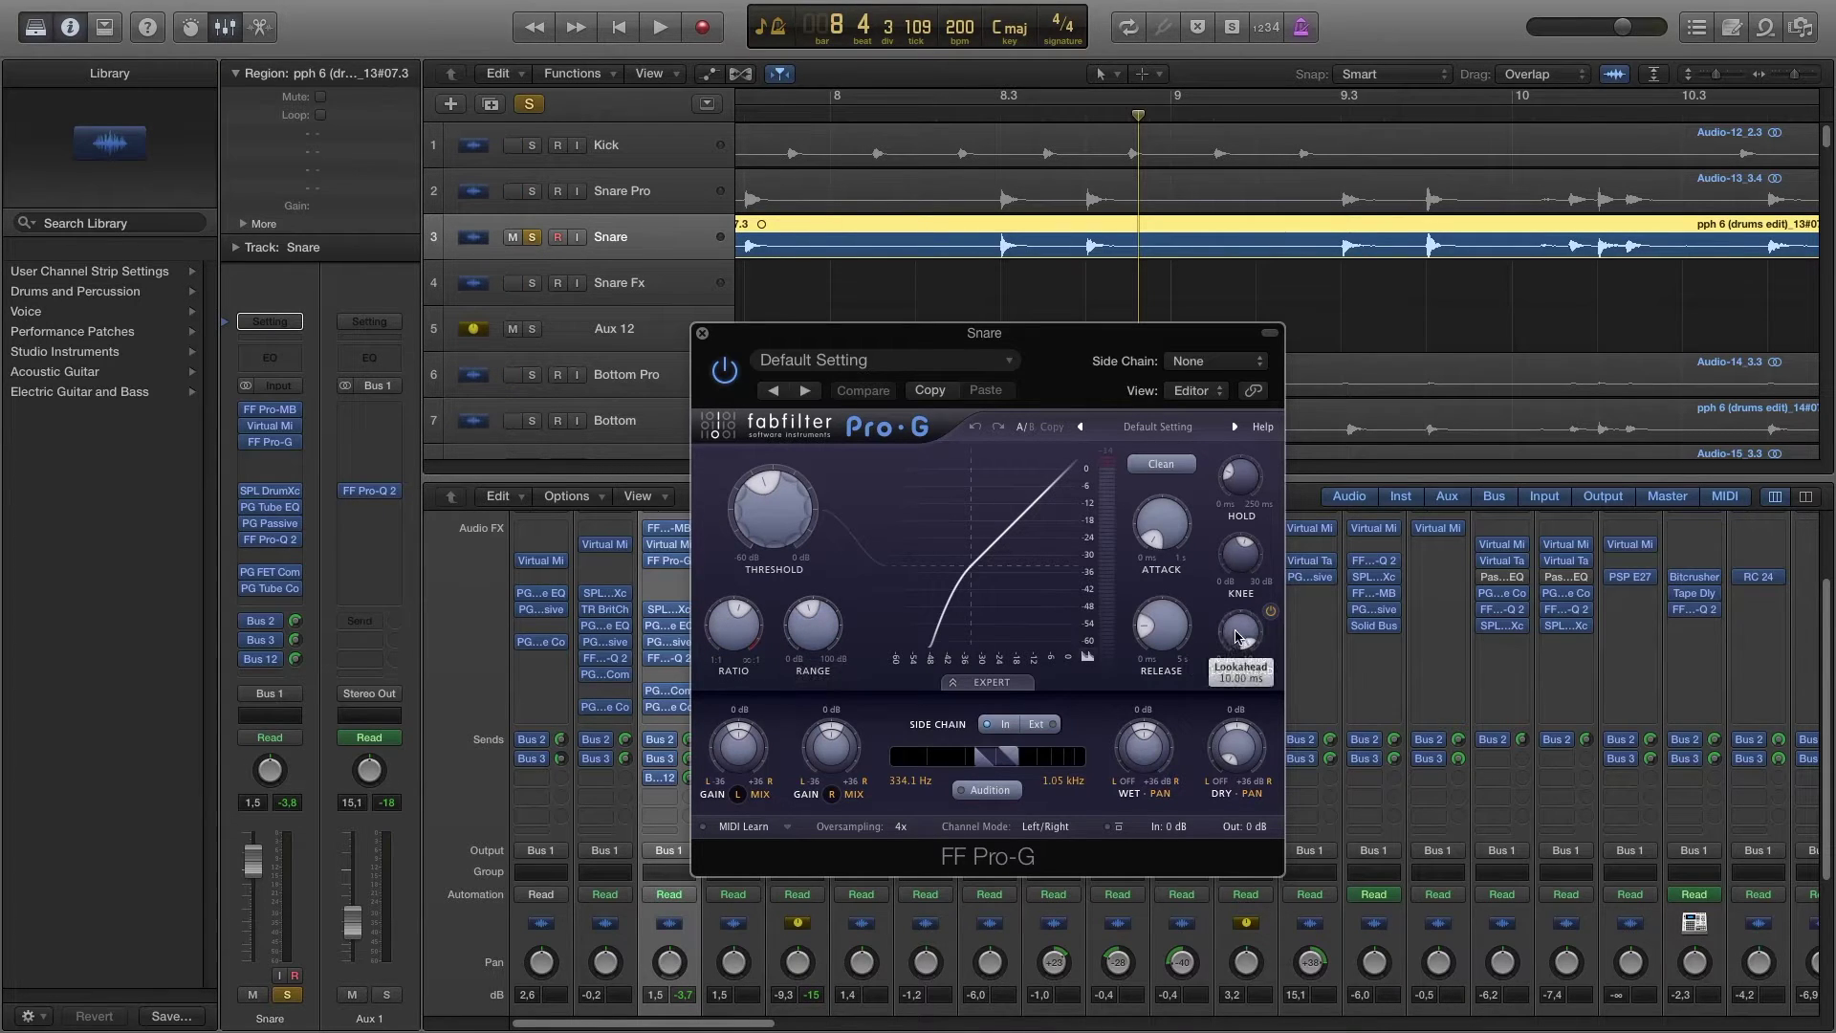
click(703, 334)
Step: Review SPL DrumXchanger on Snare, and inspect the boost settings in PG Tube EQ's Hi/Lo section
click(675, 613)
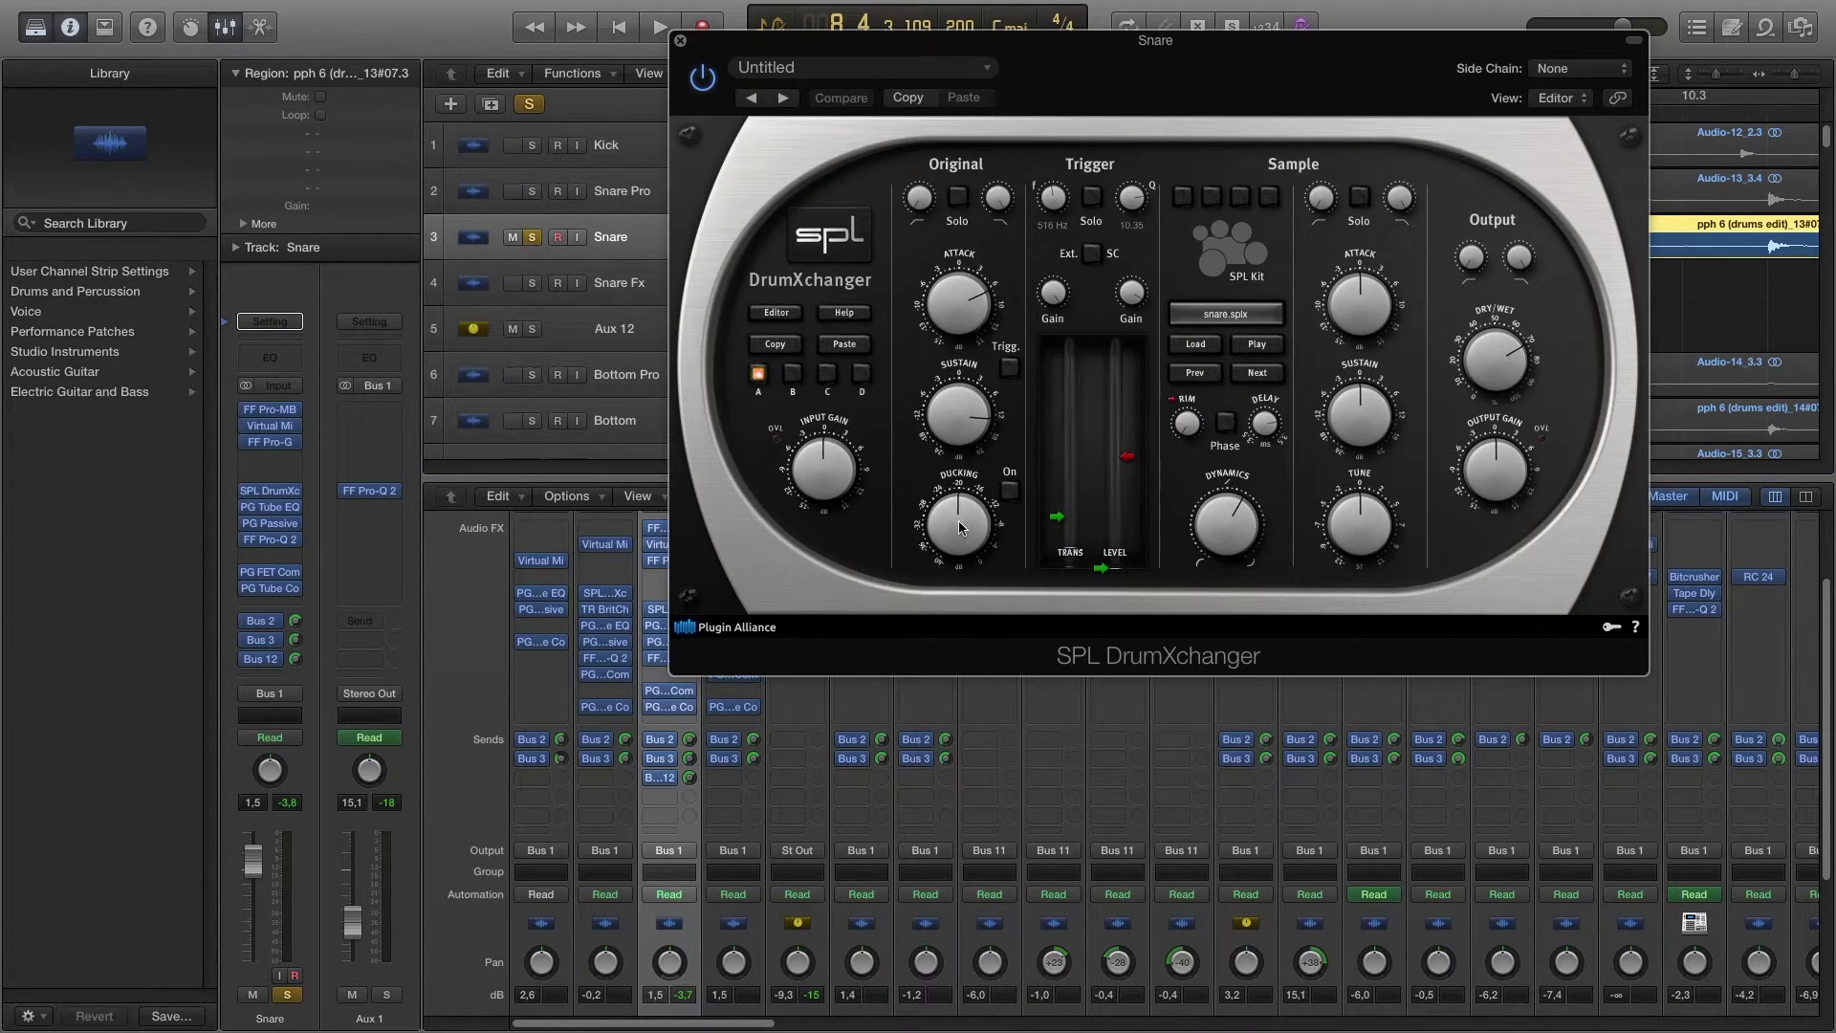
click(681, 43)
click(677, 626)
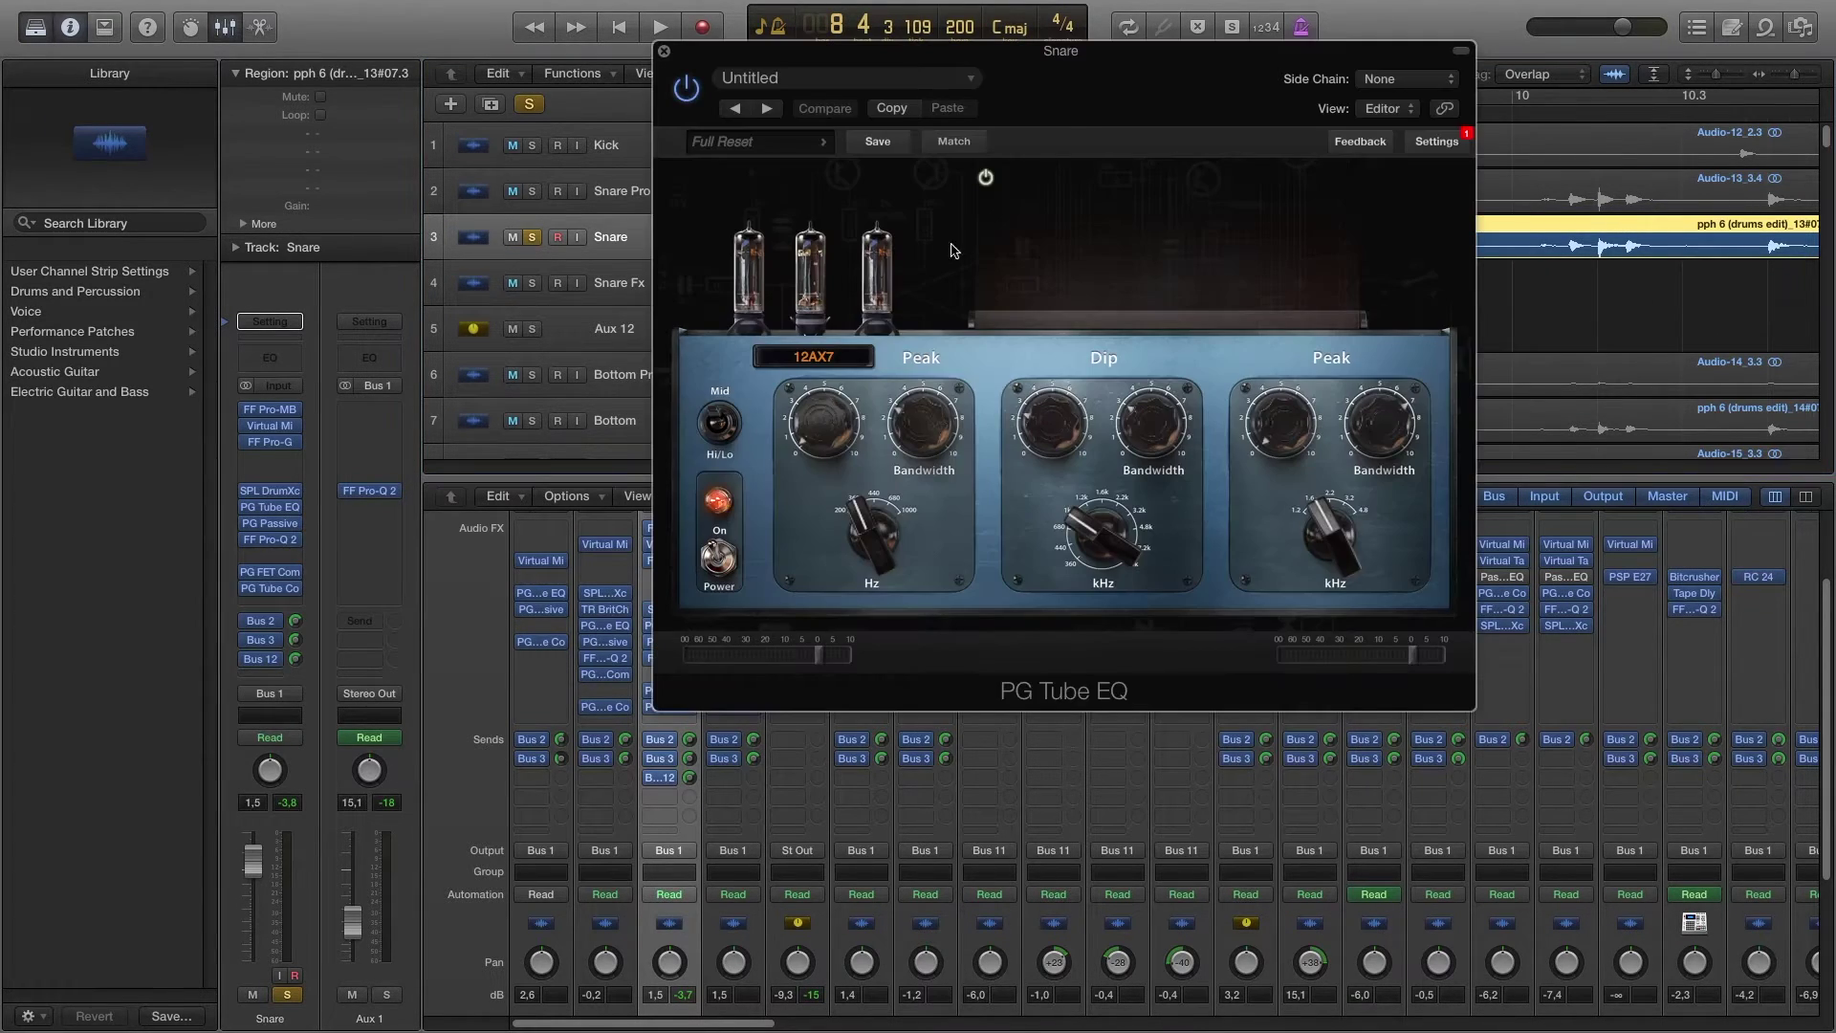
click(719, 423)
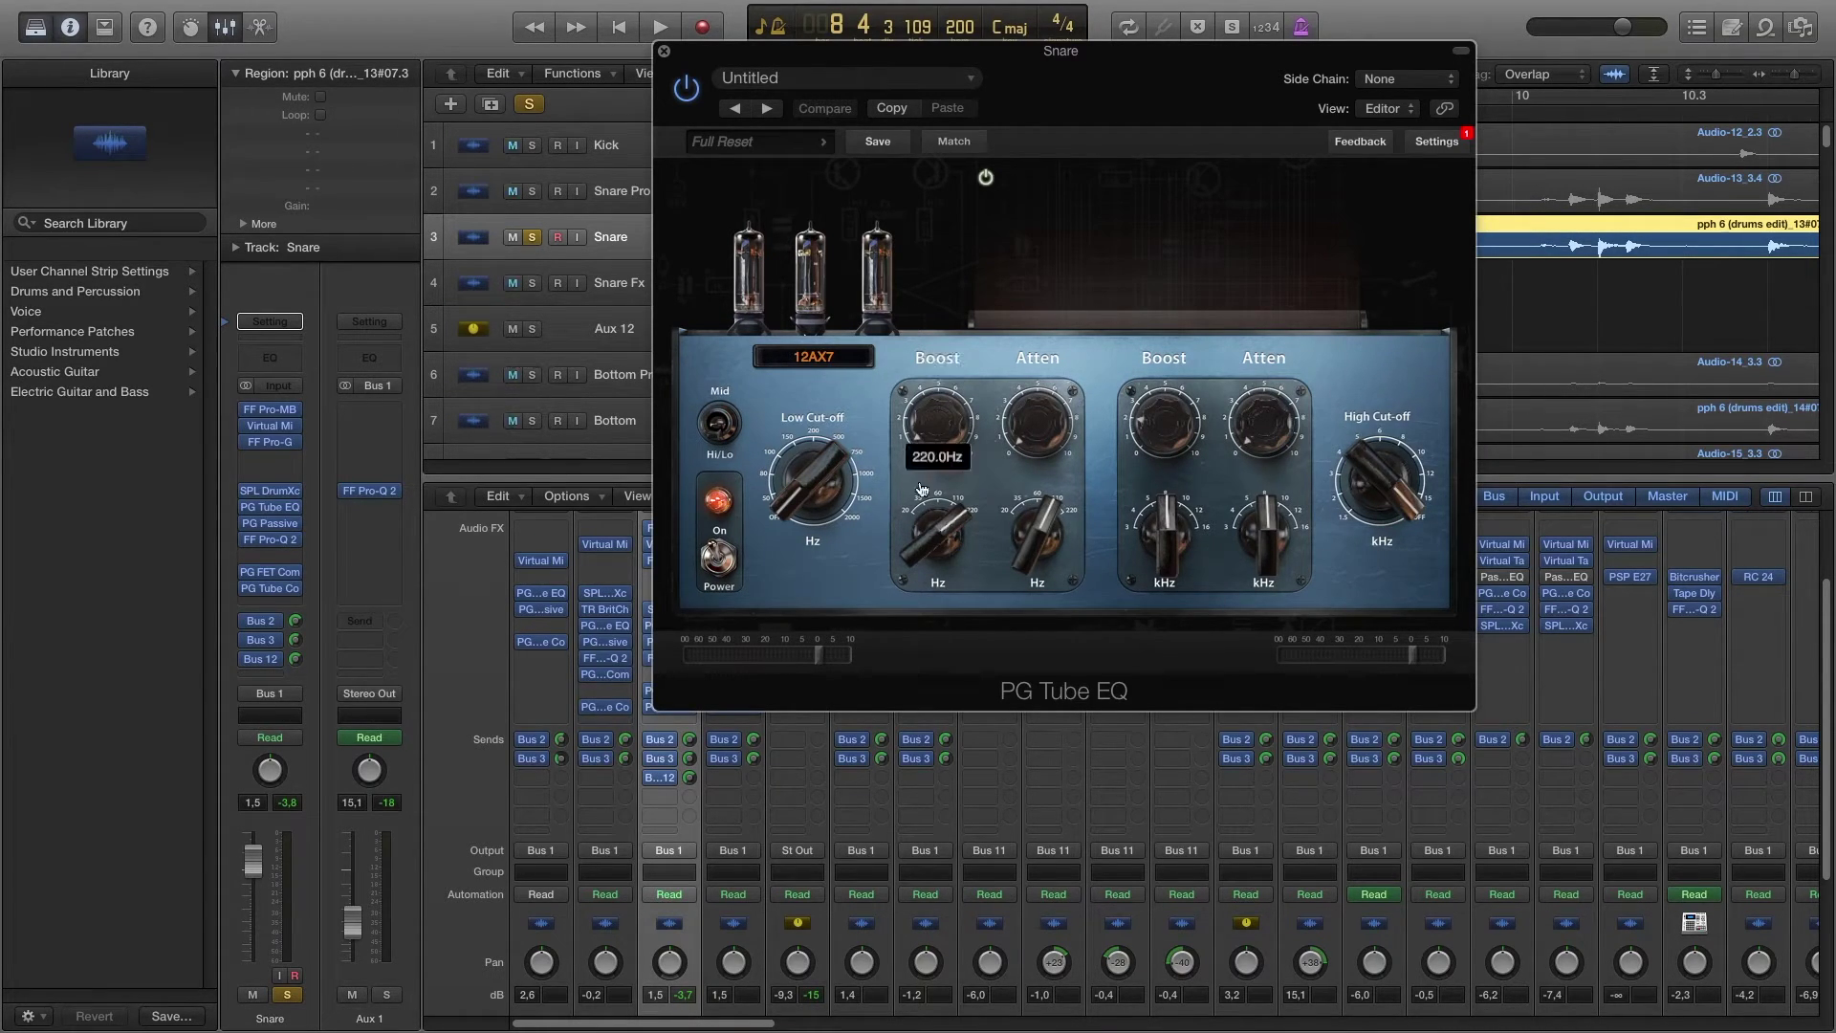
mouse_move(949, 443)
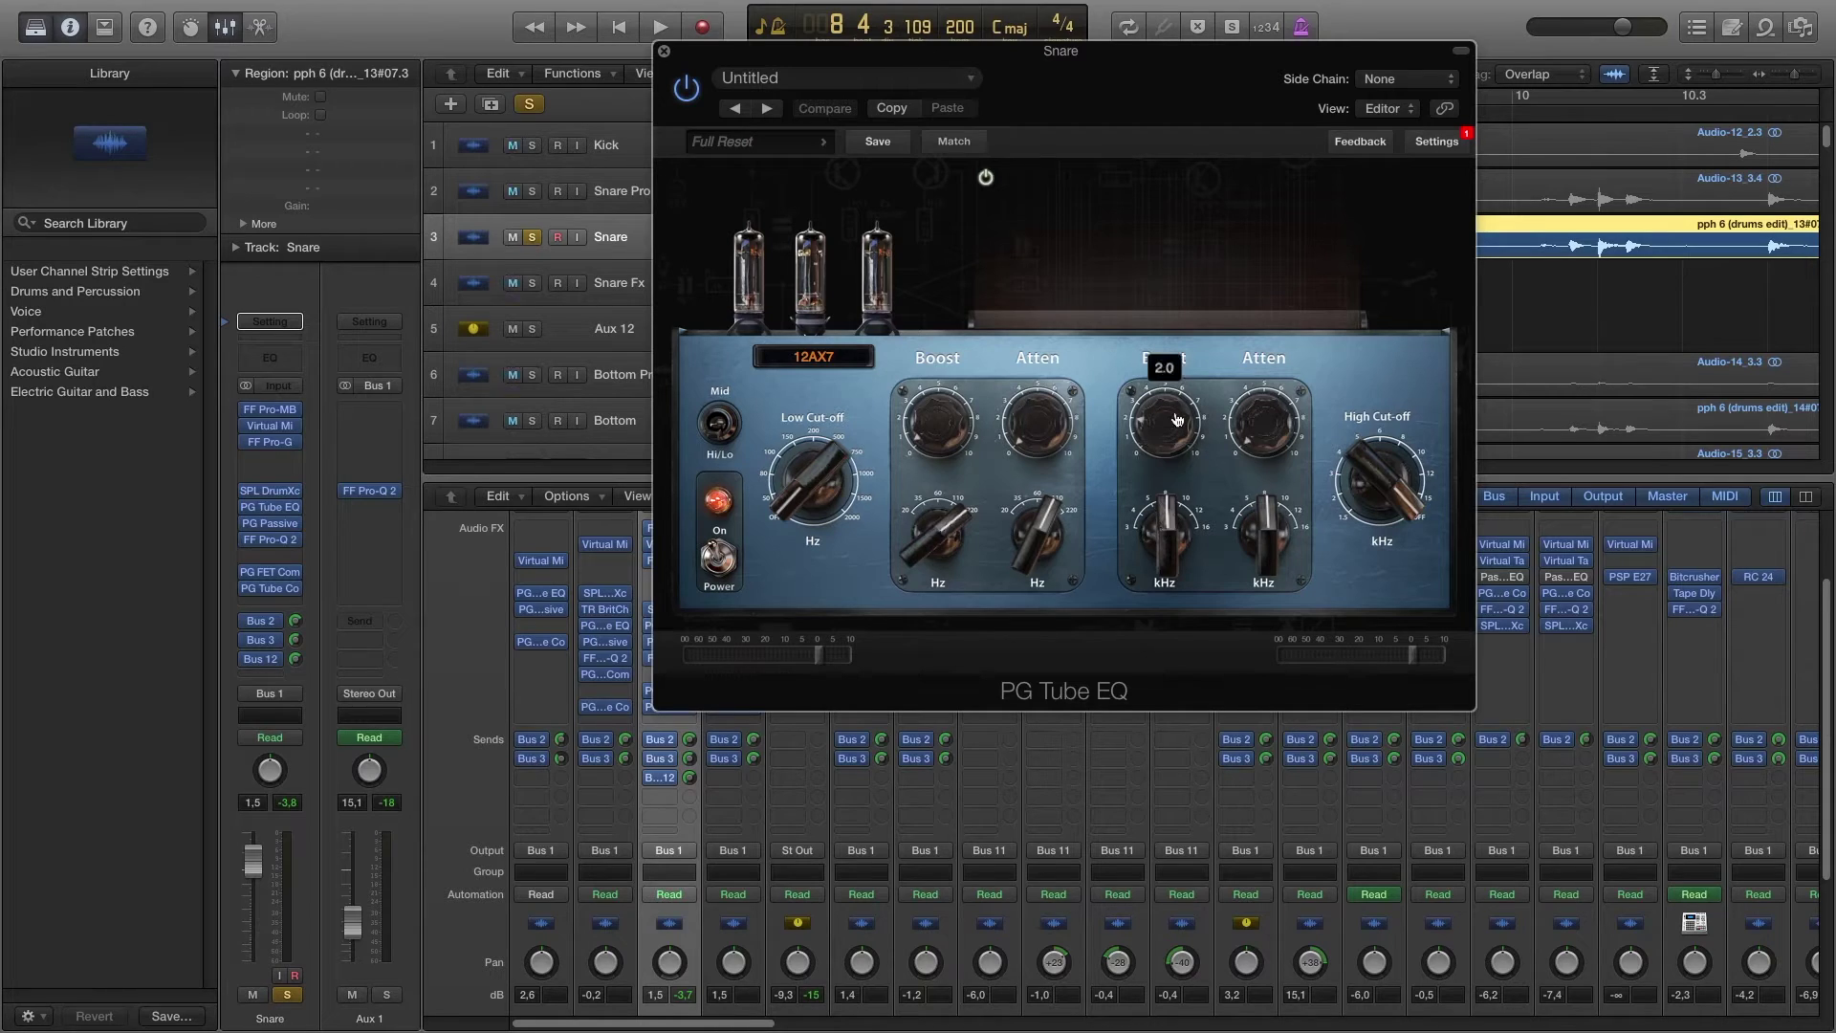
Step: Return PG Tube EQ to its Mid section, examine the dip amount, frequency and bandwidth, and close the plug-in
click(723, 425)
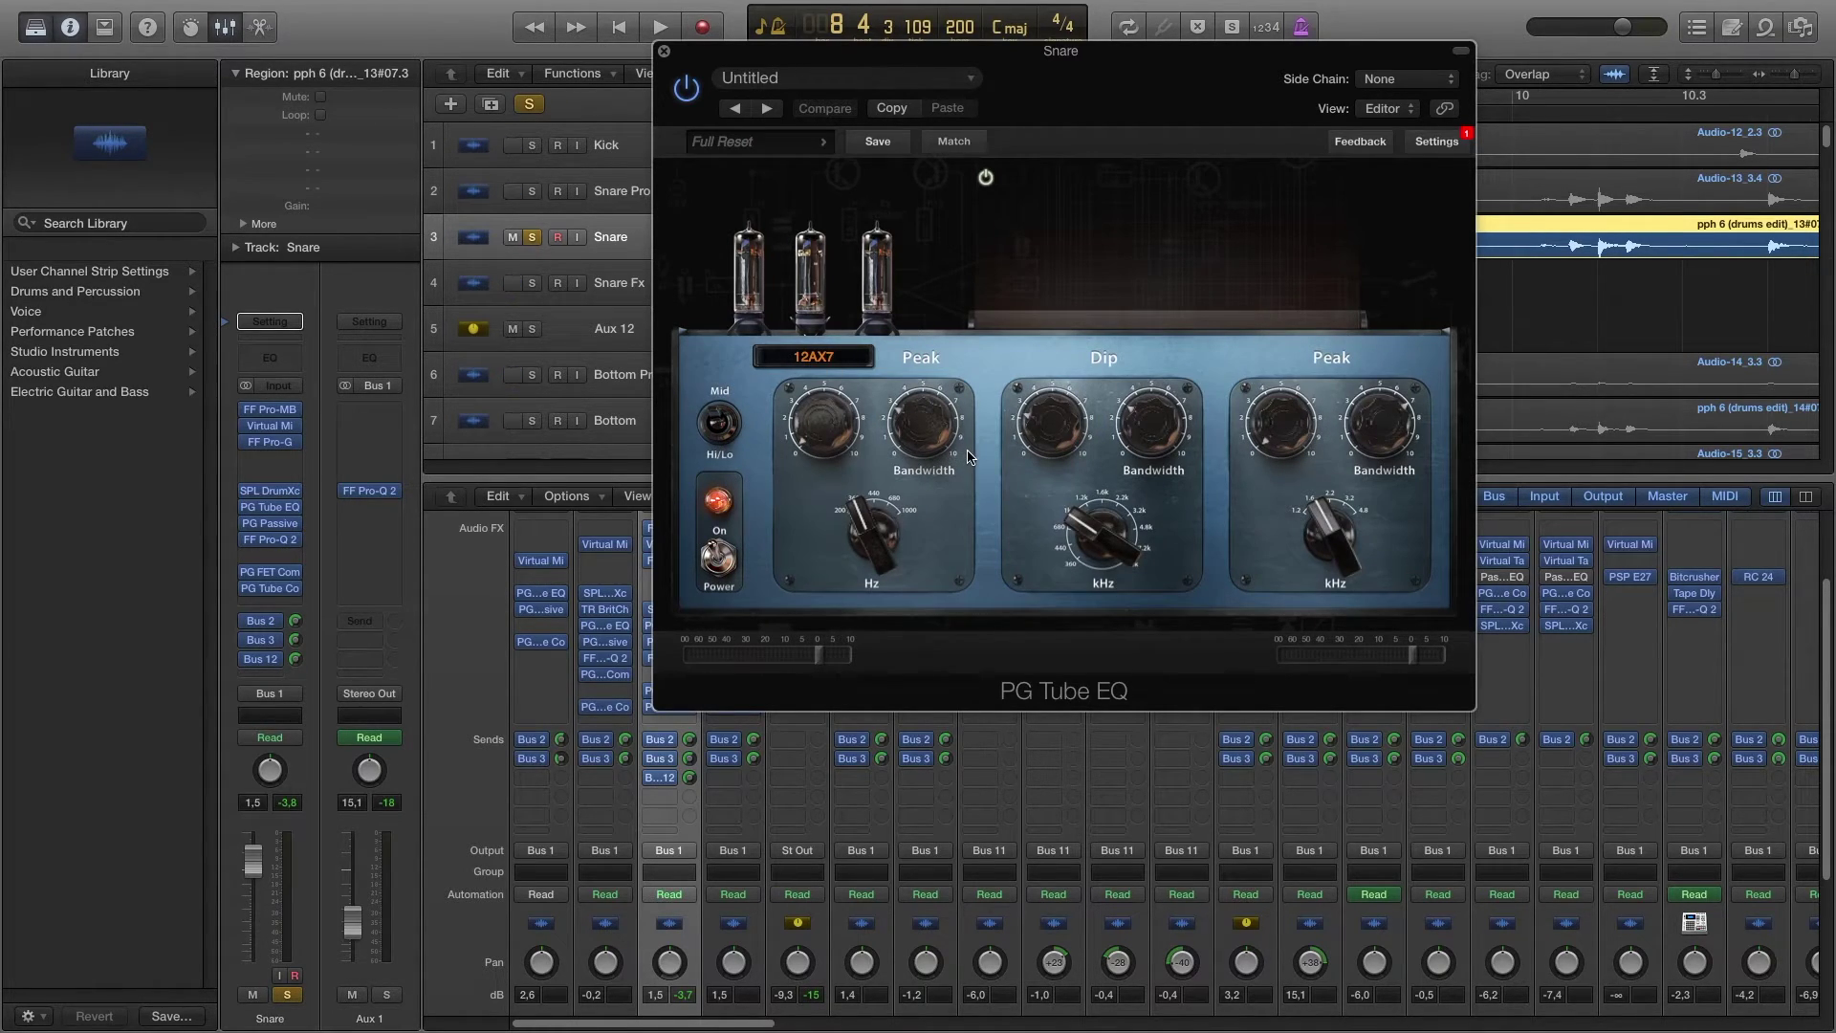
mouse_move(1073, 421)
mouse_move(1108, 555)
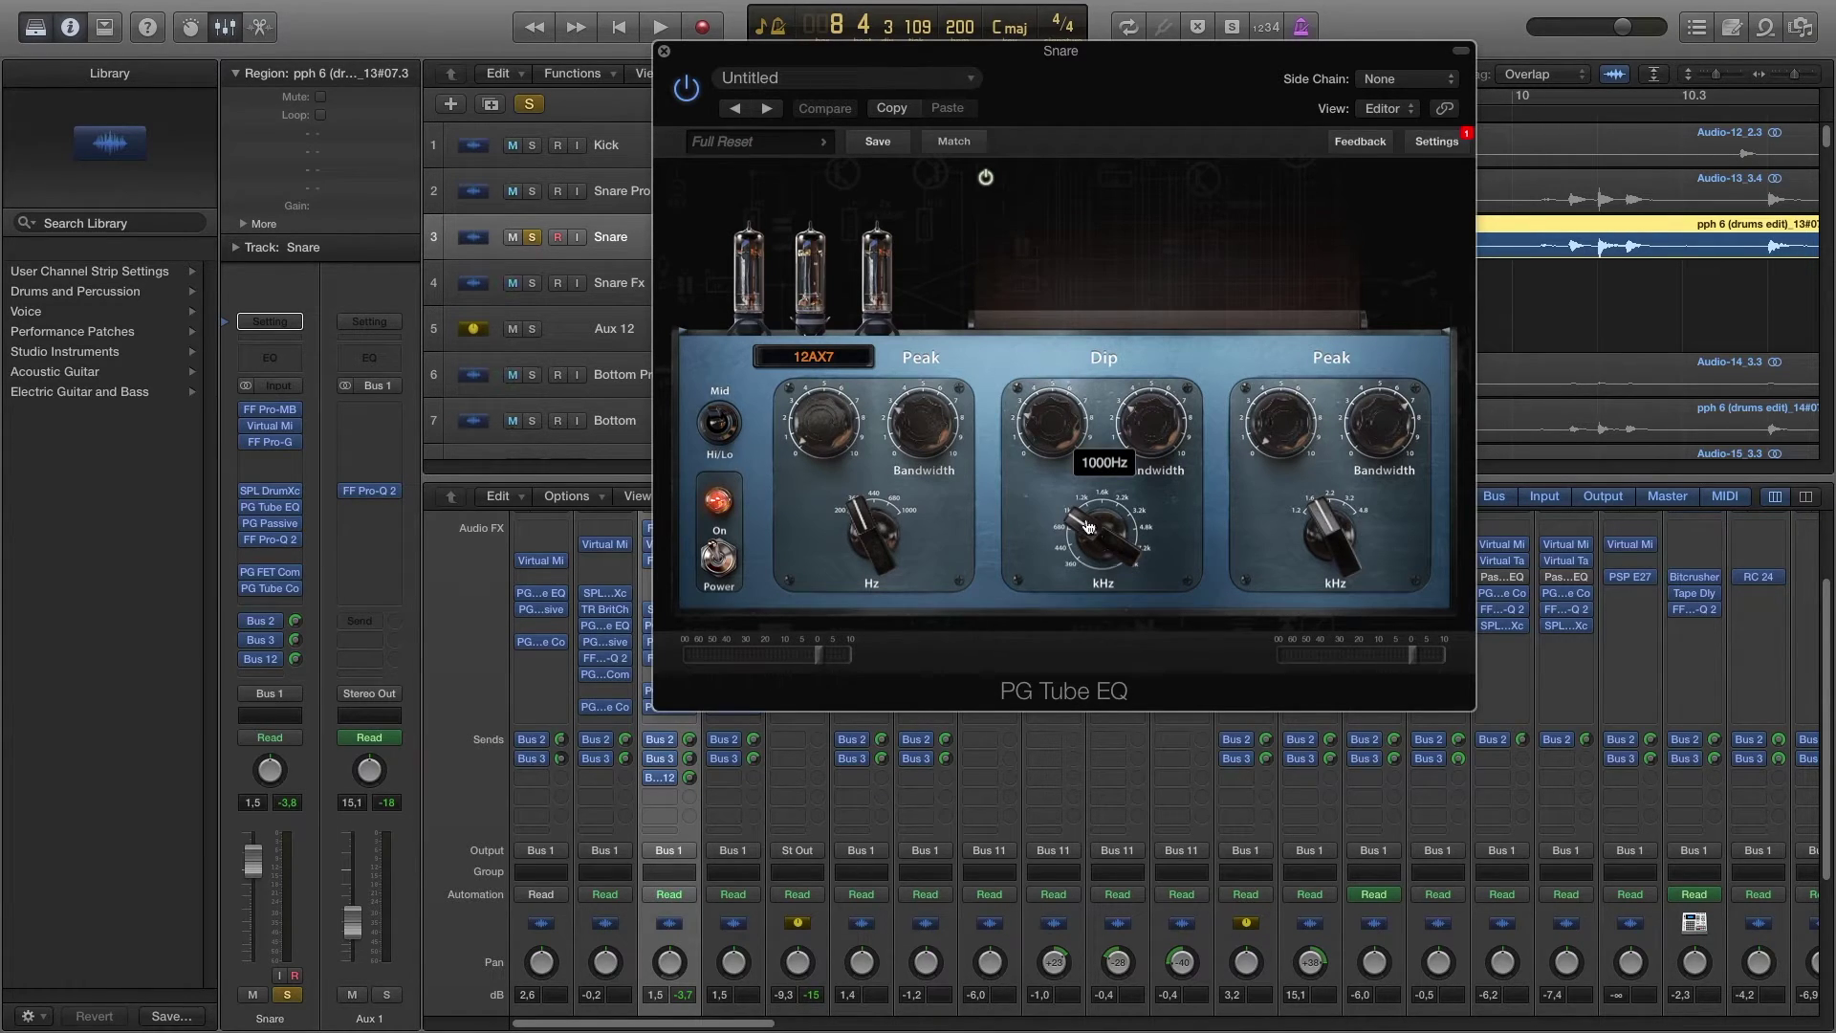
mouse_move(1149, 427)
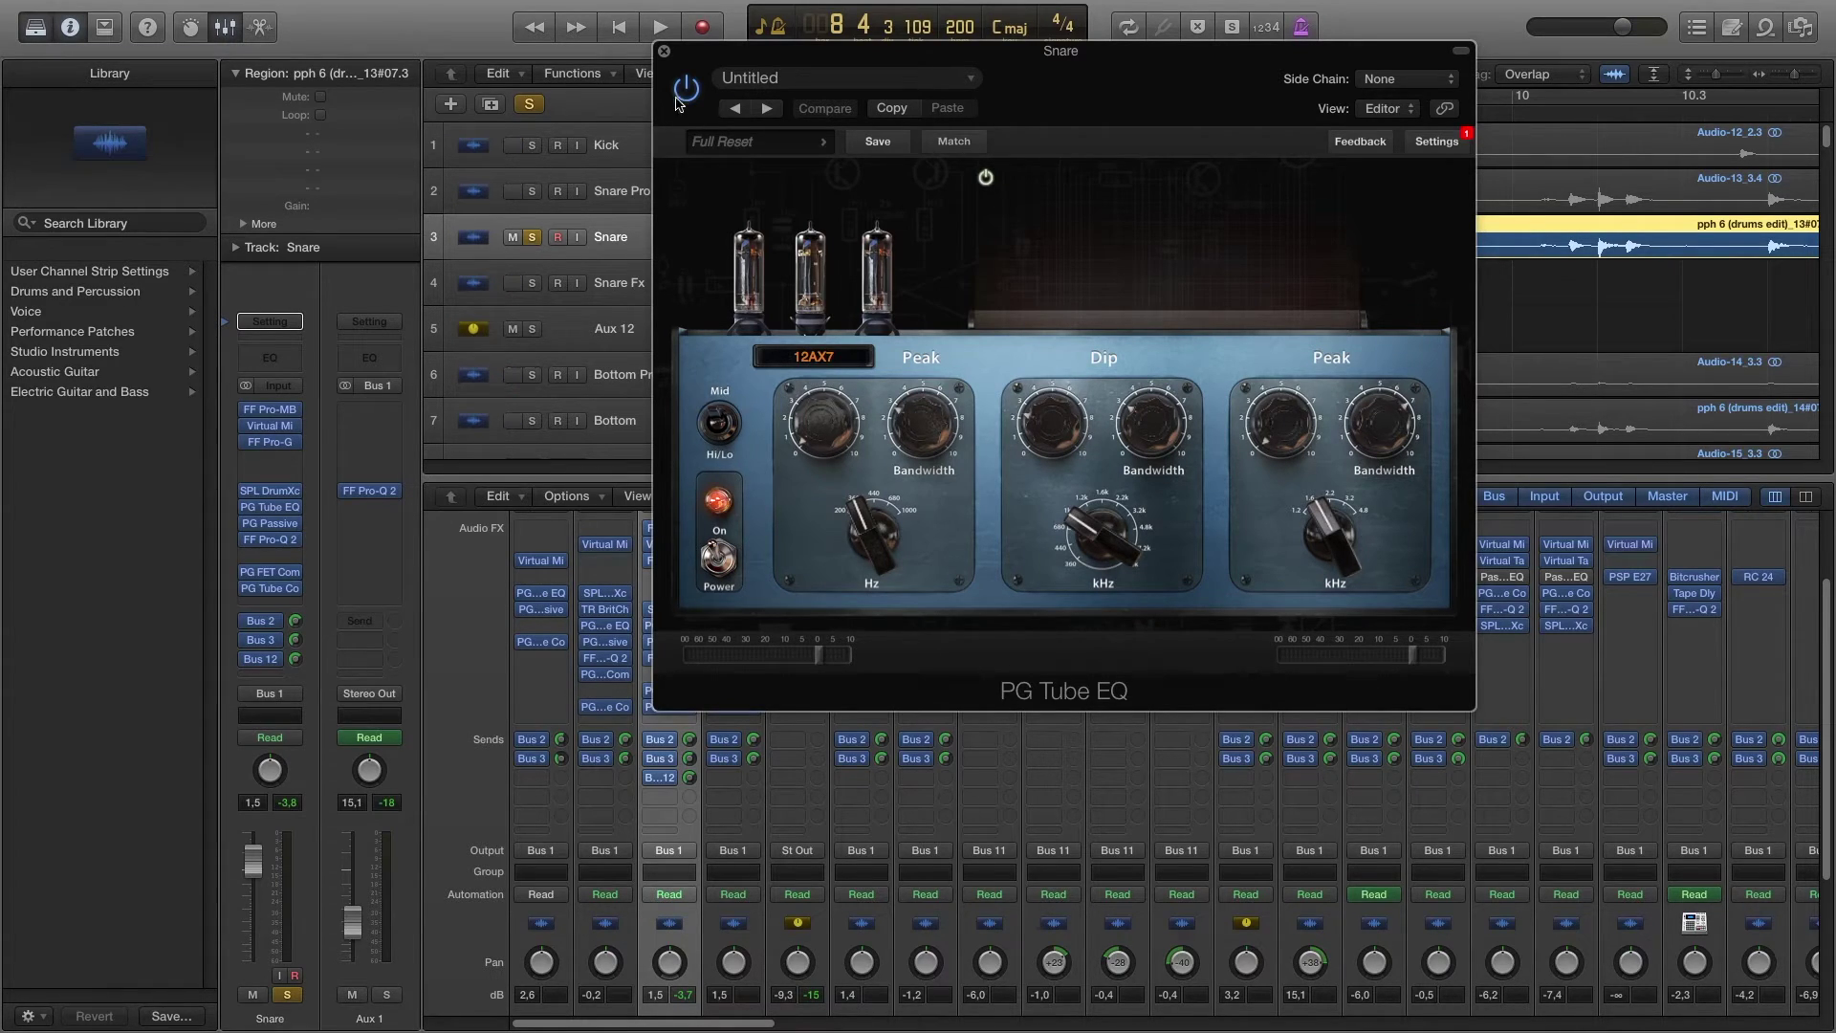
click(664, 50)
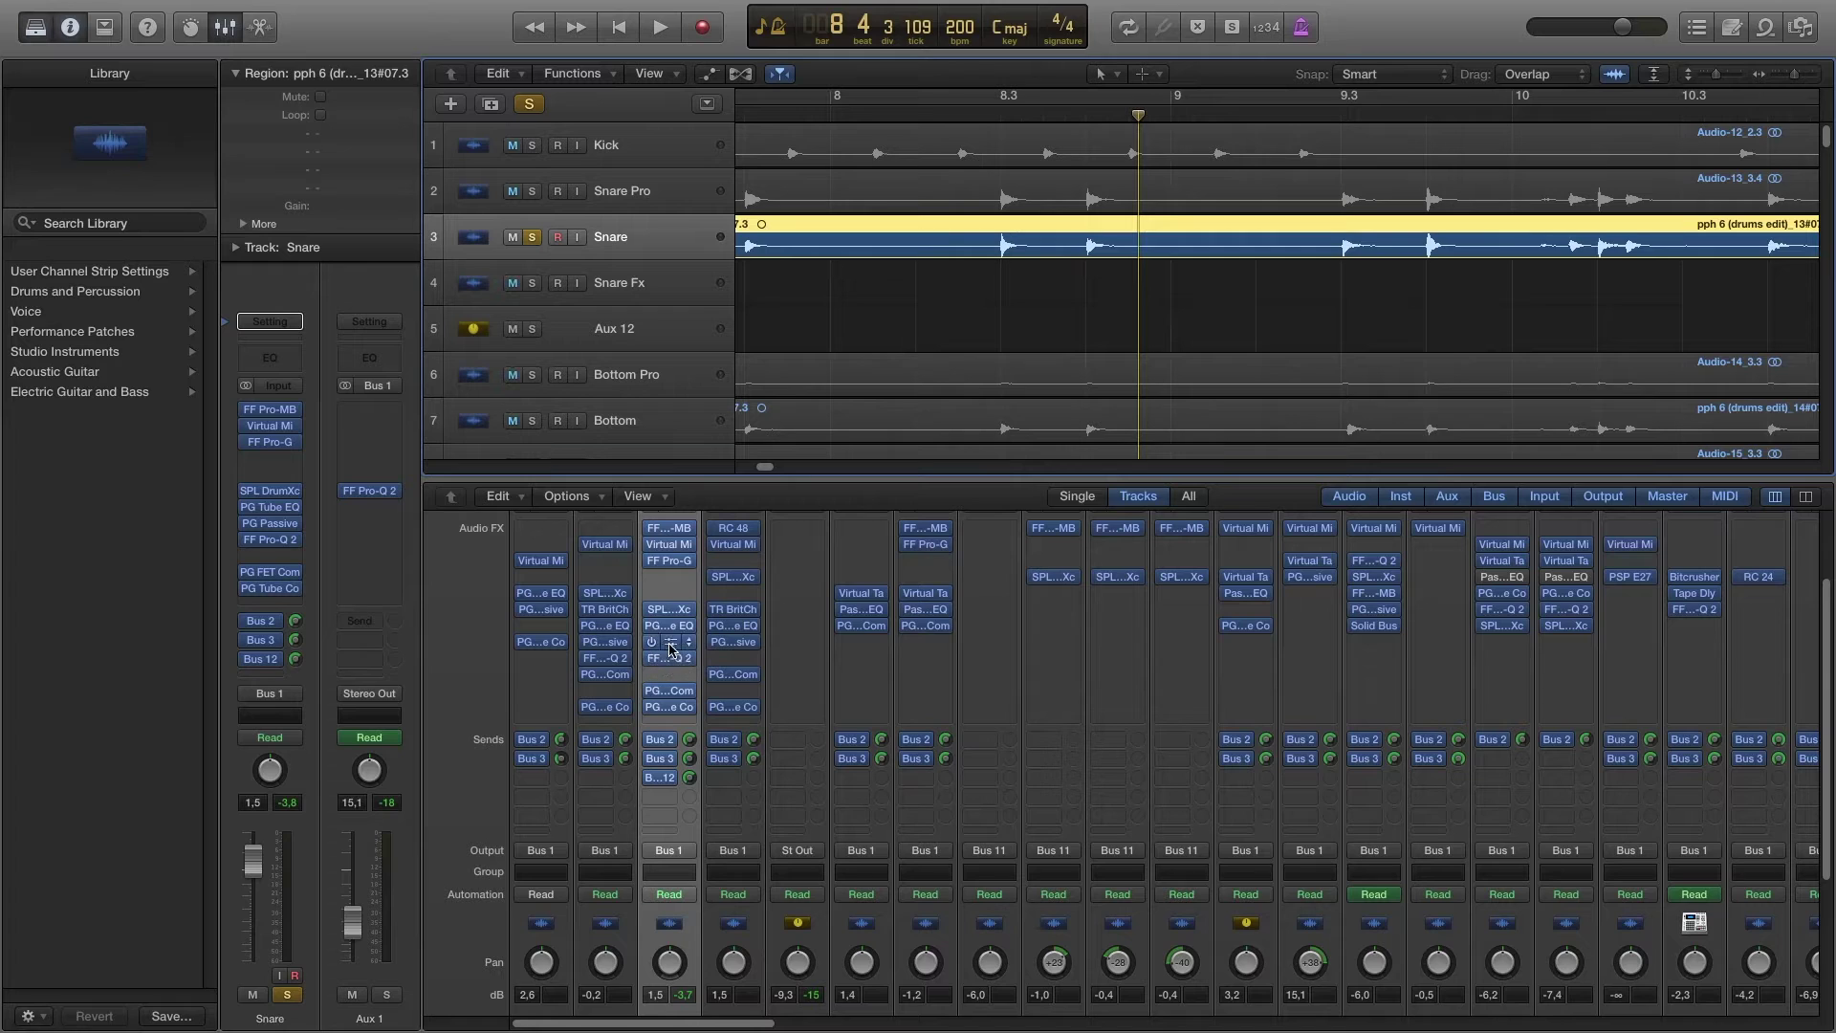
Step: Open PG Passive EQ on Snare, examine the top band's gain and frequency settings, and close it
click(670, 642)
mouse_move(988, 409)
mouse_move(972, 572)
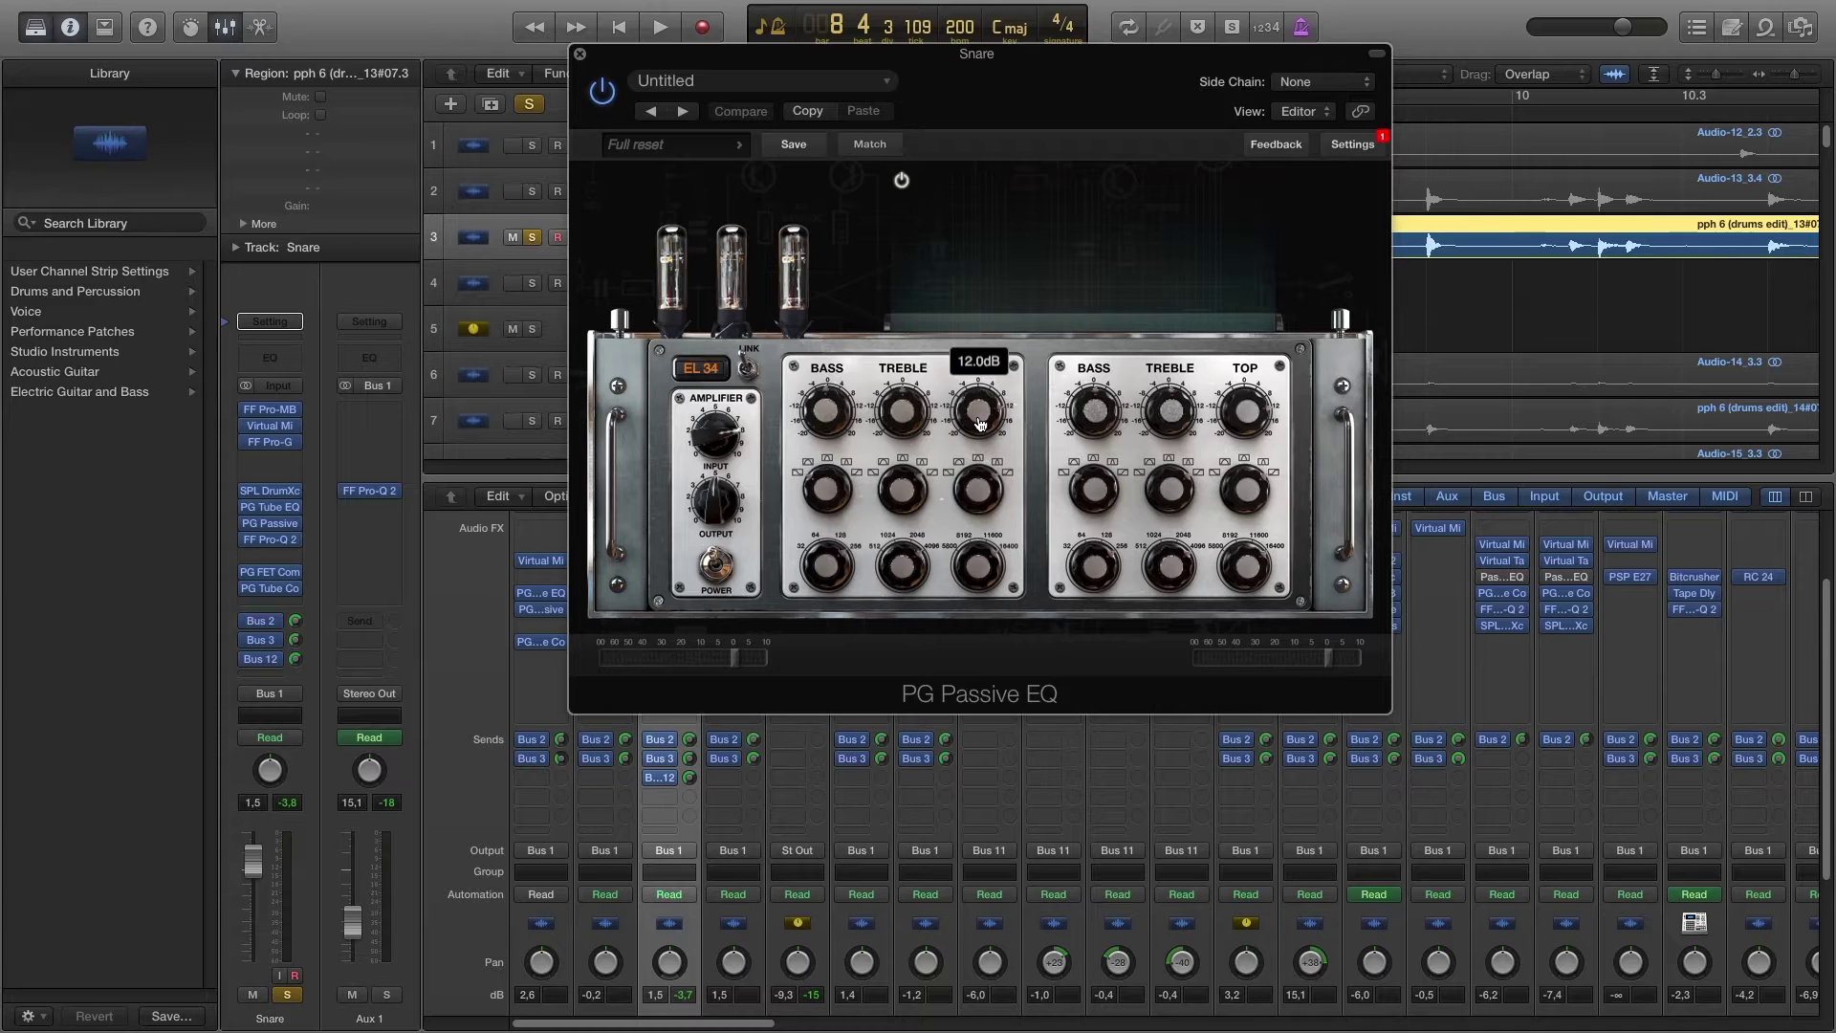
click(578, 58)
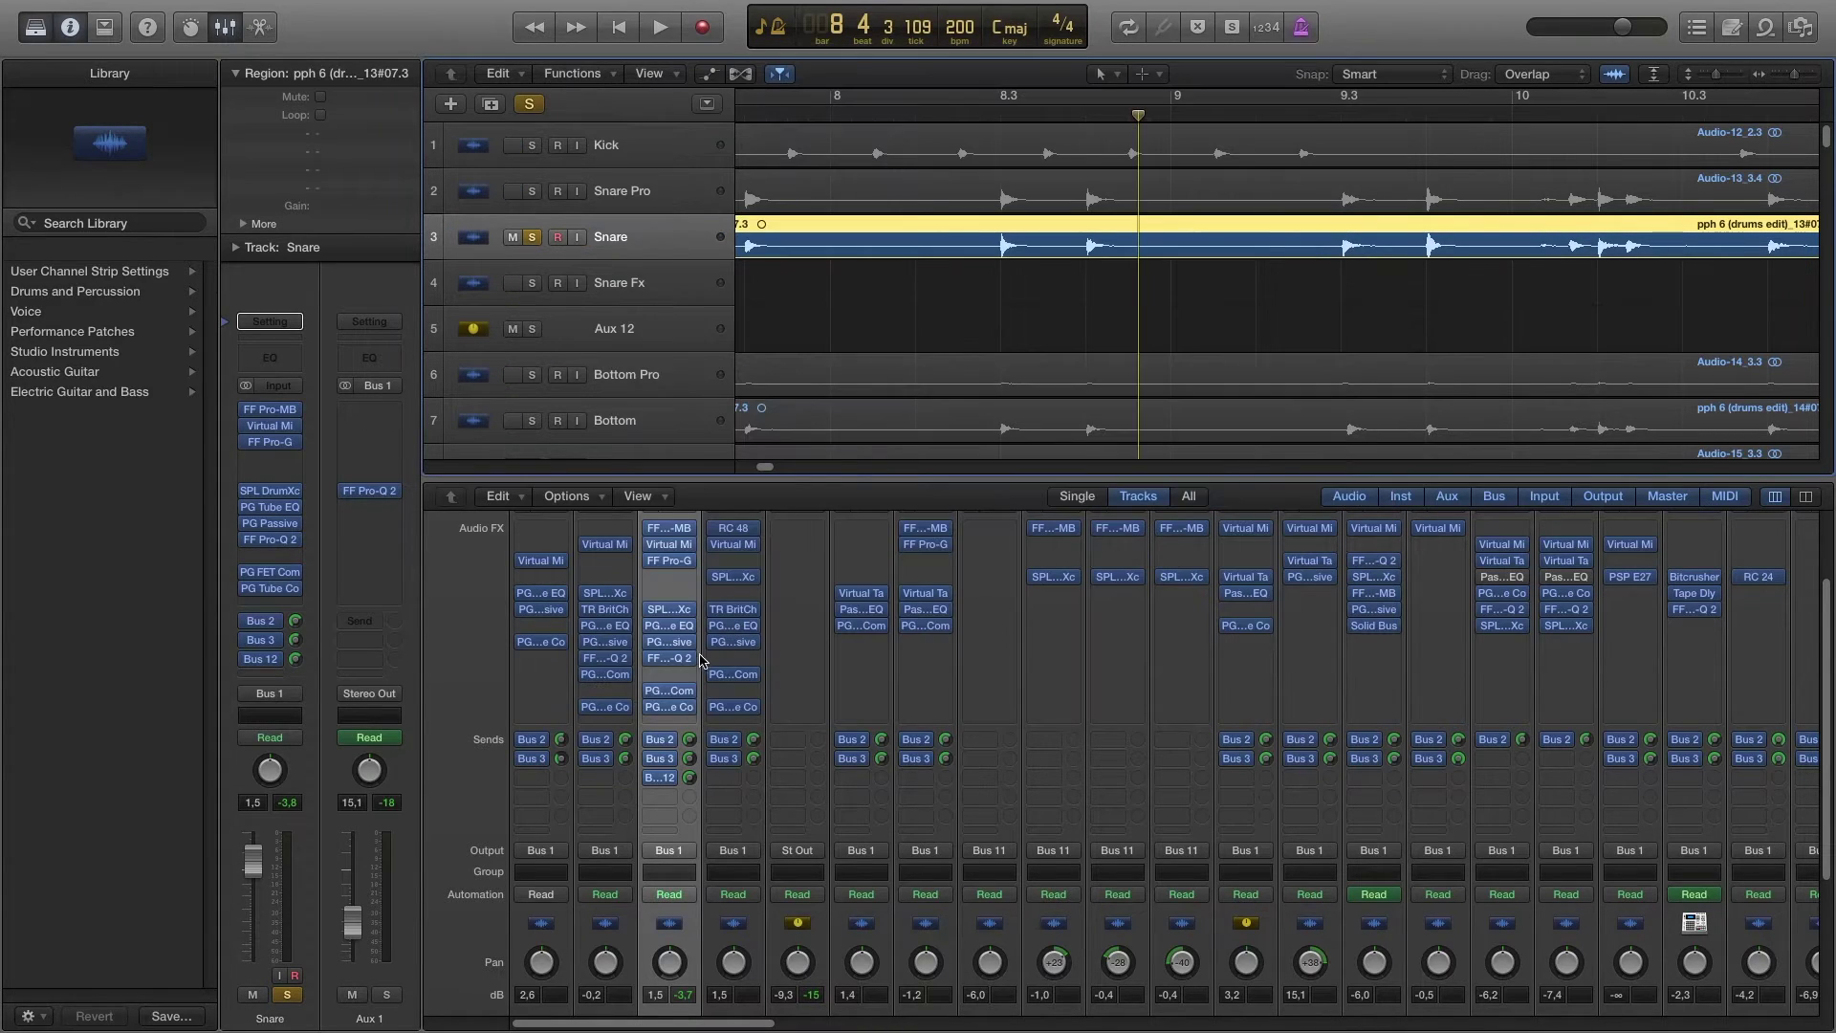
Step: Open FF Pro-Q 2 on the Snare channel, examine its narrow cuts, and close it
click(670, 658)
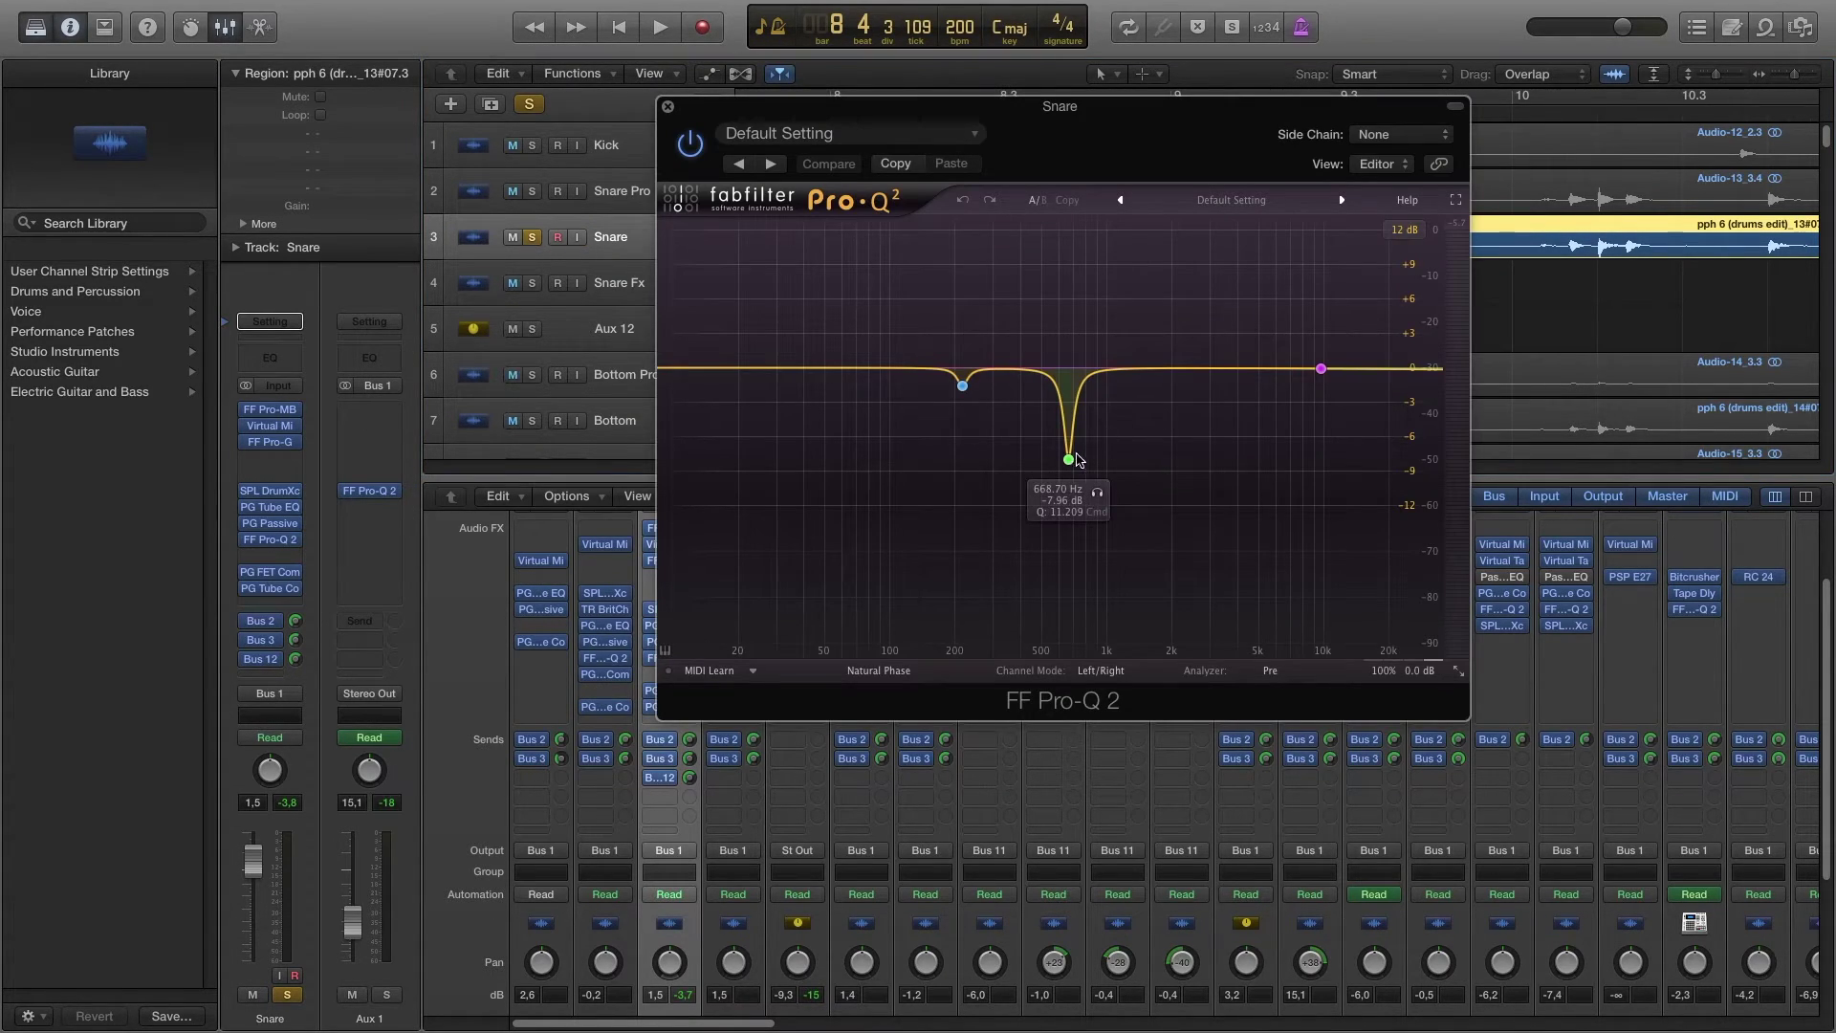
drag(1118, 106, 1000, 312)
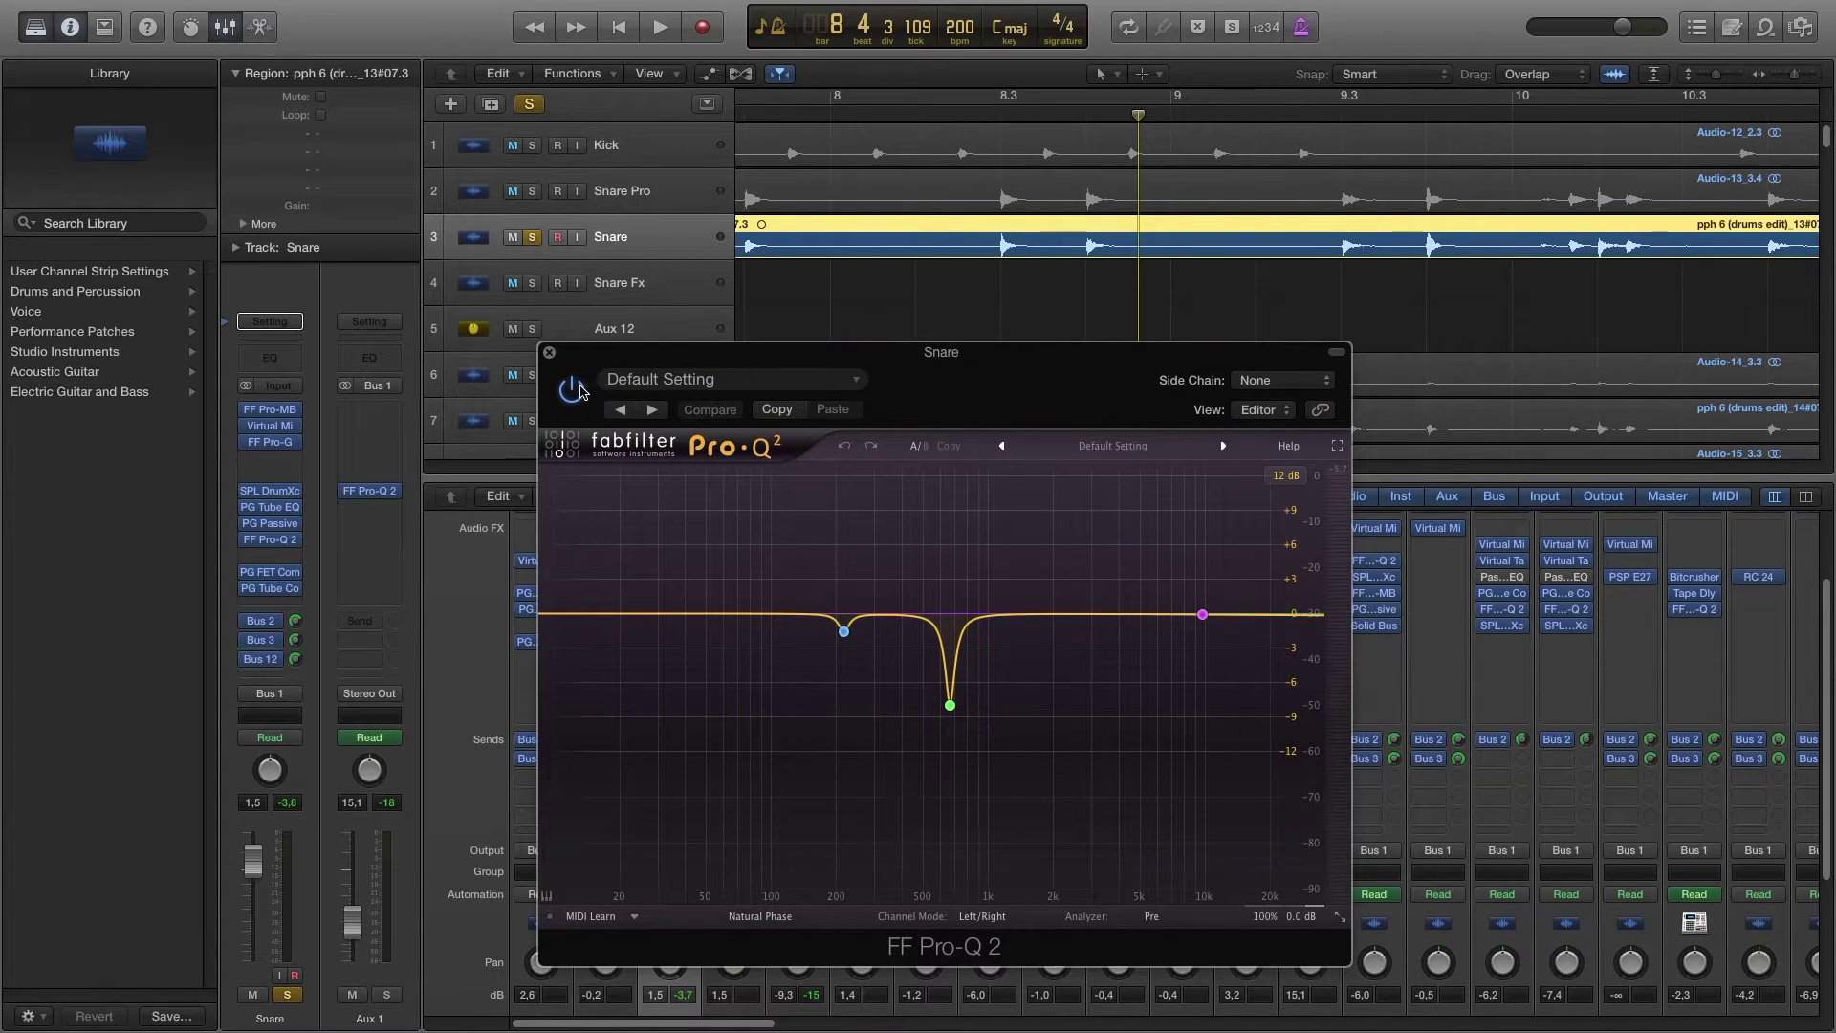
click(549, 352)
Step: Open PG FET Compressor on Snare and examine its compression and mix settings alongside the channel faders
scroll(690, 645, down, 3)
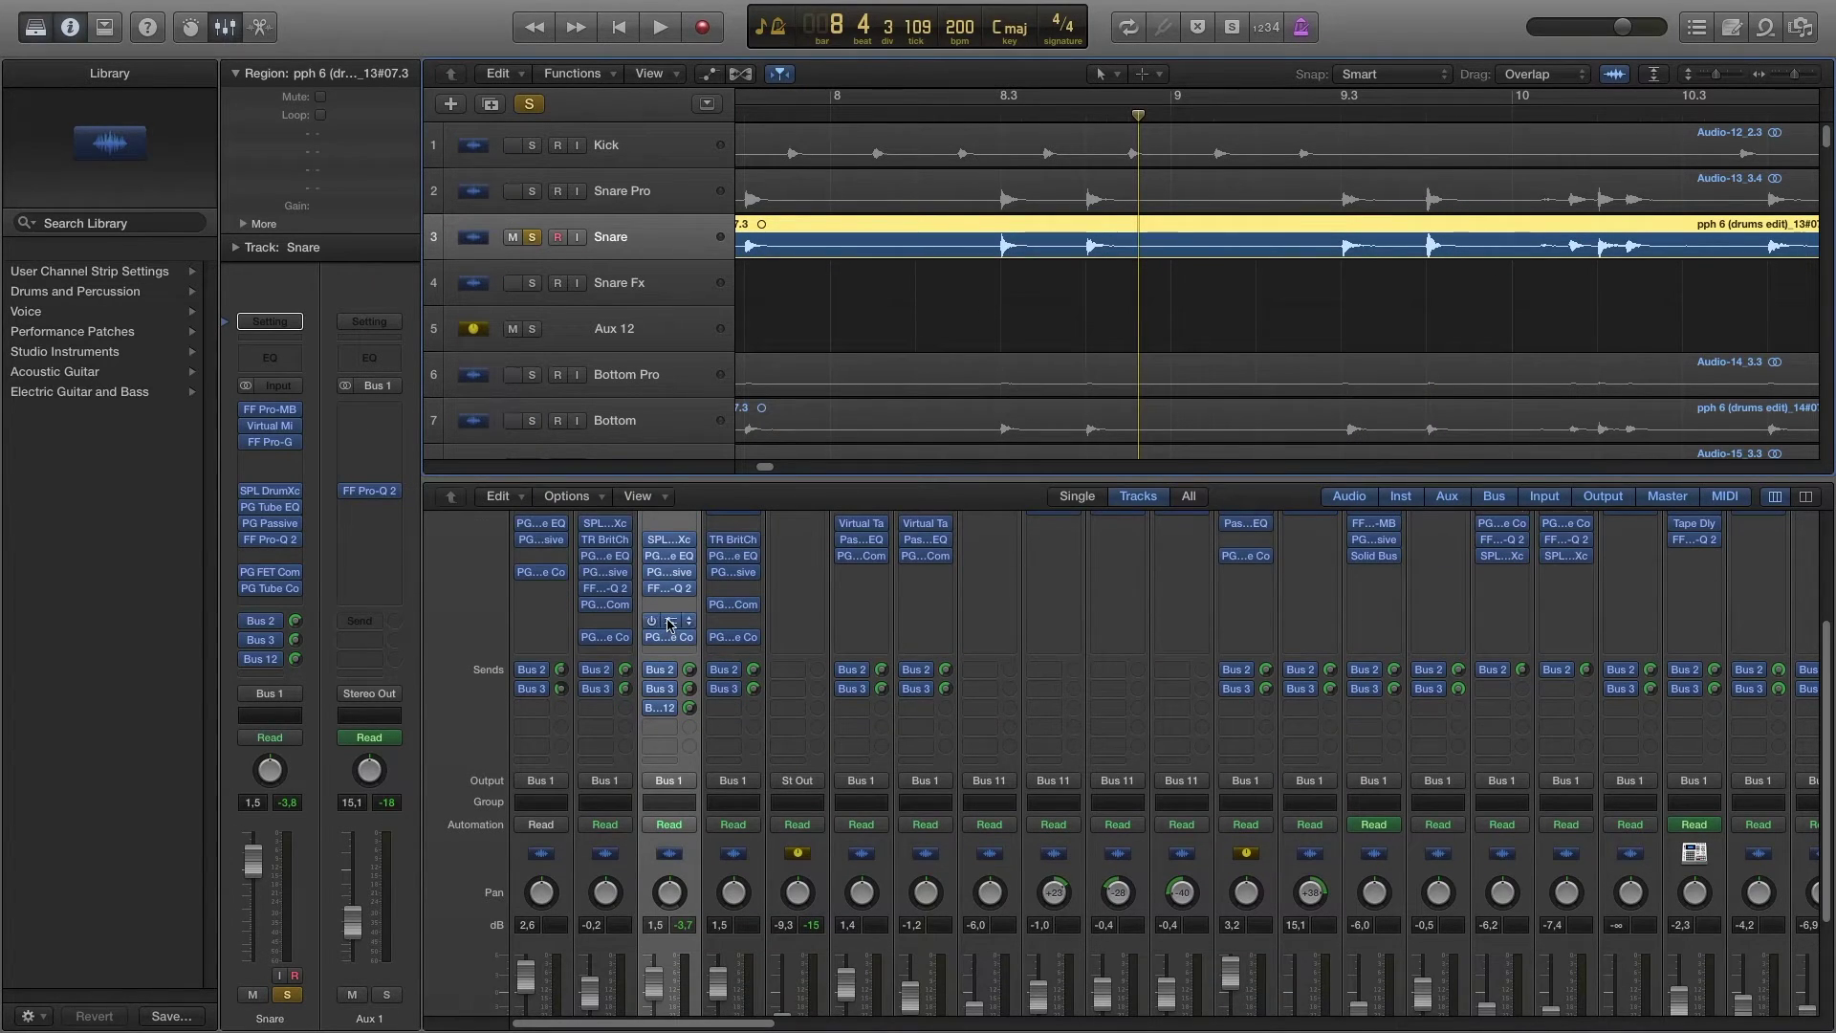
click(669, 624)
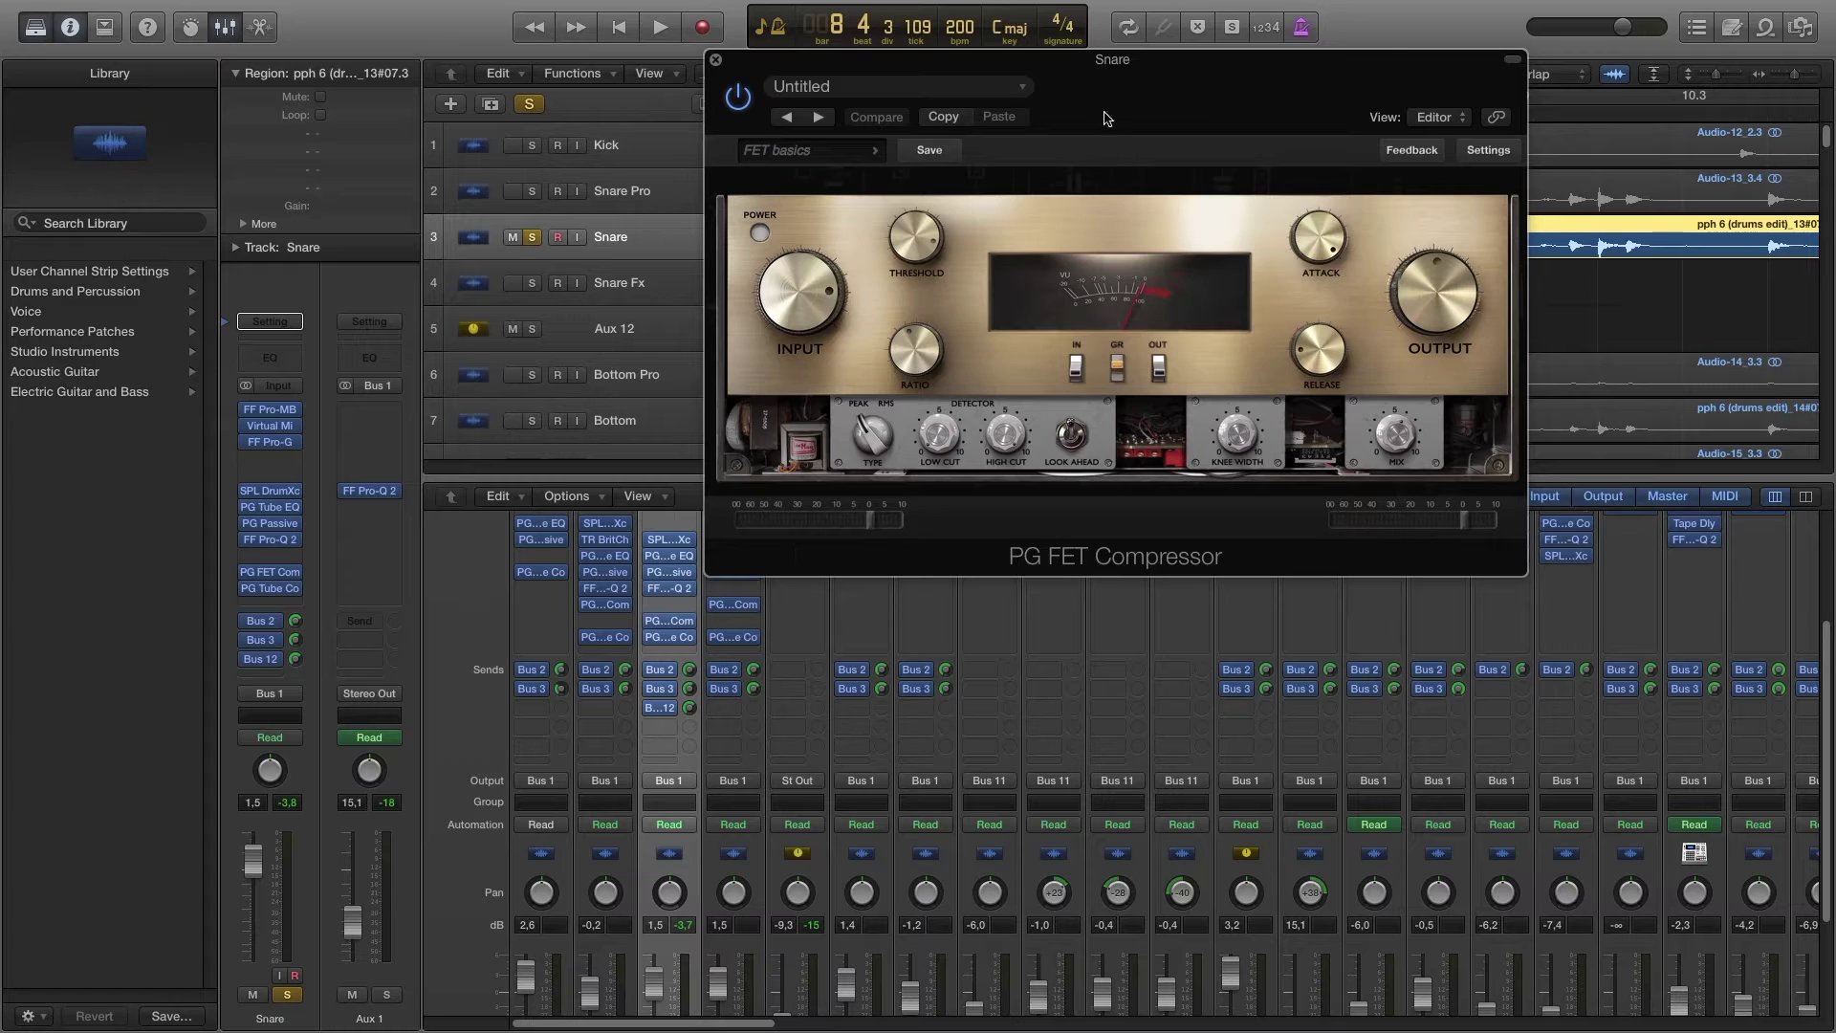
drag(1108, 119, 1339, 115)
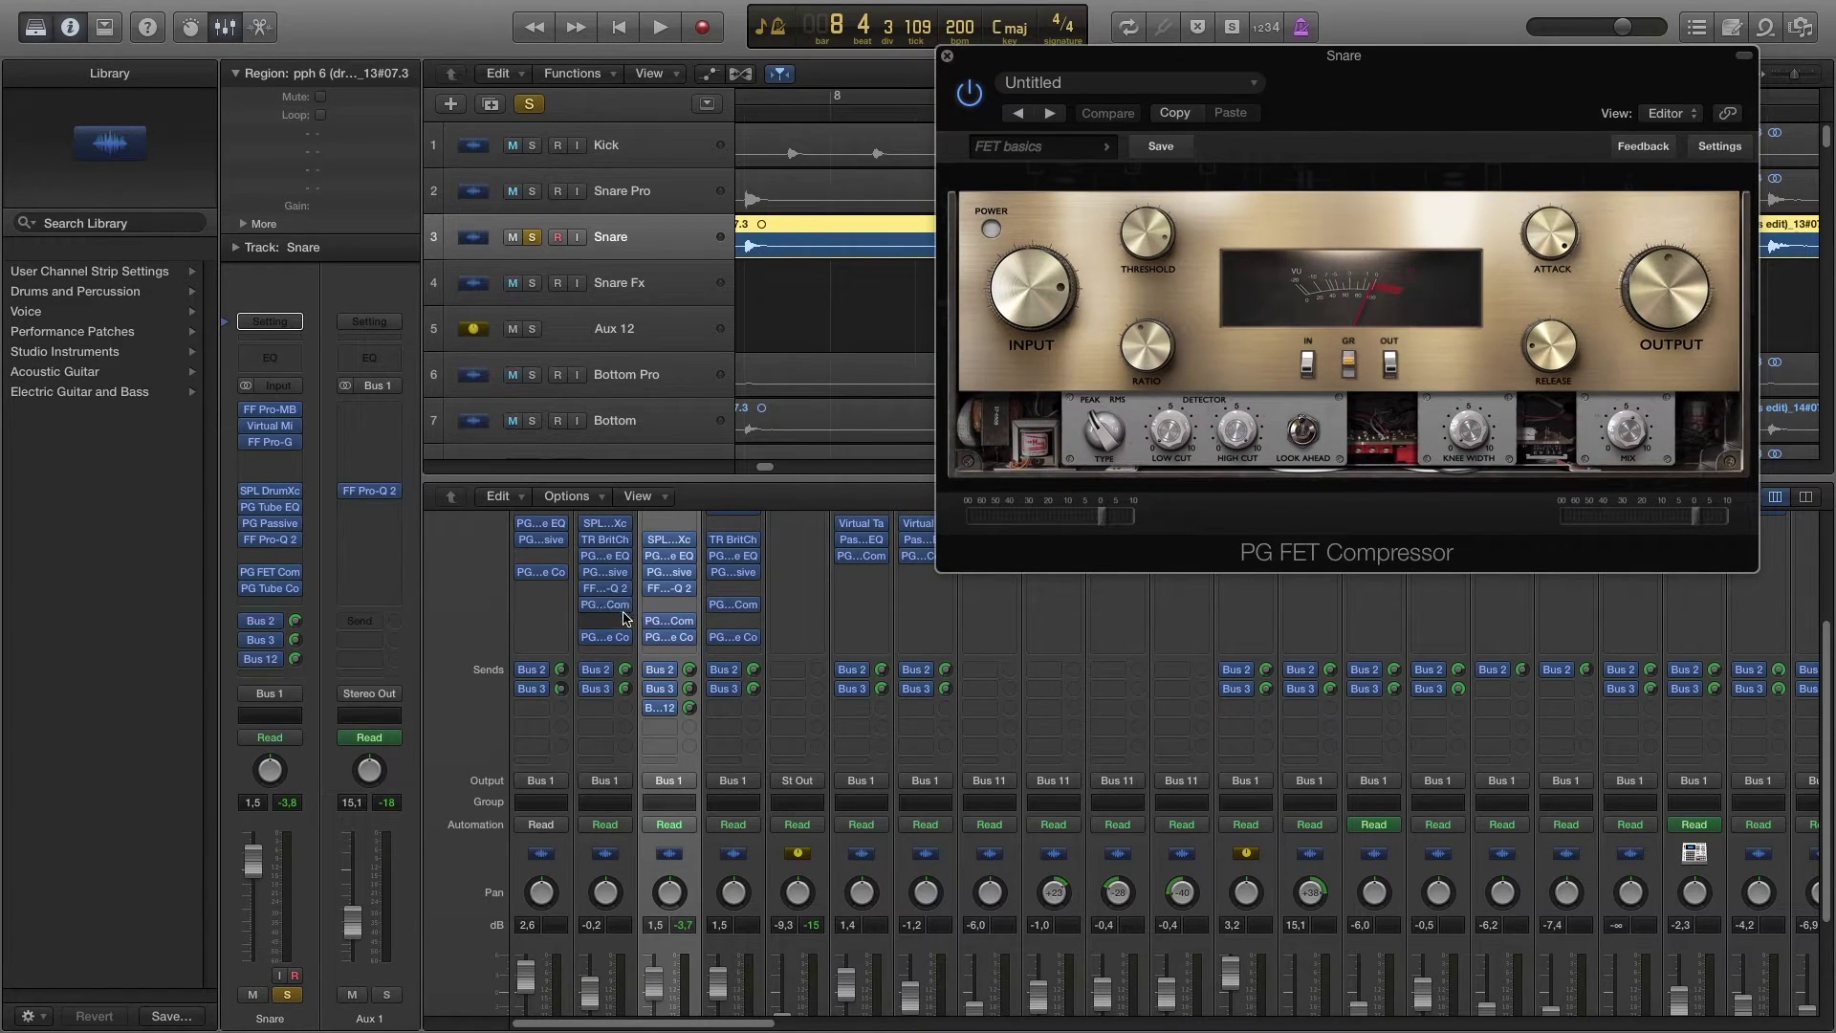
scroll(754, 845, down, 4)
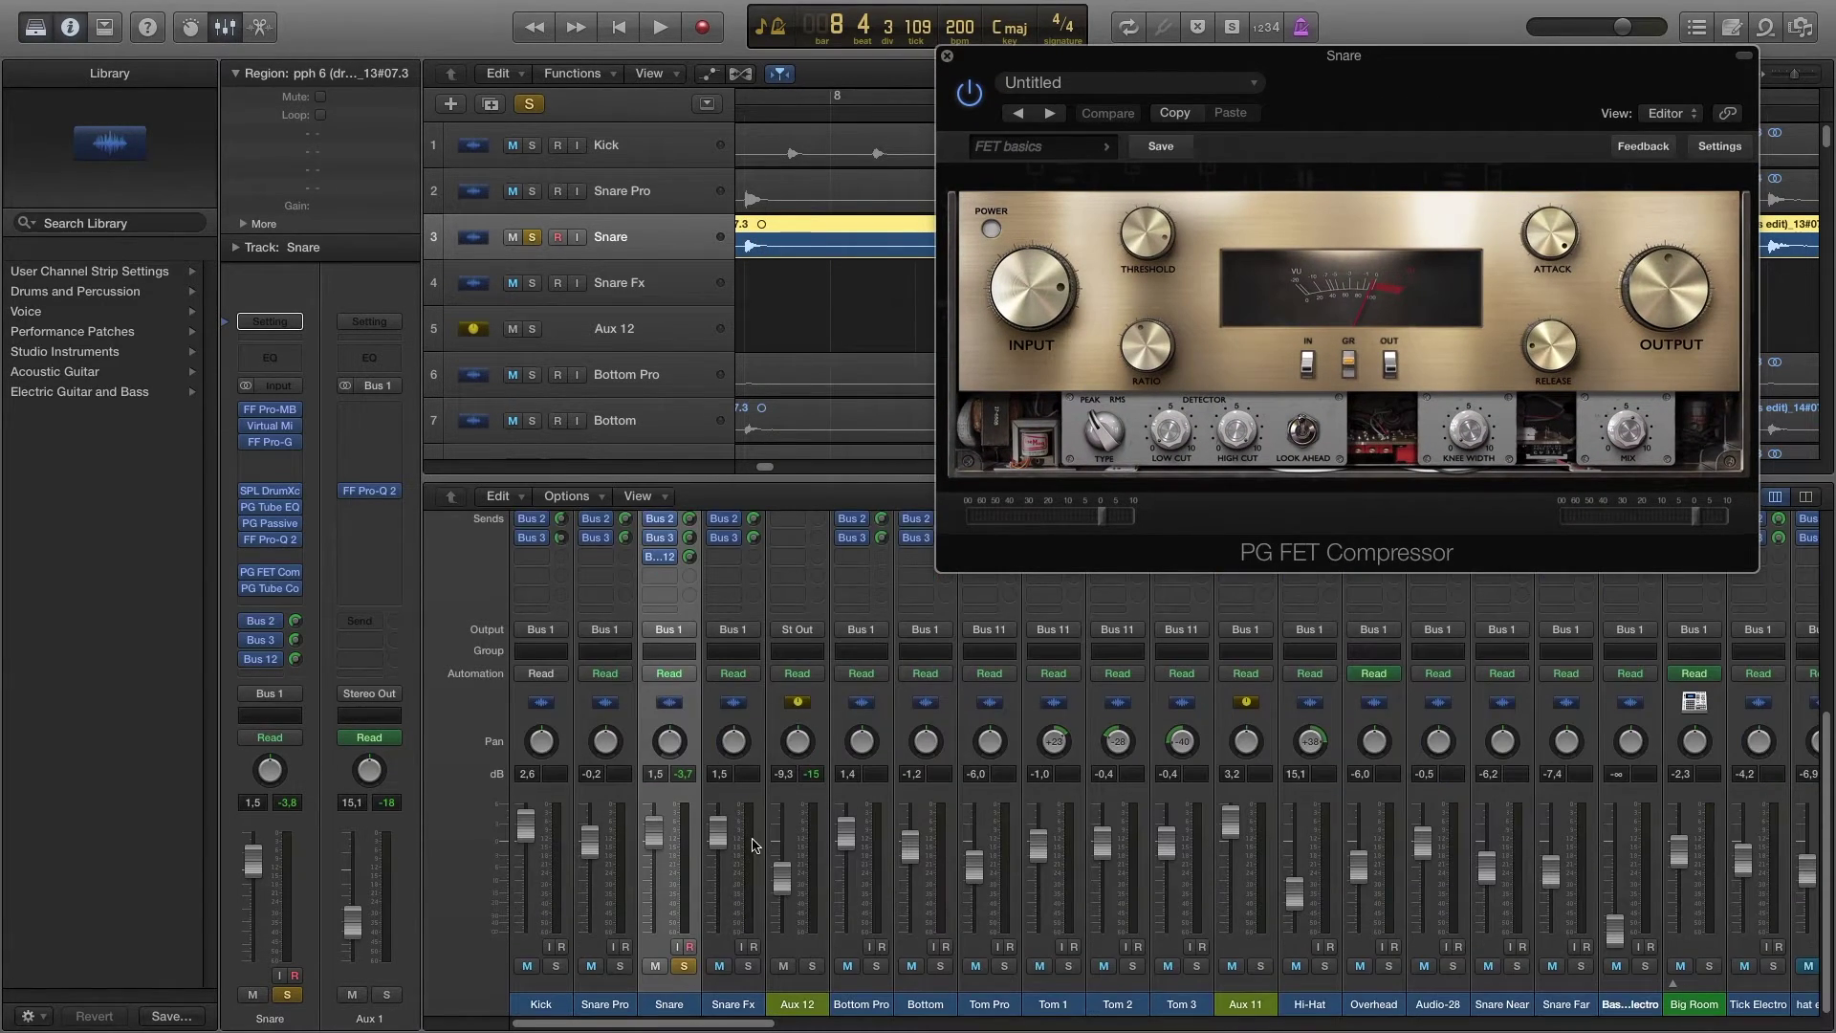
mouse_move(1627, 439)
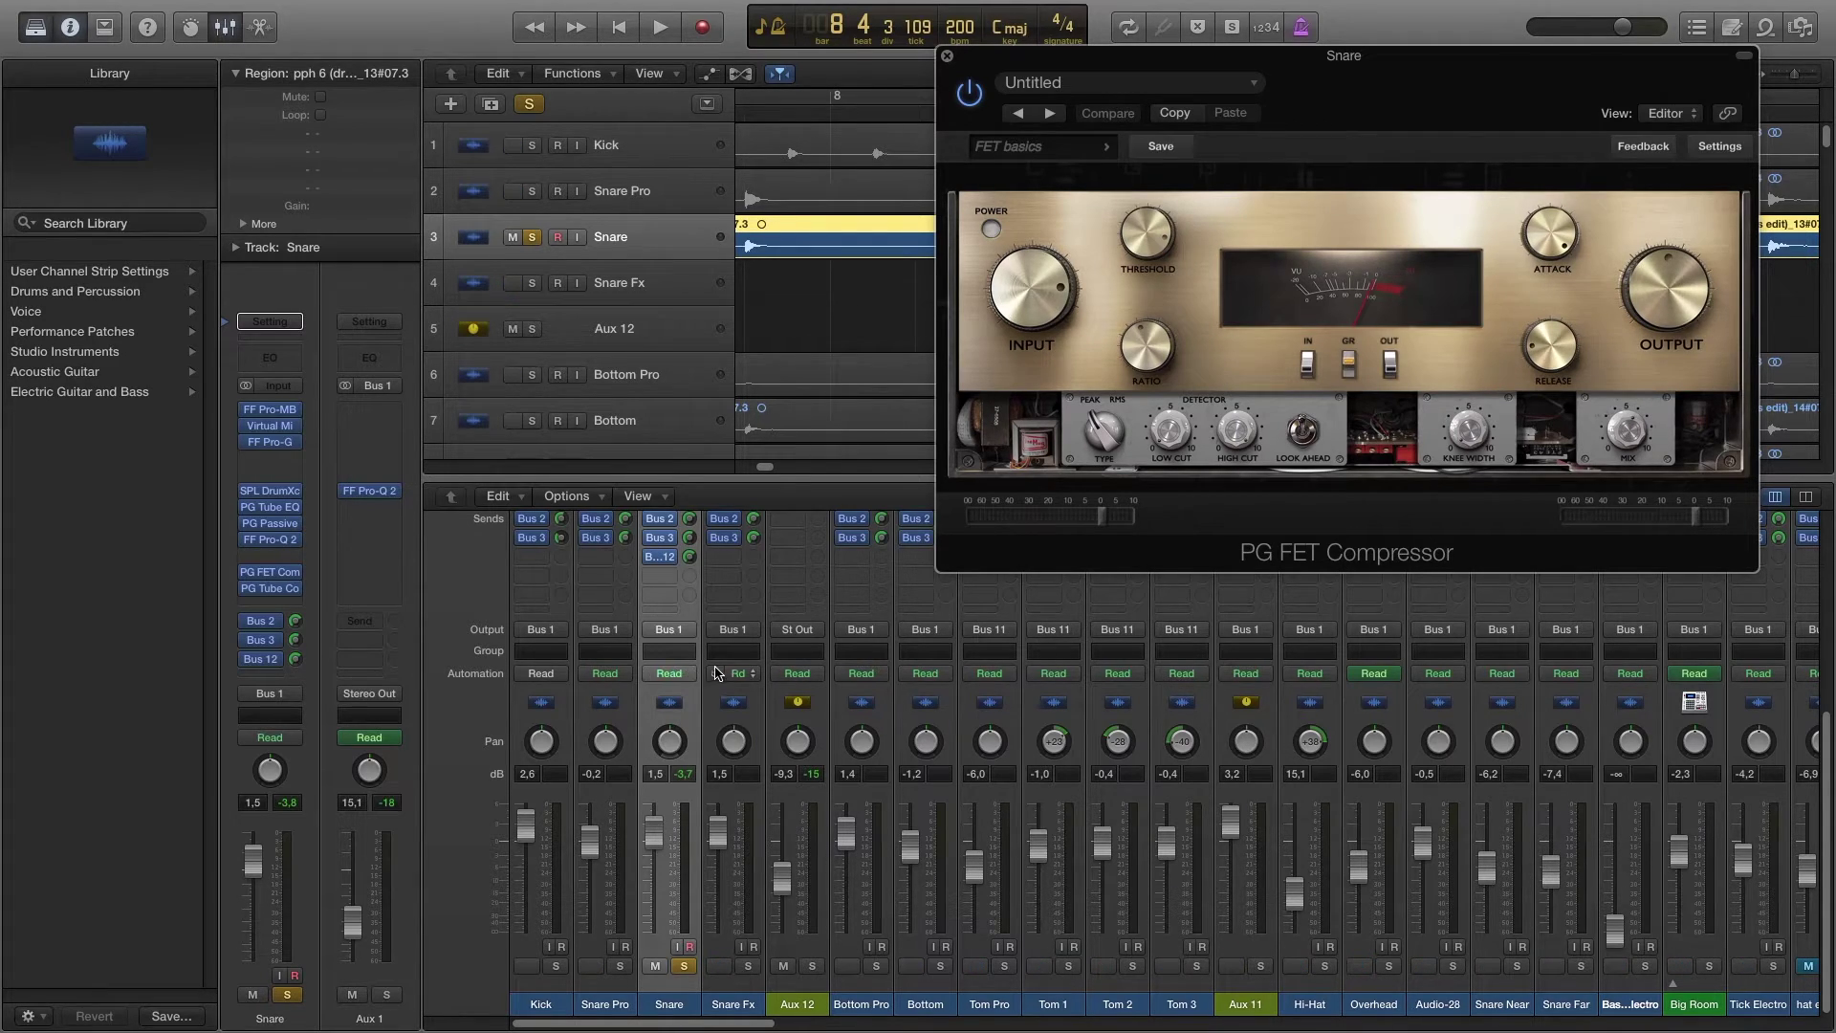
Step: Open Snare Pro's PG FET Compressor, compare its mix setting with the one on Snare, and close it
scroll(712, 666, up, 3)
click(605, 546)
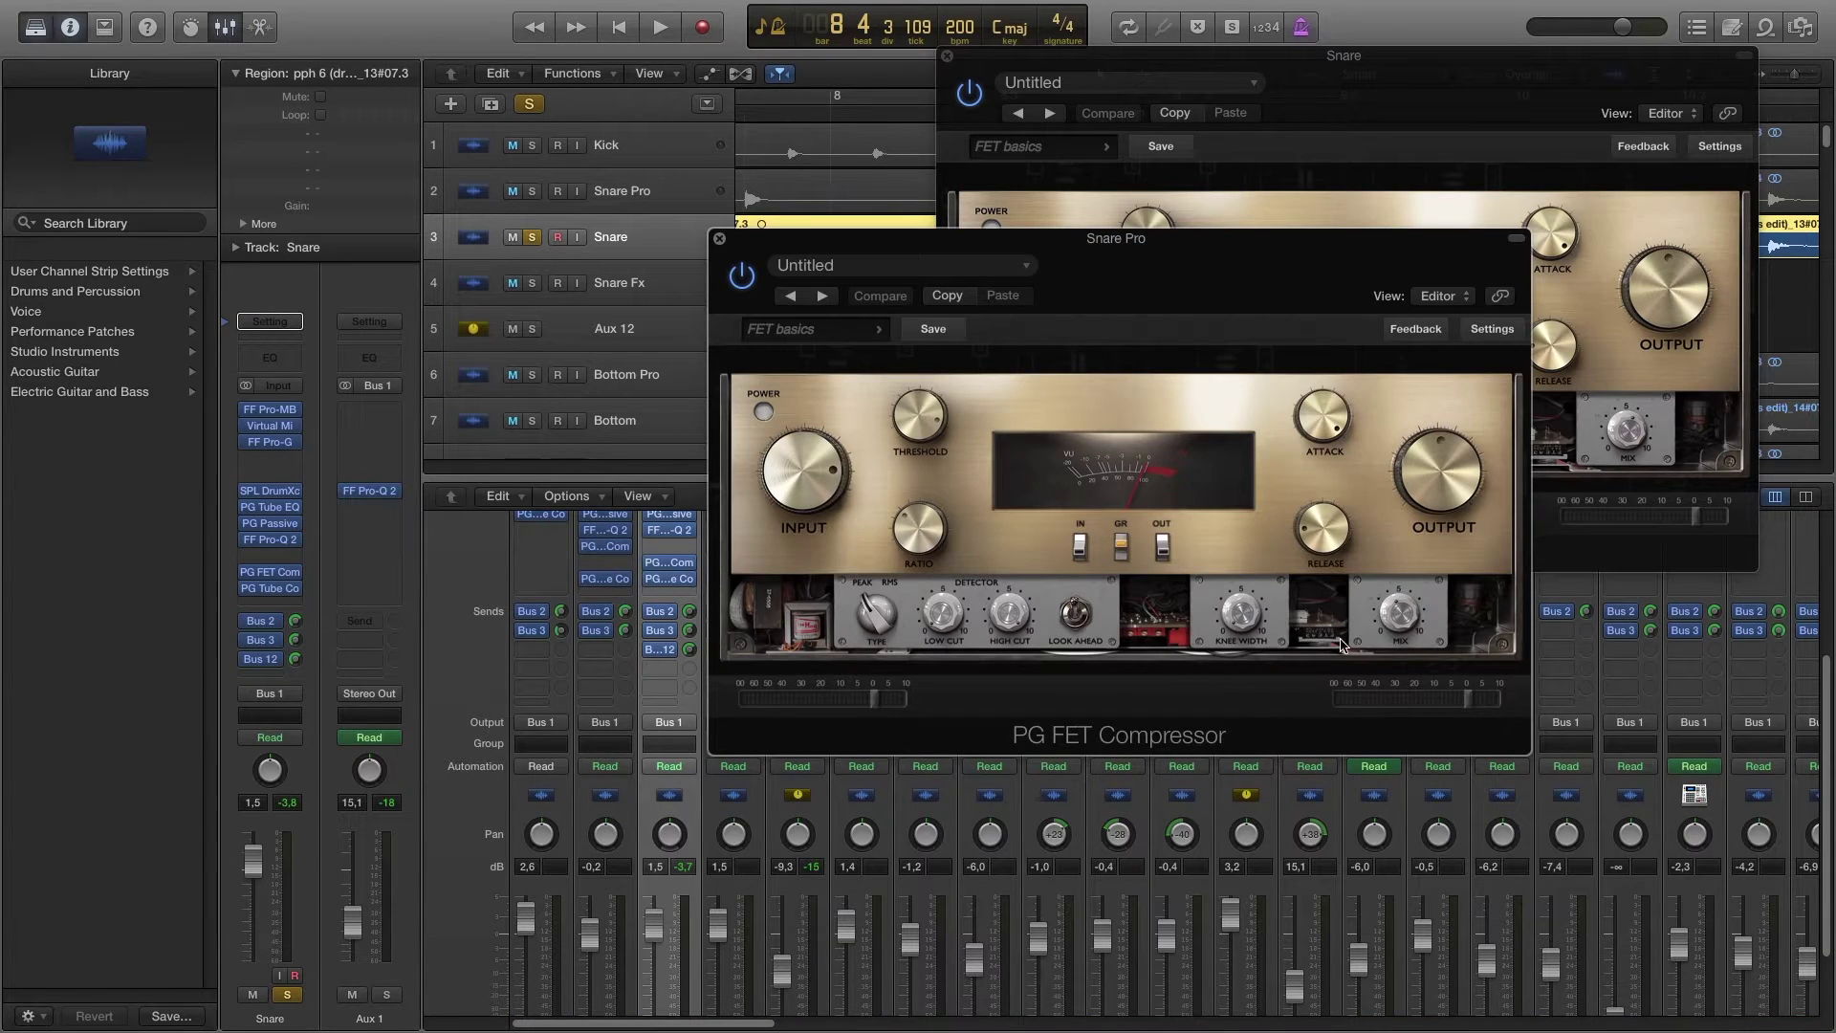
mouse_move(1408, 617)
click(719, 238)
Step: Check the mix amount in Snare's PG FET Compressor and close the plug-in
drag(1487, 93, 1288, 137)
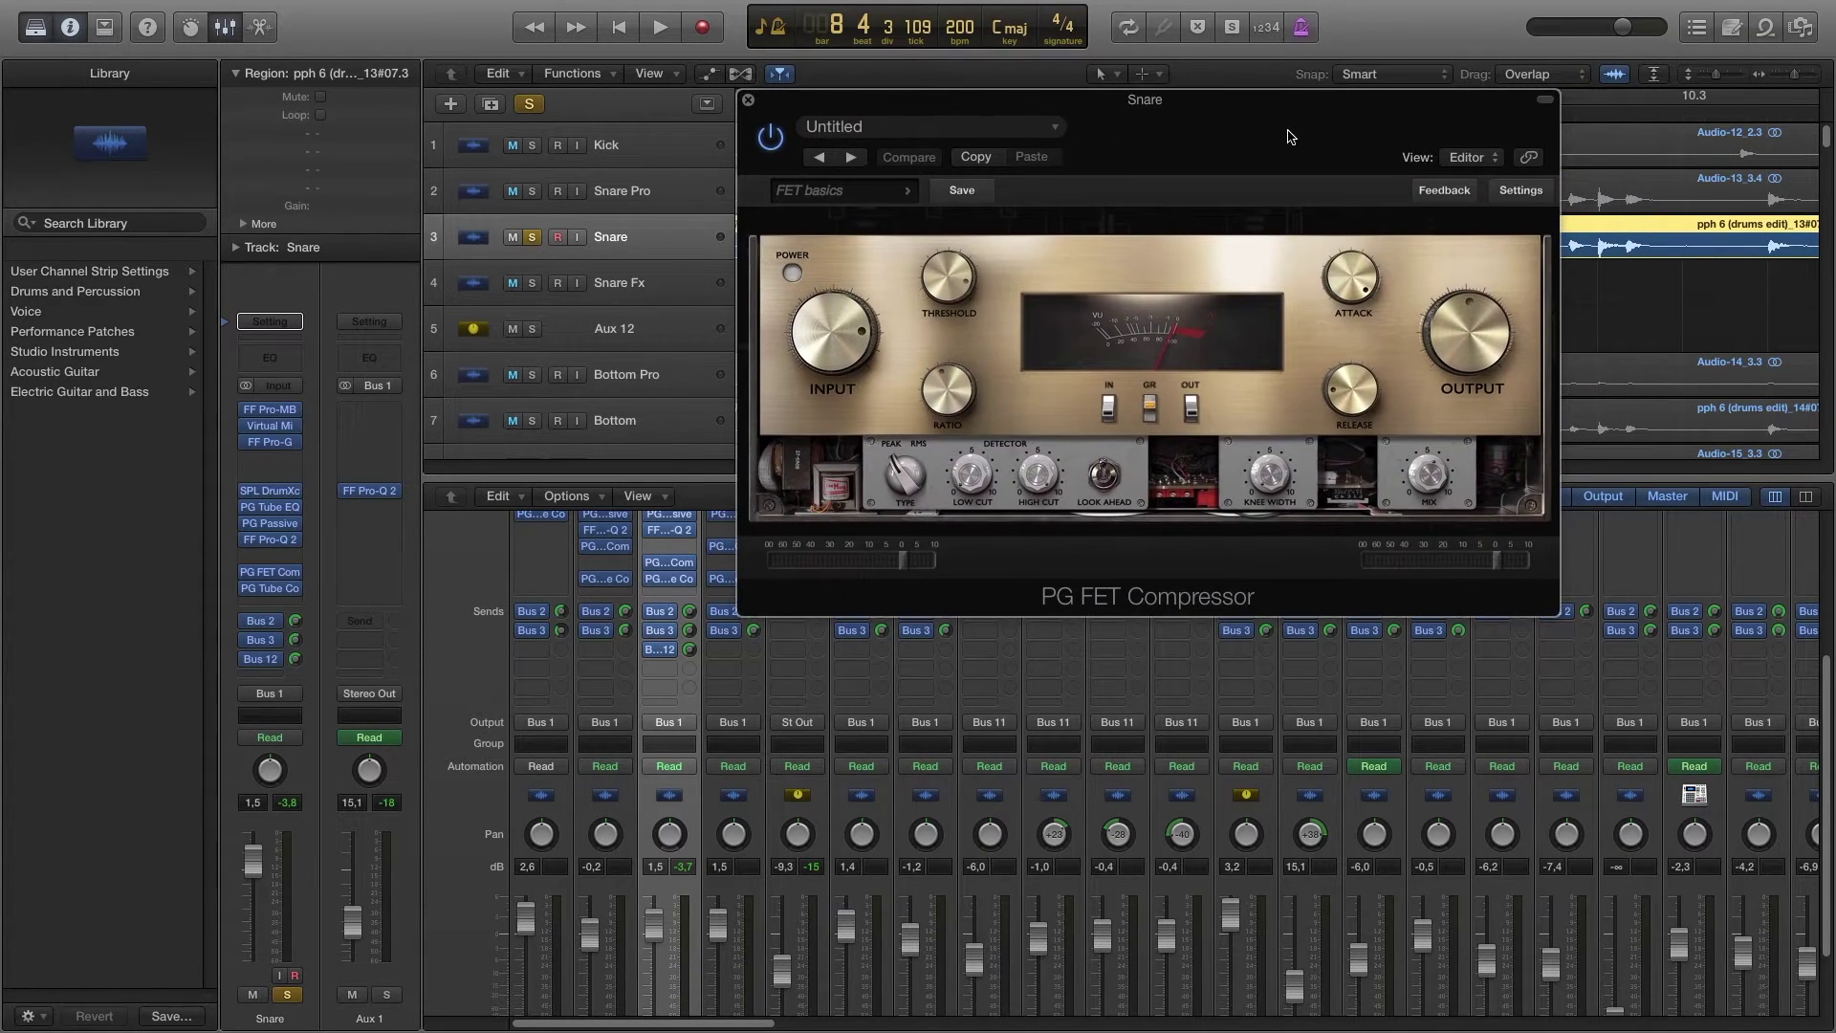
mouse_move(1438, 490)
mouse_move(1430, 478)
mouse_down()
mouse_move(1427, 499)
mouse_move(1435, 479)
mouse_up()
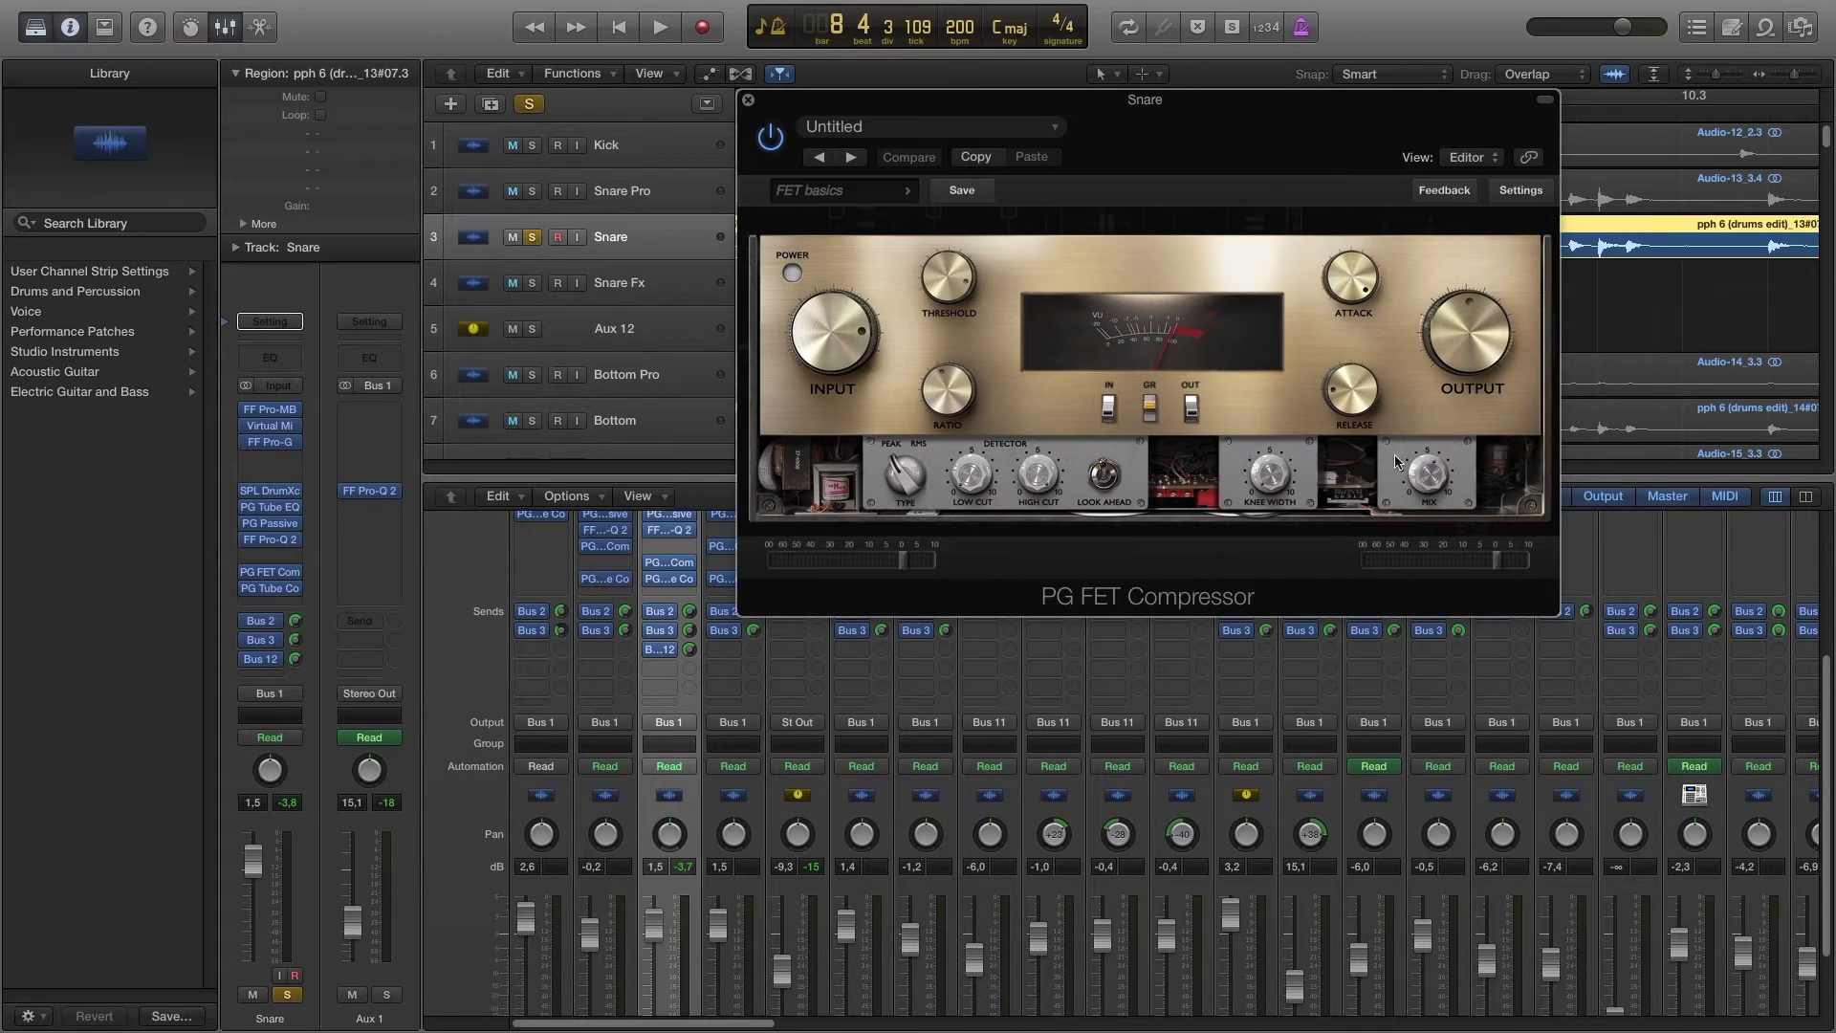
click(750, 100)
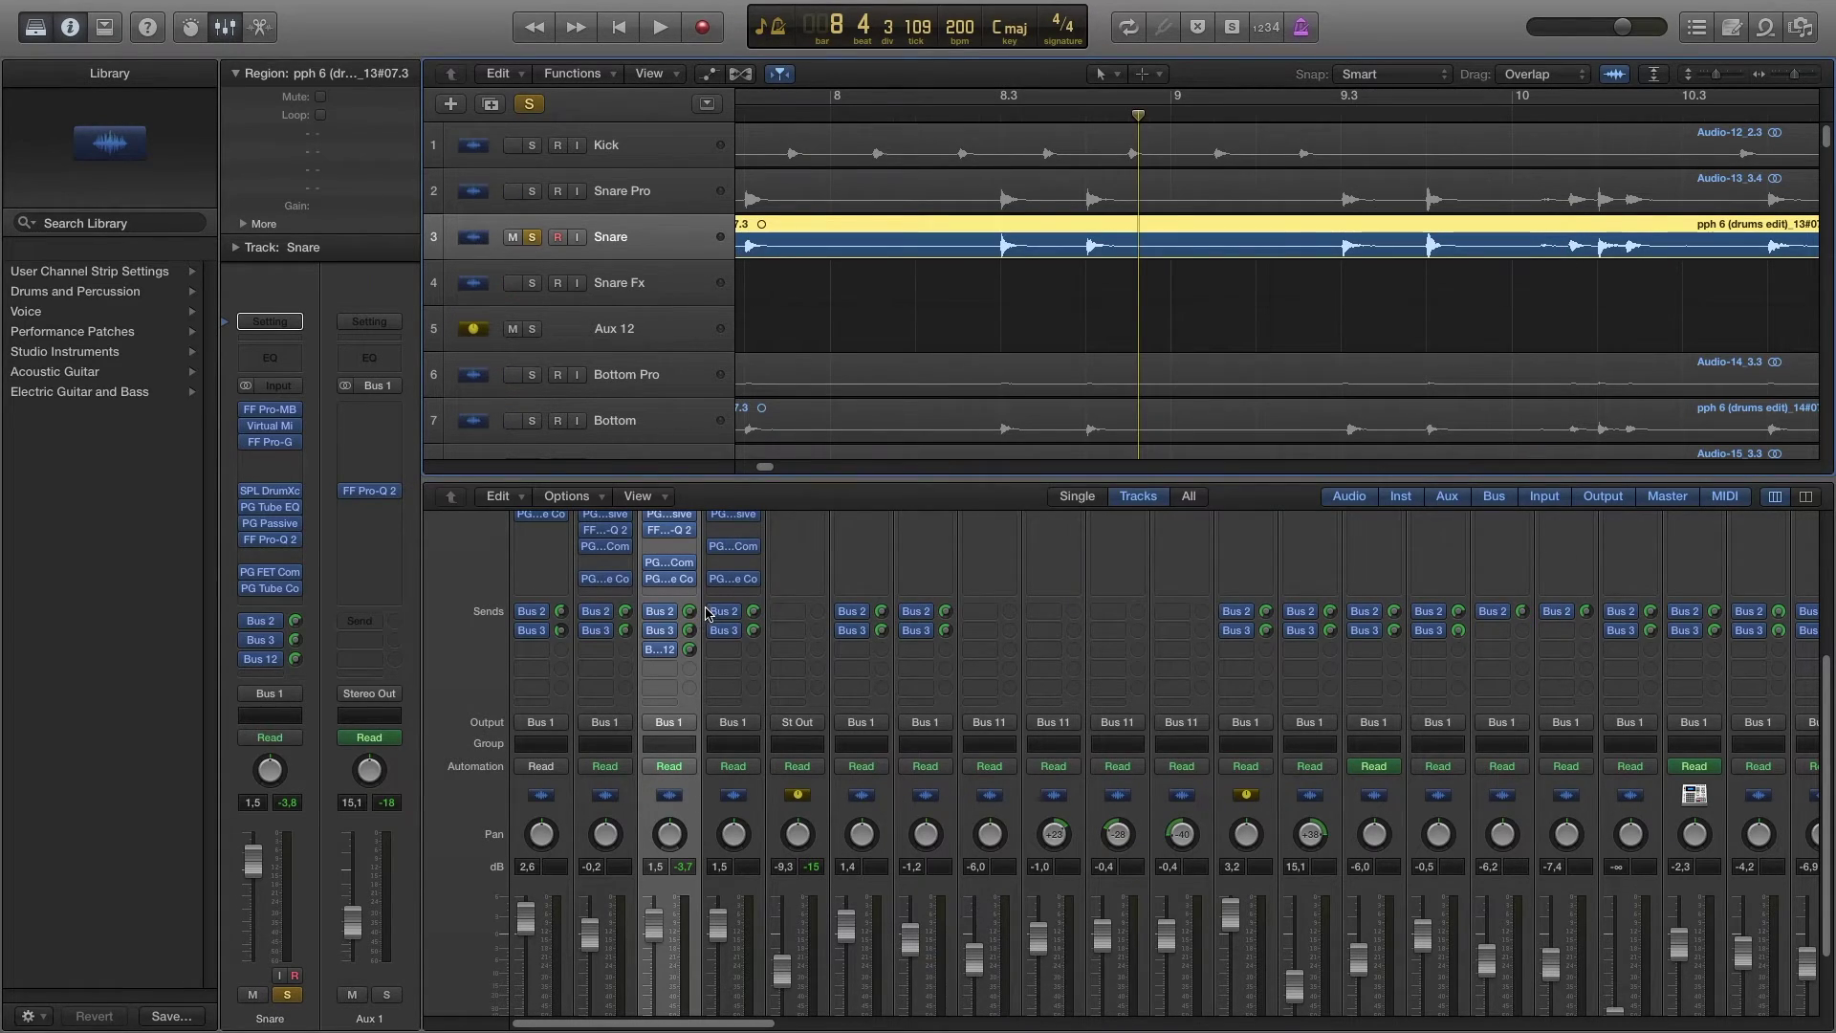
Step: Open PG Tube Compressor on Snare, check its mix percentage, and close it
scroll(699, 619, up, 3)
click(675, 618)
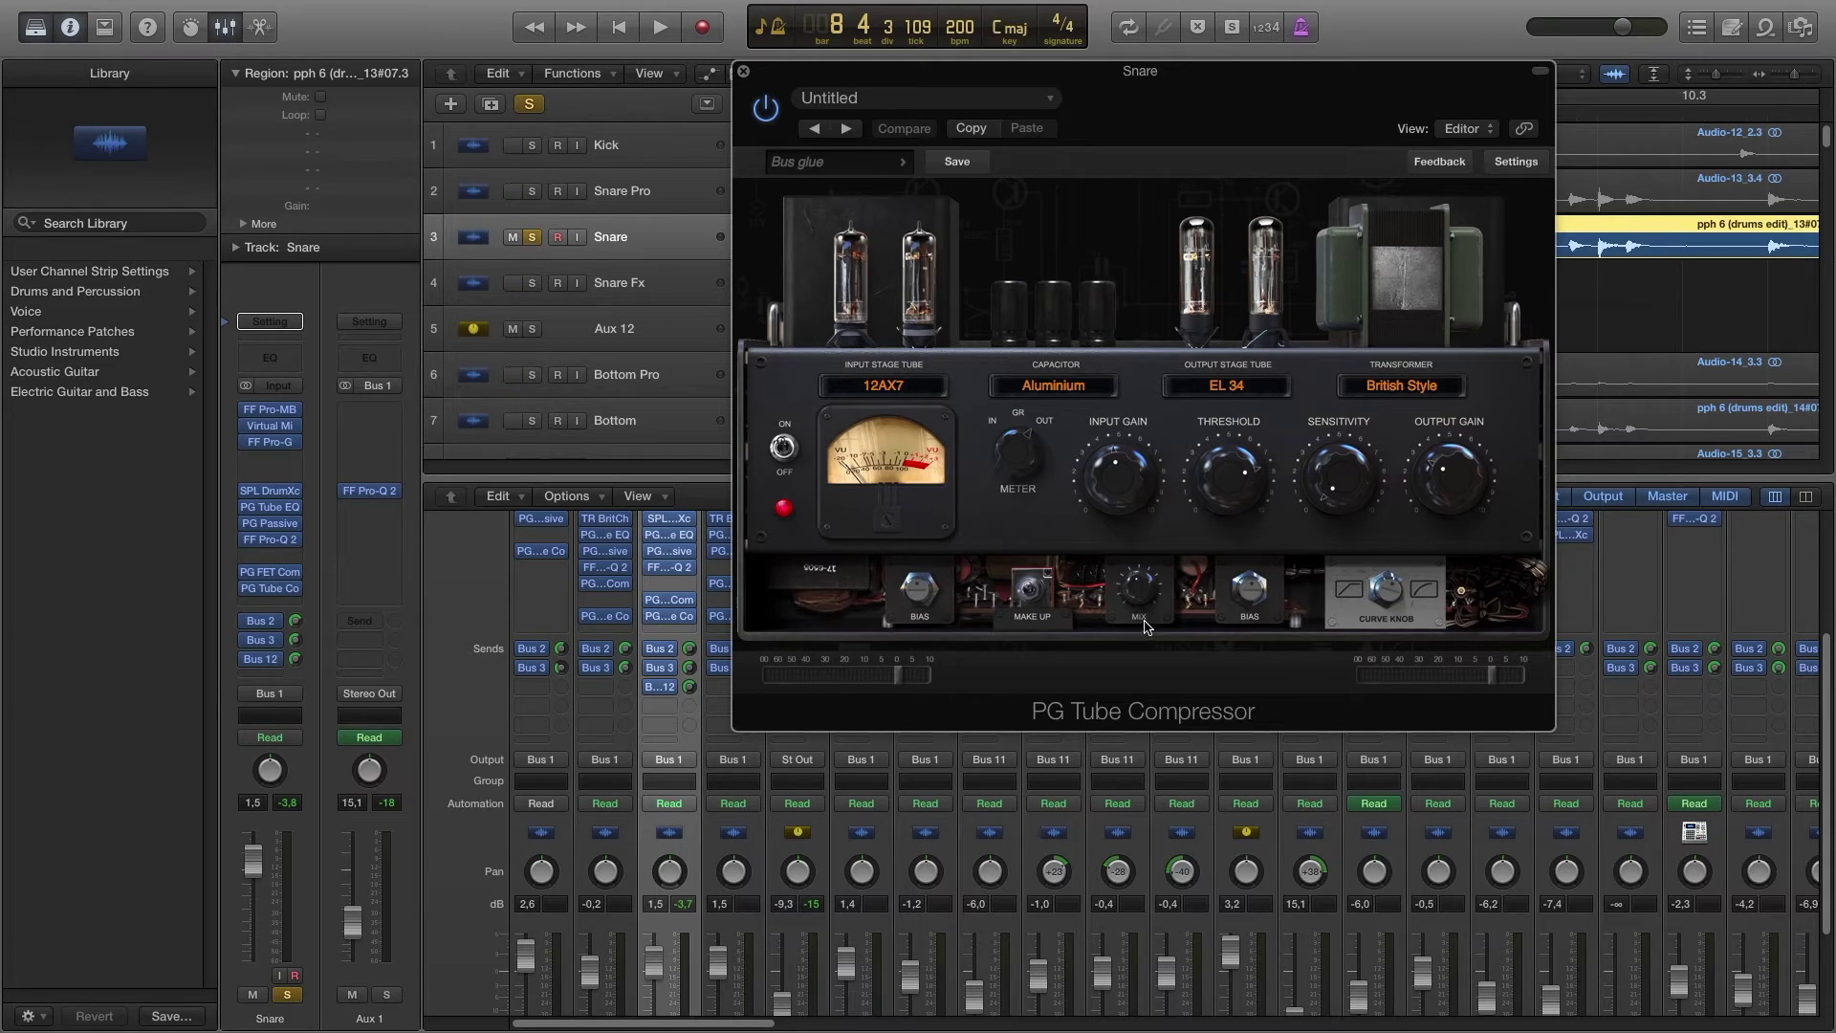
mouse_move(1141, 599)
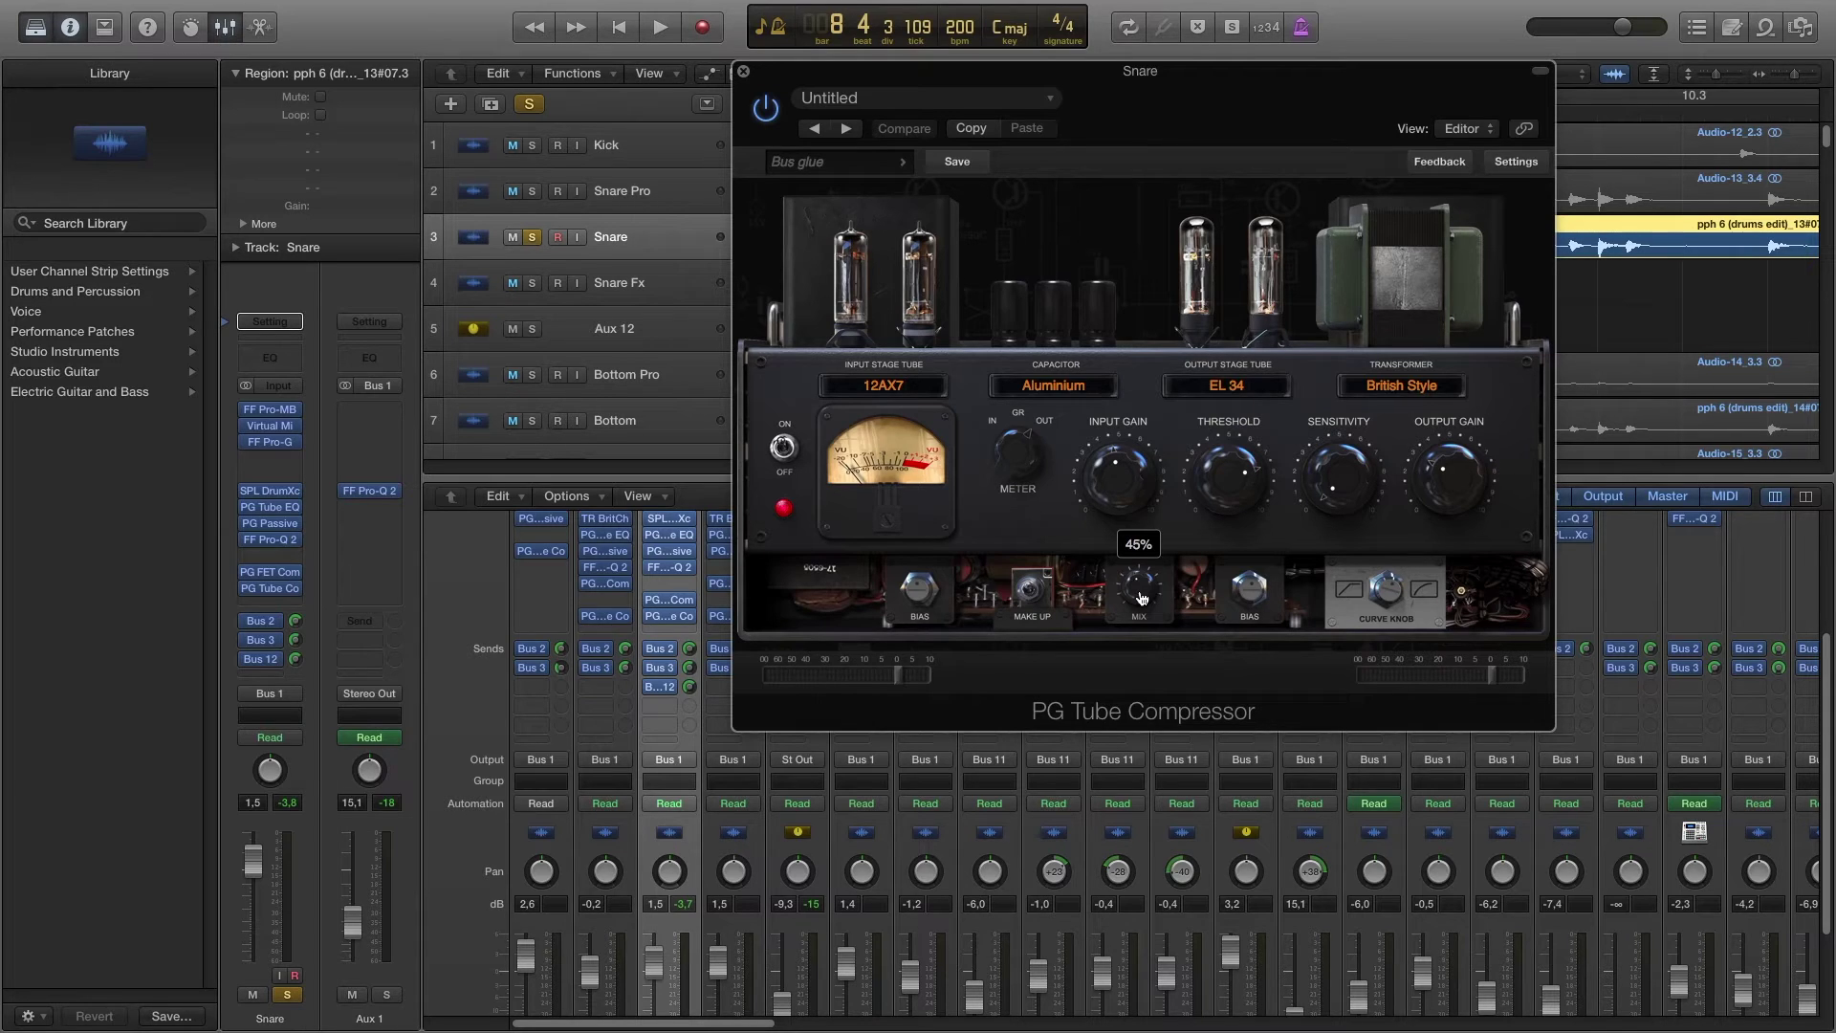
click(746, 74)
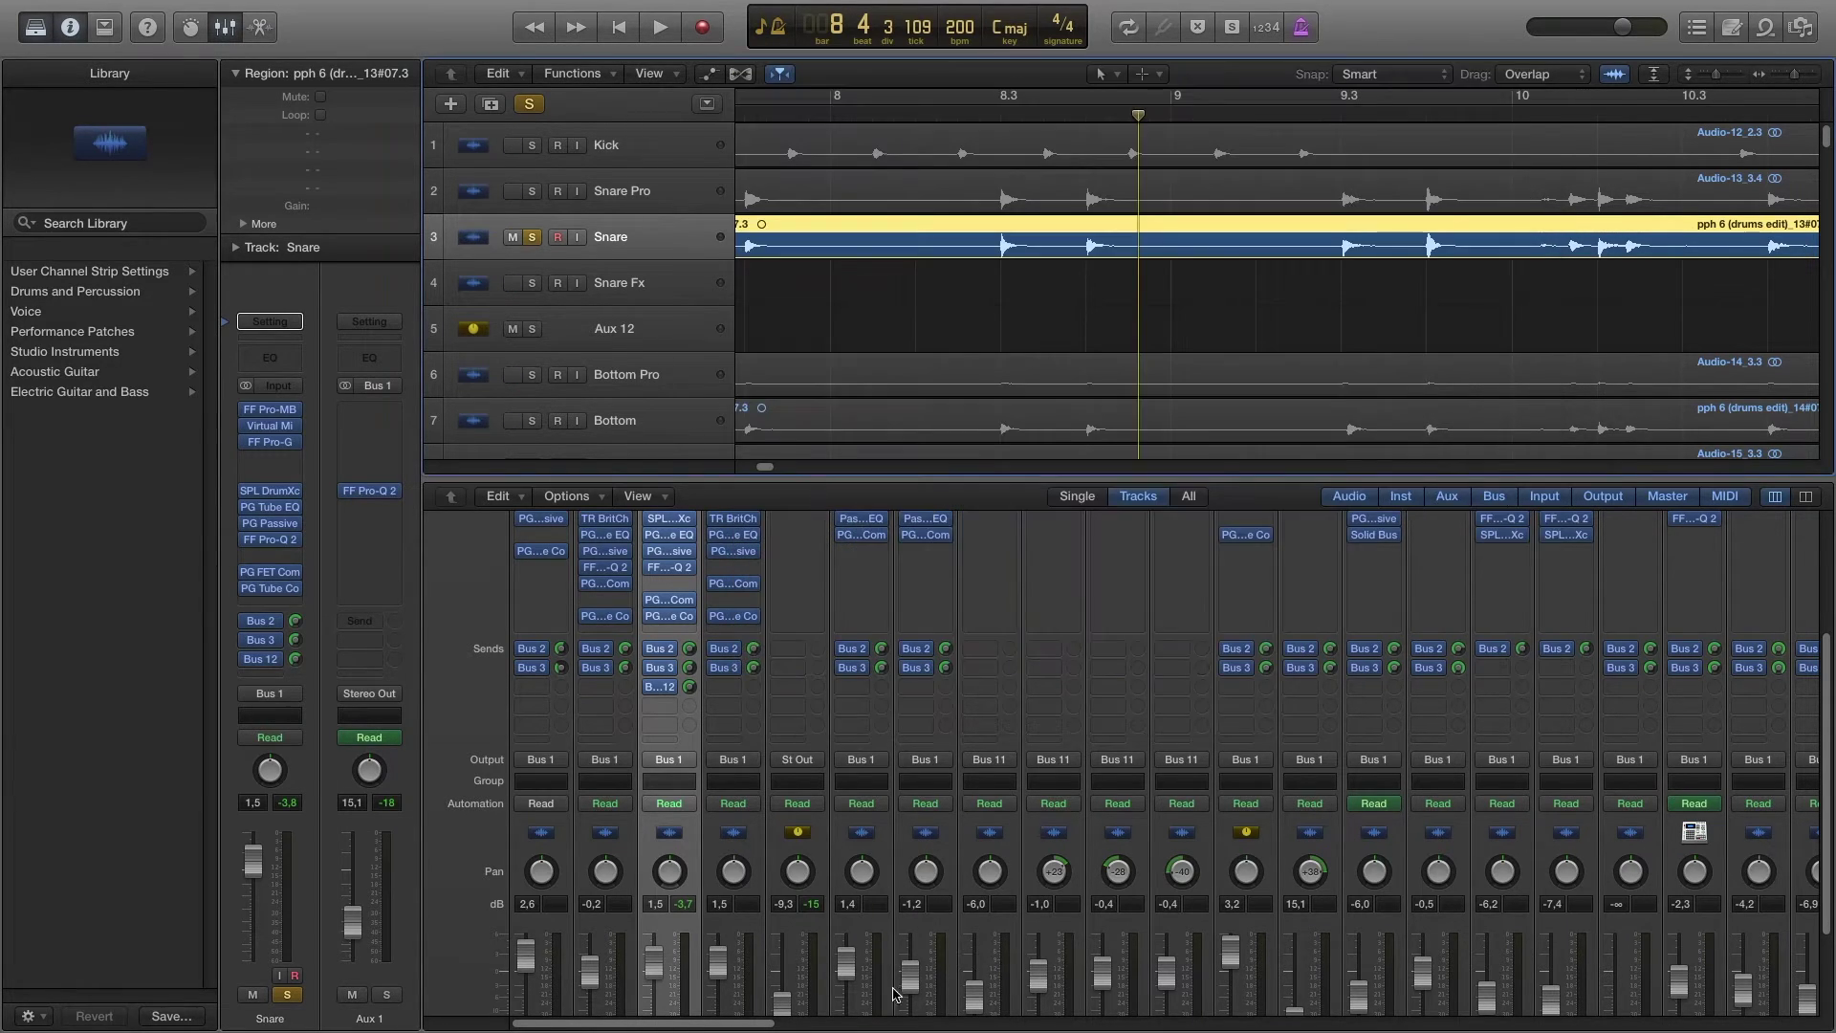
Step: Turn off solo on Snare and compare the Snare Pro and Snare channel strips
scroll(847, 899, down, 3)
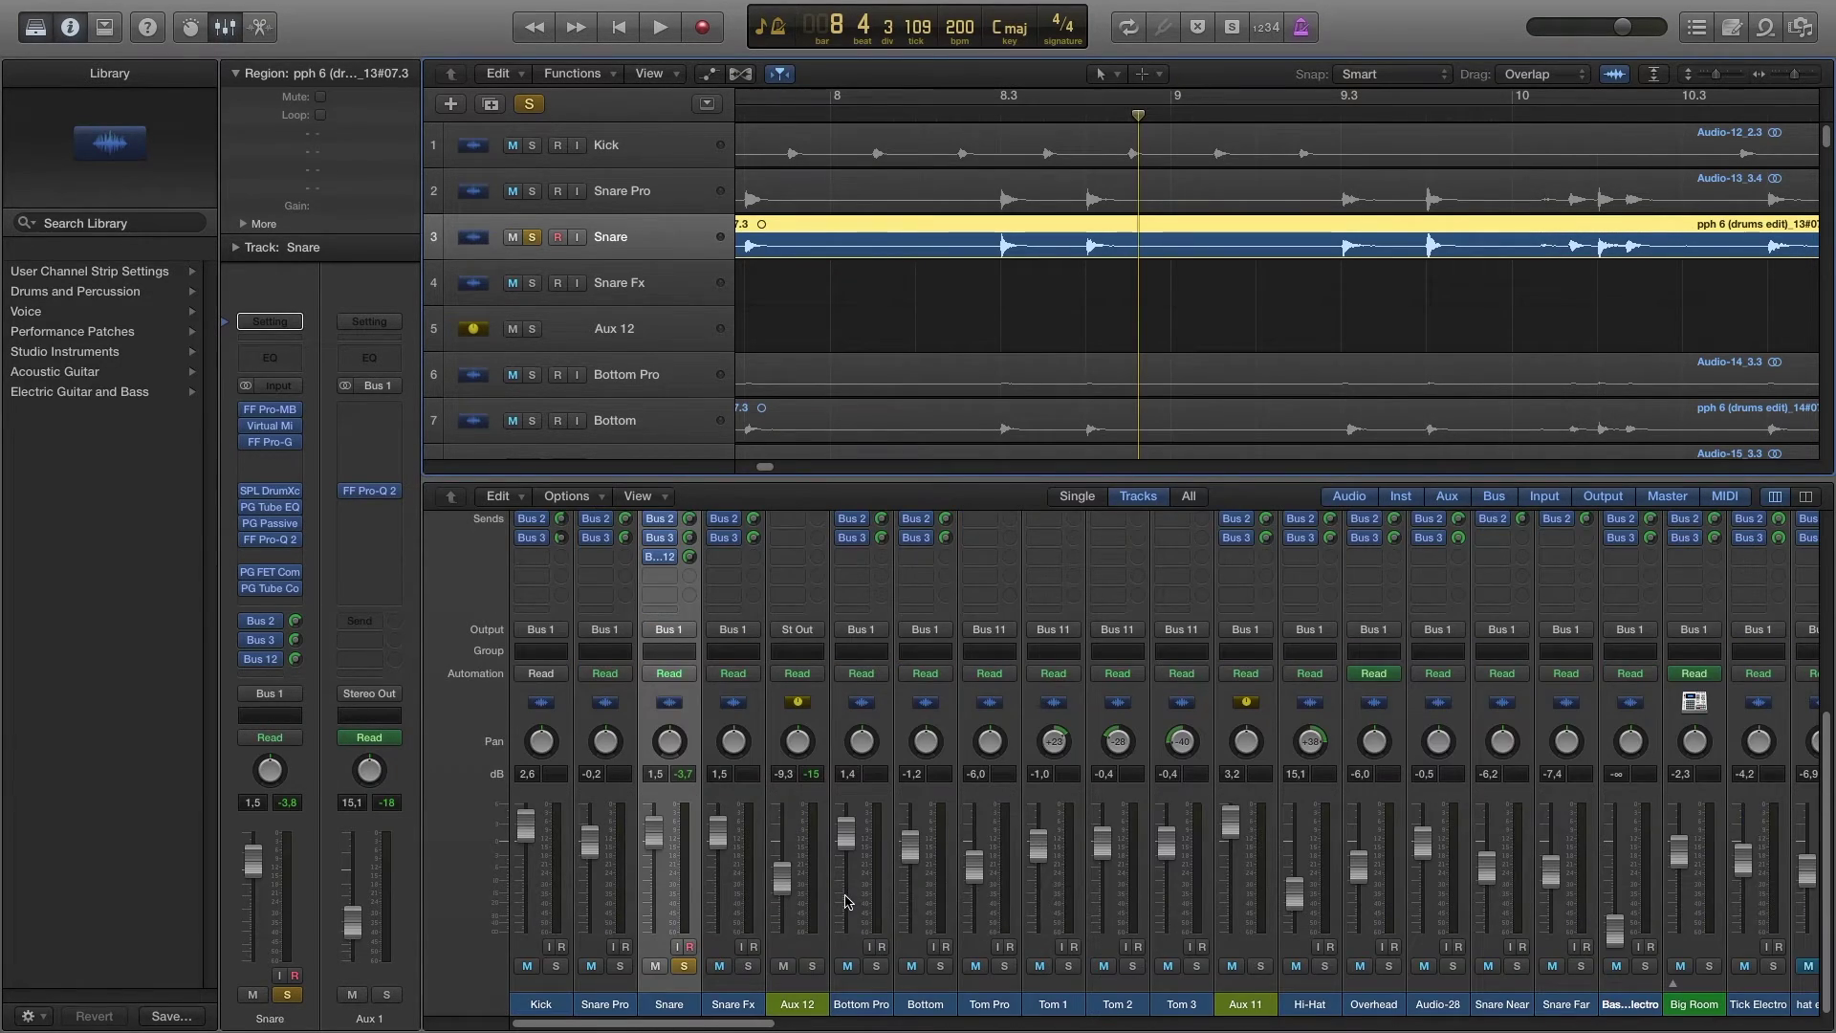
click(684, 966)
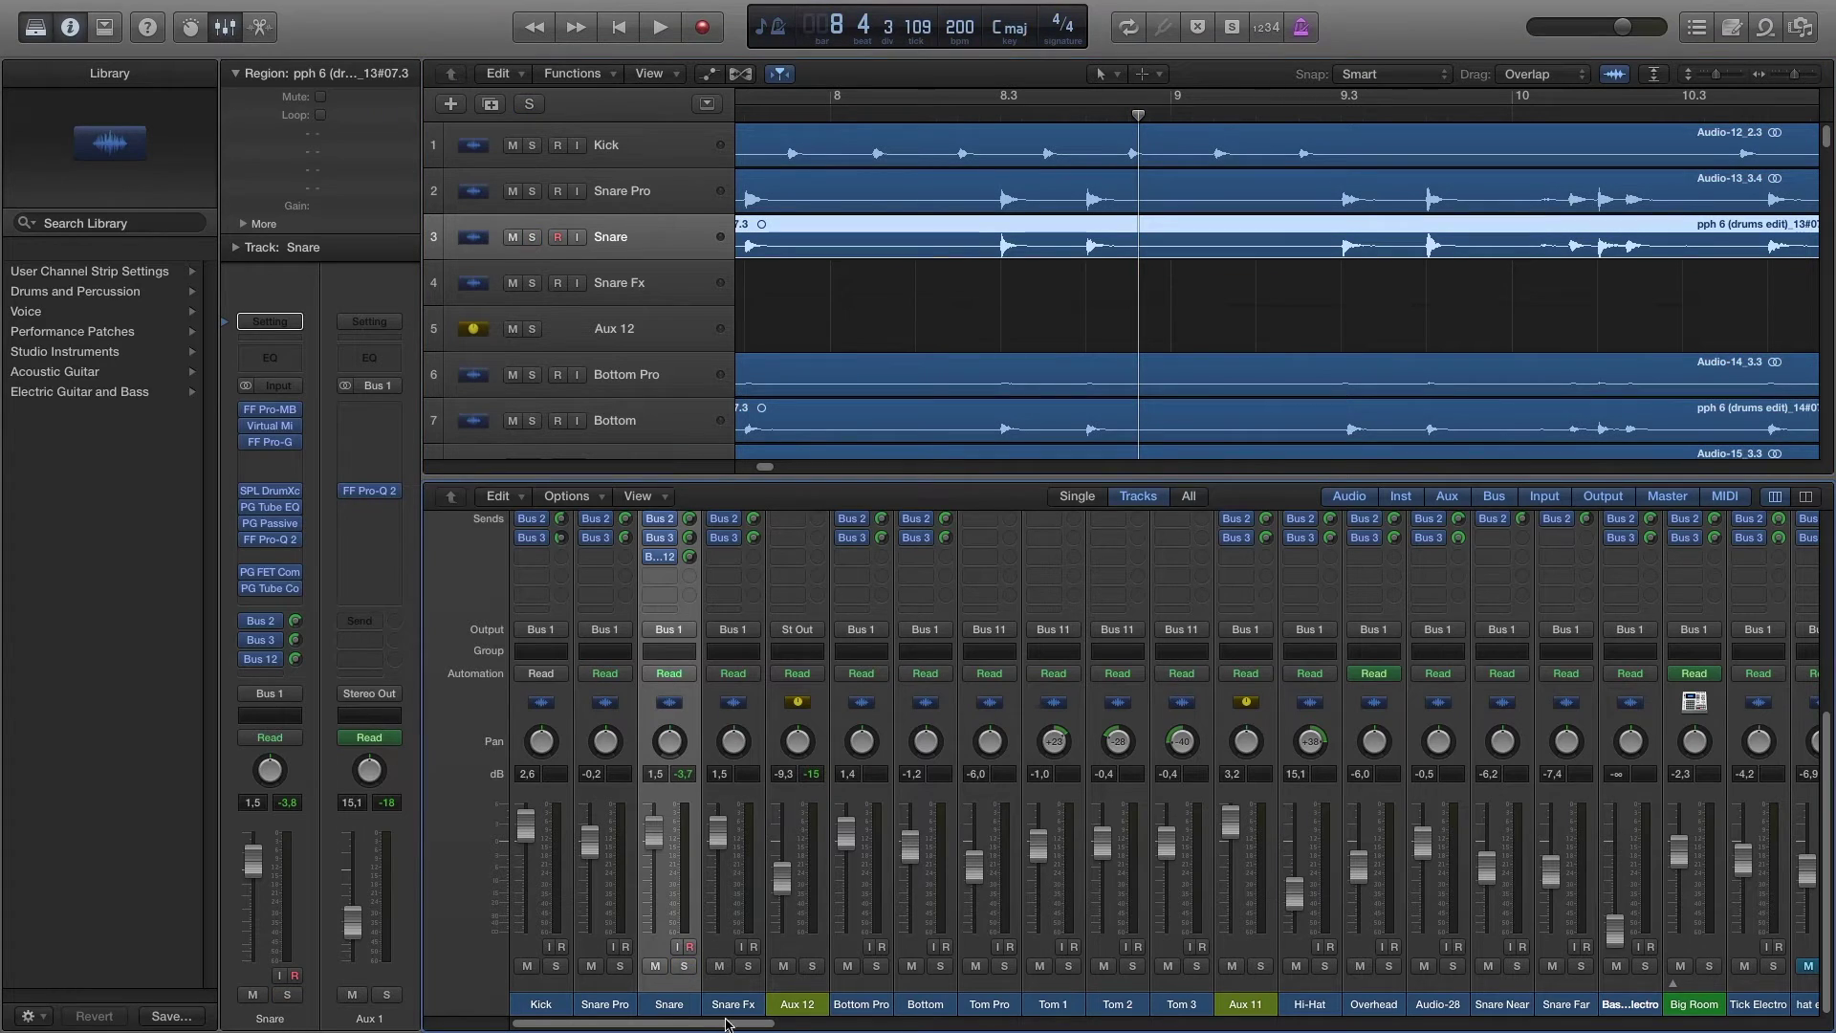
click(617, 1004)
click(670, 1006)
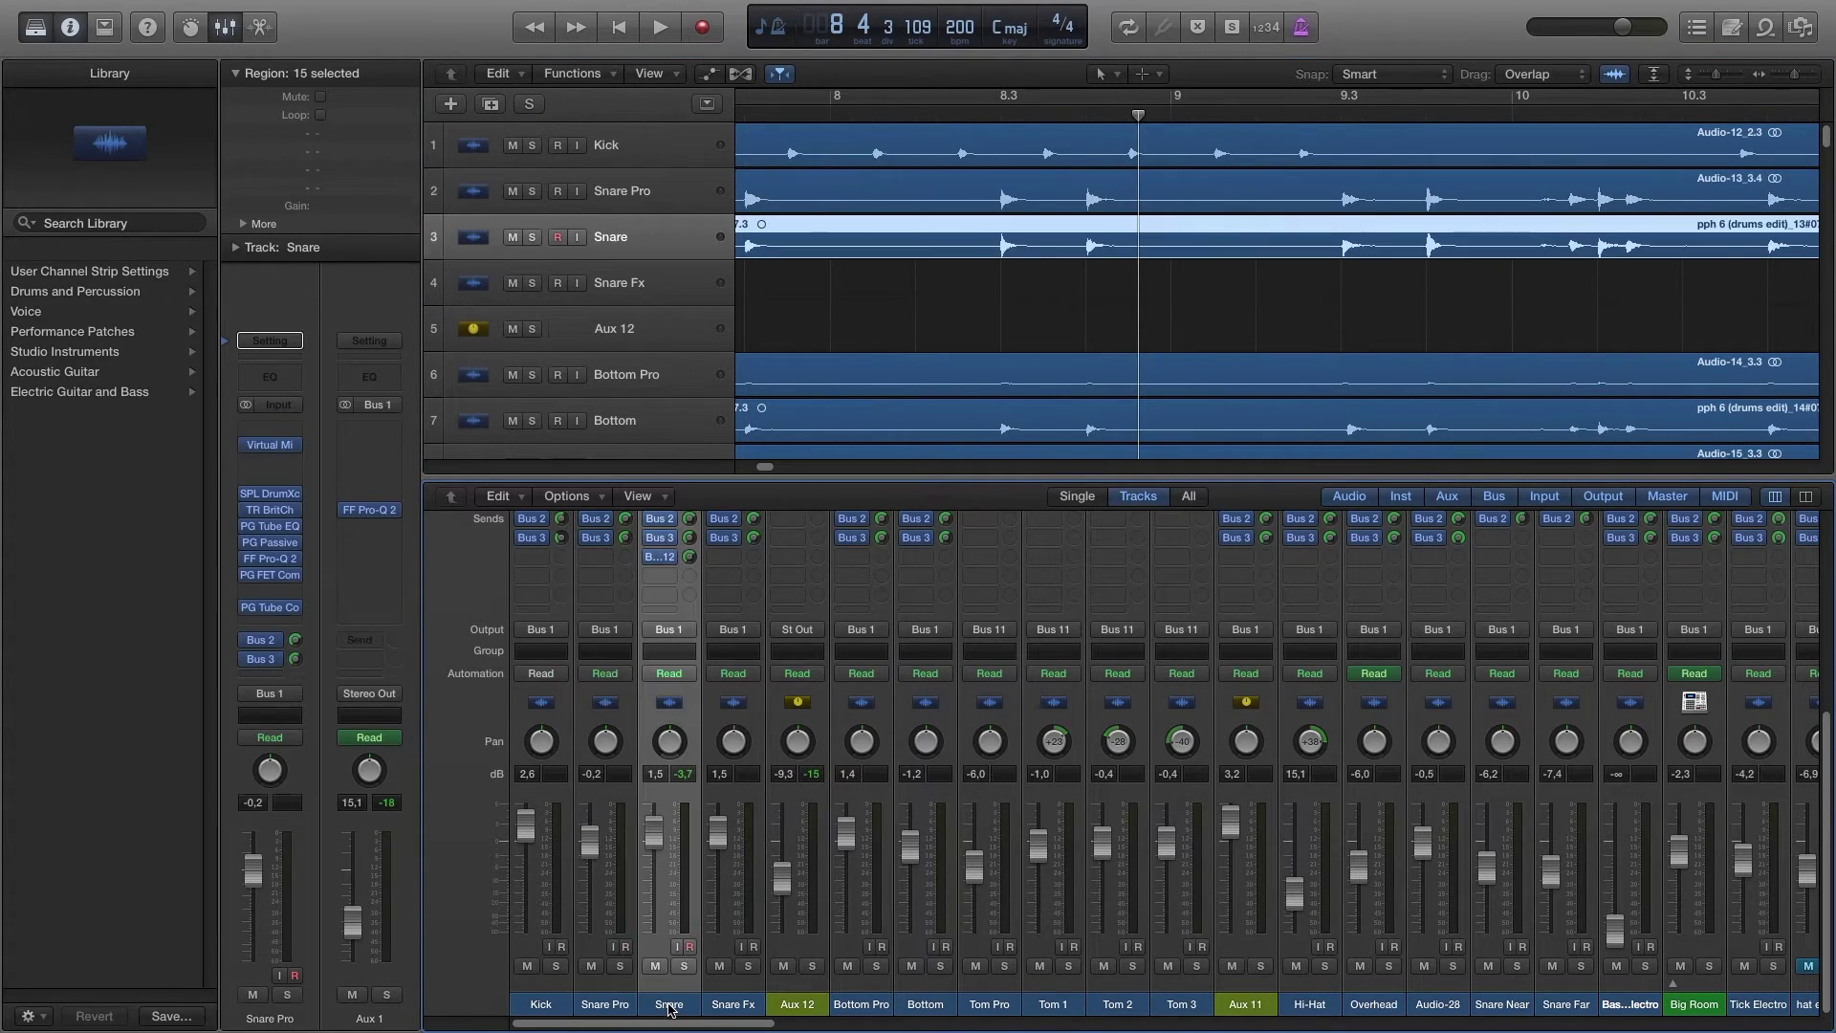
click(617, 1004)
click(670, 1004)
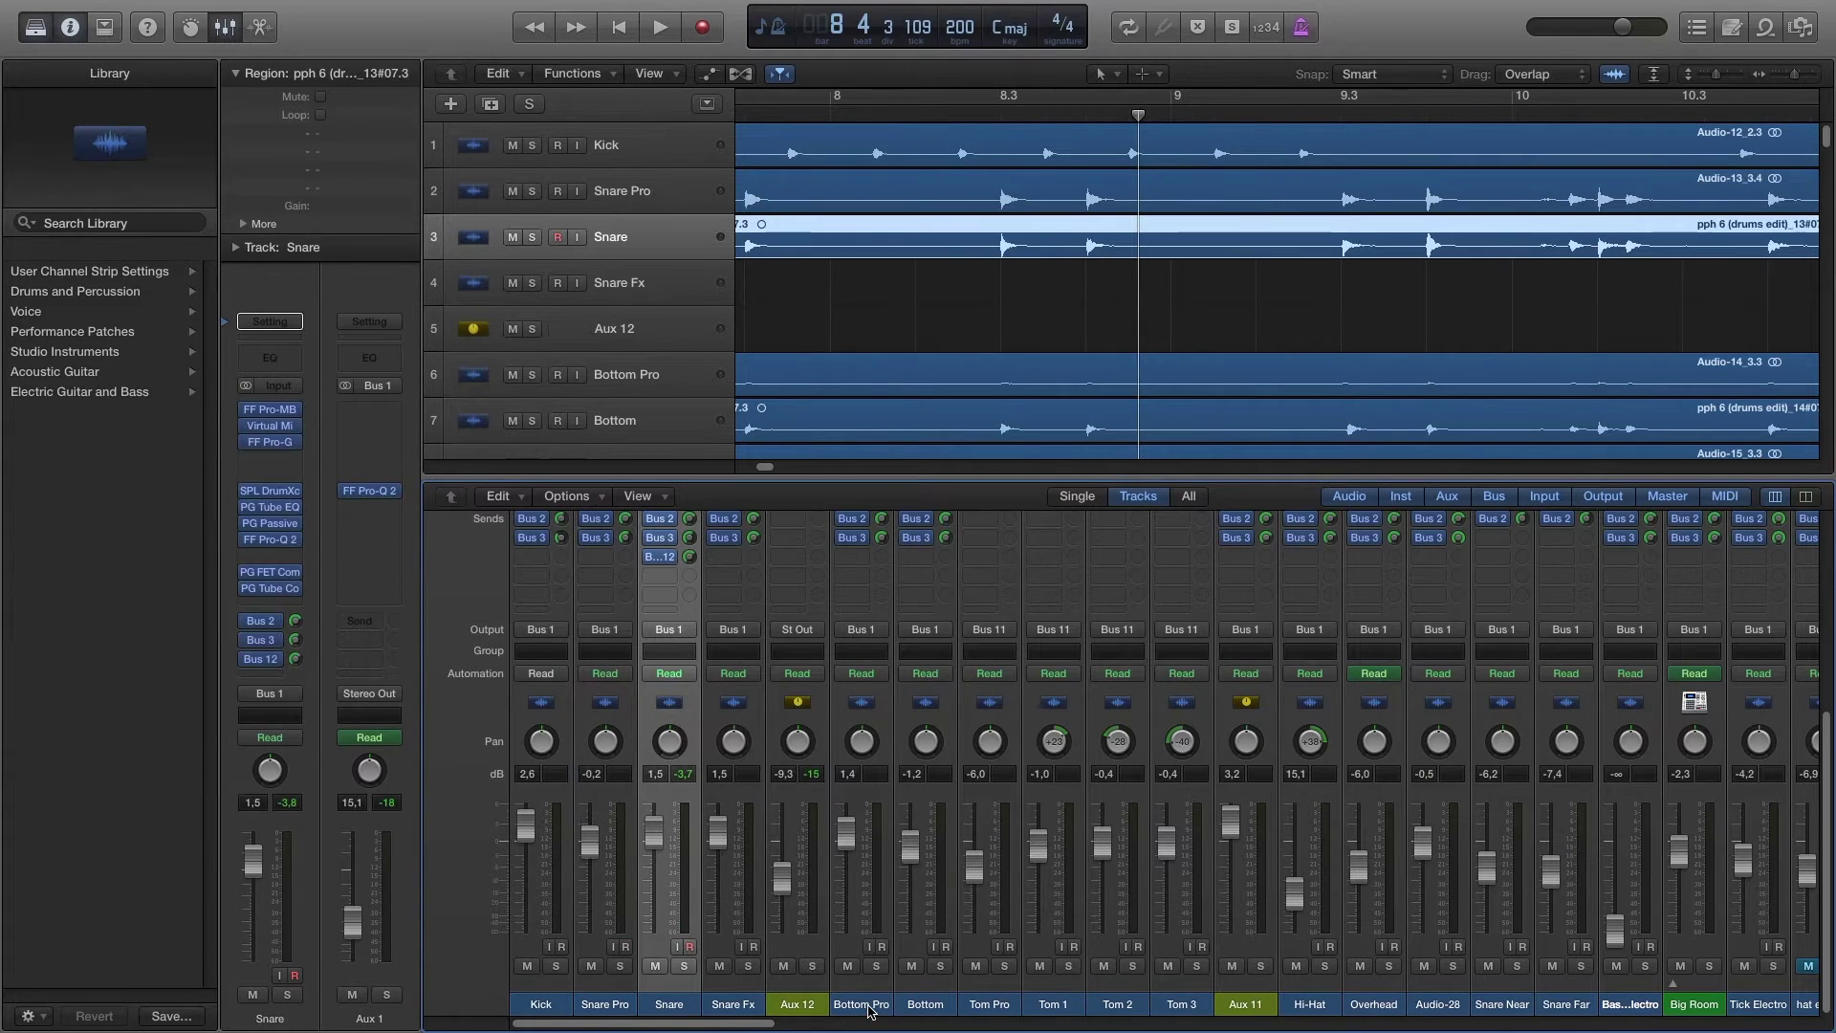
Step: Solo the Bottom Pro track and play it back from bar 3 for a few bars
click(870, 1009)
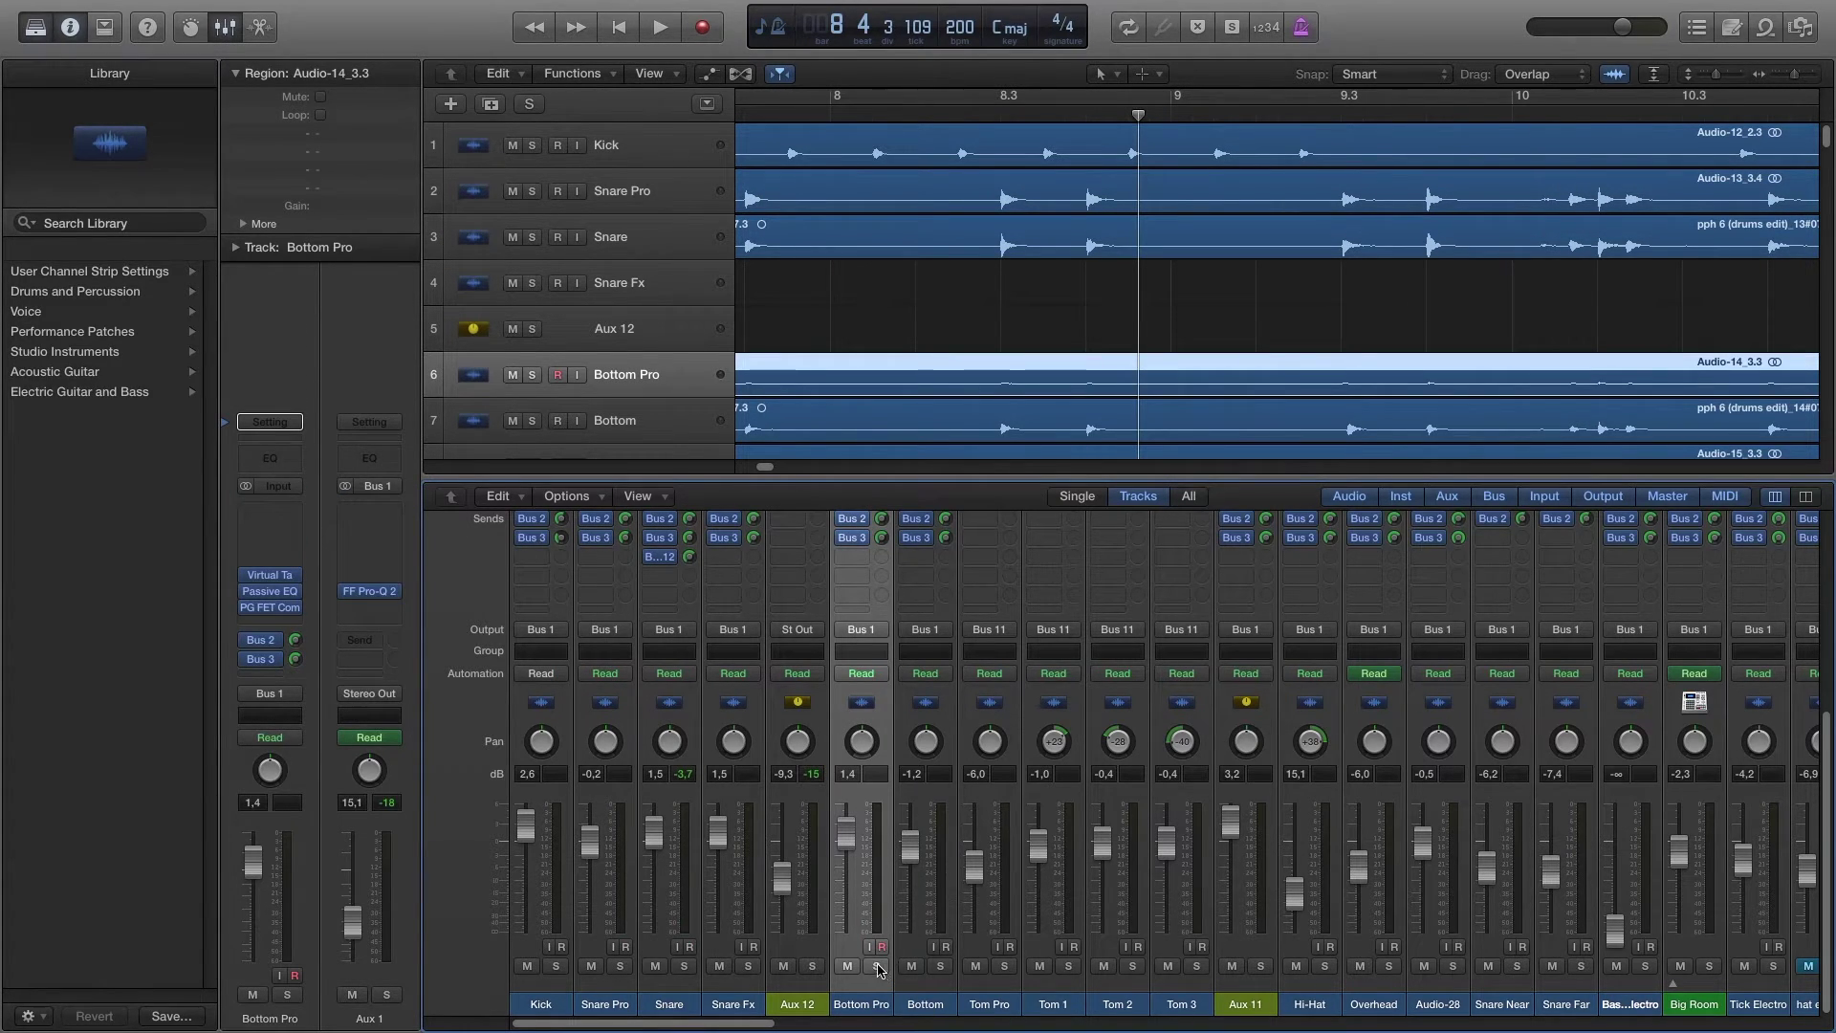
click(878, 967)
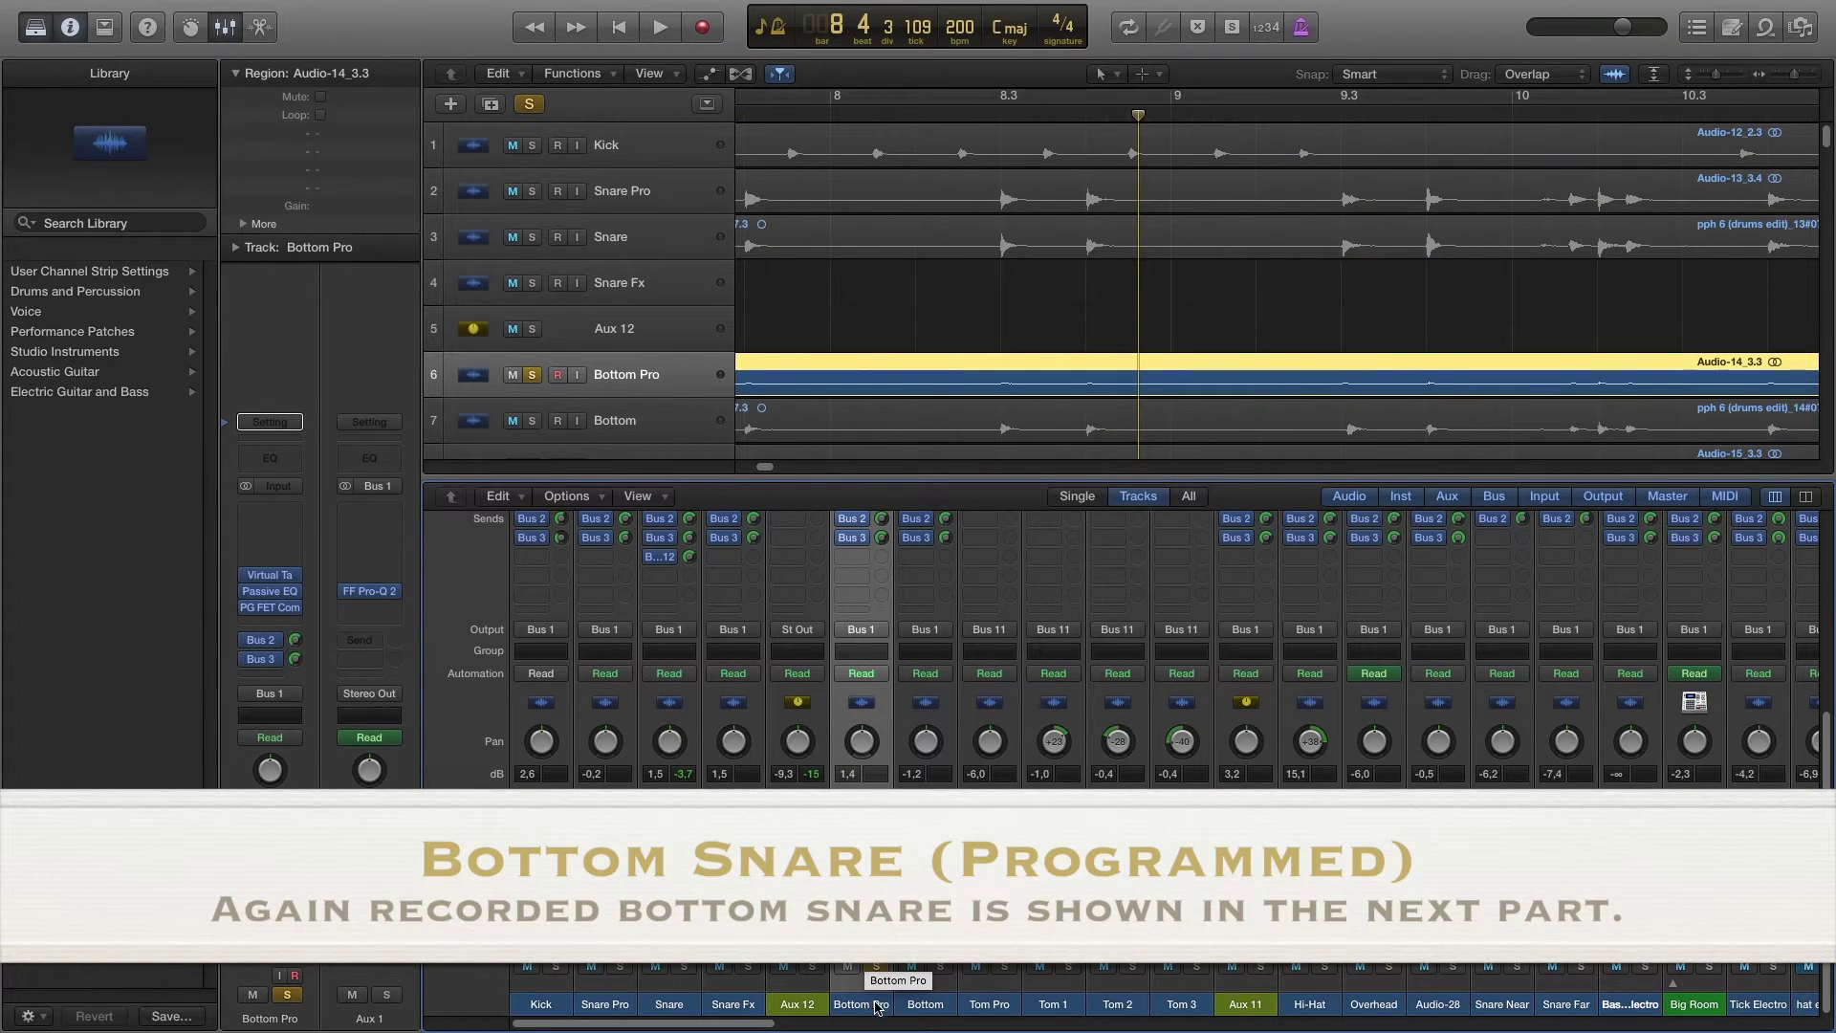
drag(765, 468, 747, 467)
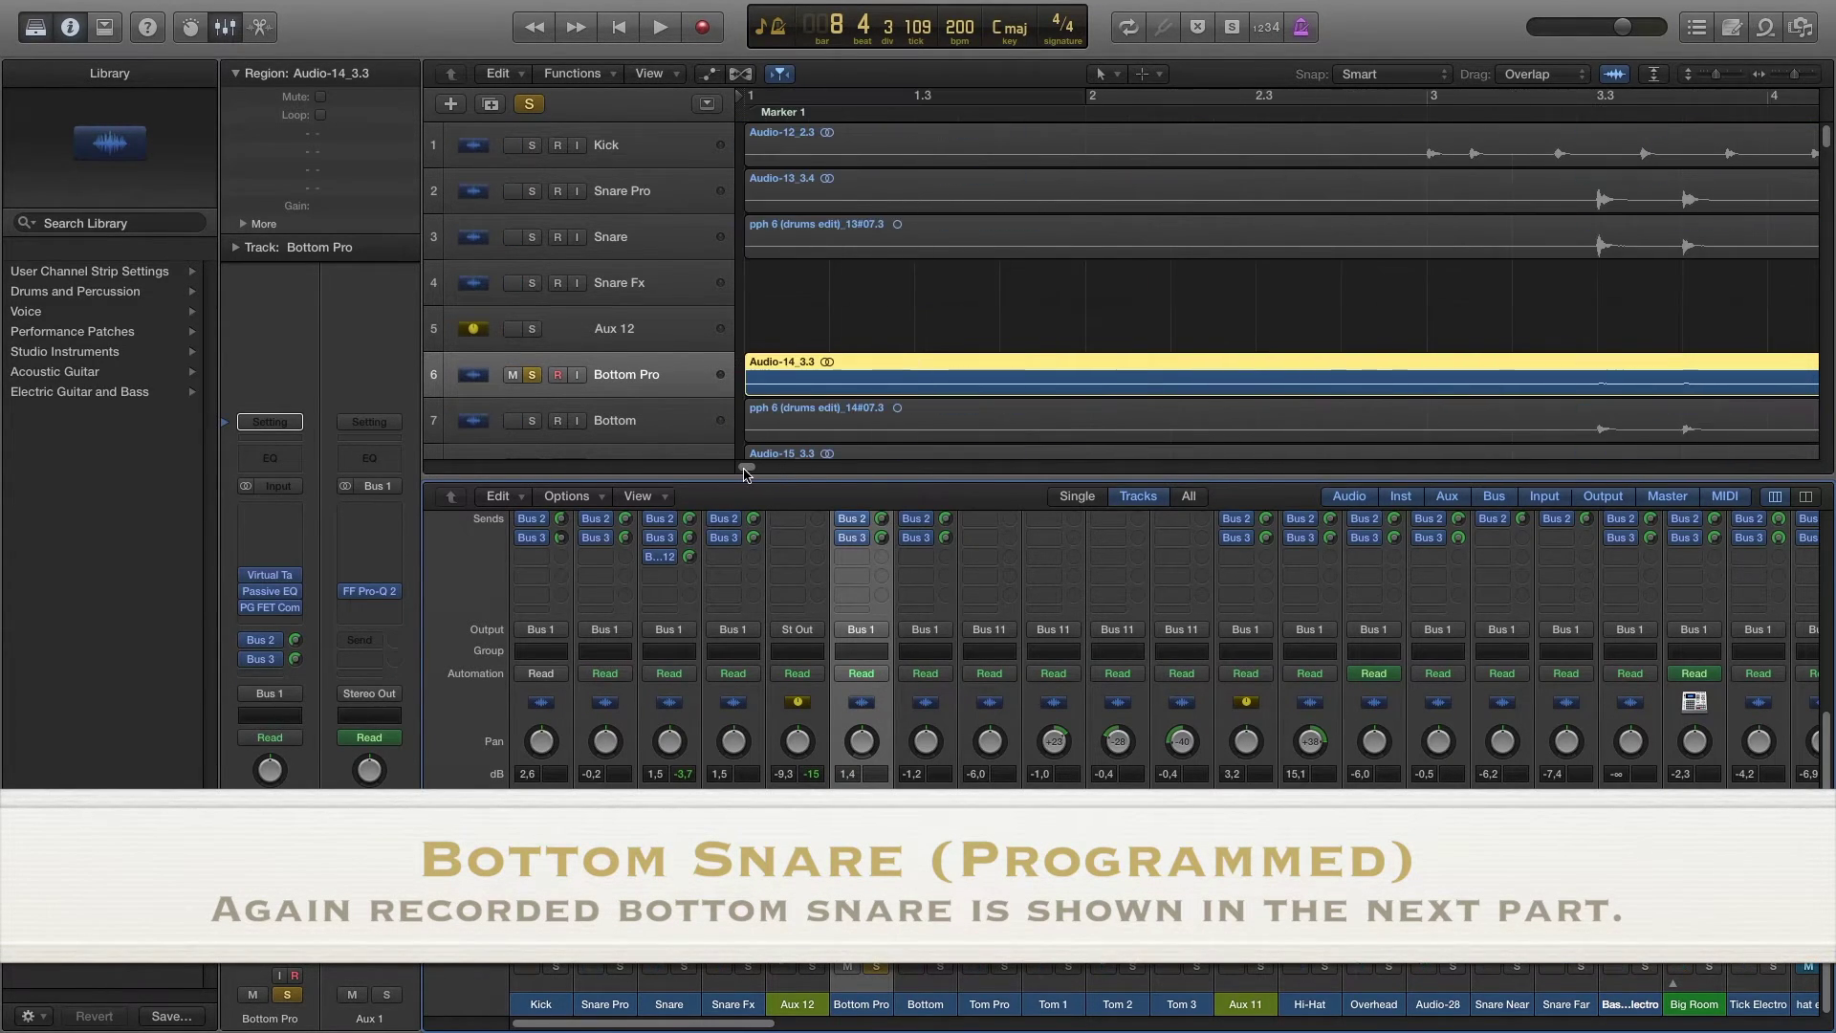
drag(1795, 77, 1785, 80)
click(863, 95)
key(space)
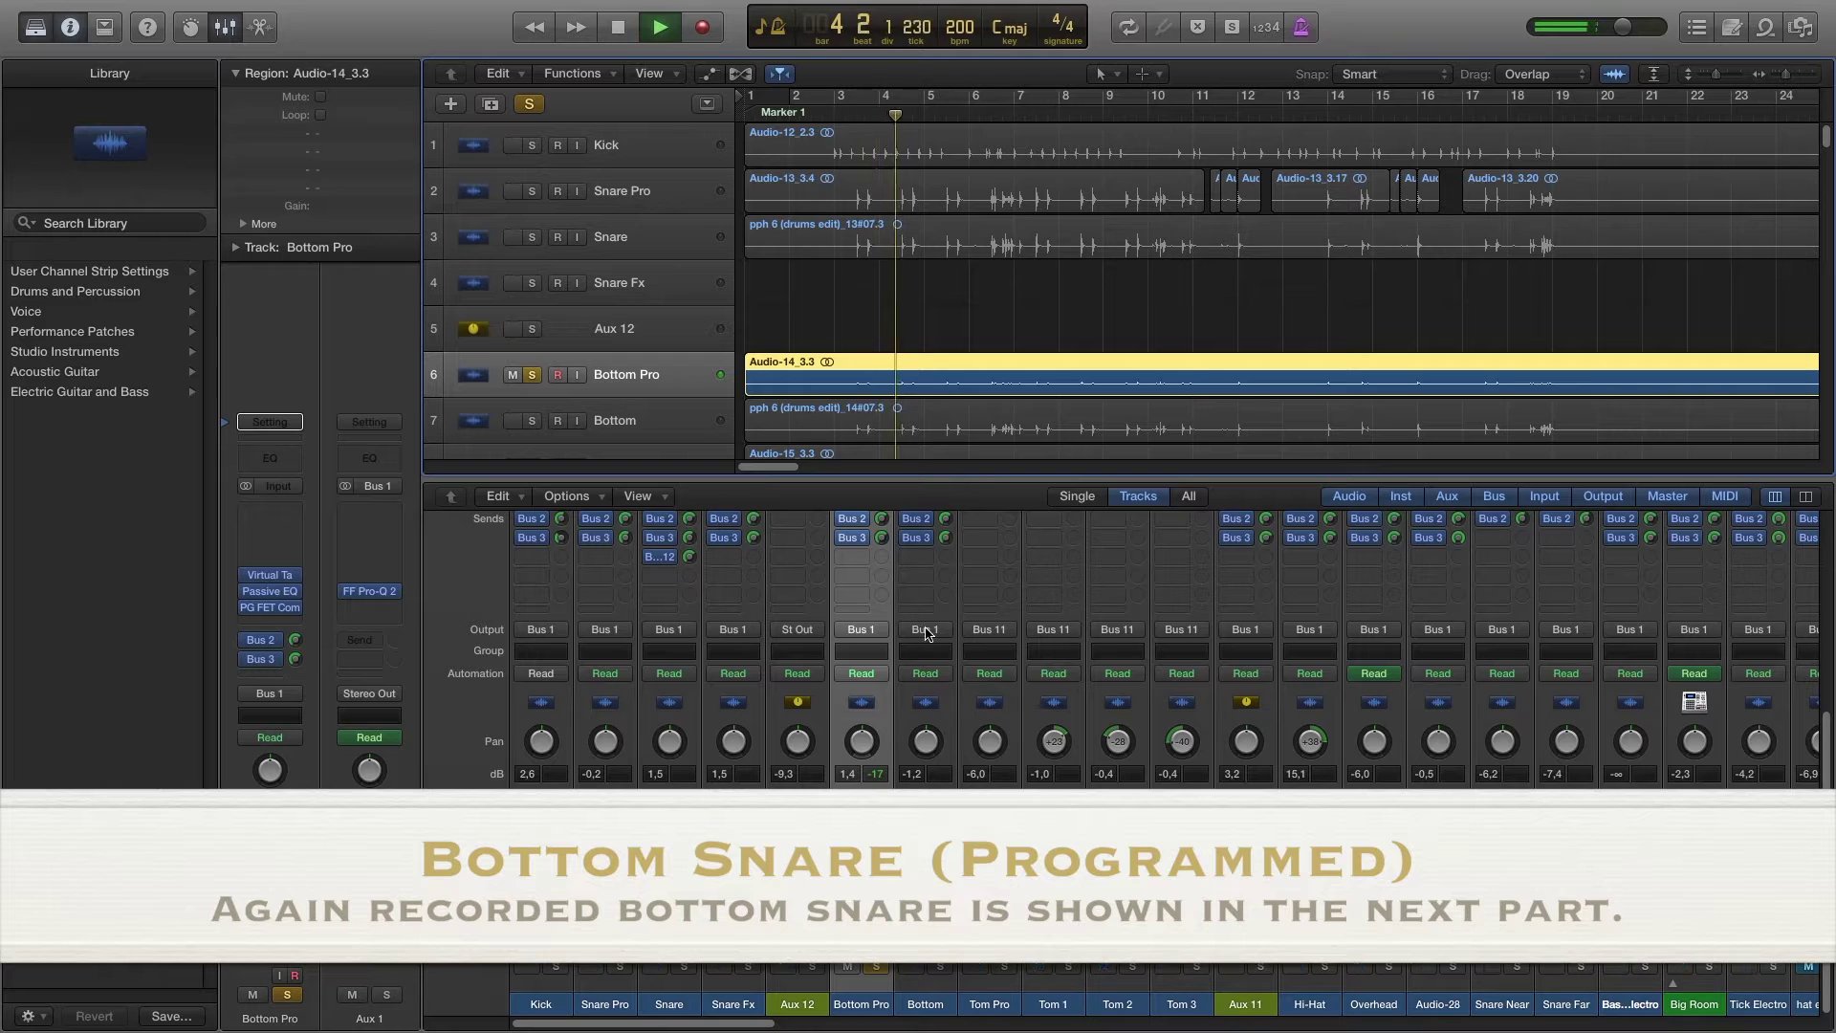
scroll(926, 633, up, 1)
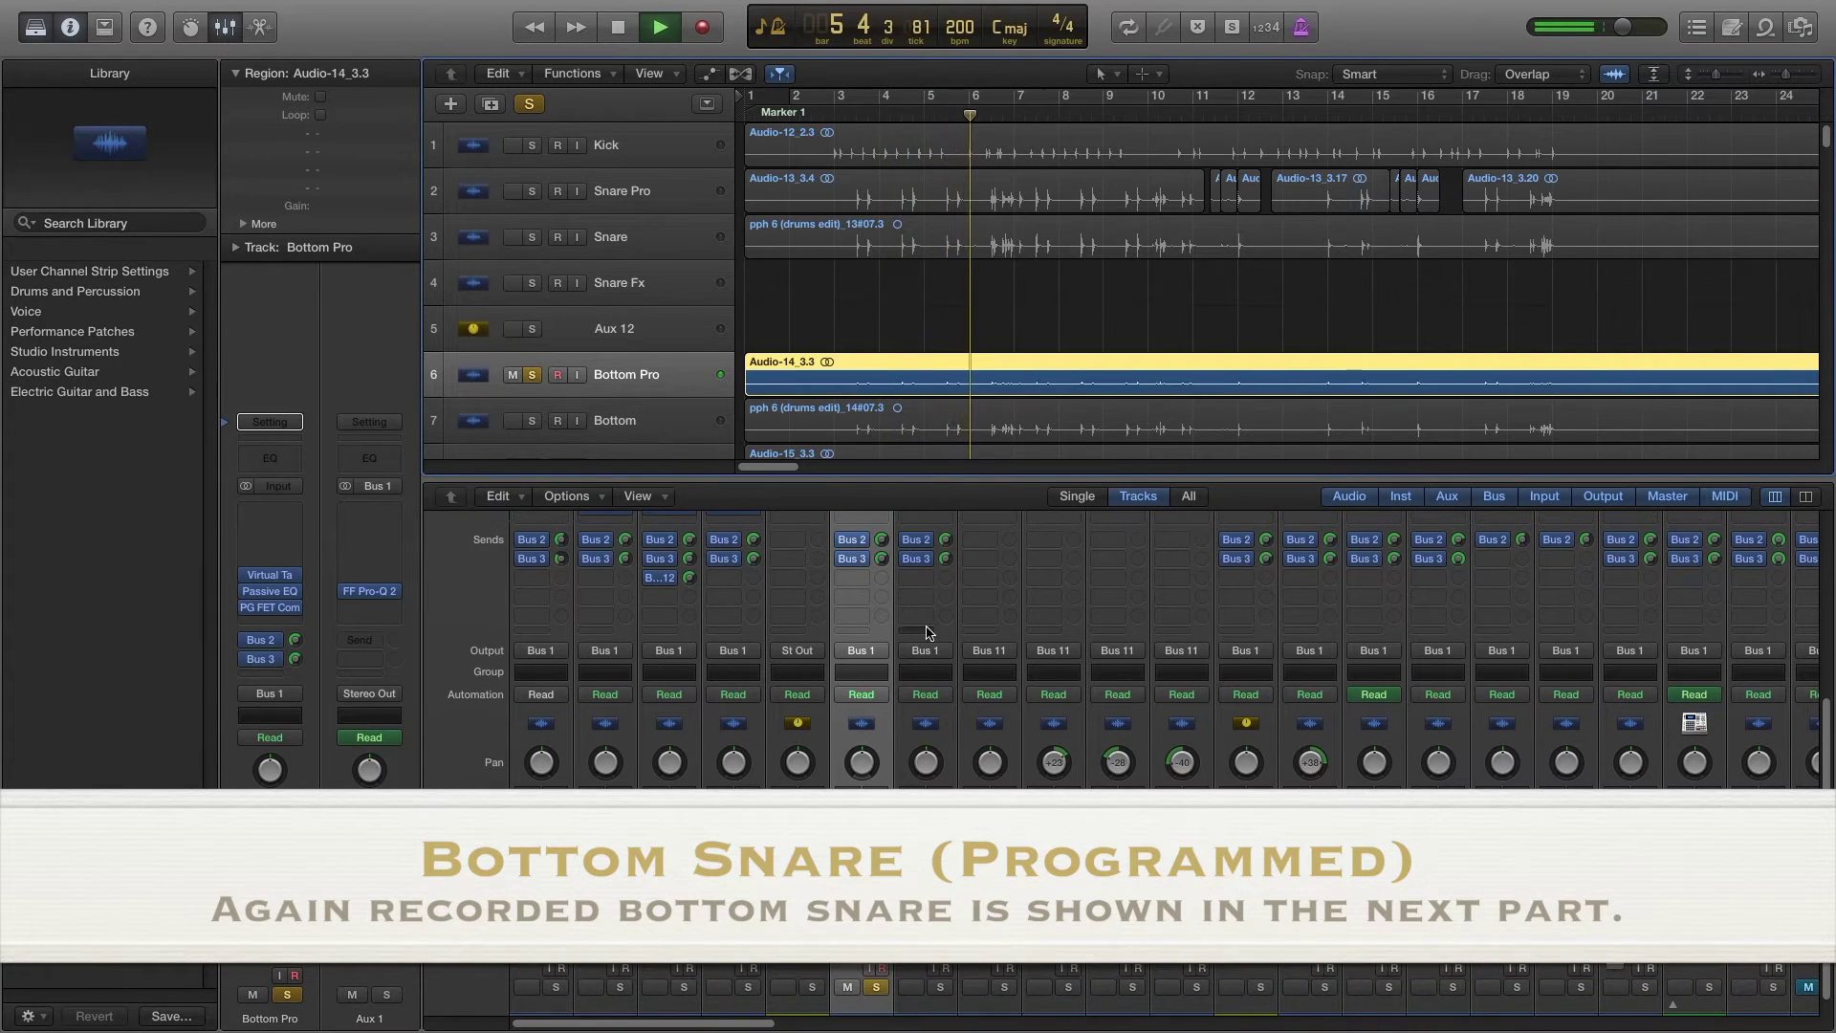
key(space)
Step: Review the Bottom Pro inserts and level, compare them with the Snare and Snare Pro strips, and reselect Bottom Pro
scroll(942, 626, up, 8)
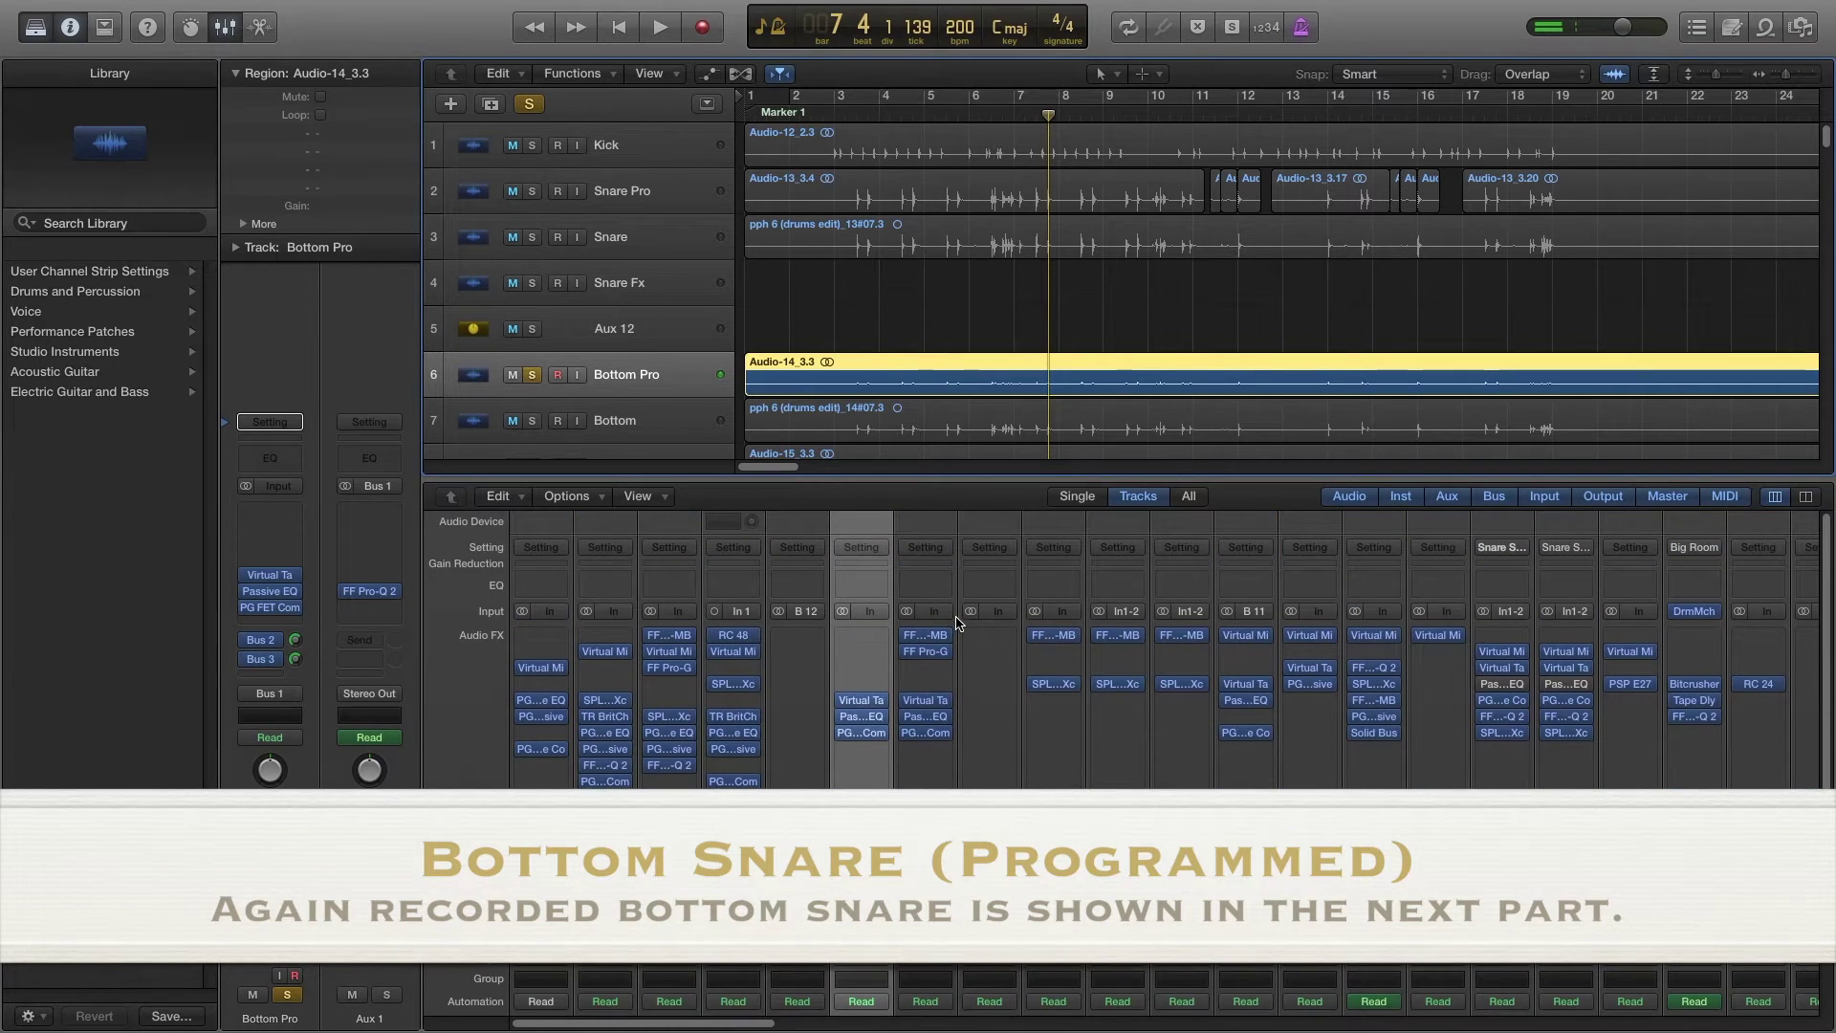
scroll(957, 623, down, 10)
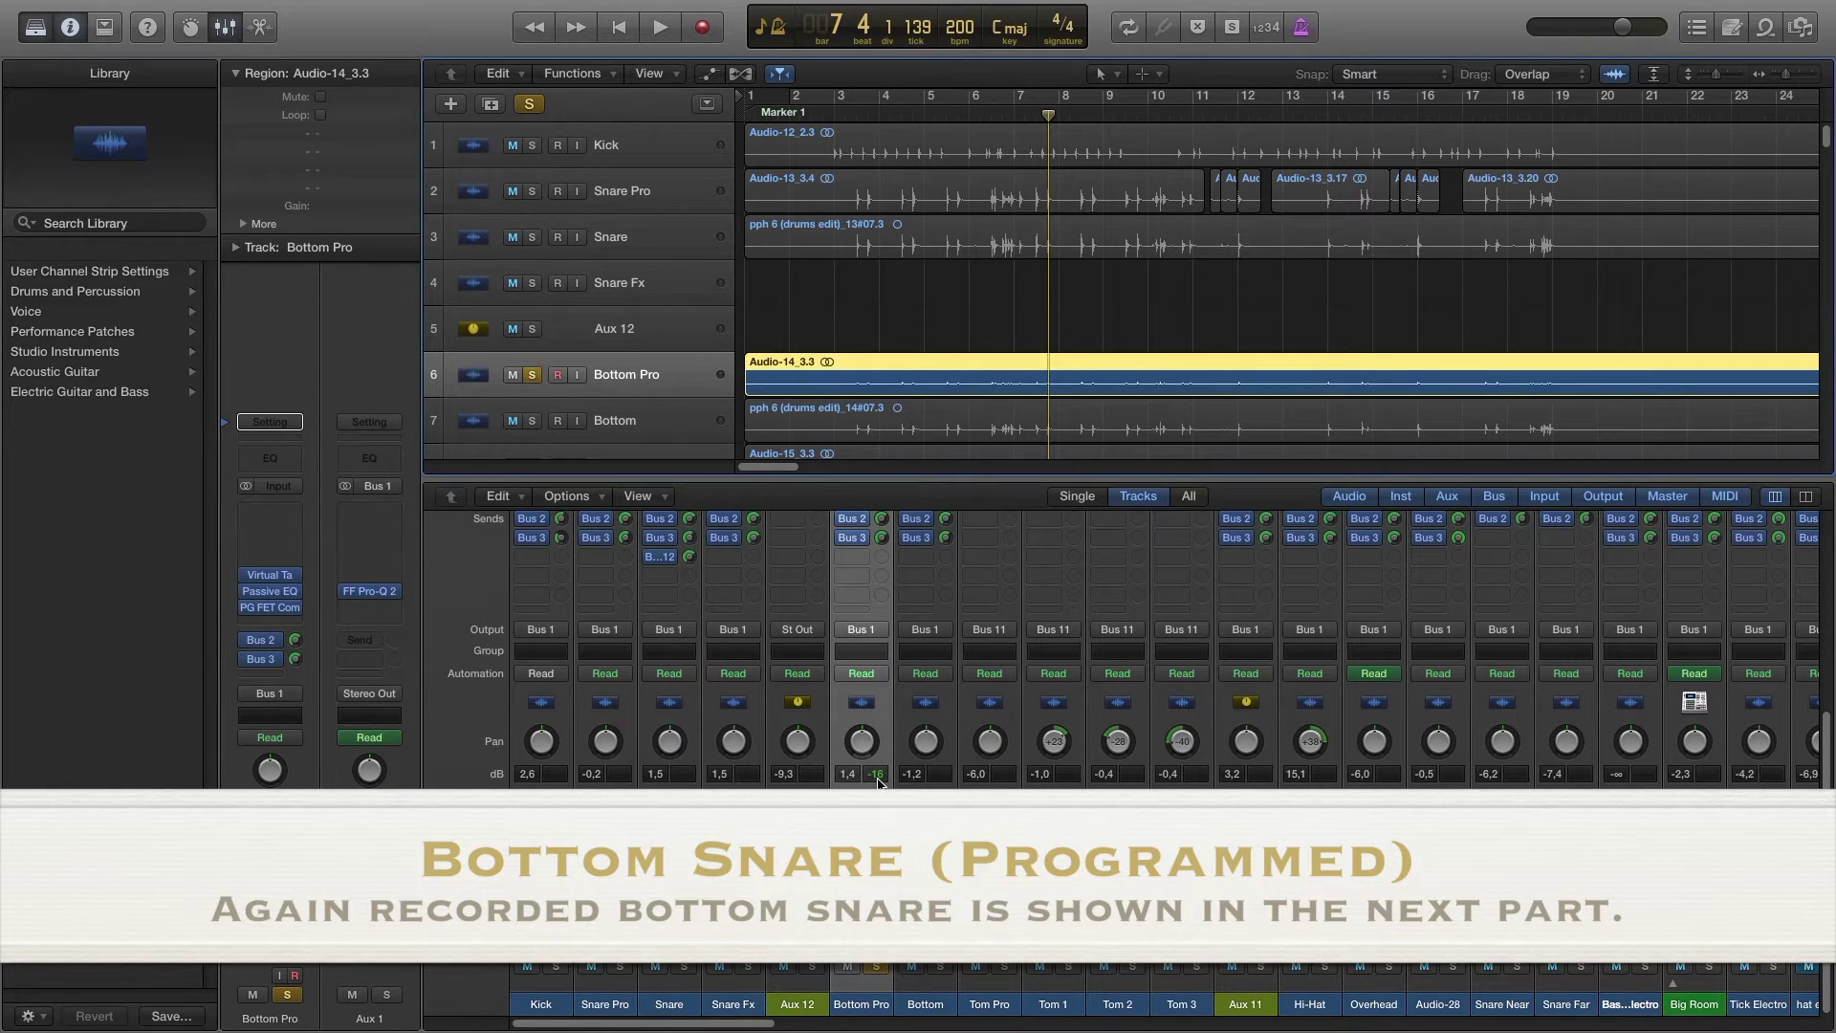
click(662, 1008)
click(606, 1006)
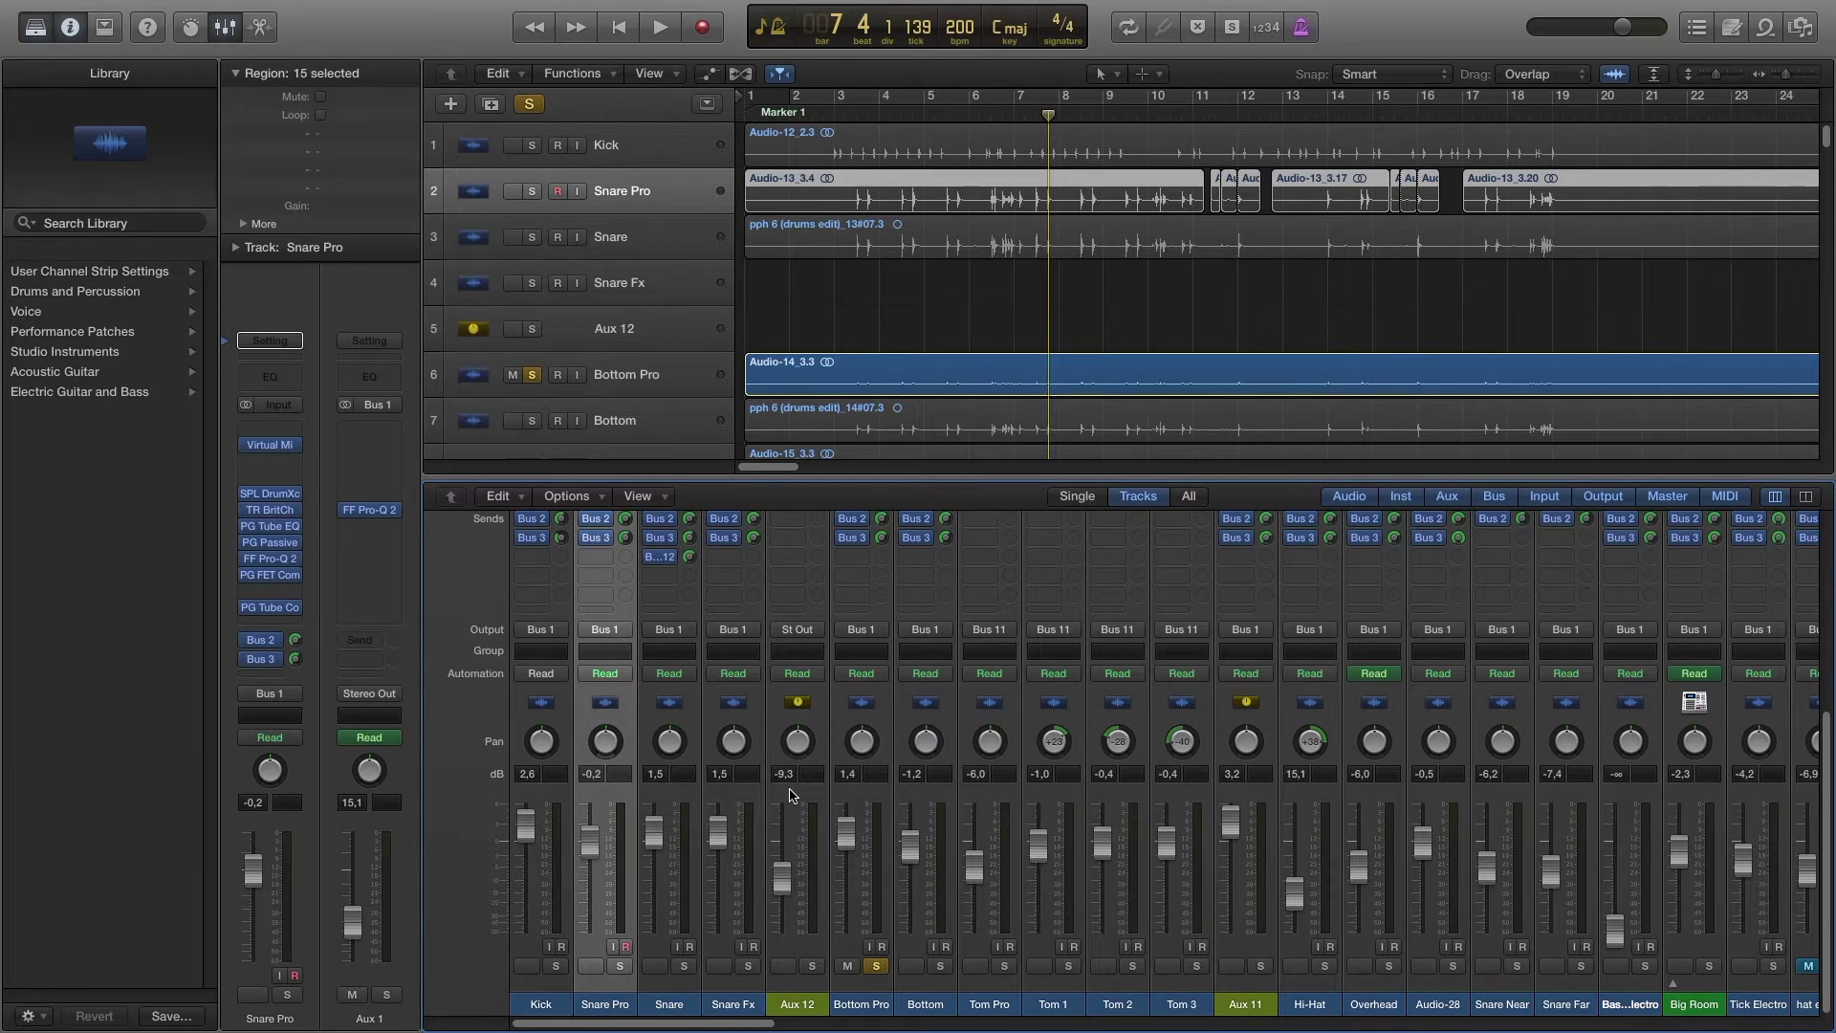
click(861, 1005)
Step: Open Virtual Tape Machines on Bottom Pro, examine its input and tape settings, and close it
scroll(925, 686, up, 2)
scroll(925, 685, up, 3)
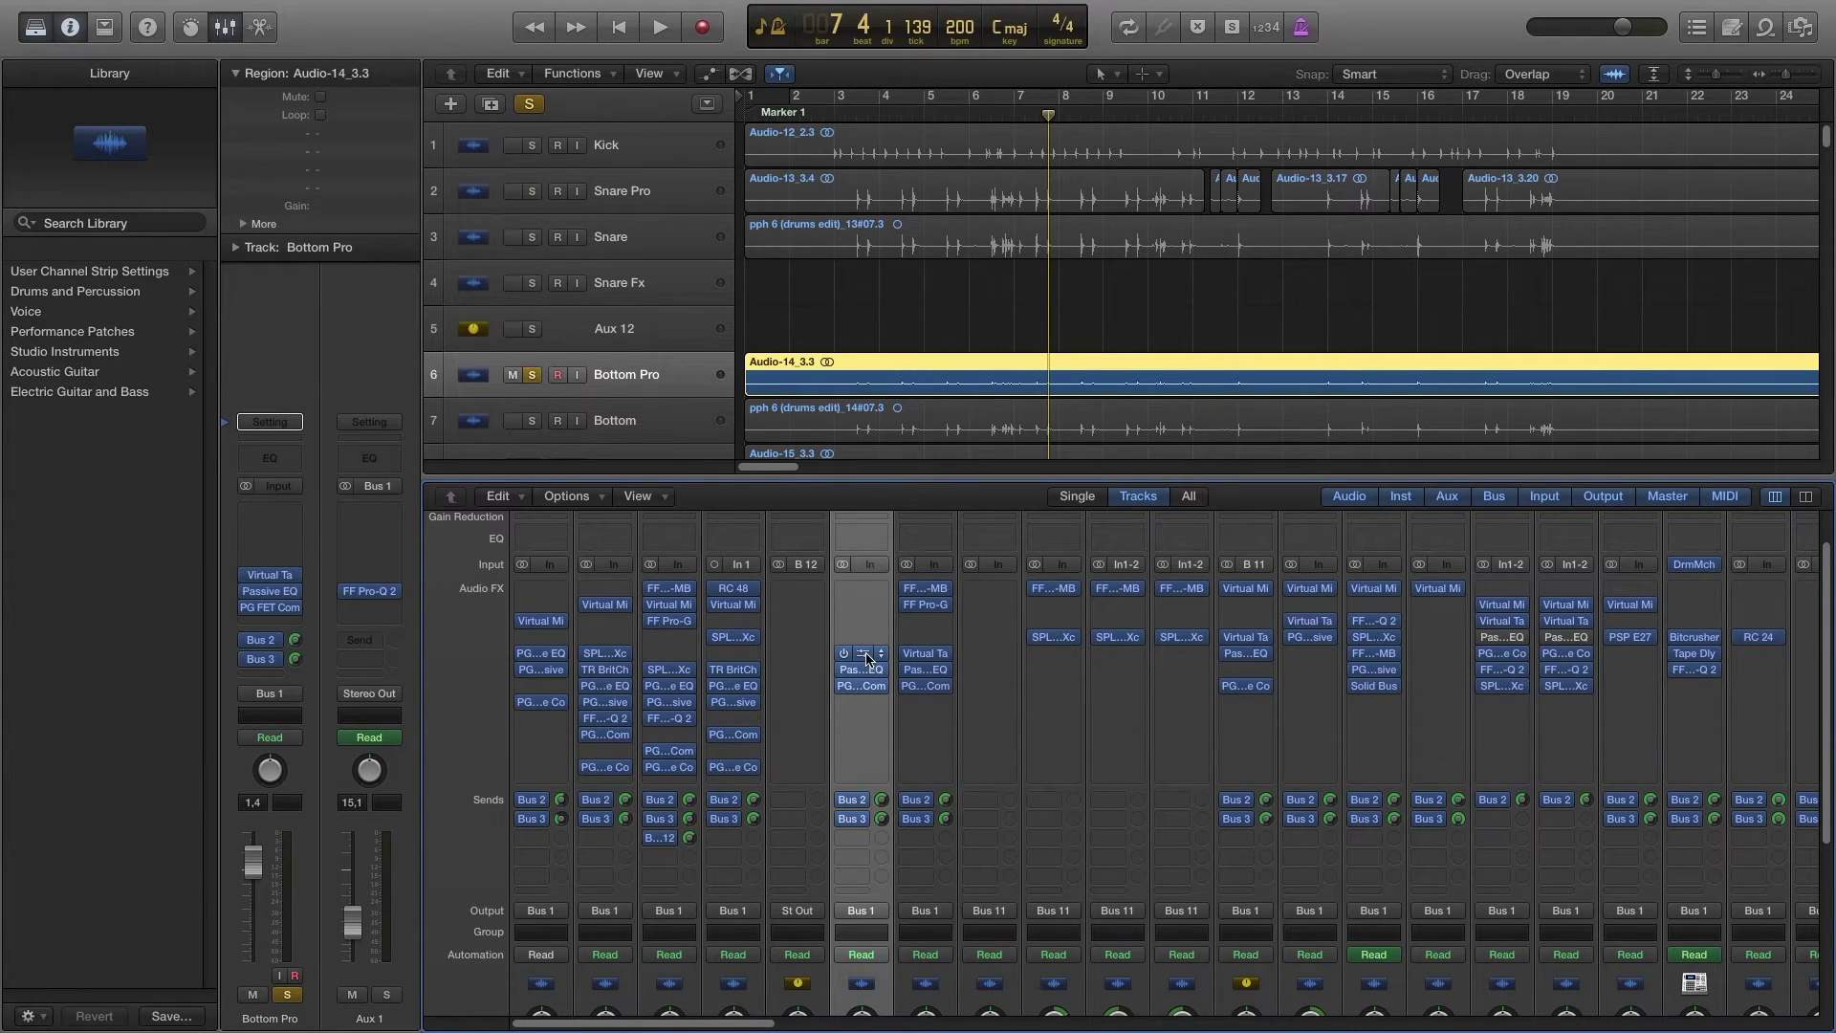
click(867, 659)
drag(770, 172, 973, 159)
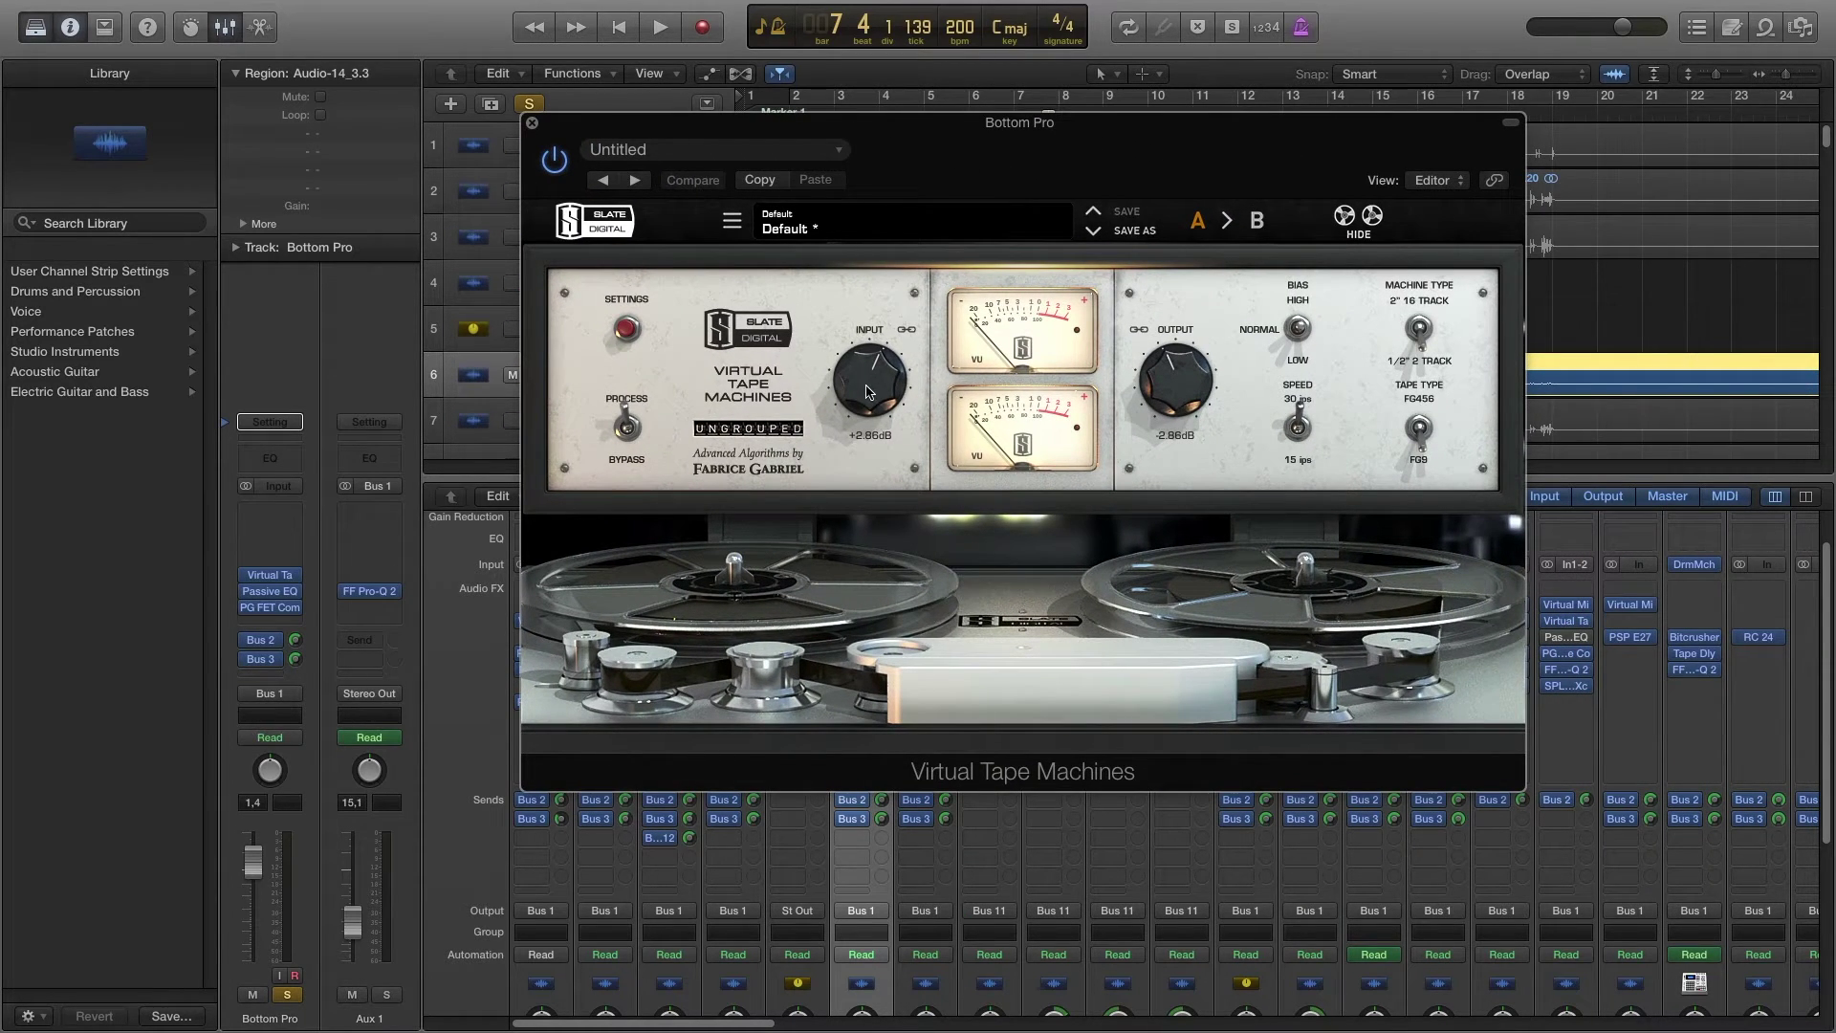
click(531, 122)
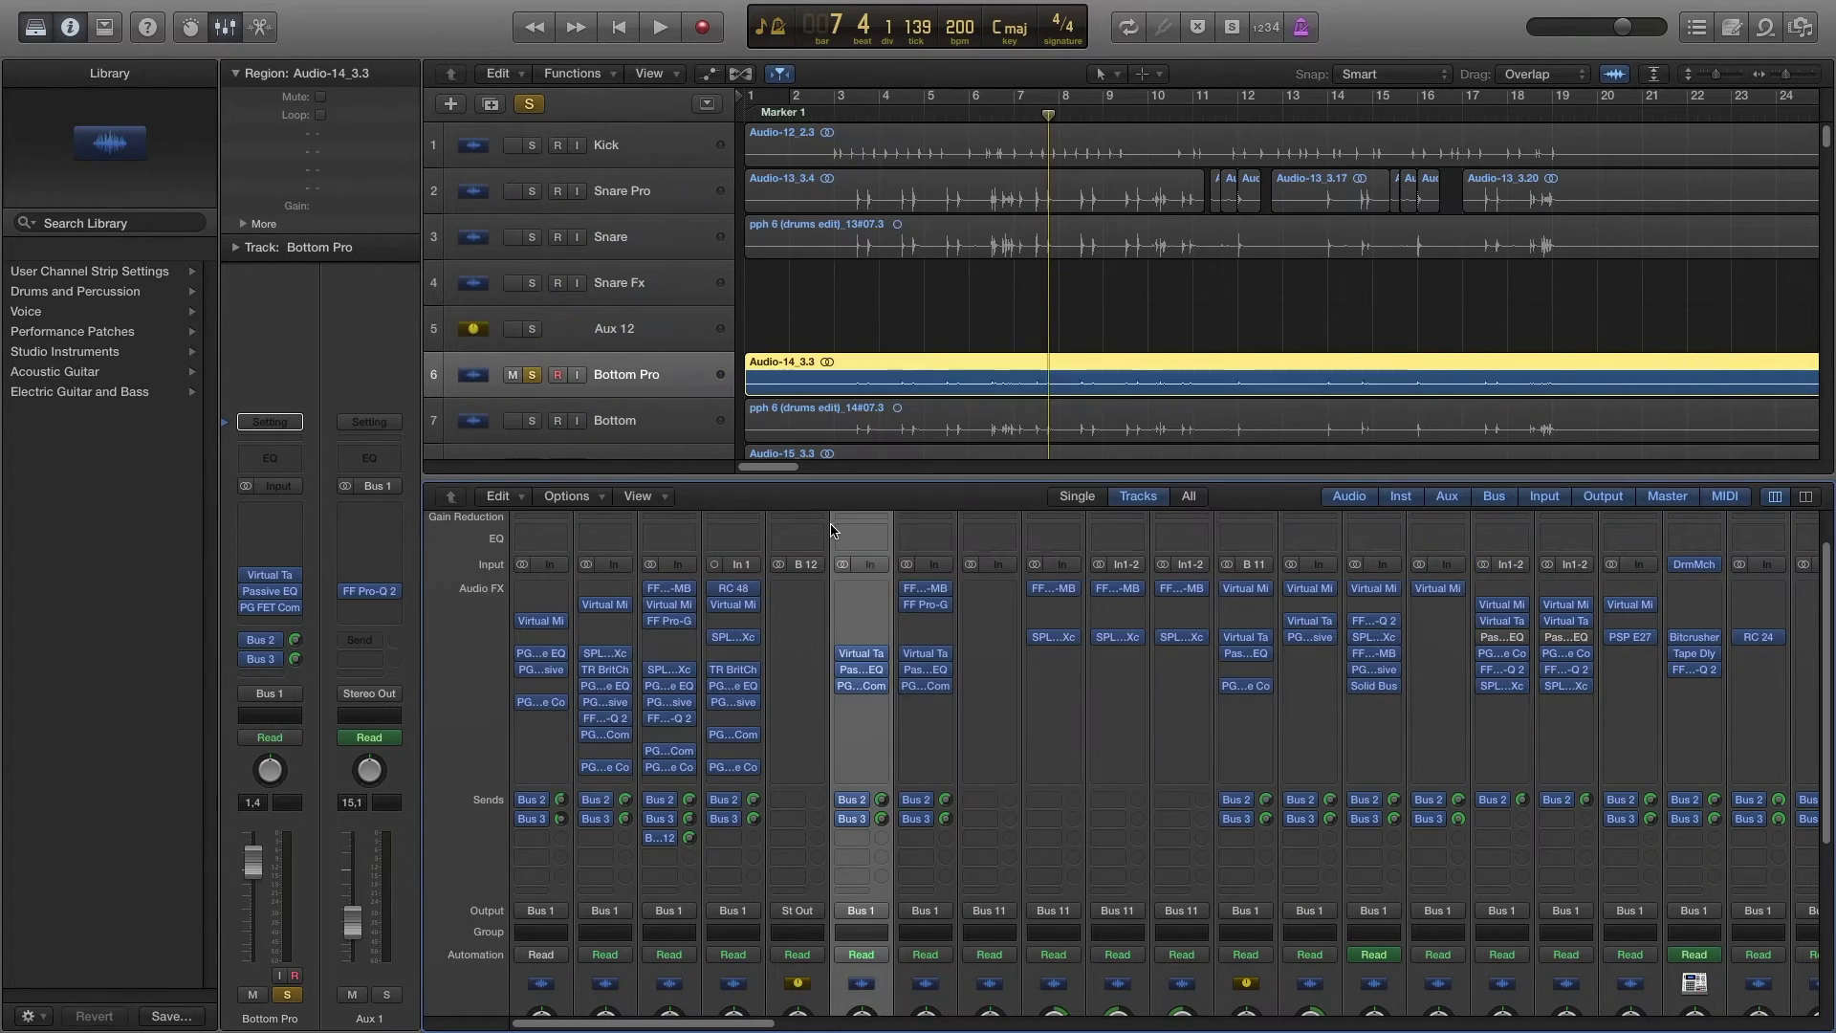
Step: Open Passive EQ on Bottom Pro, examine the High Mid boost, its bandwidth and the high-pass filter, and close it
click(866, 671)
drag(1102, 259, 799, 153)
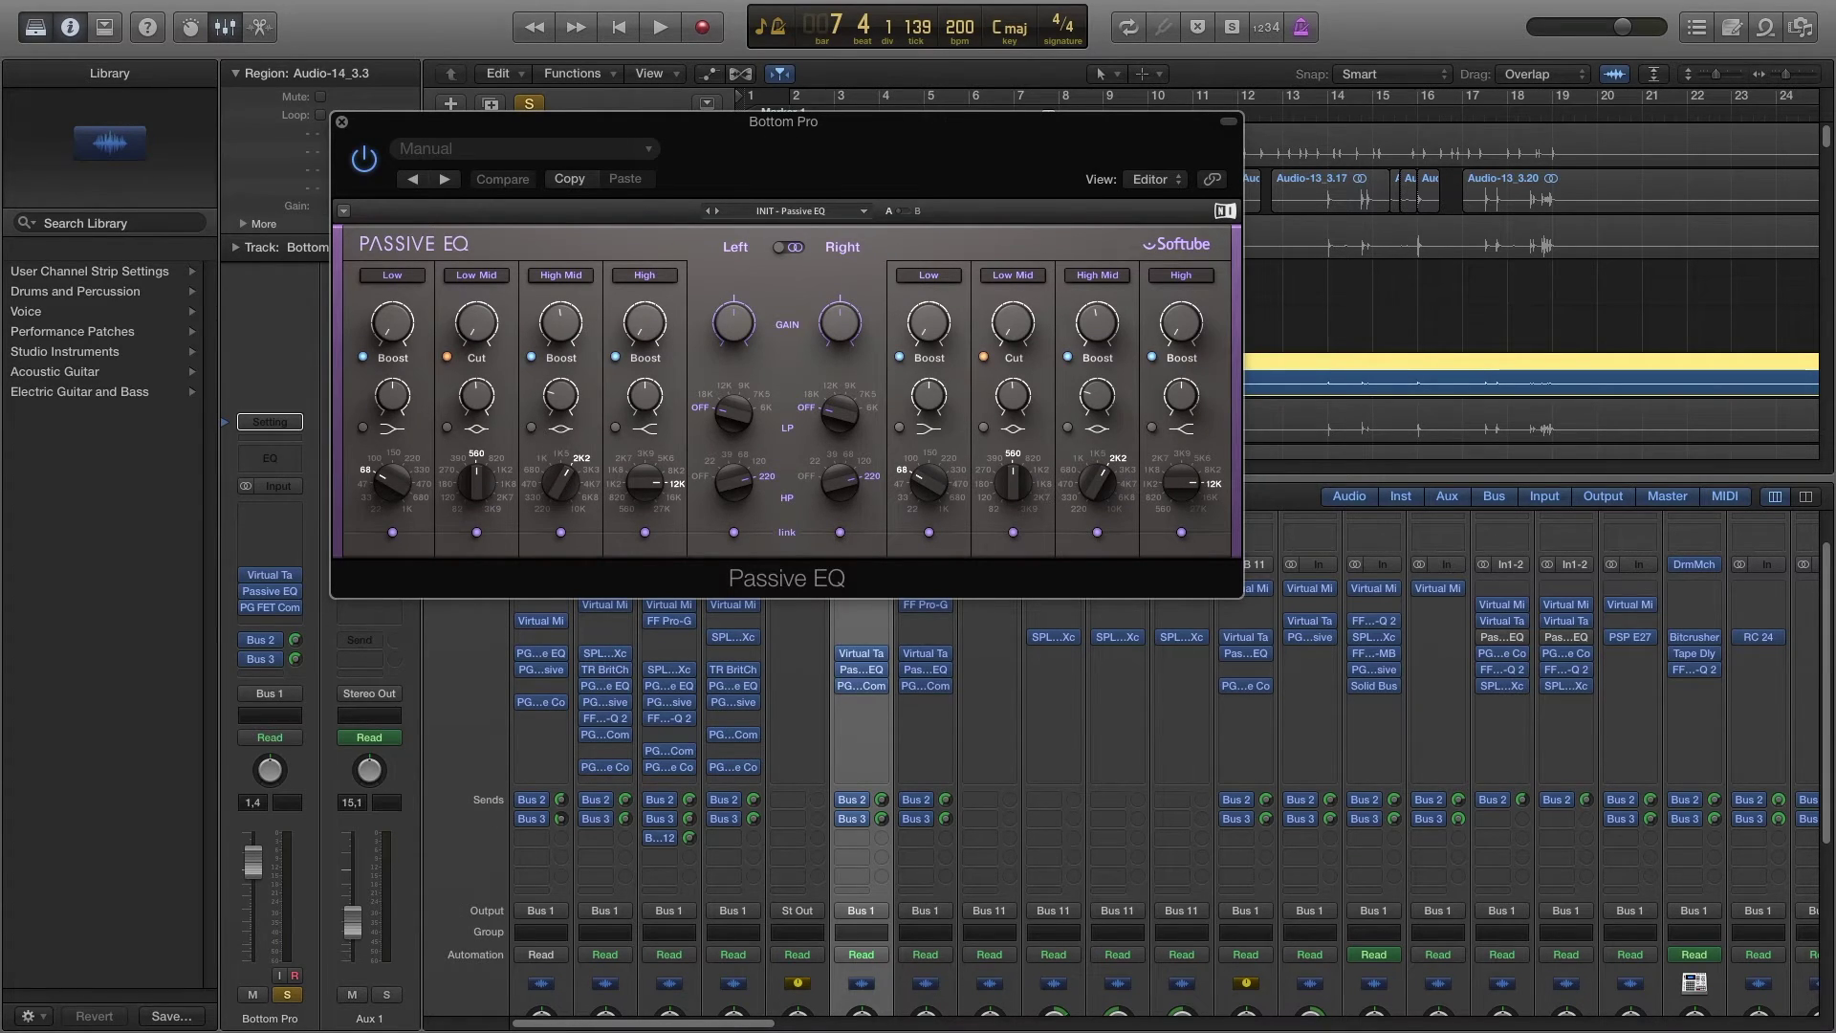
mouse_move(556, 324)
drag(561, 395, 562, 407)
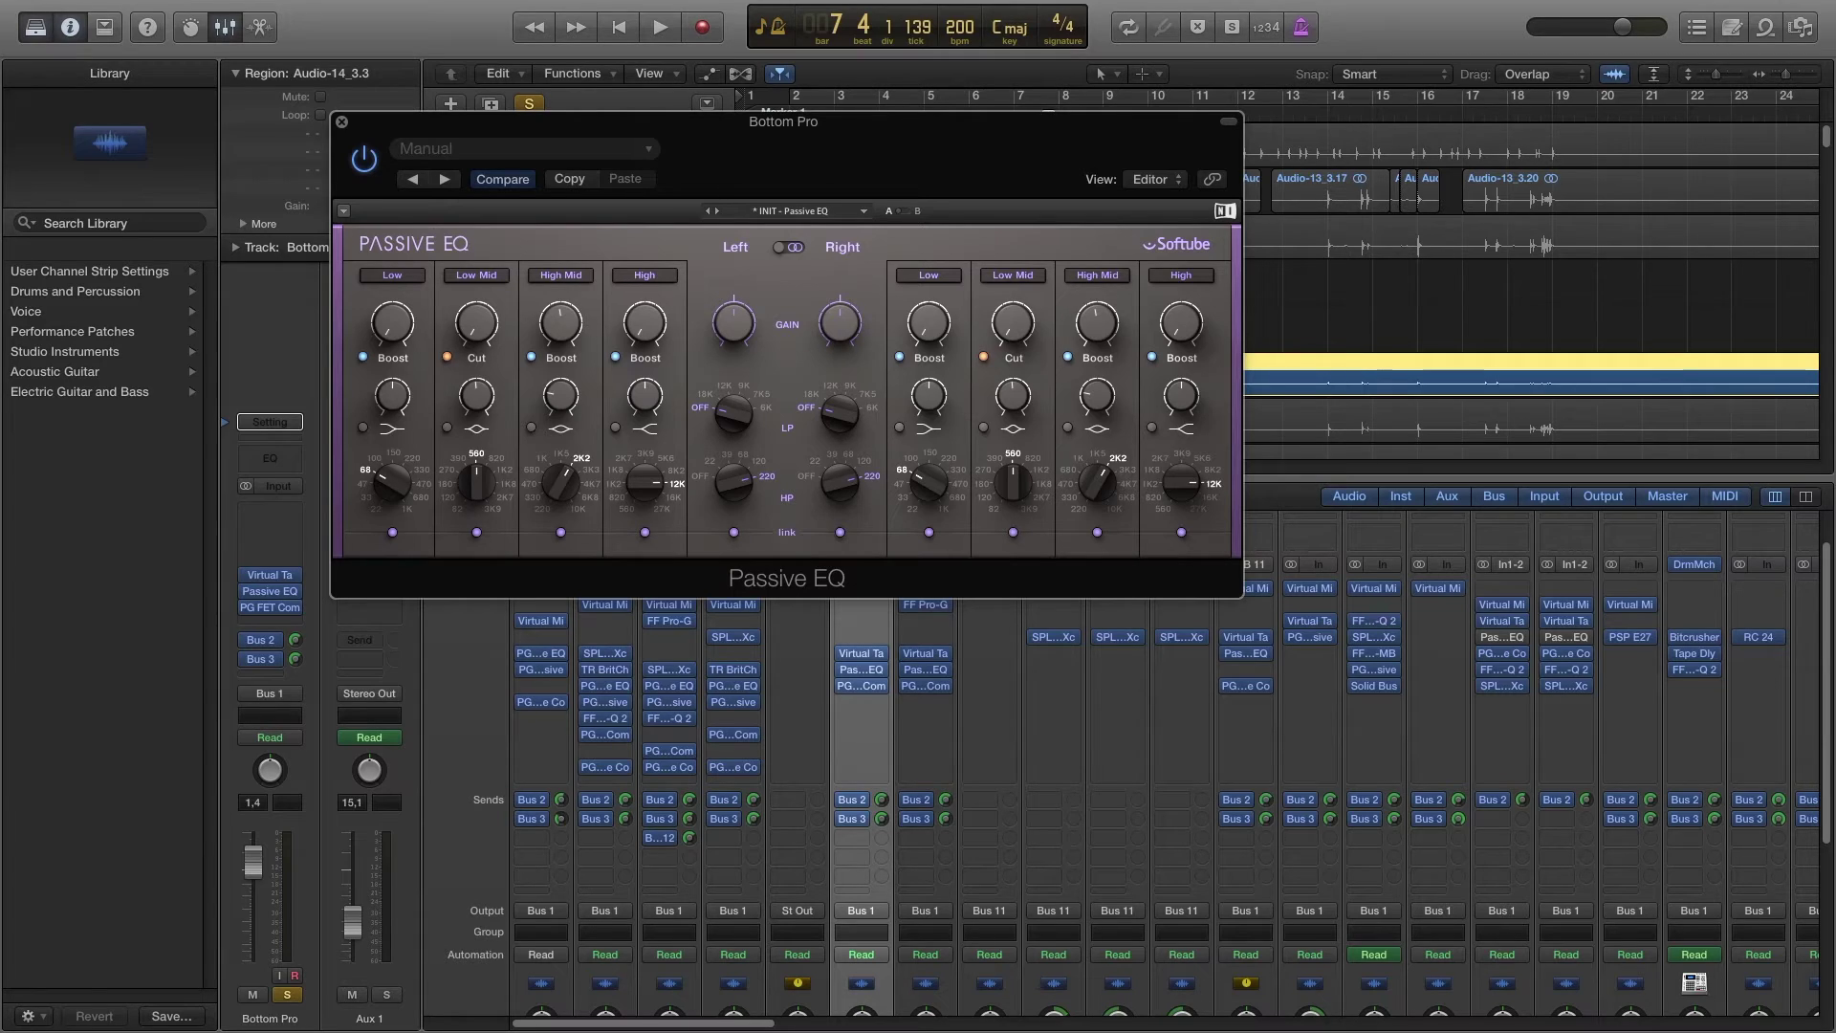
mouse_move(734, 489)
mouse_down()
mouse_move(735, 535)
mouse_move(734, 492)
mouse_up()
drag(713, 151, 1193, 178)
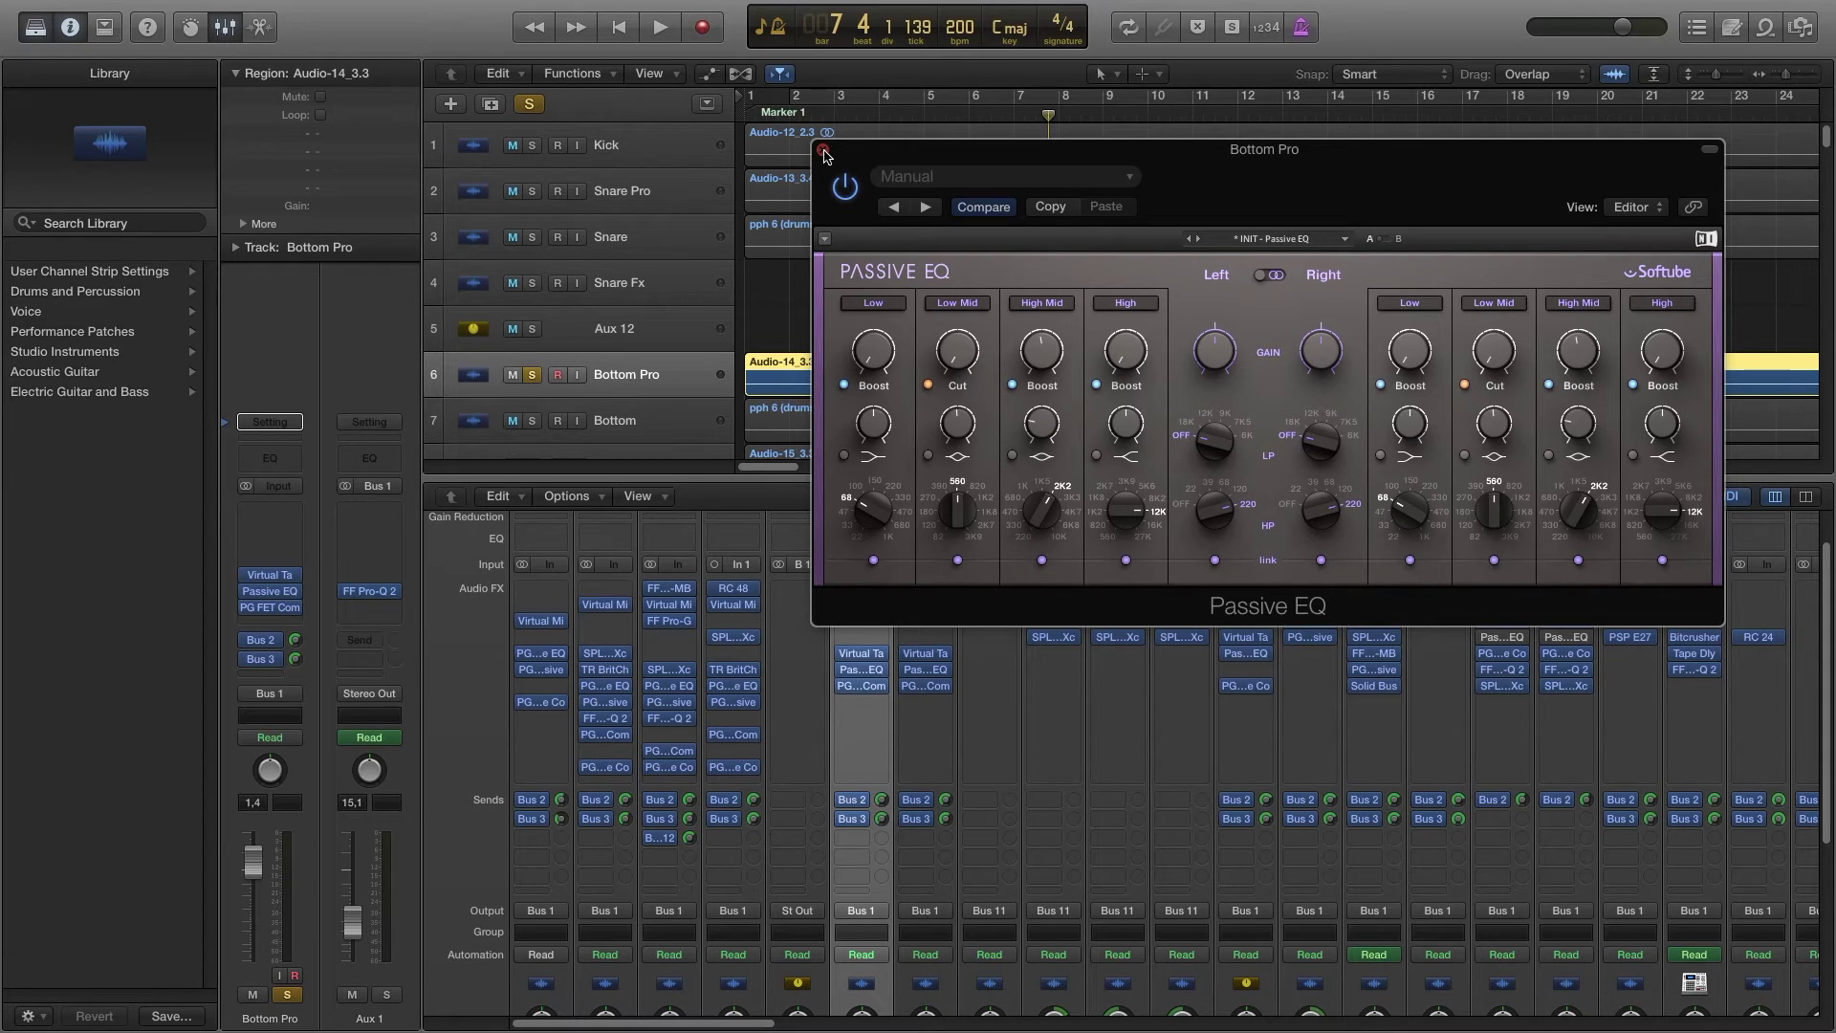
click(824, 151)
Step: Open PG FET Compressor on Bottom Pro, examine its attack and release settings, and close it
scroll(800, 706, down, 5)
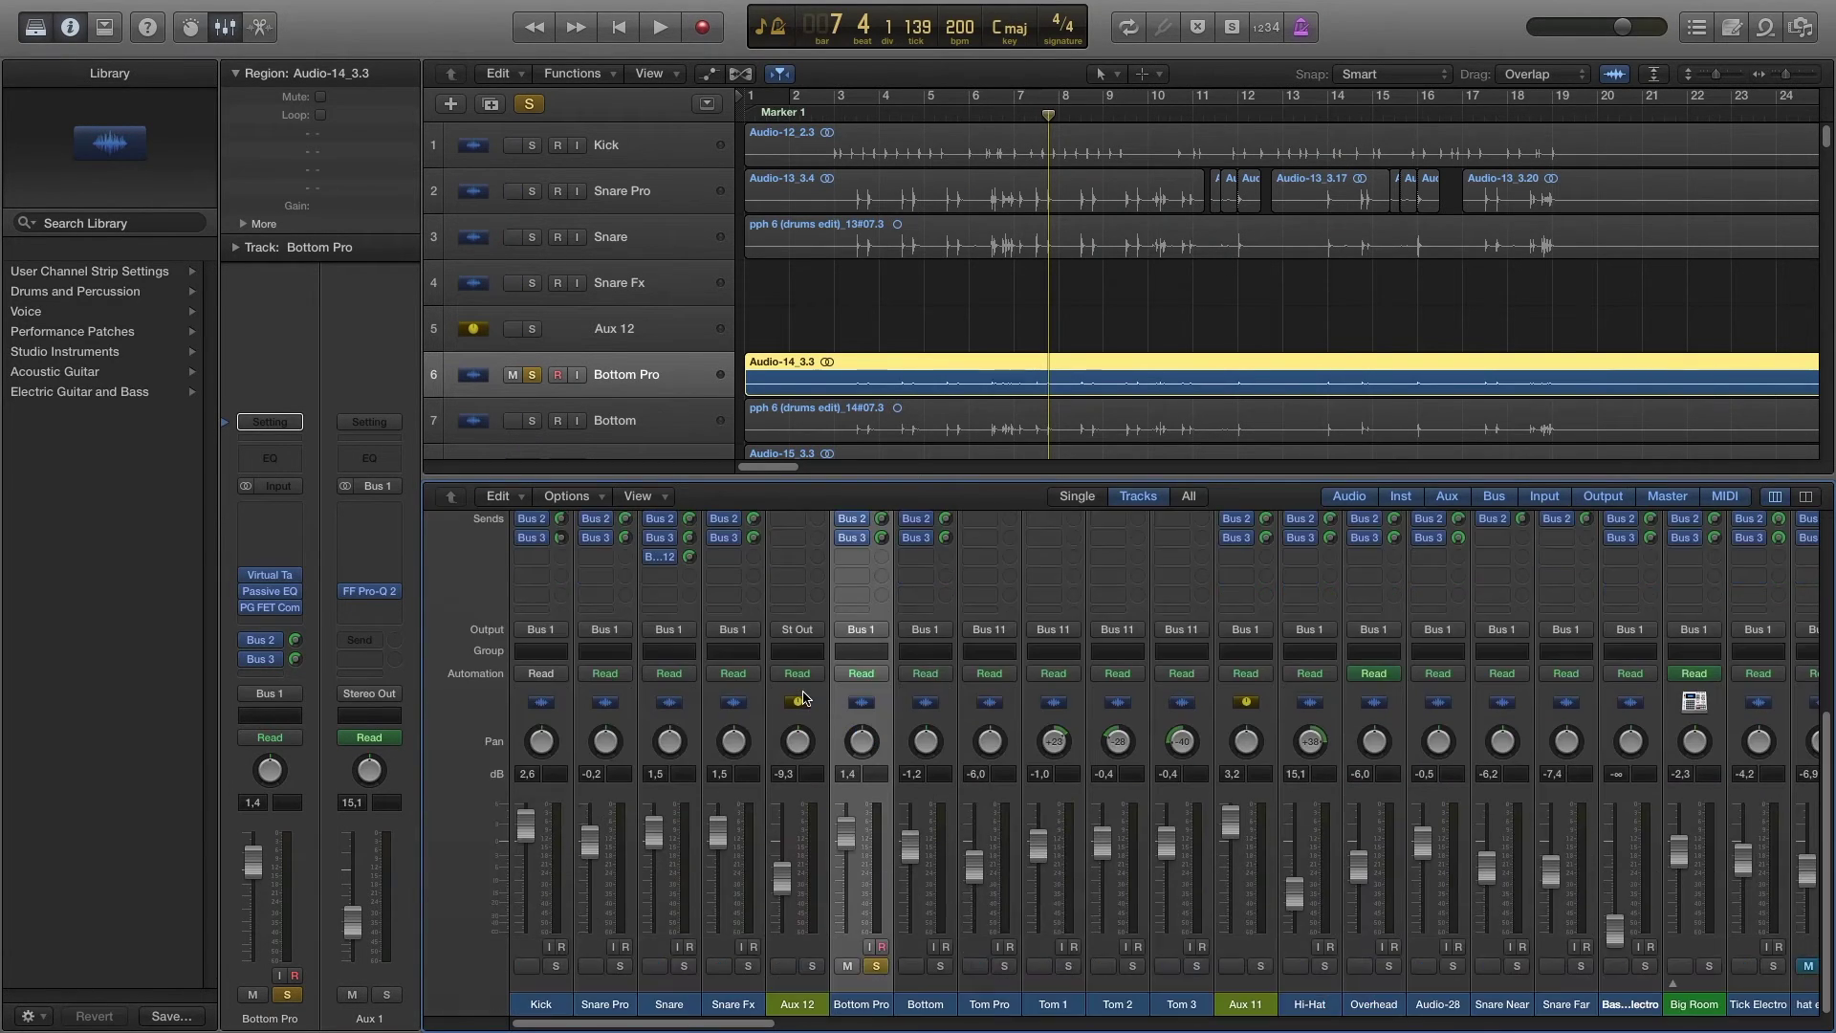
scroll(803, 698, up, 2)
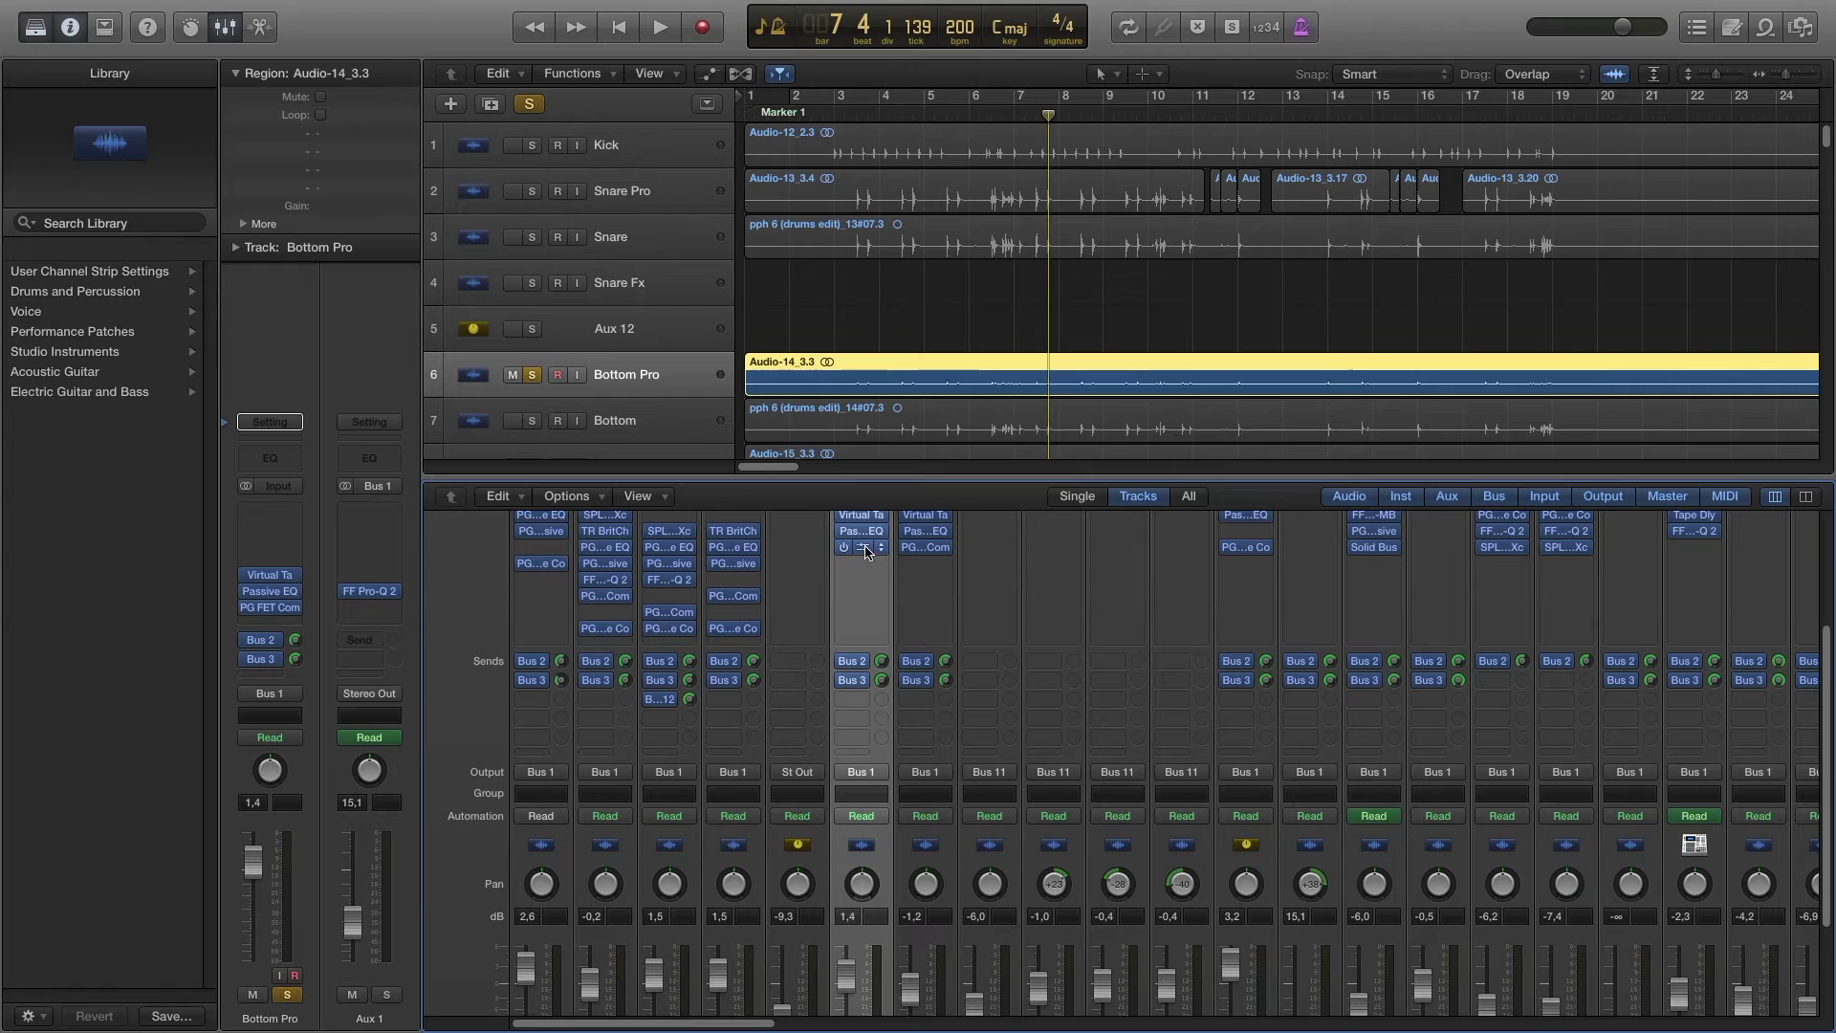
click(861, 548)
drag(1031, 273, 691, 237)
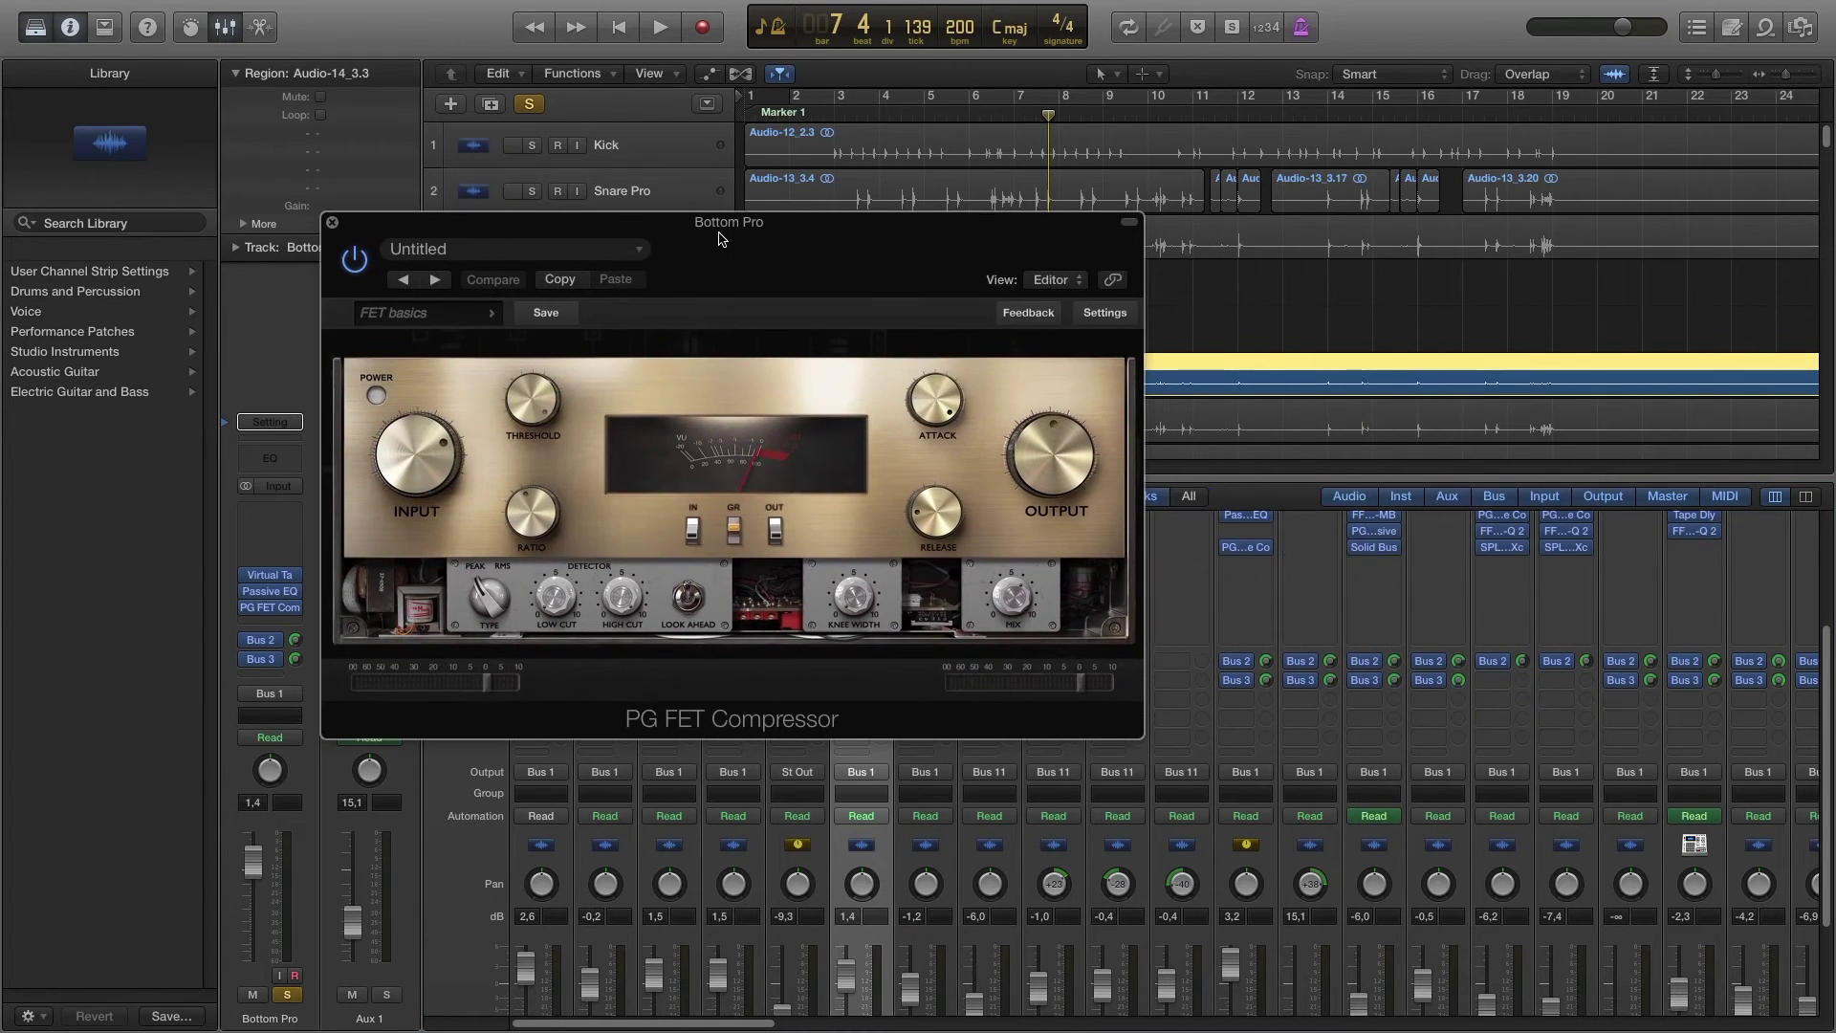
mouse_move(925, 402)
mouse_move(939, 516)
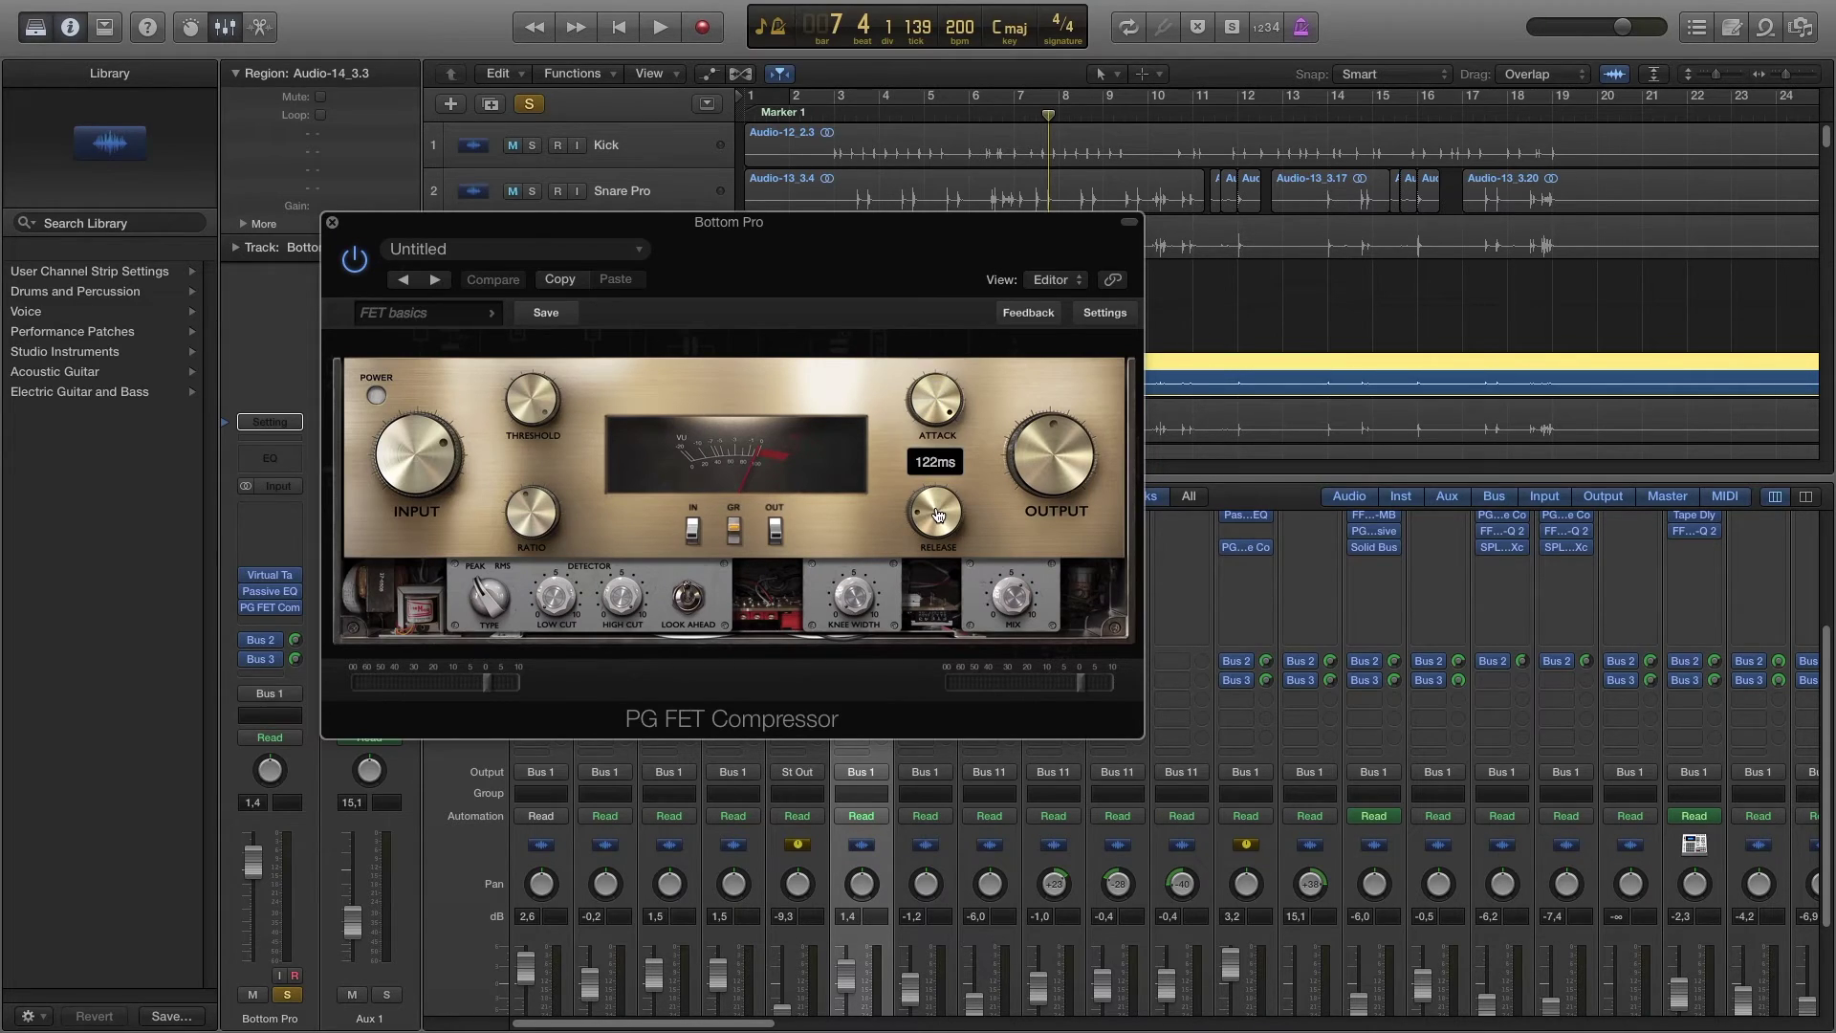
drag(433, 222, 863, 184)
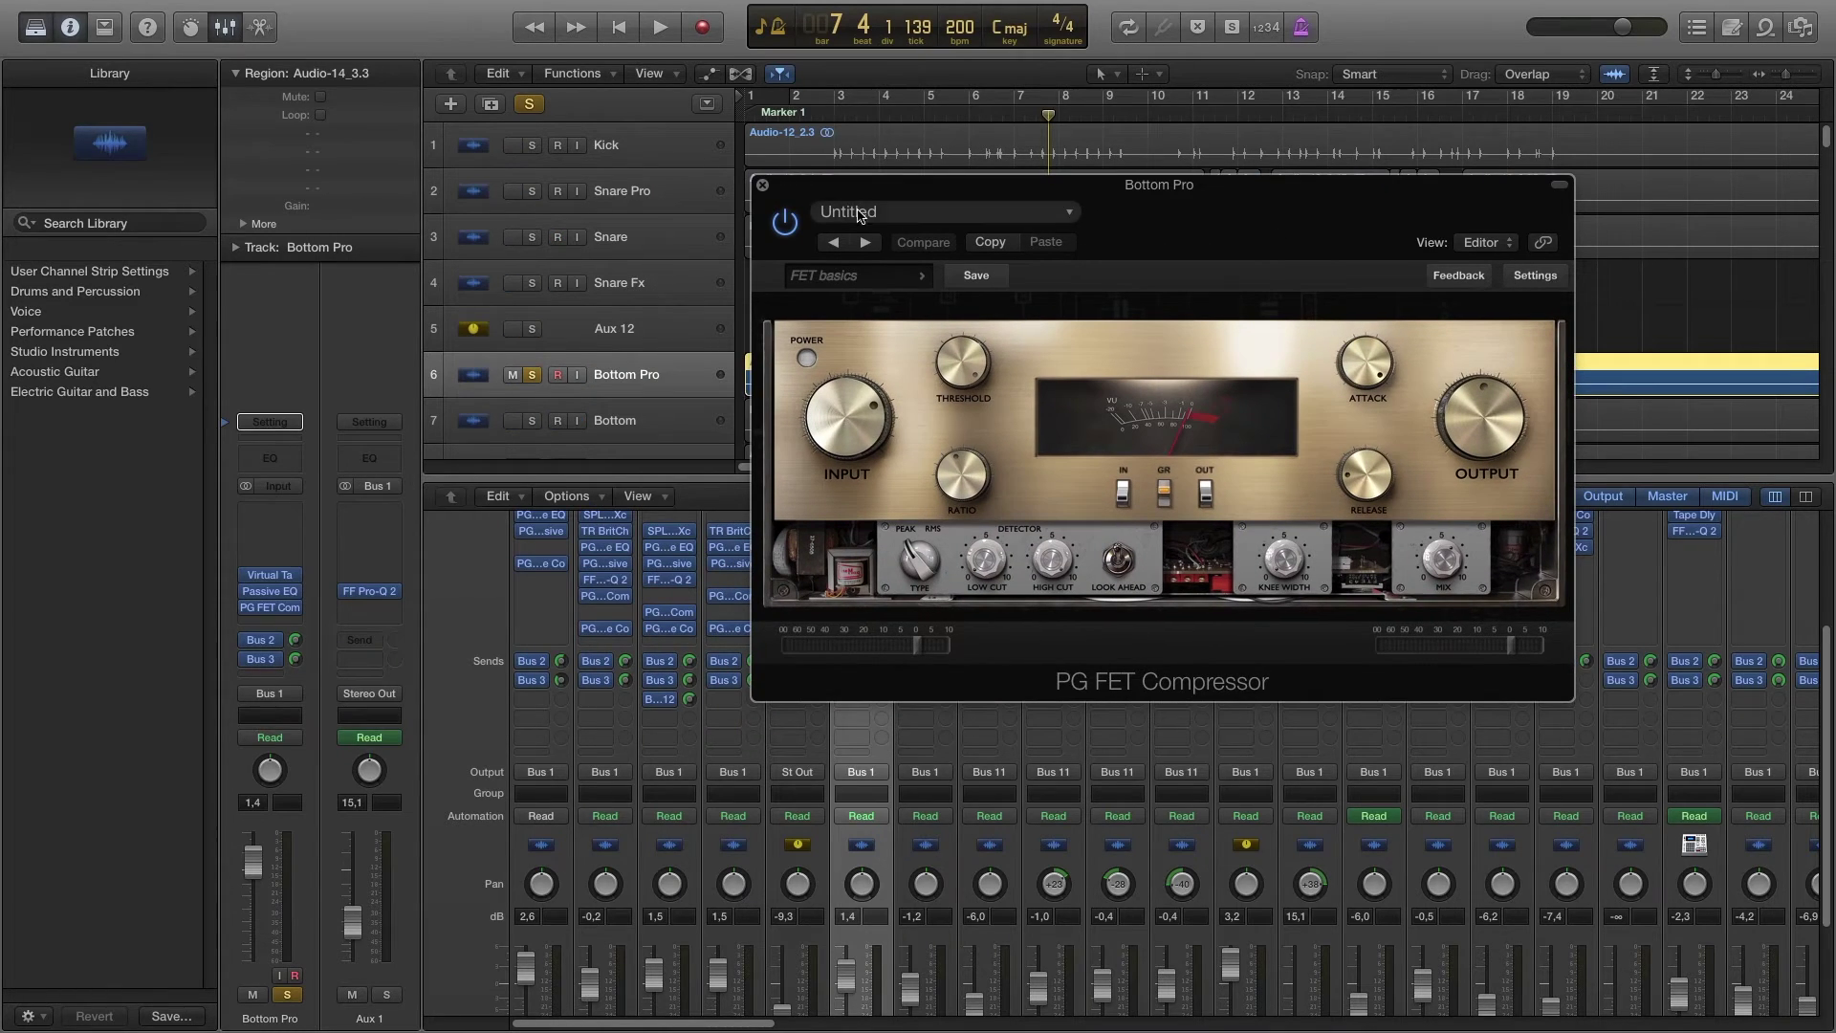
click(763, 186)
Step: Open FF Pro-MB and FF Pro-G on the Bottom channel in turn, closing each after a brief look
scroll(995, 620, up, 3)
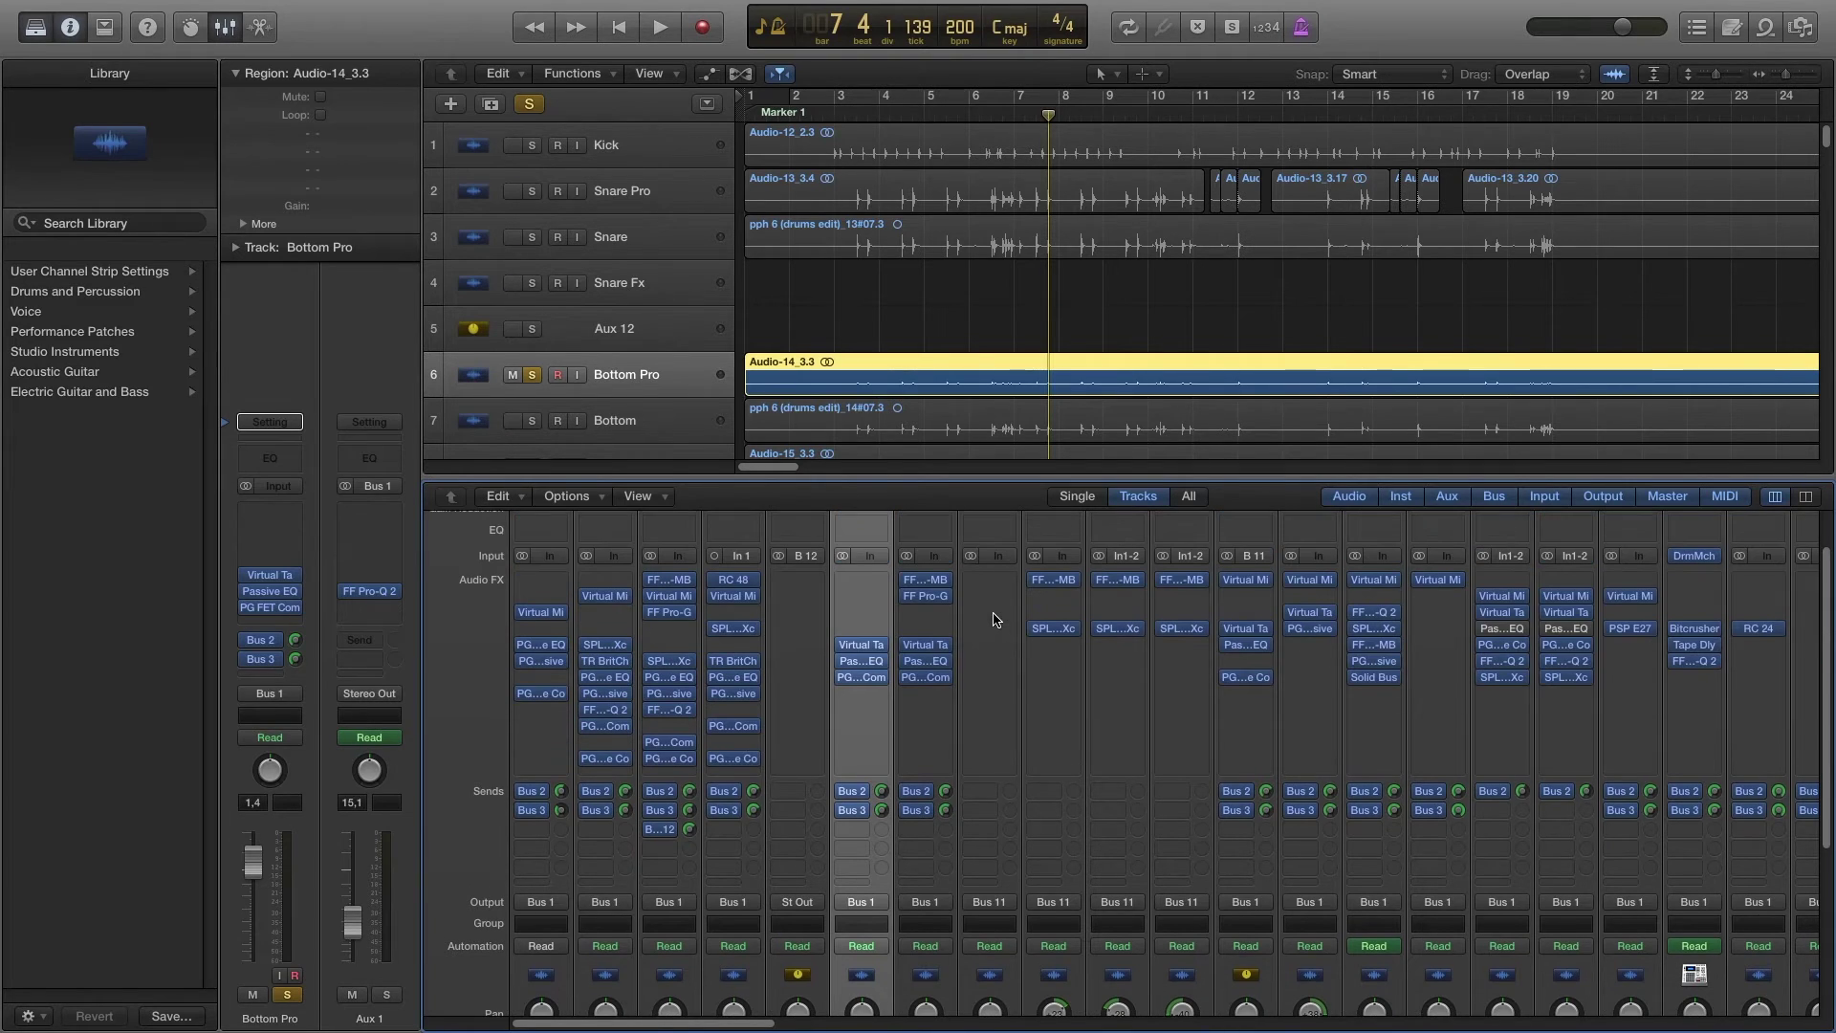
click(930, 582)
click(61, 84)
click(928, 598)
click(61, 84)
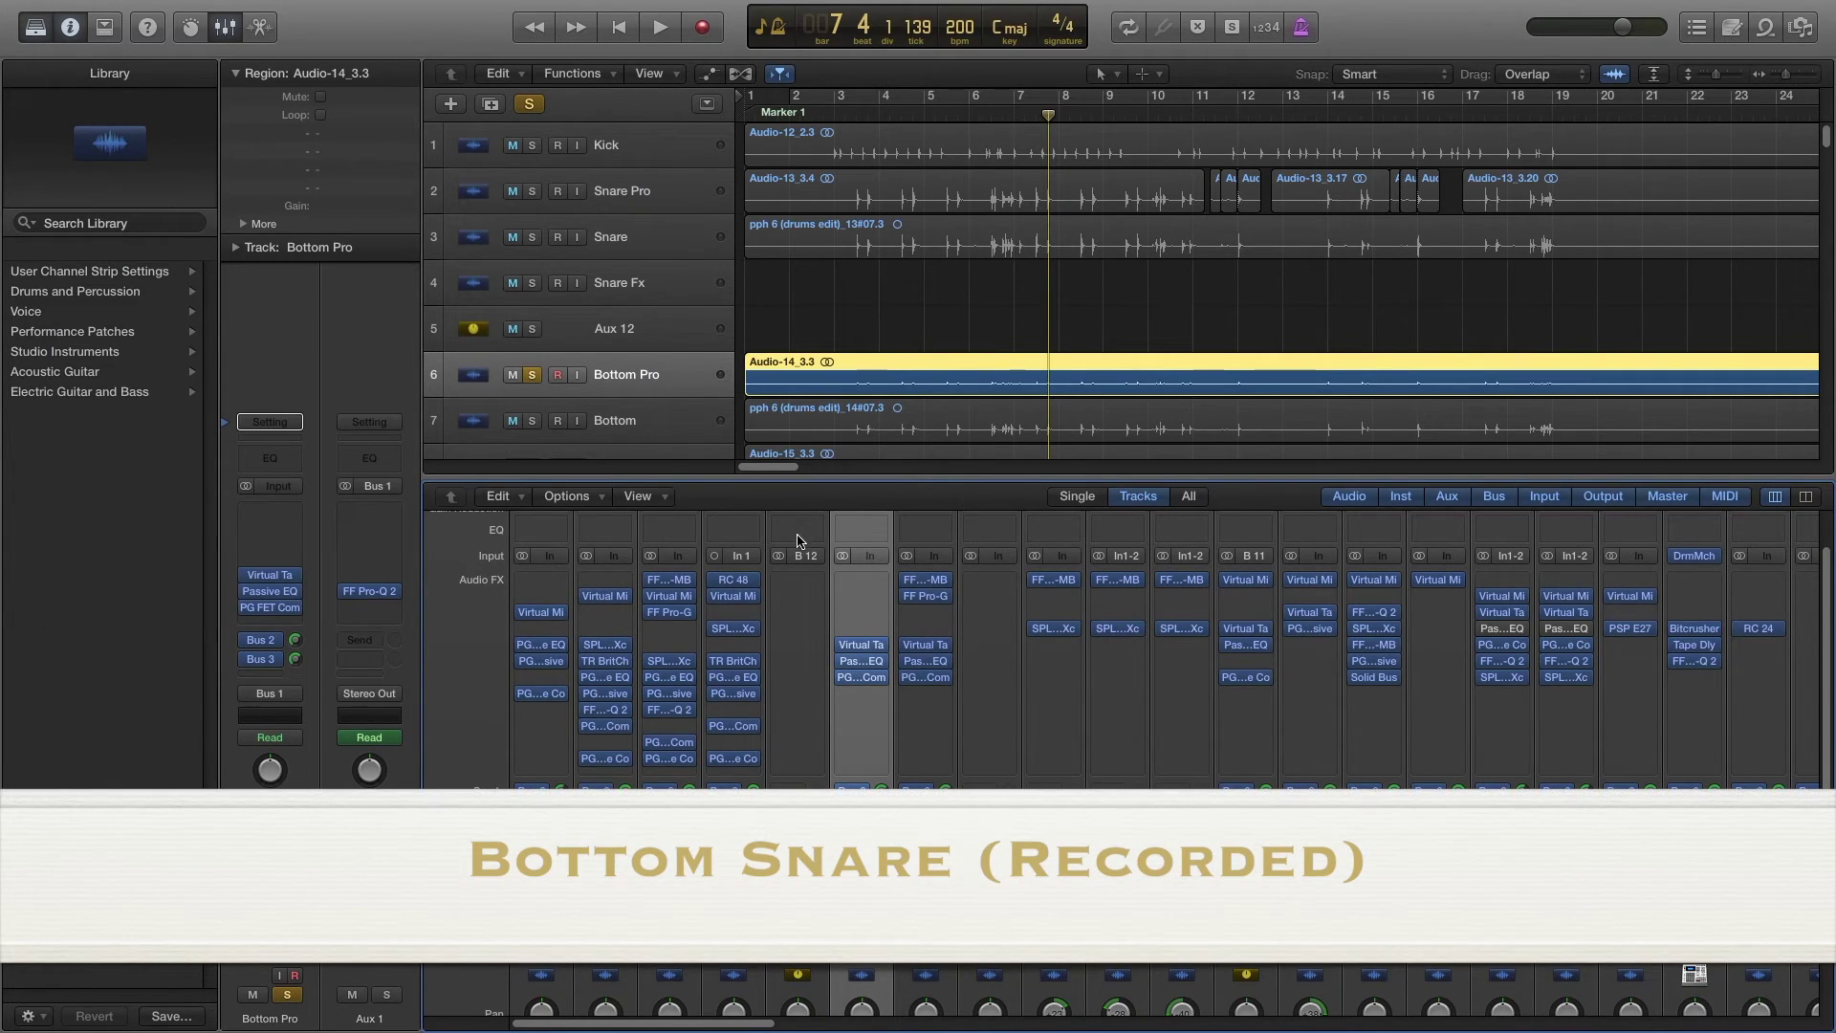
Step: Select the recorded Bottom channel strip in place of Bottom Pro and review its insert chain
mouse_move(914, 649)
scroll(918, 660, down, 5)
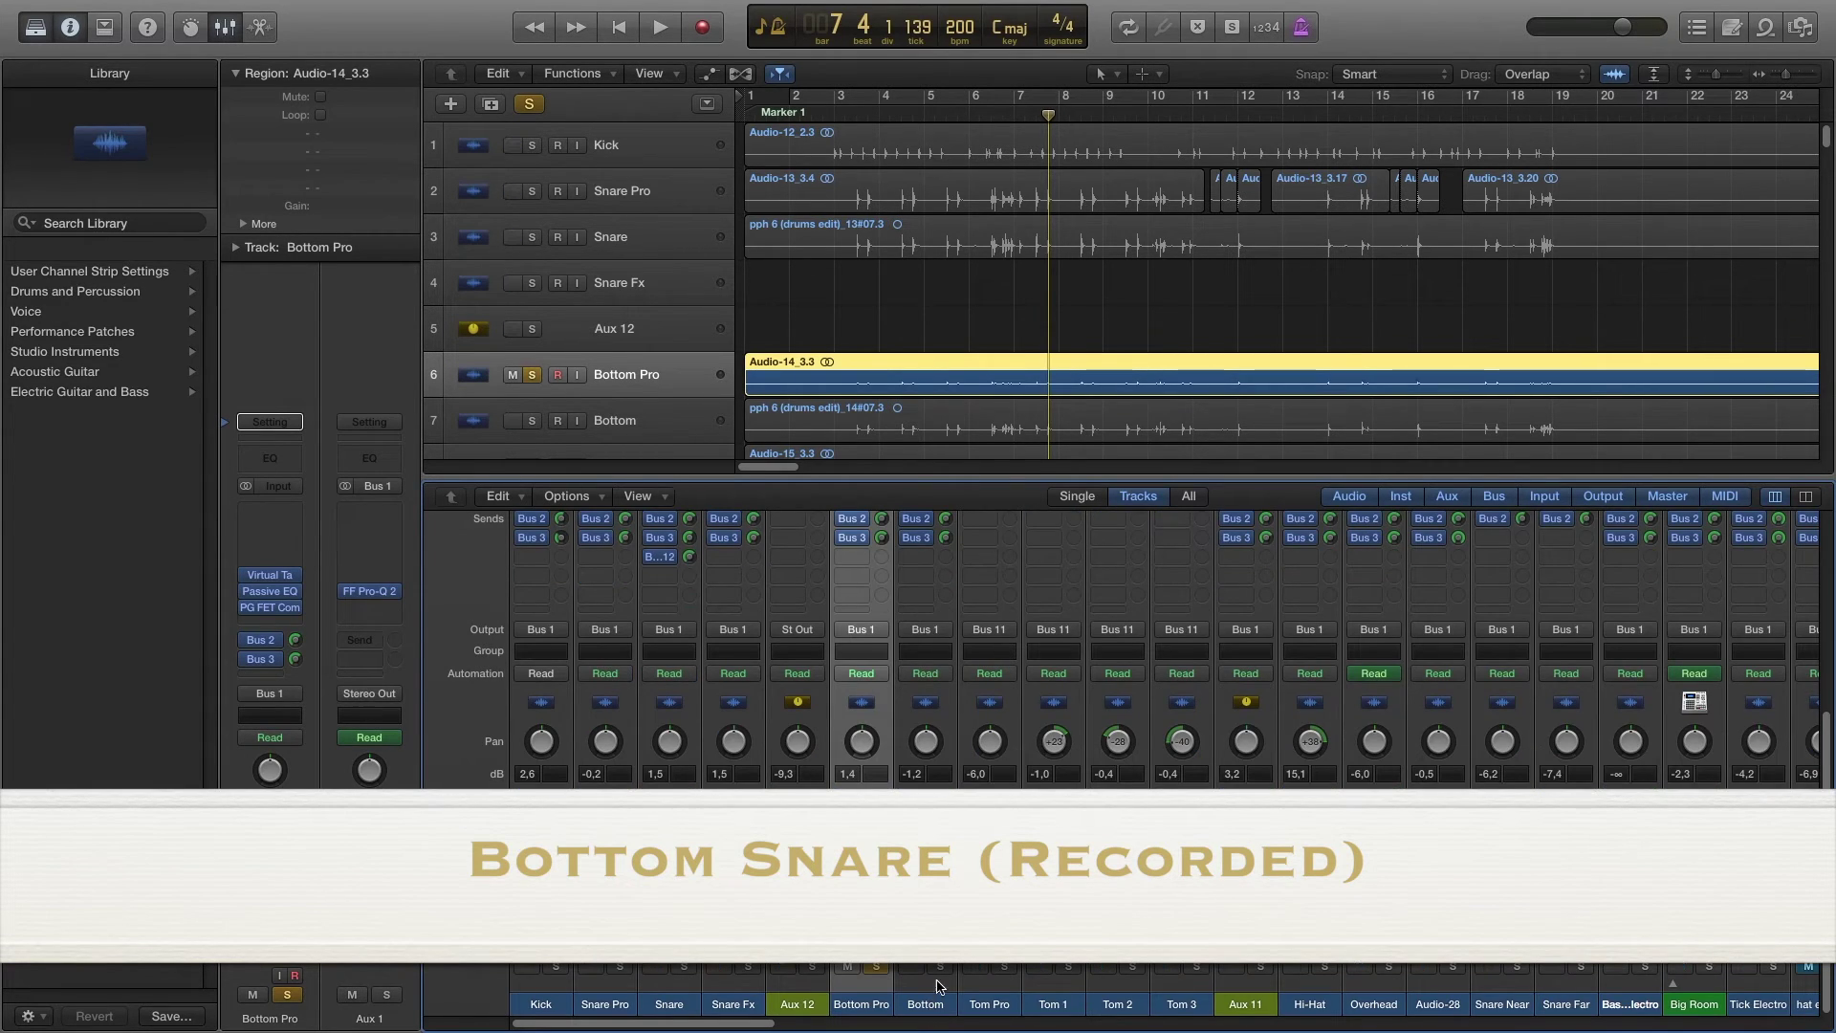
click(929, 1004)
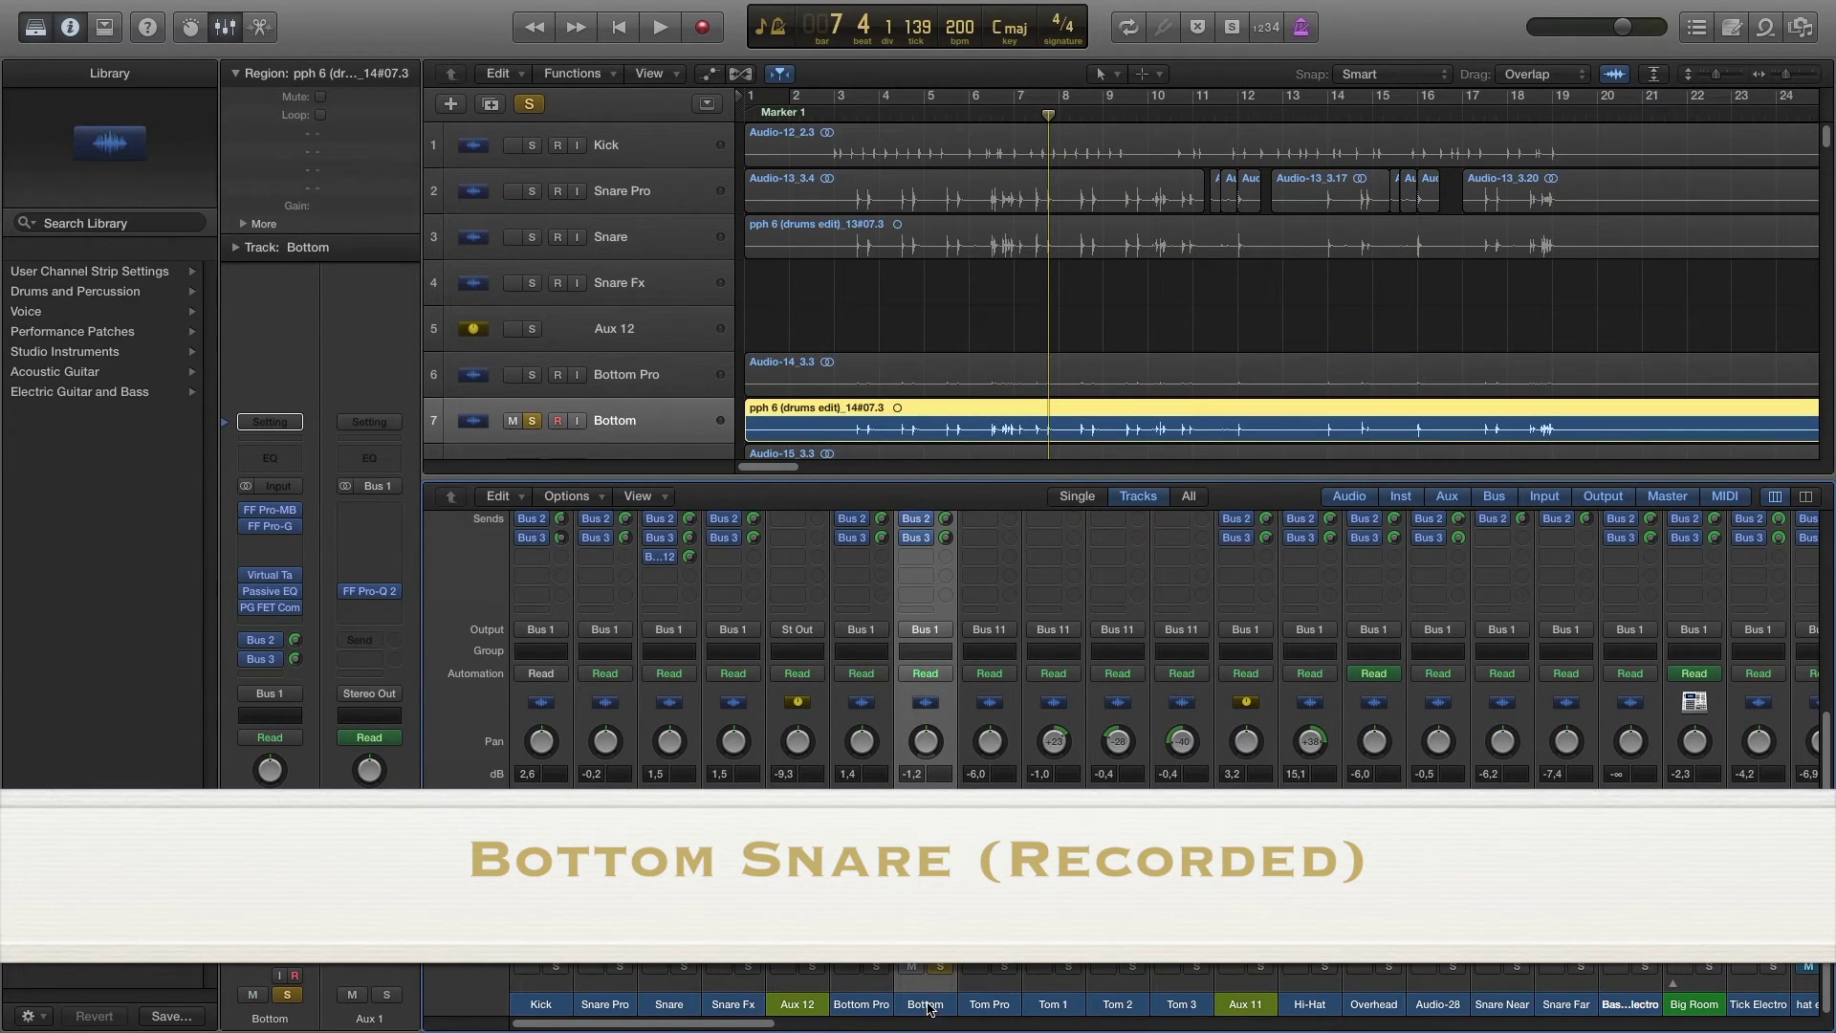
scroll(927, 727, up, 5)
mouse_move(930, 621)
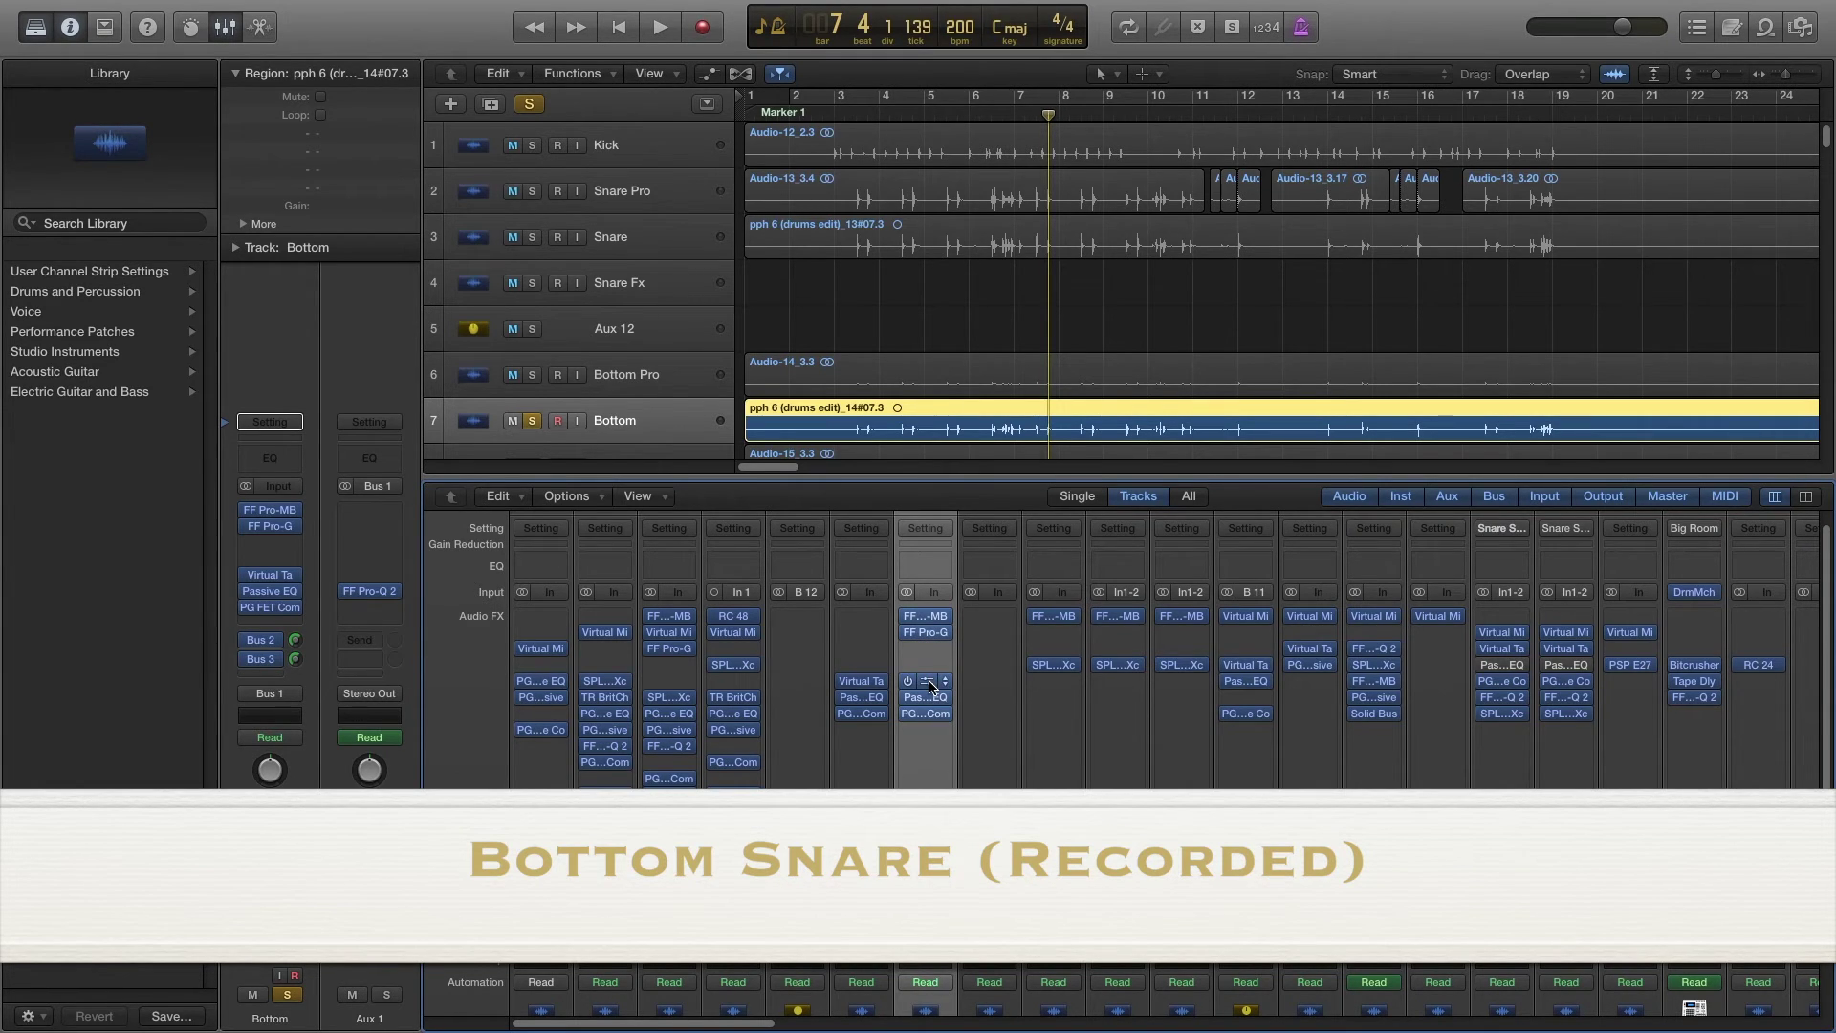
Step: Open Virtual Tape Machines on Bottom, examine its input and tape settings, and close it
click(931, 686)
drag(551, 120, 614, 146)
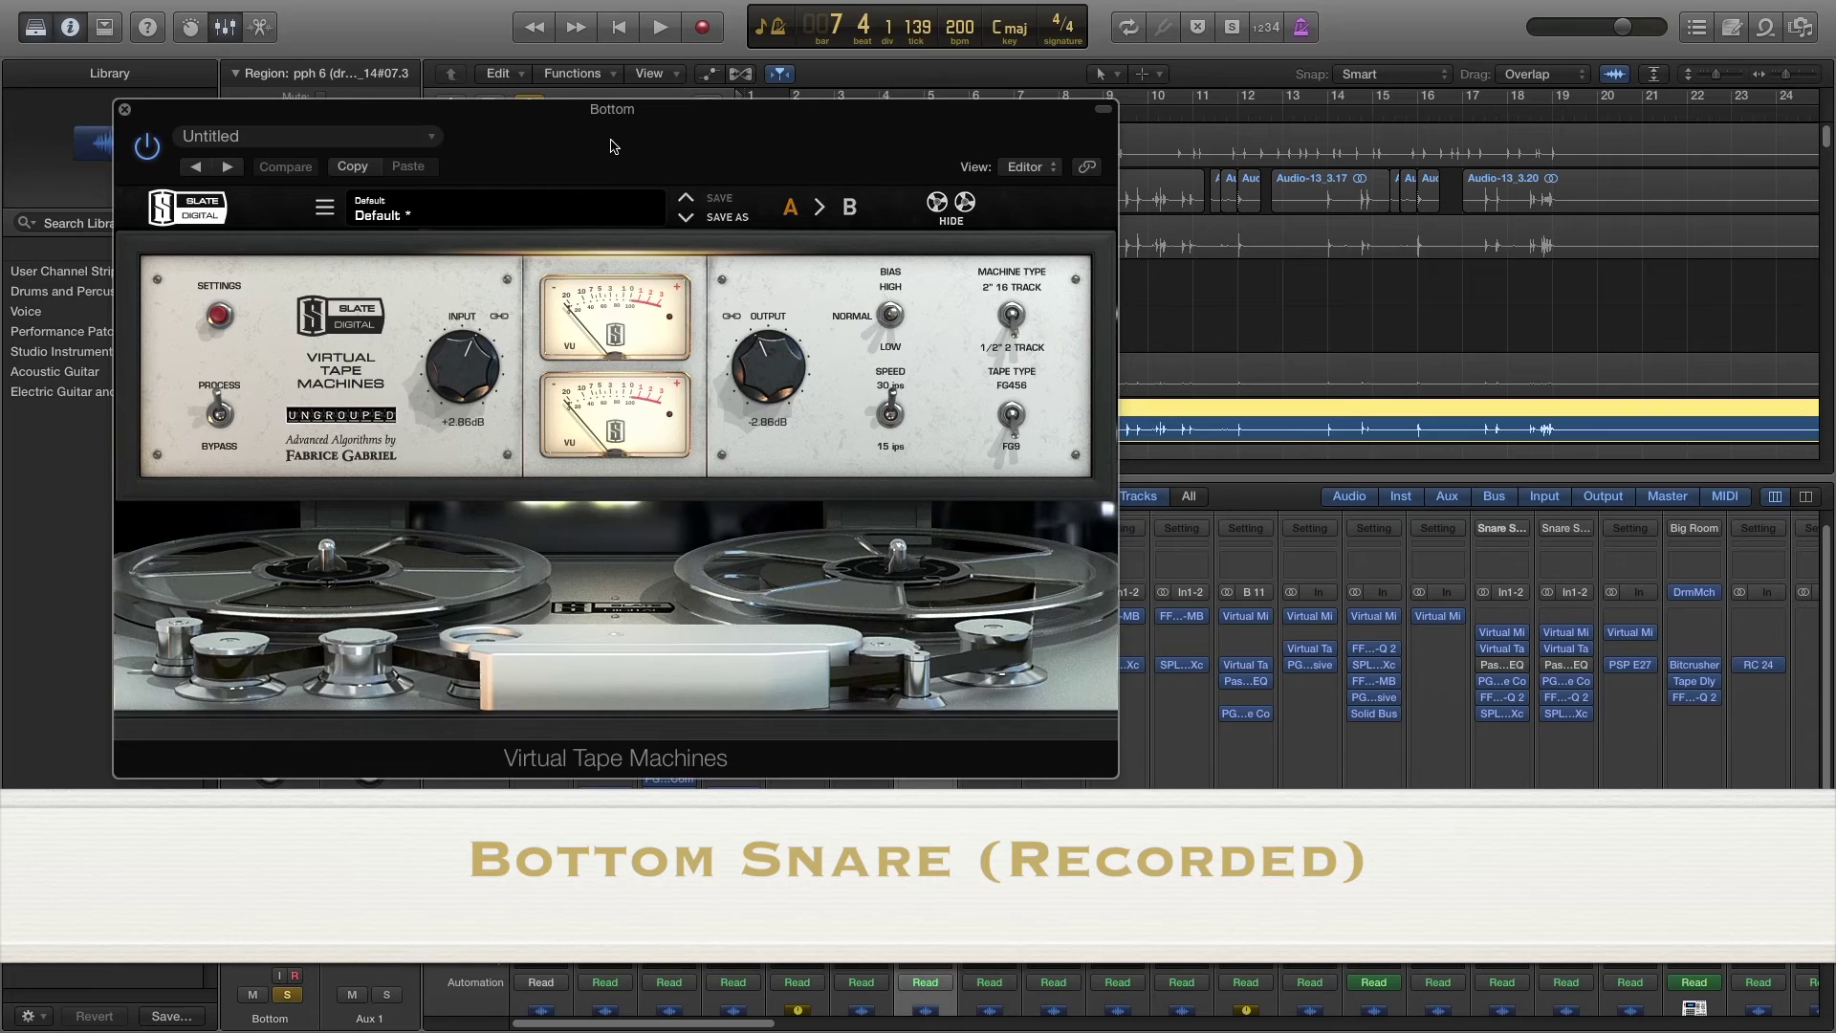
click(124, 110)
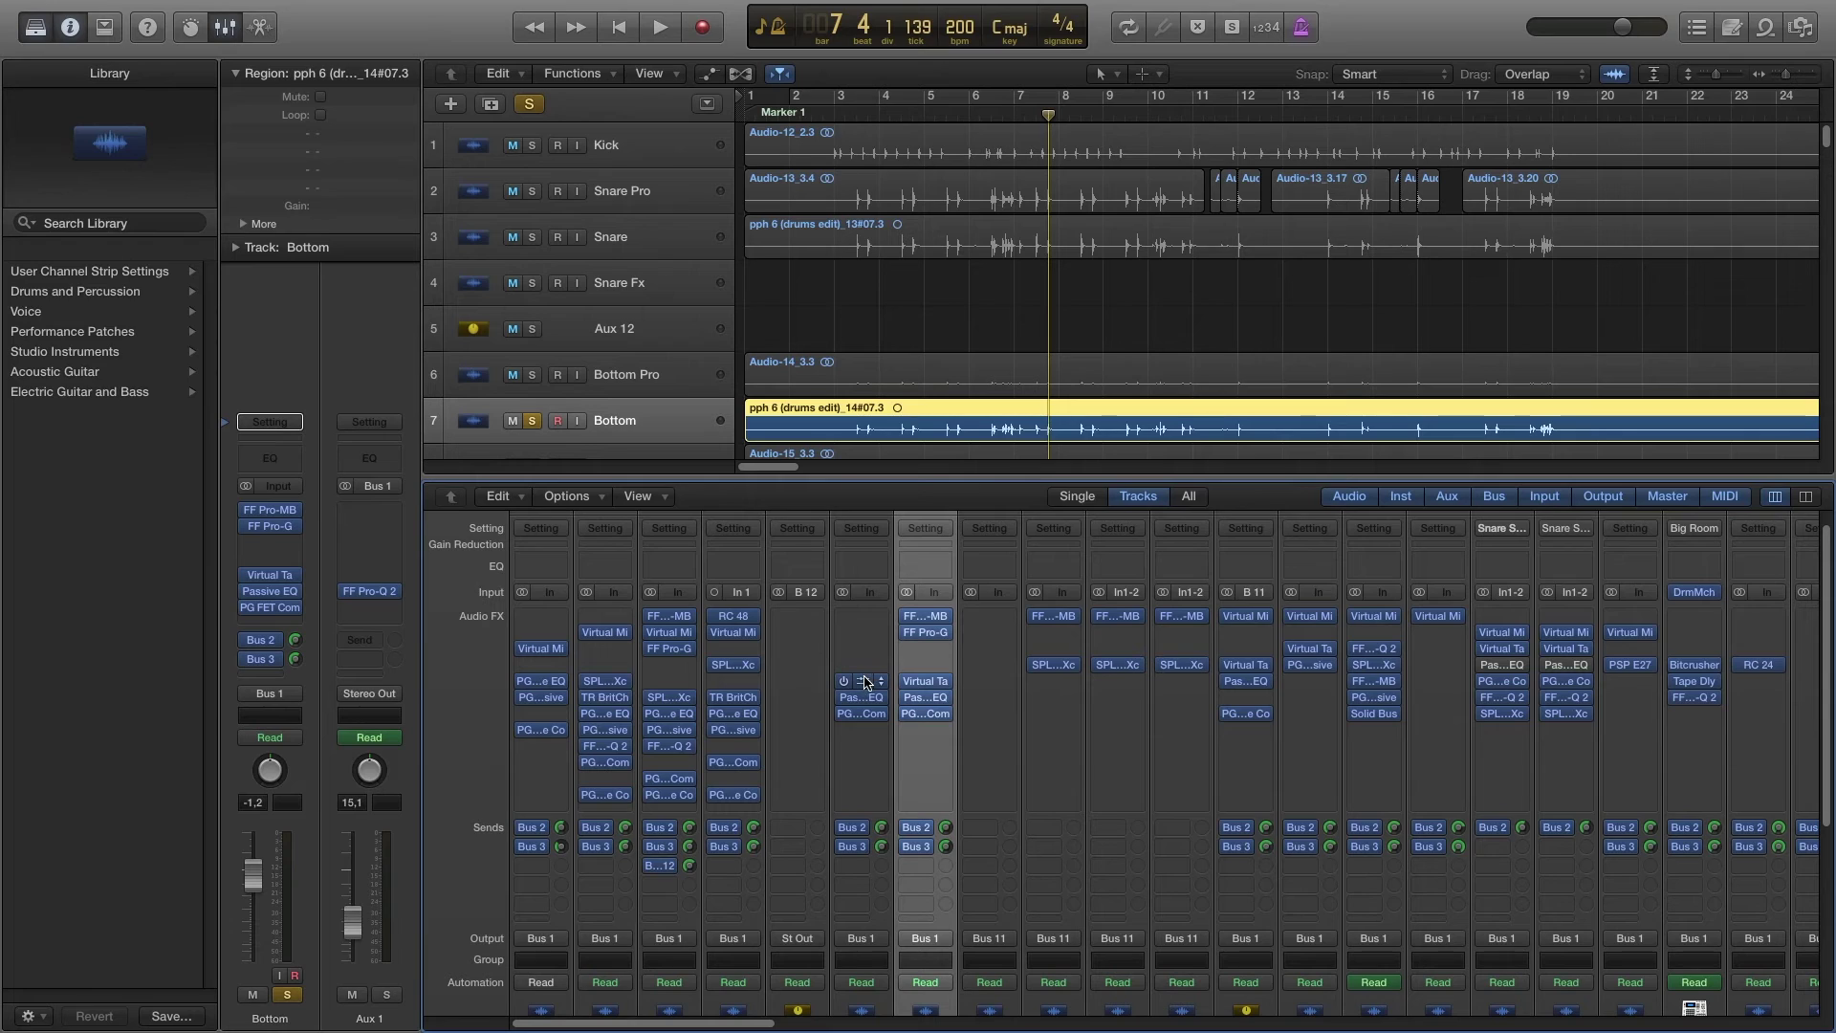
Step: Open Passive EQ on Bottom, toggle Low Mid to Boost and back to Cut, examine the Low Mid and High Mid bands, and close it
click(924, 697)
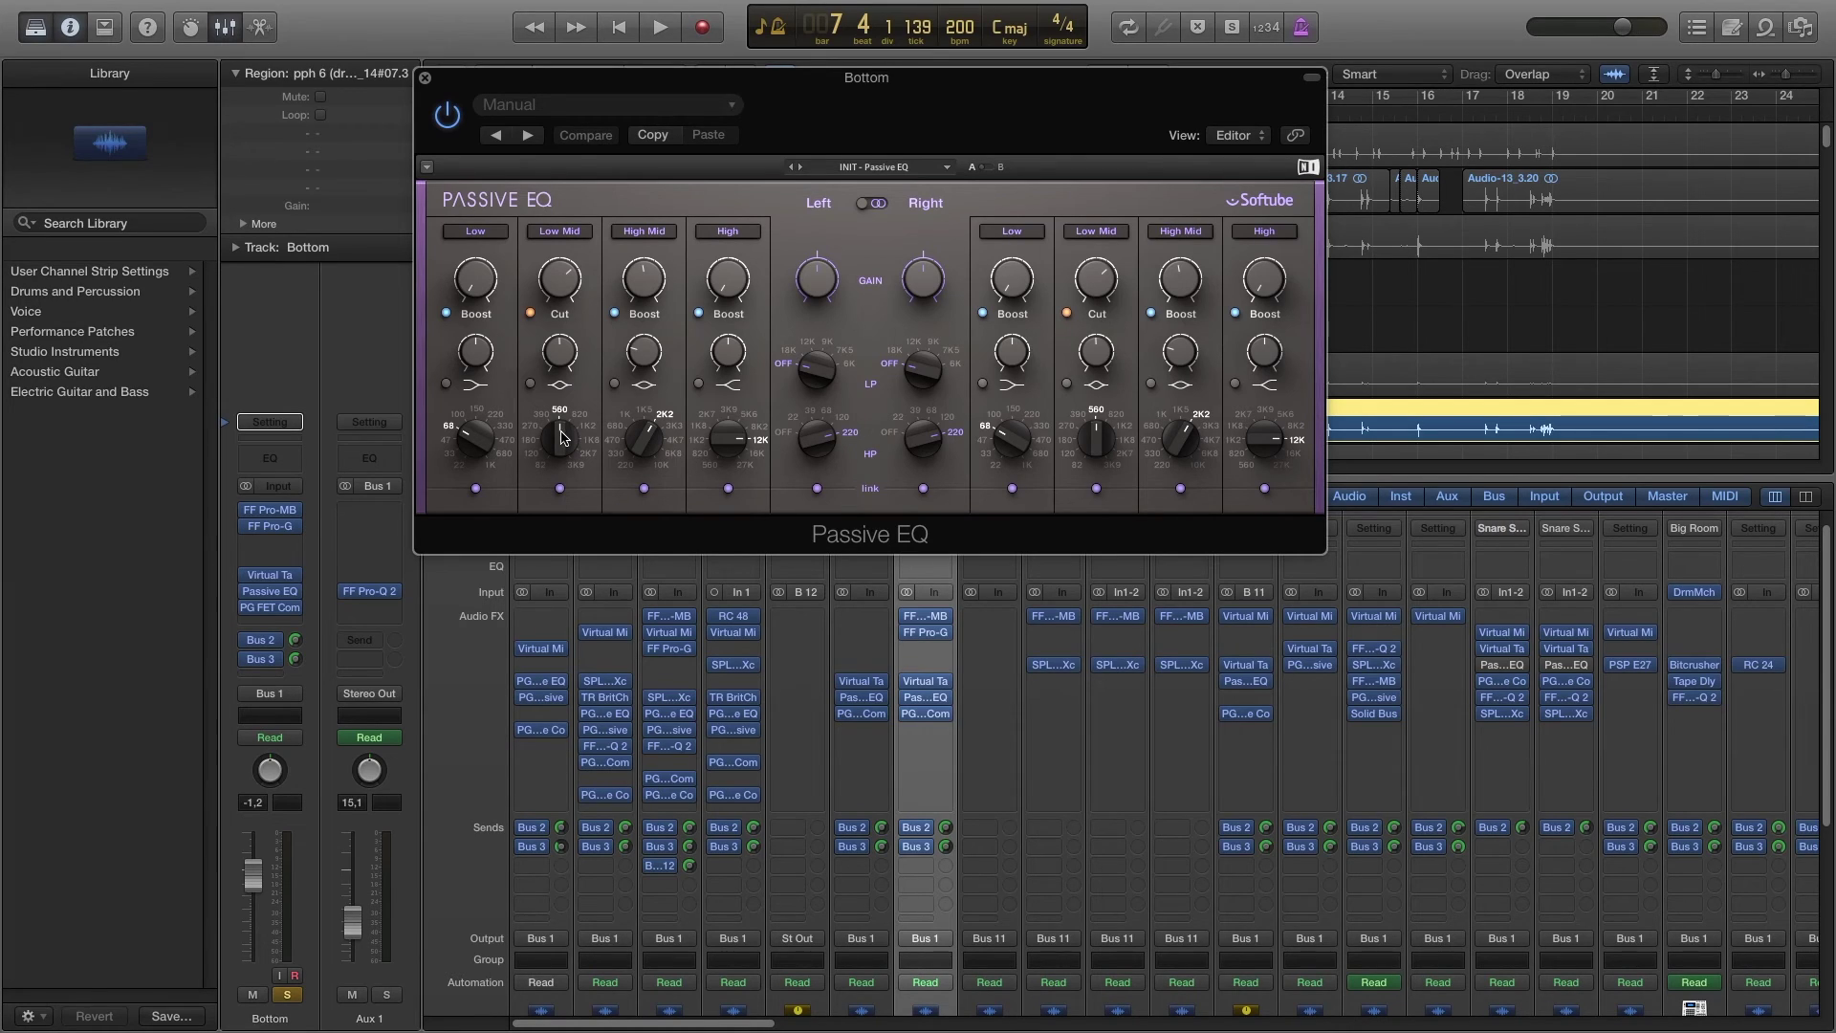
mouse_move(558, 289)
click(531, 314)
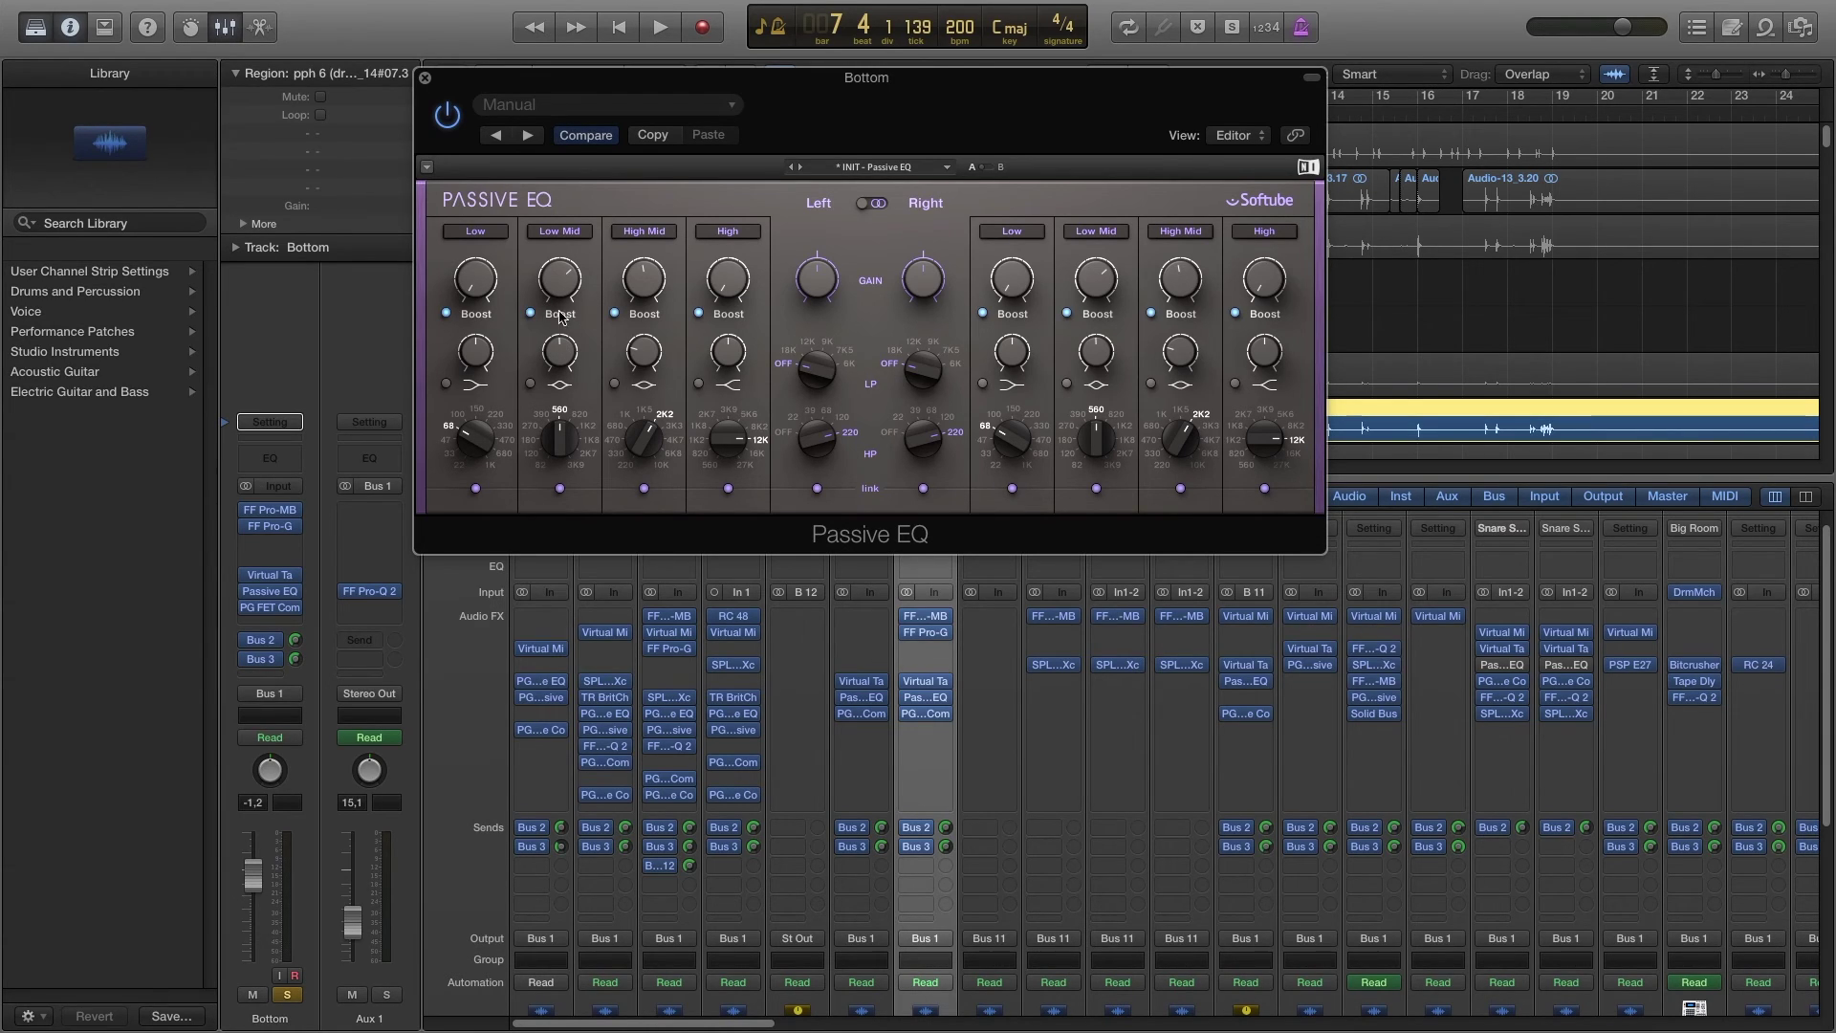
click(533, 315)
drag(559, 278, 560, 271)
drag(827, 99, 1102, 103)
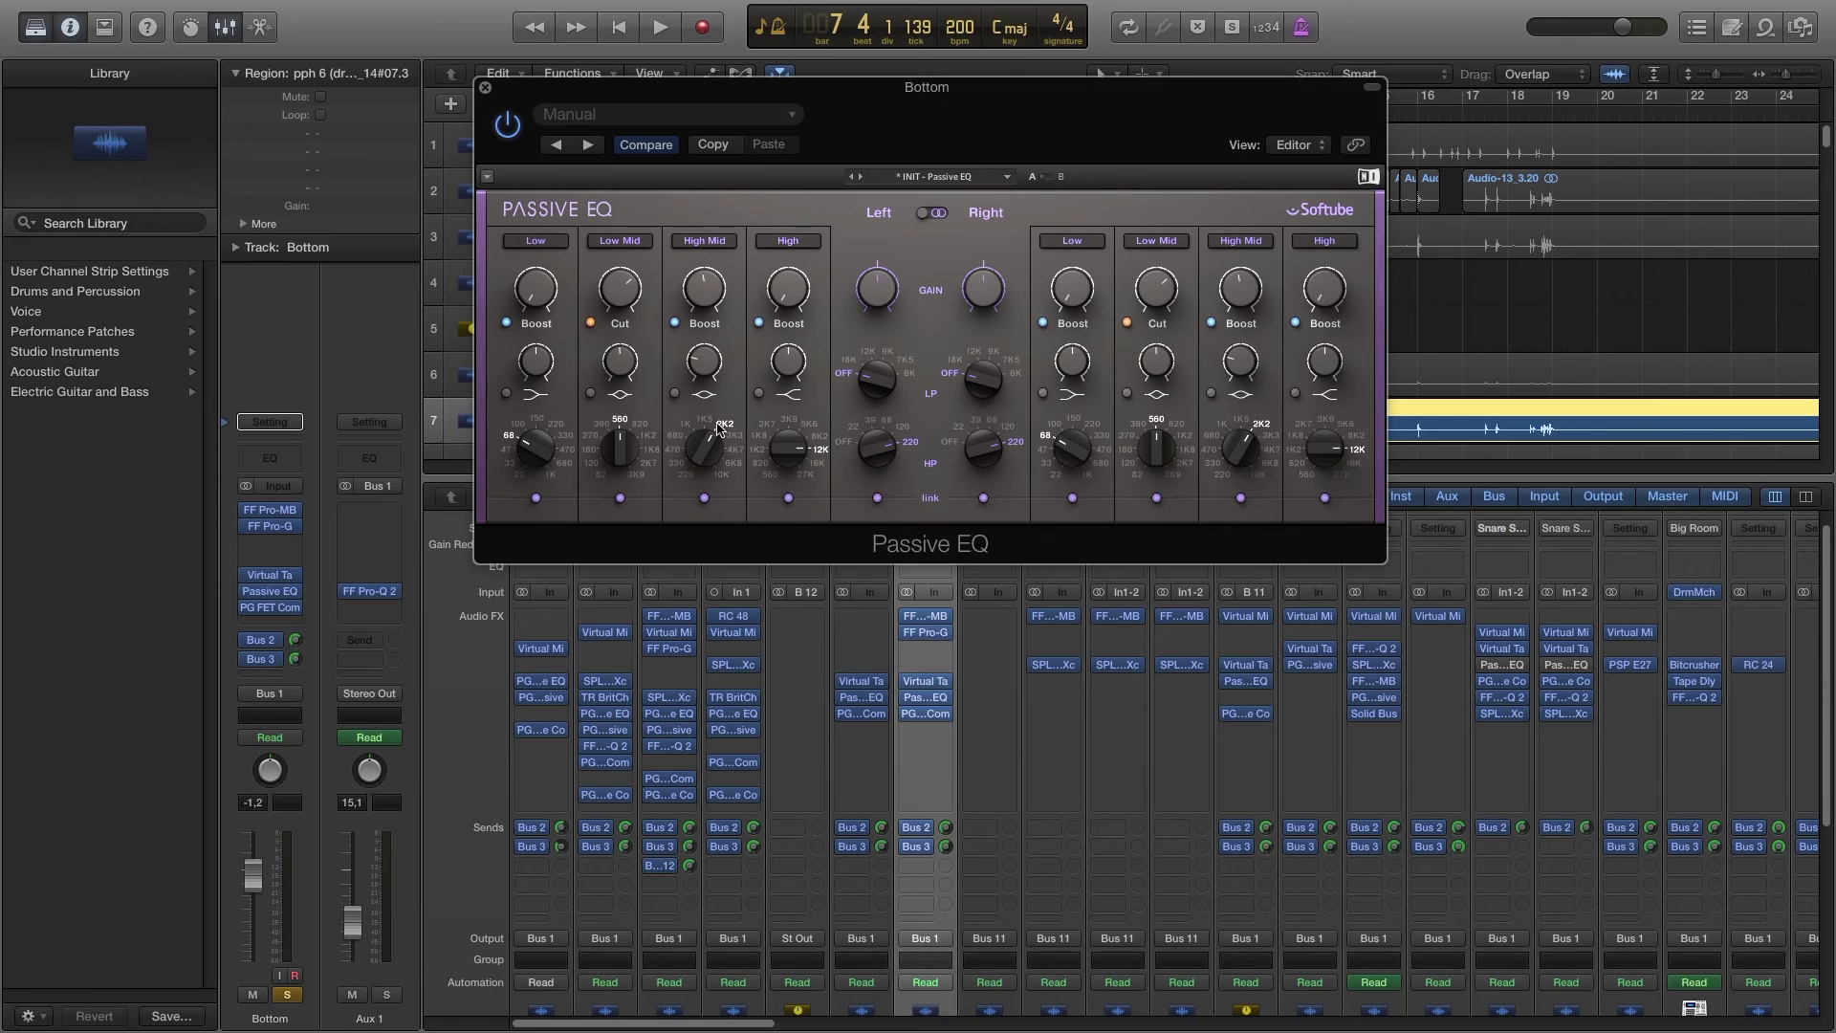
mouse_move(704, 287)
click(485, 87)
Step: Open PG FET Compressor on Bottom, examine its attack, release, mix and ratio settings, and close it
scroll(964, 686, down, 2)
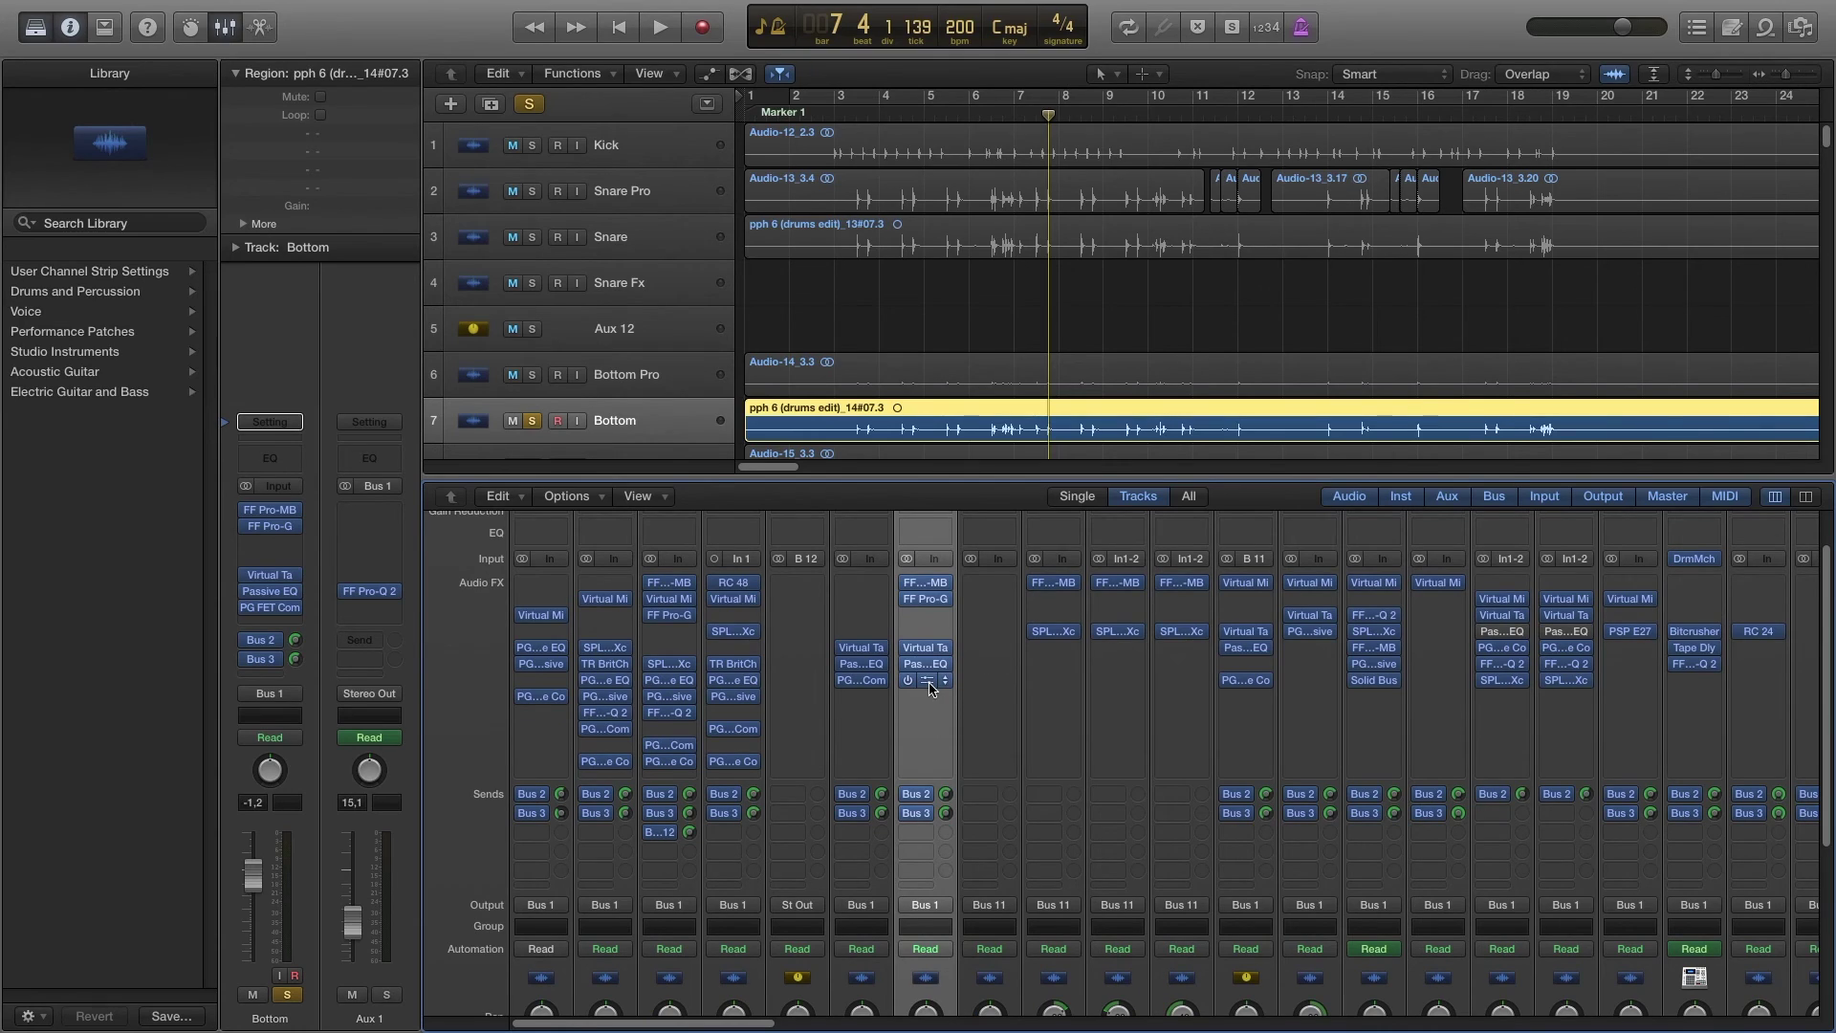
click(924, 679)
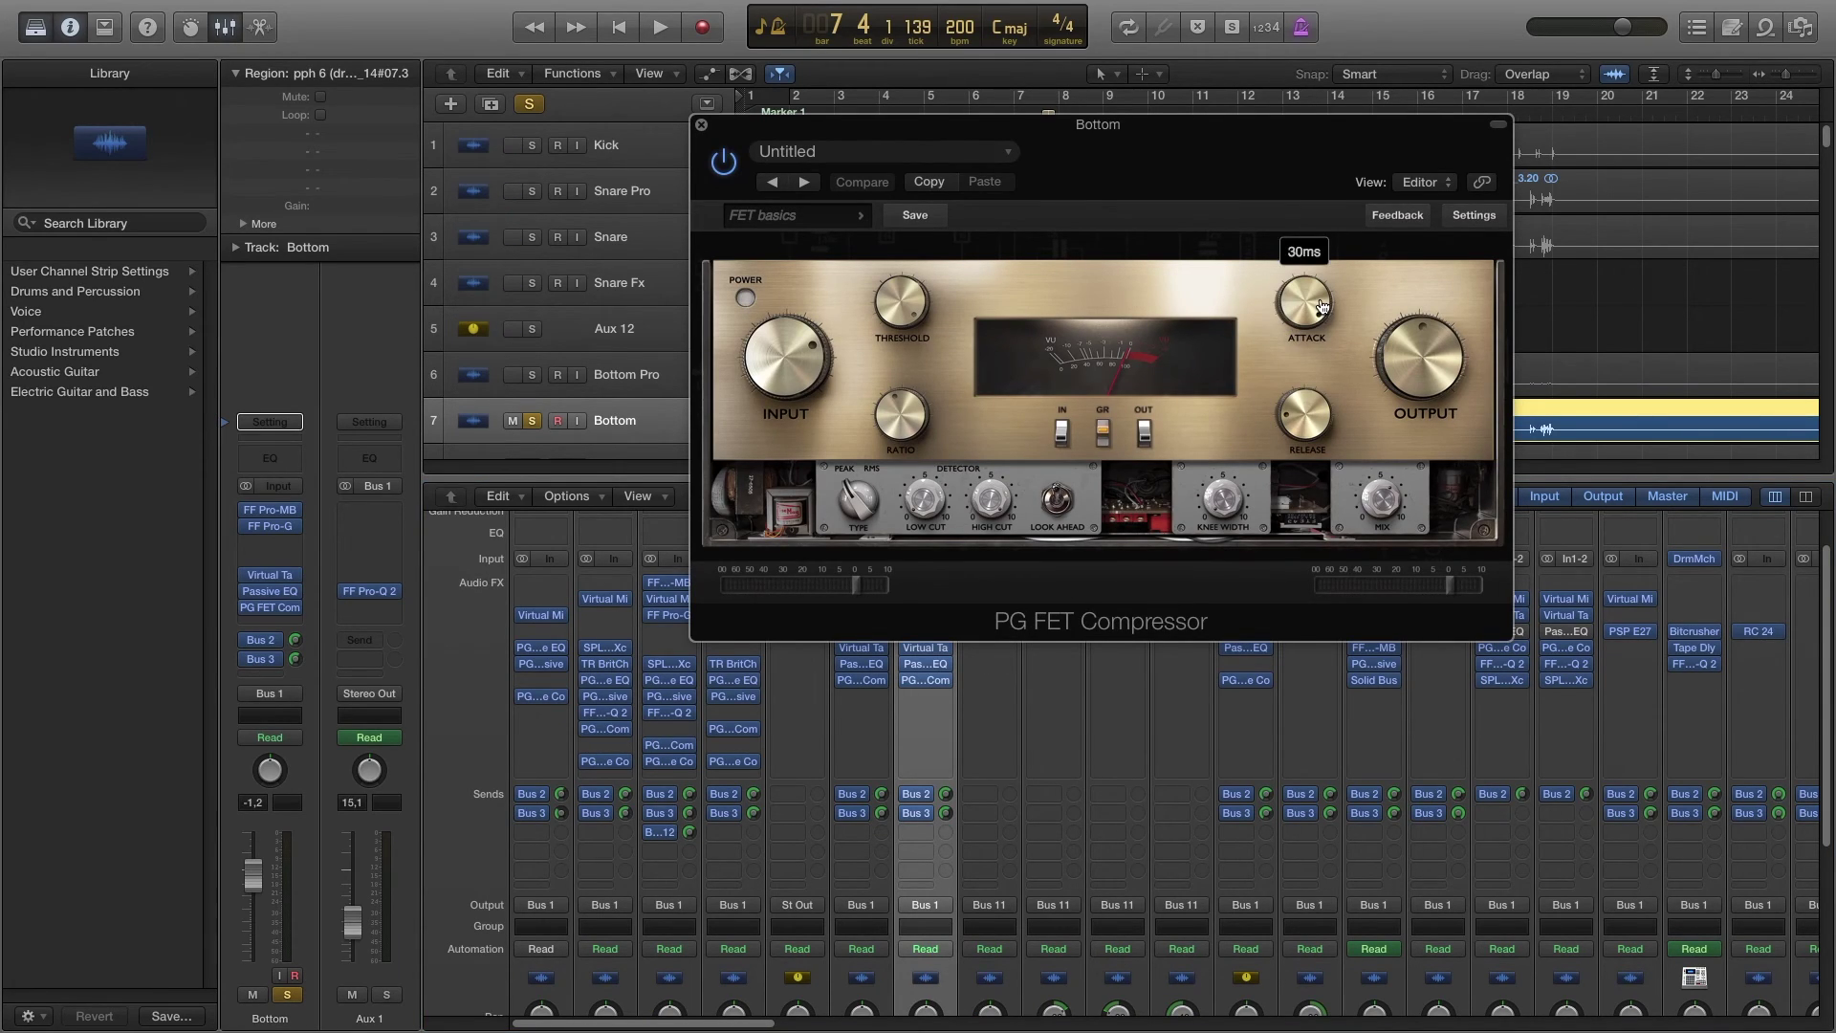
mouse_move(1316, 429)
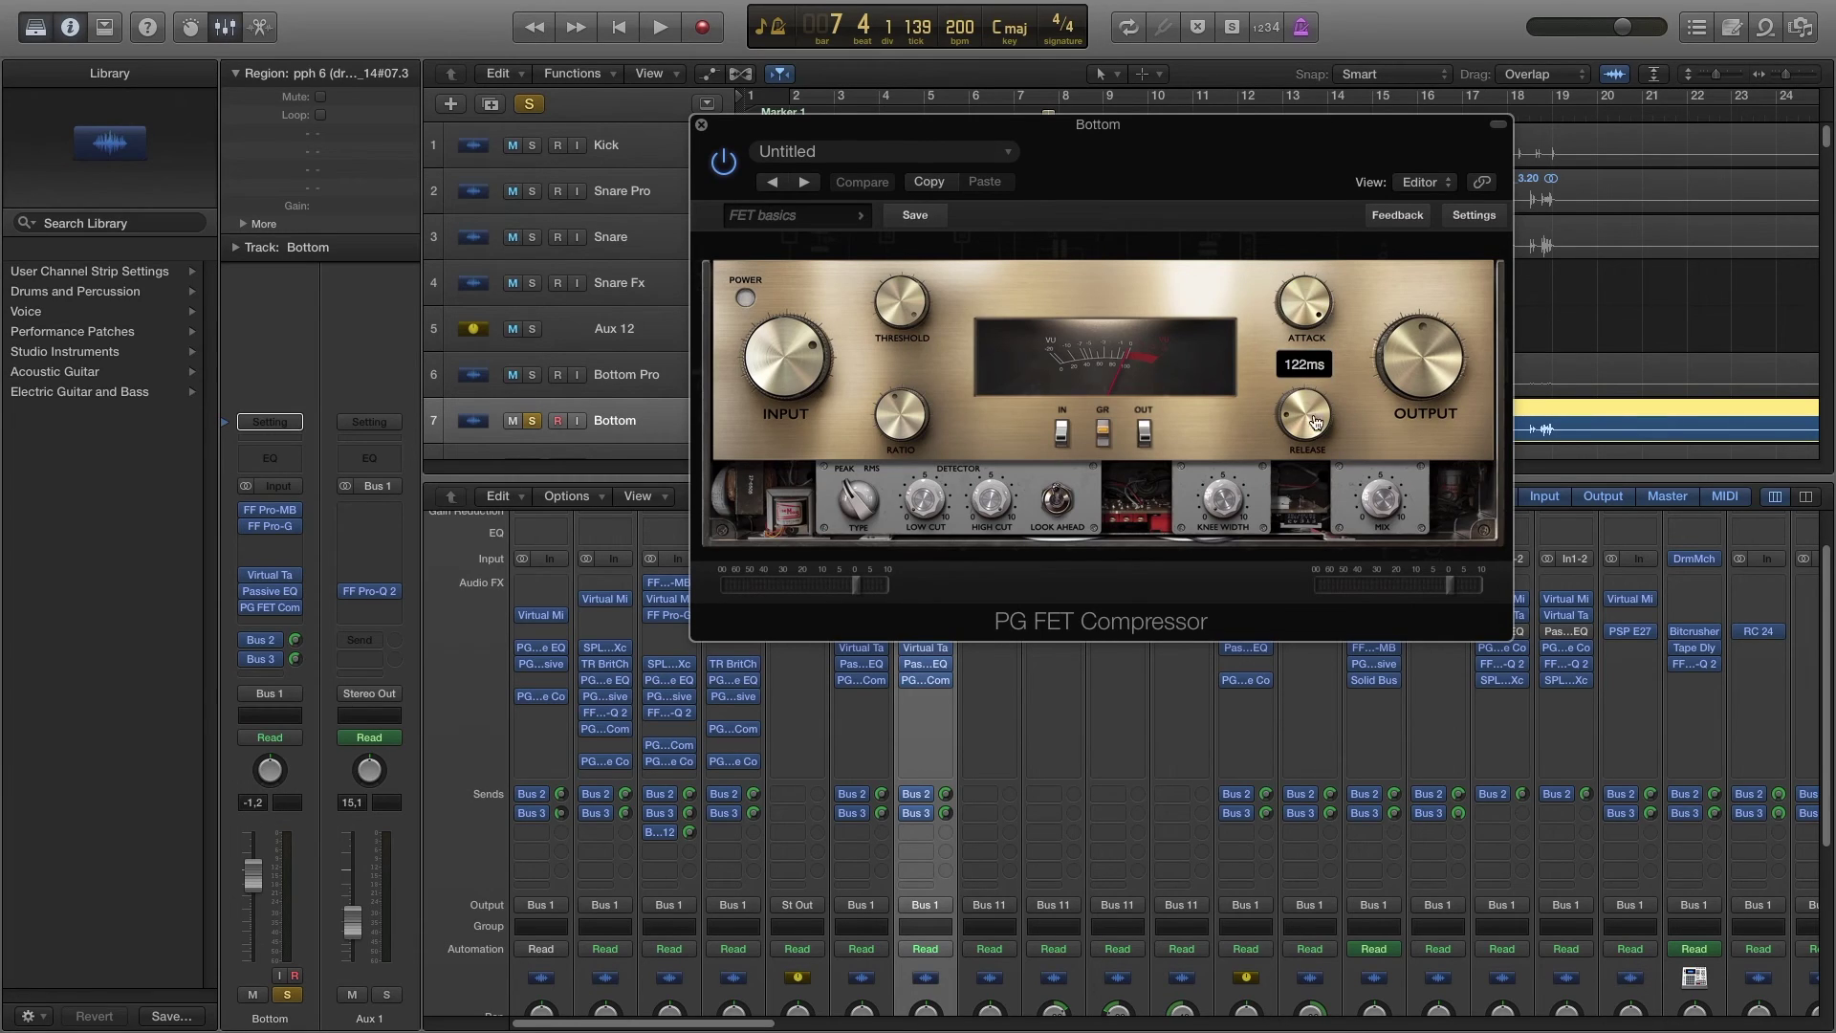
mouse_move(1318, 308)
mouse_move(1377, 499)
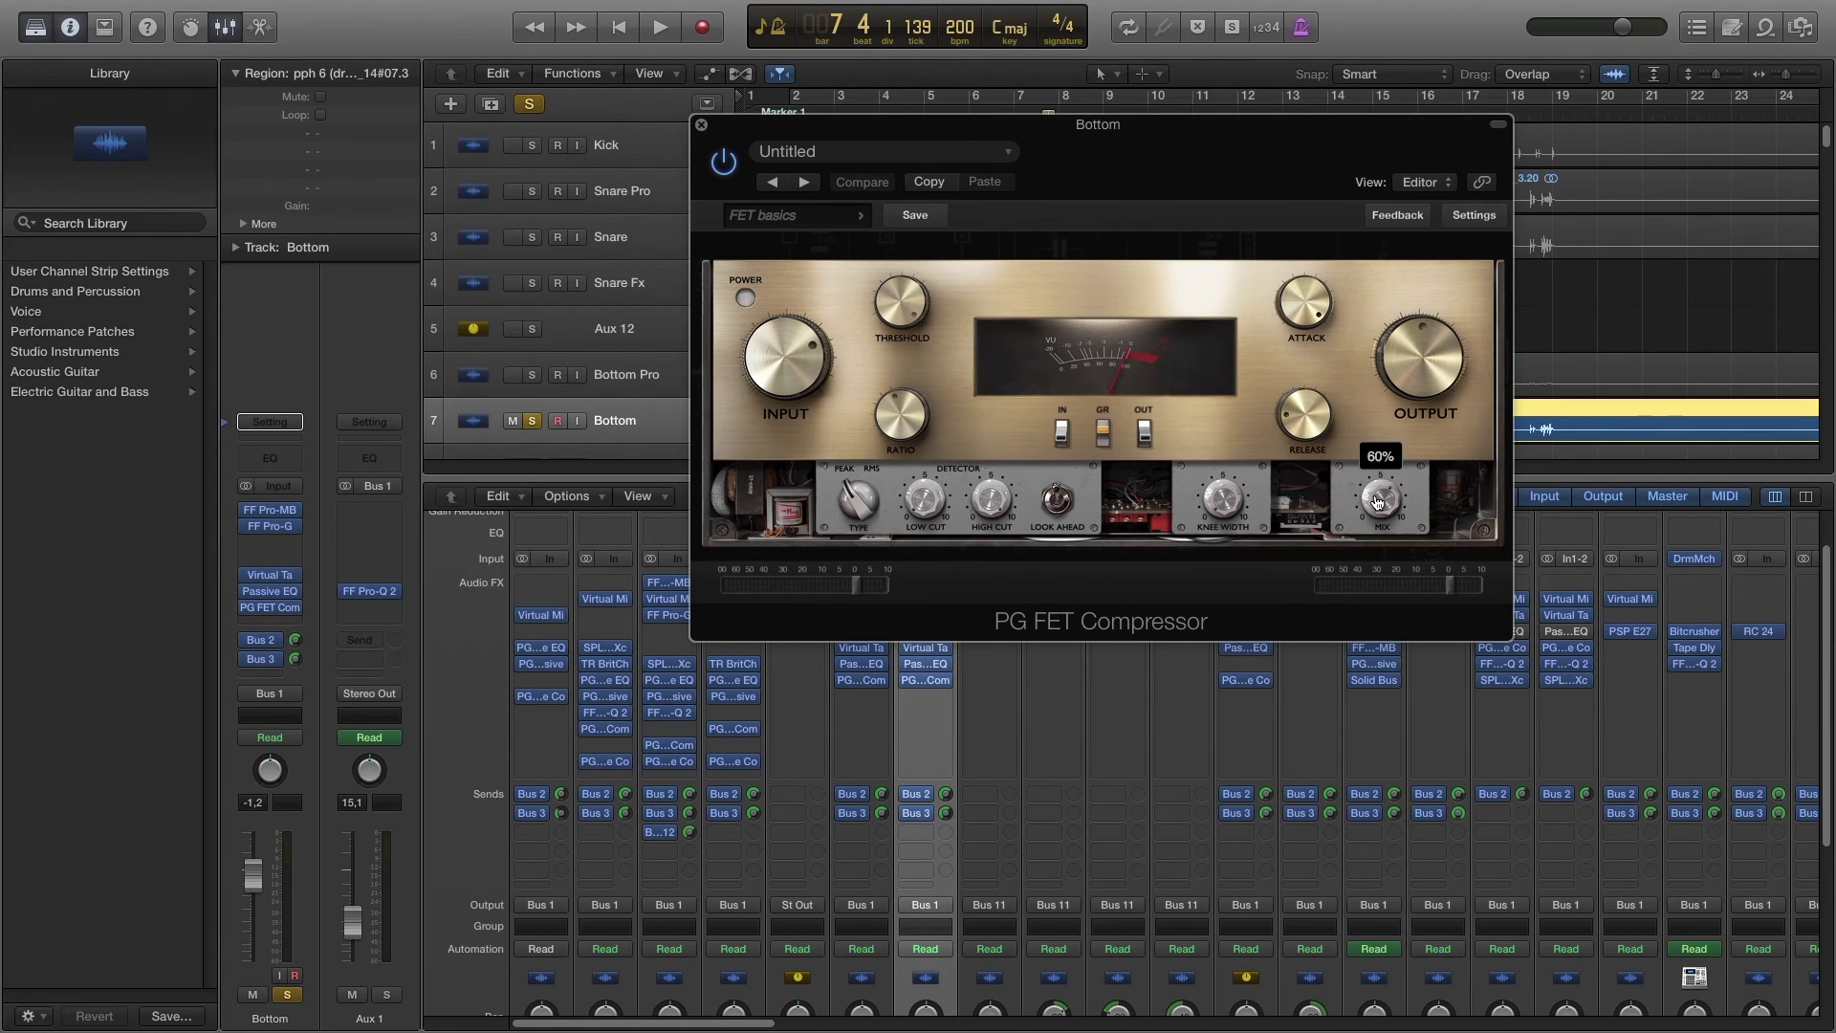
mouse_move(913, 420)
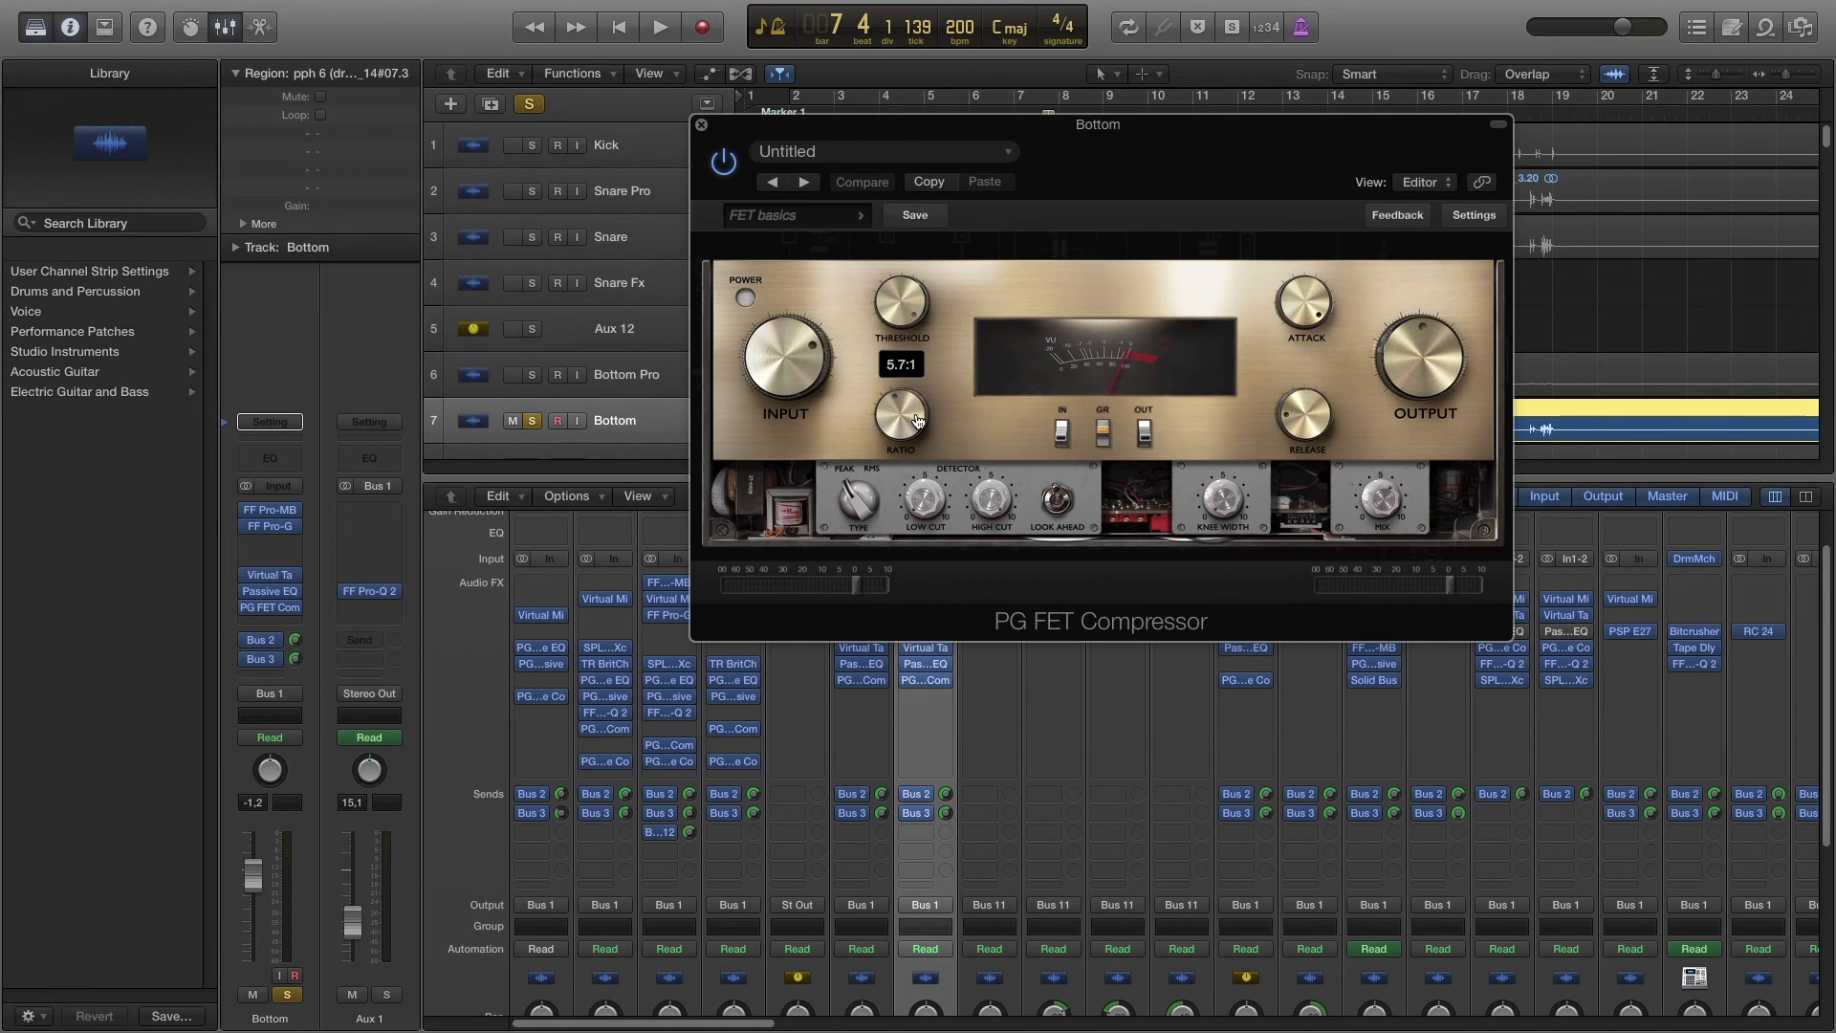
click(701, 128)
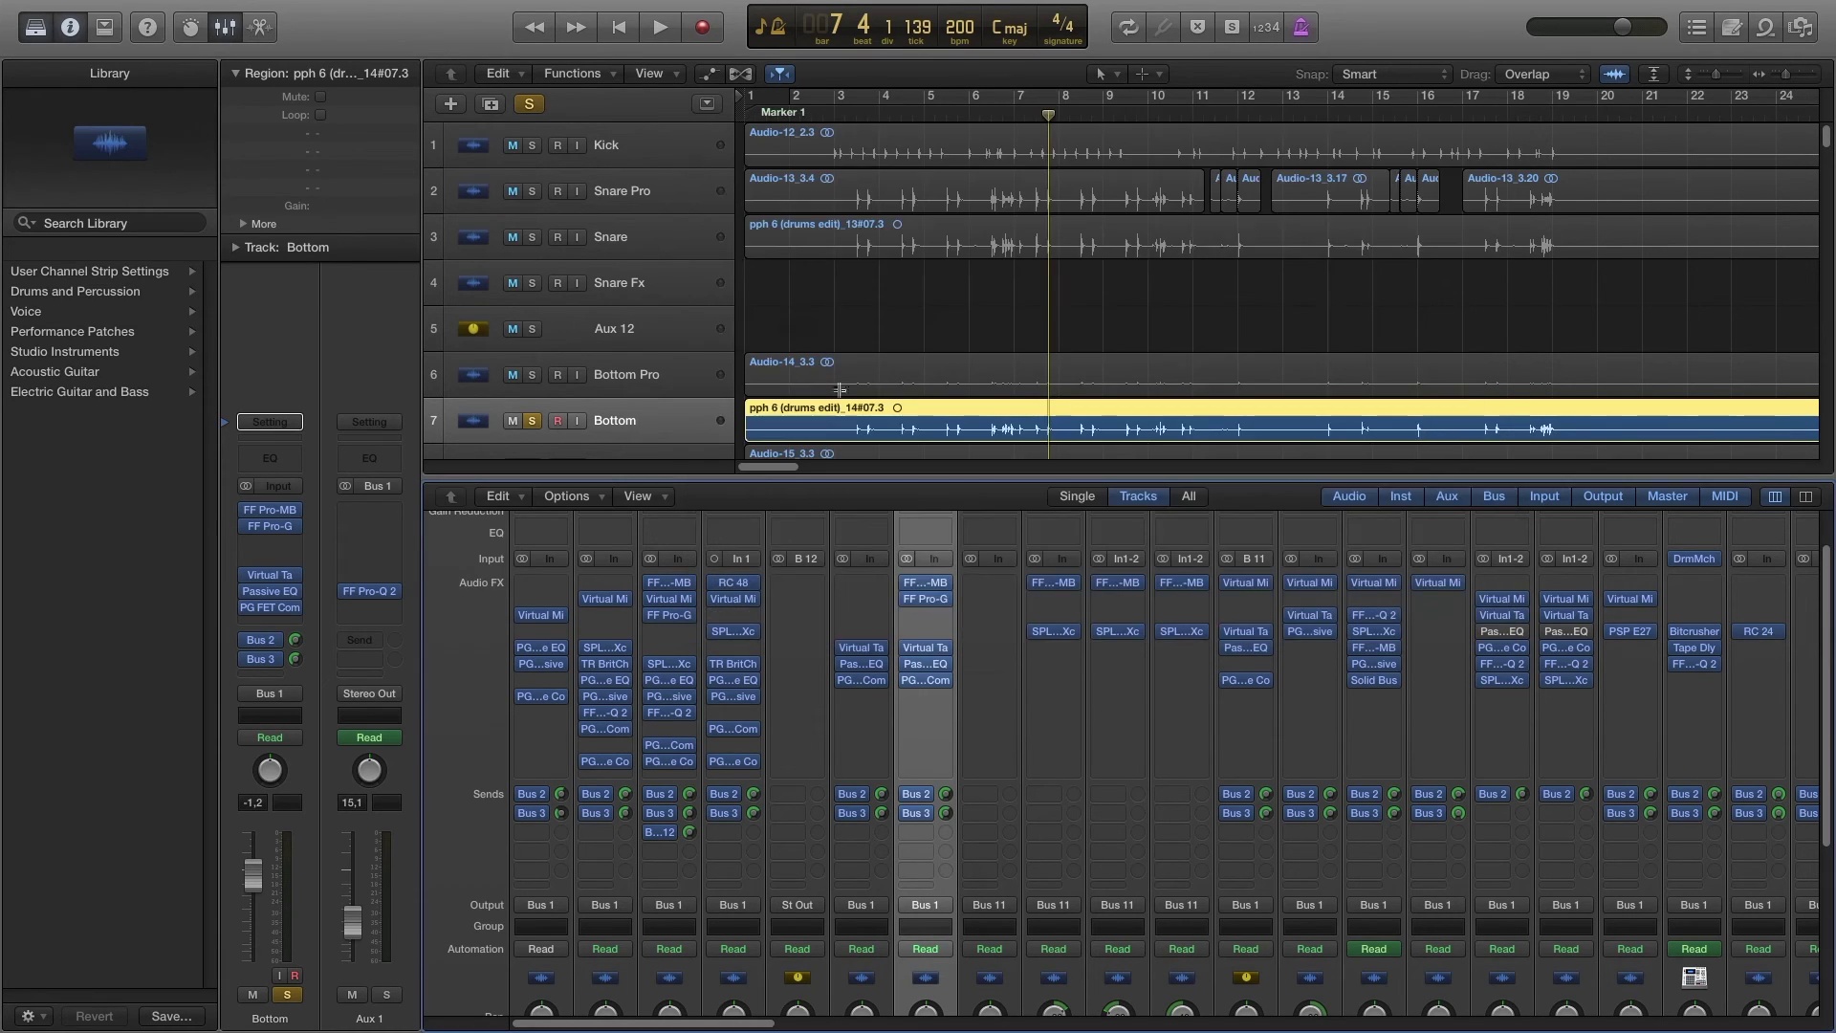
Step: Turn off solo on the Bottom channel so that all tracks are active
scroll(1064, 707, down, 5)
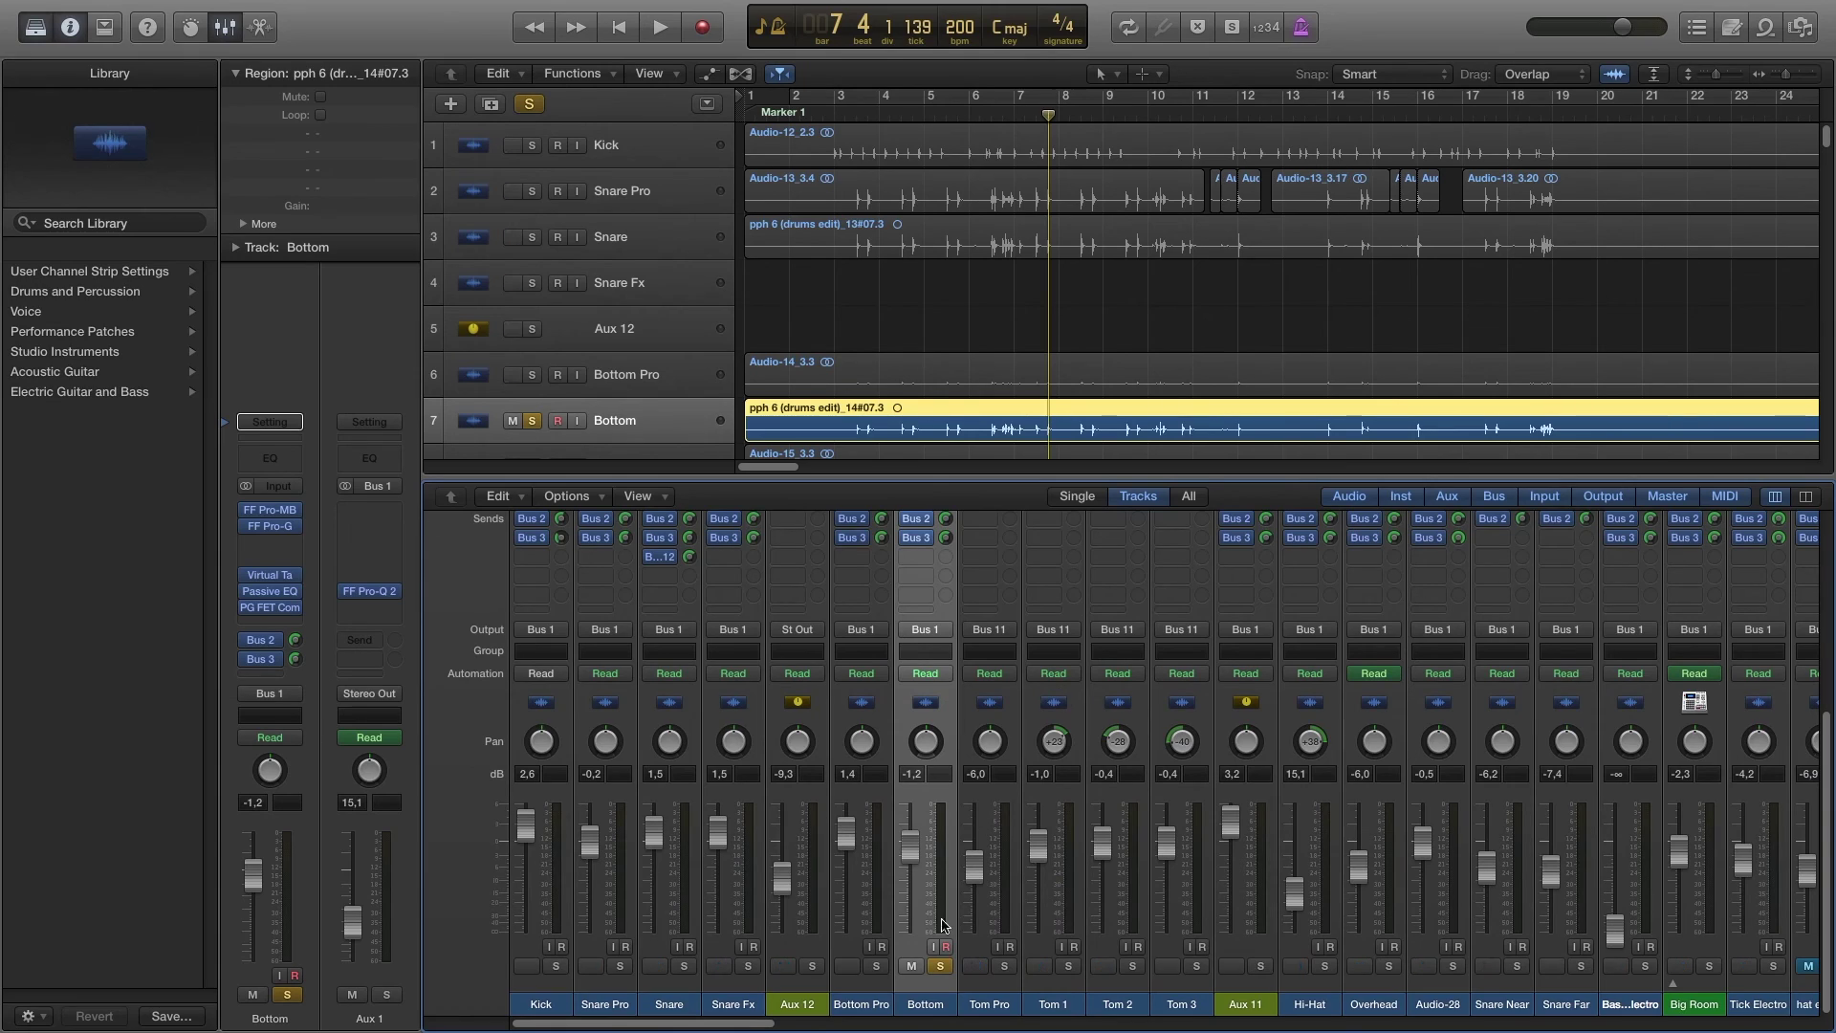
click(942, 967)
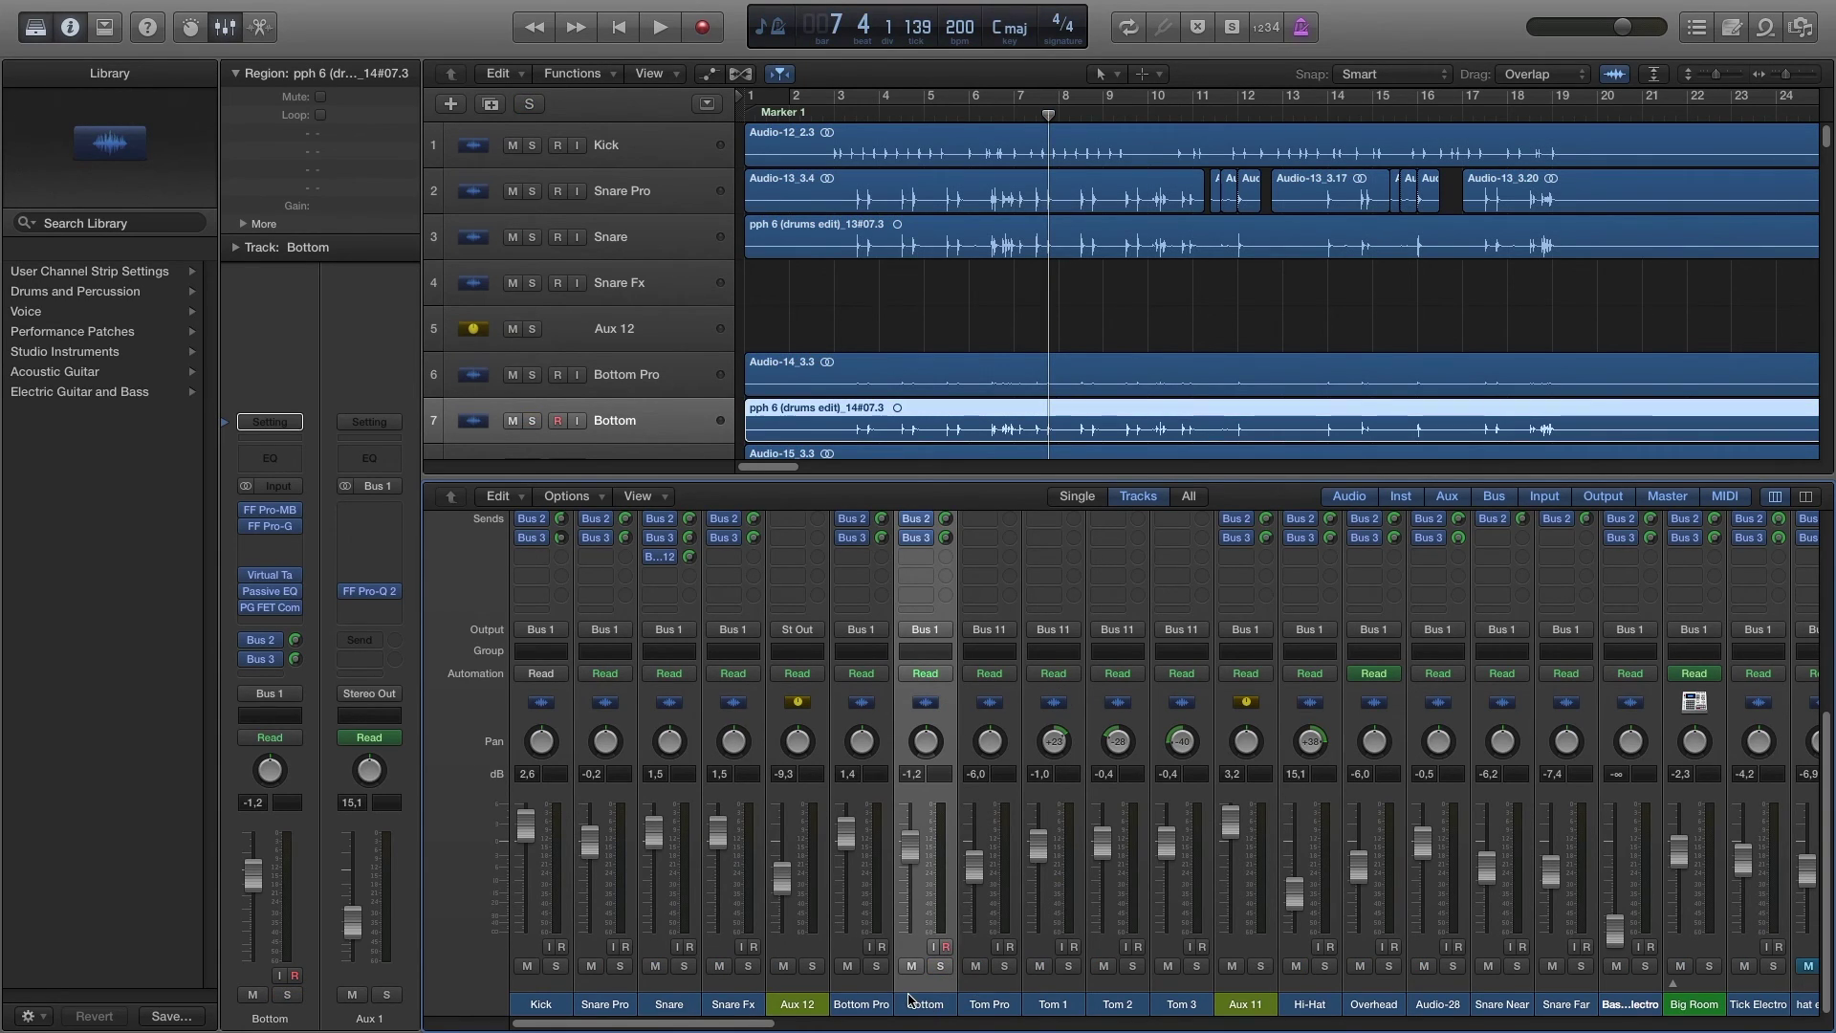